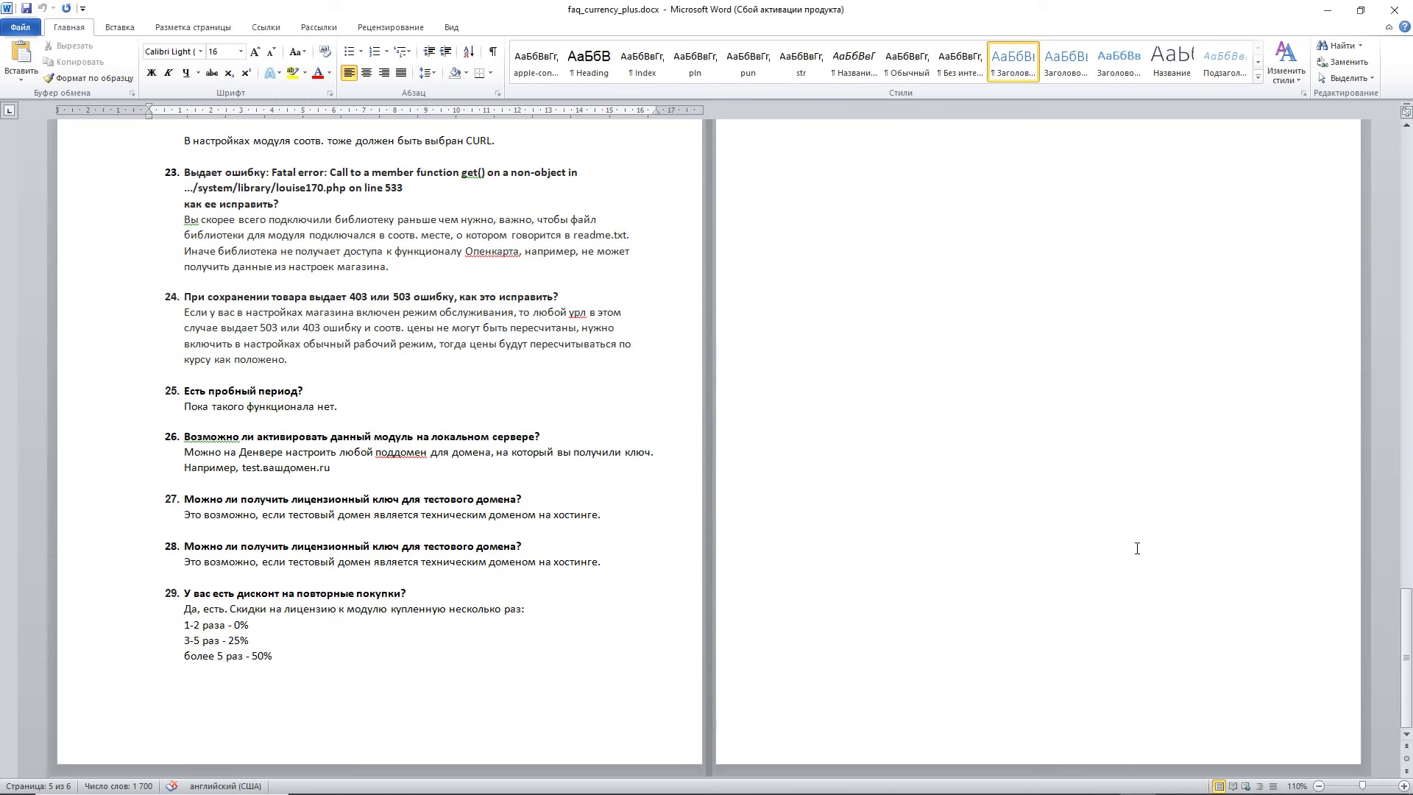
- Switch to the browser and read the Лицензия section on the Валюта плюс product page
key("alt+Tab")
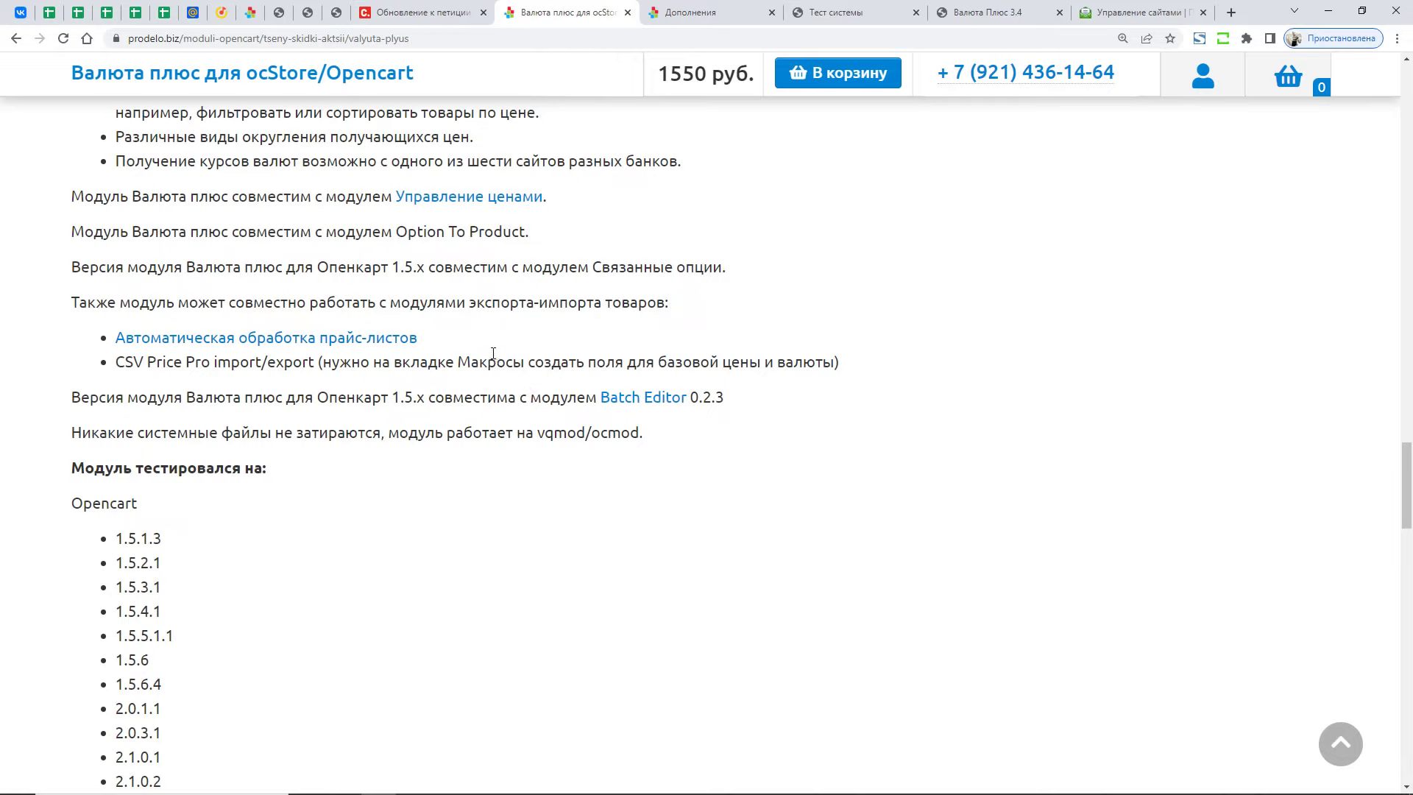
scroll(493, 353, "down", 1)
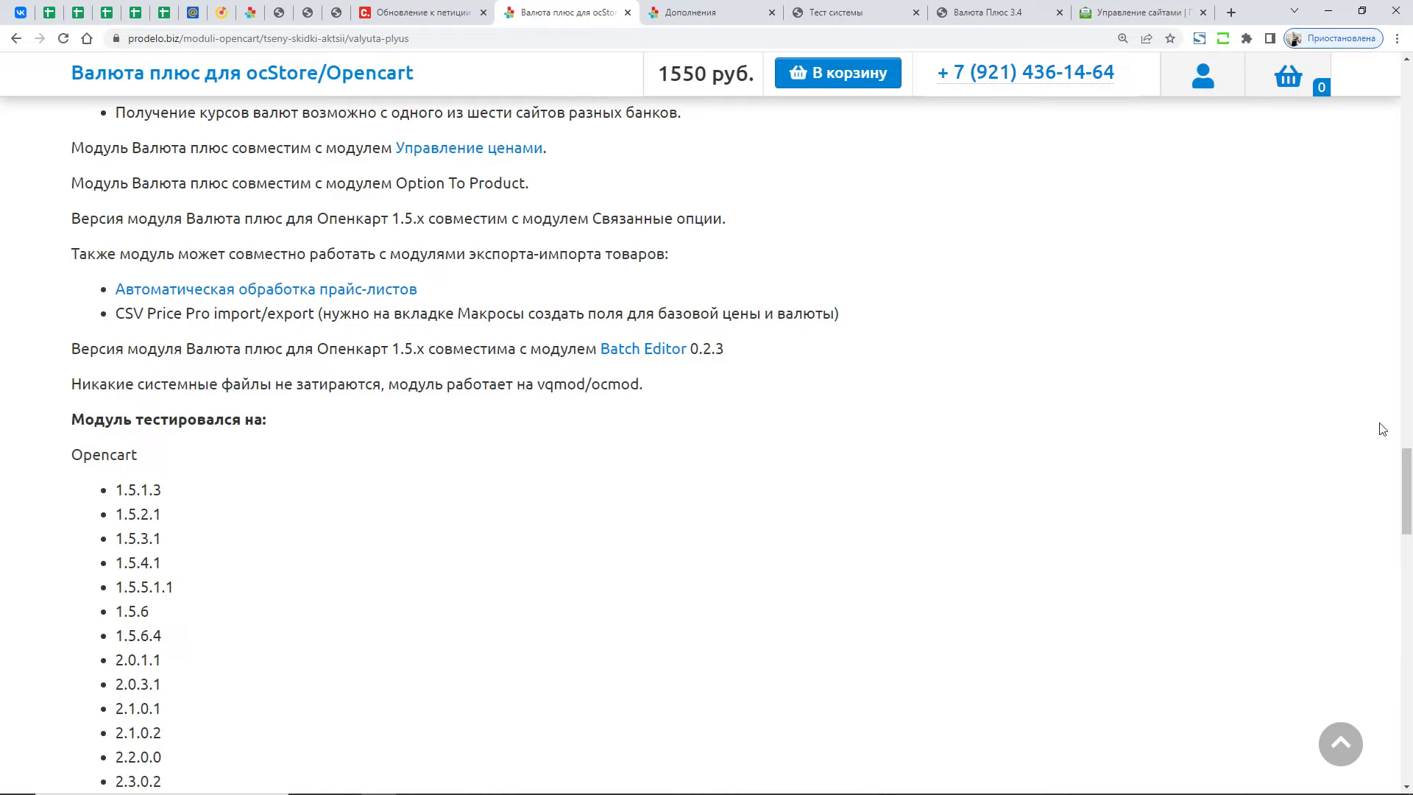
left_click_drag(1404, 471, 1403, 541)
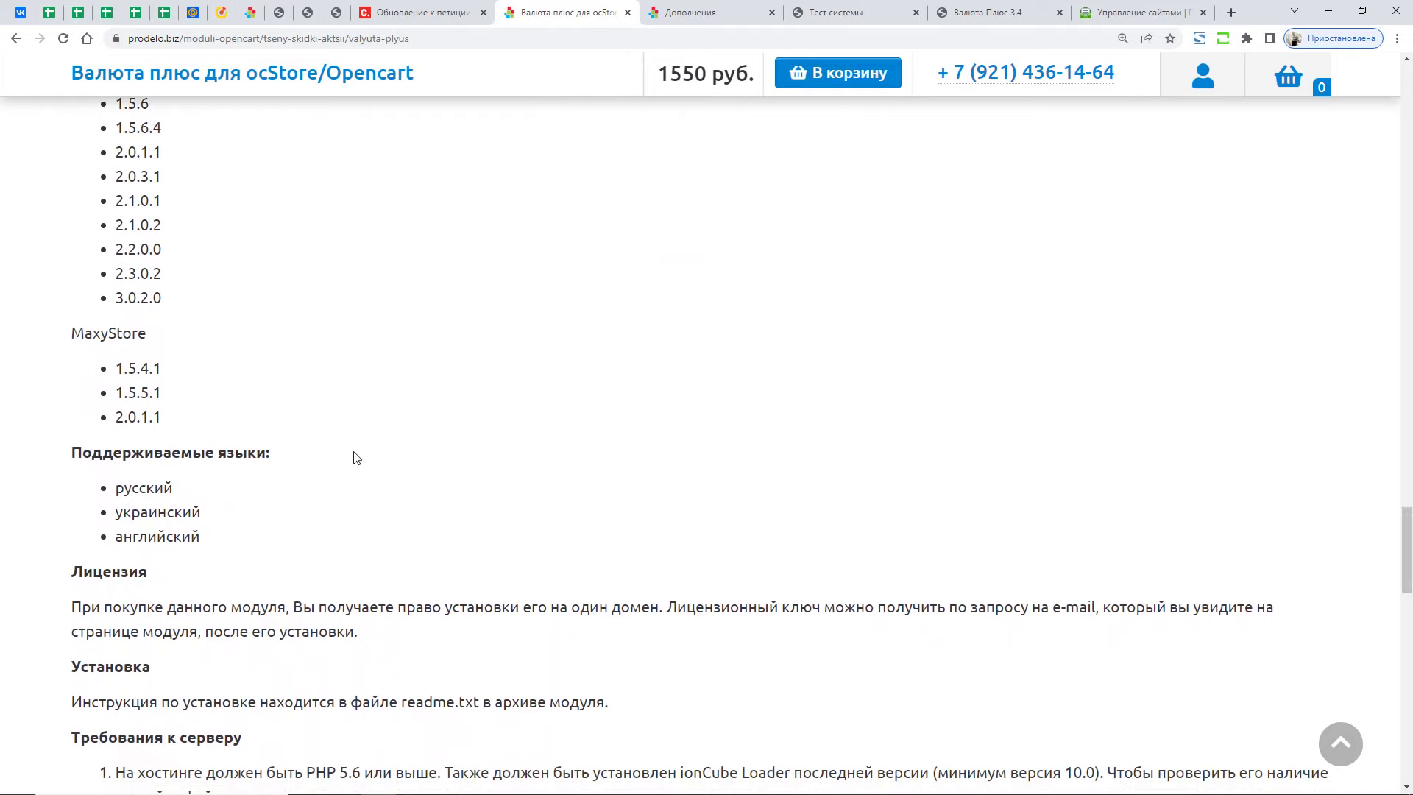
scroll(236, 483, "down", 3)
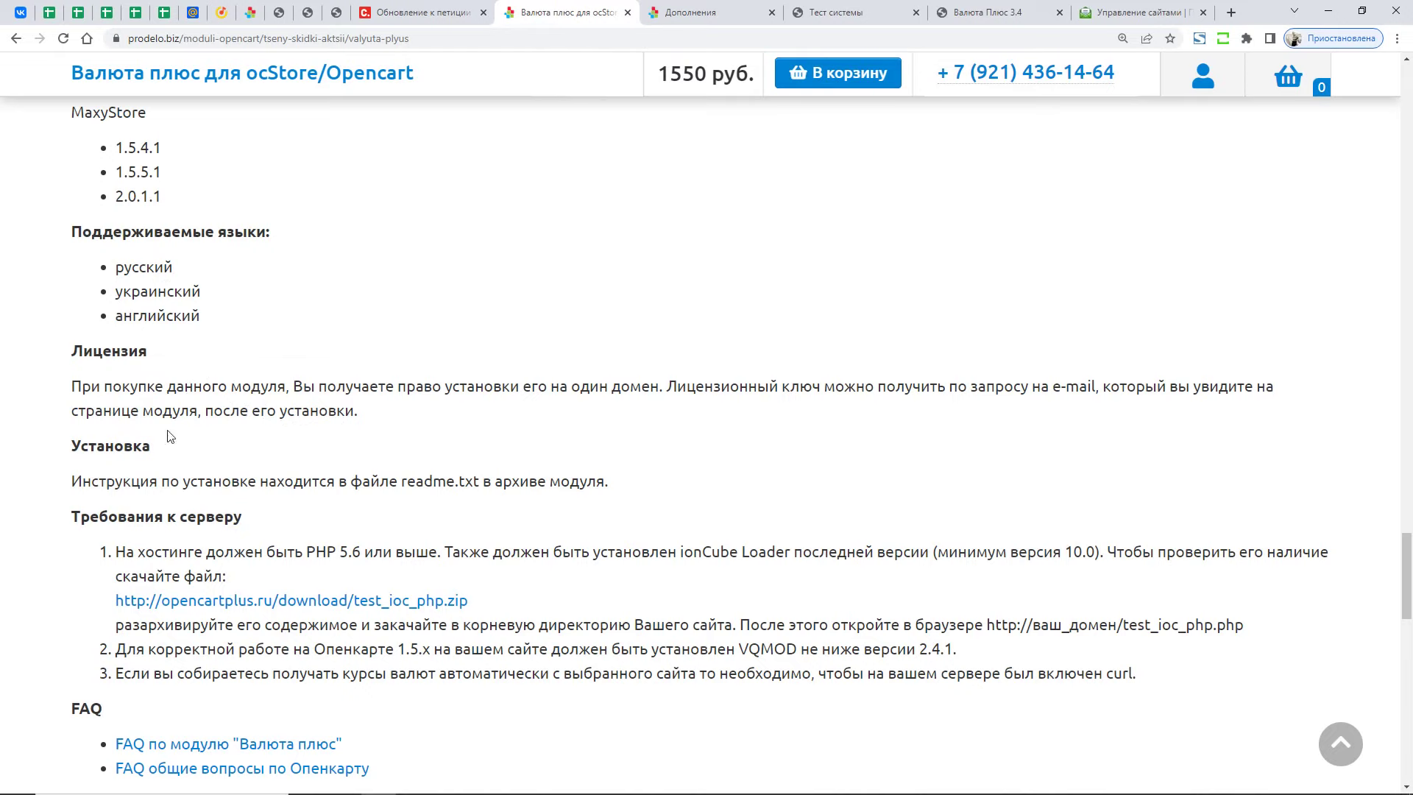
scroll(130, 435, "down", 2)
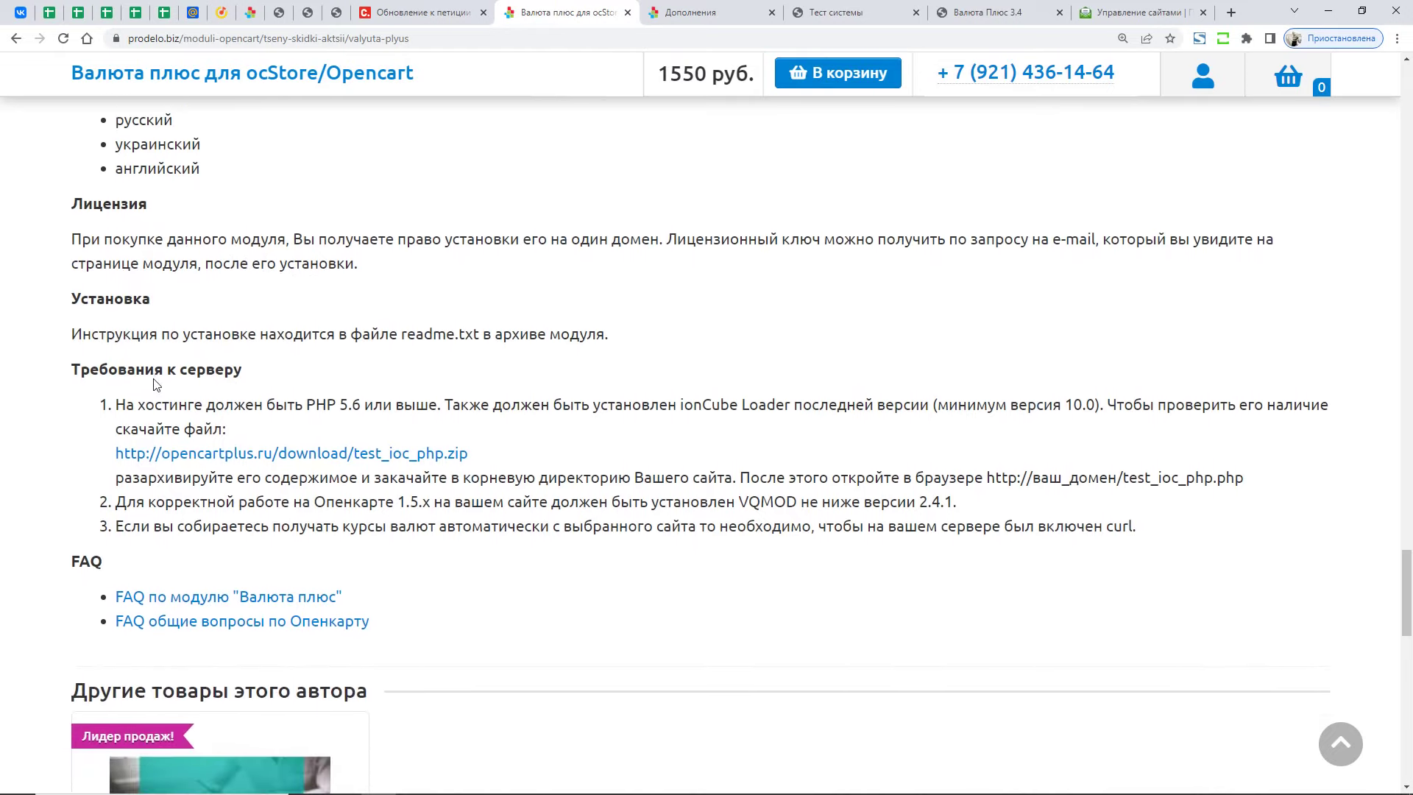
left_click_drag(211, 239, 778, 267)
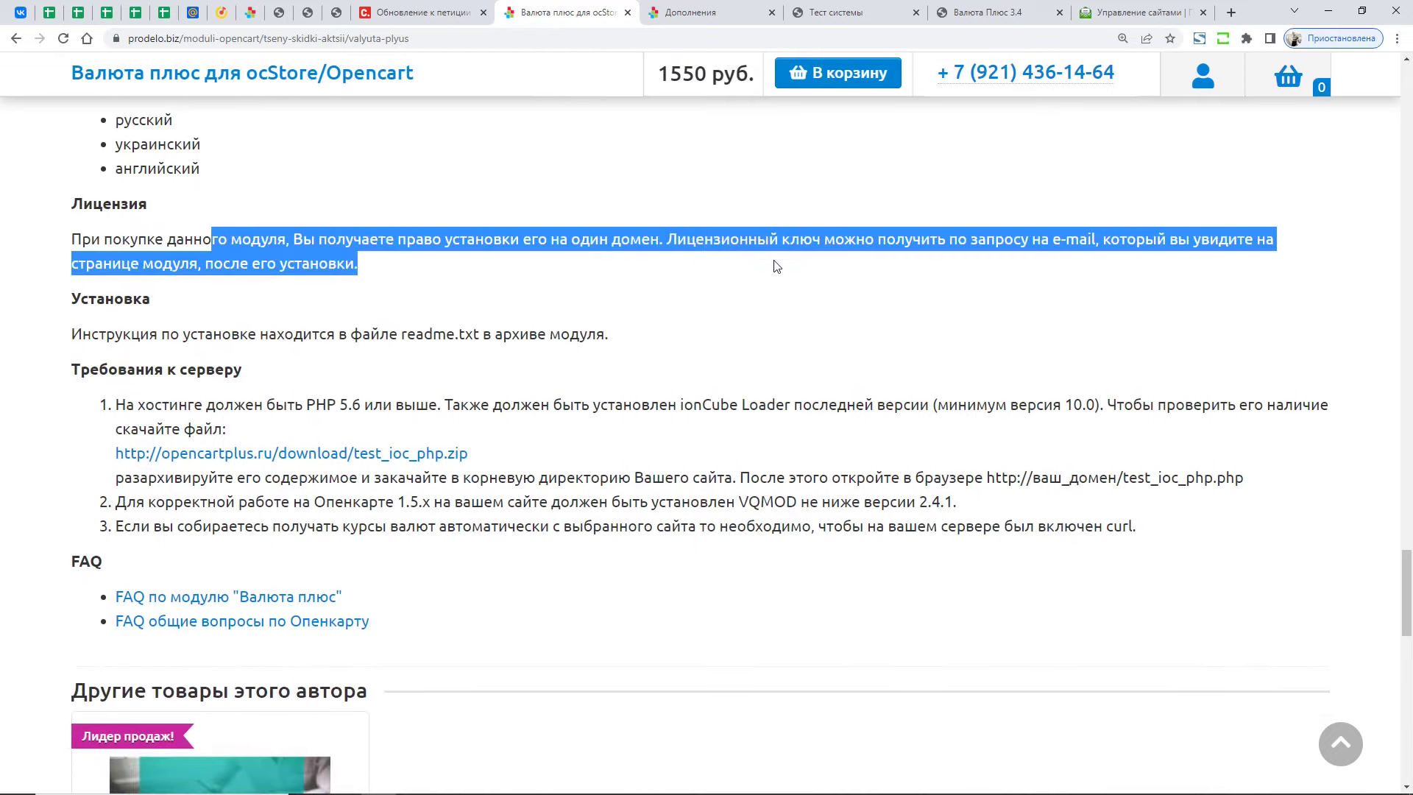
left_click(633, 293)
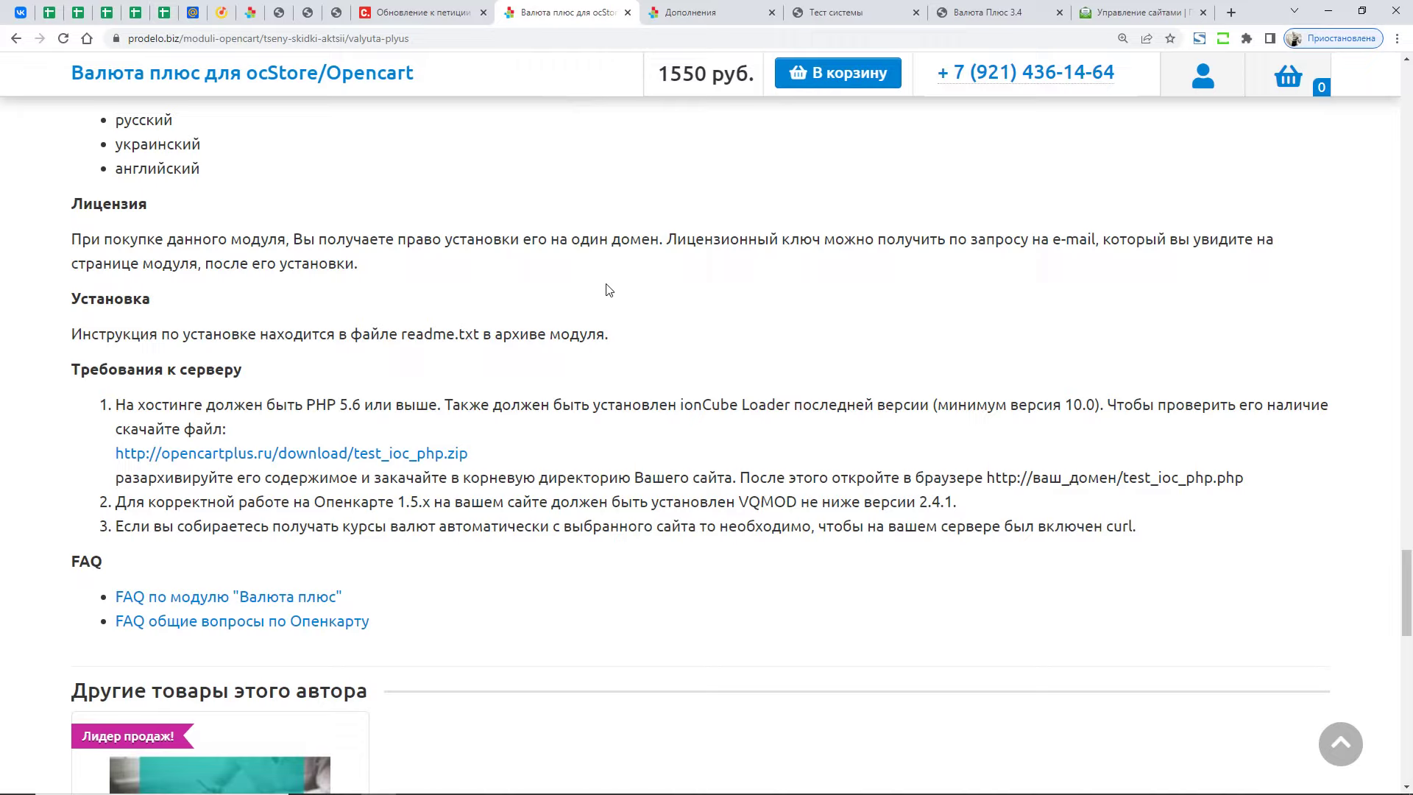
- Read the Установка section and the Требования к серверу heading on the product page
left_click_drag(139, 335, 622, 334)
left_click(567, 371)
left_click_drag(74, 364, 298, 401)
left_click(323, 423)
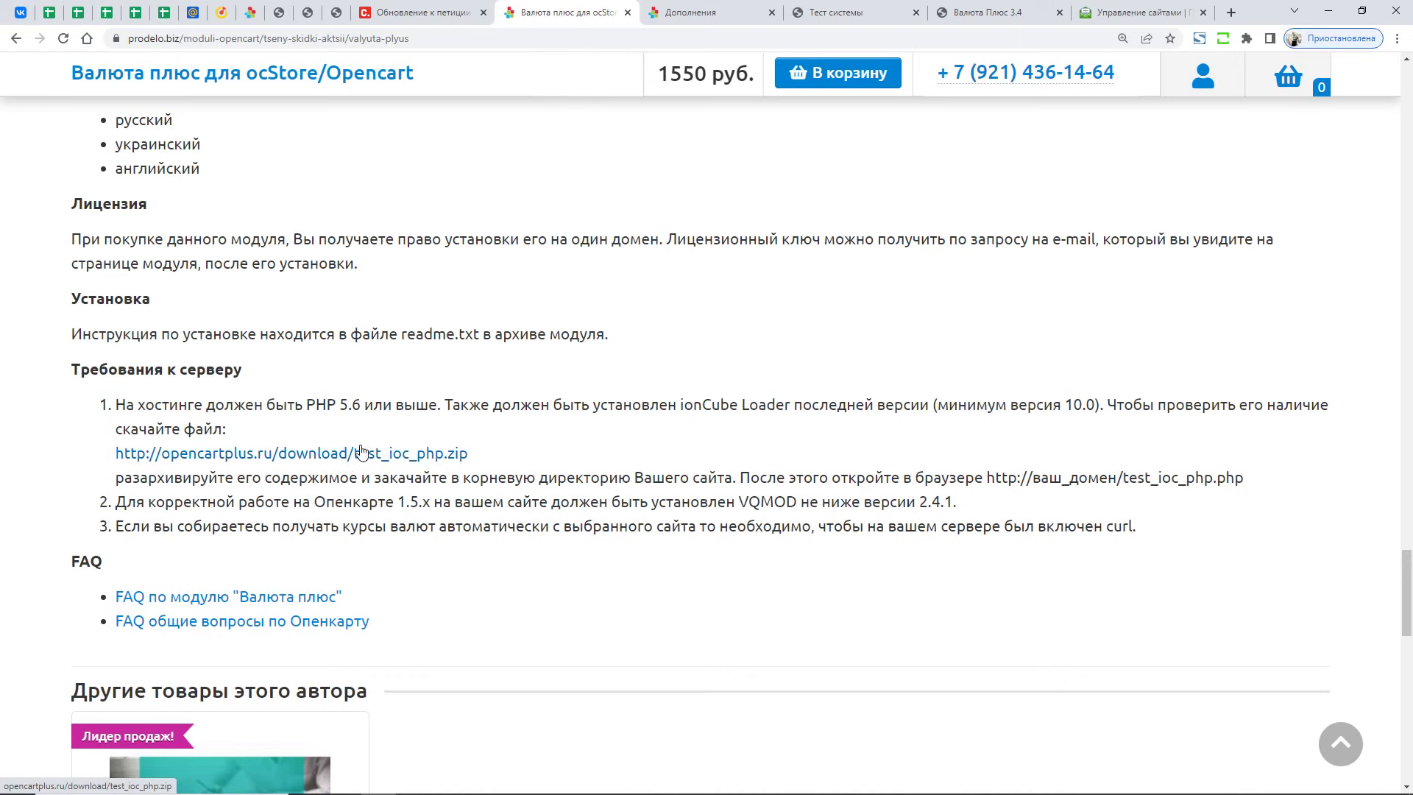
- Locate test_ioc_php.php in the site's public_html folder in FileZilla, and view its Тест системы page and address in the browser
left_click(342, 780)
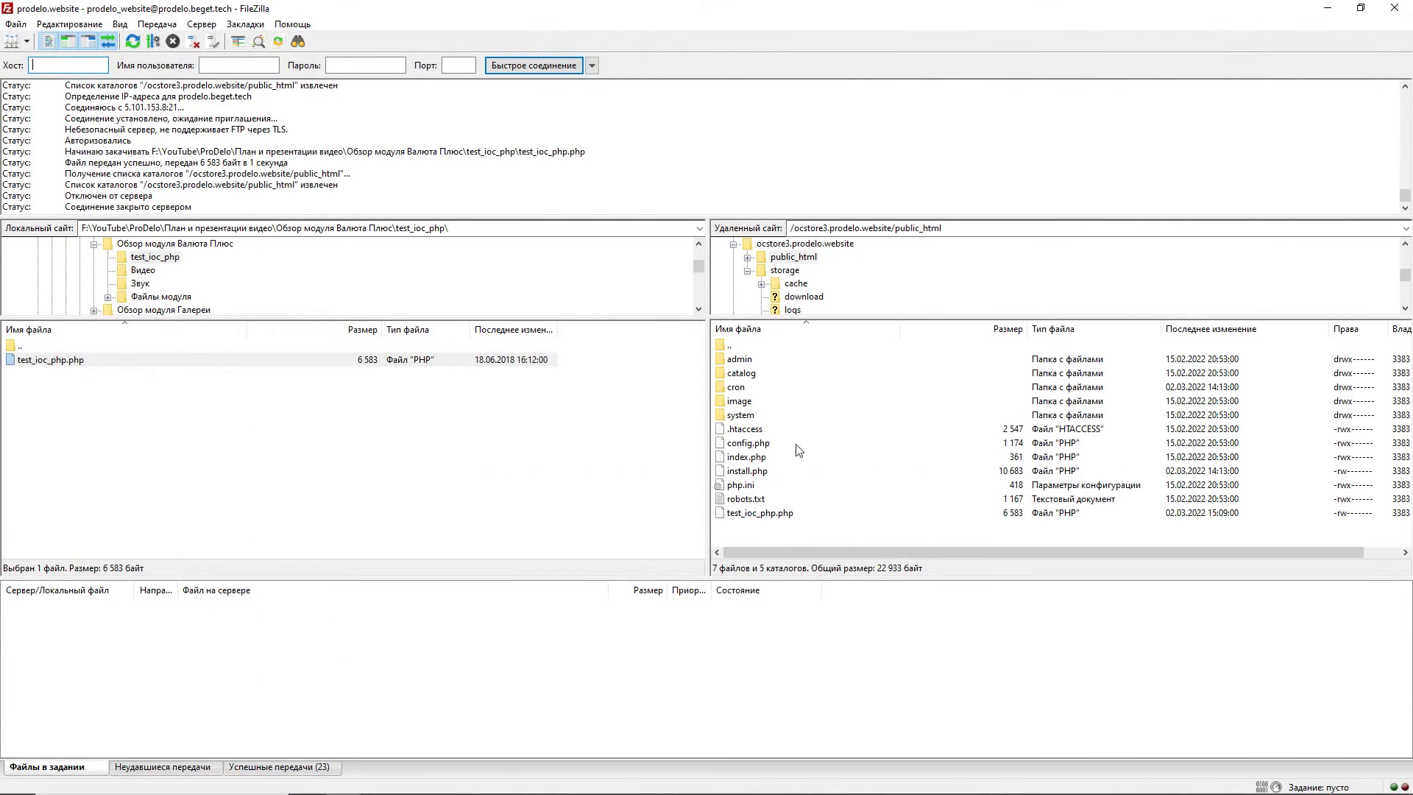
left_click(758, 516)
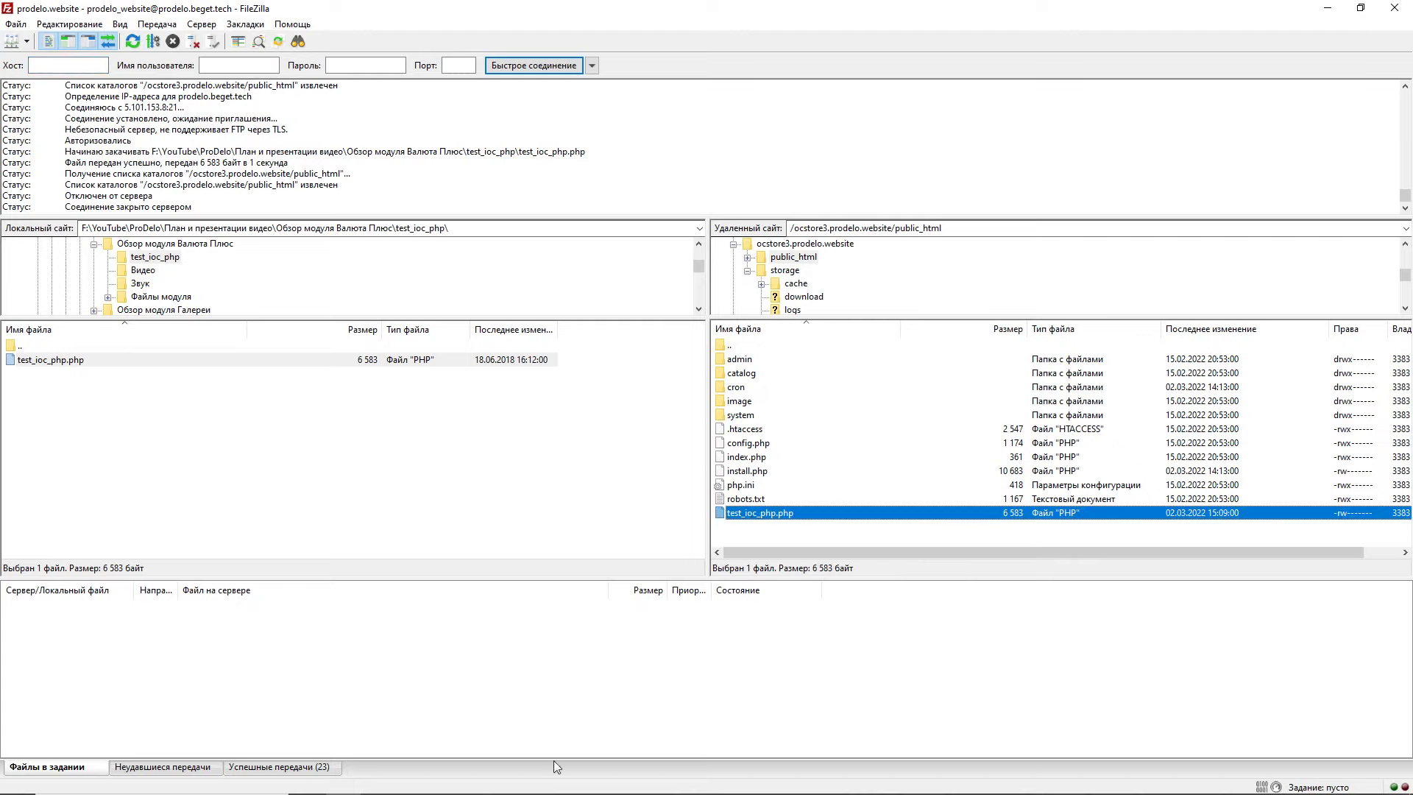
left_click(378, 788)
left_click(824, 9)
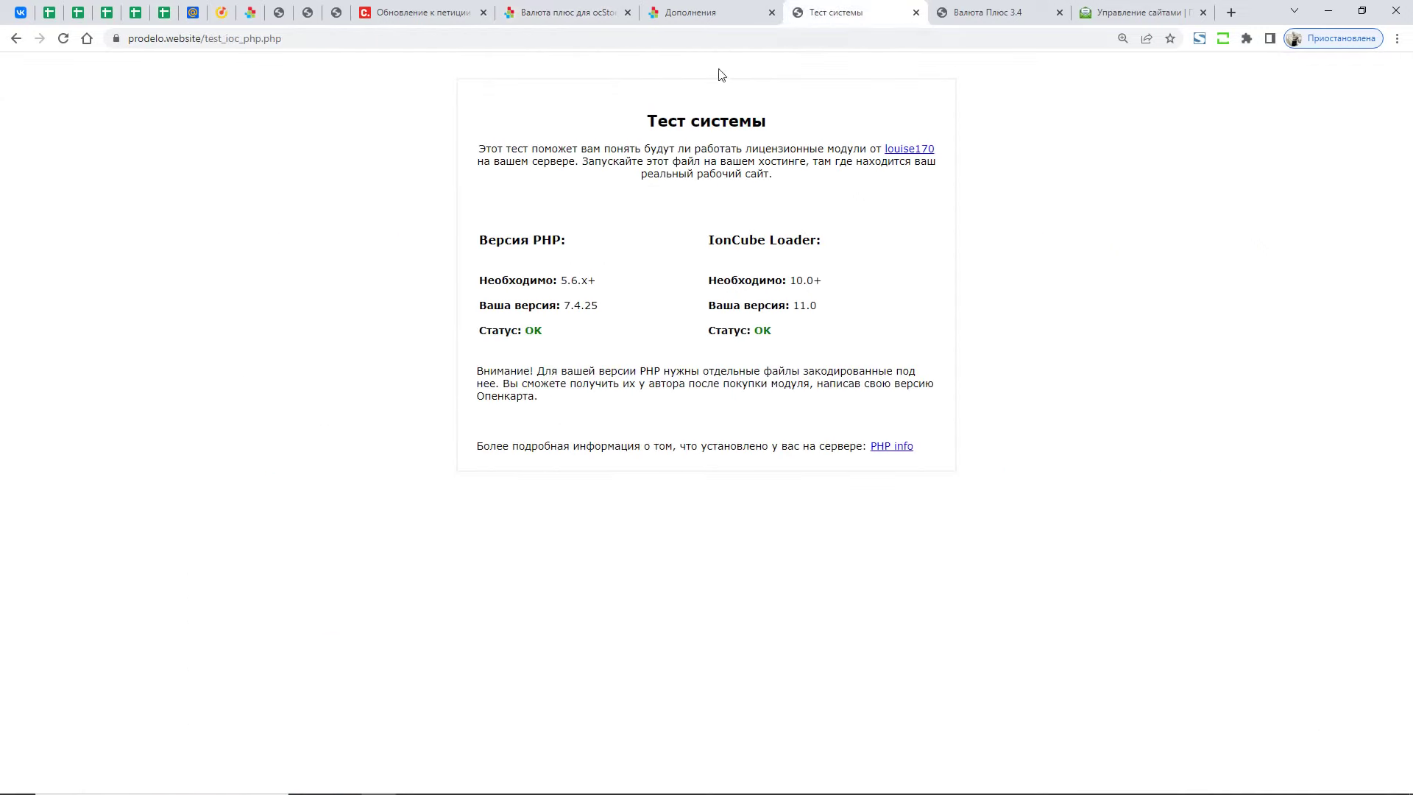
double_click(225, 39)
left_click_drag(225, 39, 88, 42)
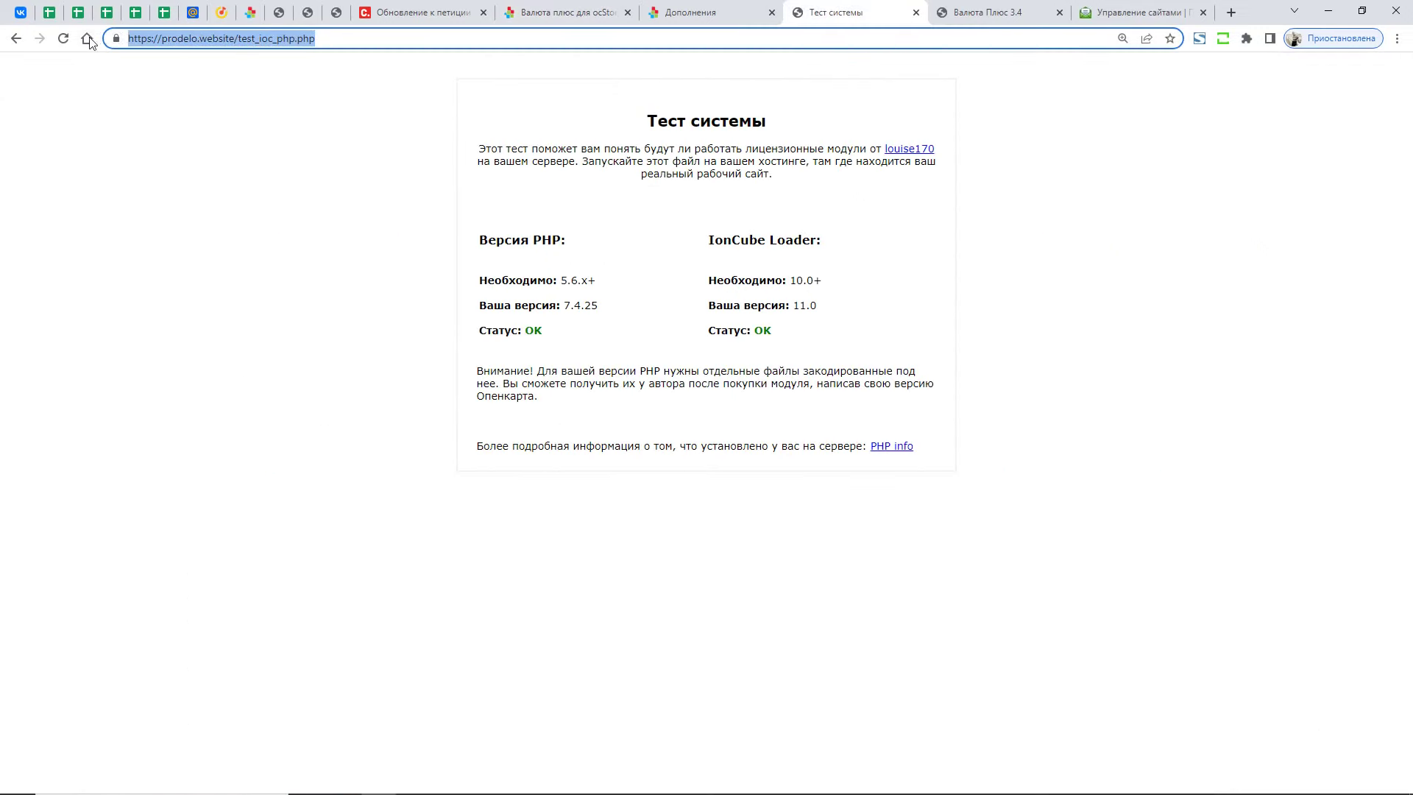
double_click(261, 37)
left_click_drag(261, 37, 108, 34)
- Compare the server's PHP and IonCube Loader versions with the required ones on the system test page
left_click_drag(479, 309, 612, 306)
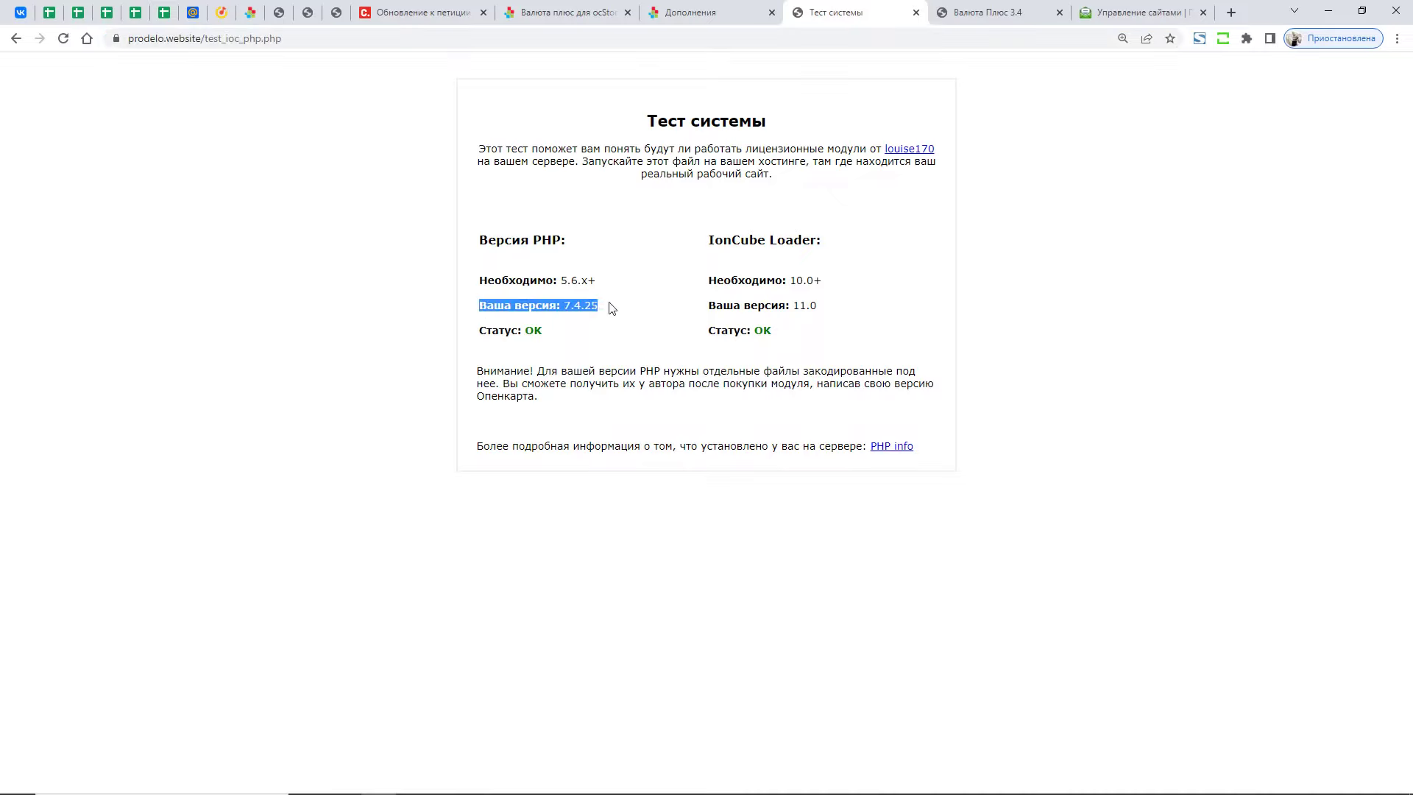
left_click_drag(709, 306, 830, 306)
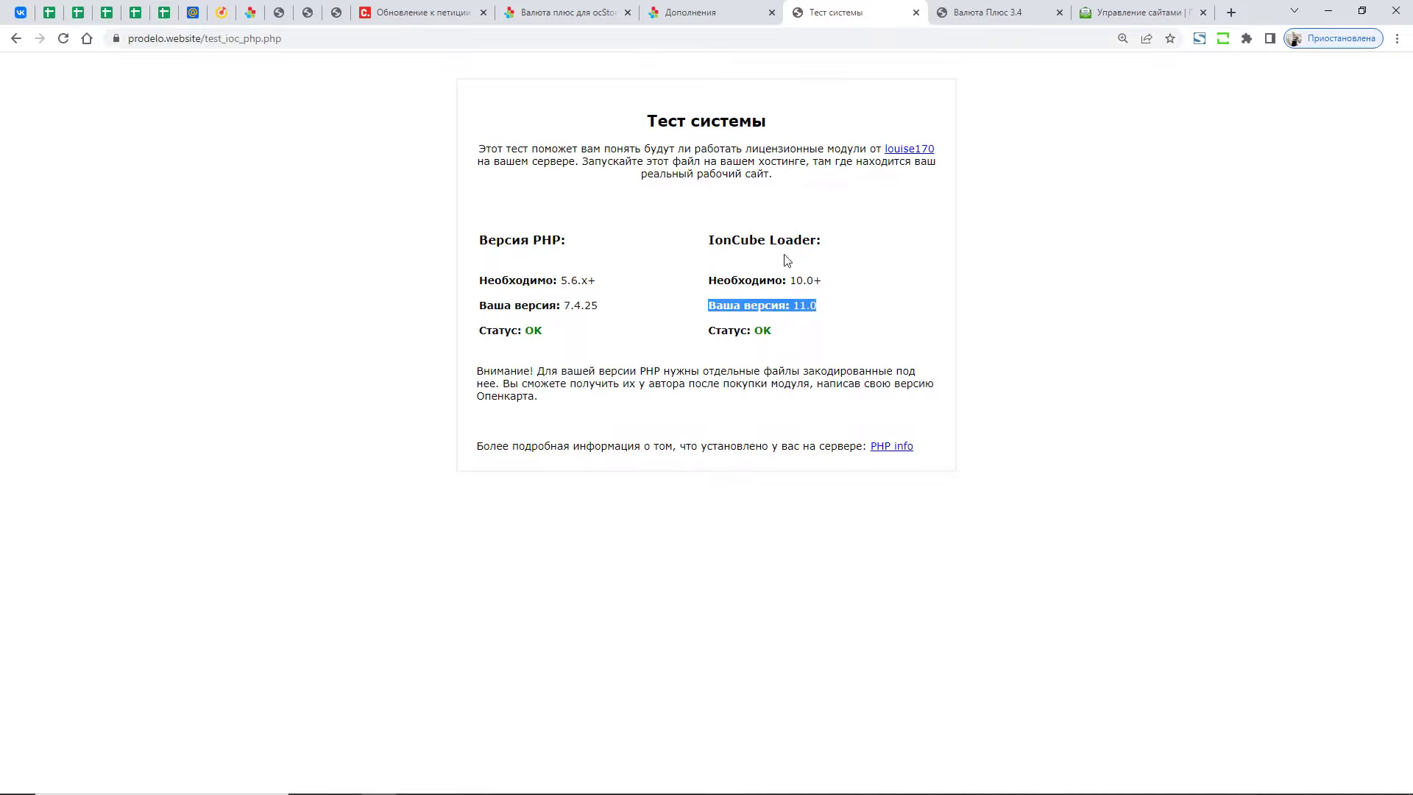
left_click(712, 279)
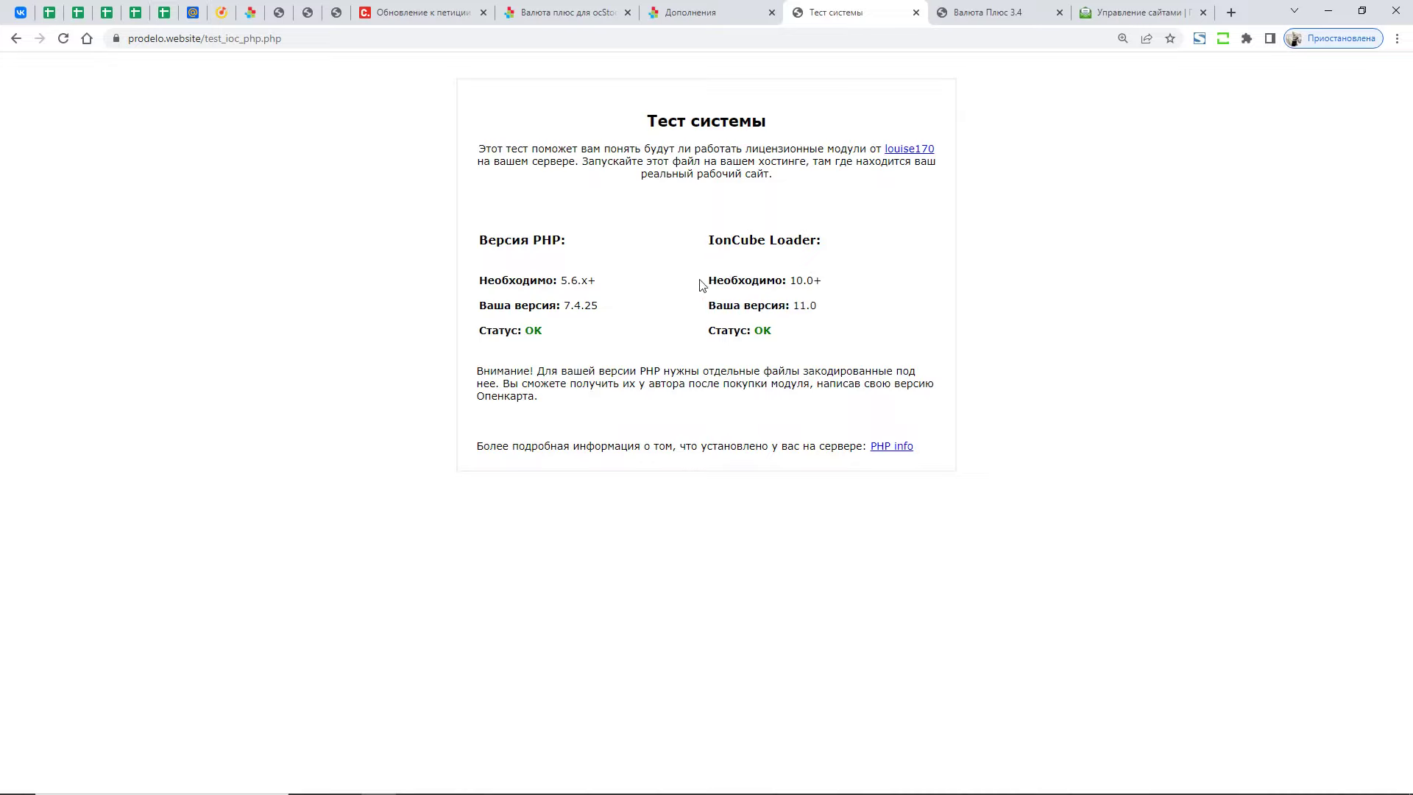
left_click_drag(703, 284, 853, 282)
left_click_drag(640, 283, 559, 282)
left_click(488, 280)
double_click(568, 308)
left_click(610, 324)
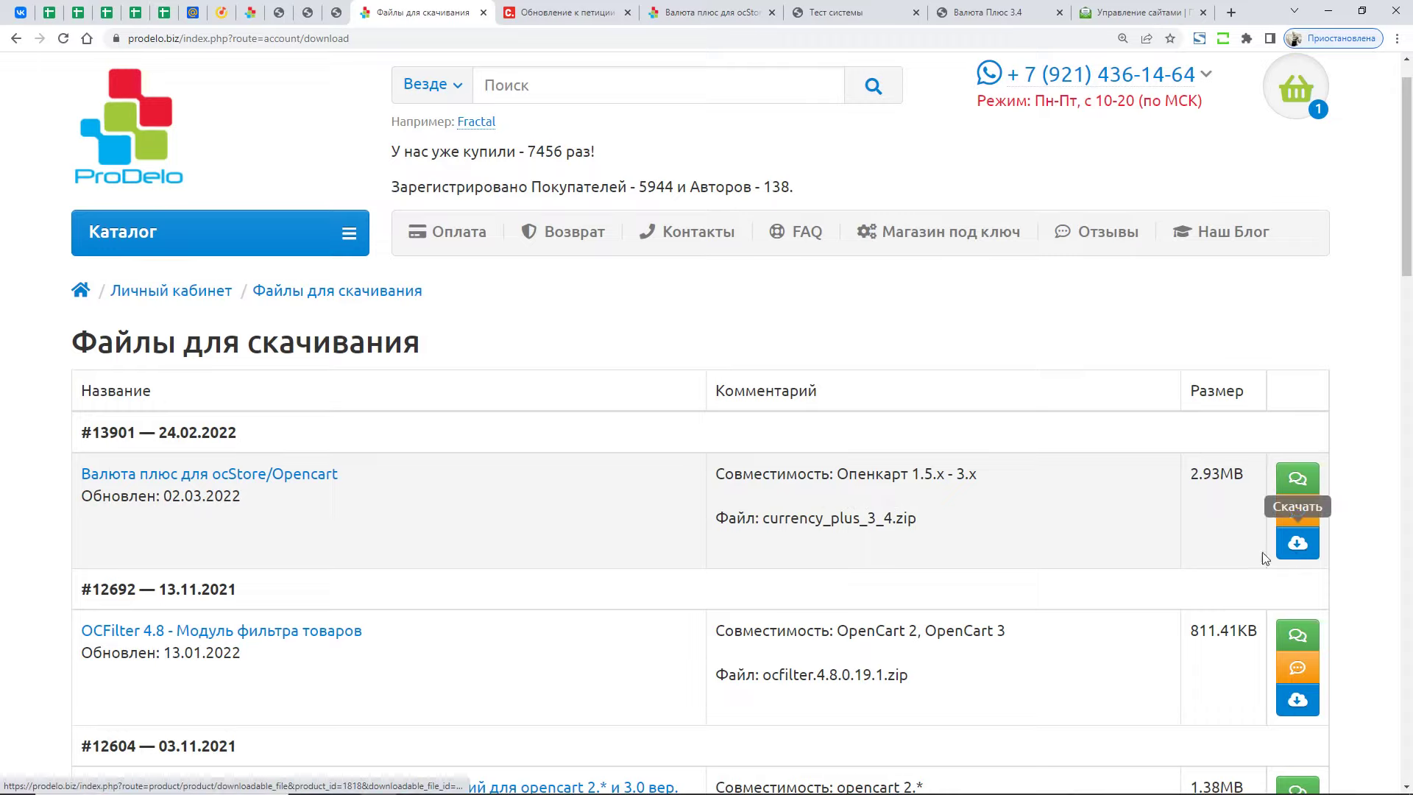
- Mark the currency_plus_3_4.zip file name among the account downloads and switch to the Файлы модуля folder in File Explorer
left_click_drag(920, 519, 766, 522)
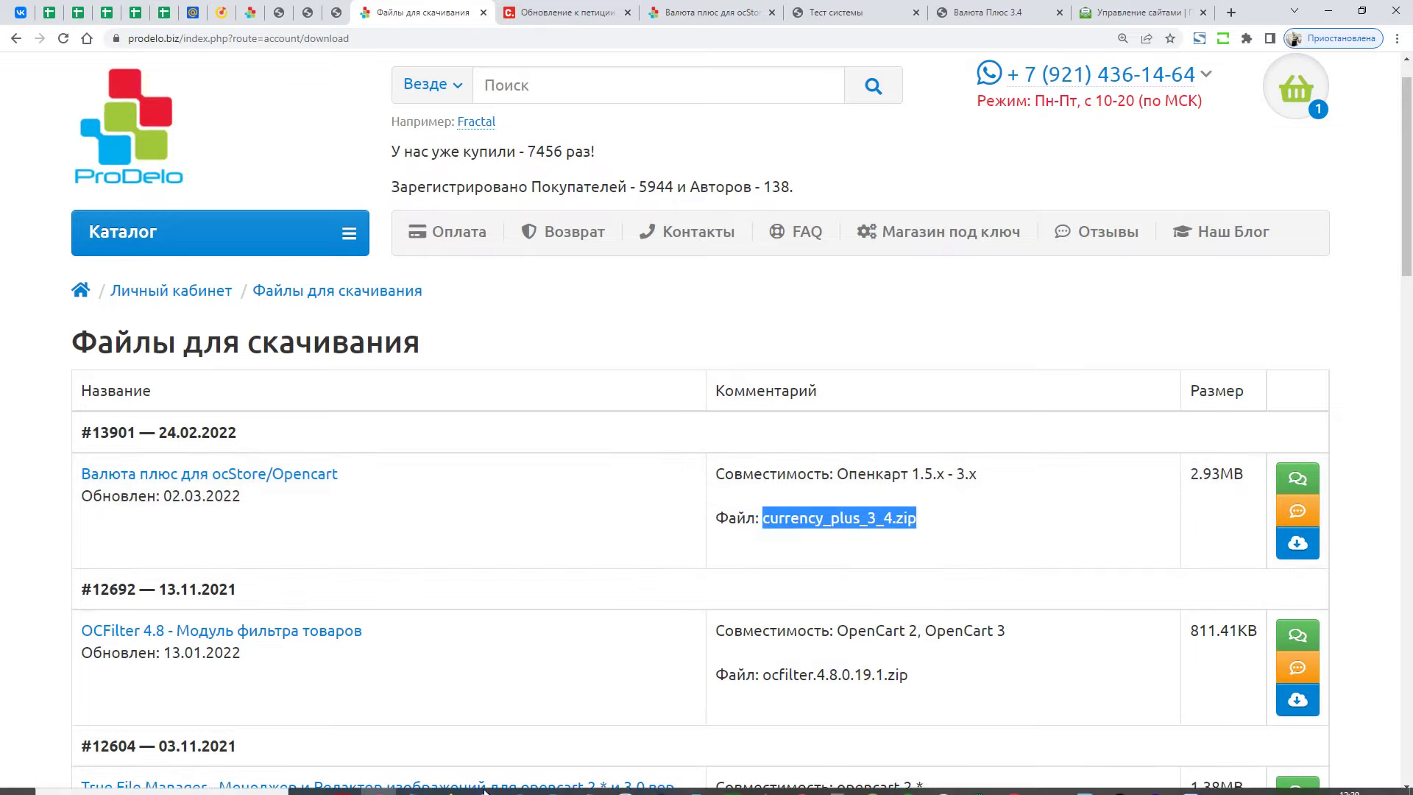
mouse_move(307, 780)
left_click(275, 716)
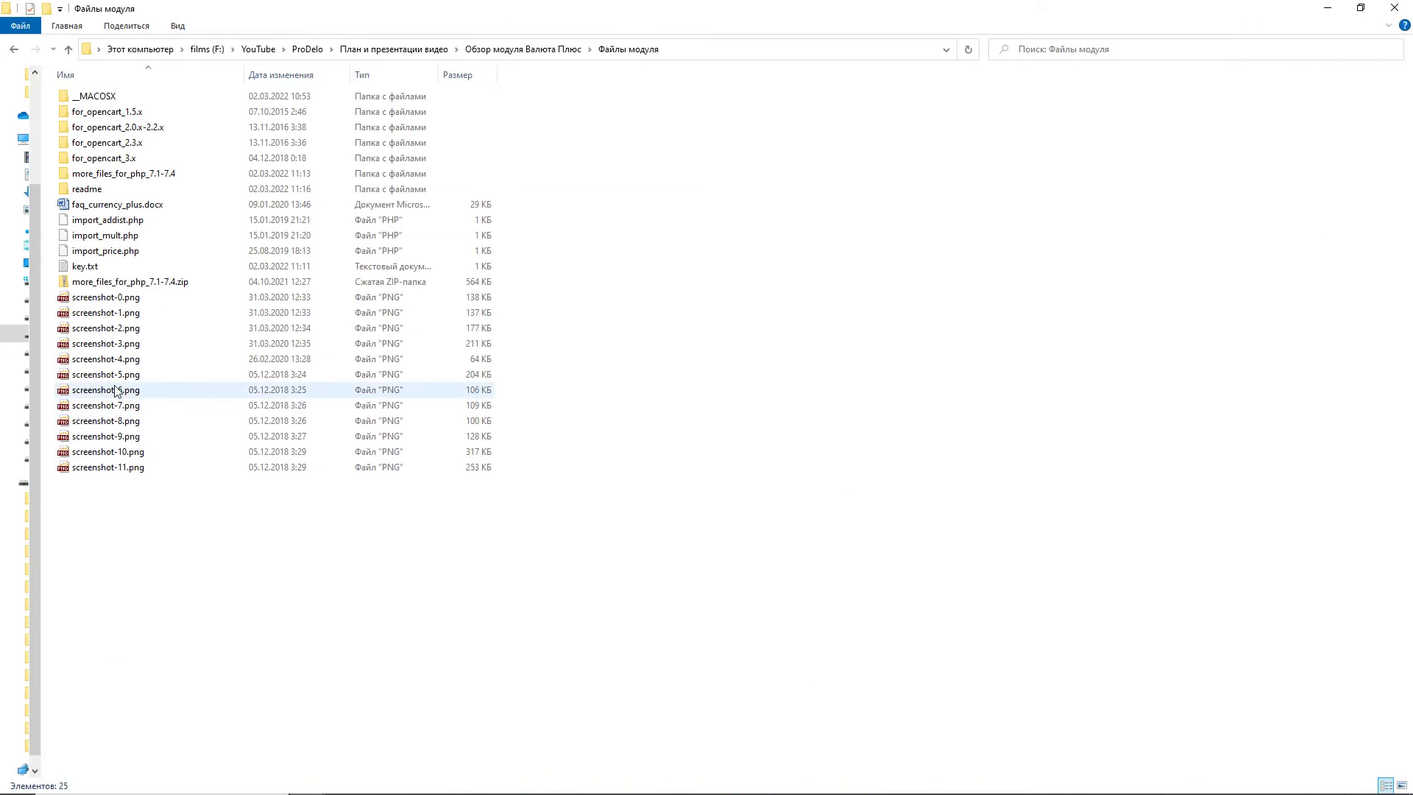
- Review the OpenCart version folders from 1.5.x to 3.x and check the archives inside more_files_for_php_7.1-7.4
left_click(104, 117)
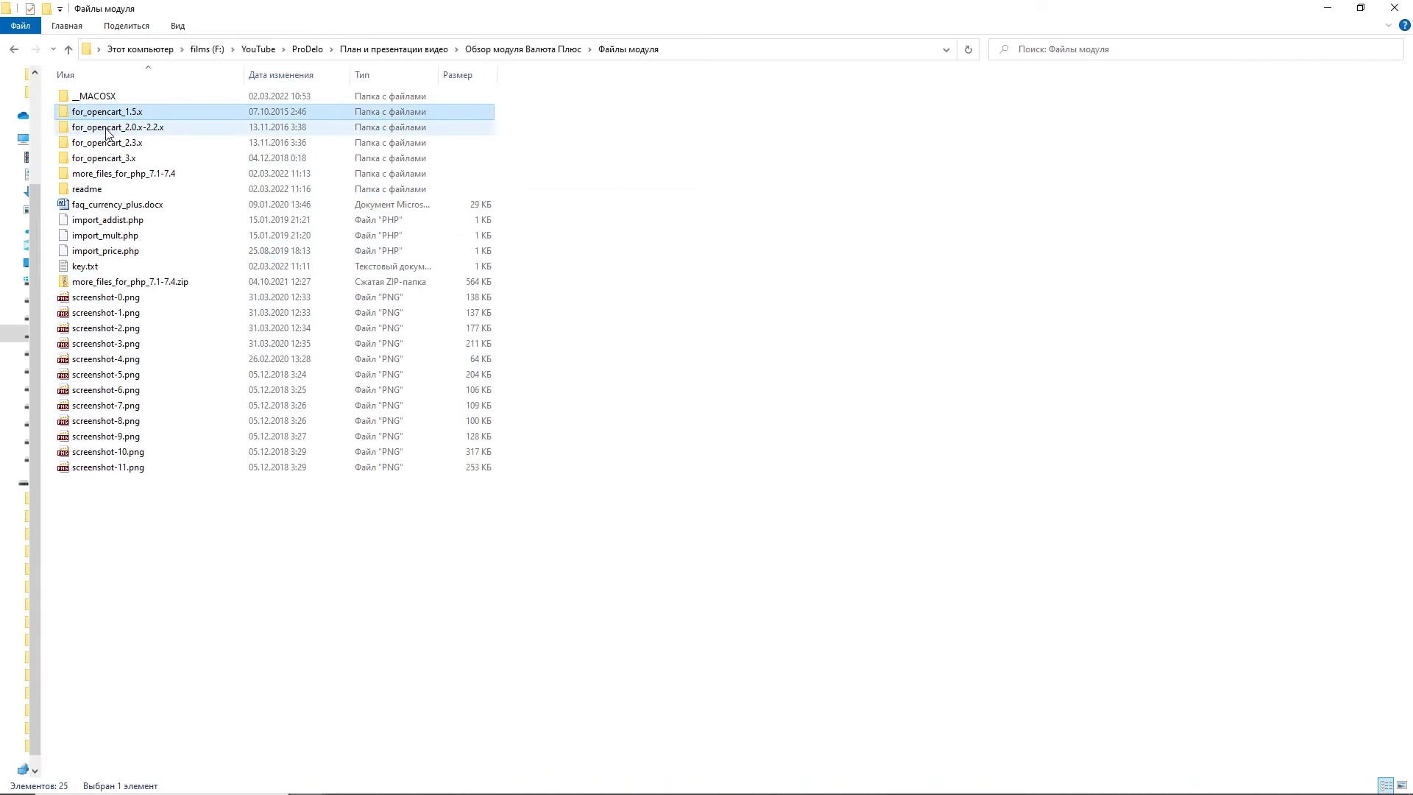
left_click(108, 128)
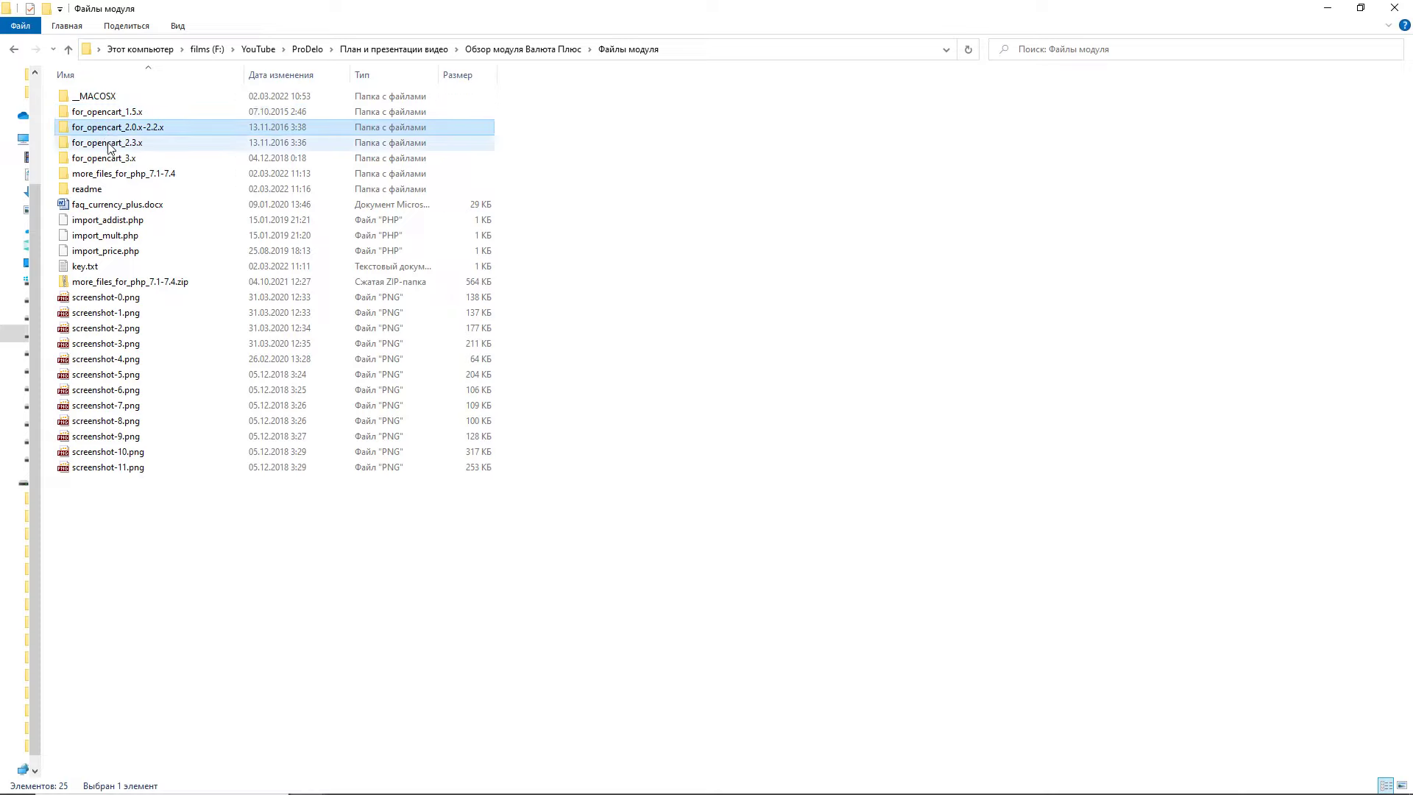
left_click(109, 144)
left_click(109, 158)
left_click(112, 112)
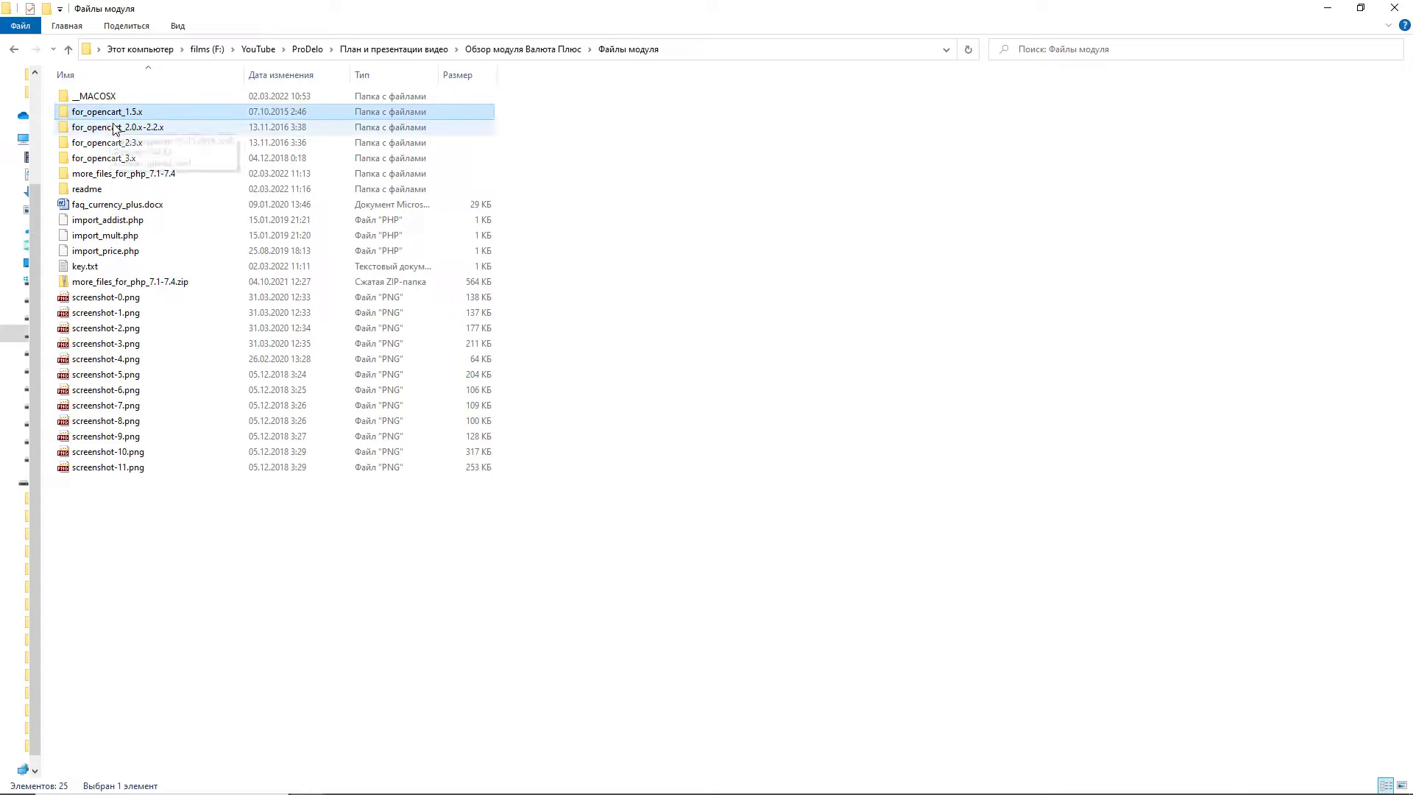
left_click(140, 129)
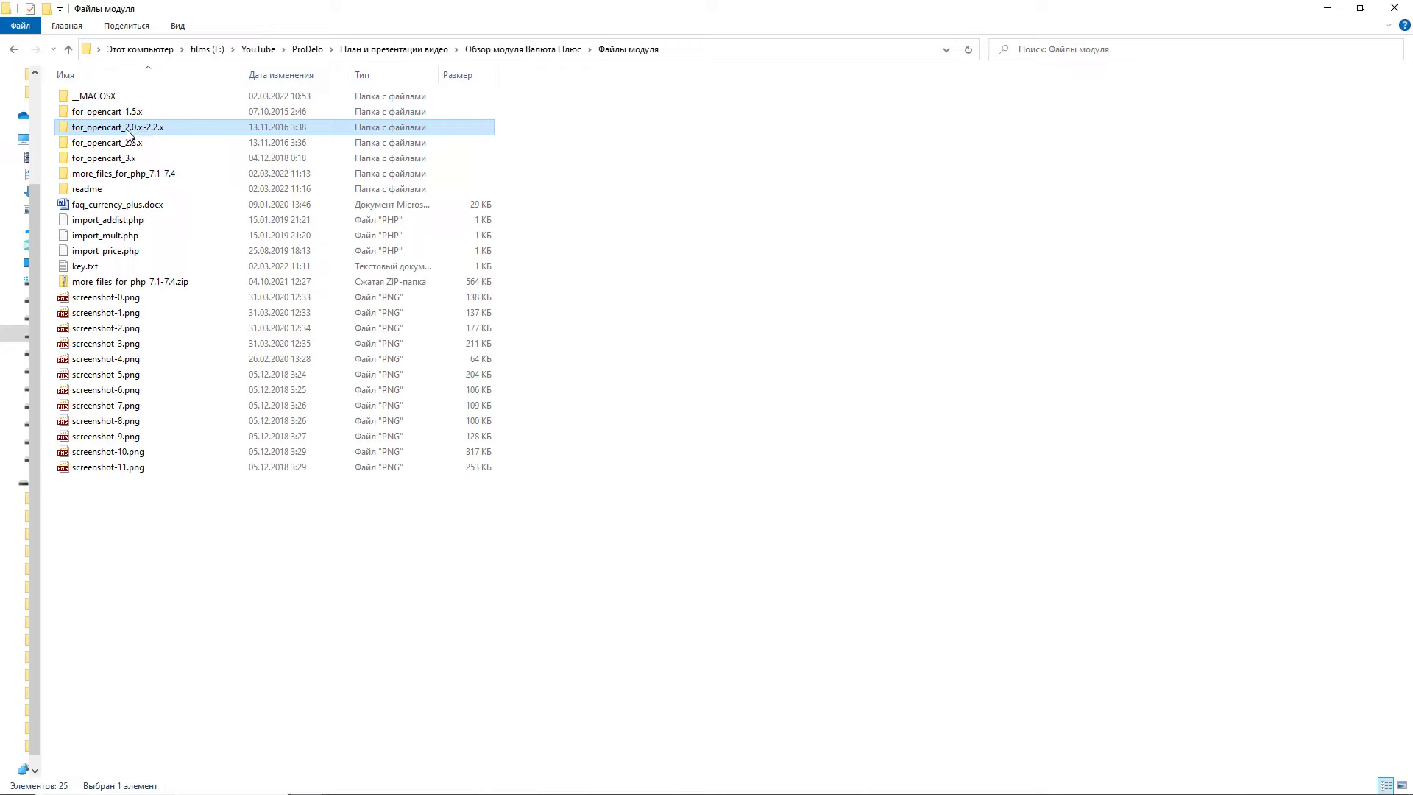
left_click(166, 143)
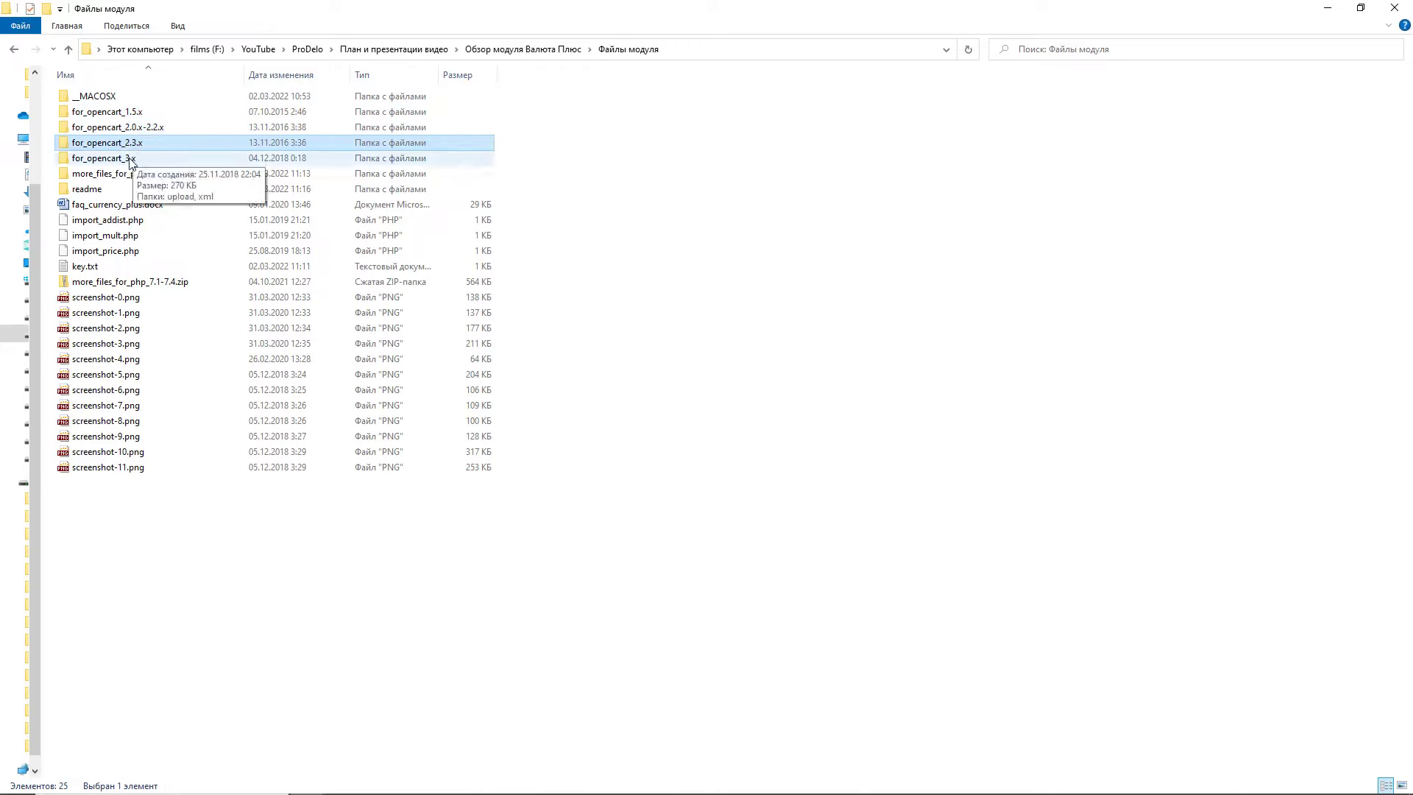
left_click(131, 159)
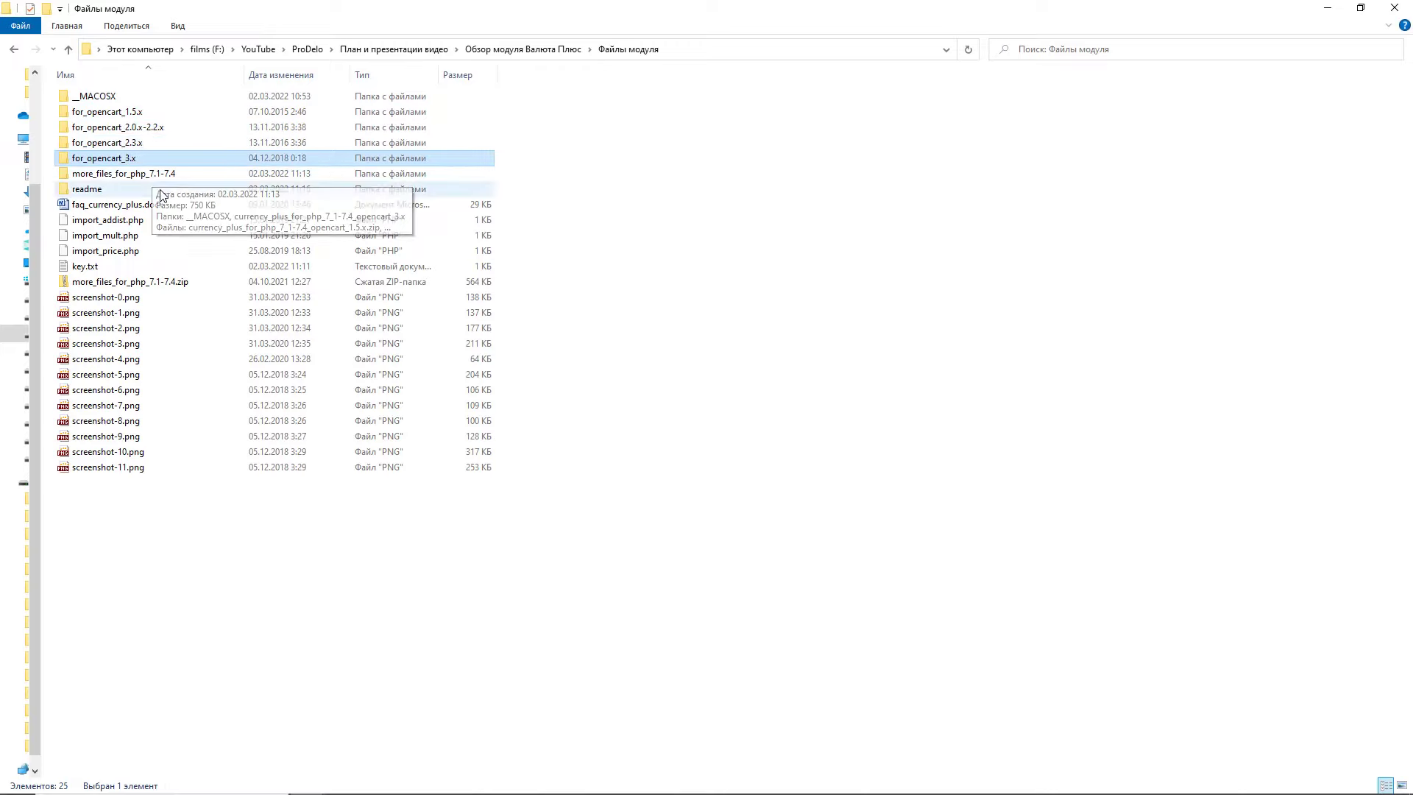
left_click(137, 129)
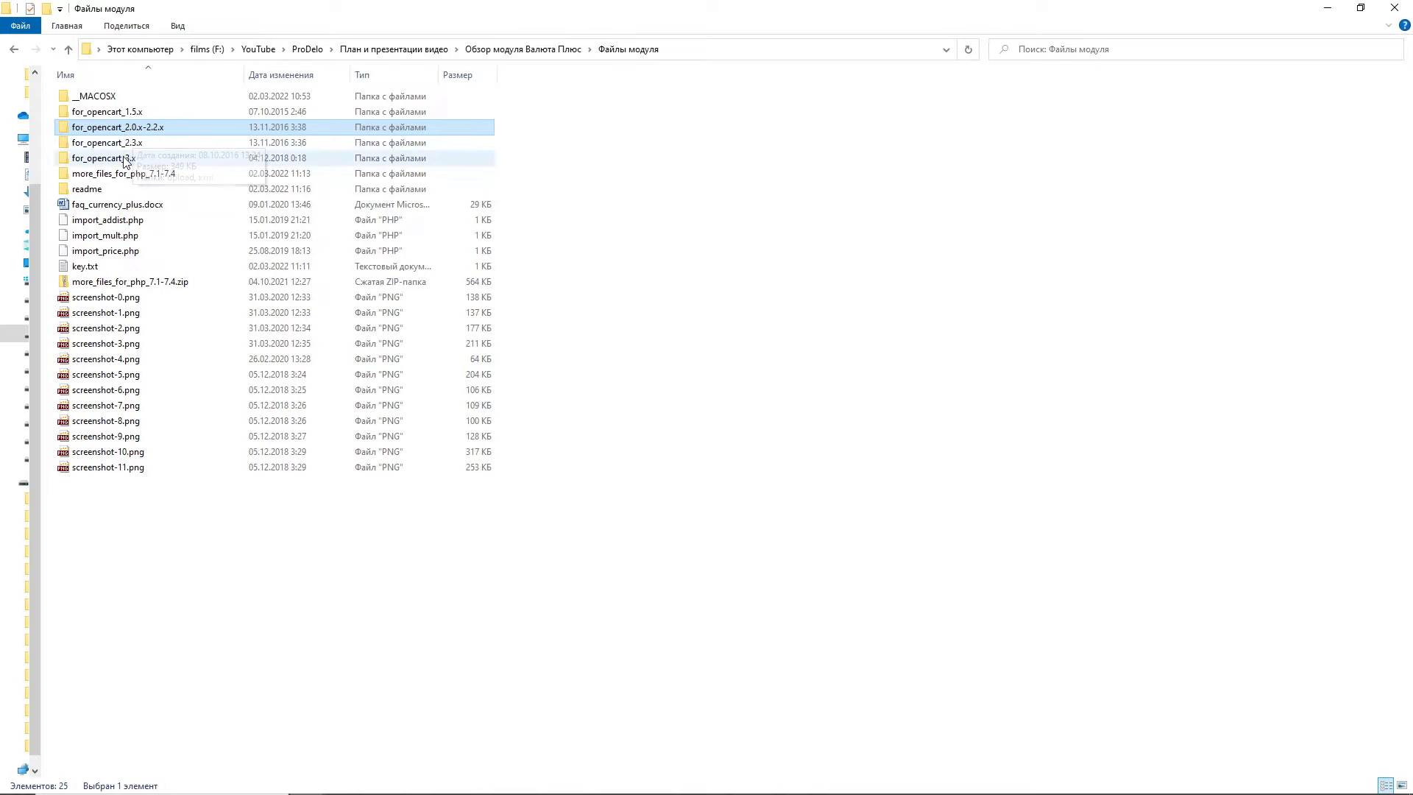
left_click(132, 158)
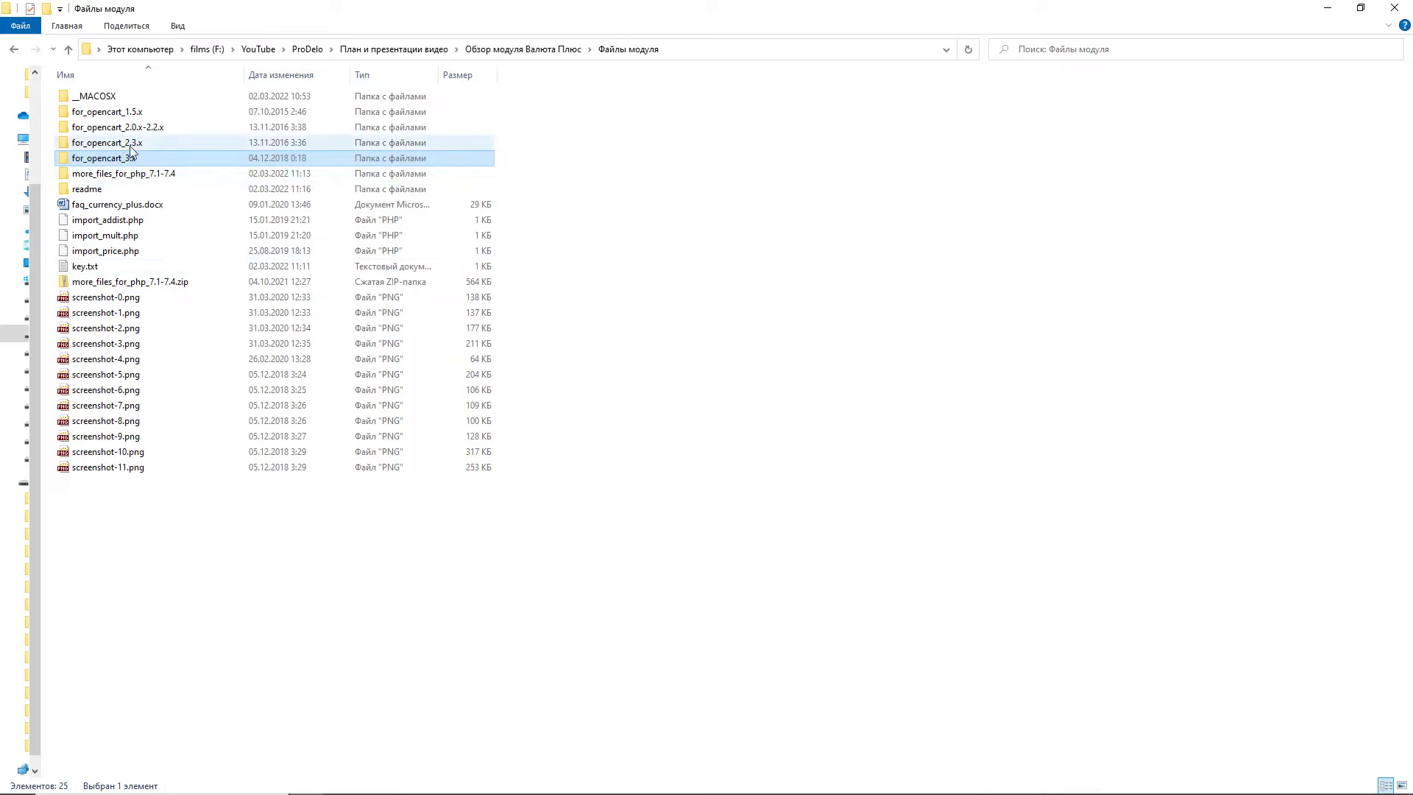
double_click(122, 176)
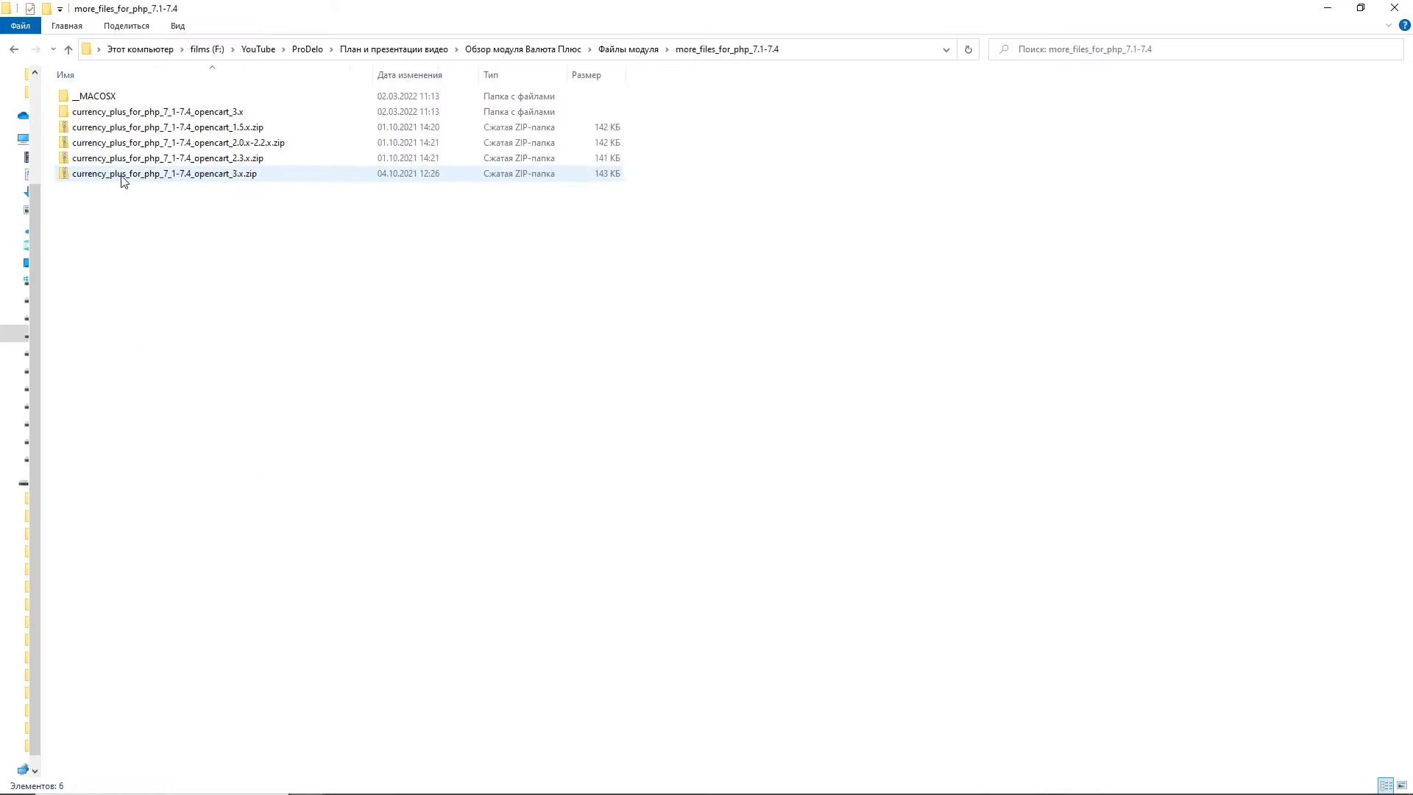
left_click(612, 50)
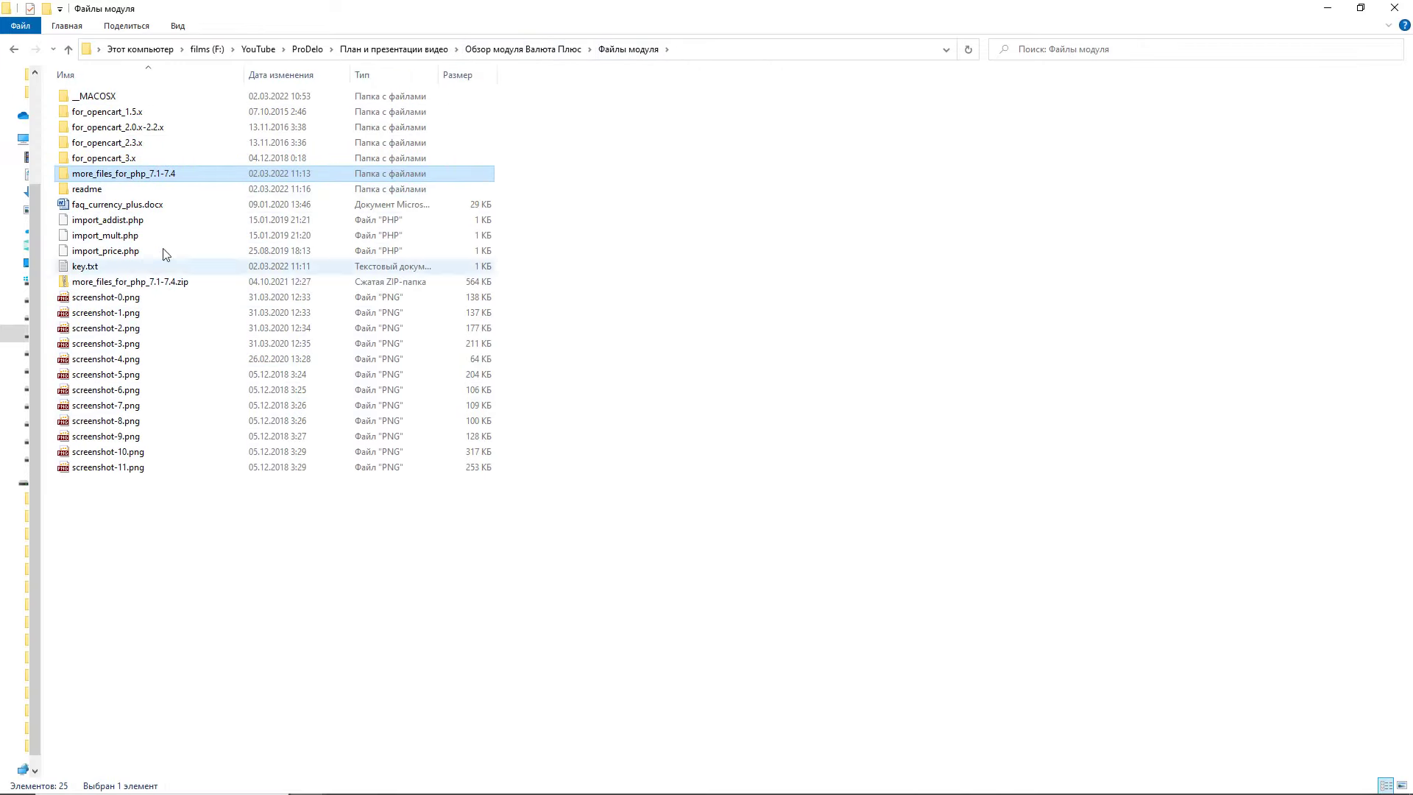
- Open Лицензия и требования к серверу.txt from the readme folder and view its server requirements section
double_click(102, 190)
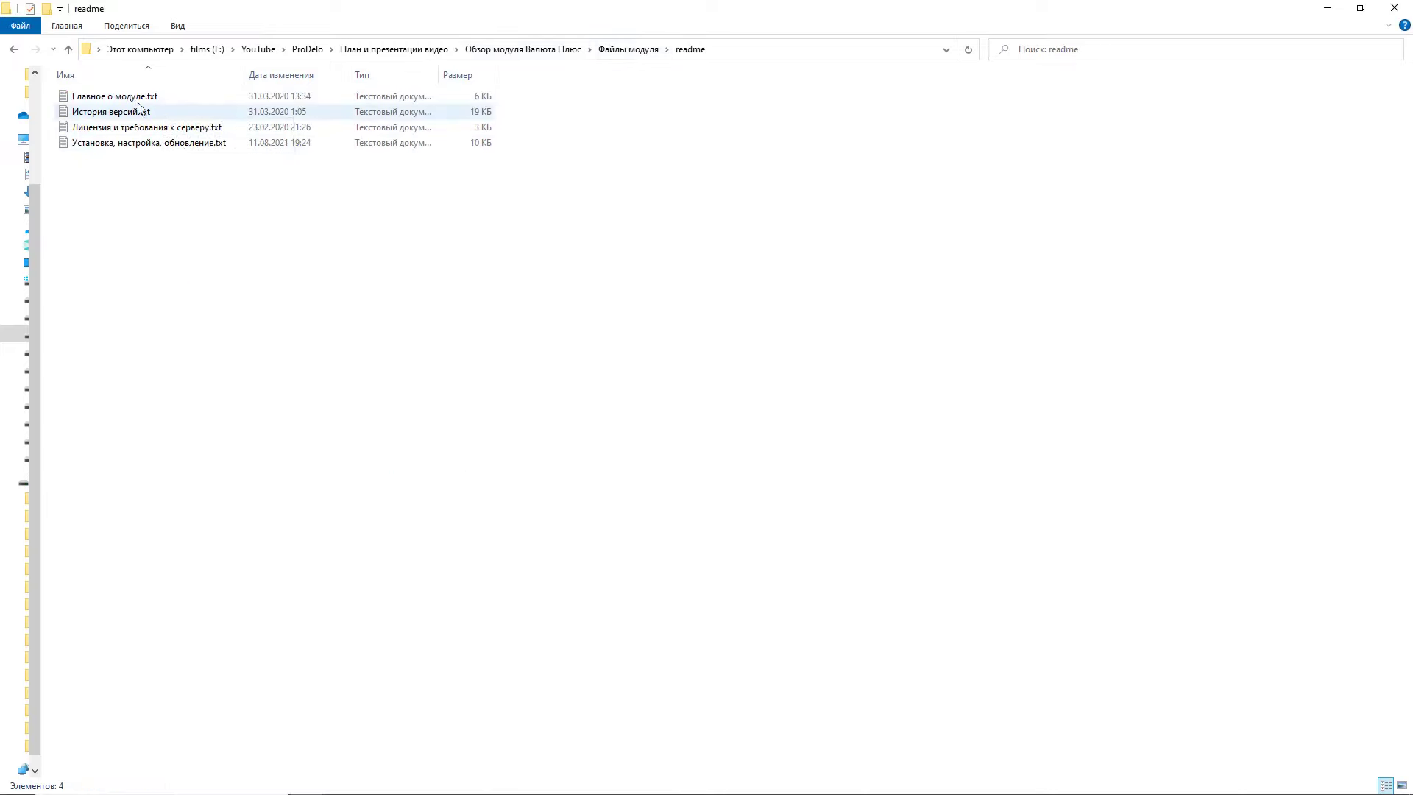
left_click(134, 131)
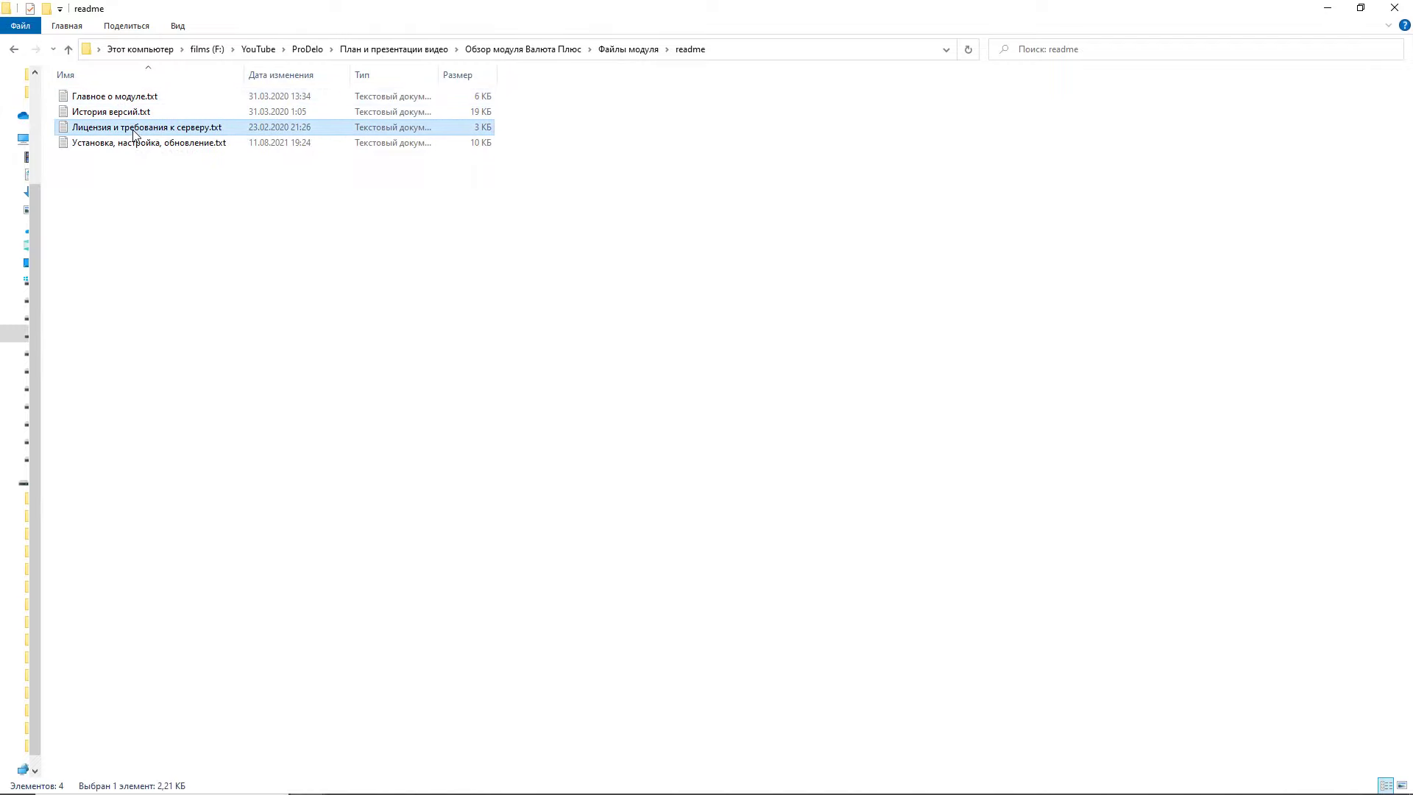
double_click(133, 131)
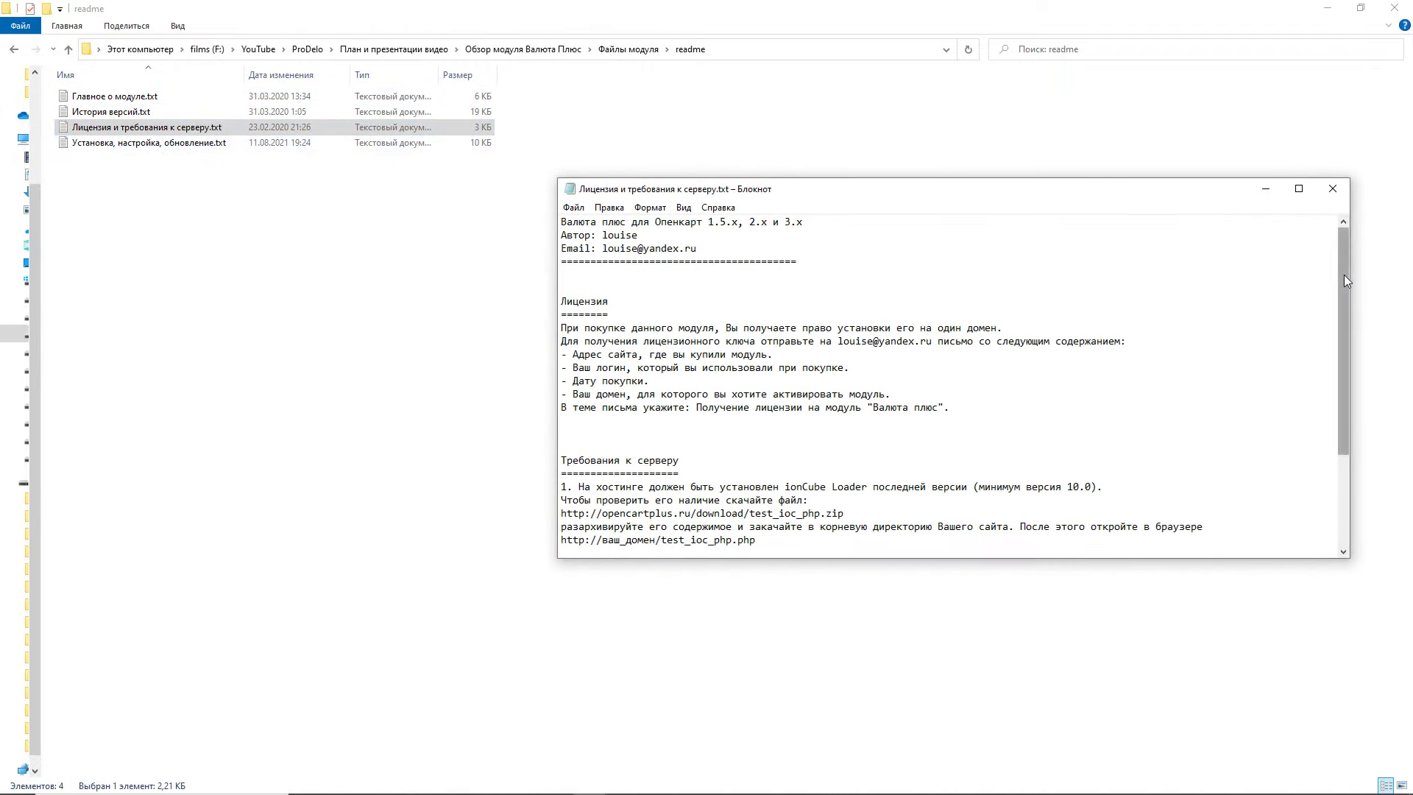
left_click_drag(1344, 275, 1344, 405)
left_click_drag(1264, 385, 911, 374)
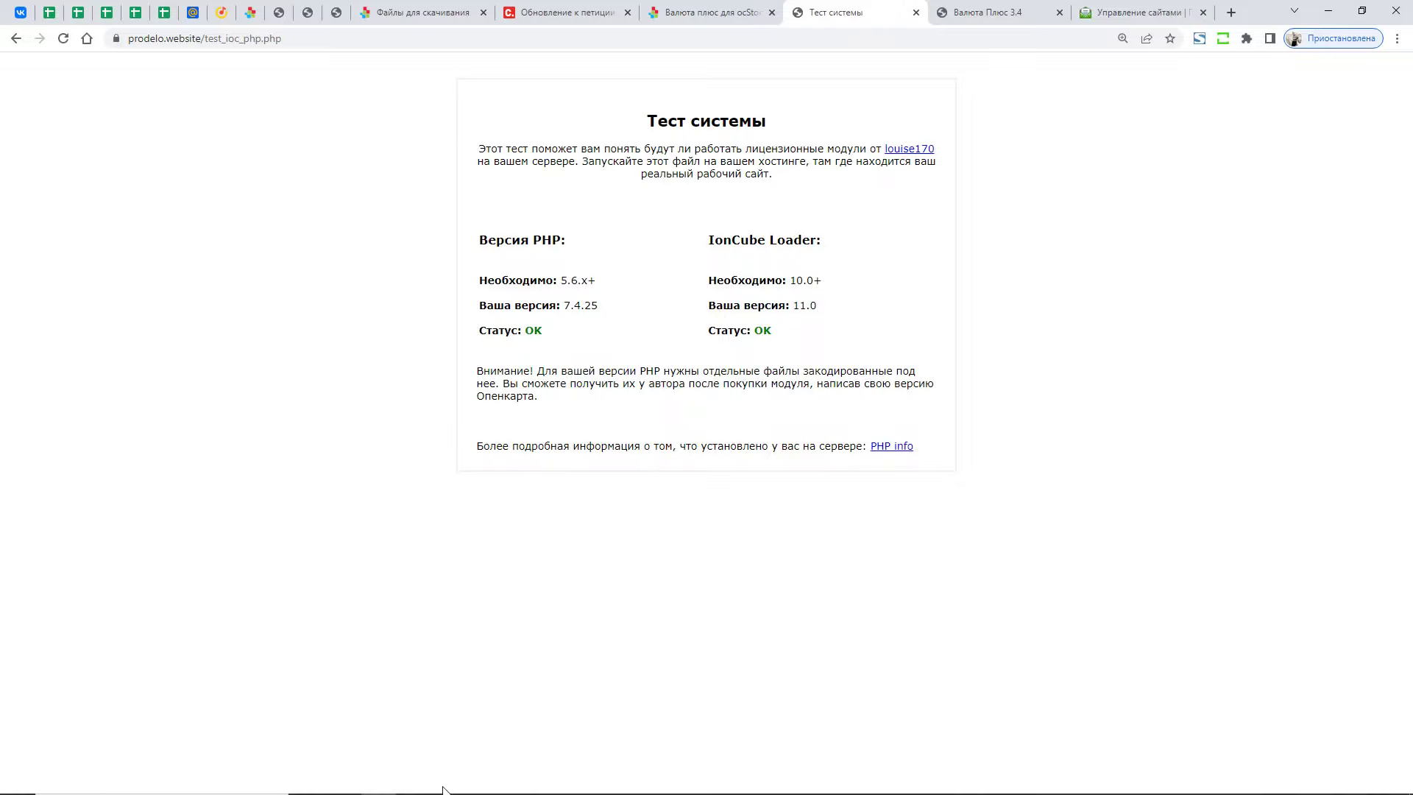
- Bring the license and requirements text file back over the test page, review its server requirements, and return to the browser
mouse_move(590, 781)
left_click(736, 710)
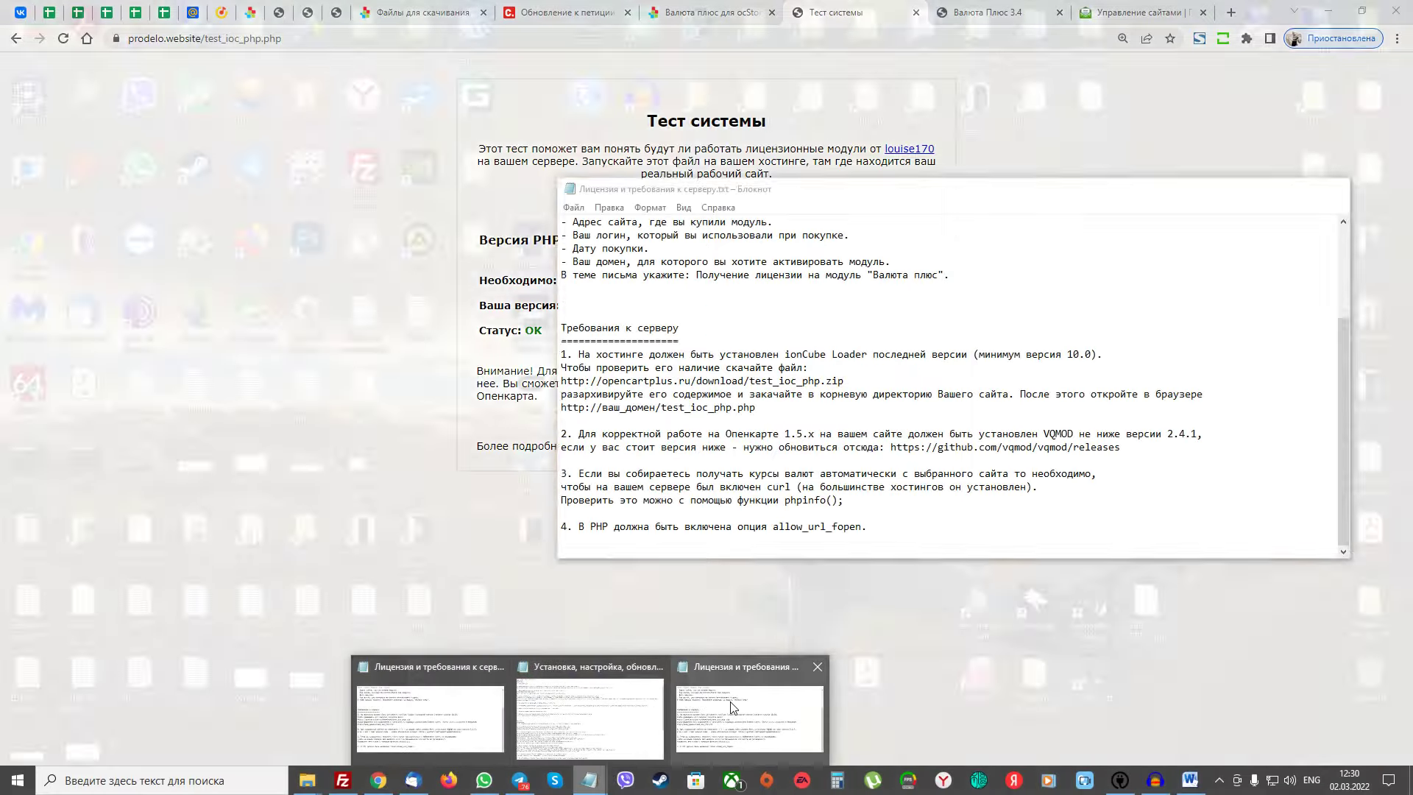
left_click_drag(615, 528, 550, 326)
left_click(885, 535)
left_click(620, 354)
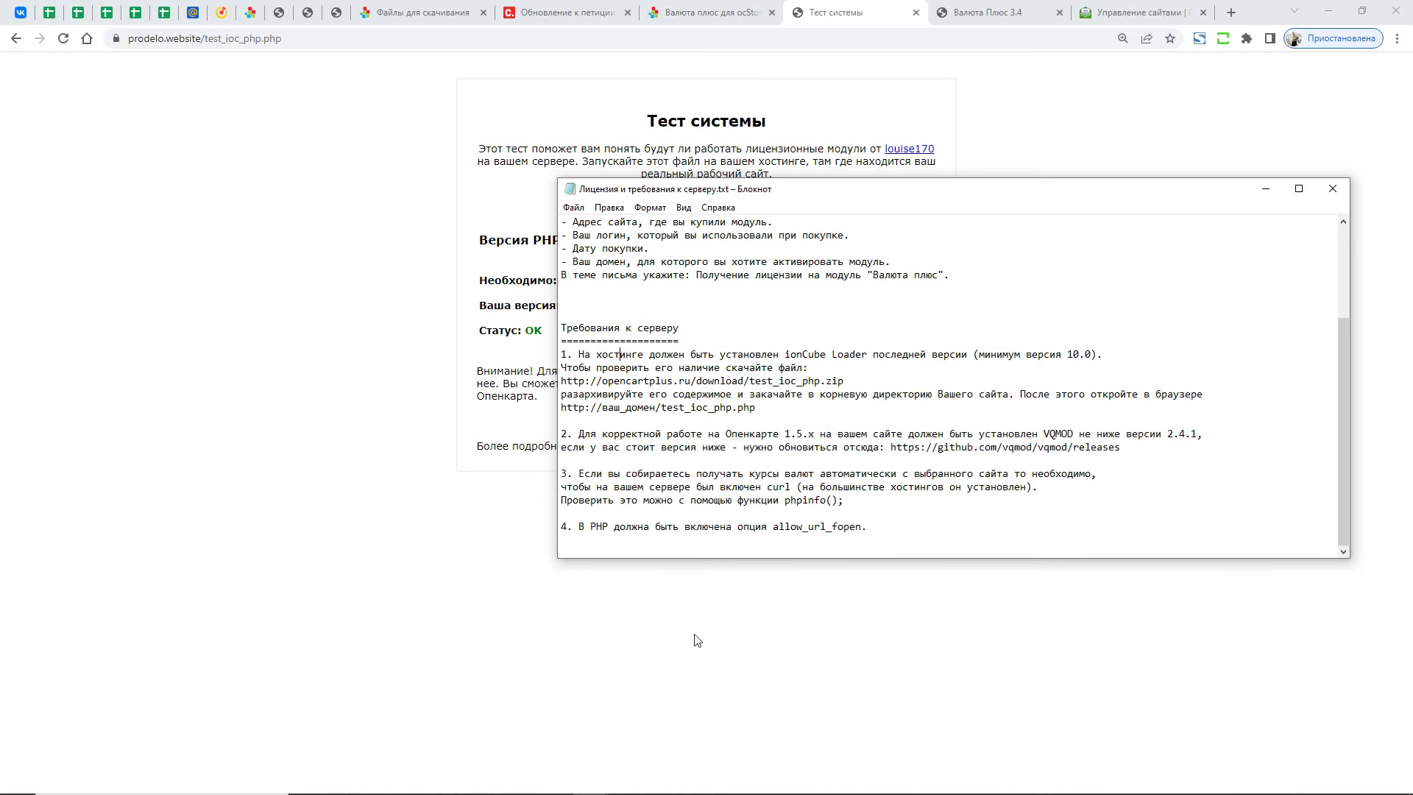
left_click(471, 706)
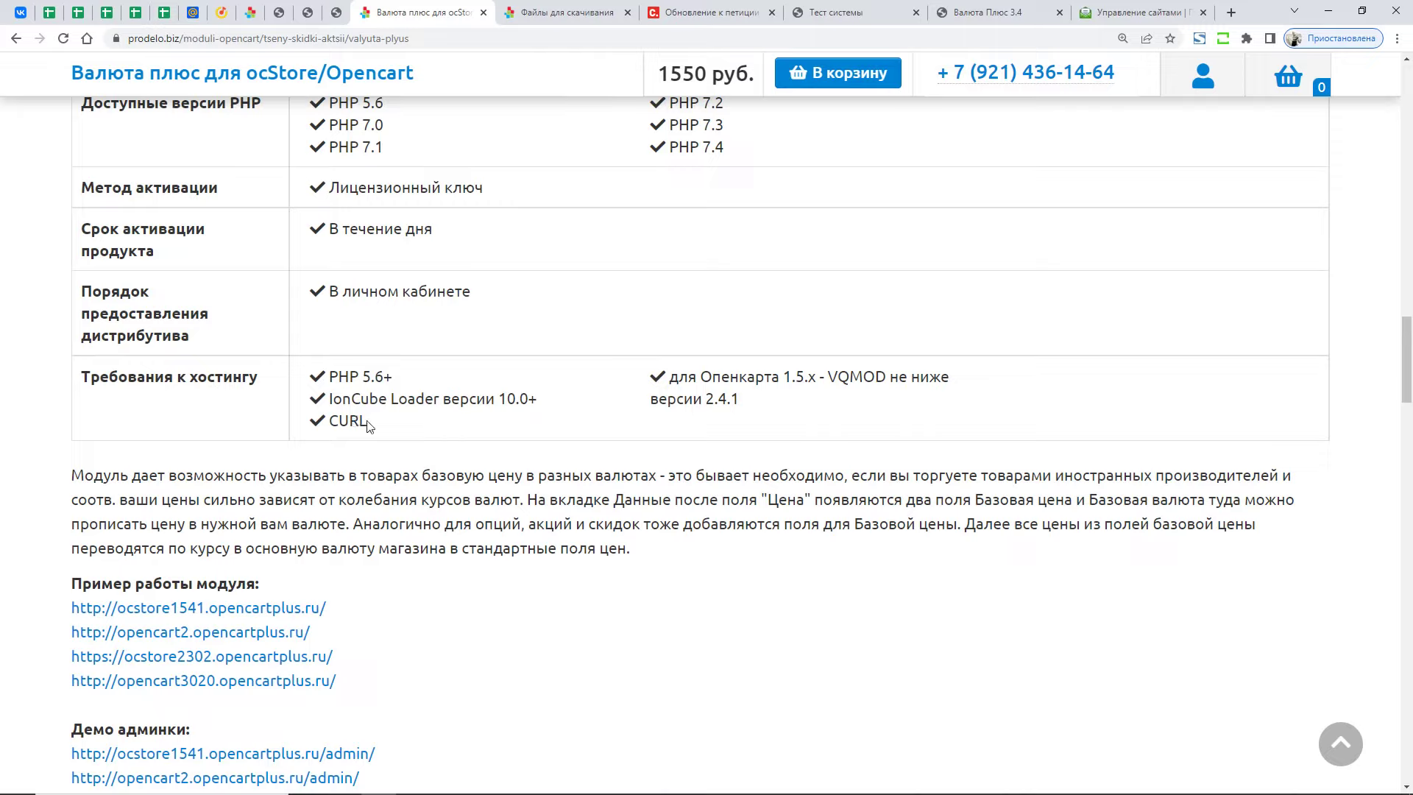
- Mark the CURL entry in the hosting requirements on the module's product page
left_click_drag(367, 421, 343, 423)
left_click(340, 425)
double_click(333, 420)
left_click_drag(367, 421, 333, 422)
left_click(368, 424)
left_click(368, 424)
left_click(367, 424)
- Switch to Установка, настройка, обновление.txt in Notepad and mark installation item 1, Разархивируйте
mouse_move(825, 793)
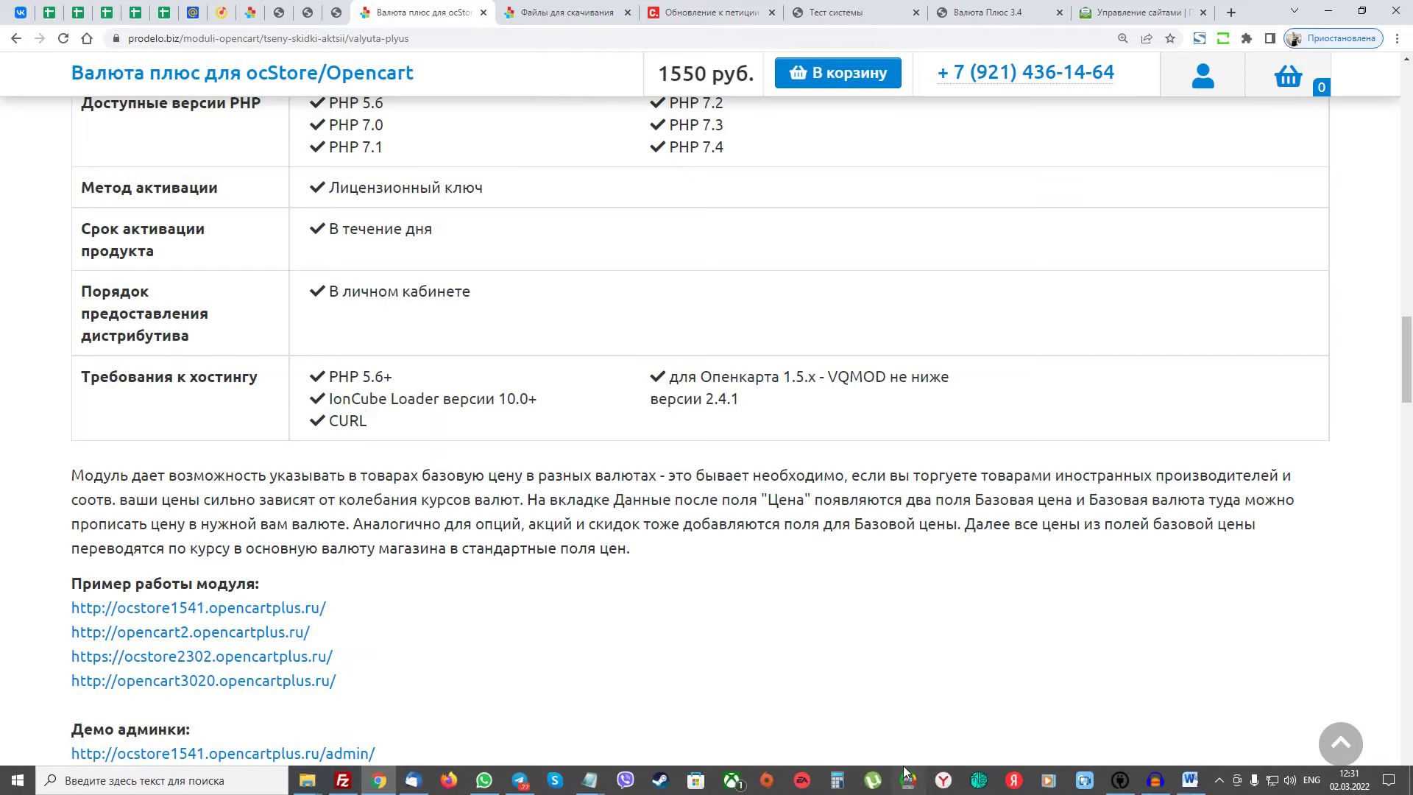
mouse_move(600, 784)
left_click(743, 708)
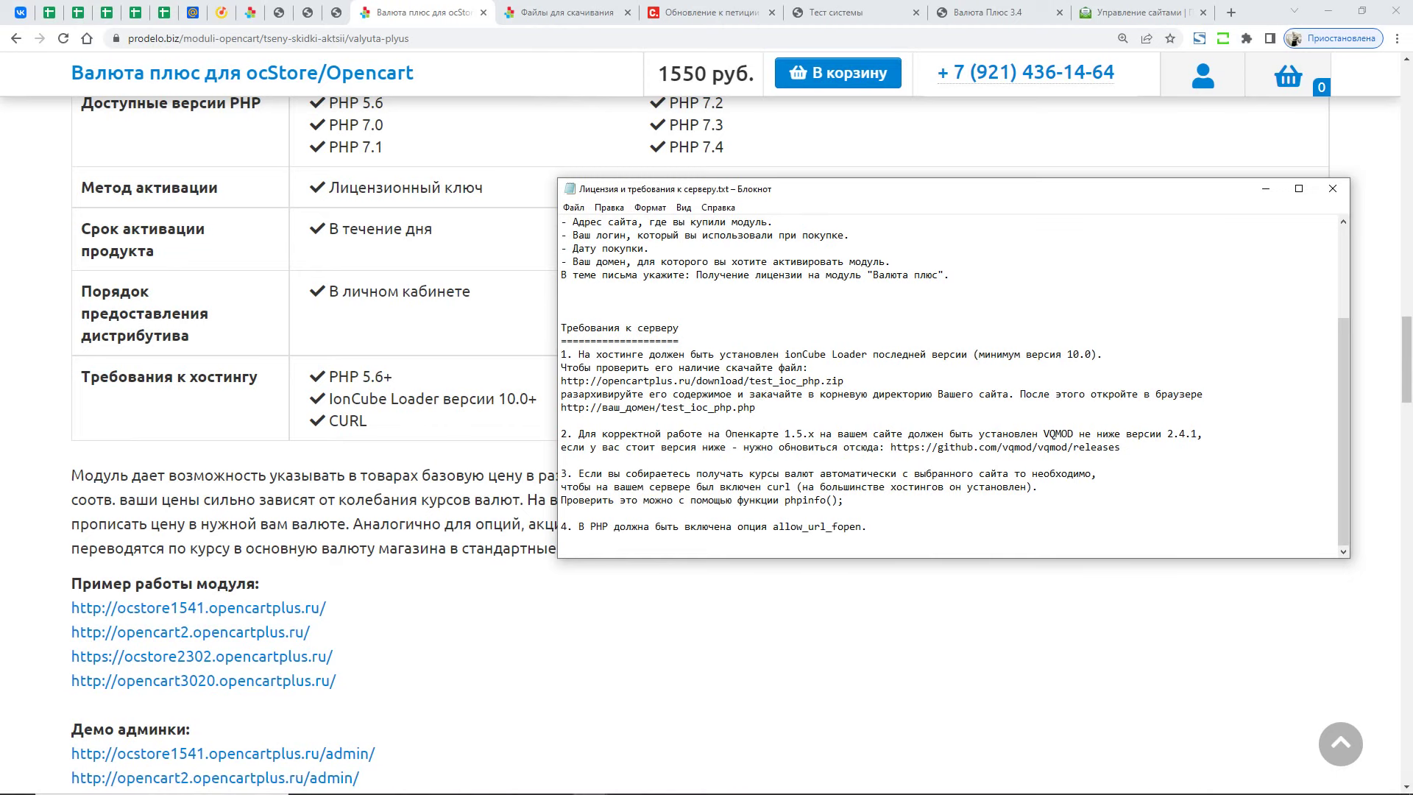
mouse_move(600, 783)
left_click(574, 703)
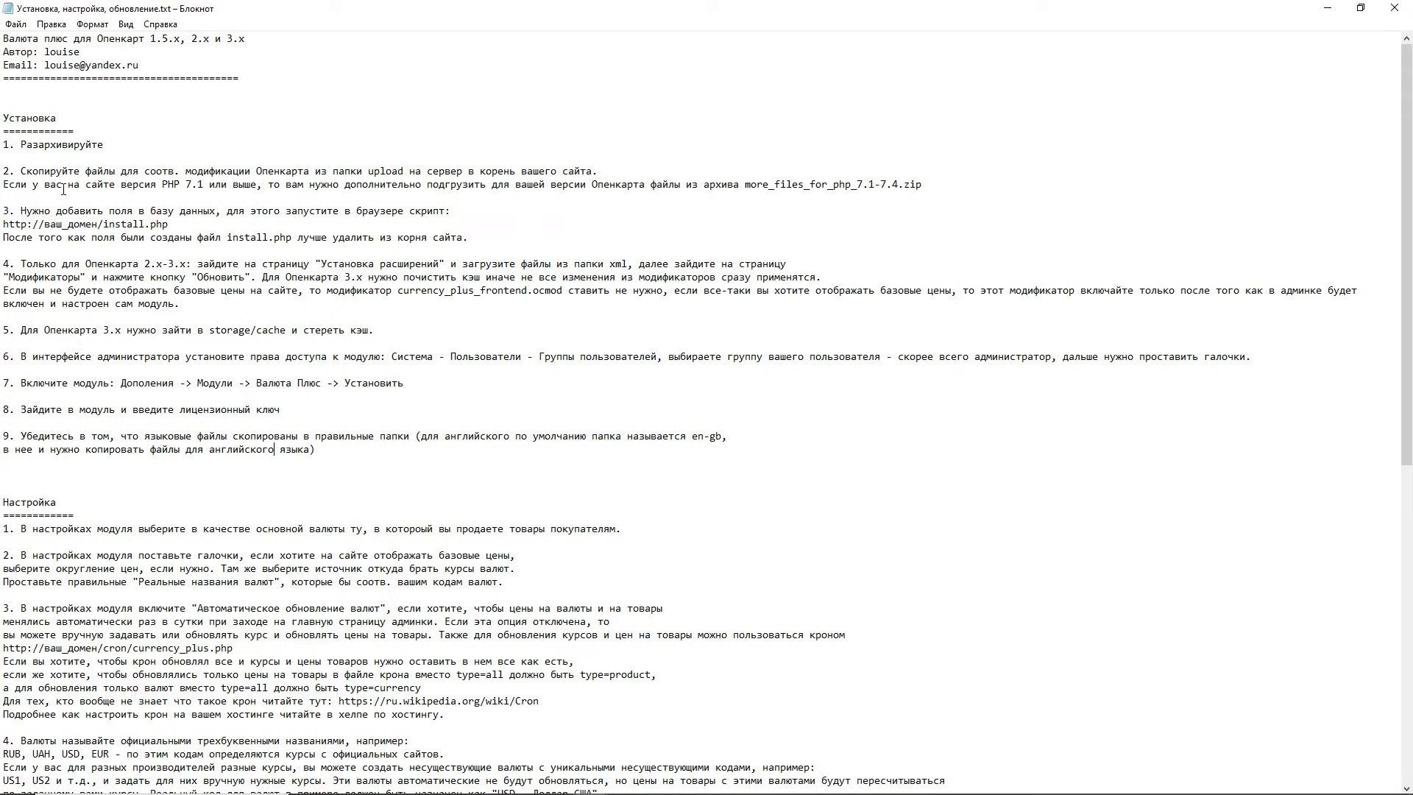
left_click_drag(21, 144, 121, 142)
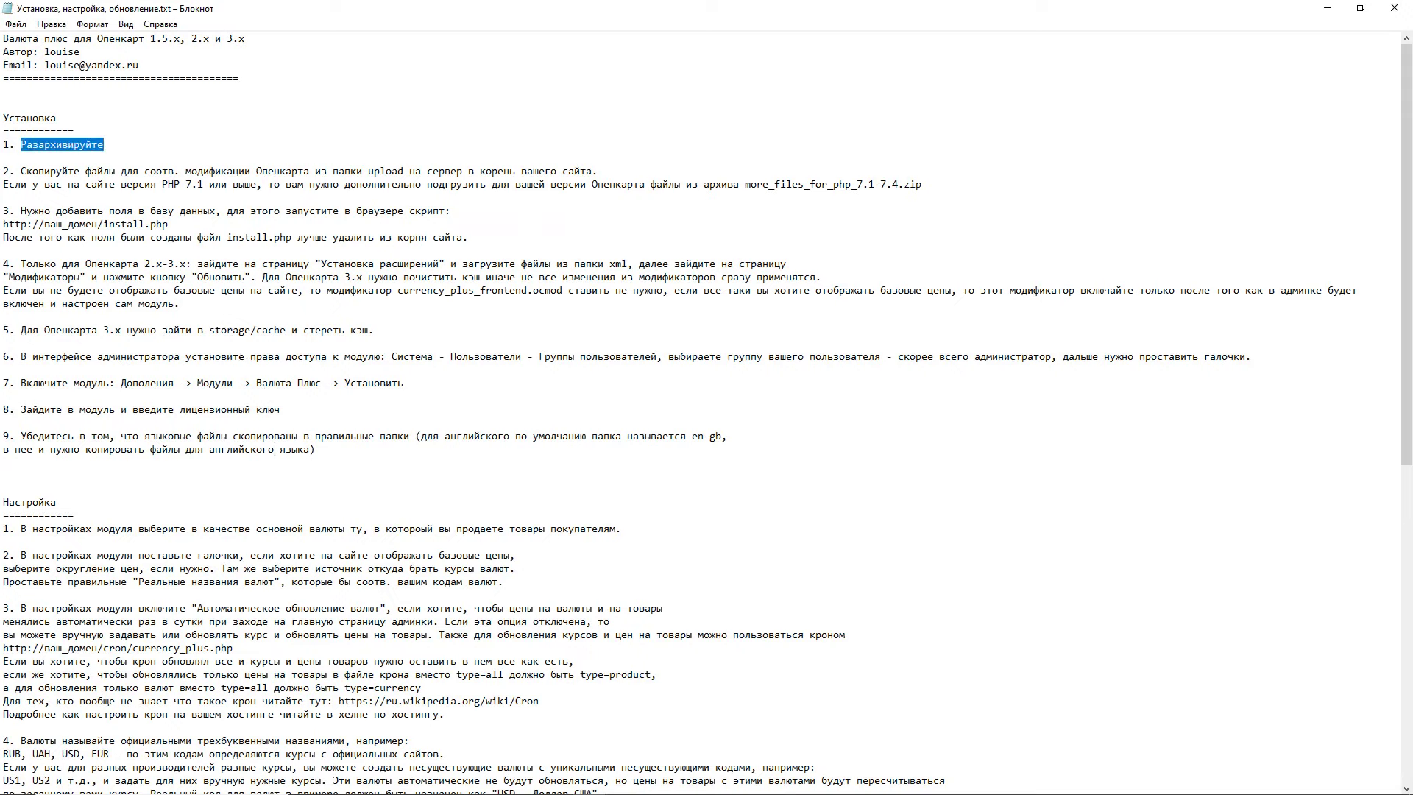
- Return from the readme folder to Файлы модуля in File Explorer and look over the unpacked module files
mouse_move(308, 787)
left_click(287, 703)
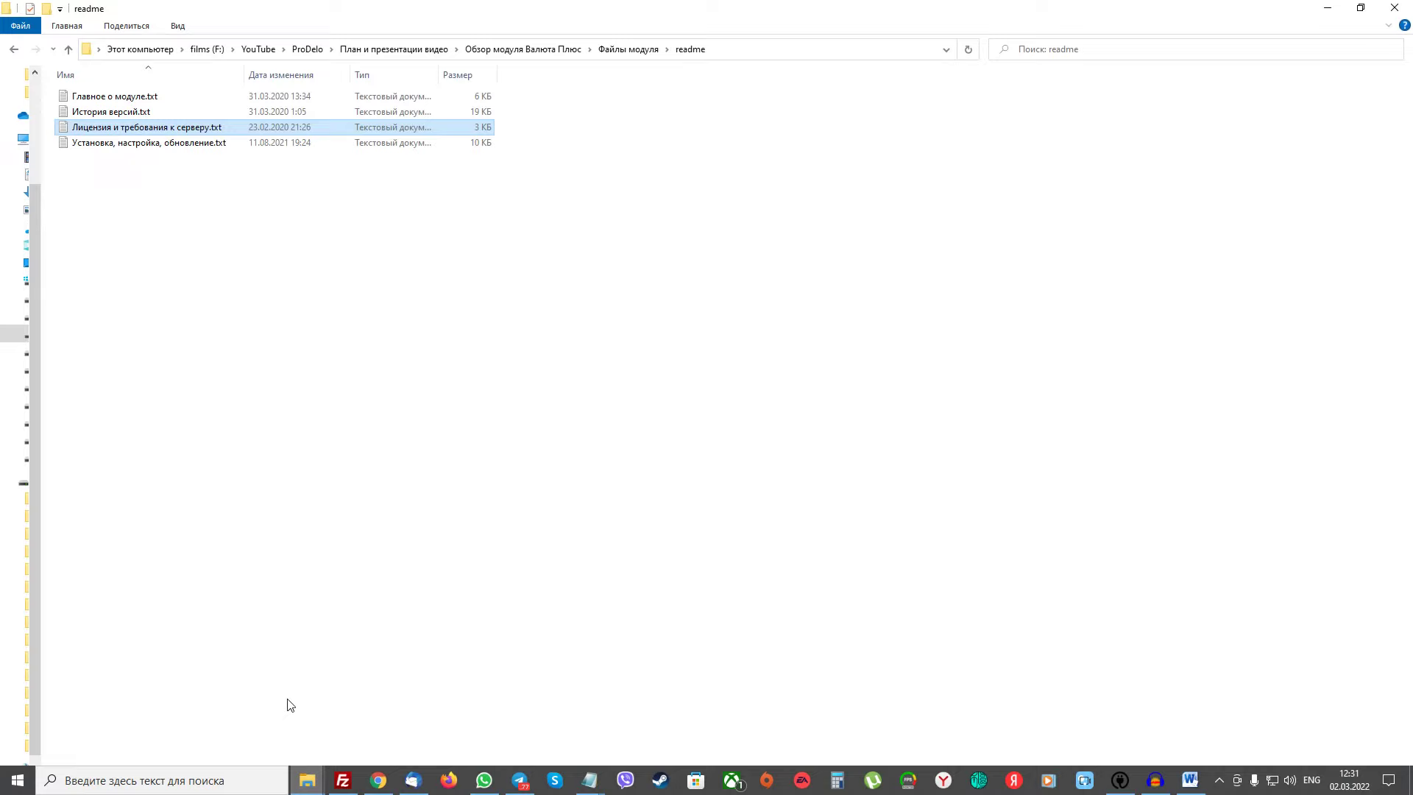
left_click(597, 49)
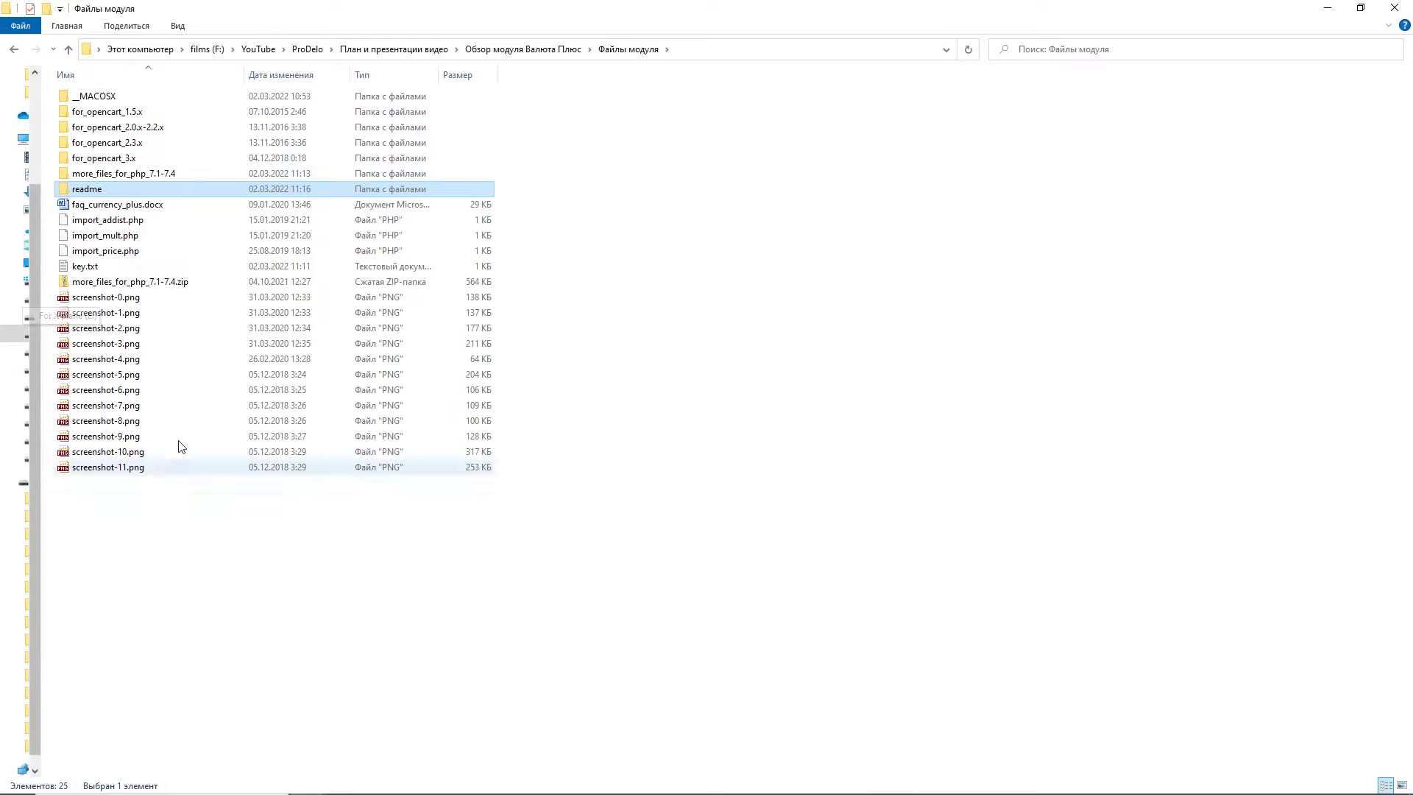
left_click(133, 544)
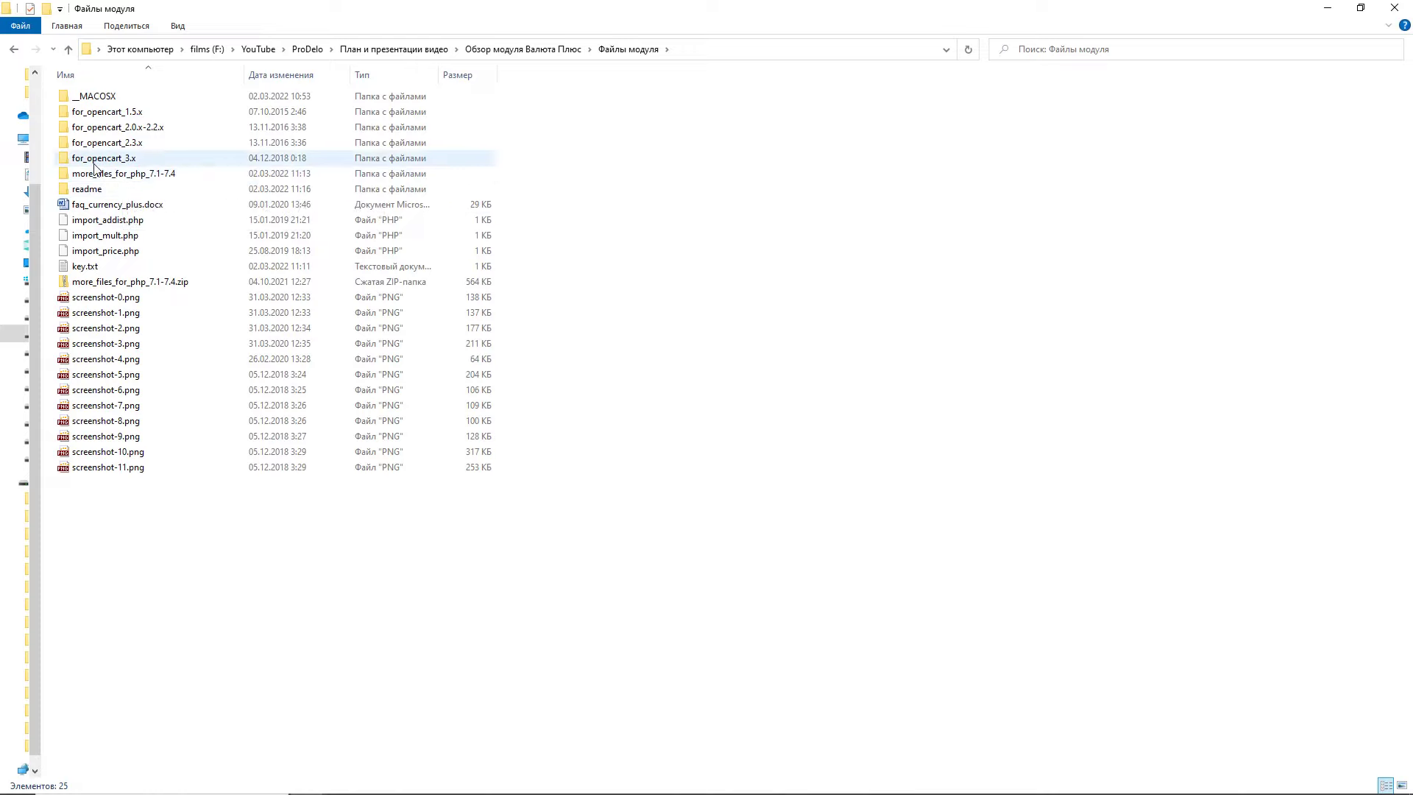
mouse_move(94, 166)
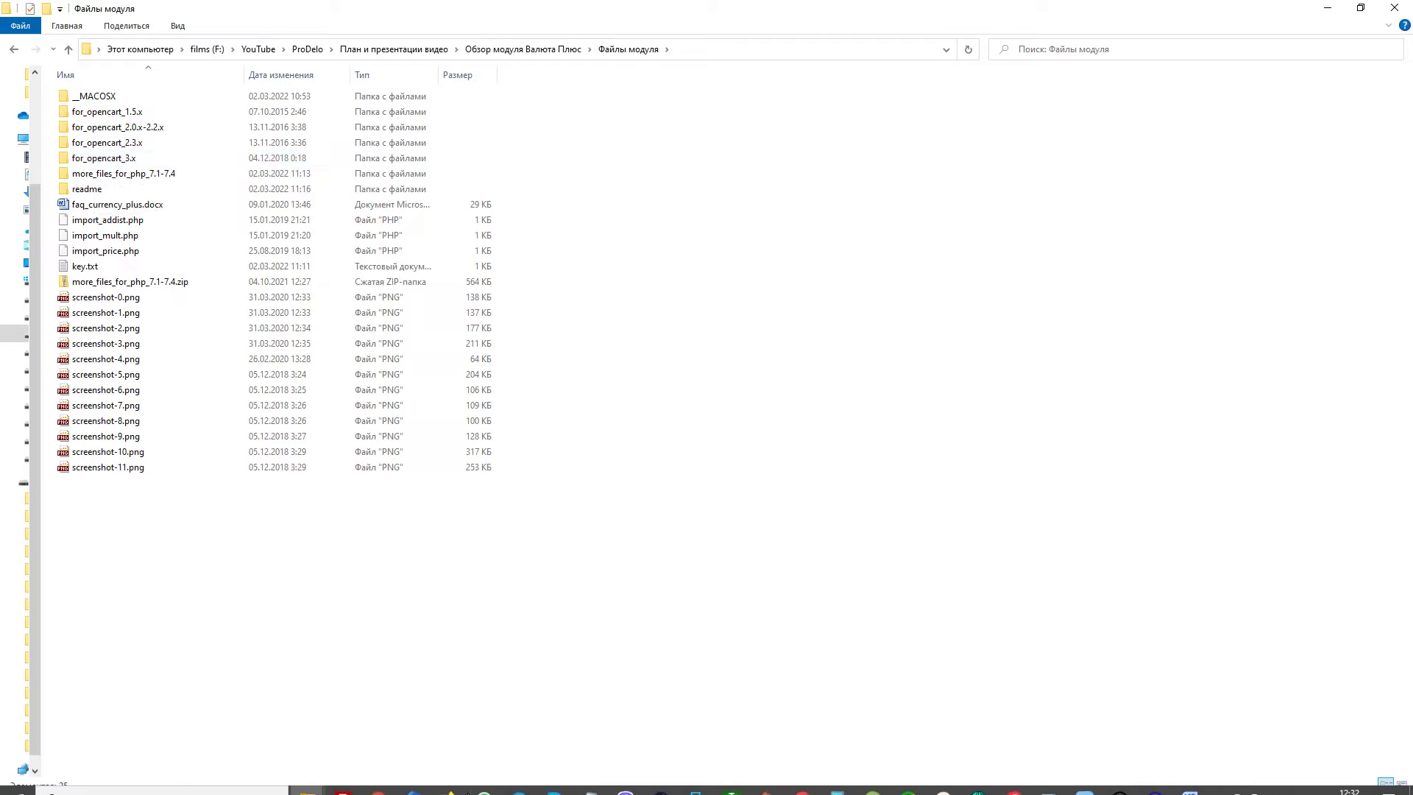
- Switch back to the installation instructions and mark both sentences of item 2, on copying upload files and the extra PHP 7.1+ files
mouse_move(615, 778)
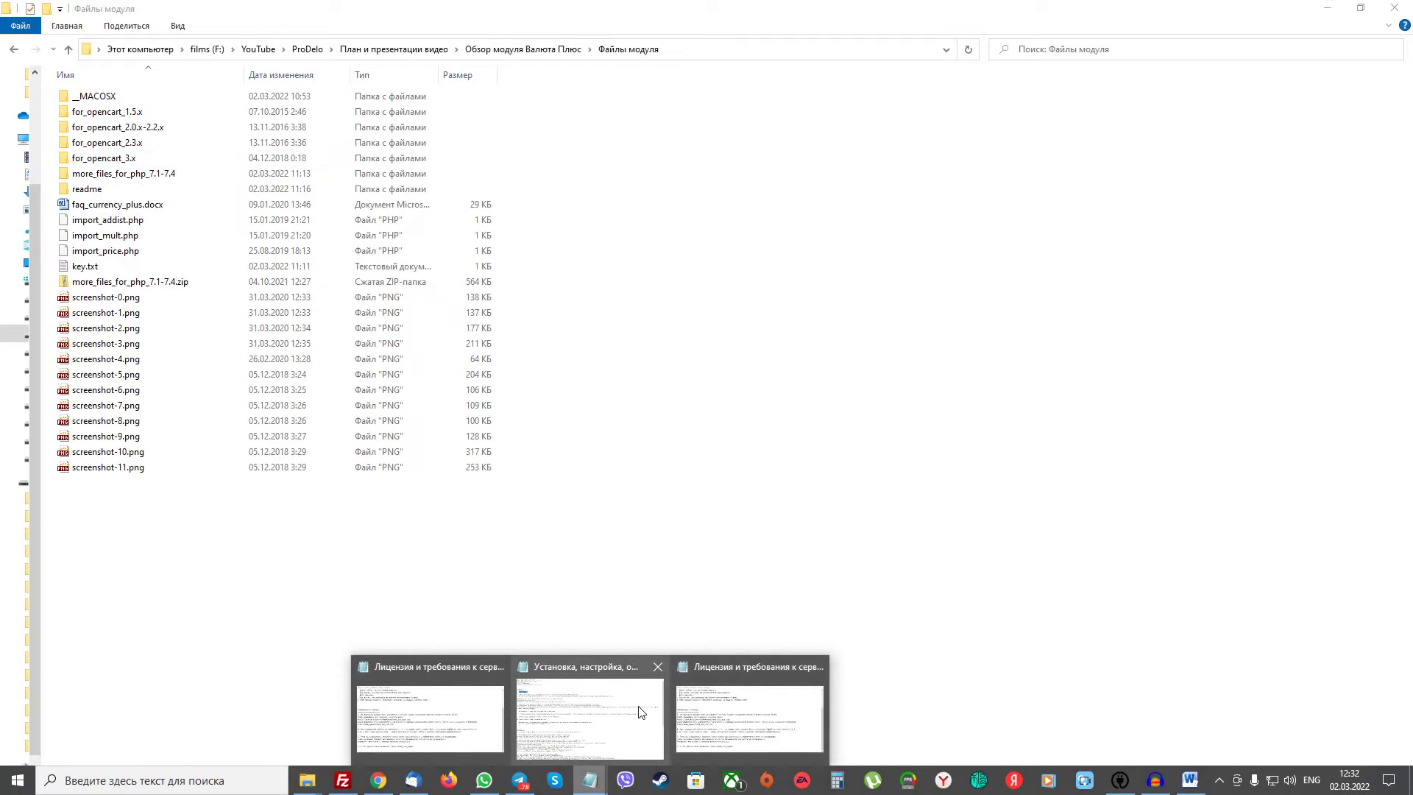
left_click(629, 706)
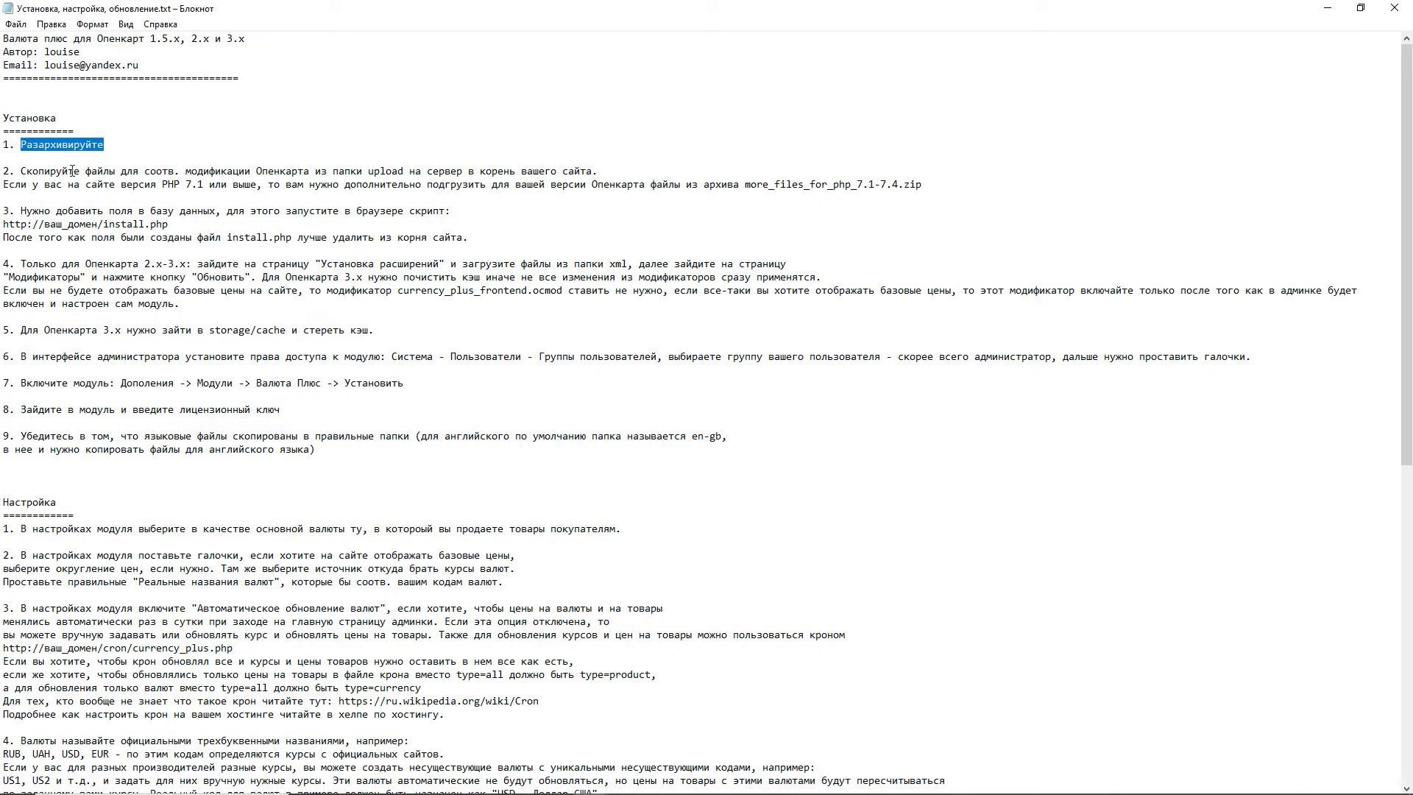
left_click_drag(25, 168, 566, 168)
left_click(588, 184)
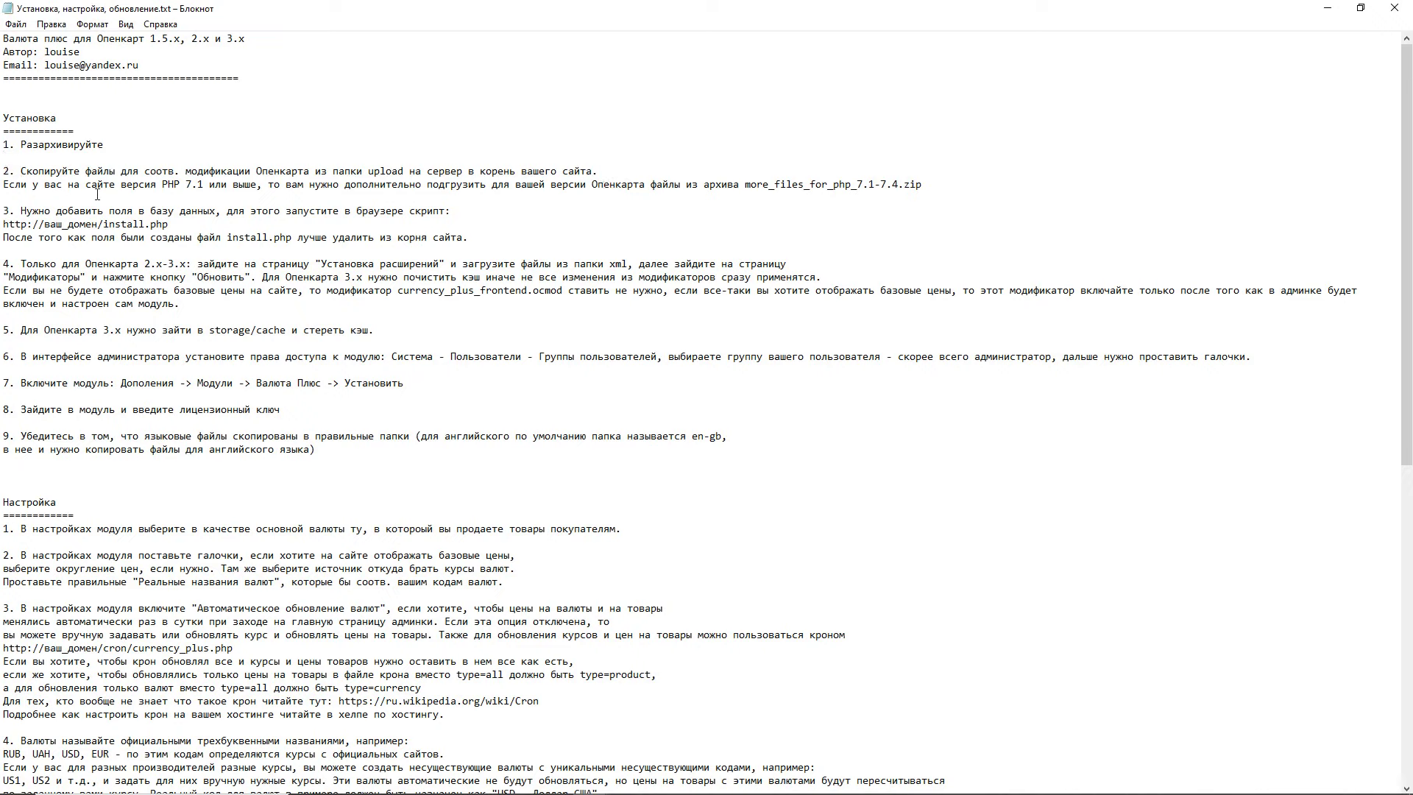
left_click_drag(97, 186, 942, 183)
left_click(820, 176)
- Open the upload folder inside for_opencart_3.x in File Explorer, select all its contents, and copy the folder's path
mouse_move(350, 753)
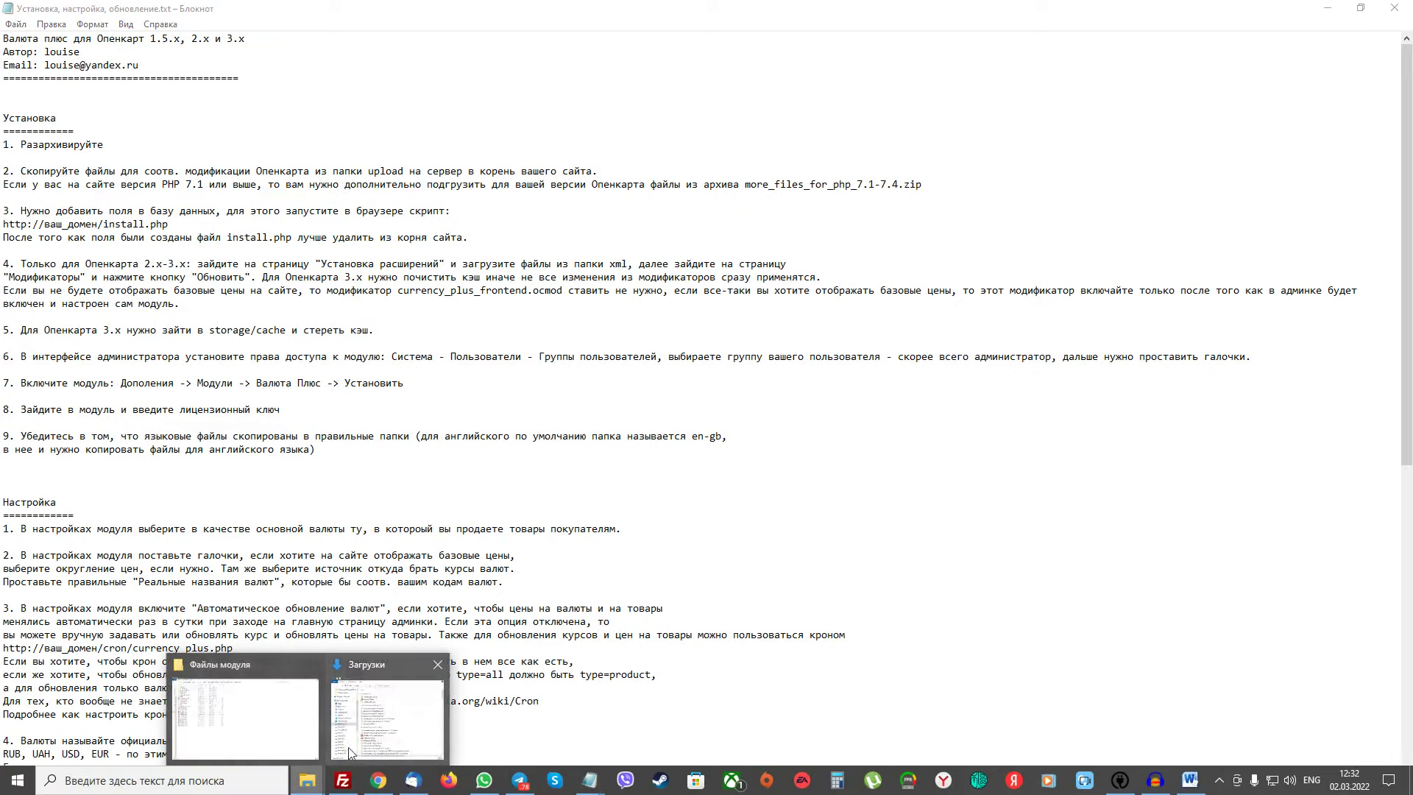
left_click(294, 711)
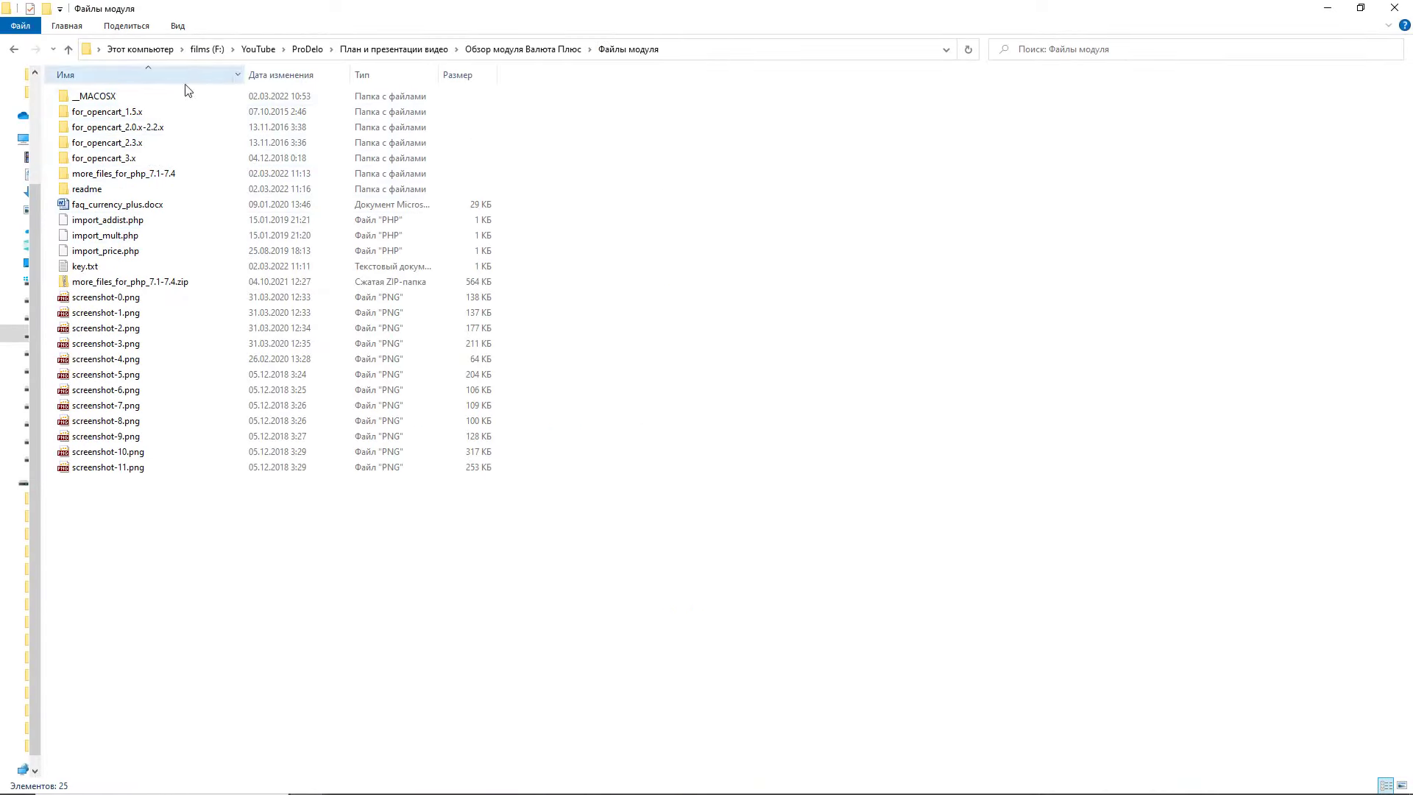
double_click(121, 158)
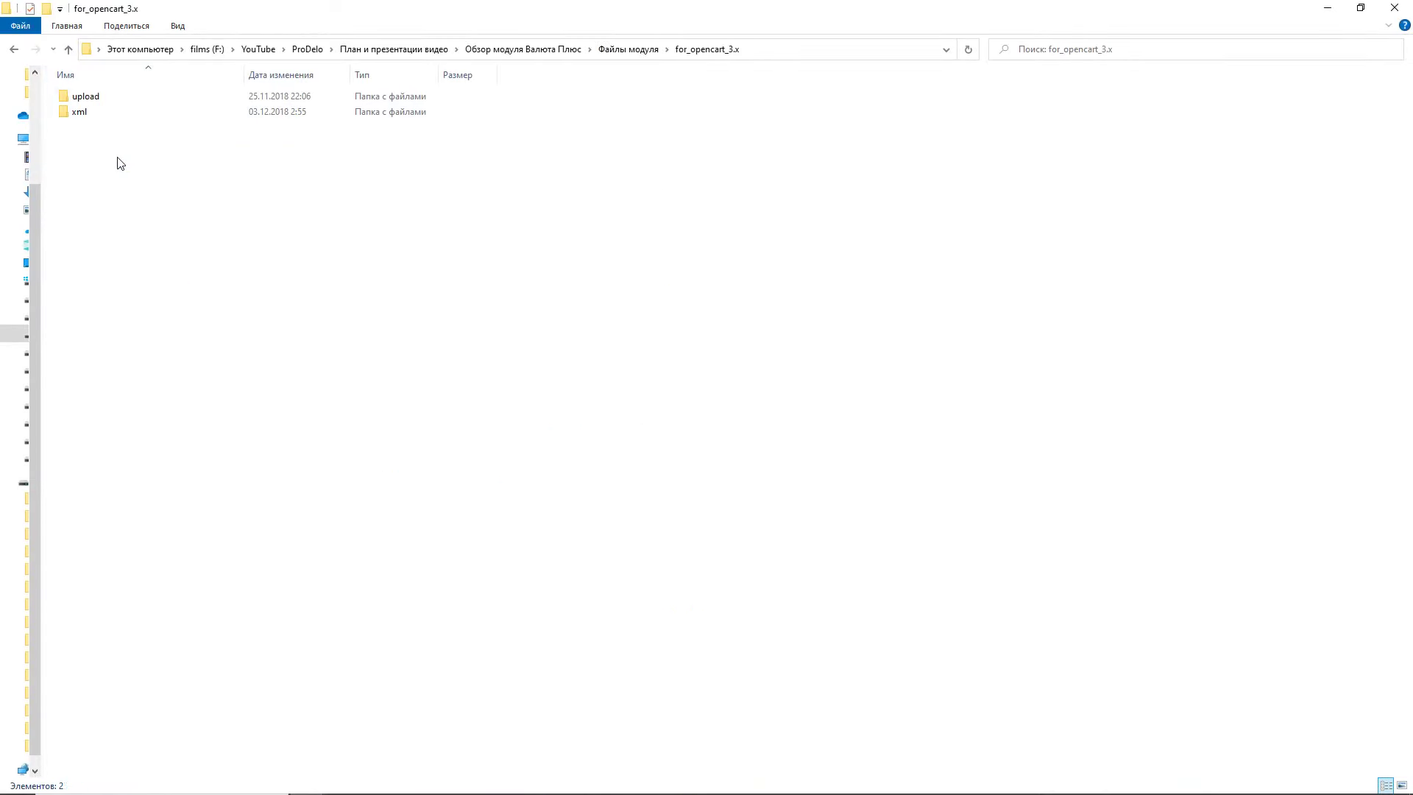
double_click(99, 101)
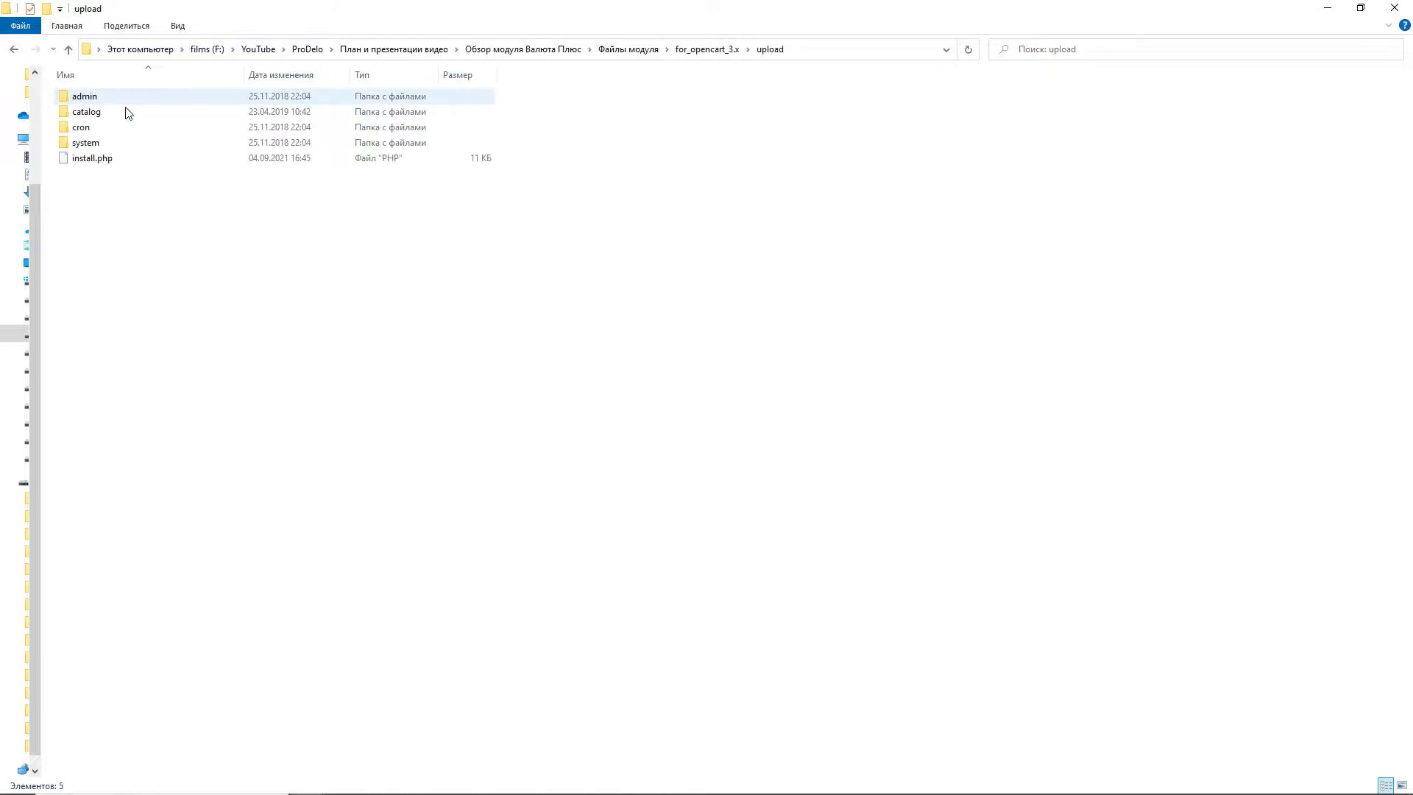
left_click_drag(193, 254, 77, 97)
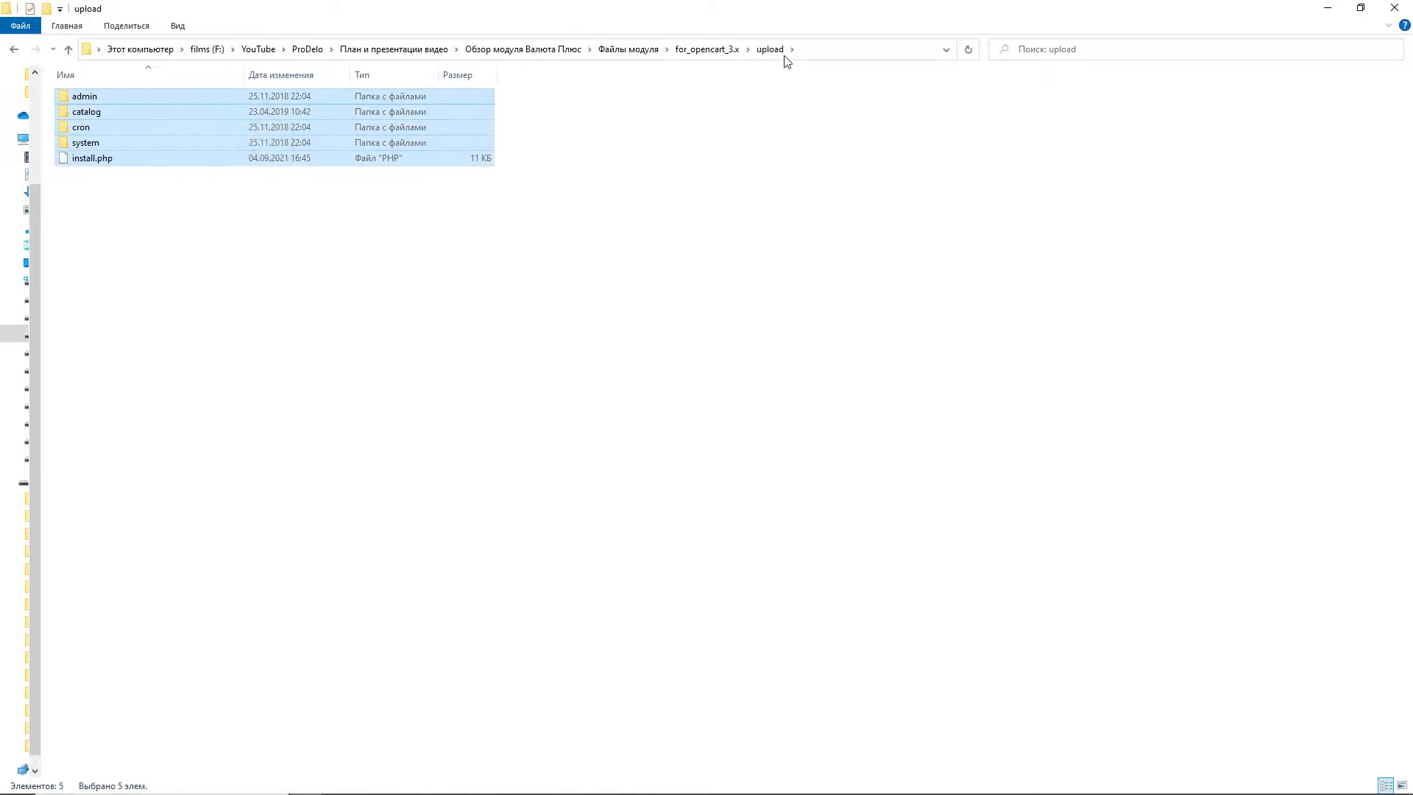
left_click(836, 52)
key("ctrl+c")
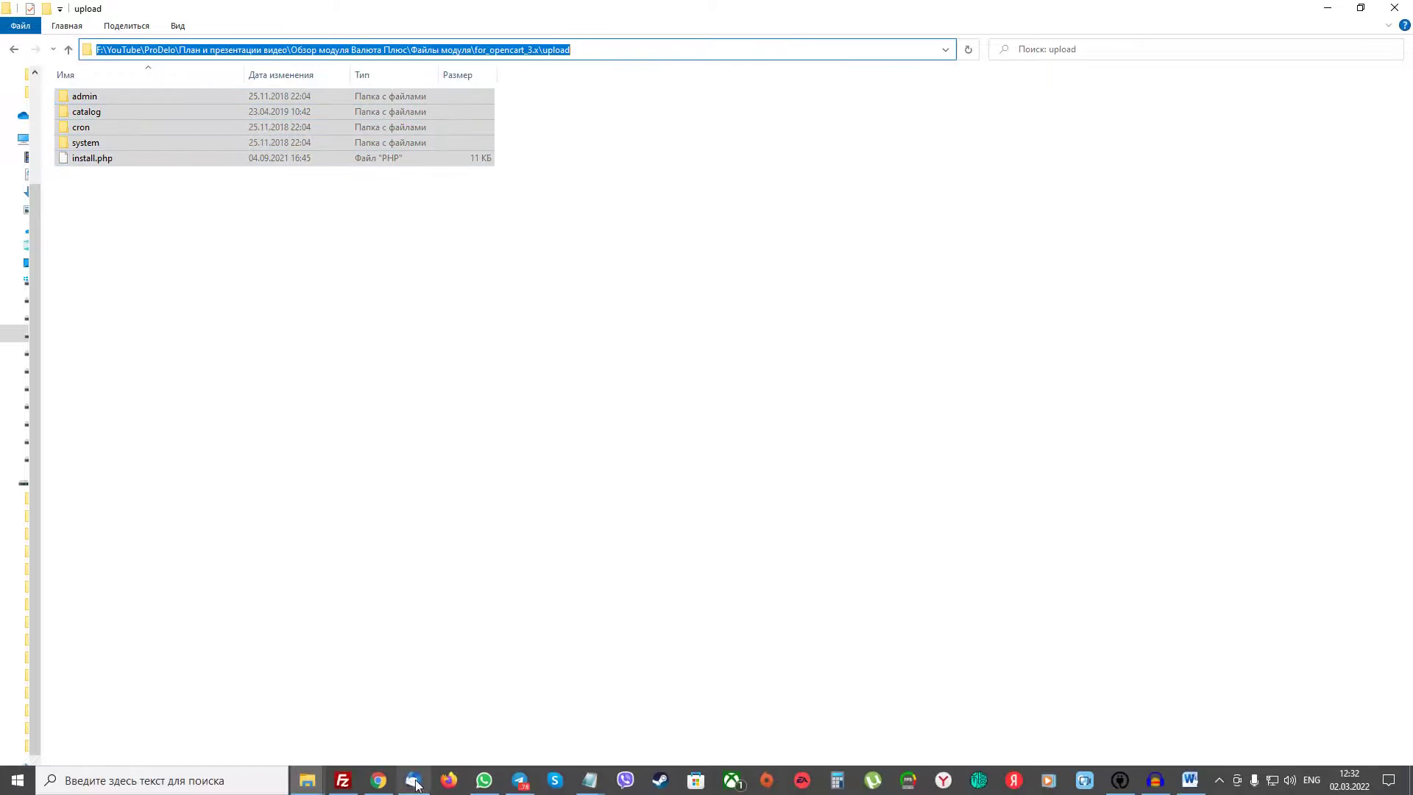
- Switch to FileZilla and set the local site to the copied path of the for_opencart_3.x\upload folder
left_click(342, 783)
left_click(474, 228)
key("ctrl+v")
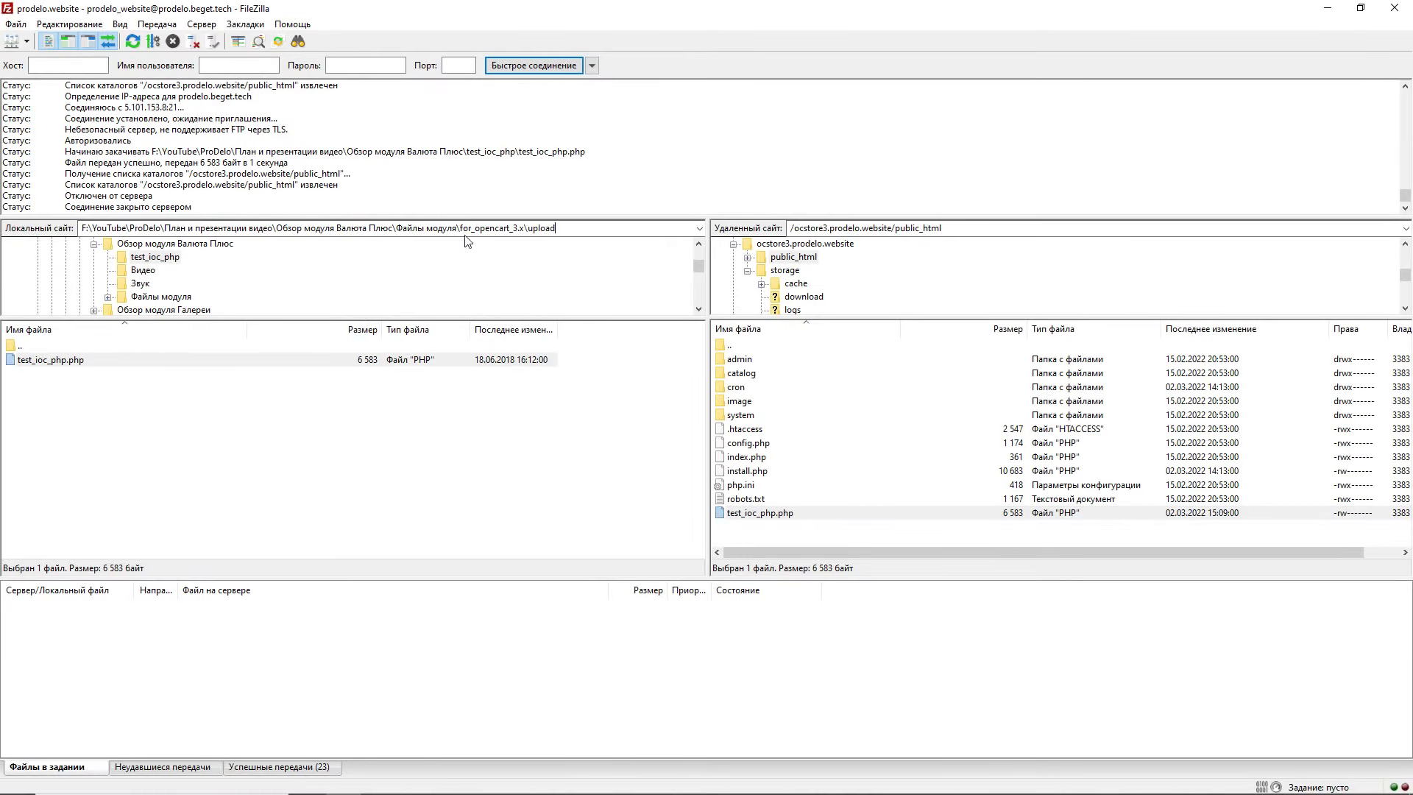
key("Return")
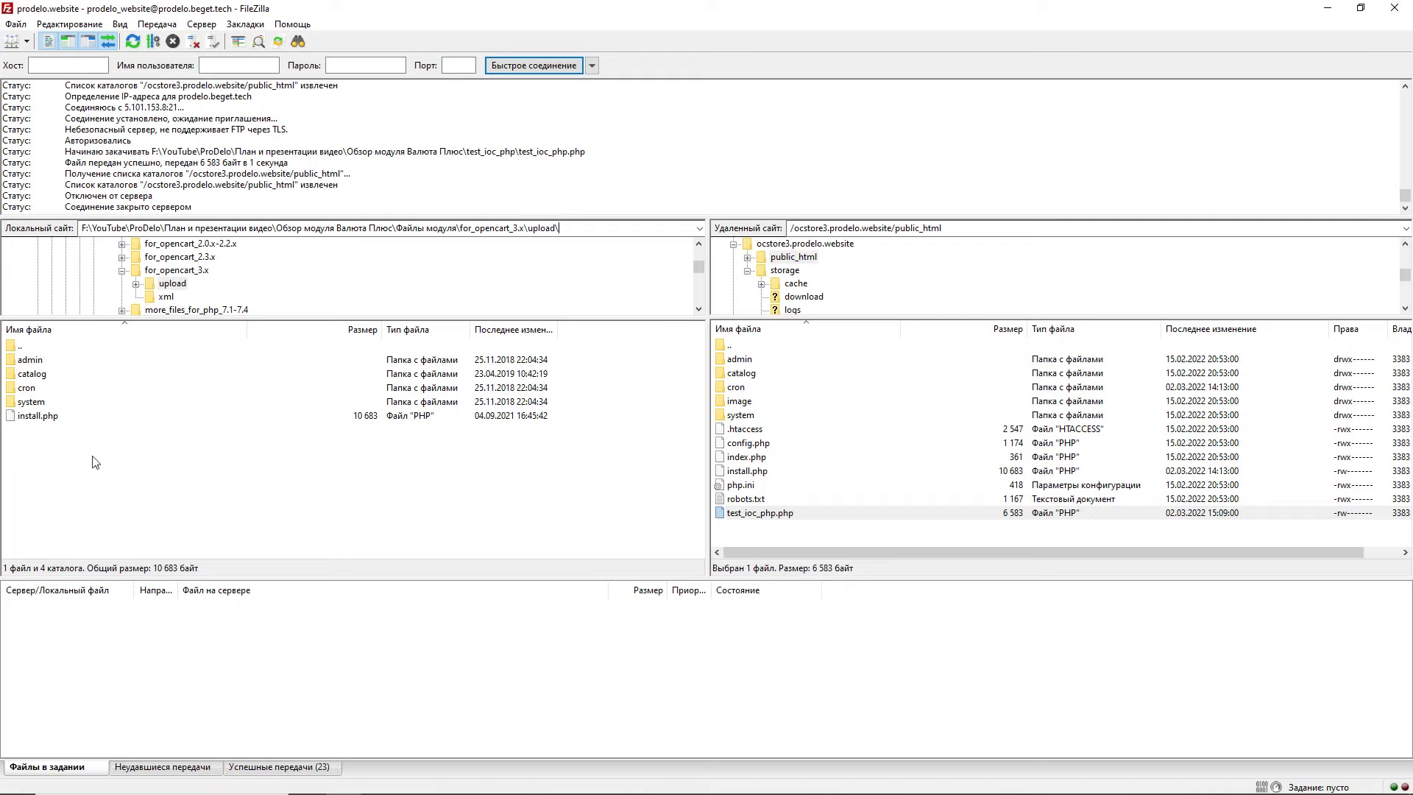
- View the server upload command for the local admin, catalog, cron, system folders and install.php, and dismiss it without uploading
left_click_drag(92, 458, 29, 354)
right_click(80, 369)
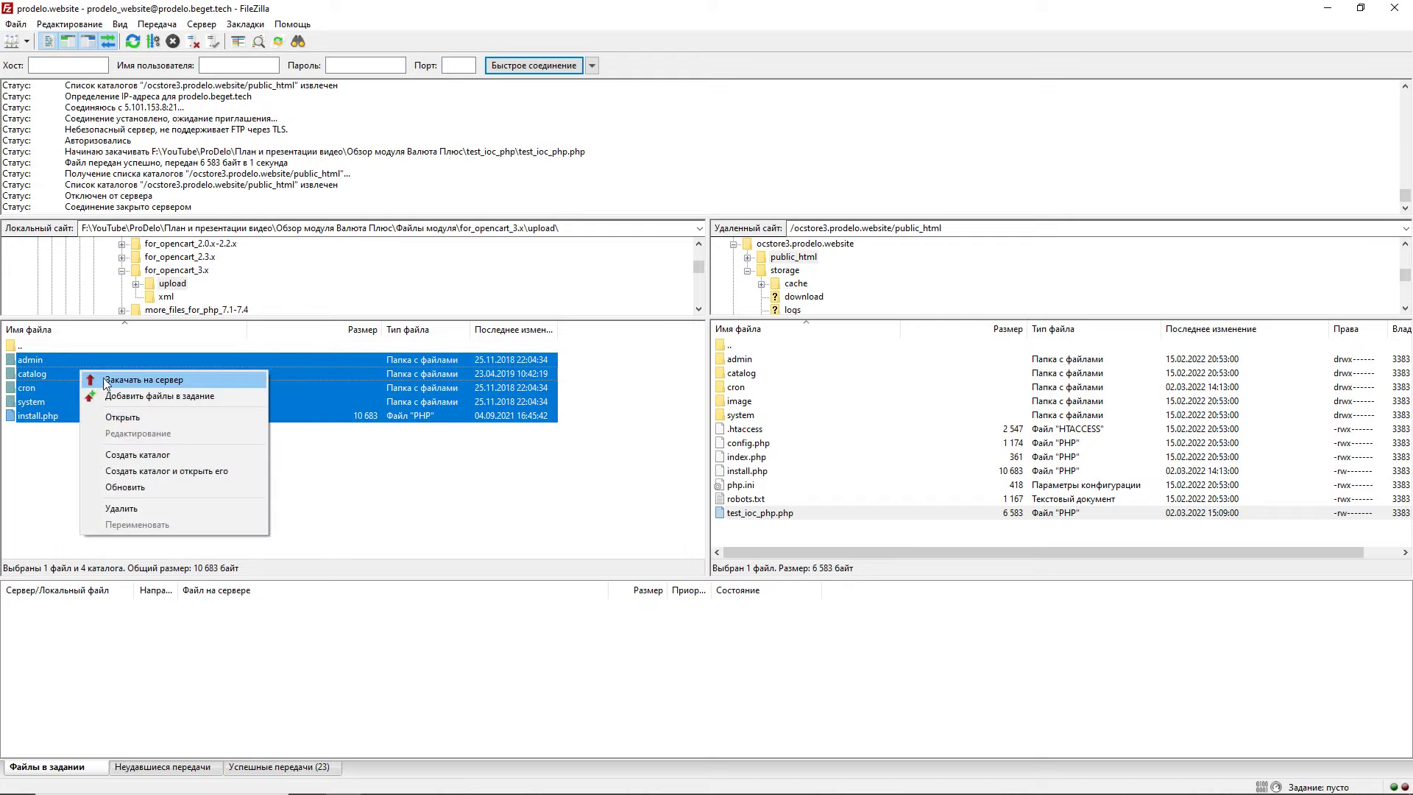
left_click(442, 511)
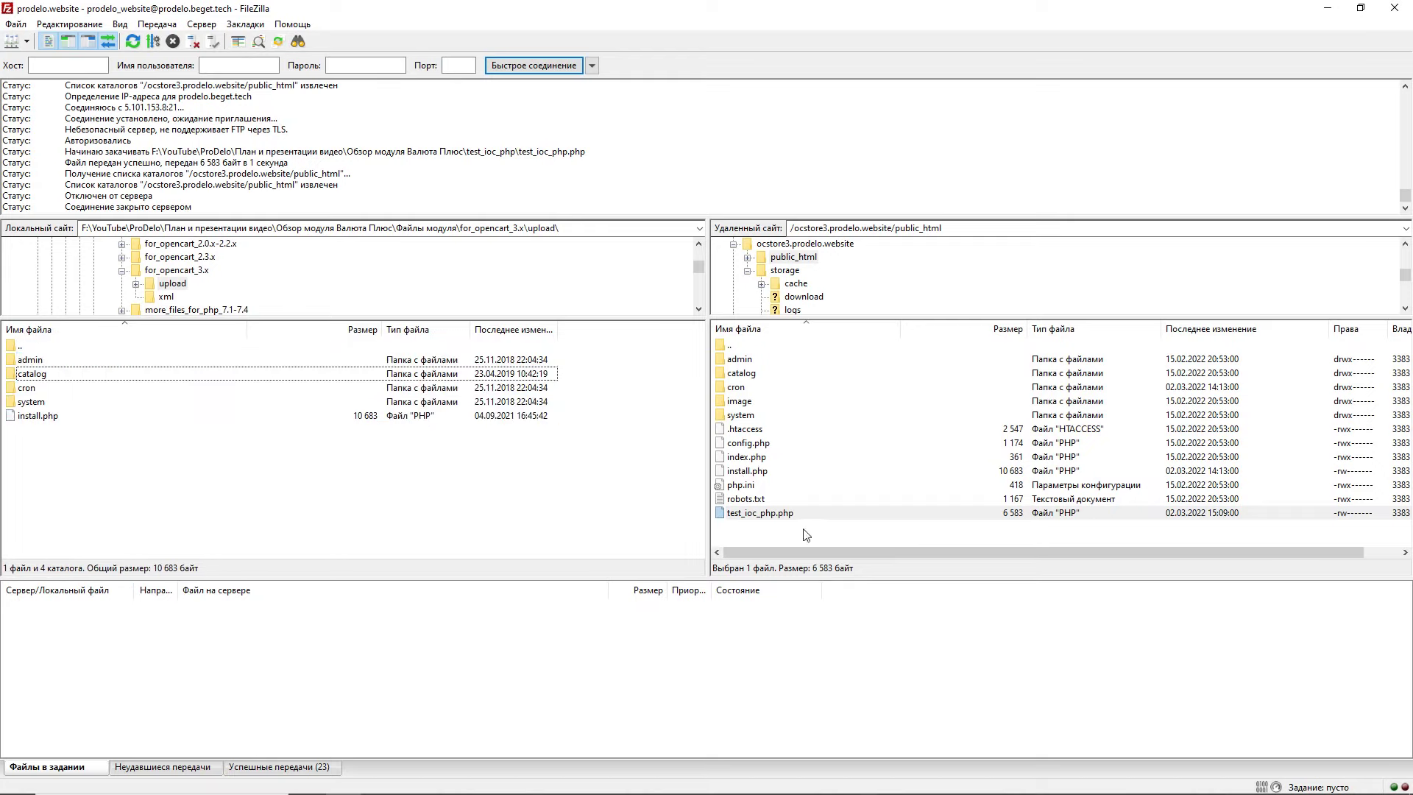
left_click(782, 537)
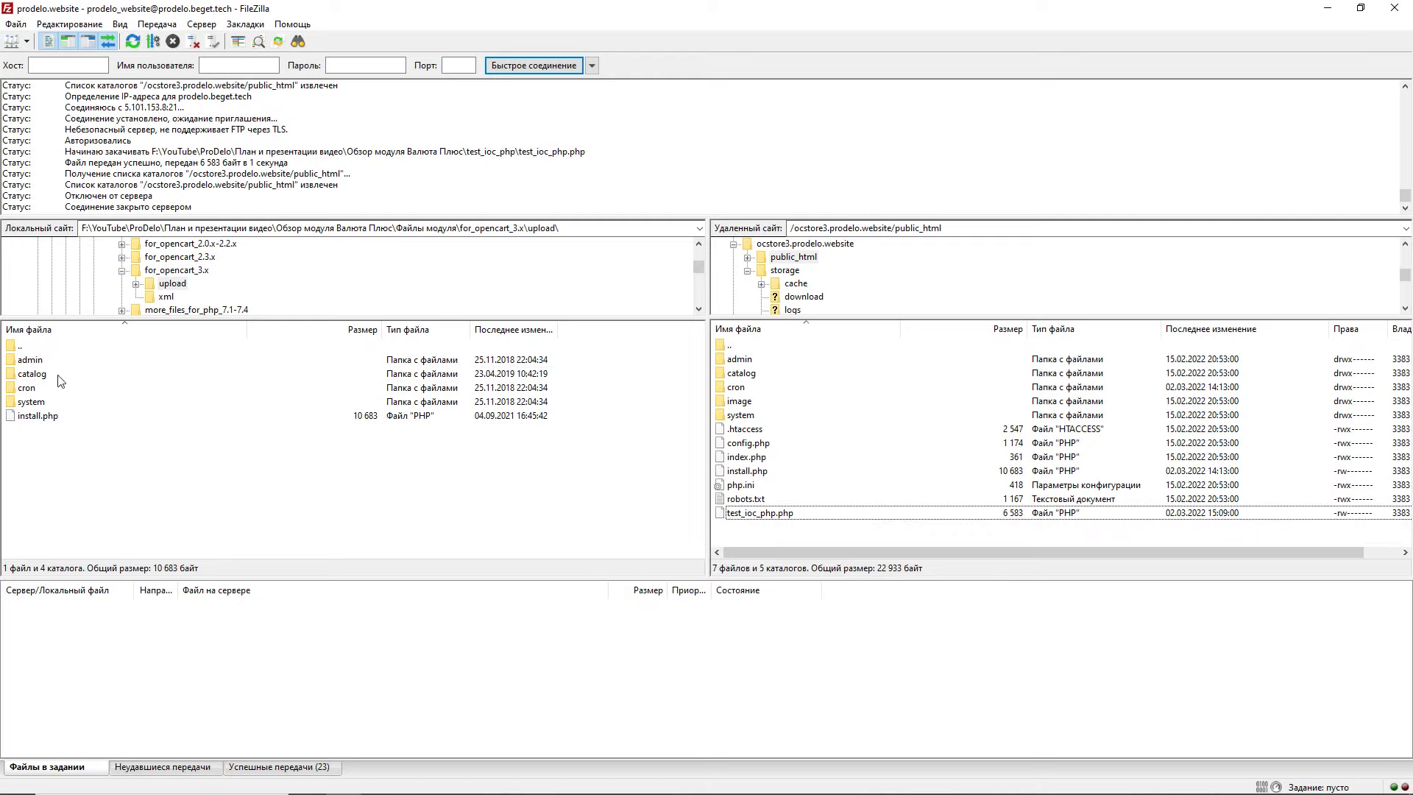
- Go up to the local Файлы модуля folder and open more_files_for_php_7.1-7.4
double_click(42, 347)
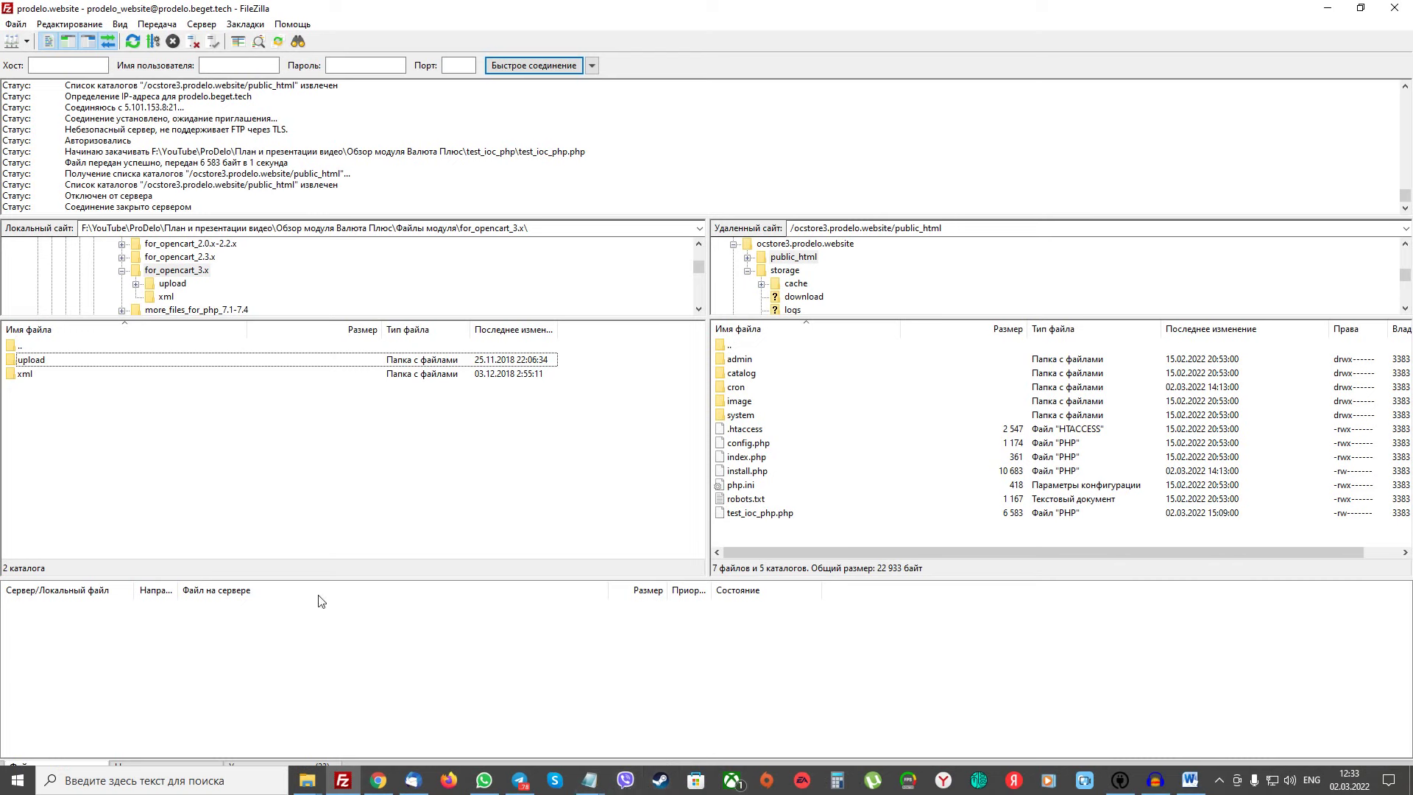
double_click(56, 346)
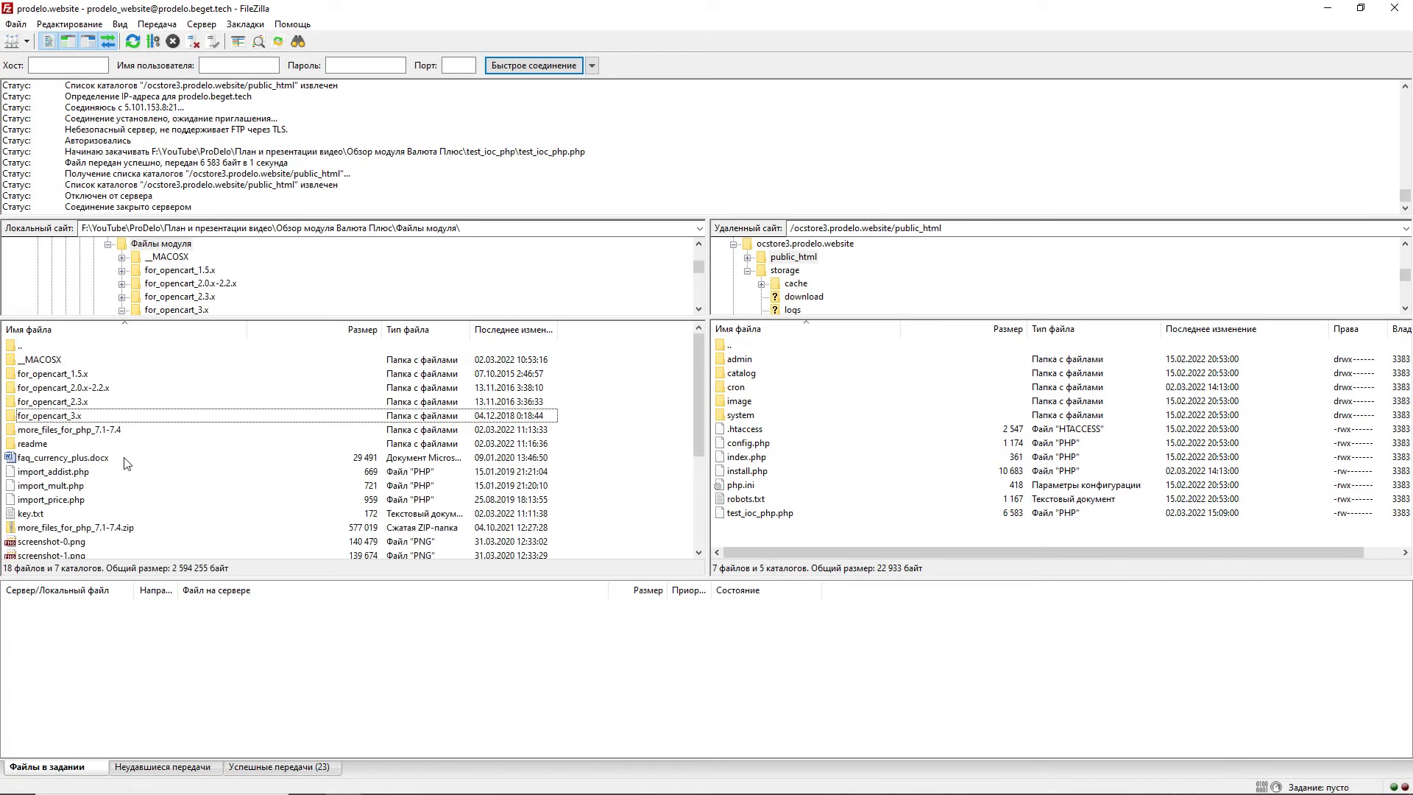
double_click(87, 432)
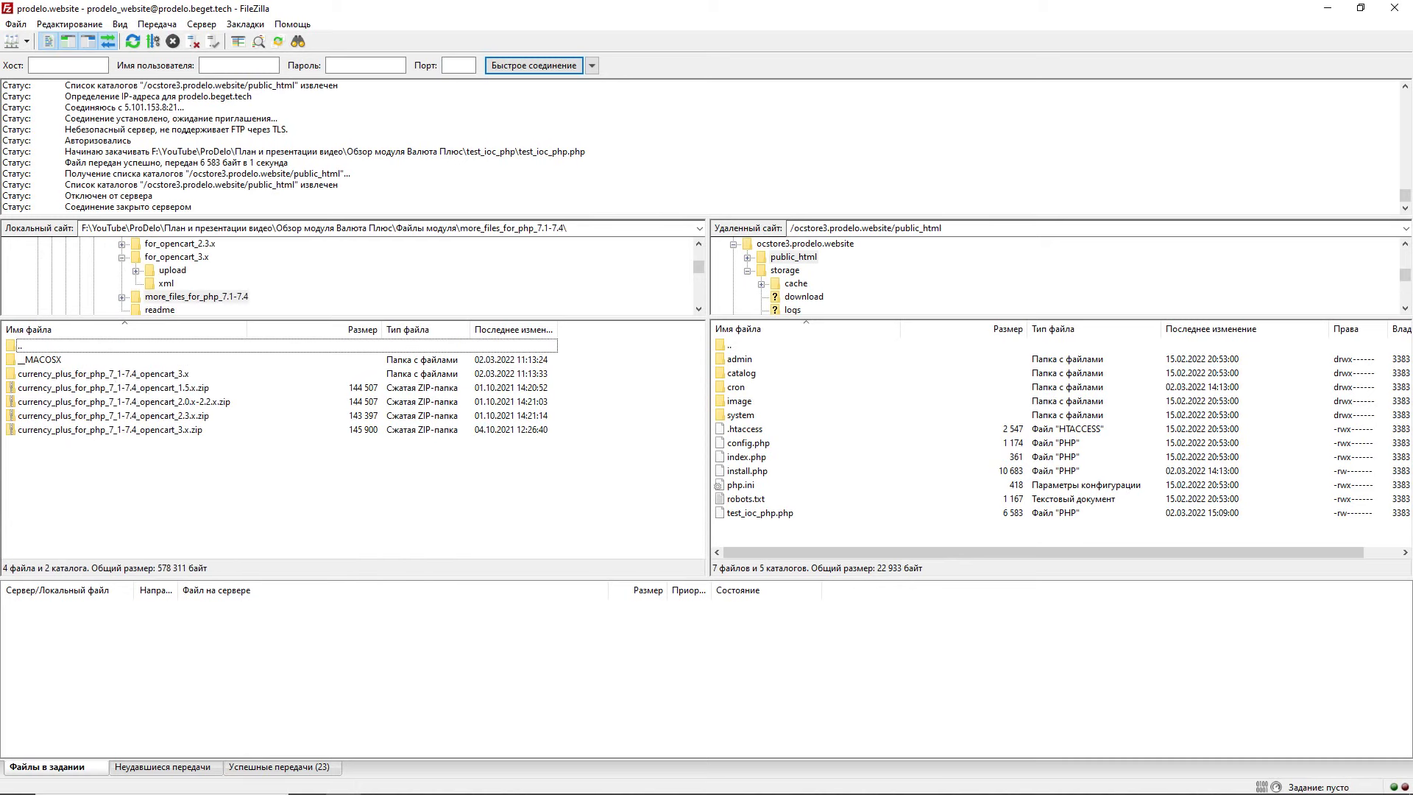
- Mark the server's PHP version on the Тест системы page in the browser, and return to FileZilla
left_click(378, 780)
left_click(839, 12)
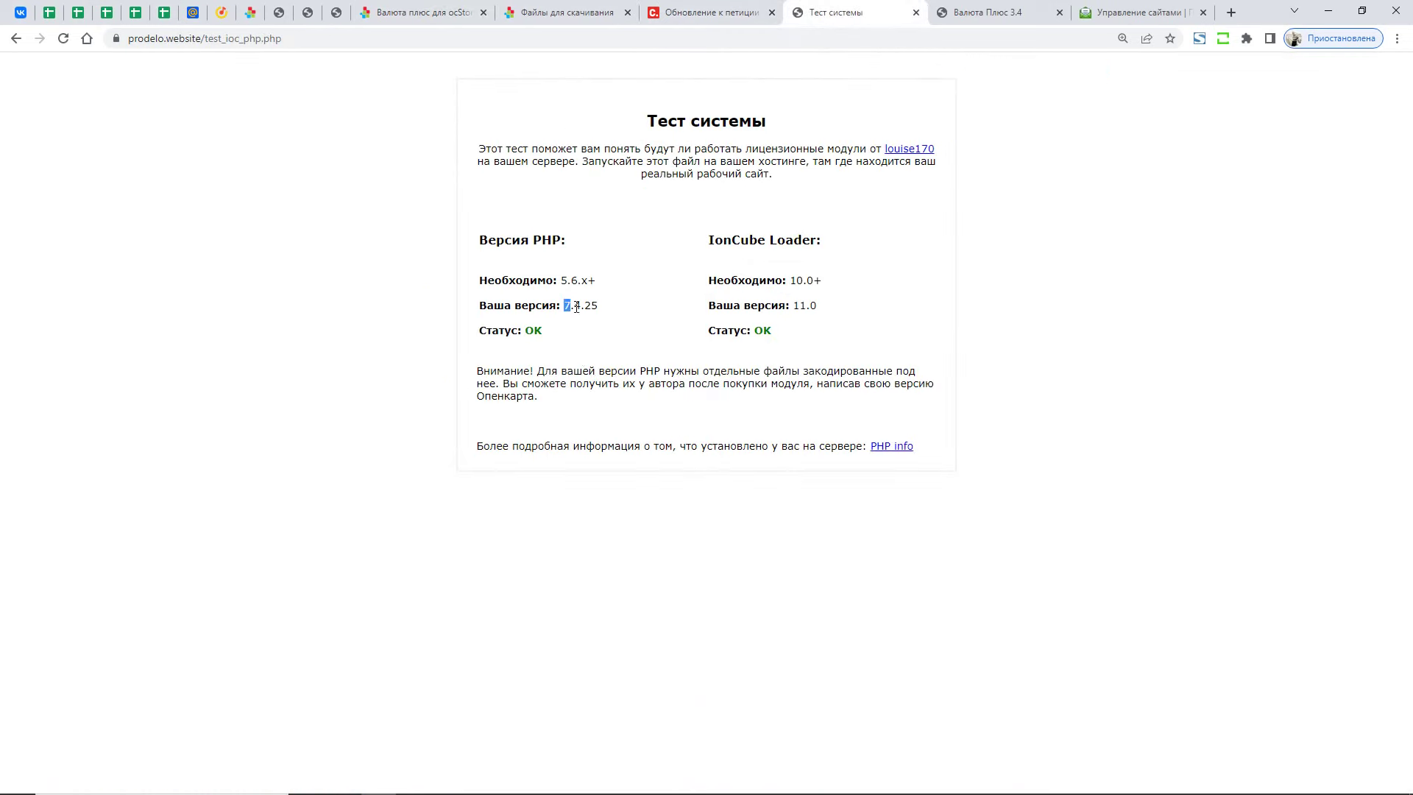
left_click_drag(576, 307, 602, 313)
left_click(346, 780)
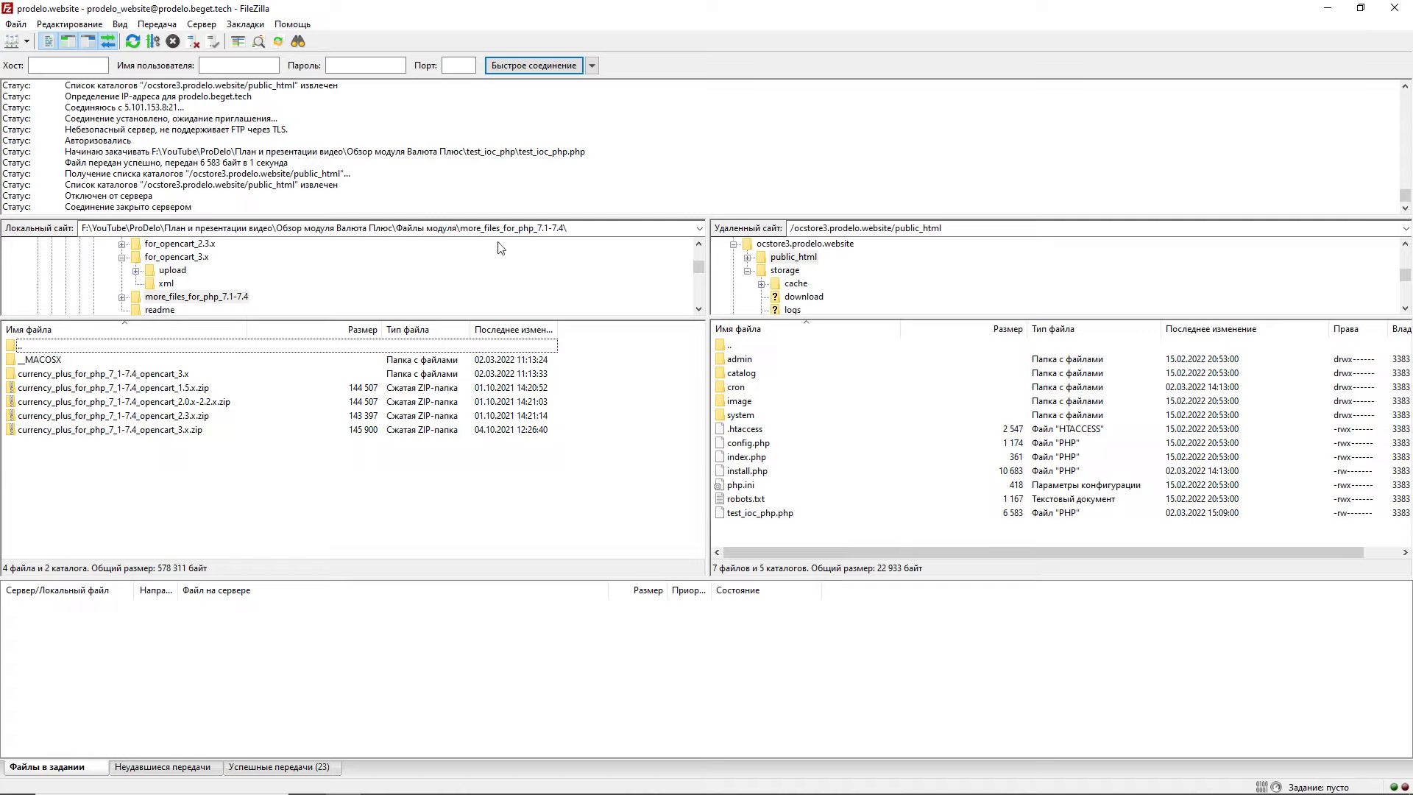
- Open the local currency_plus_for_php_7_1-7.4_opencart_3.x folder and view the upload command for admin, catalog and system without uploading
double_click(123, 376)
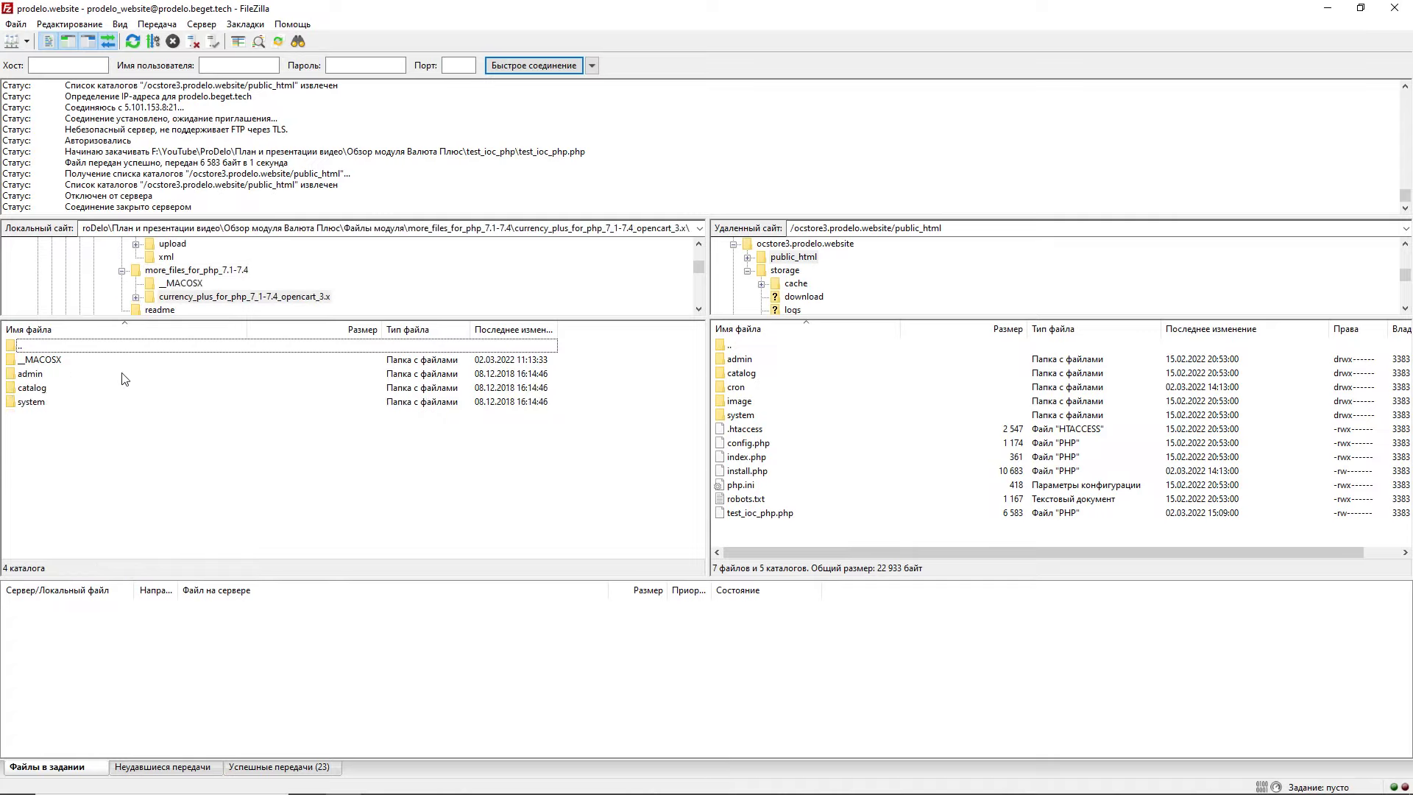
left_click_drag(124, 442, 42, 368)
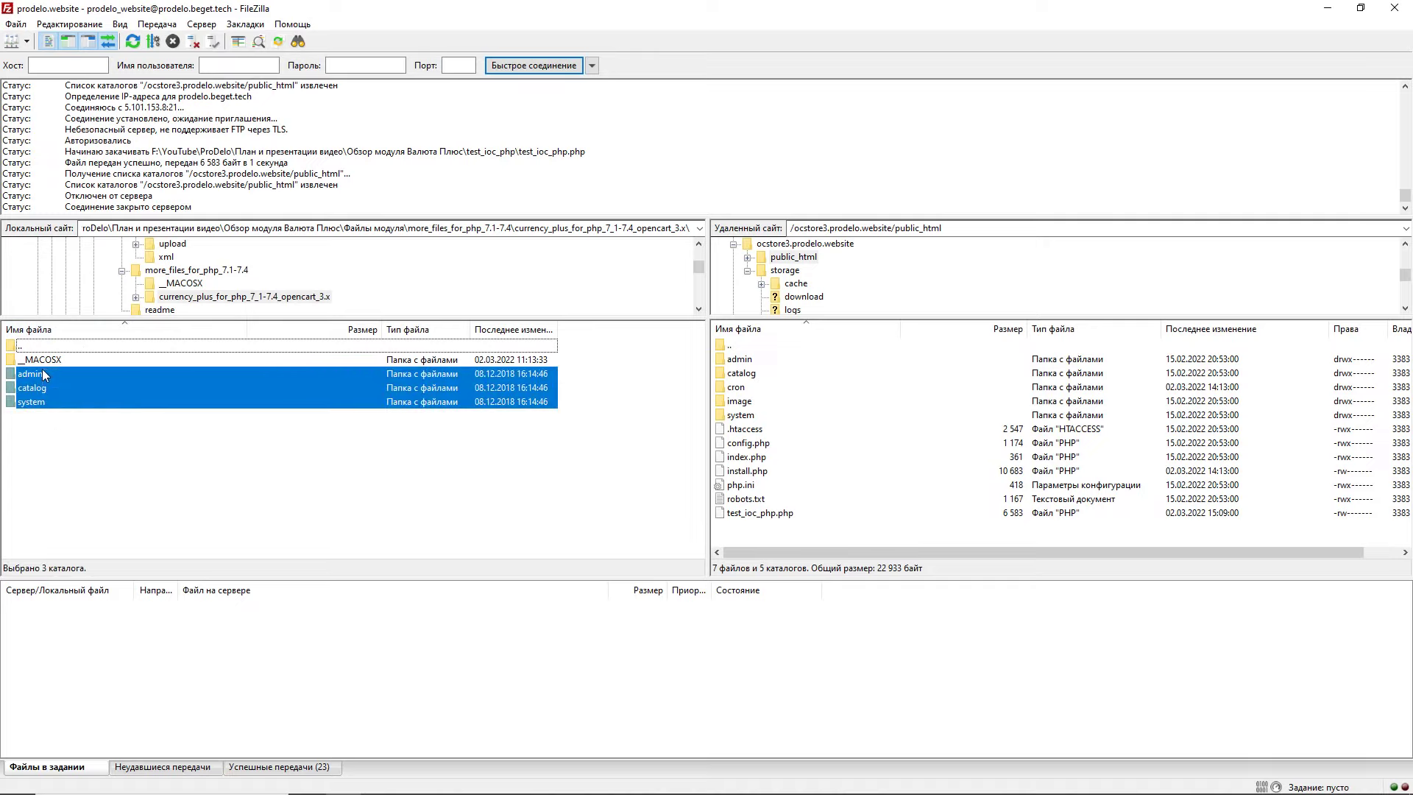
right_click(86, 377)
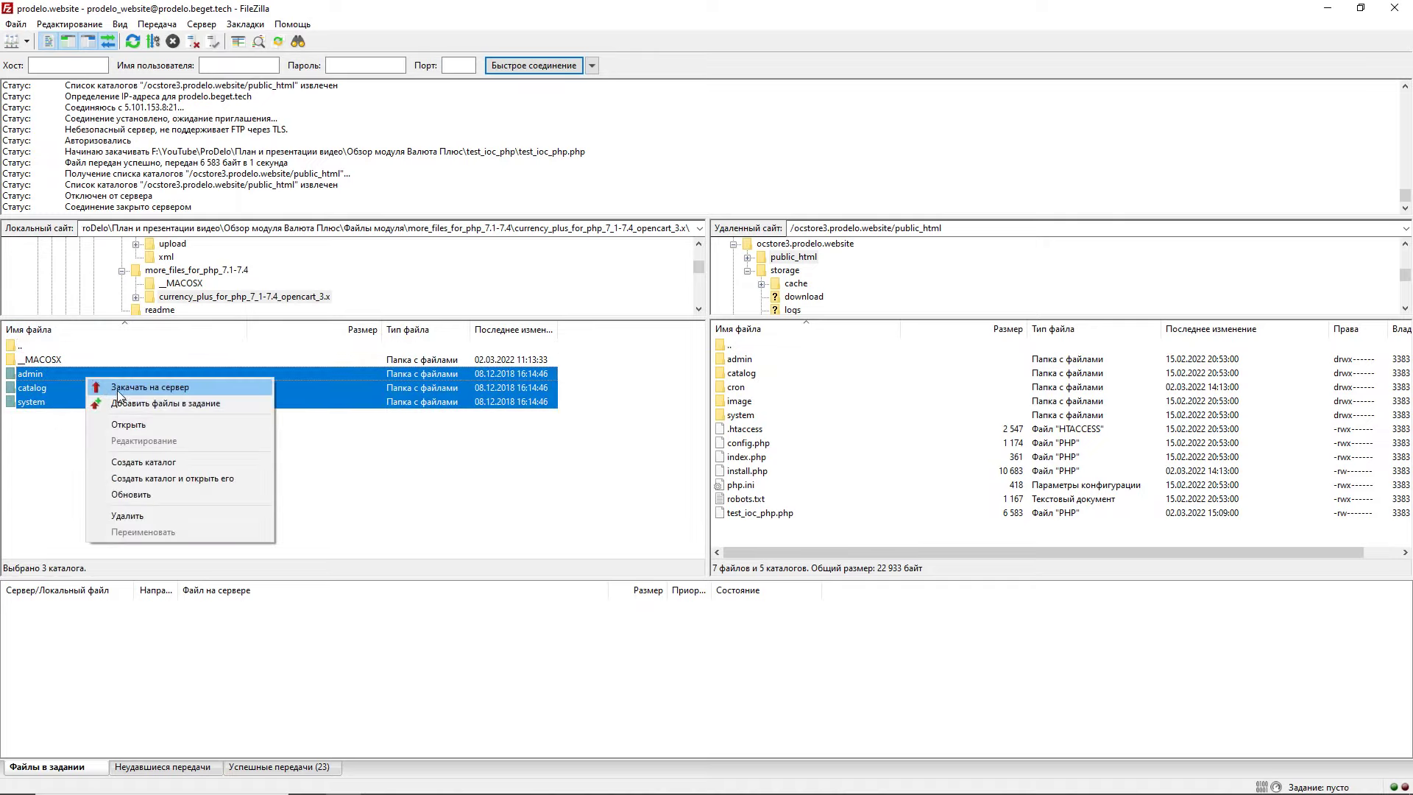
left_click(404, 499)
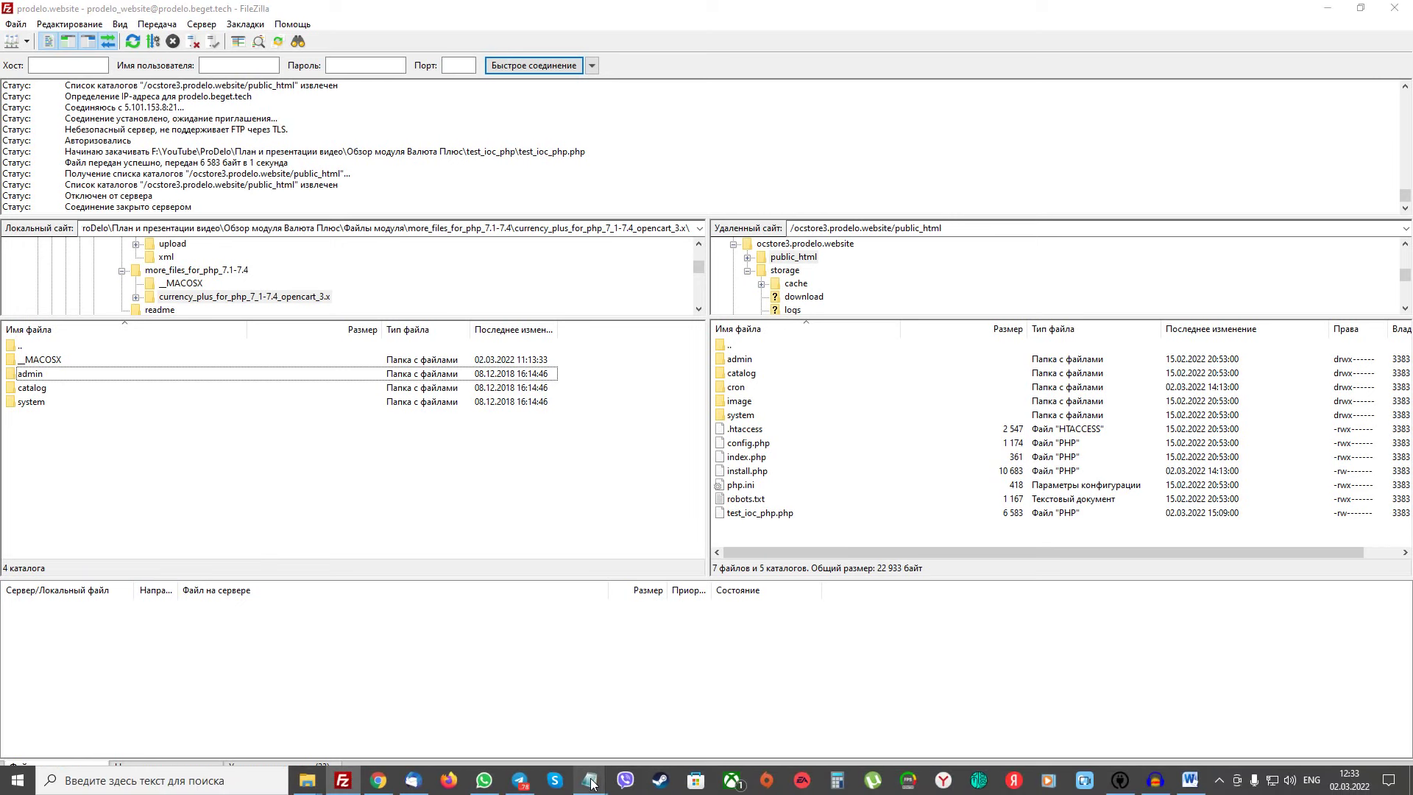
- Bring up the installation instructions in Notepad and mark the sentence about more_files_for_php_7.1-7.4.zip for PHP 7.1 or higher
mouse_move(590, 780)
left_click(723, 710)
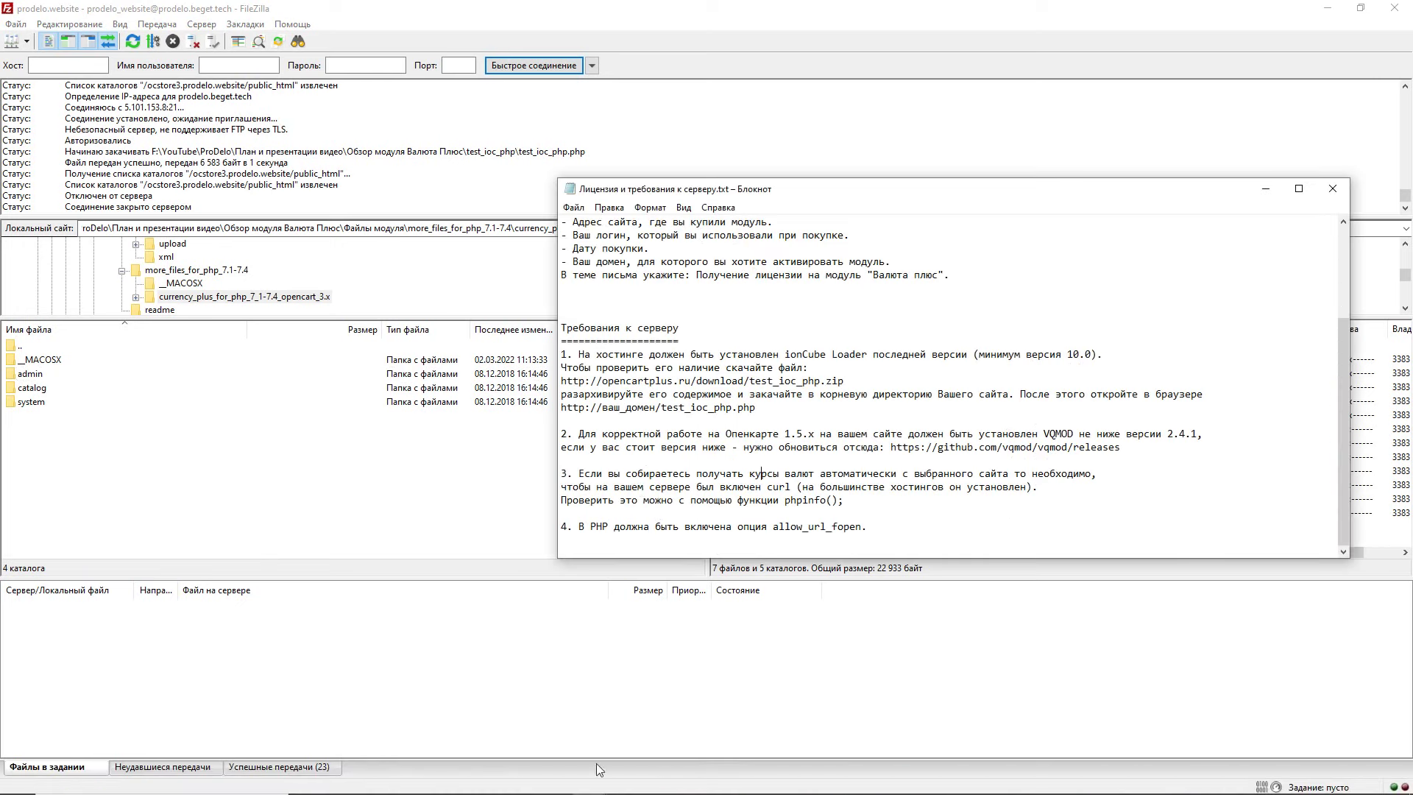
left_click(580, 691)
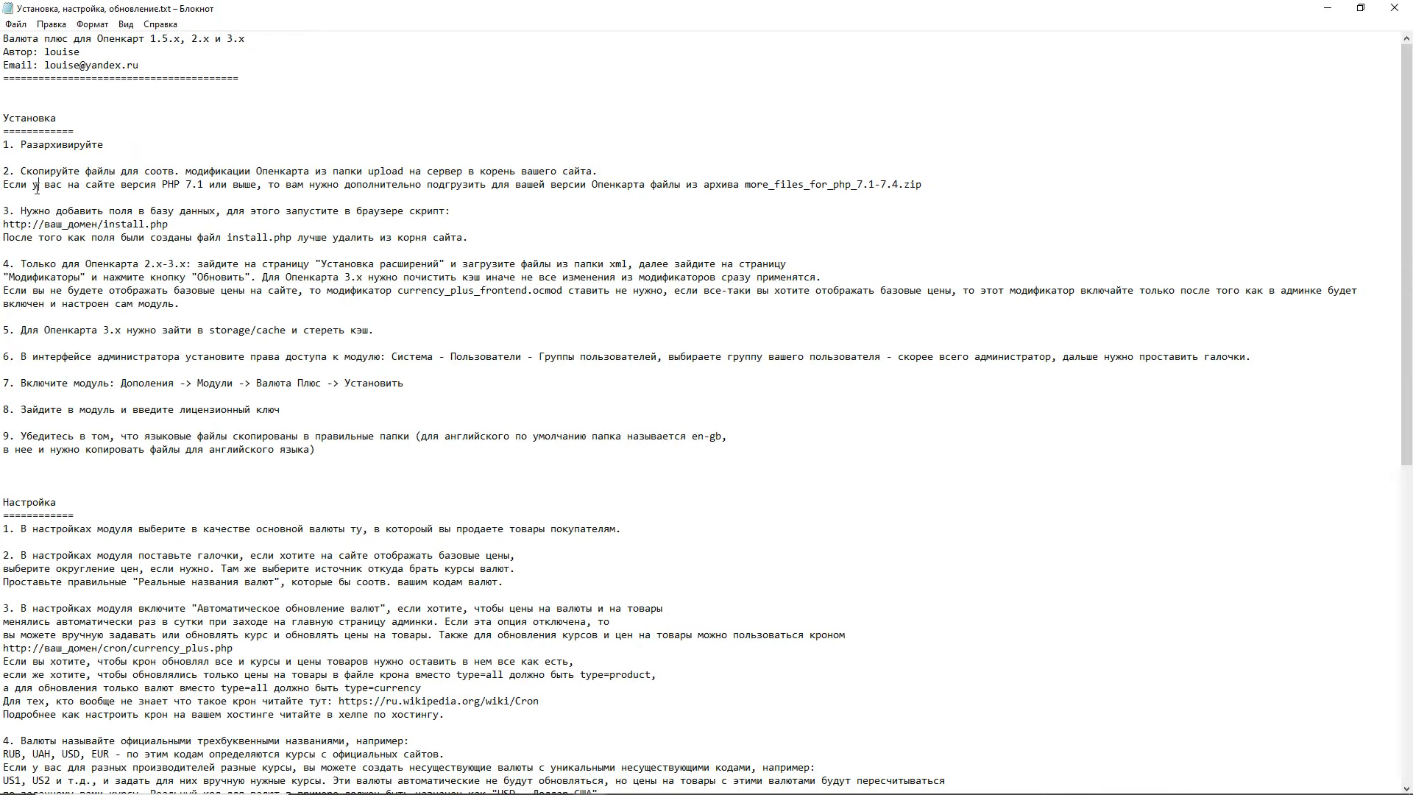
left_click_drag(36, 187, 967, 176)
- Mark the instruction about adding the database fields and copy /install.php from the script address below it
left_click(180, 210)
left_click_drag(22, 211, 502, 215)
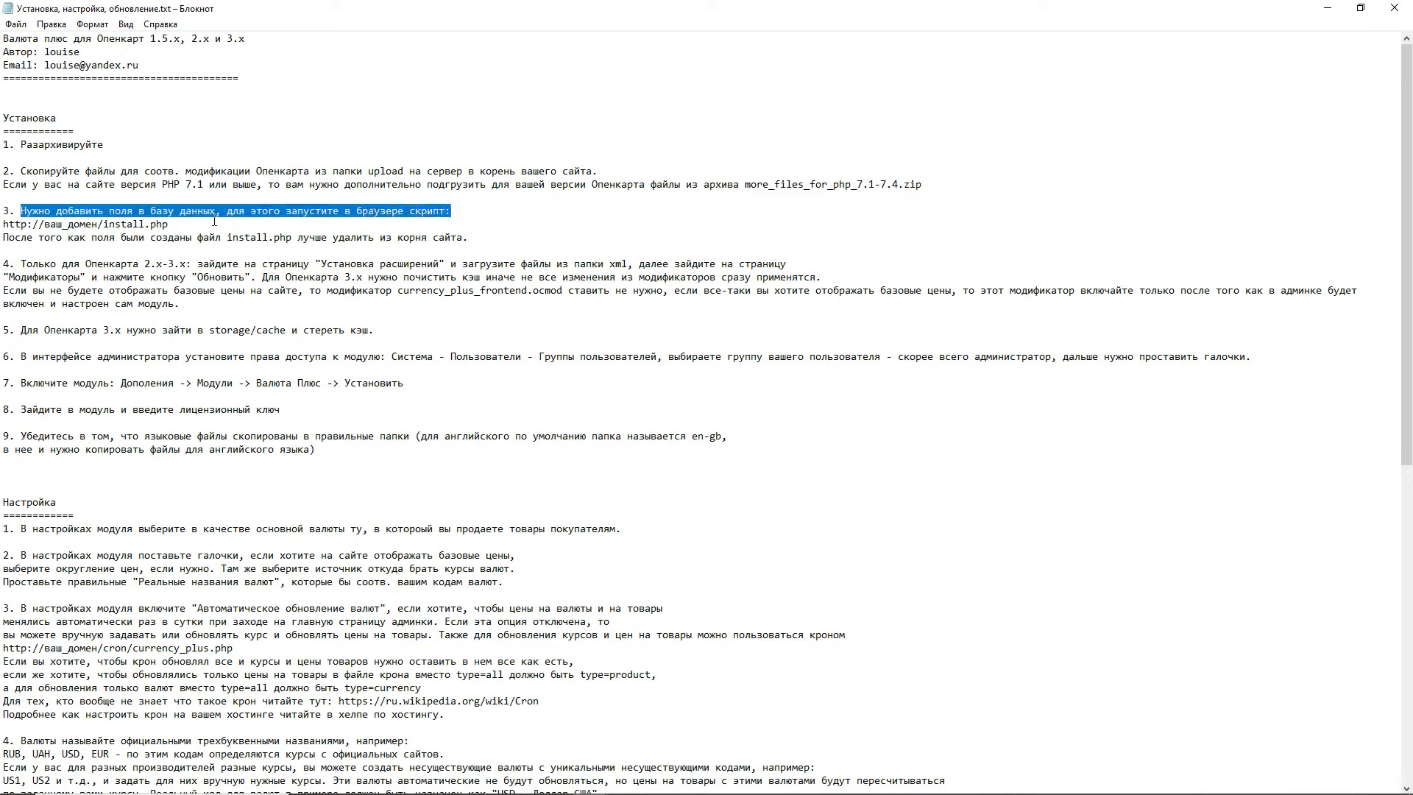
left_click_drag(168, 223, 103, 224)
right_click(125, 225)
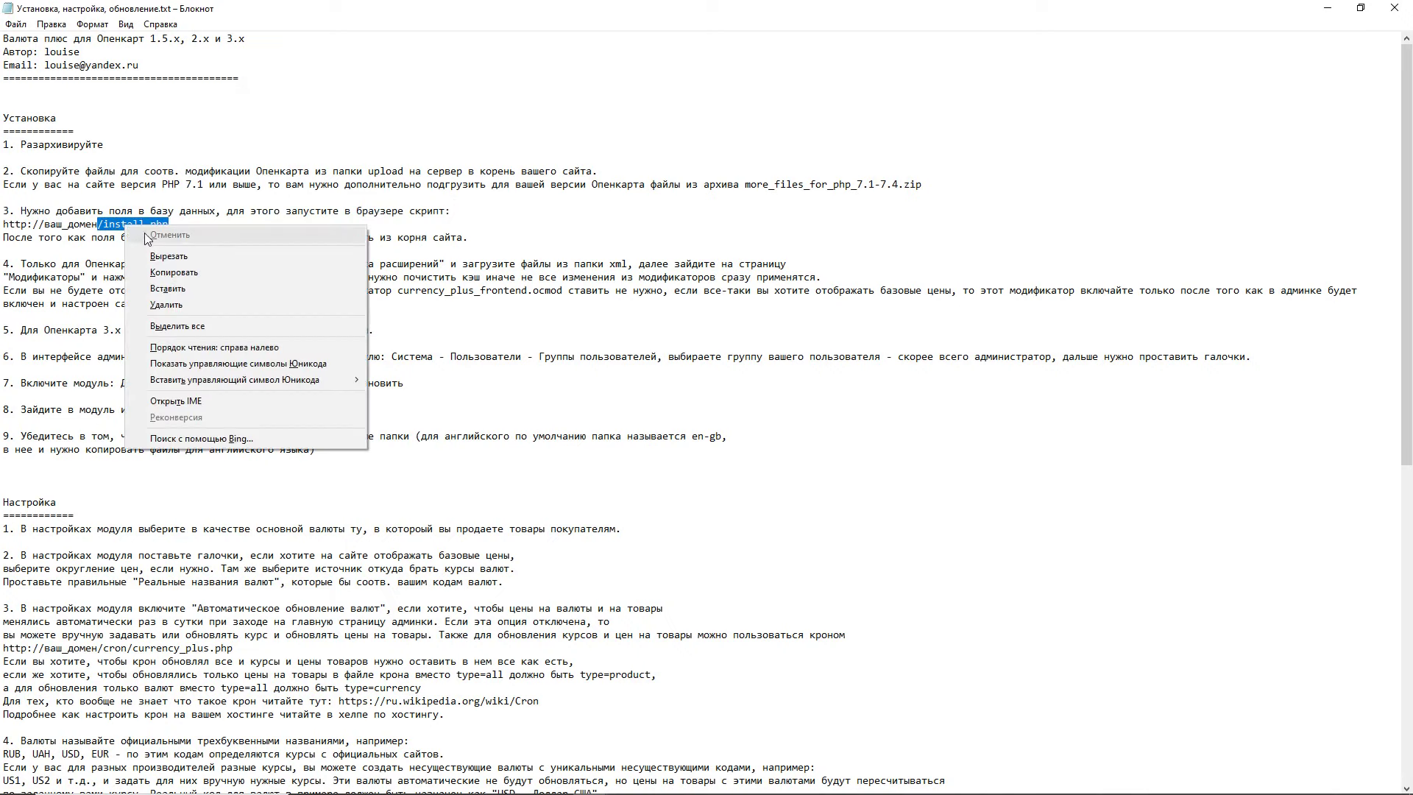
left_click(166, 271)
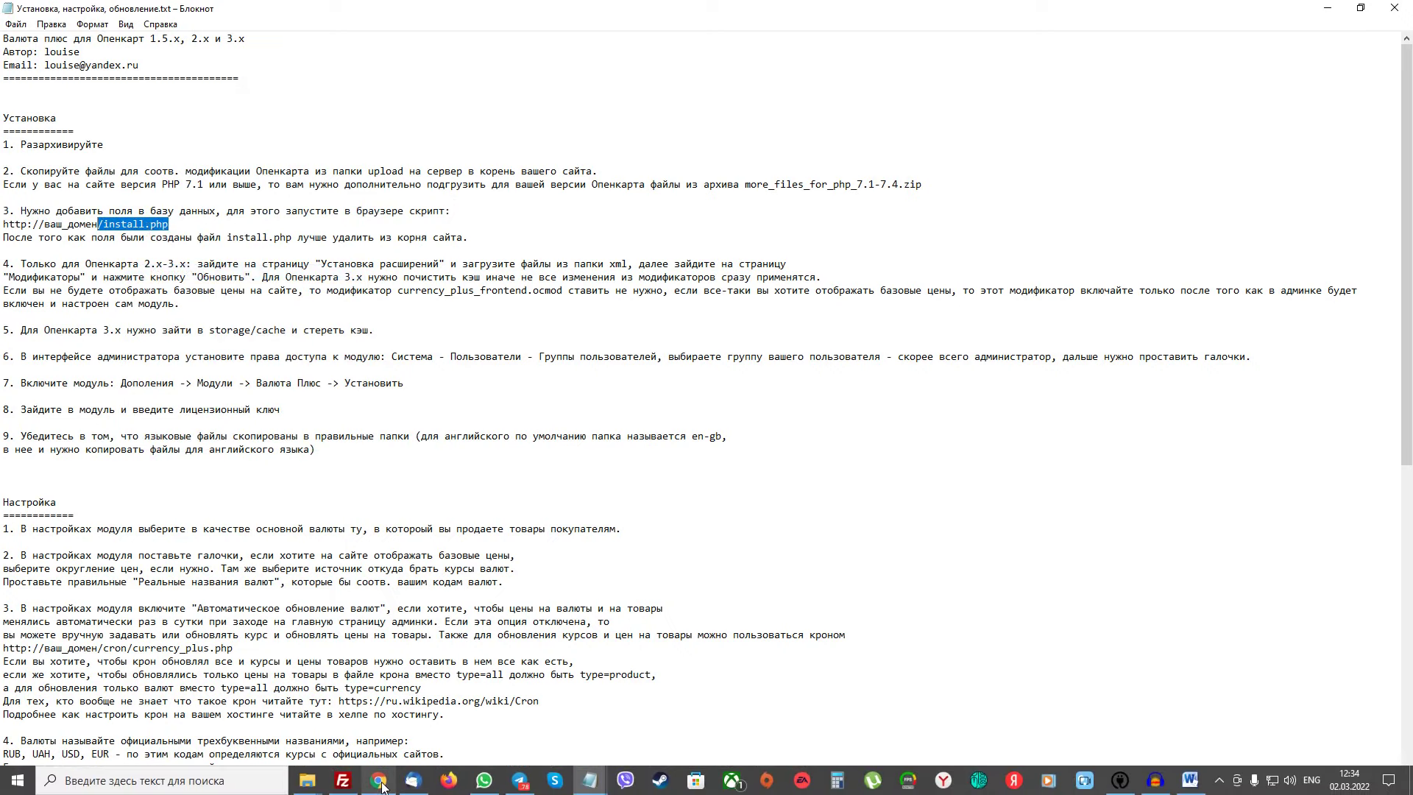
- Switch to Chrome and load the prodelo.website home page by removing /test_ioc_php.php from the address of the Тест системы page
left_click(378, 779)
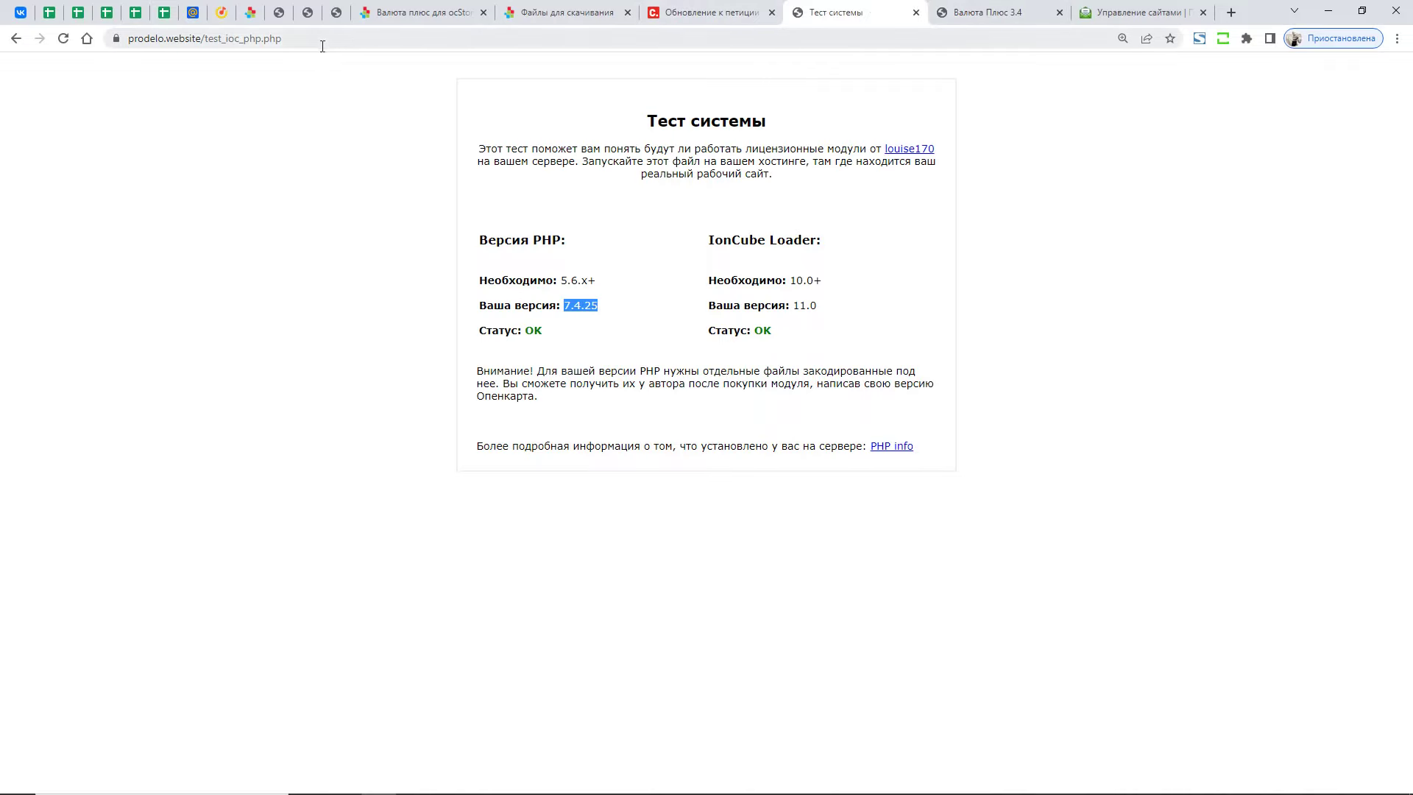
left_click_drag(201, 39, 438, 53)
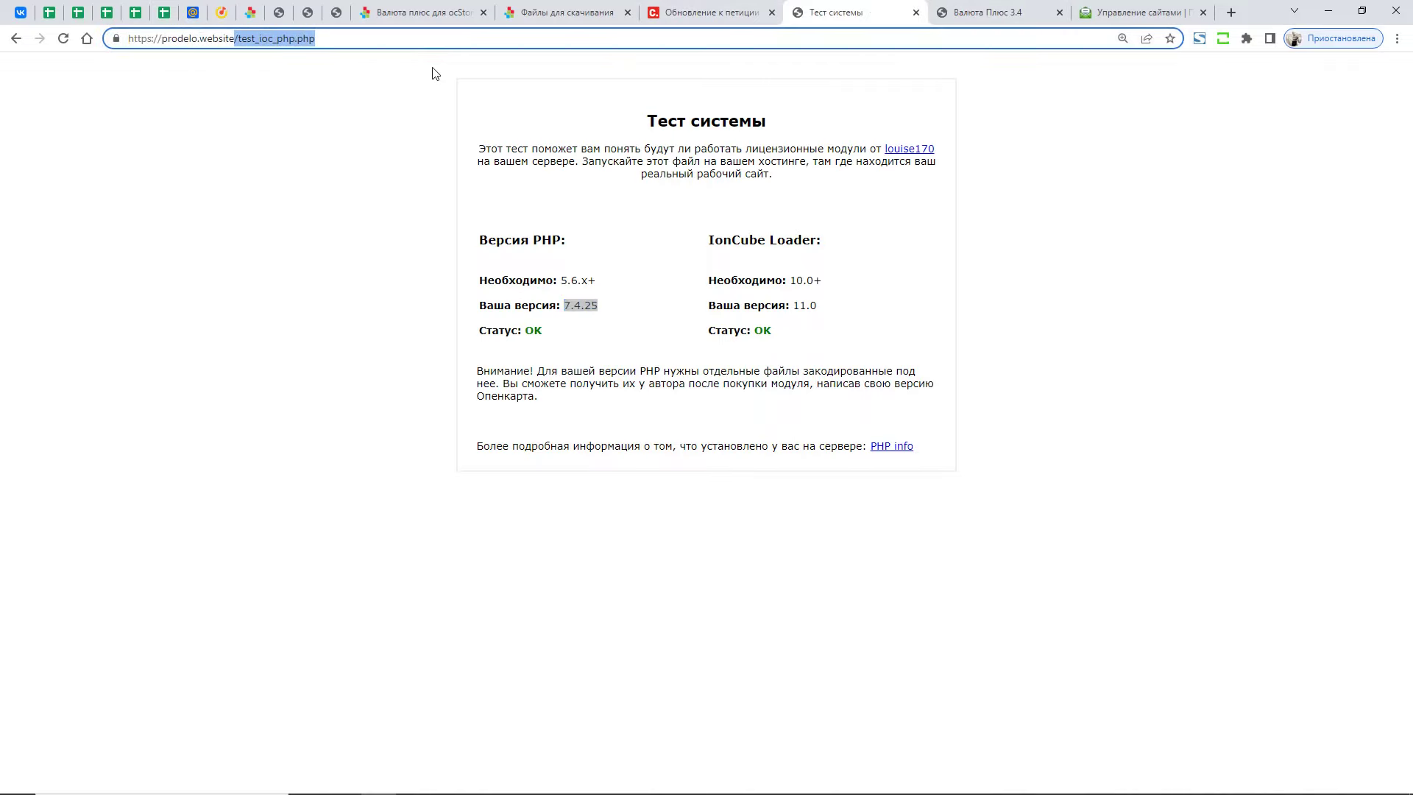
key("BackSpace")
key("Return")
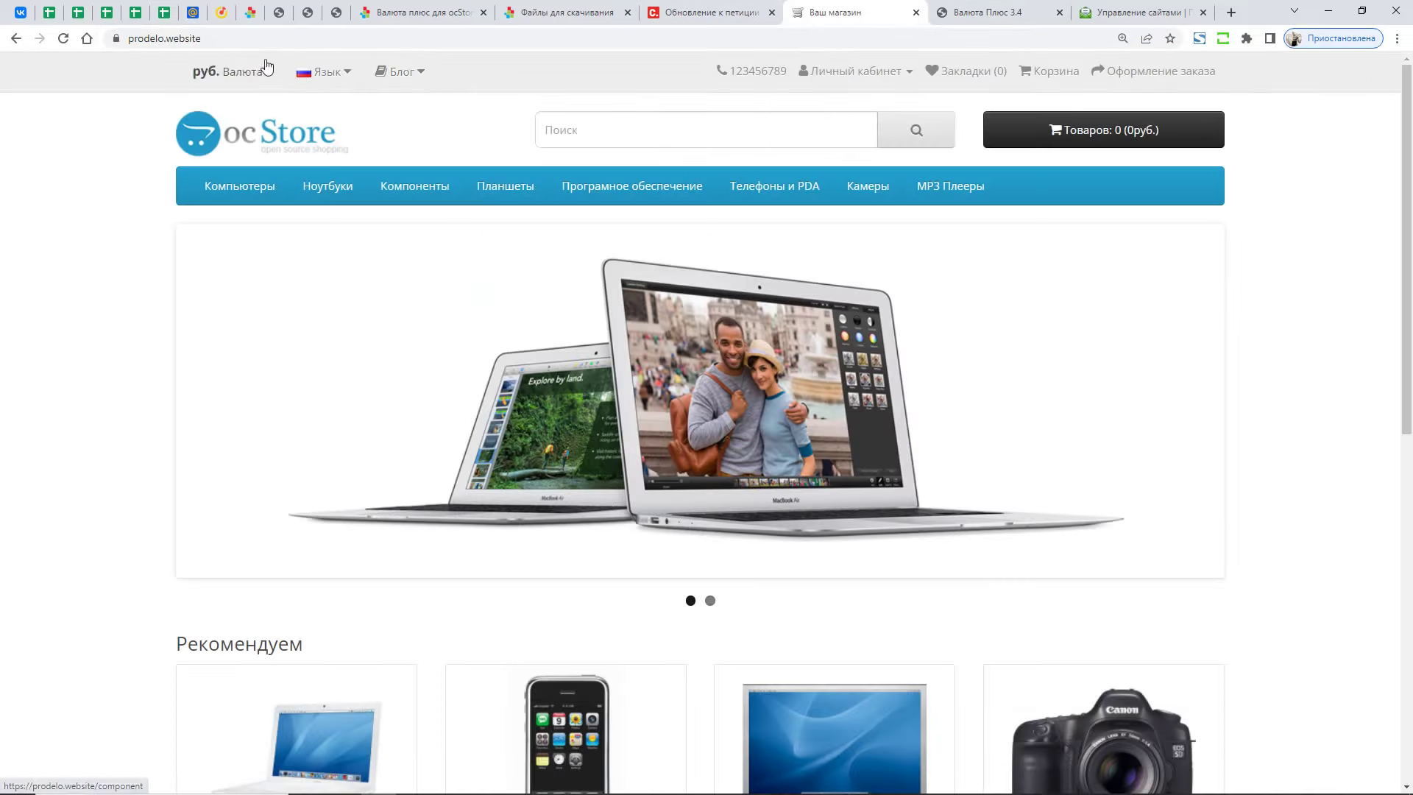
left_click(280, 41)
left_click(279, 40)
key("ctrl+v")
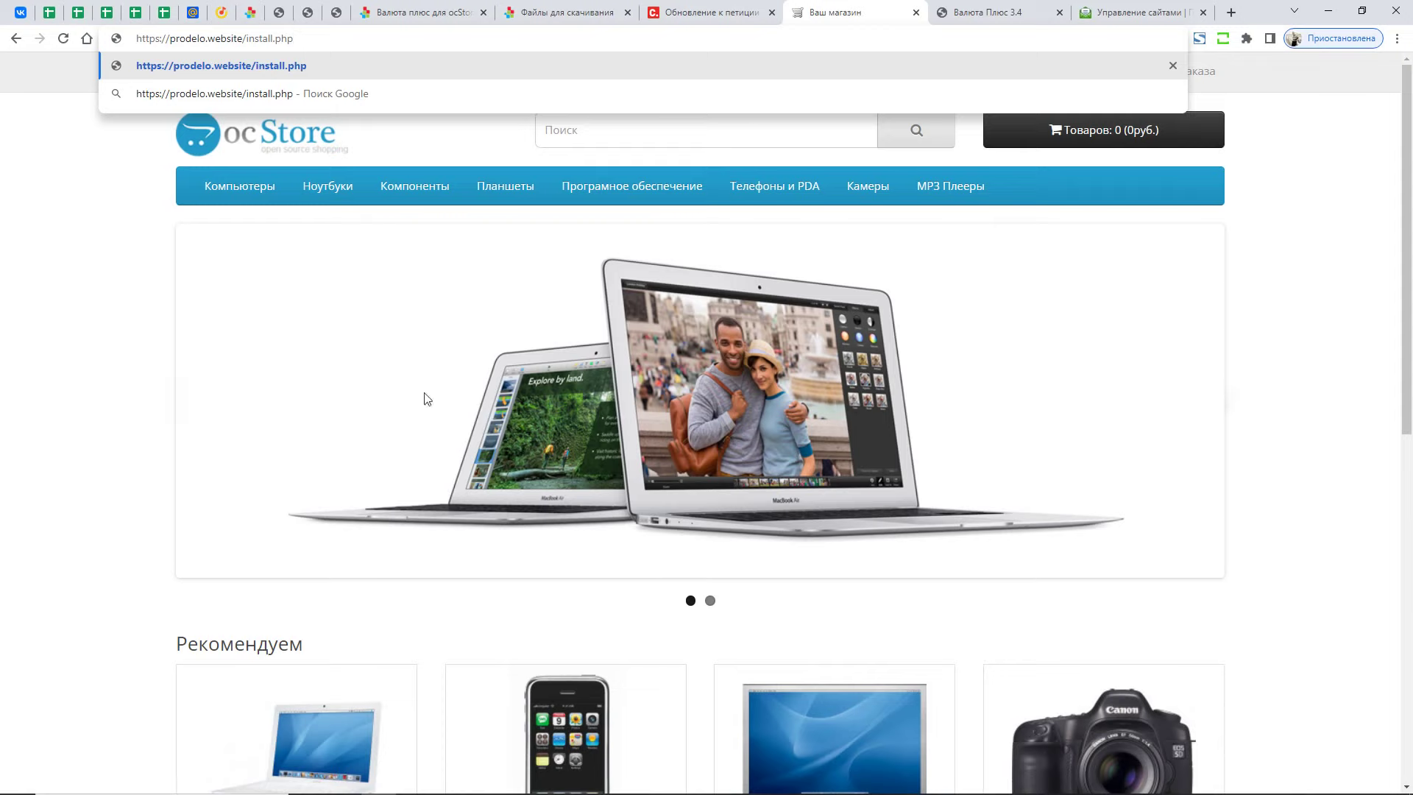
key("Return")
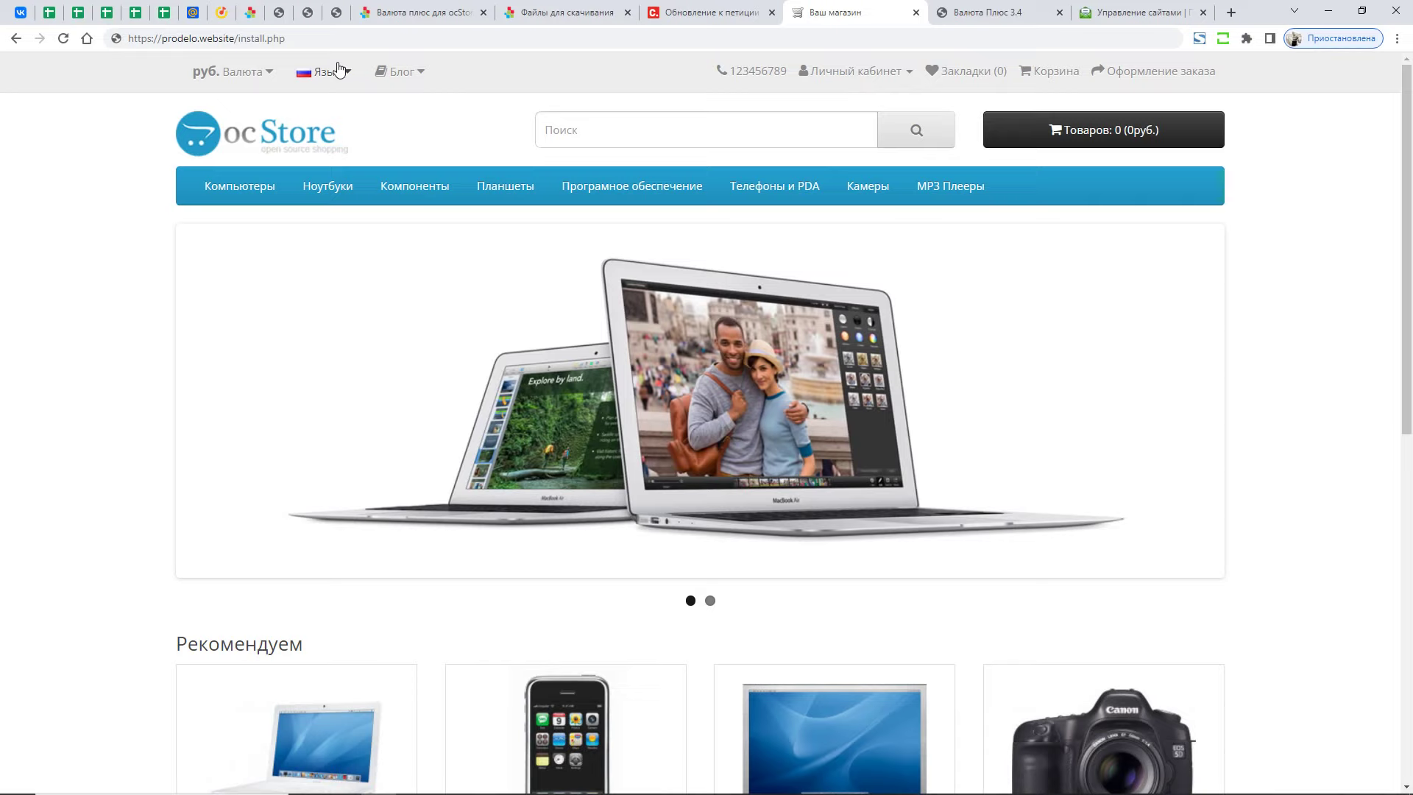
left_click(331, 38)
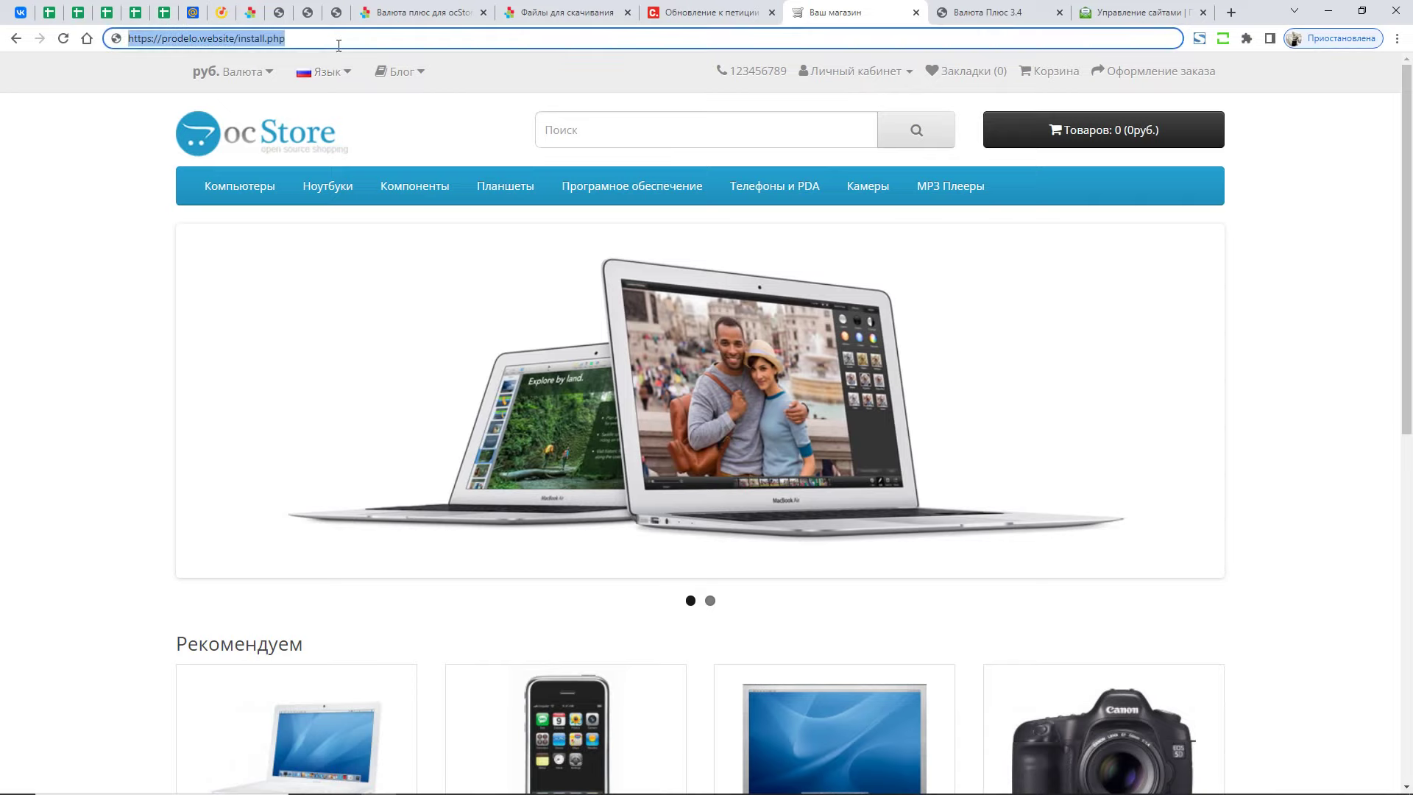
- Return to the installation instructions in Notepad and mark item 4 on loading the xml files and updating the modifiers
mouse_move(1065, 790)
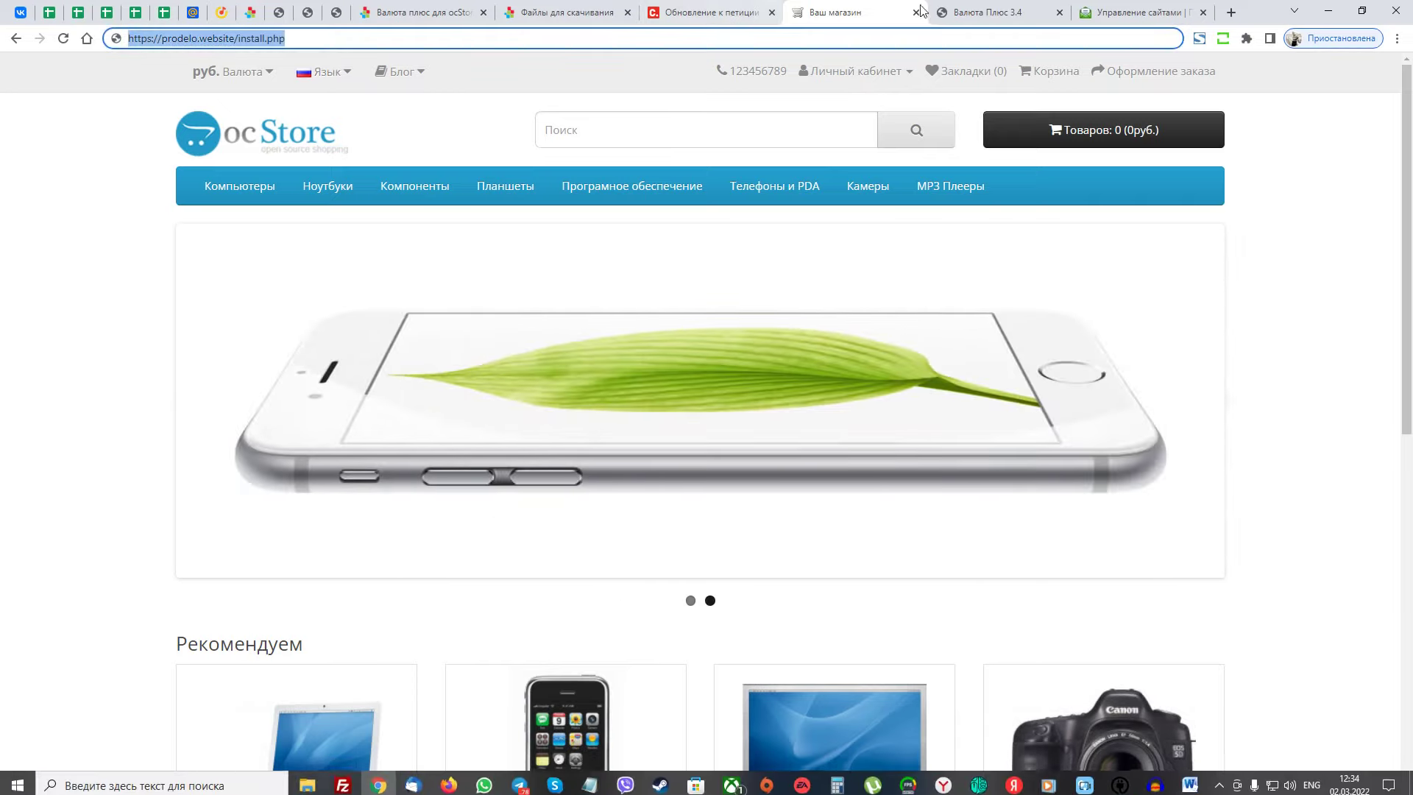
left_click(1186, 782)
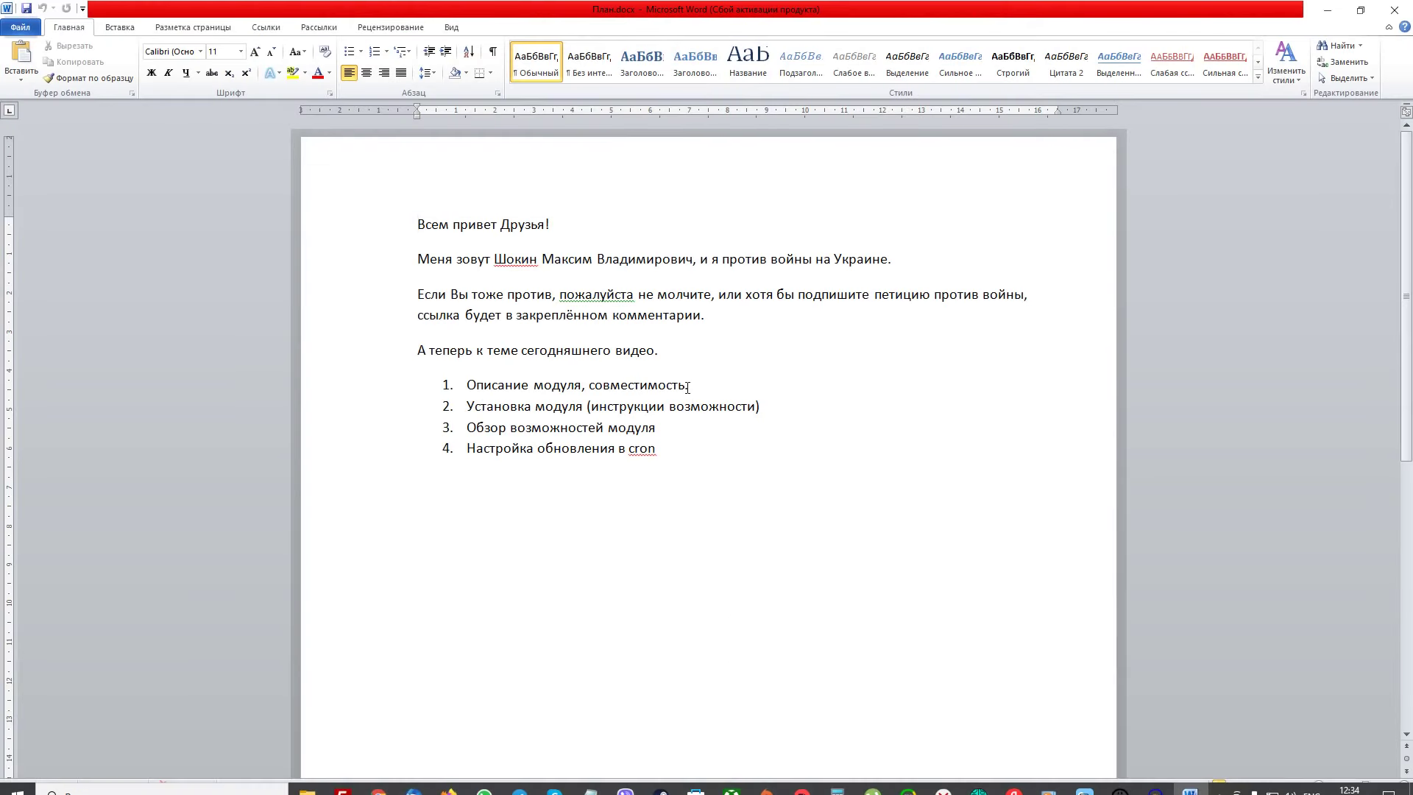
mouse_move(582, 791)
left_click(589, 752)
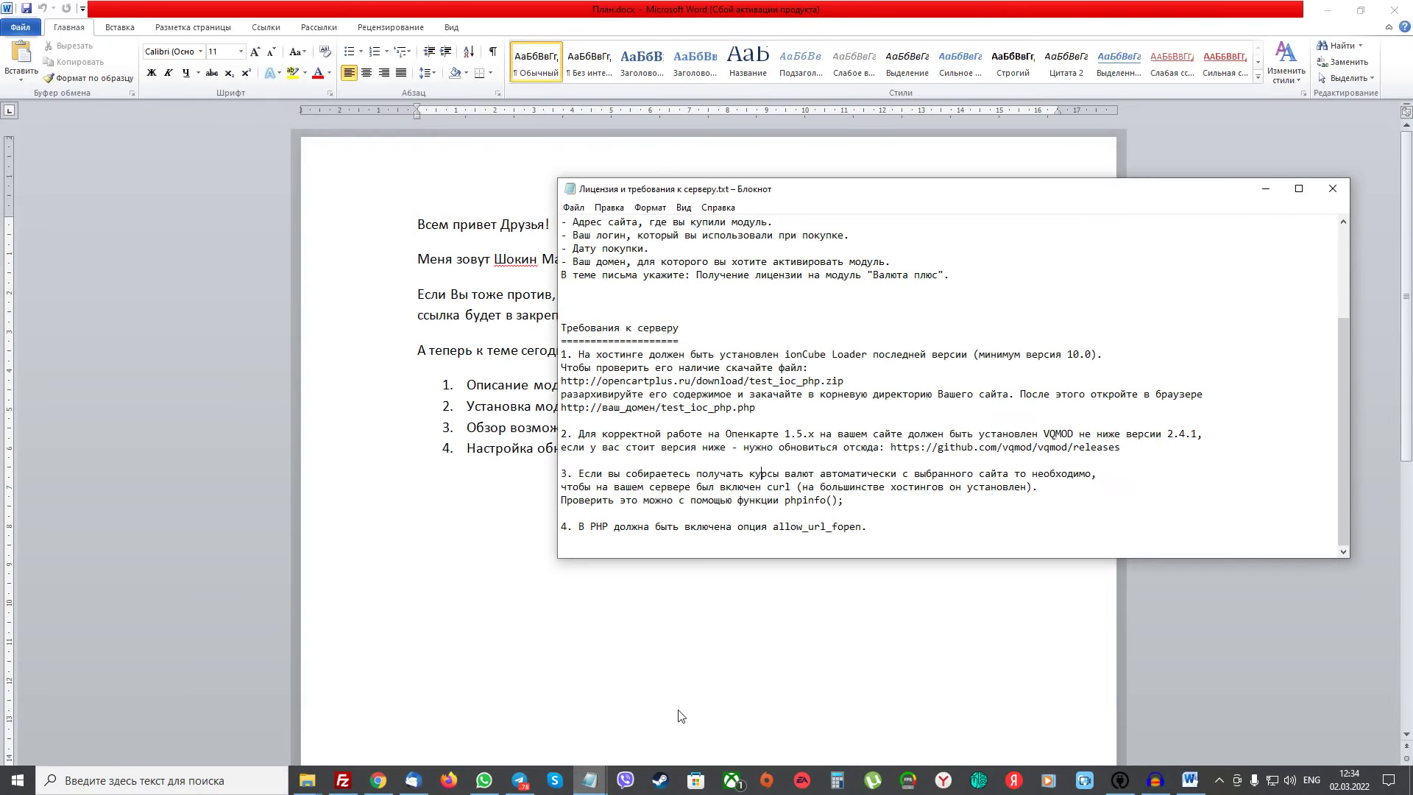
mouse_move(589, 756)
left_click(429, 717)
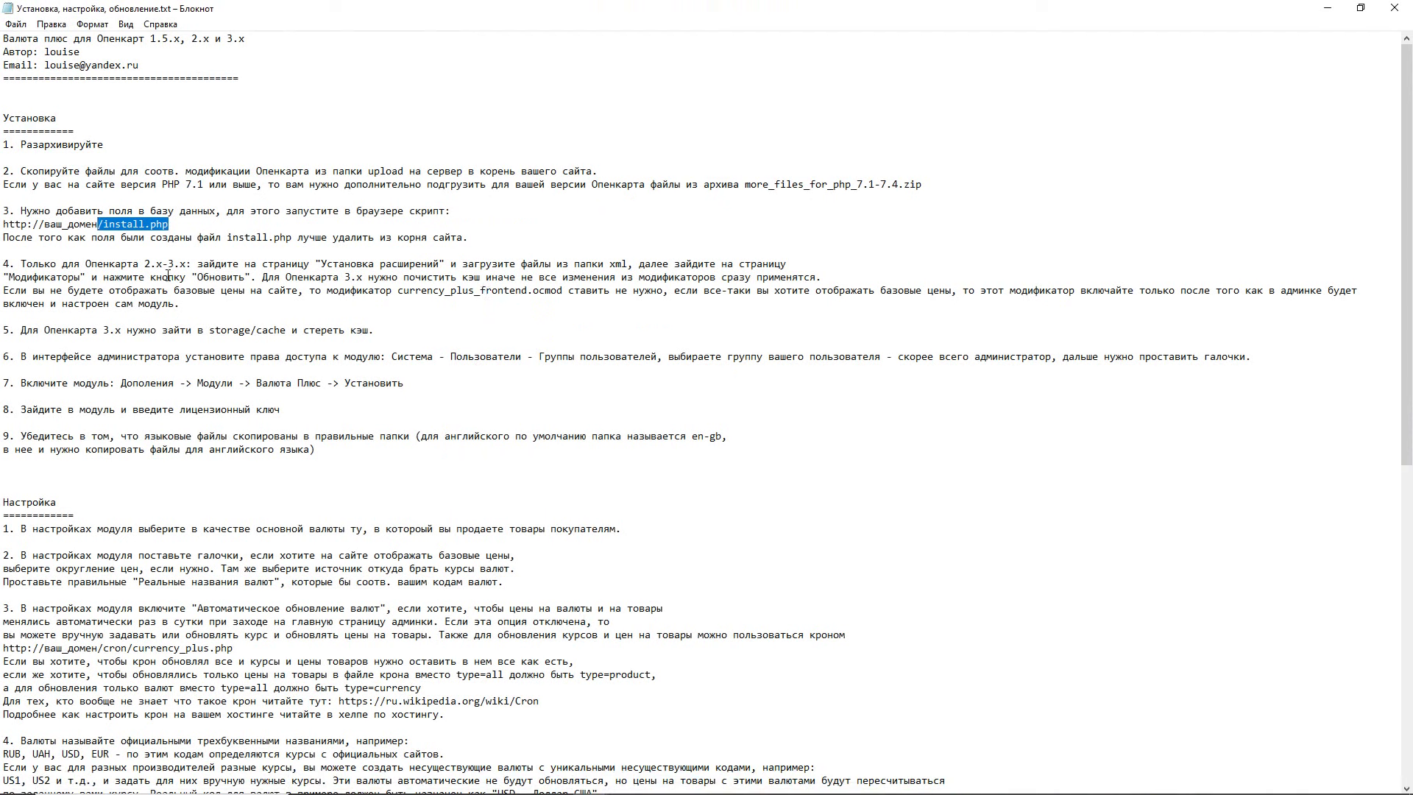
left_click_drag(22, 264, 871, 290)
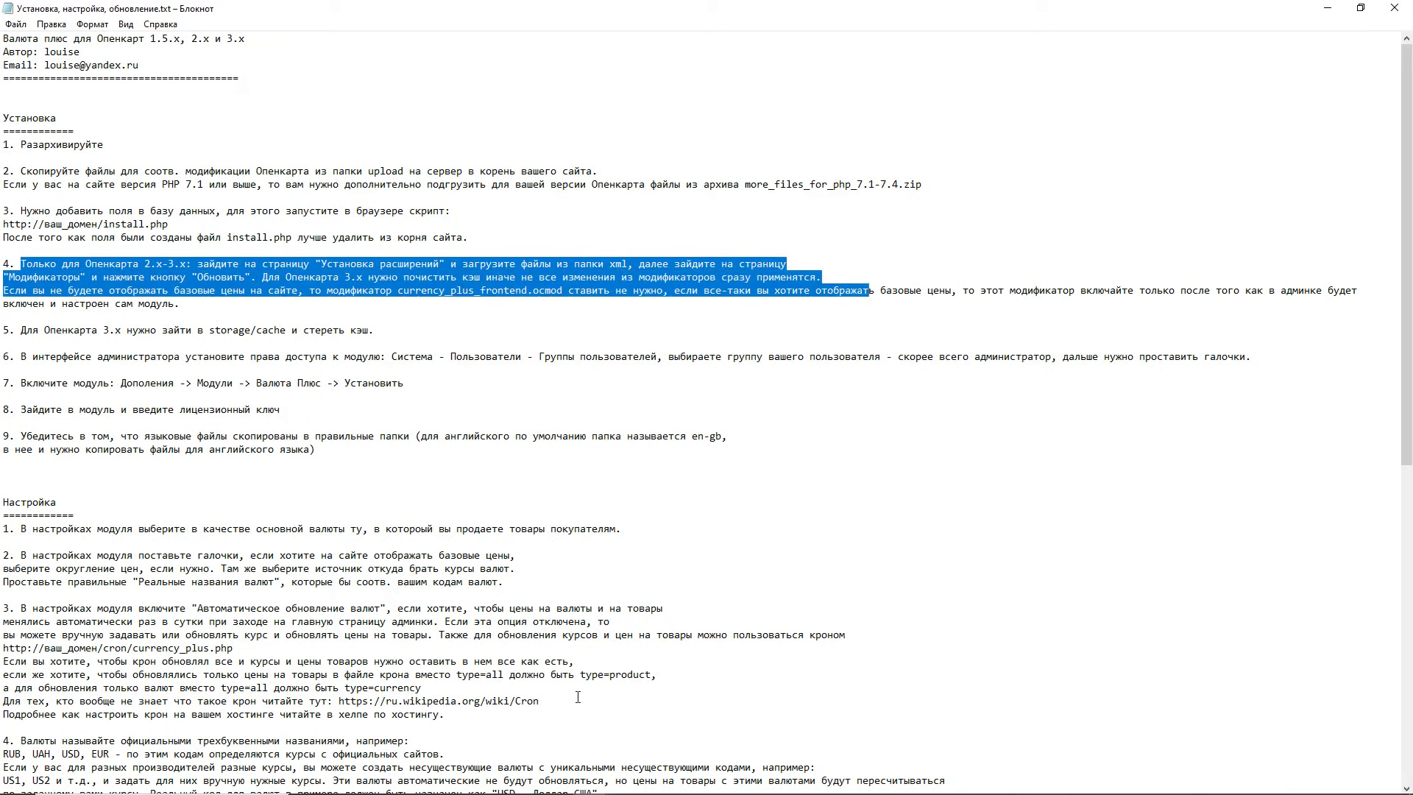
- Switch to File Explorer, open the xml folder inside for_opencart_3.x, and select its full path
mouse_move(307, 779)
left_click(288, 718)
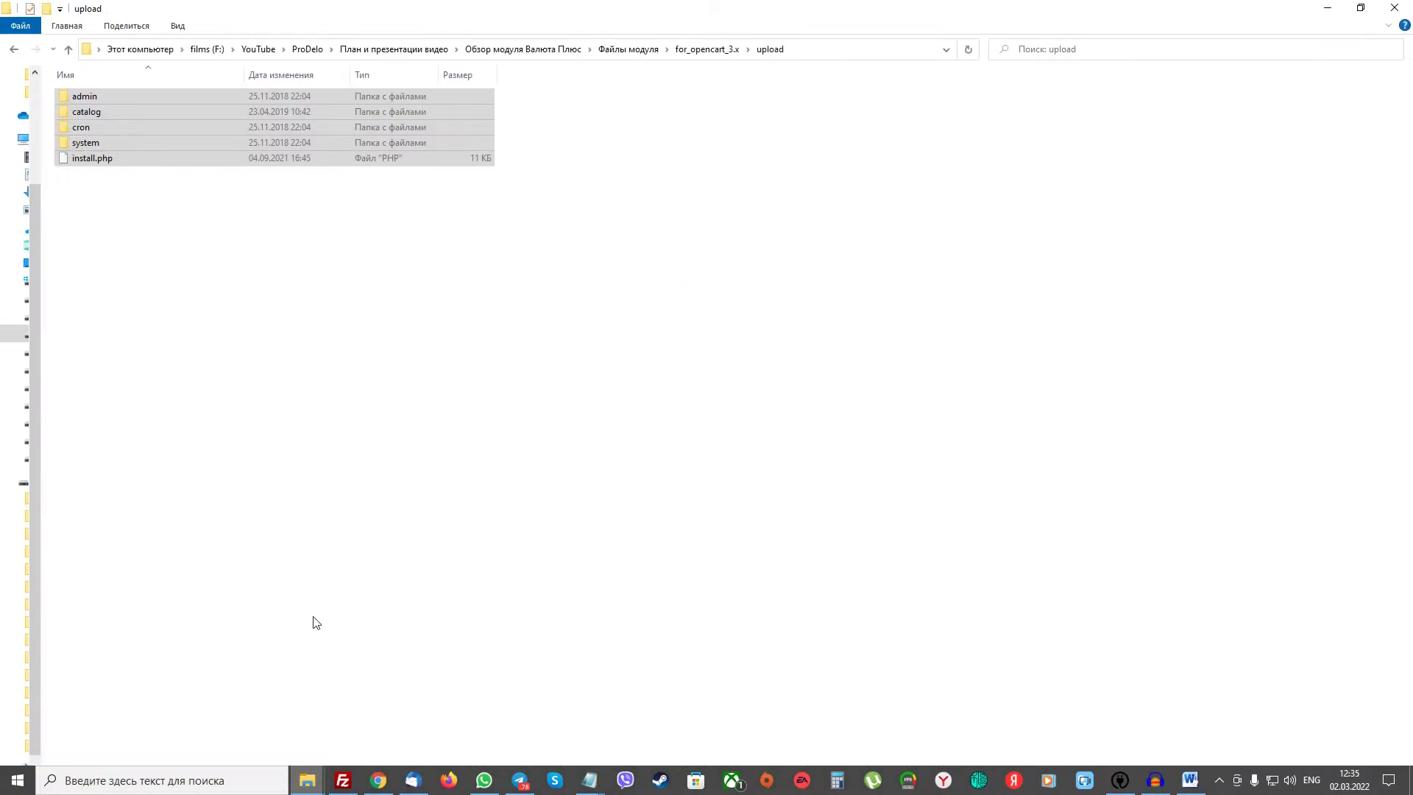
left_click(699, 50)
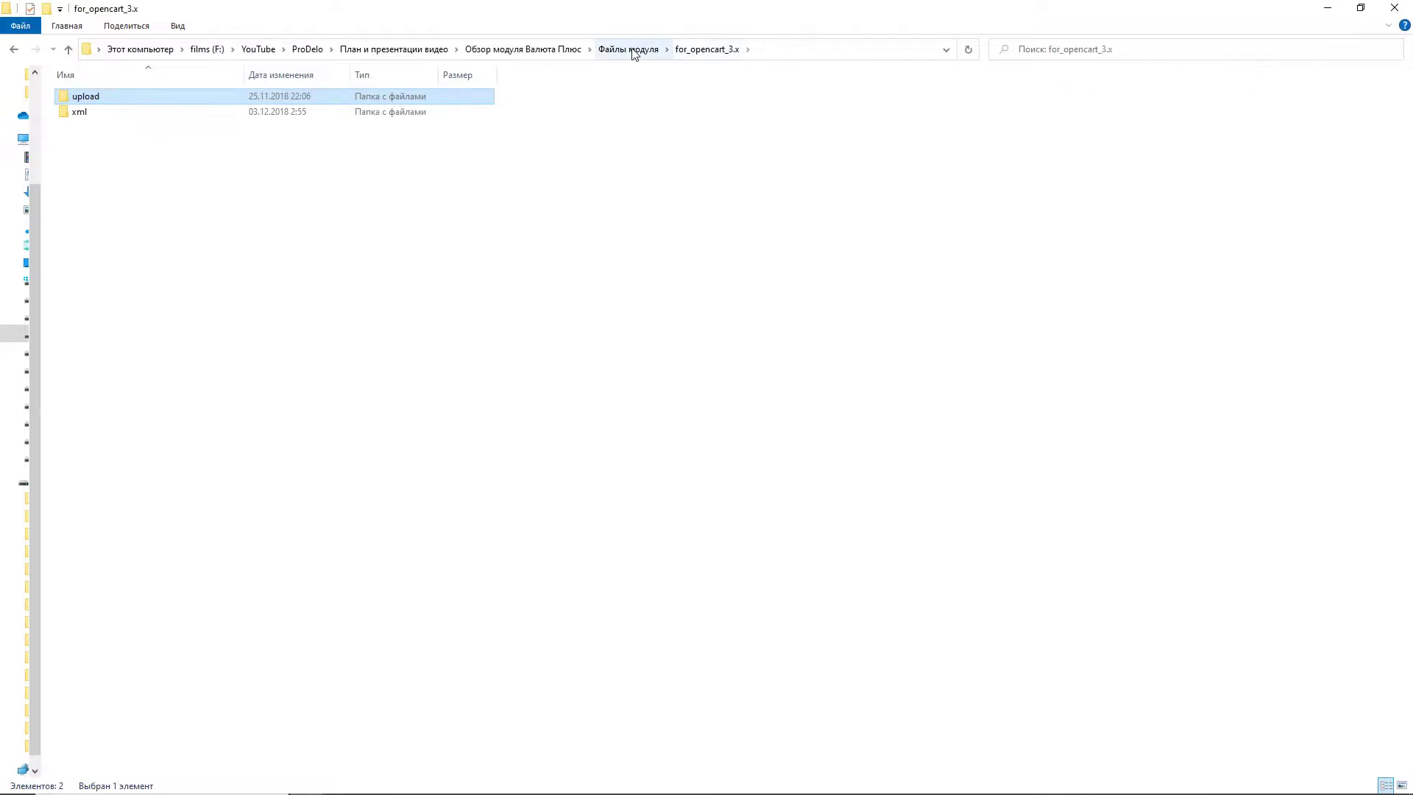
double_click(91, 113)
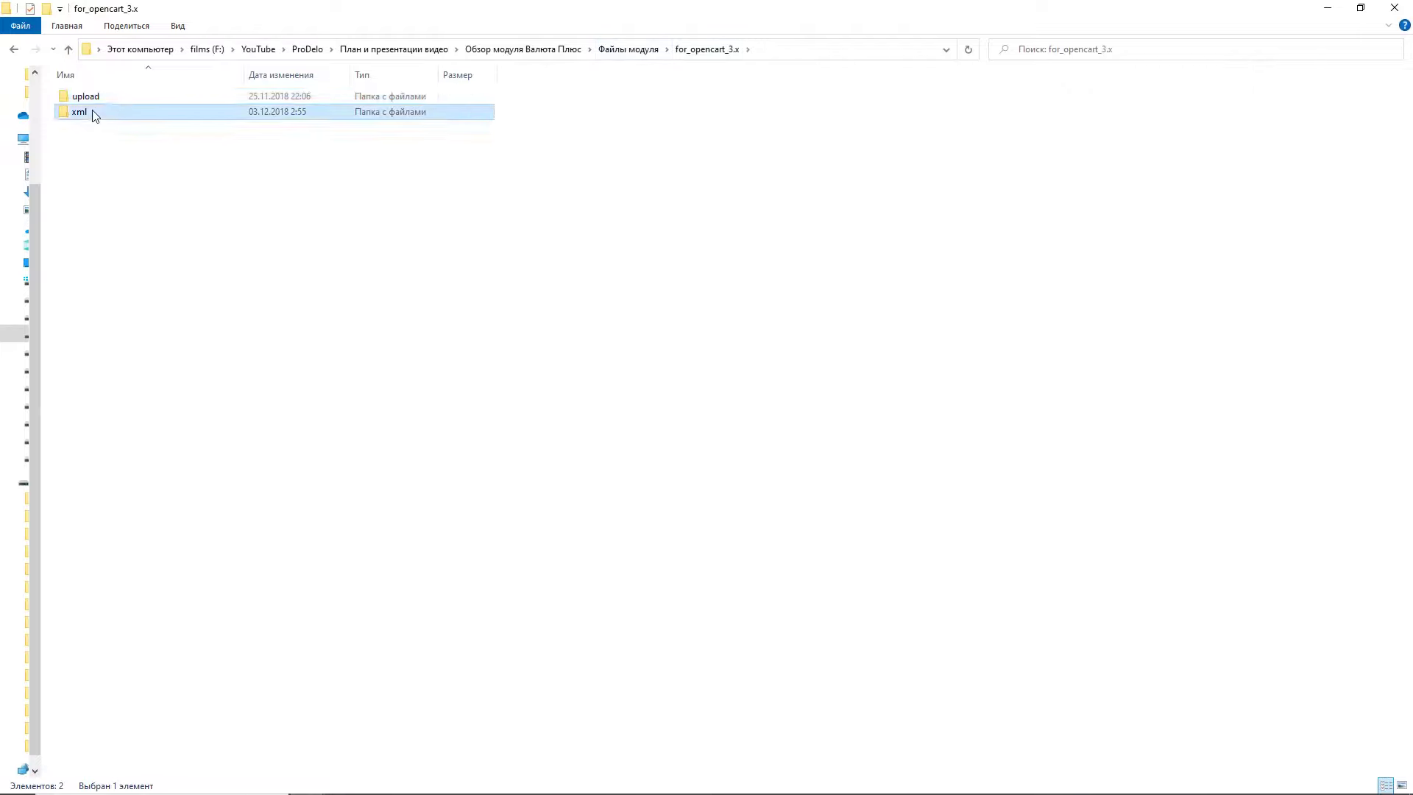
left_click(811, 50)
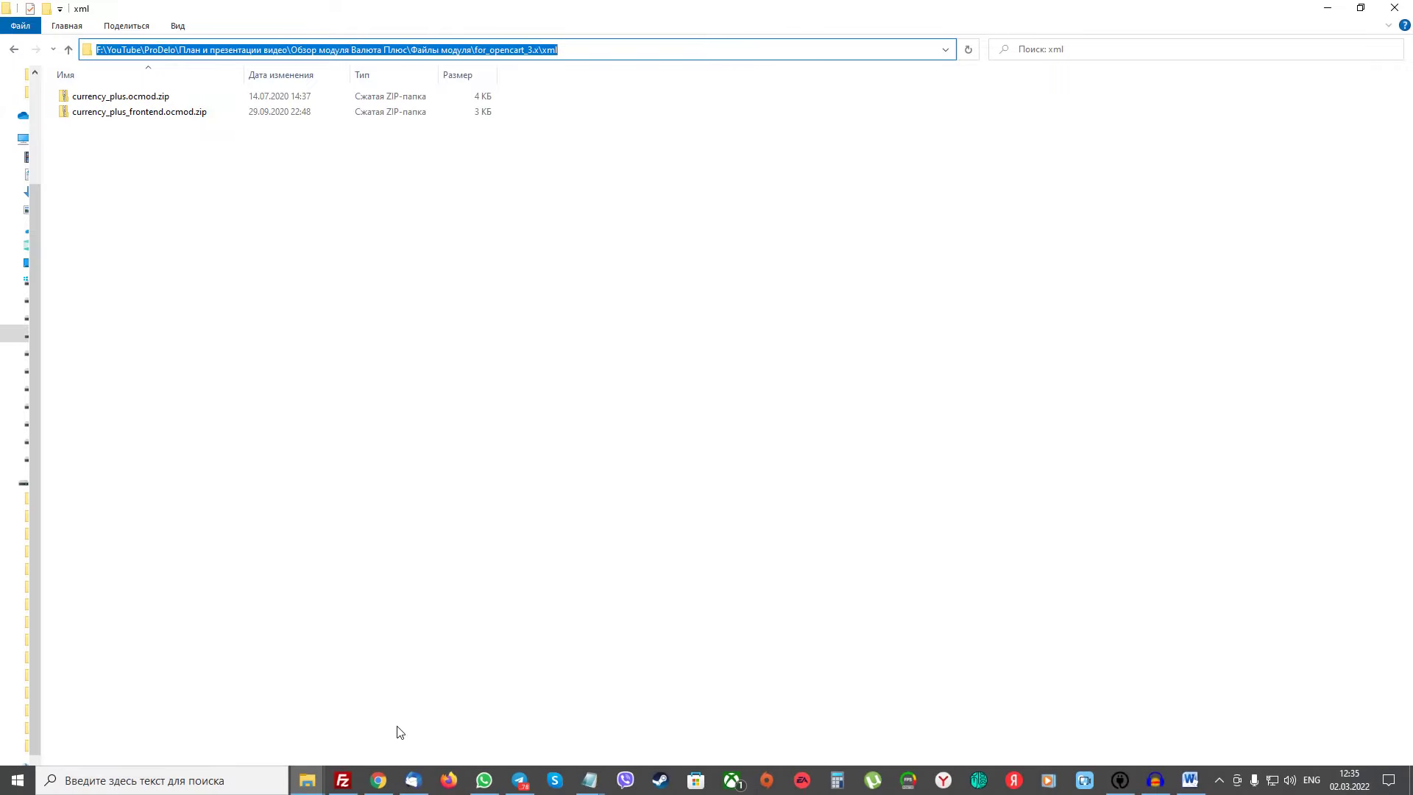
- Open the Установка расширений page in the store admin in Chrome and view the xml folder in the upload dialog without choosing a file
left_click(379, 779)
left_click(986, 12)
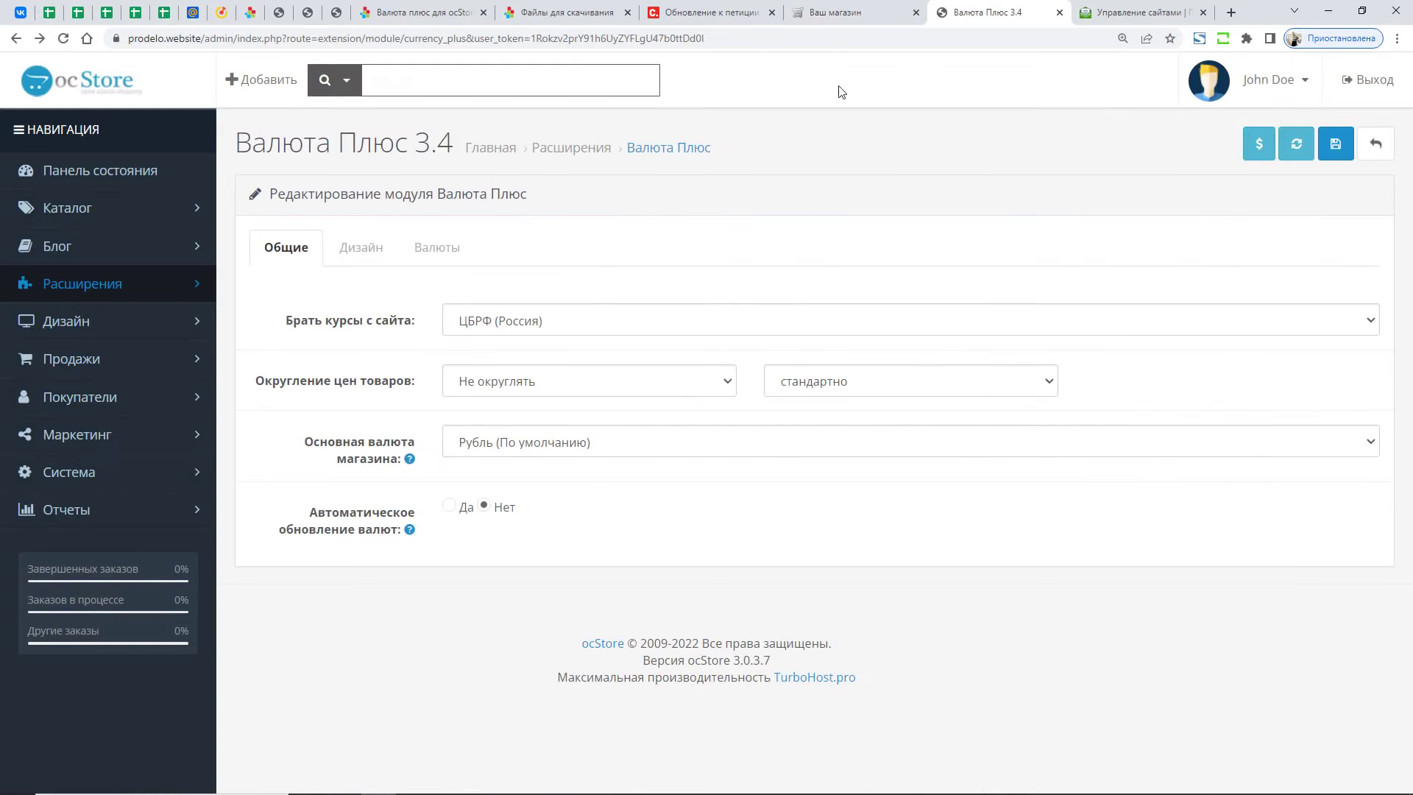
left_click(82, 283)
left_click(73, 390)
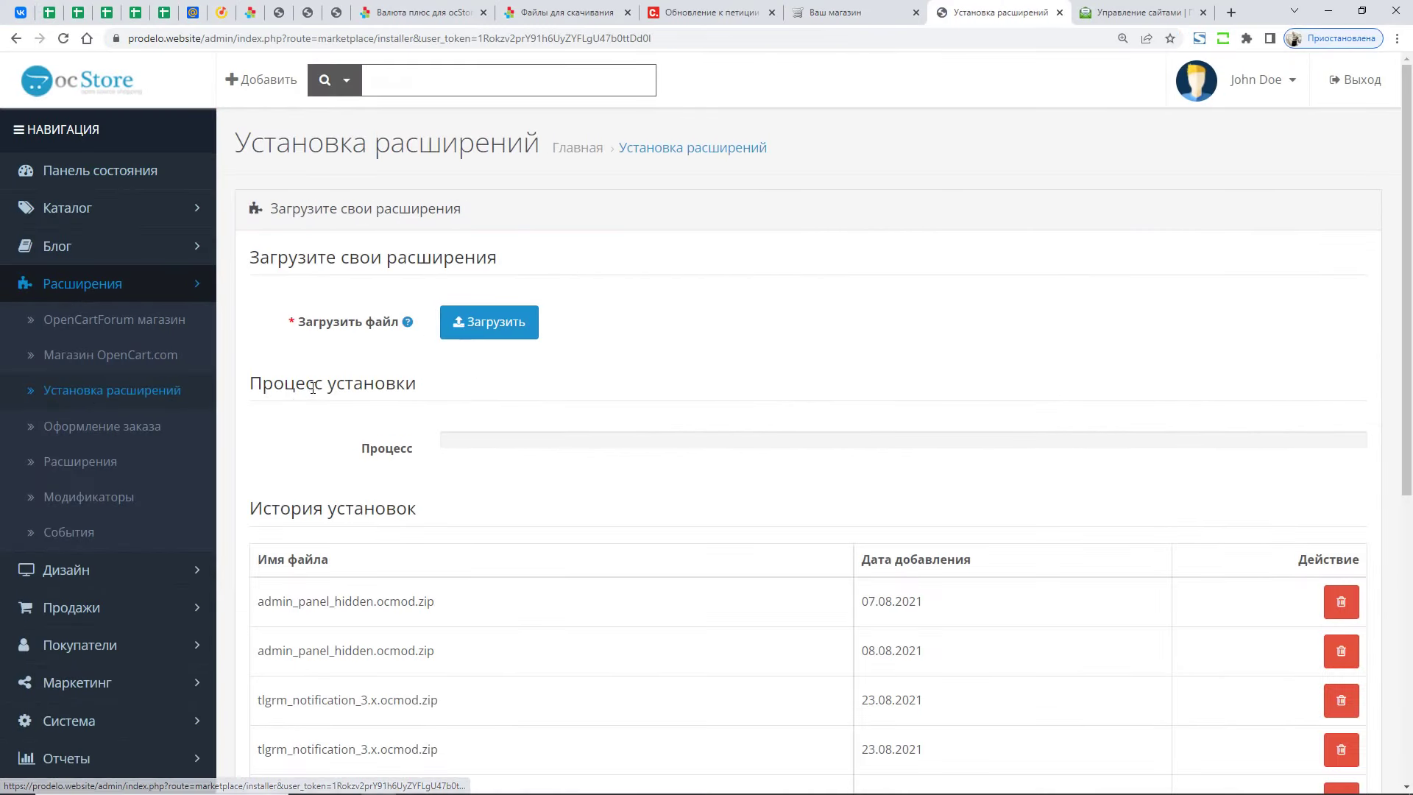
left_click(489, 322)
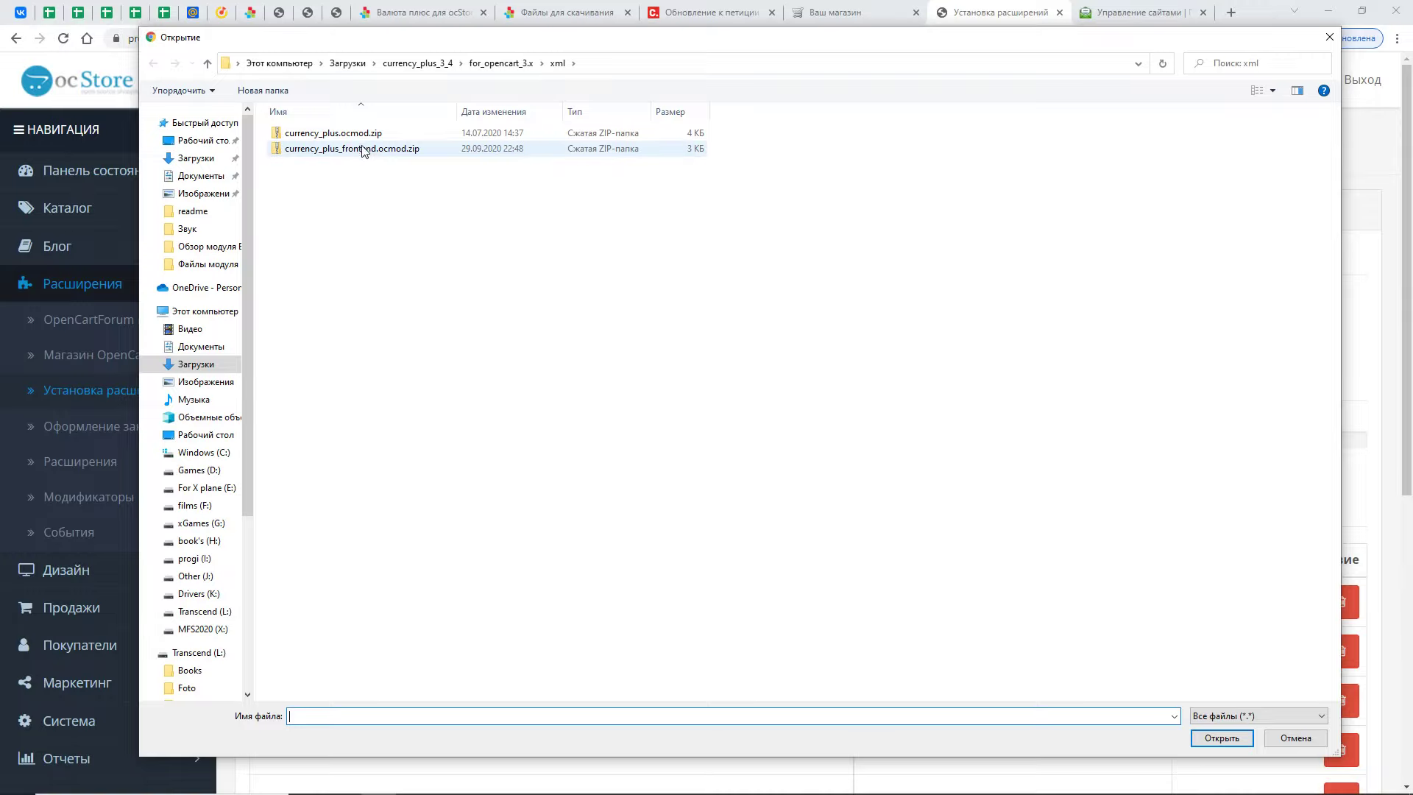
left_click(1329, 37)
- Open the screenshot gallery on the Валюта плюс product page and browse from the module settings to the Apple Cinema 30" product page
left_click(398, 12)
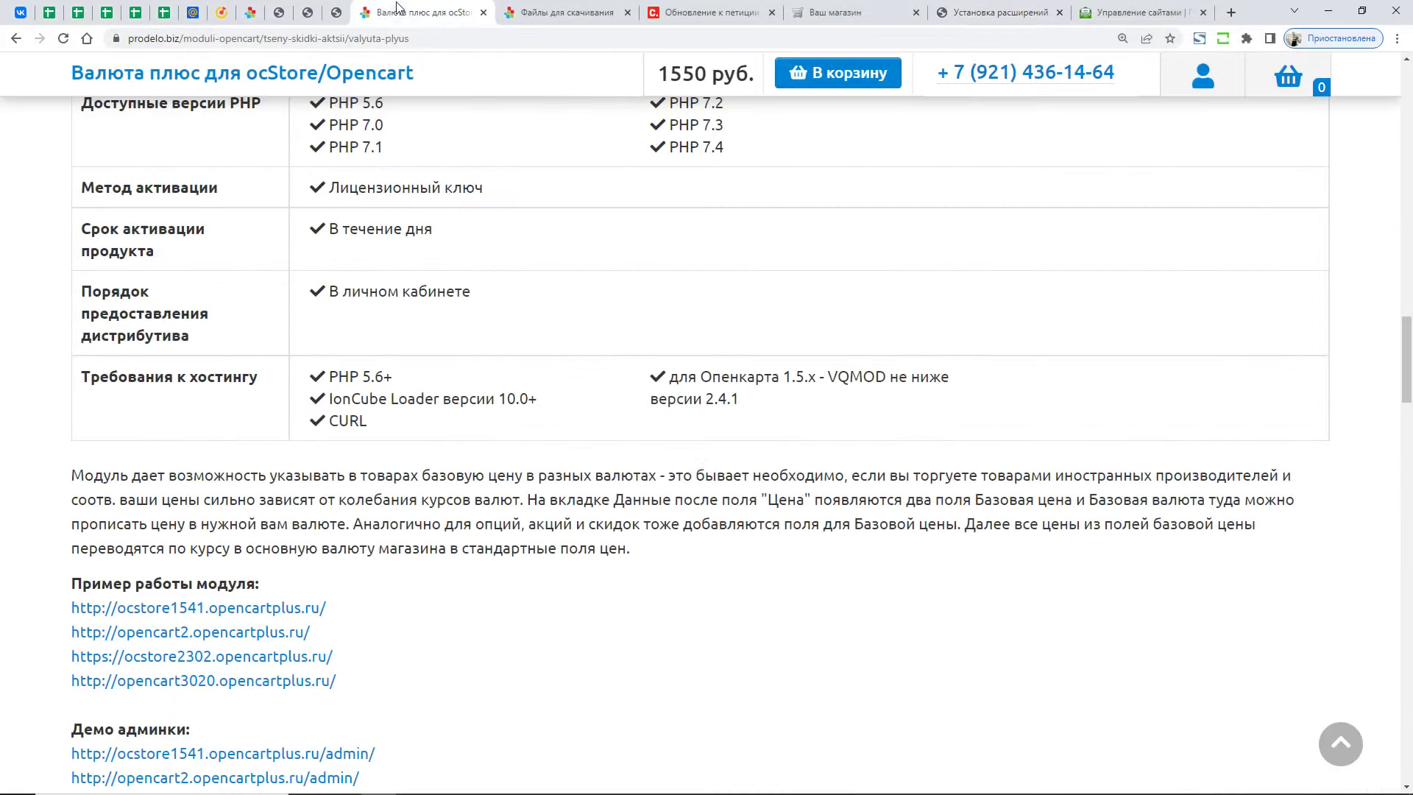
scroll(564, 420, "up", 10)
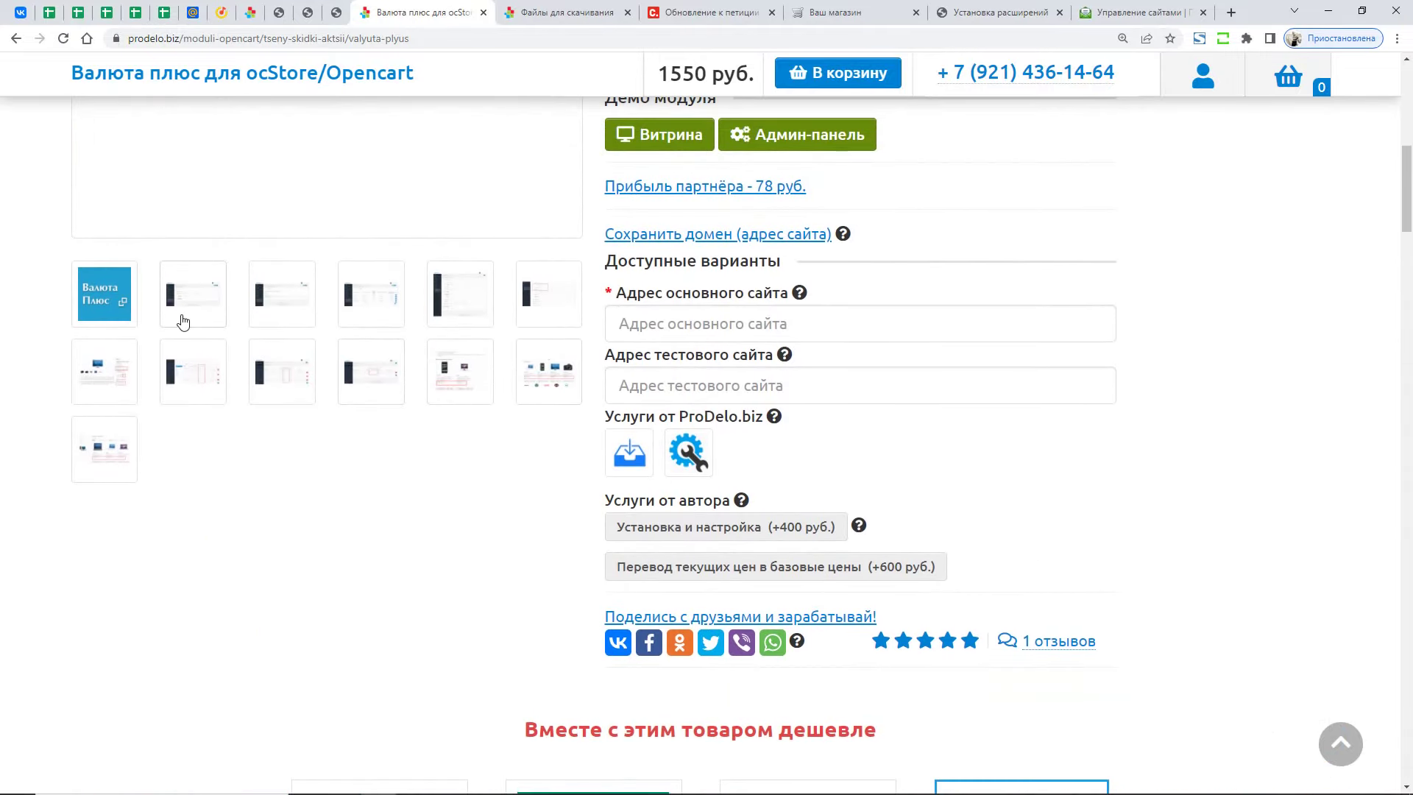
left_click(183, 318)
left_click(1377, 423)
left_click(1377, 424)
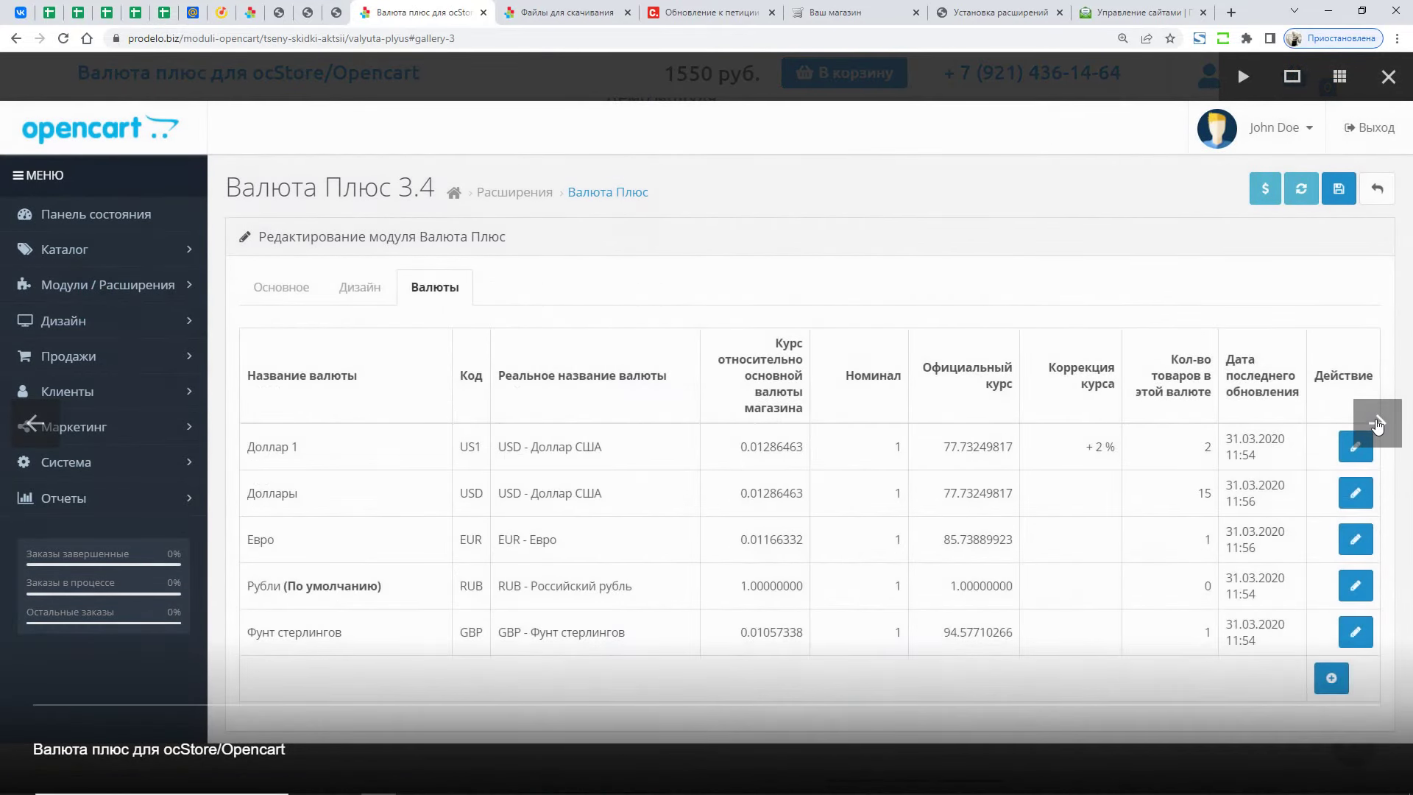
left_click(1377, 424)
left_click(1376, 423)
left_click(1377, 423)
left_click(1377, 423)
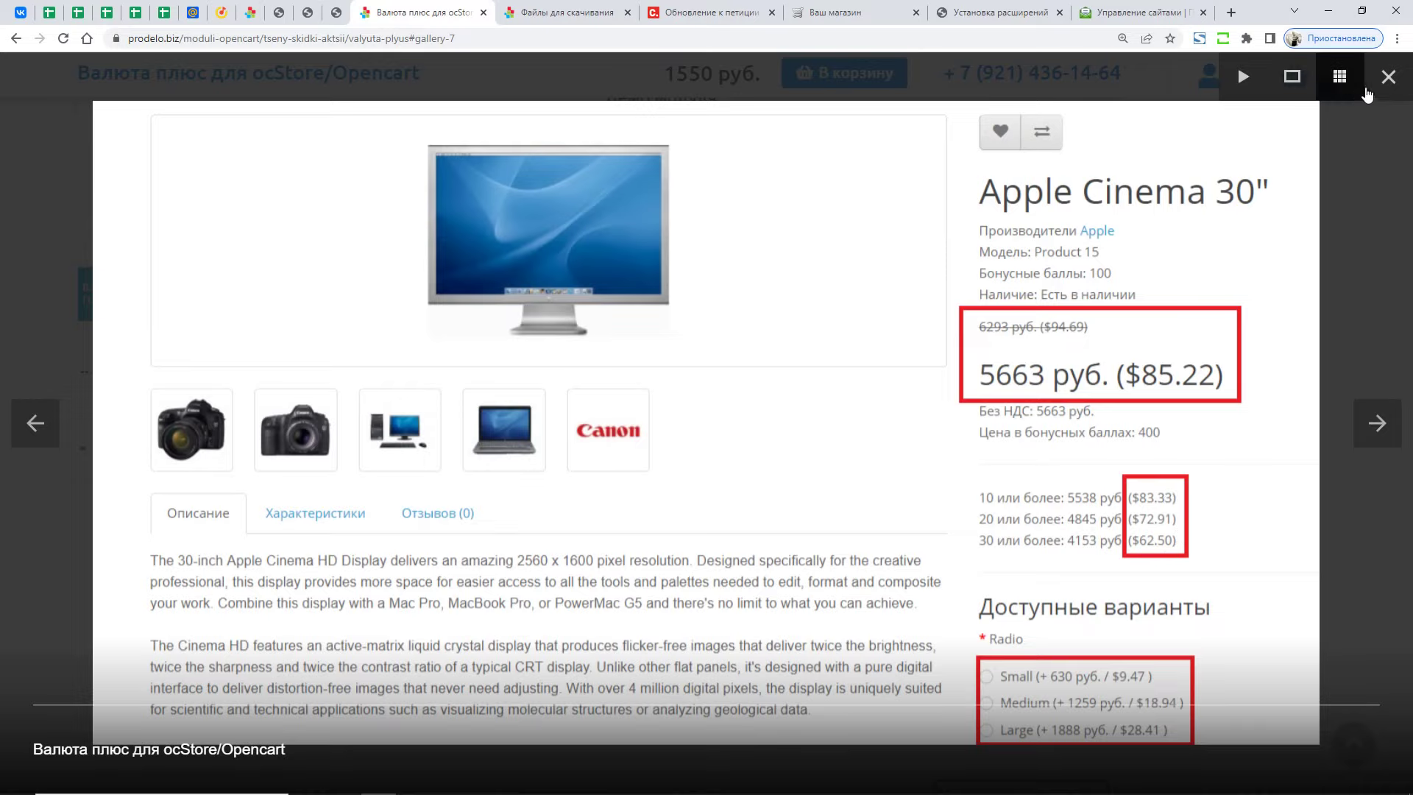
- Examine the gallery screenshots of base prices in product options, promotions, recommended products and the category list, and close the gallery
left_click(1382, 432)
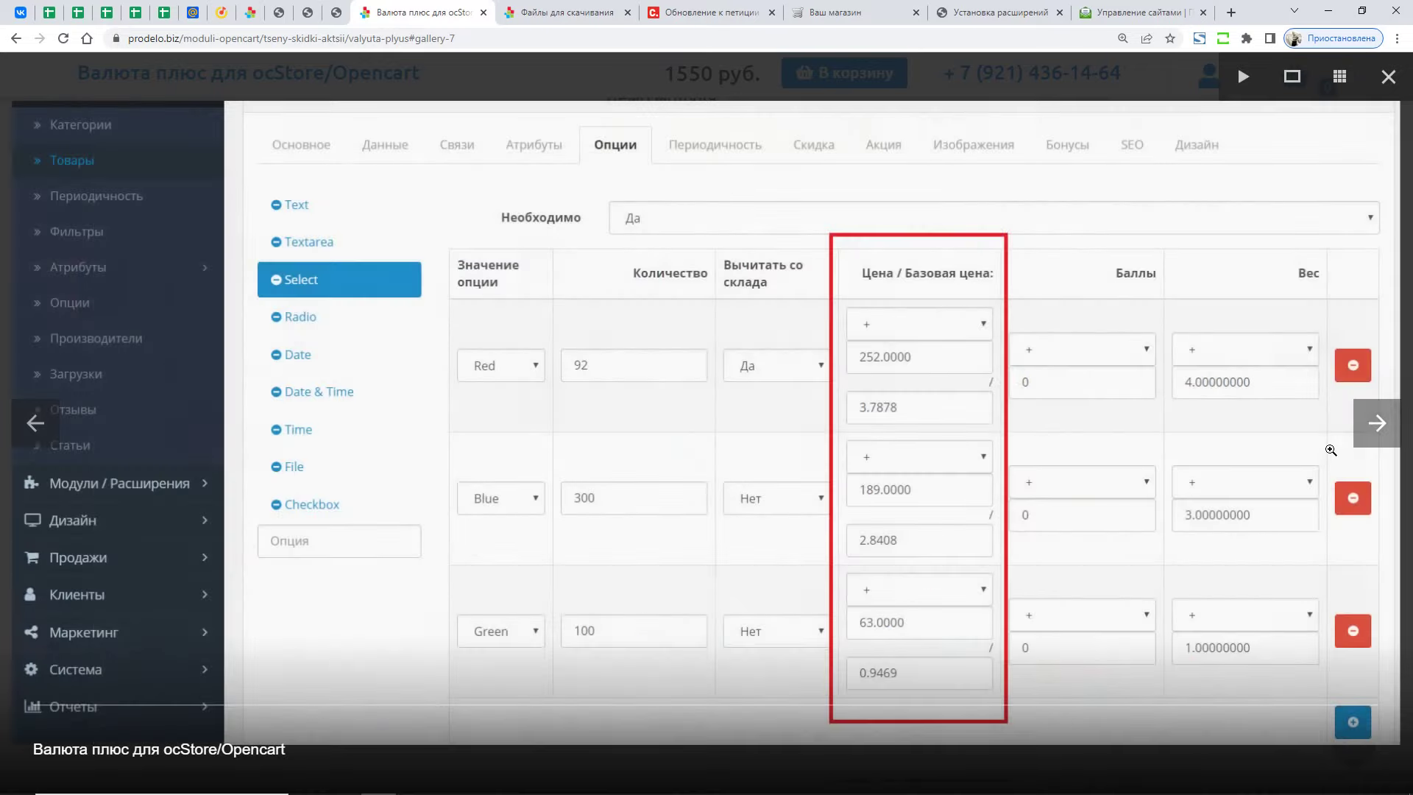
left_click(1378, 438)
left_click(1378, 439)
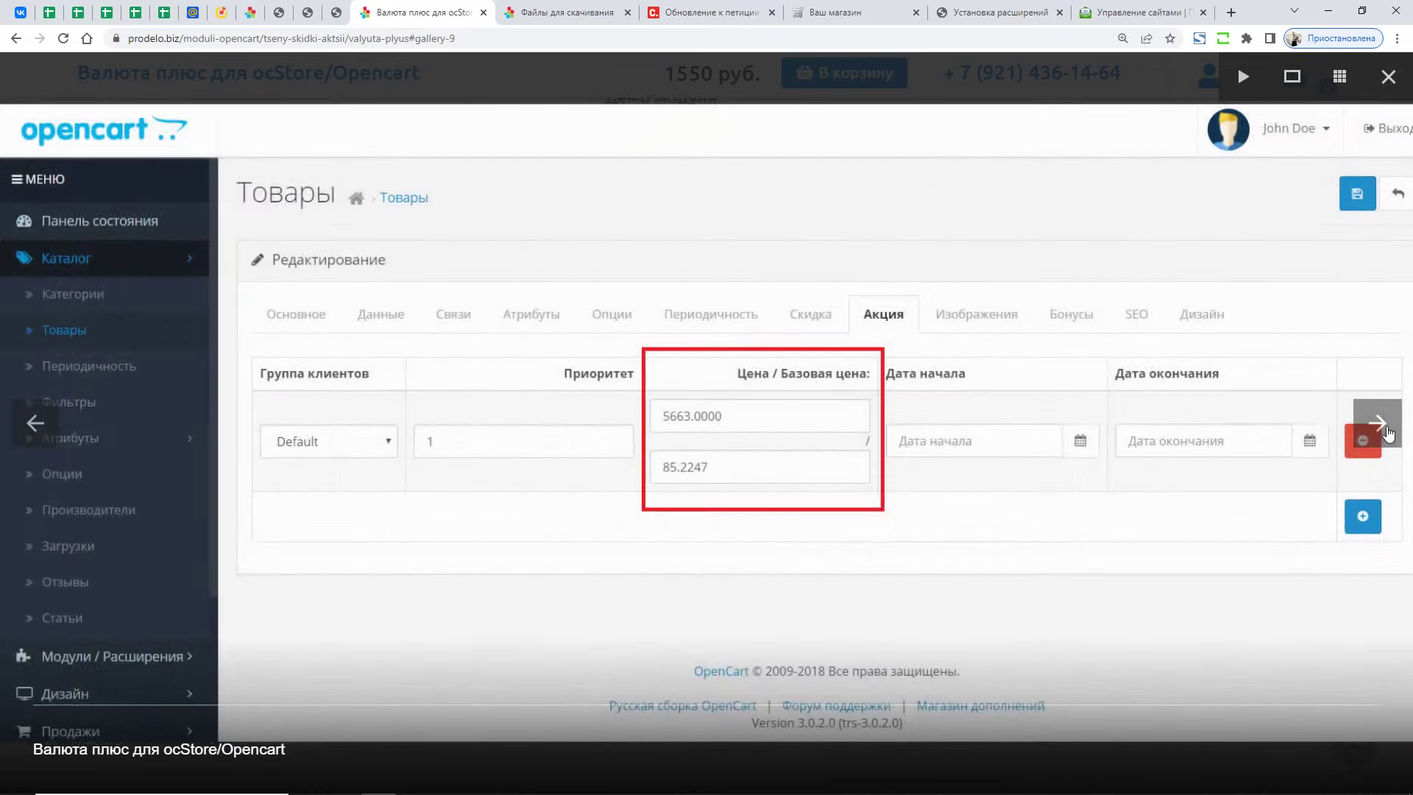
left_click(1379, 439)
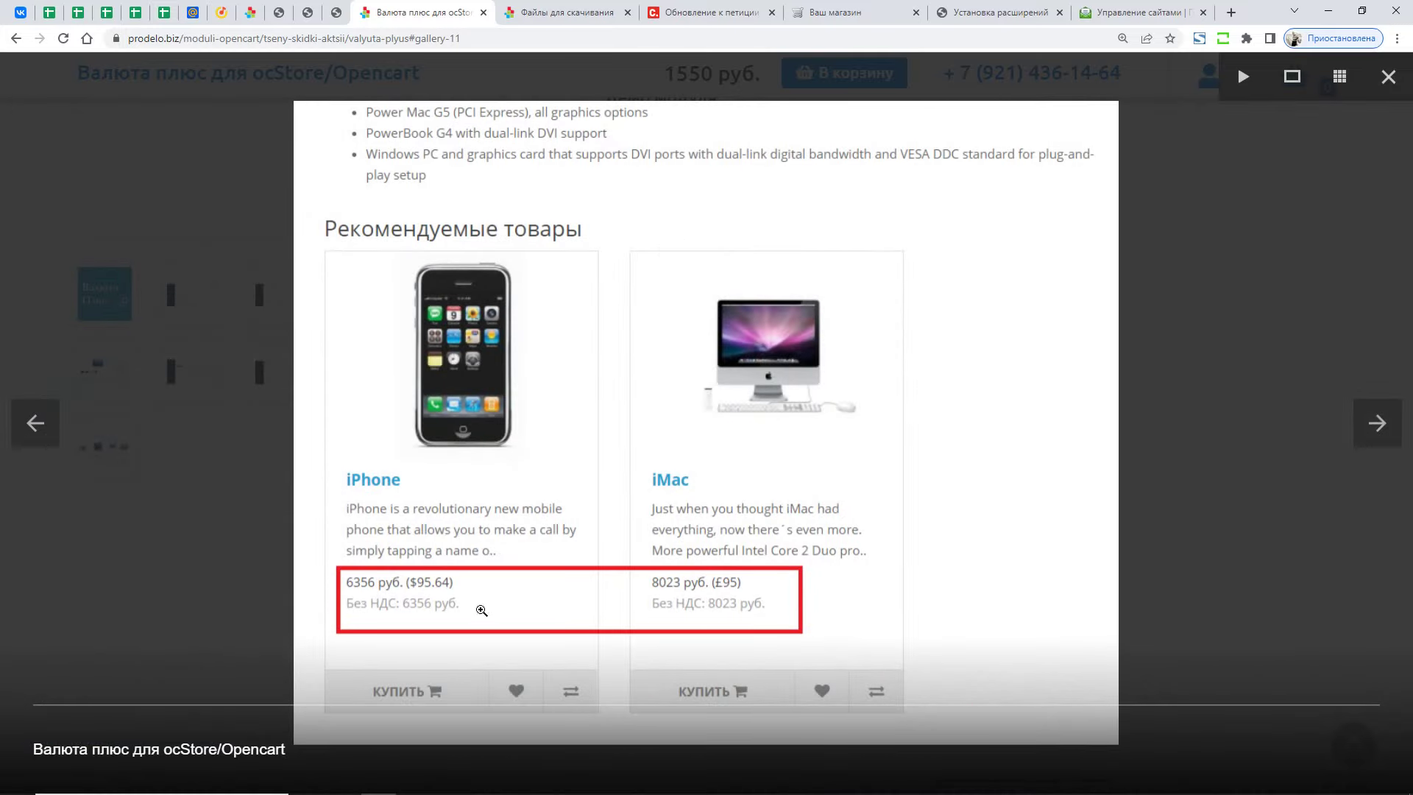
left_click(1371, 427)
left_click(1377, 427)
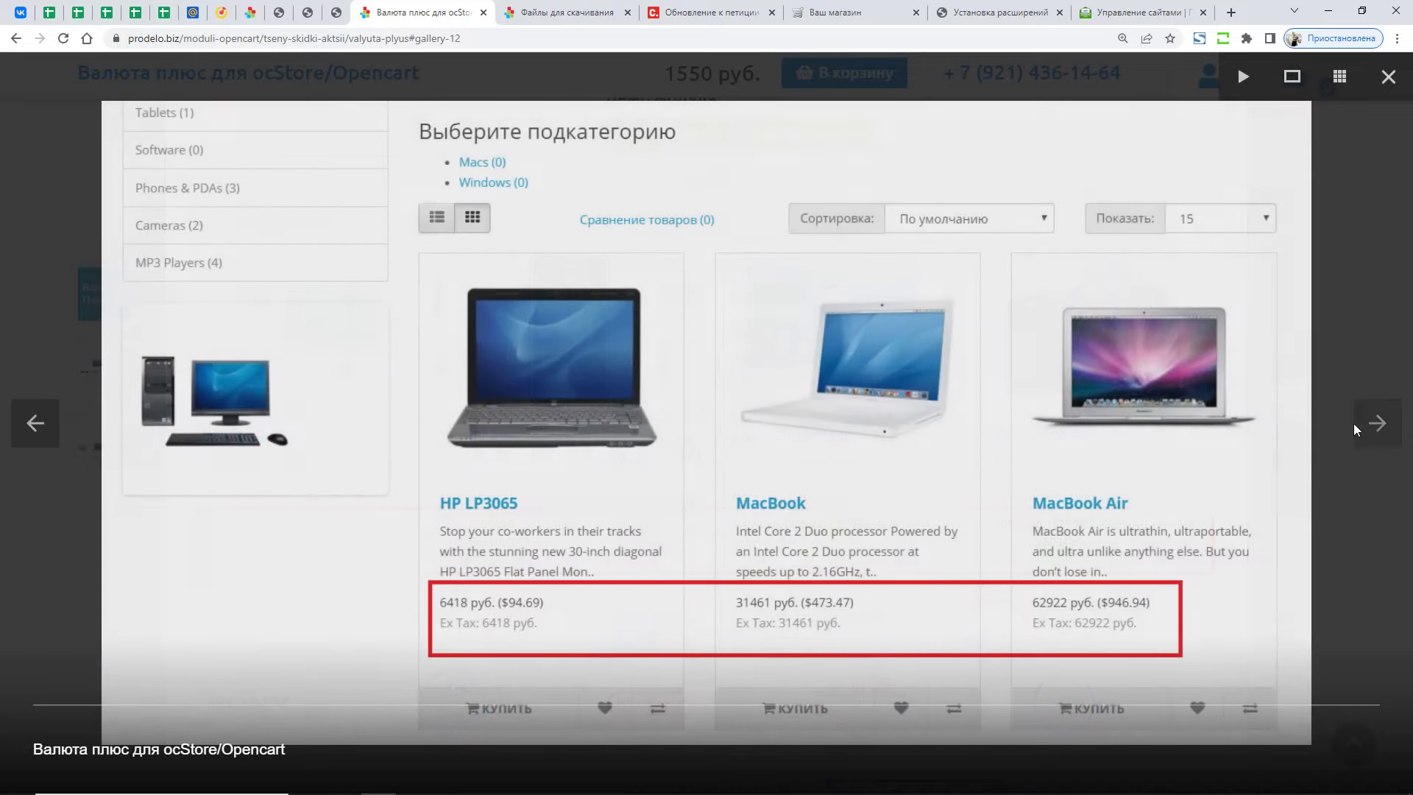
left_click(1389, 77)
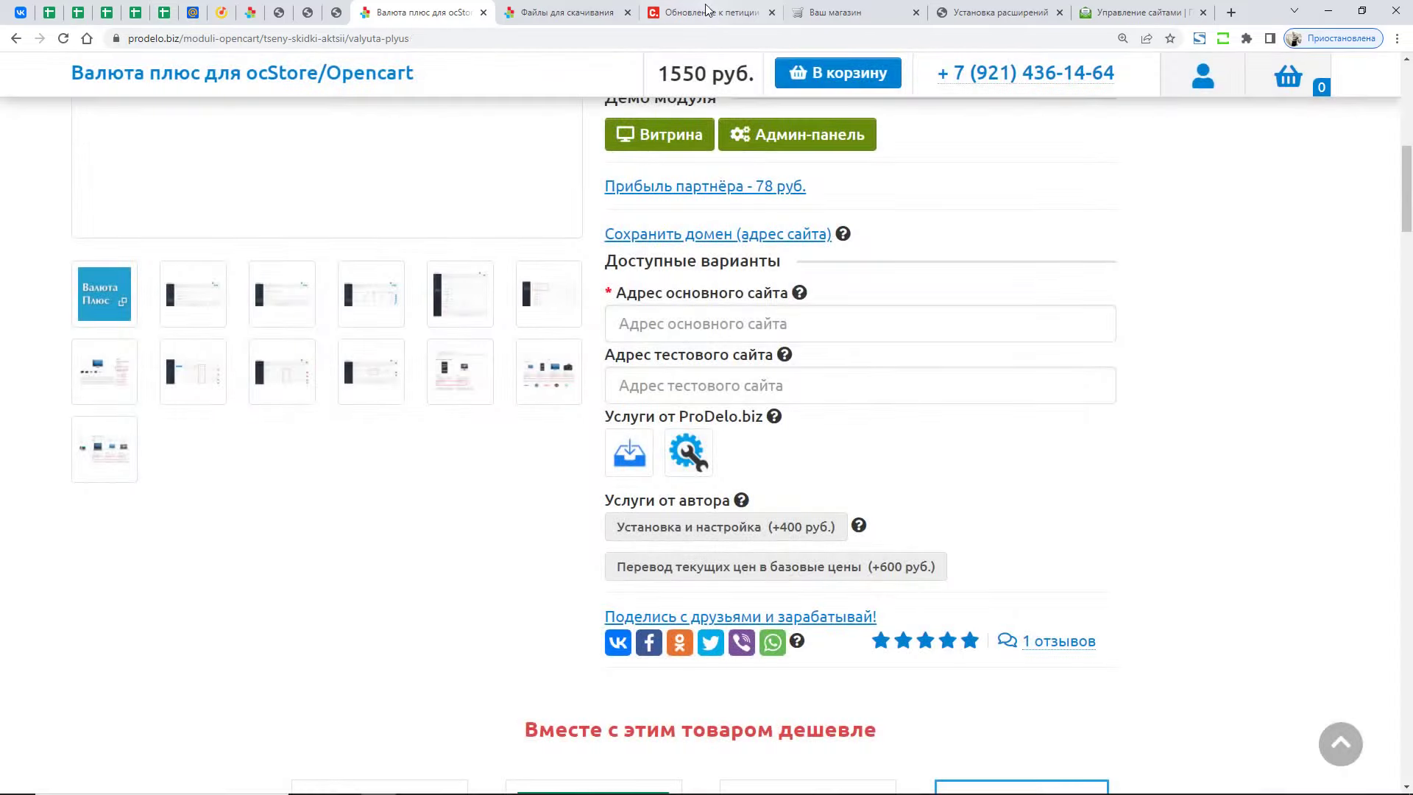
- Return to the Установка расширений page, view the two ocmod archives in the local xml folder in File Explorer, and go back to Chrome
left_click(838, 12)
left_click(973, 7)
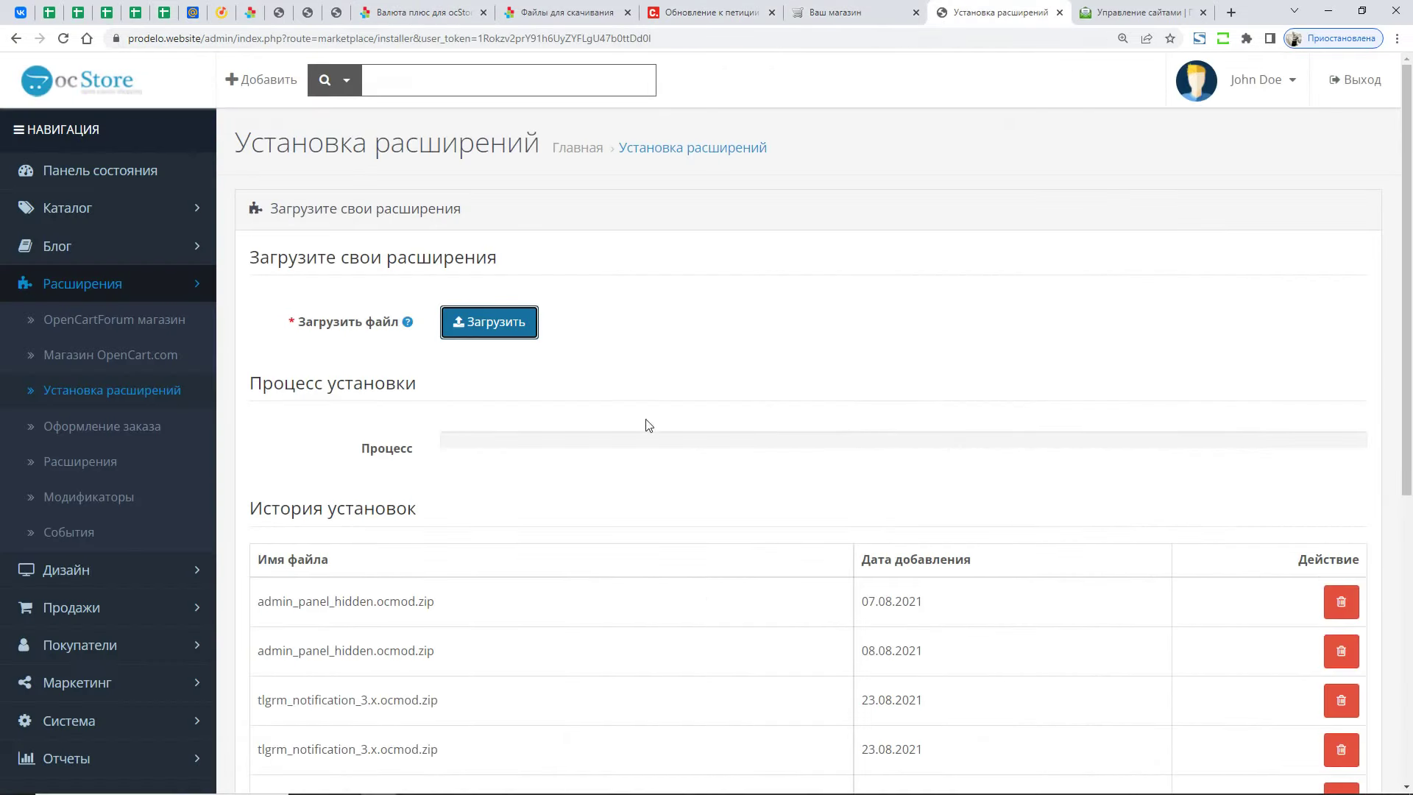
mouse_move(307, 782)
left_click(265, 708)
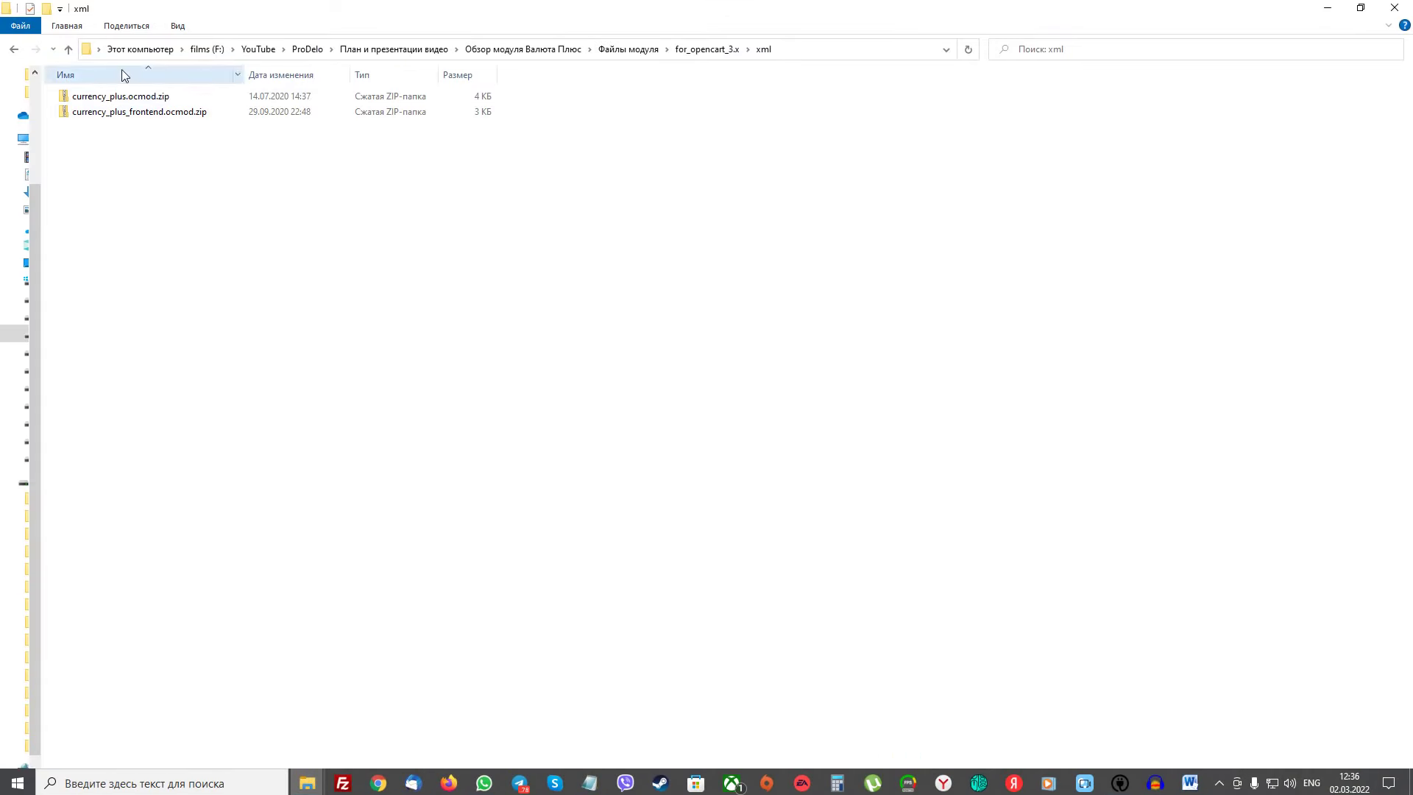
left_click(378, 782)
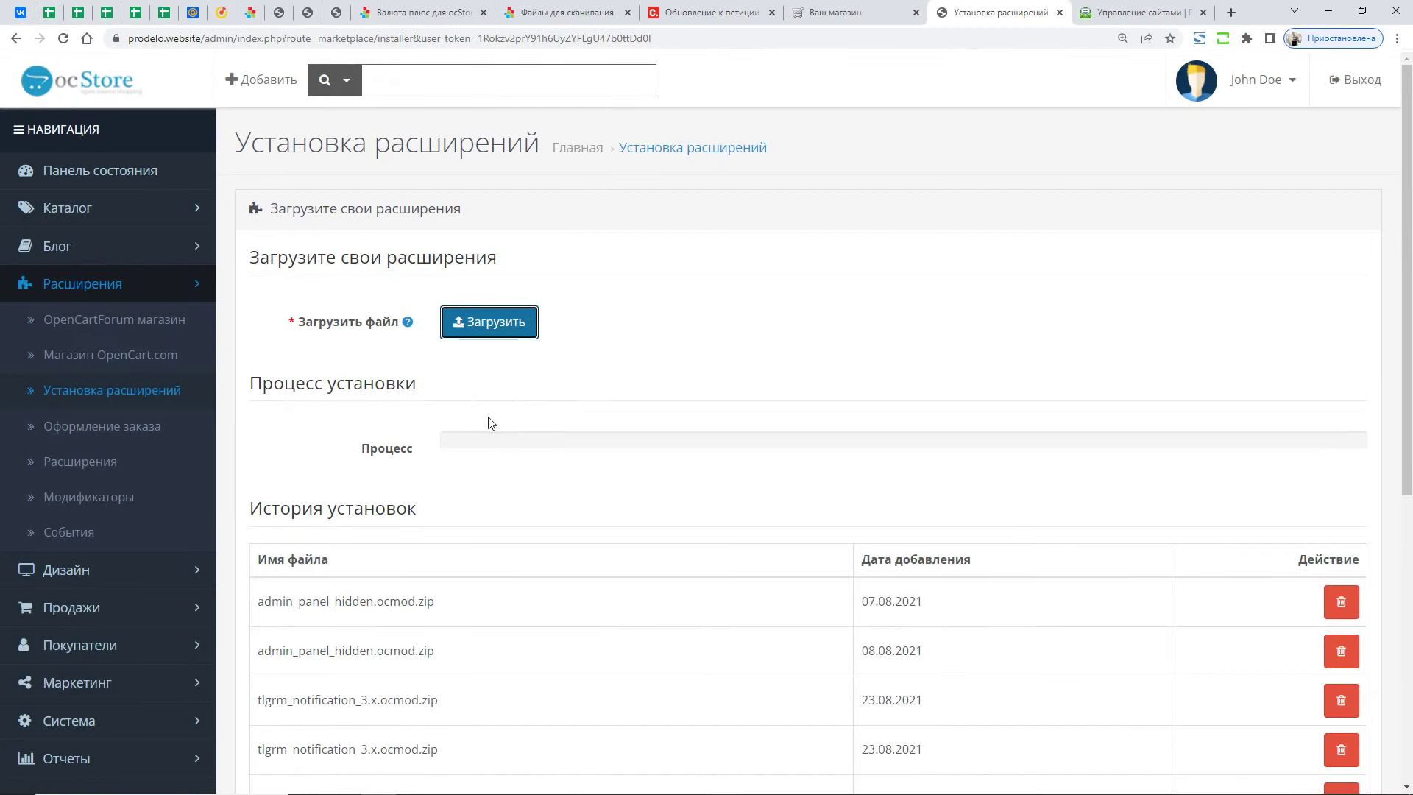
- Open the Модификаторы page in the store admin, and return to item 6 on access rights in the Notepad instructions
left_click(90, 497)
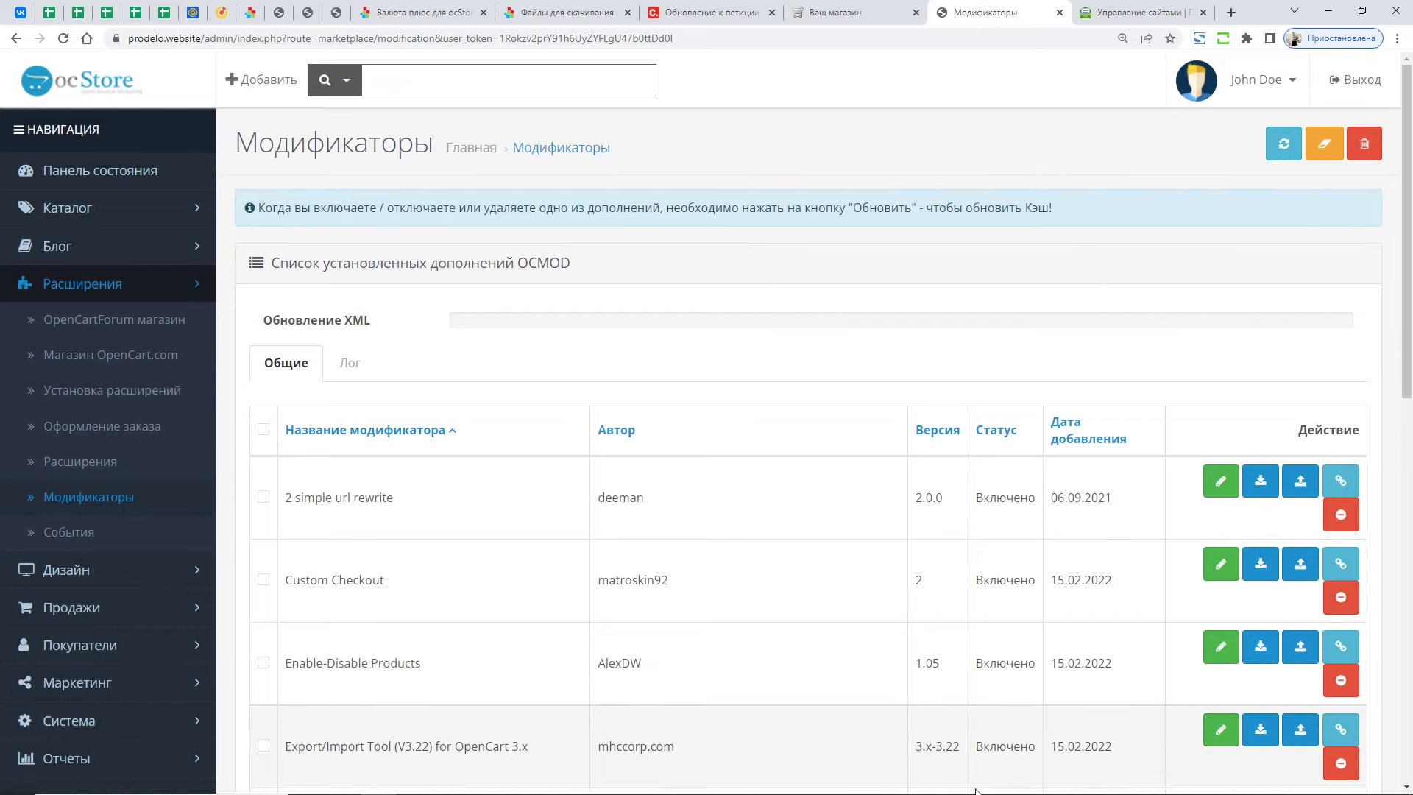
left_click(1175, 780)
left_click(179, 359)
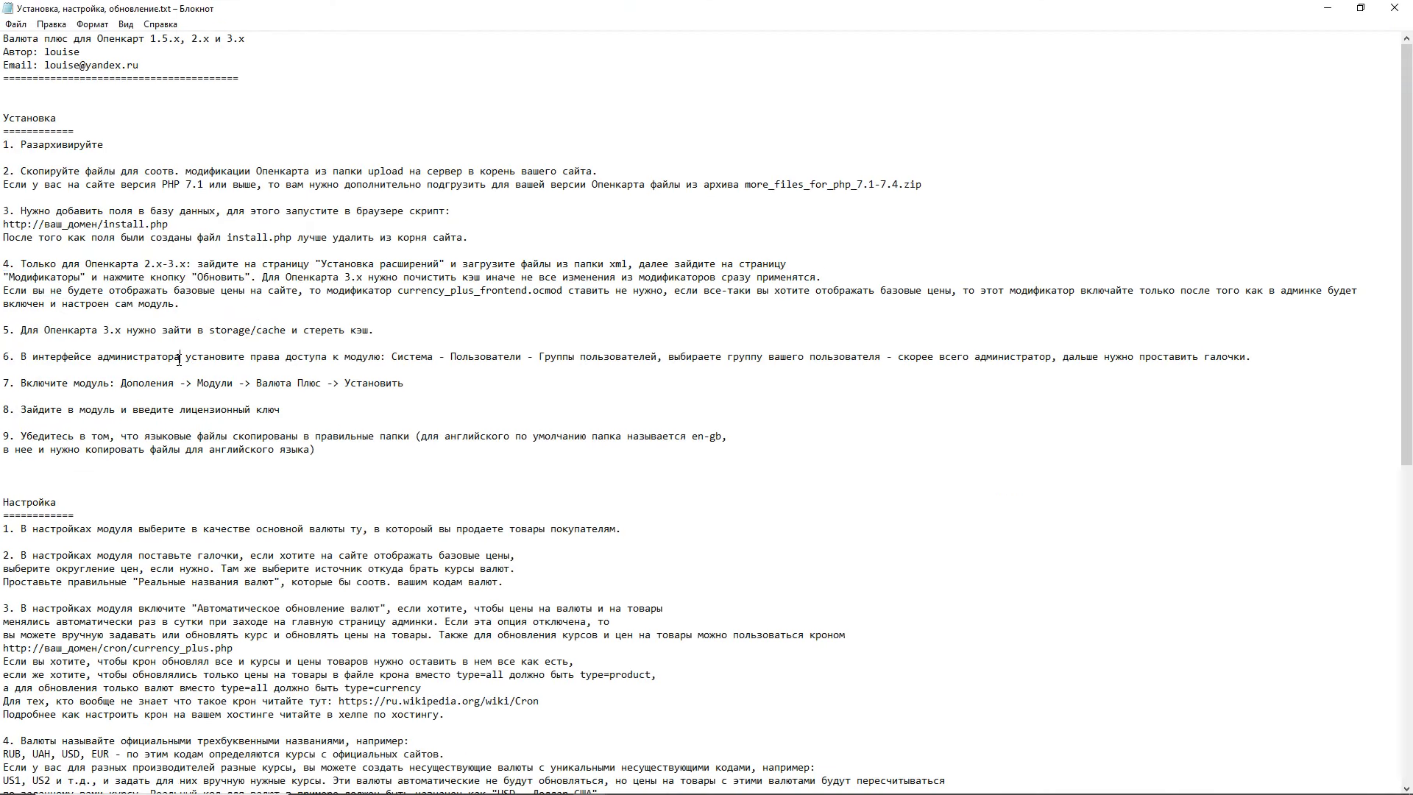
- Review item 5 of the Notepad instructions about erasing the cache in storage/cache, and switch to Chrome
left_click_drag(19, 331, 374, 331)
left_click(237, 342)
left_click_drag(197, 332, 383, 332)
left_click(416, 780)
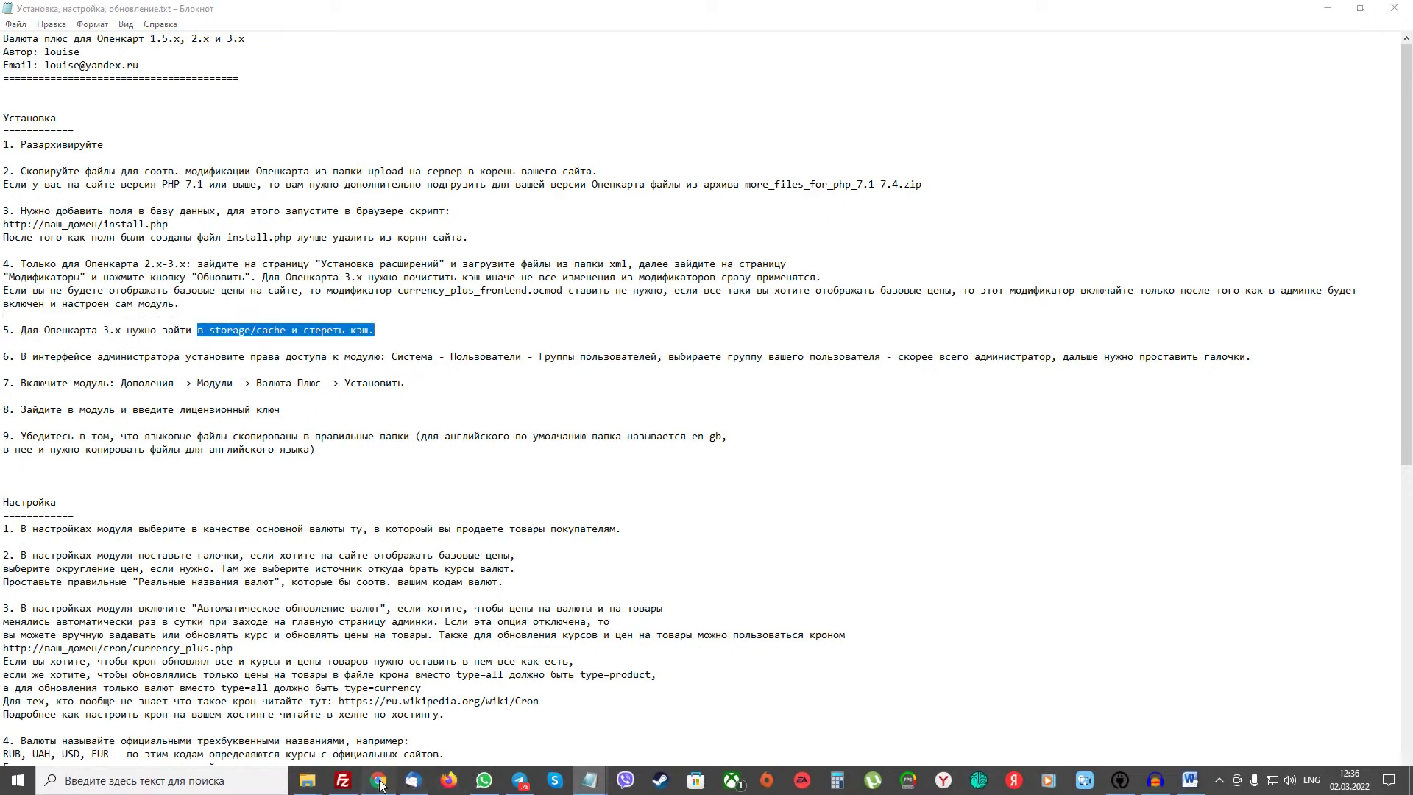
- Open the developer settings from the store's Панель состояния, locate the Весь кэш refresh option, and close the dialog
left_click(132, 170)
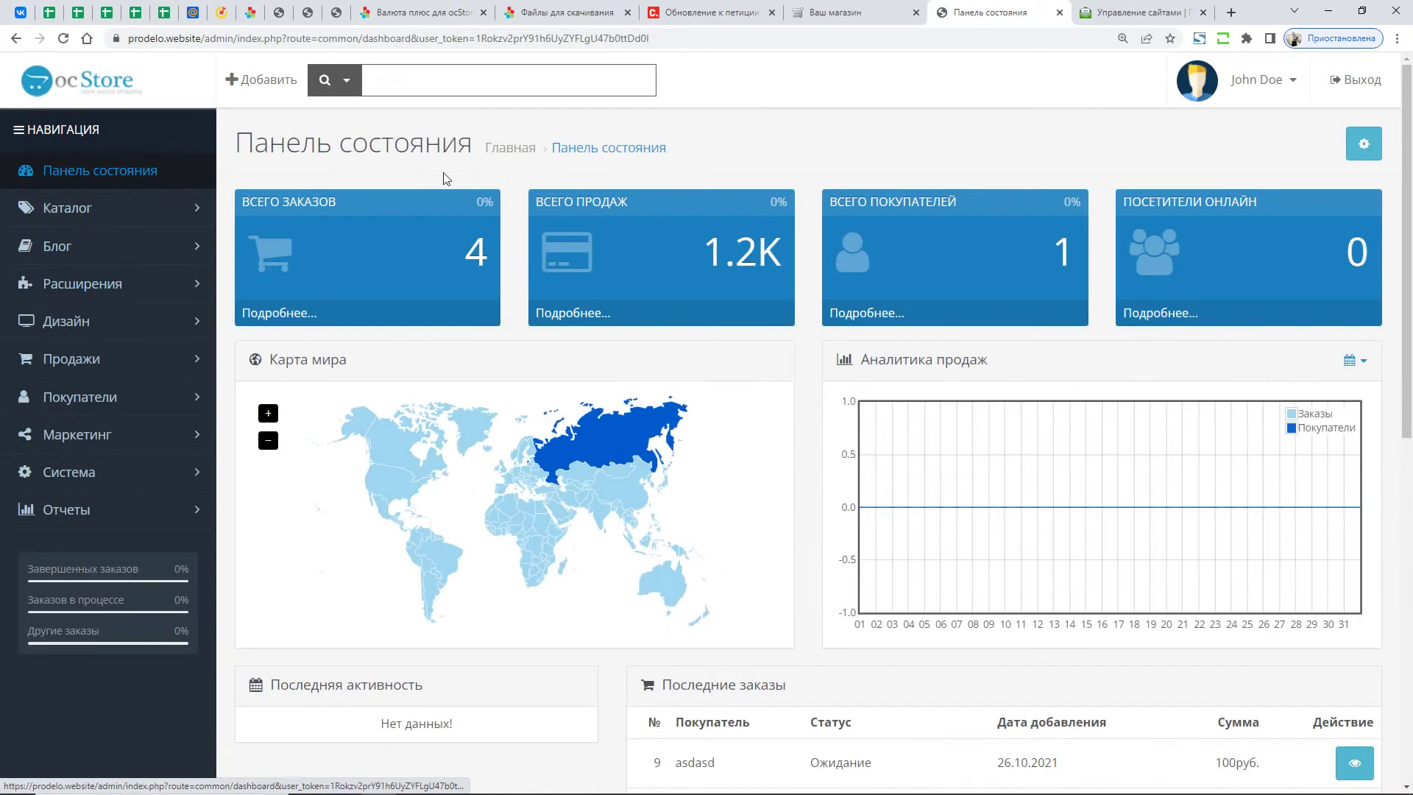
left_click(1363, 144)
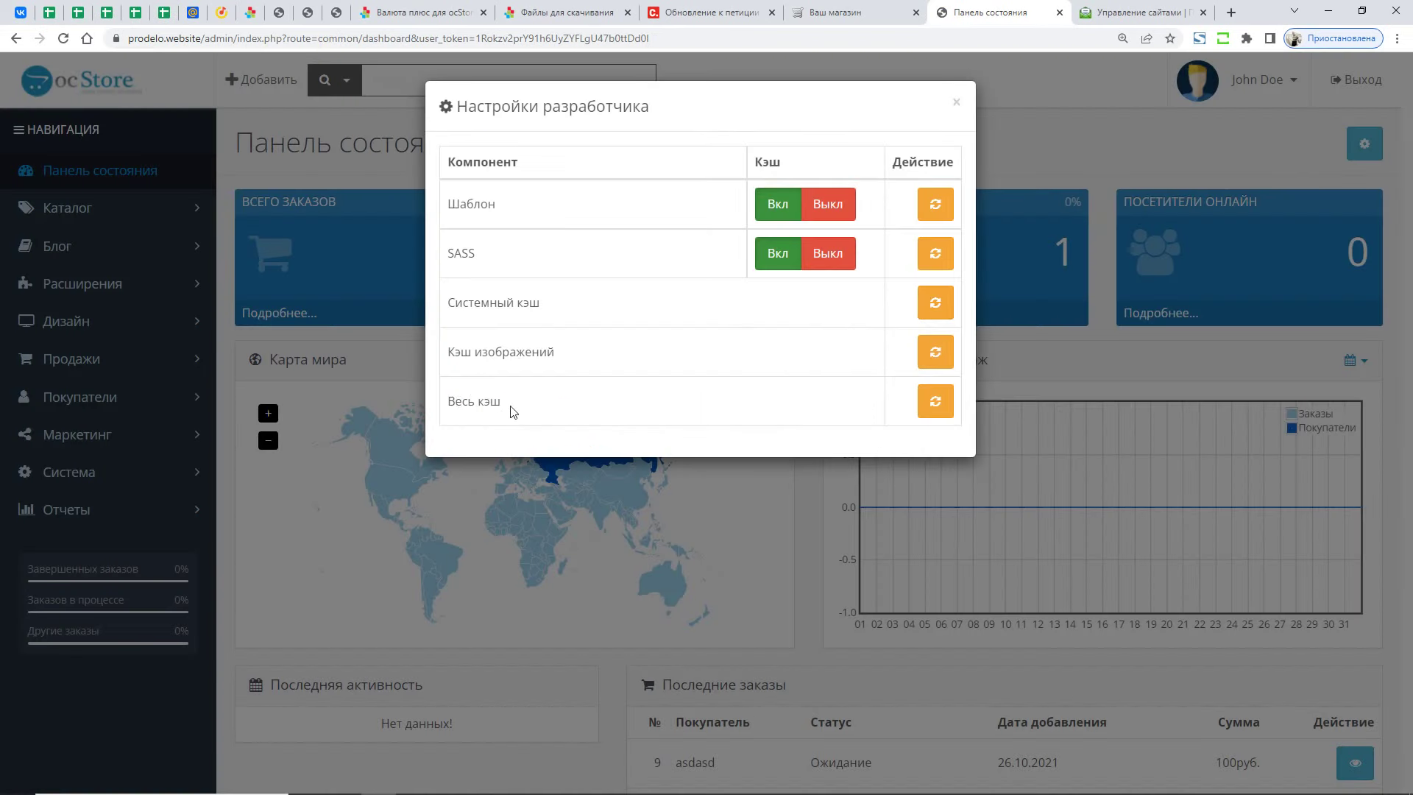
left_click_drag(552, 410, 442, 401)
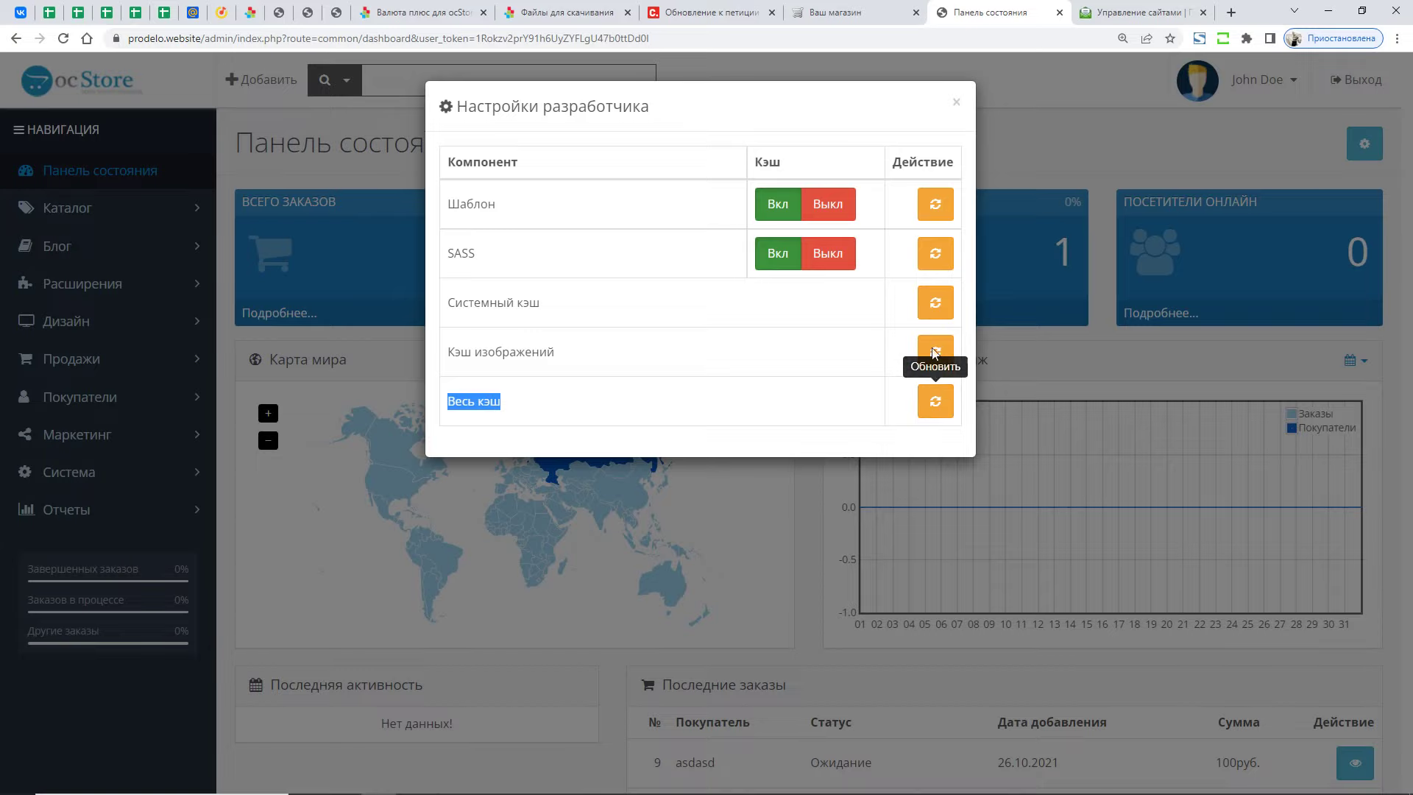
left_click(956, 102)
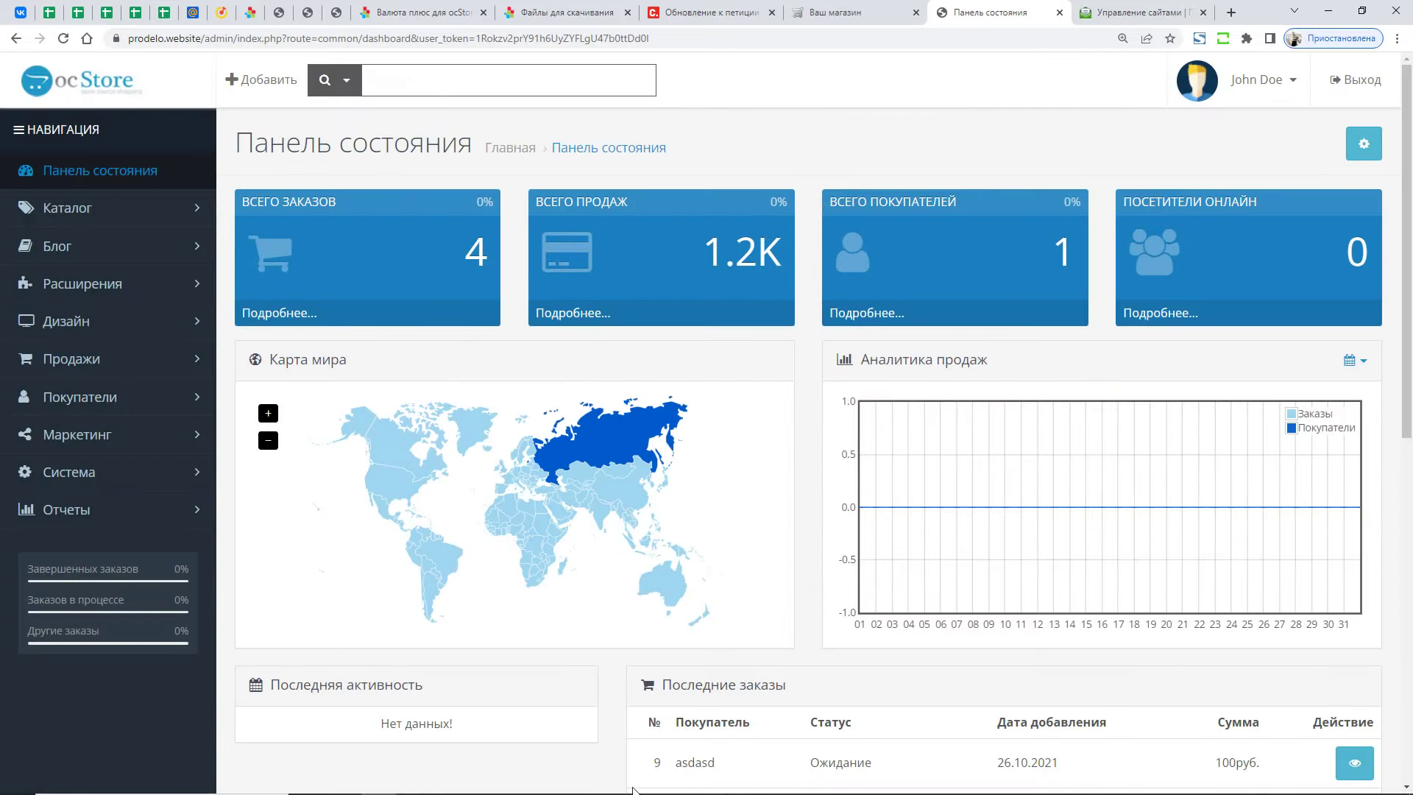
- Return to Notepad, review items 6 and 7 on access rights and enabling the module, and switch back to Chrome
mouse_move(589, 780)
left_click(595, 718)
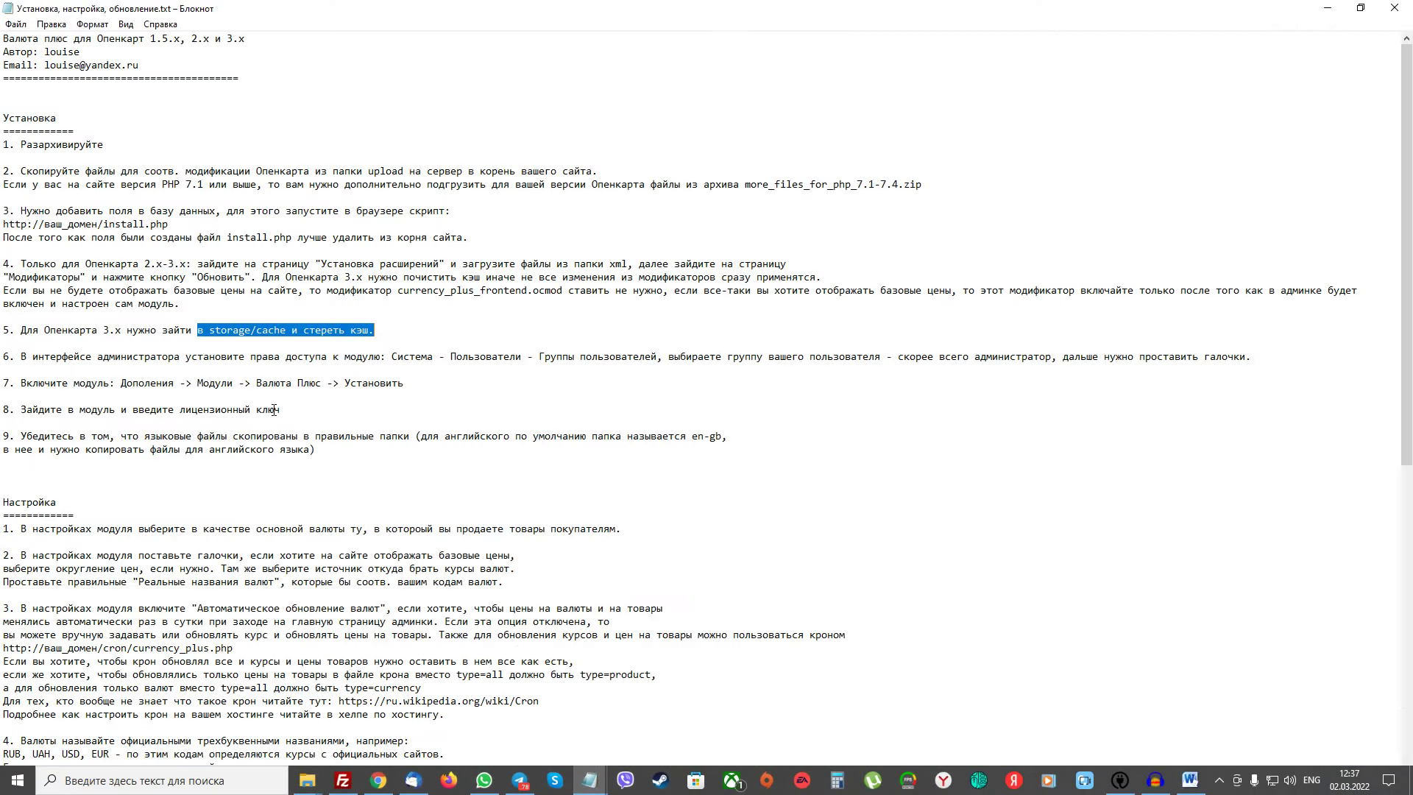
left_click_drag(79, 356, 412, 384)
left_click(412, 385)
left_click(378, 780)
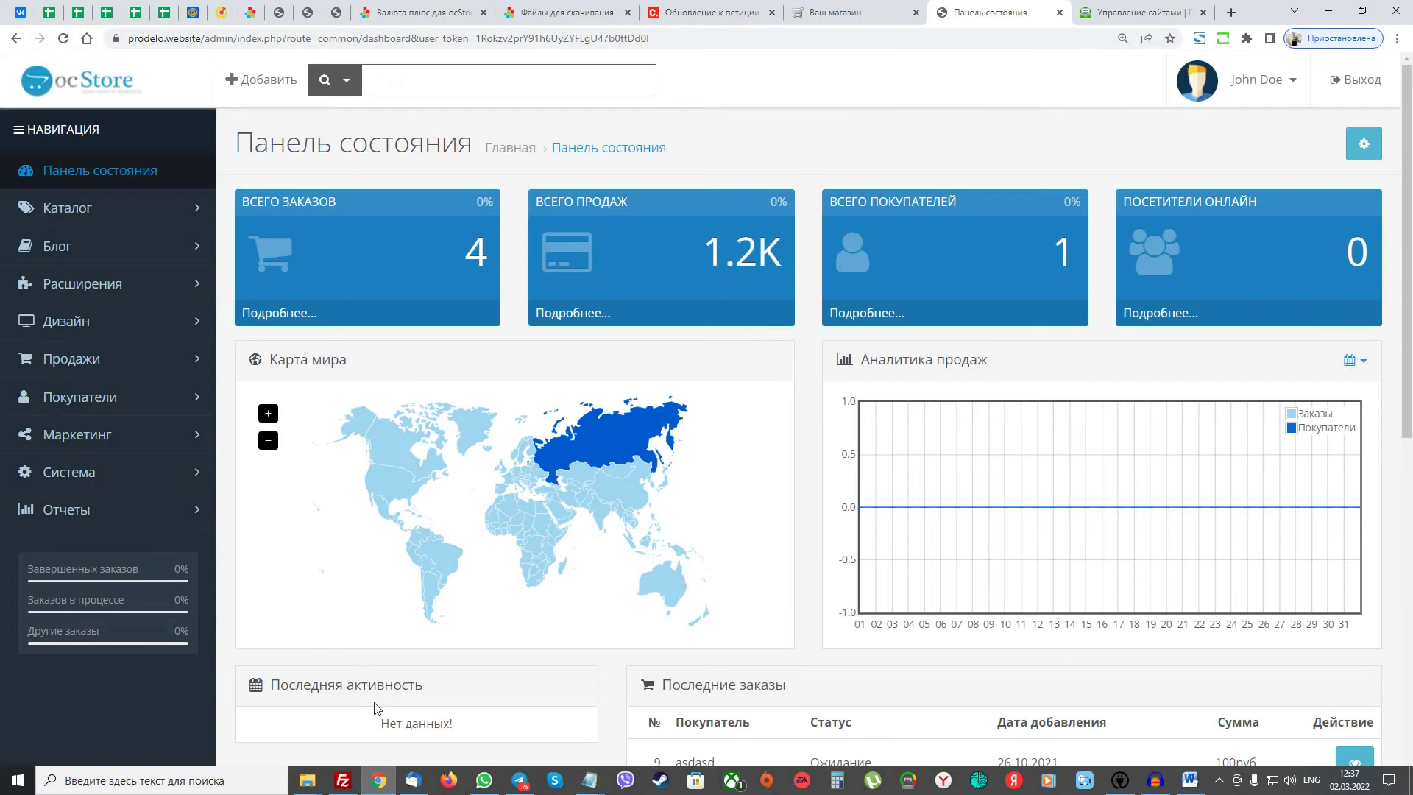
- Open the Группы пользователей page in the store admin and open the Administrator group for editing
left_click(69, 471)
left_click(85, 543)
left_click(117, 622)
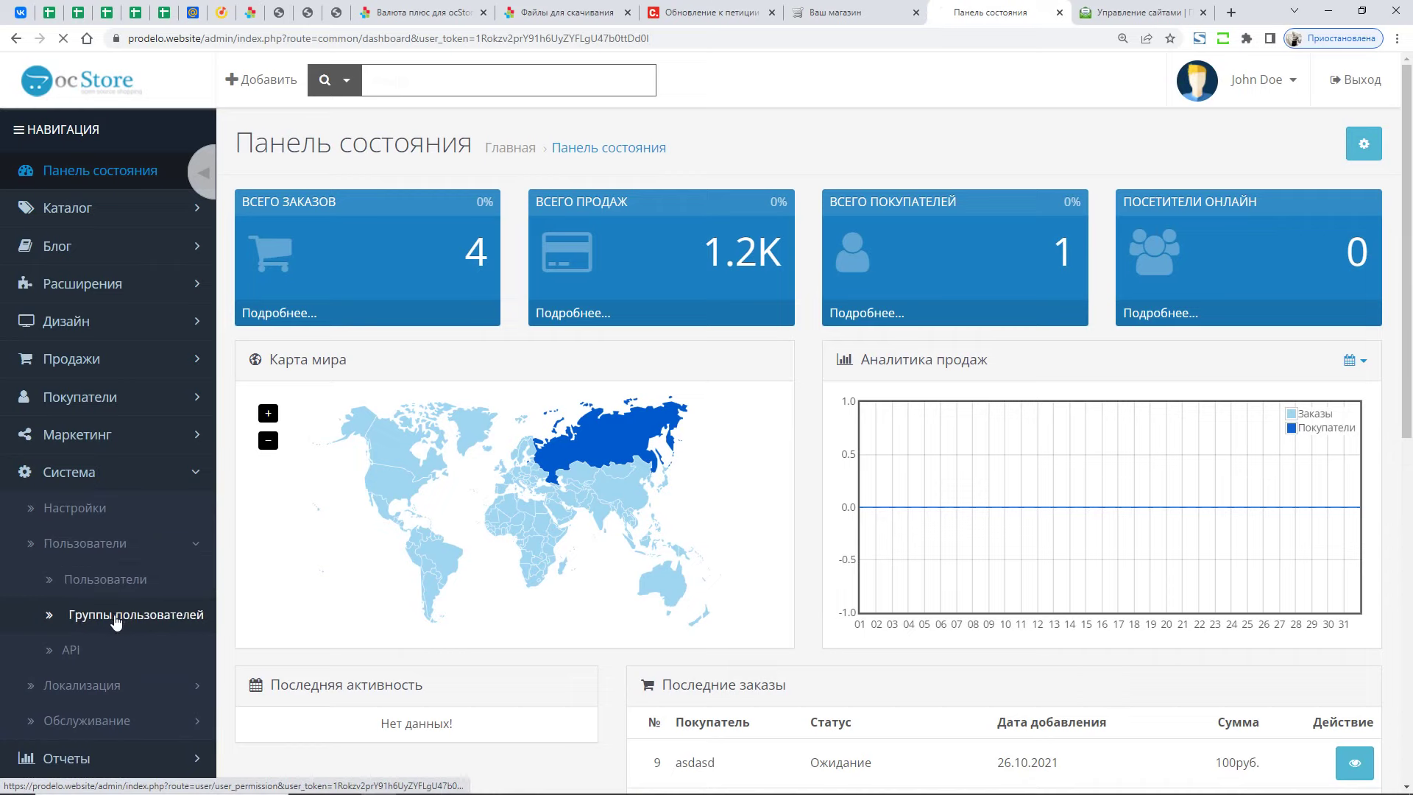
double_click(283, 304)
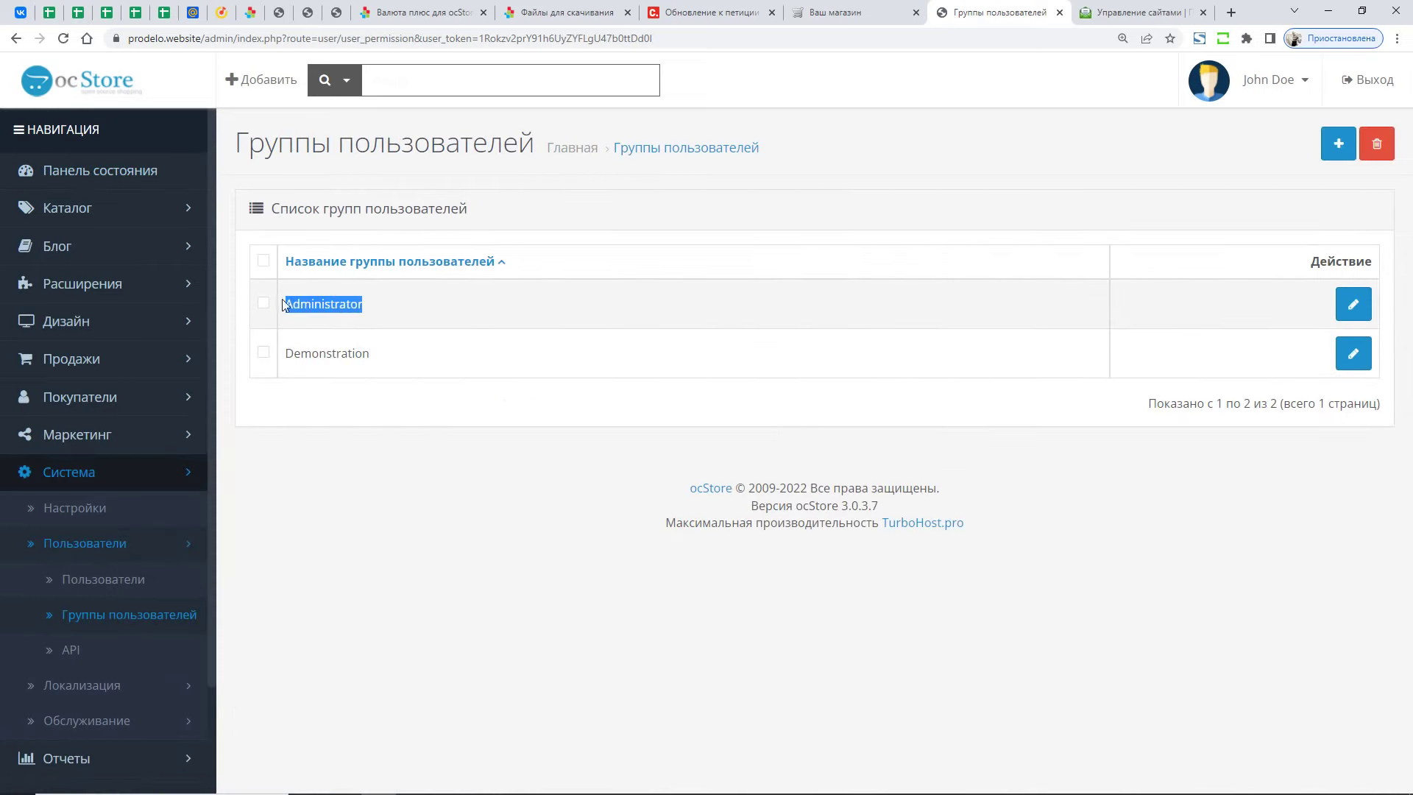
left_click(1353, 304)
scroll(432, 448, "down", 1)
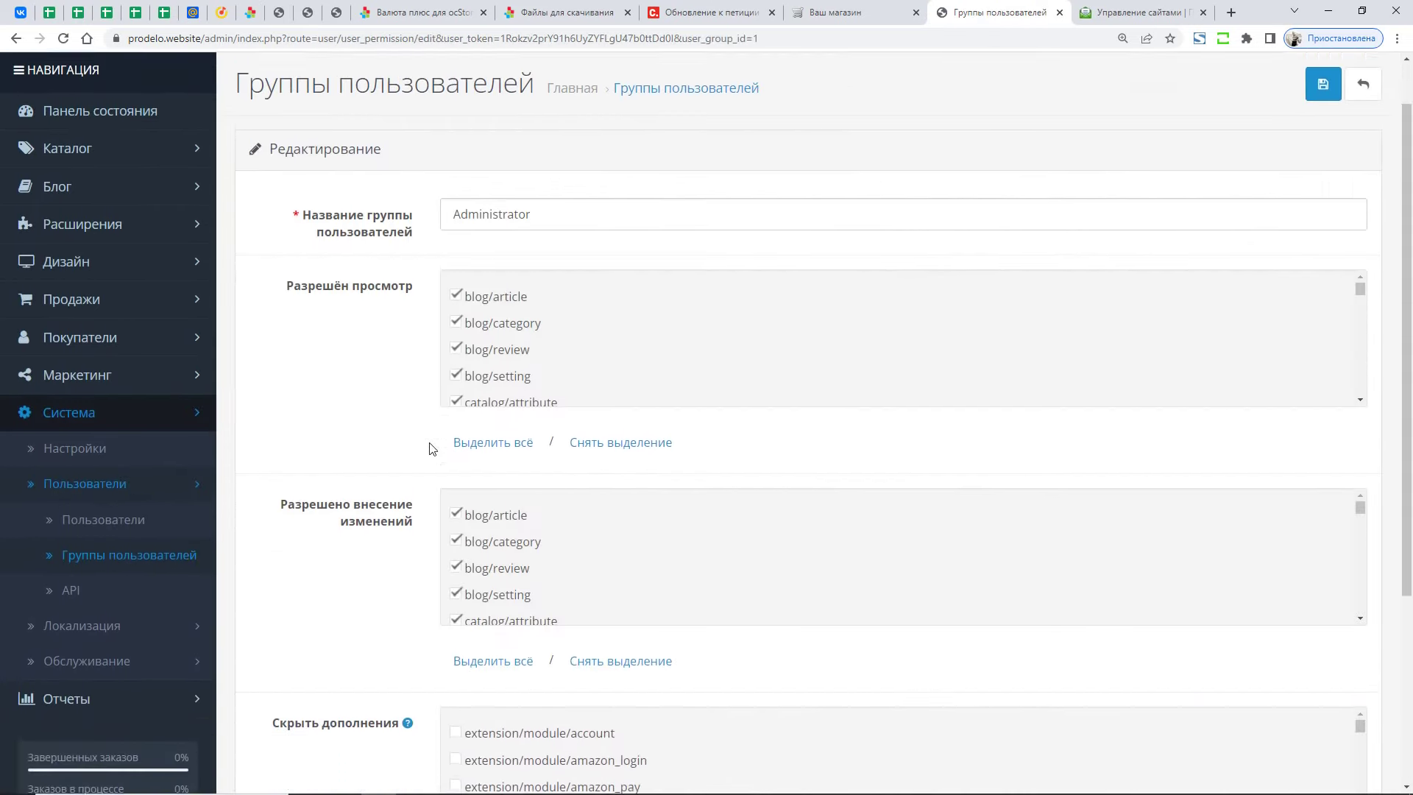
scroll(432, 448, "down", 1)
scroll(339, 409, "up", 1)
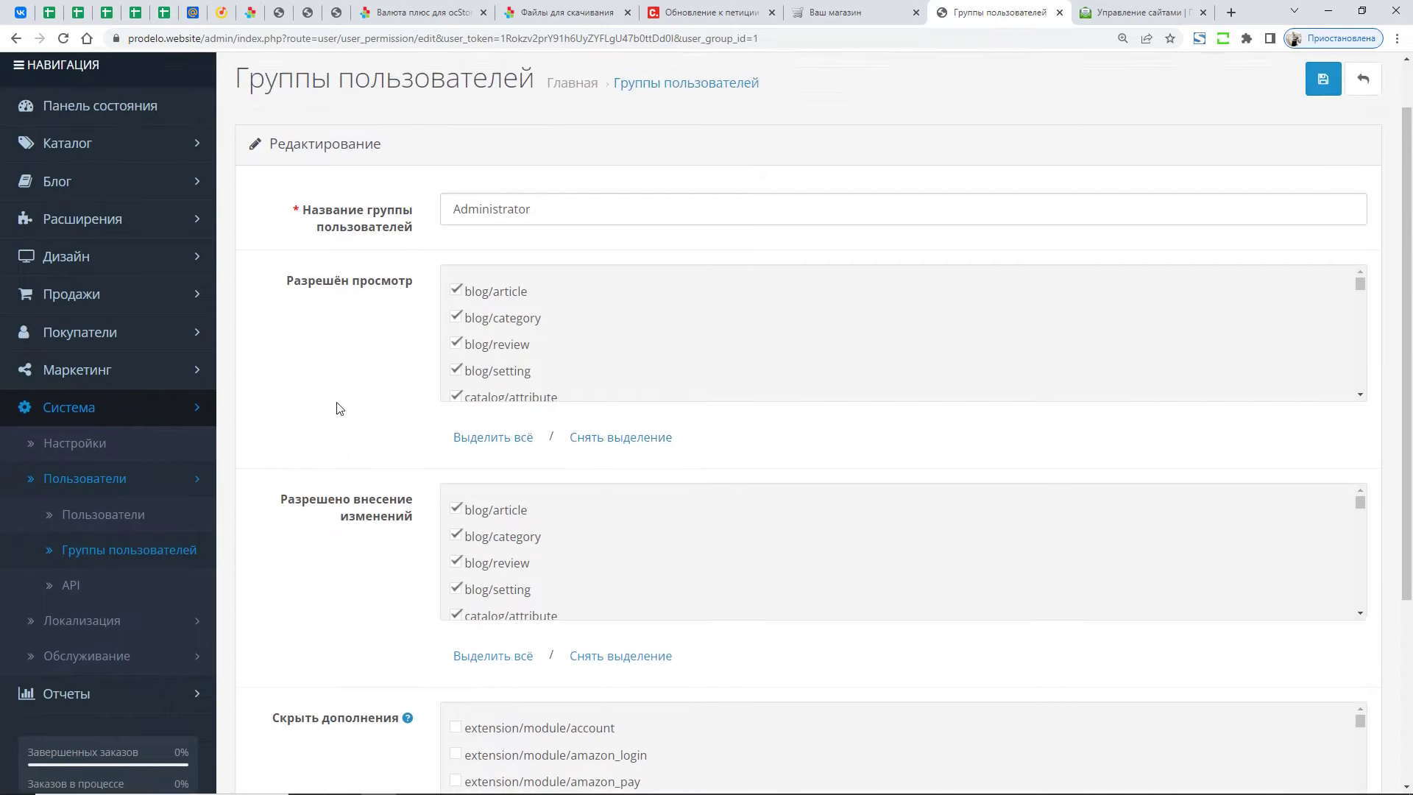
- Select all entries under both Разрешён просмотр and Разрешено внесение изменений for the Administrator group
left_click(622, 479)
left_click(493, 479)
scroll(615, 613, "down", 1)
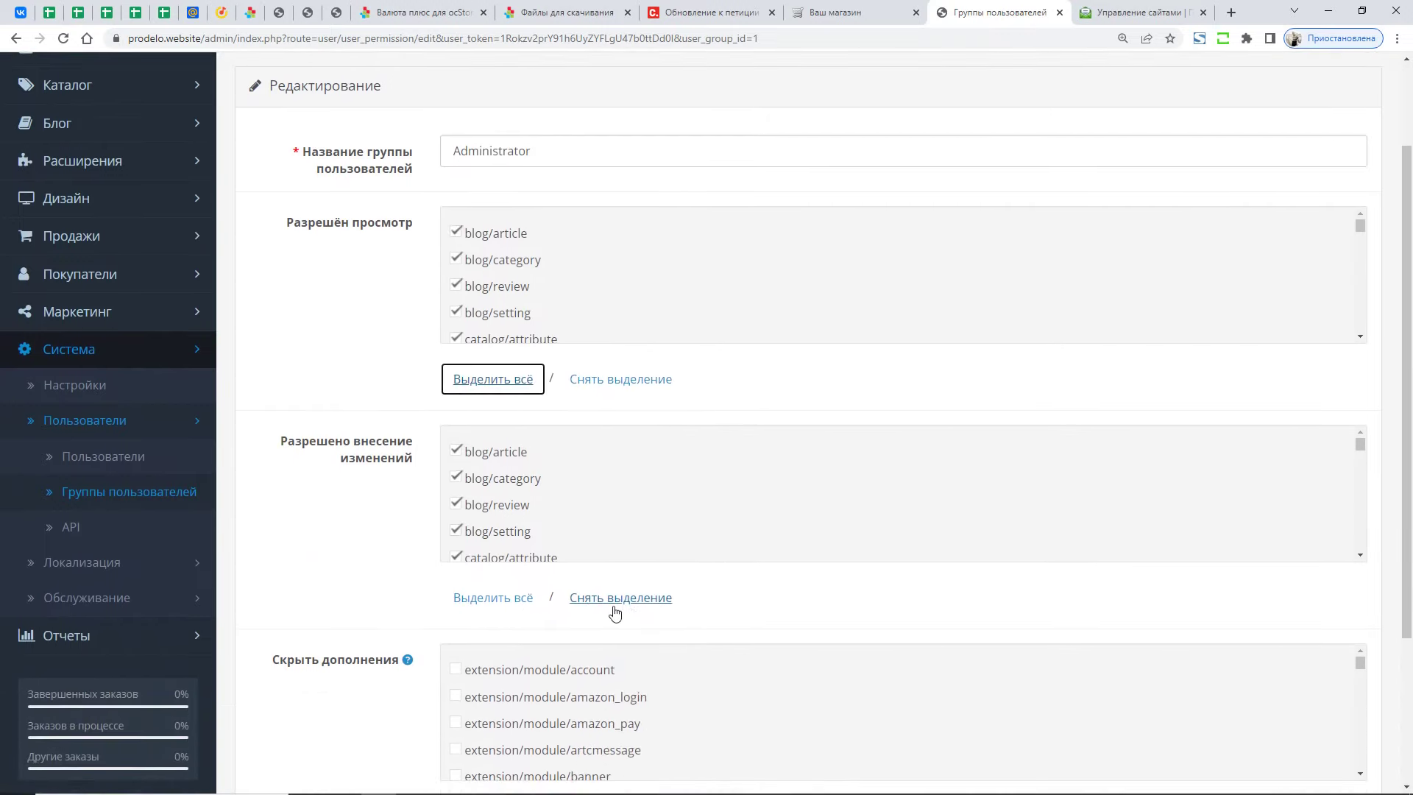
left_click(615, 612)
left_click(495, 599)
- Check the two permission sections and the Скрыть дополнения list, and save the Administrator group
scroll(309, 464, "up", 1)
left_click_drag(286, 298, 418, 298)
left_click_drag(281, 514, 415, 541)
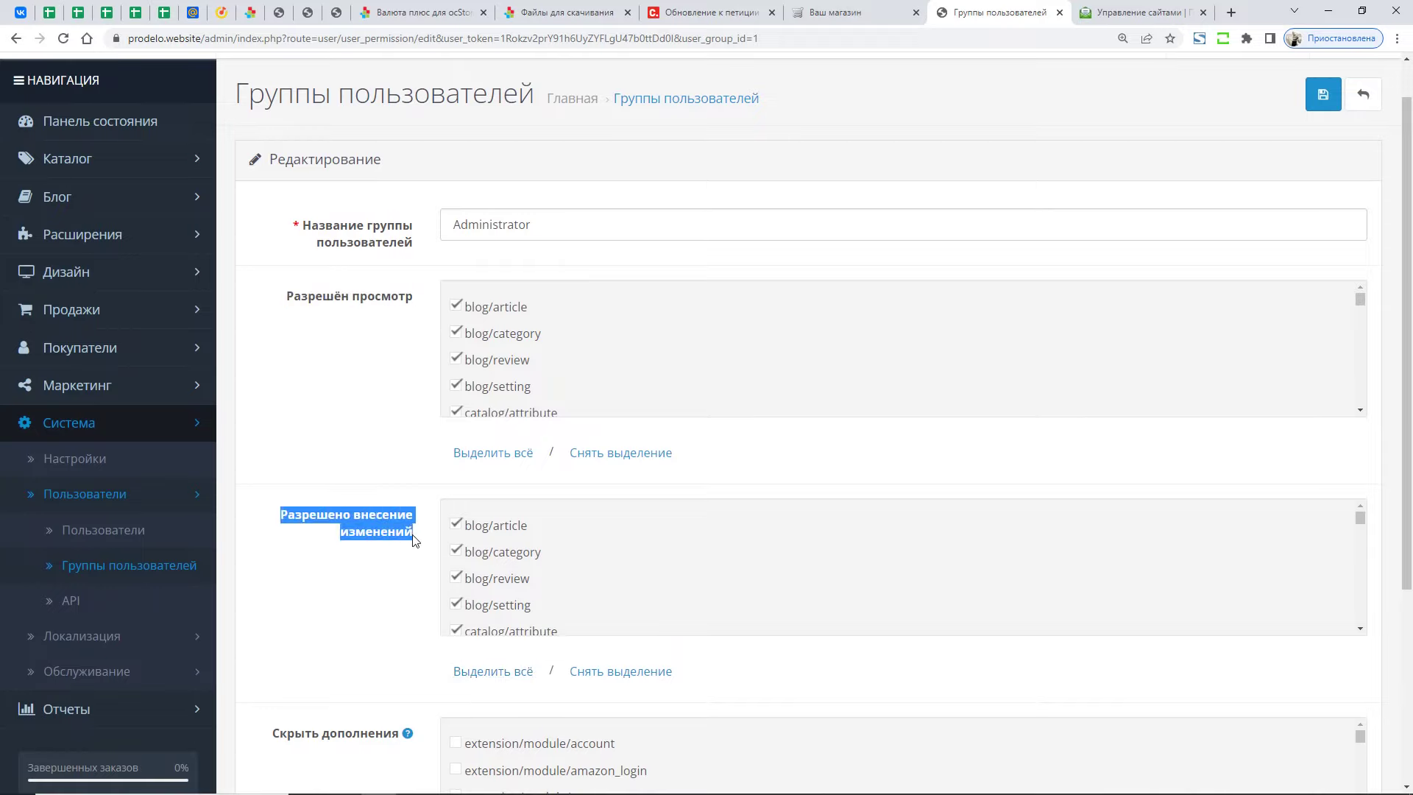
left_click(382, 586)
scroll(360, 449, "down", 2)
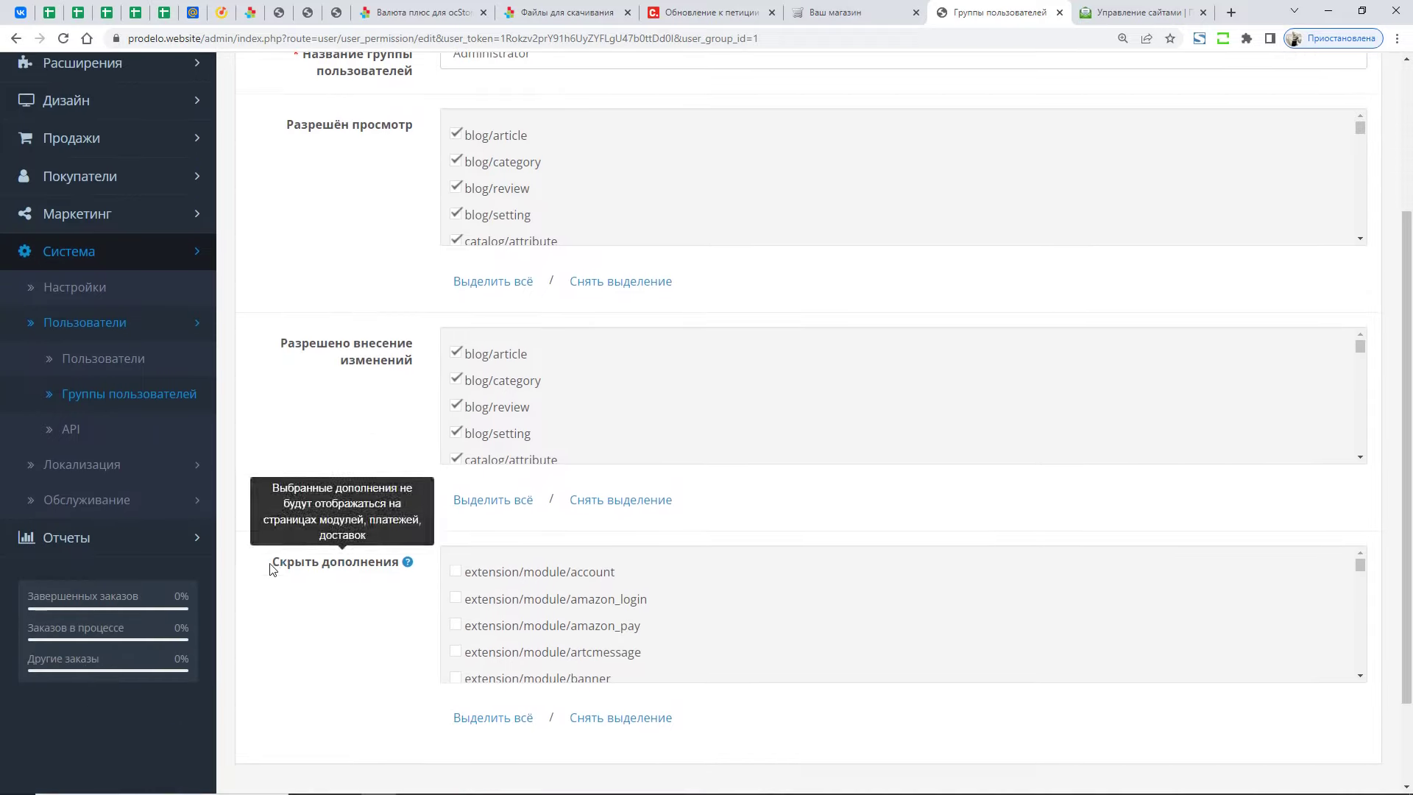
left_click_drag(272, 563, 401, 573)
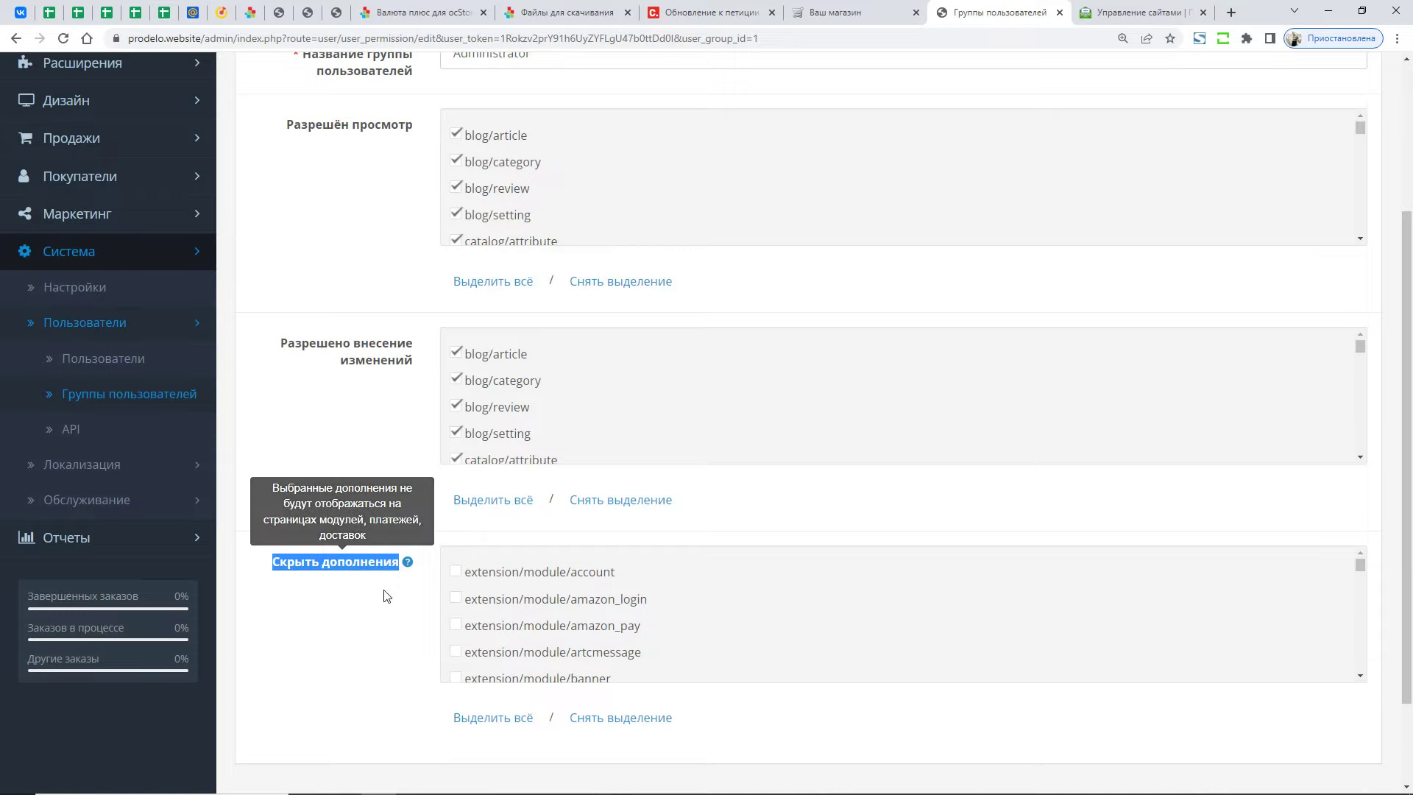
left_click(385, 593)
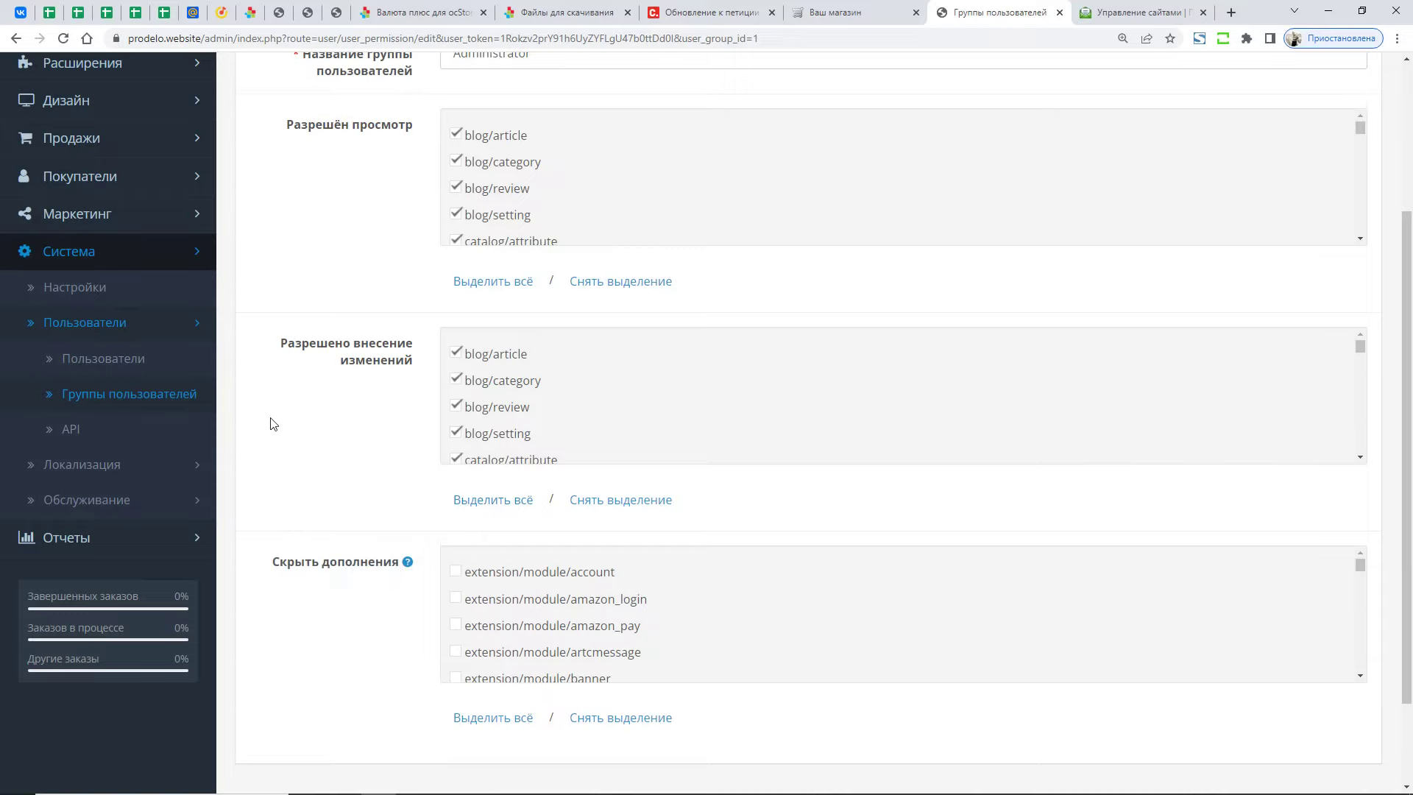
scroll(273, 424, "up", 3)
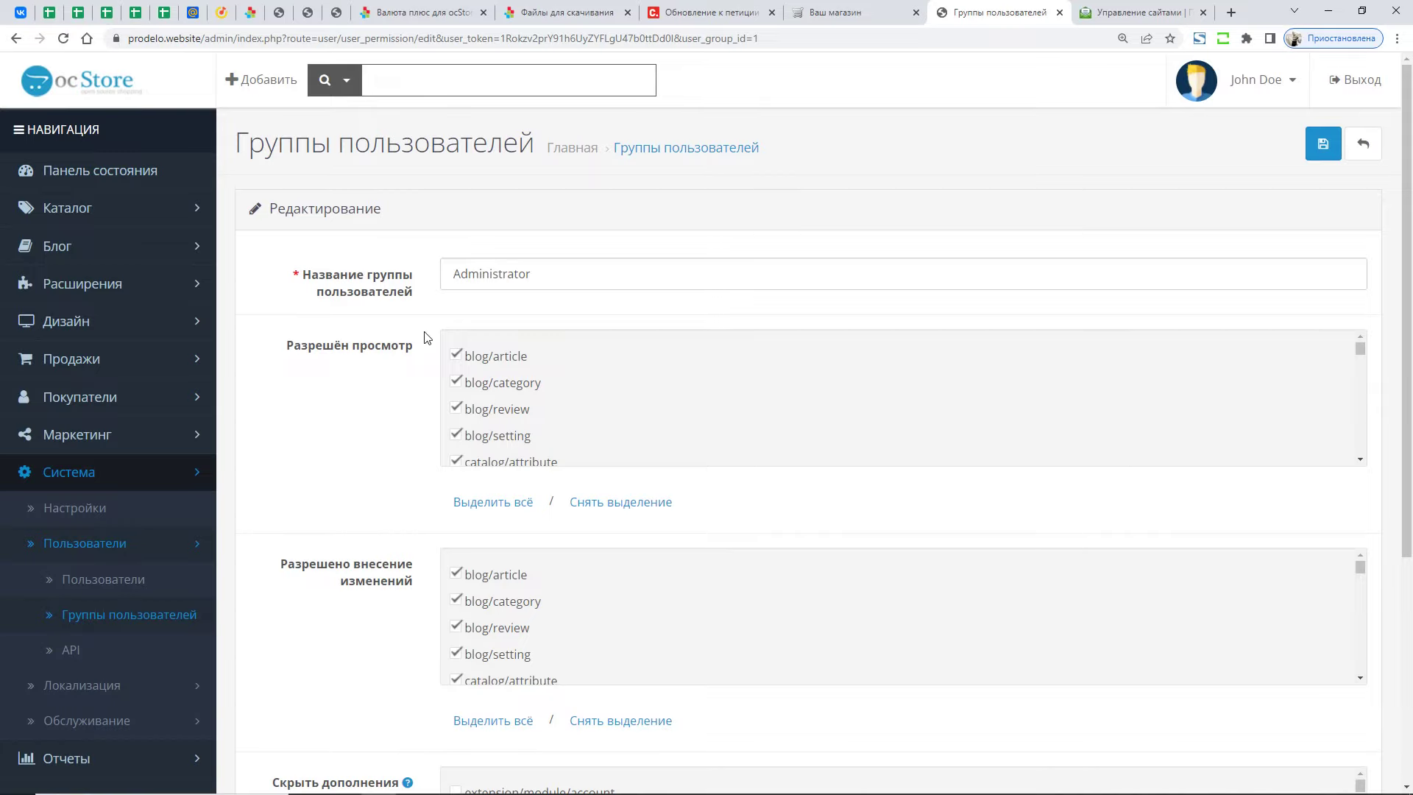
left_click(1321, 151)
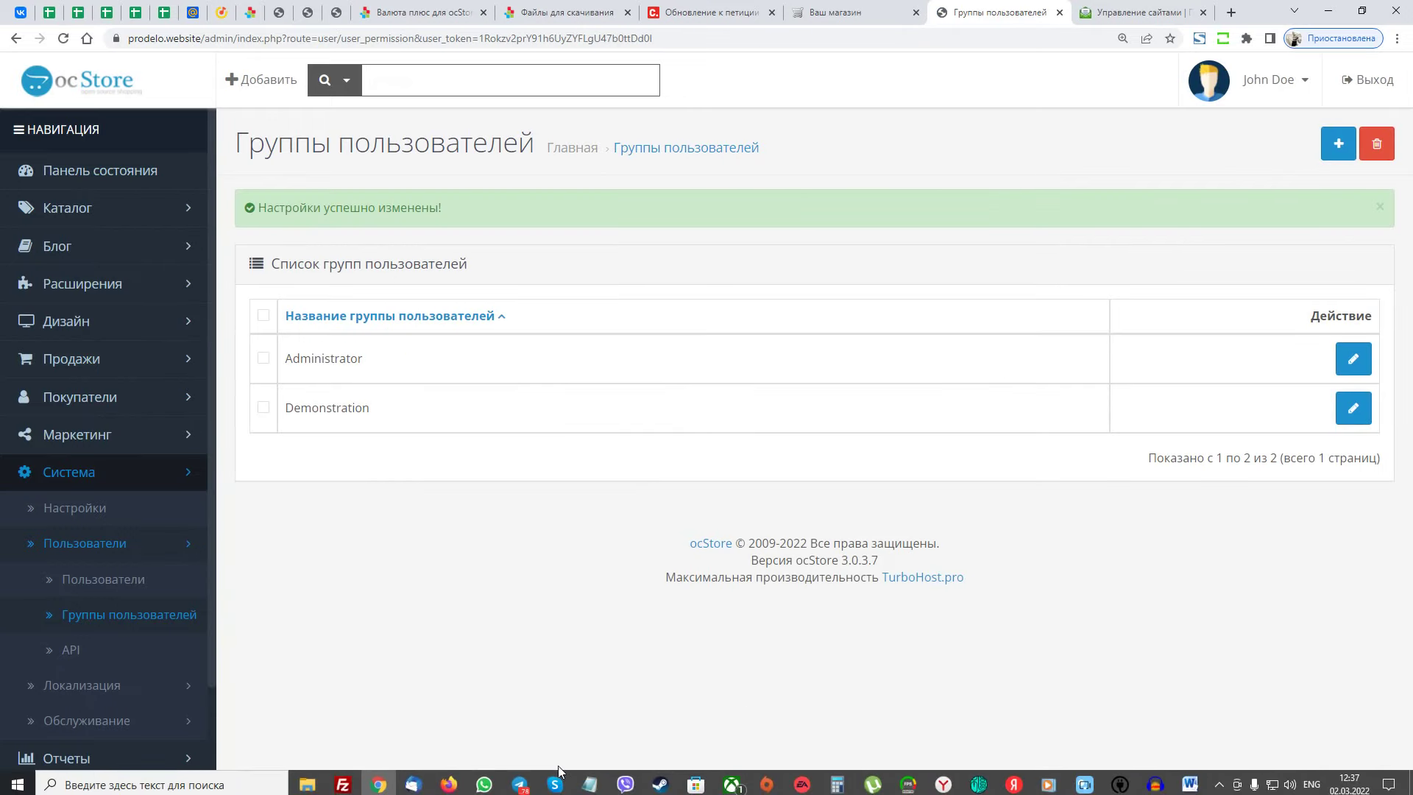
- Check item 7 of the Notepad instructions, and open the Расширения page with the module list in the store admin
mouse_move(588, 780)
left_click(589, 699)
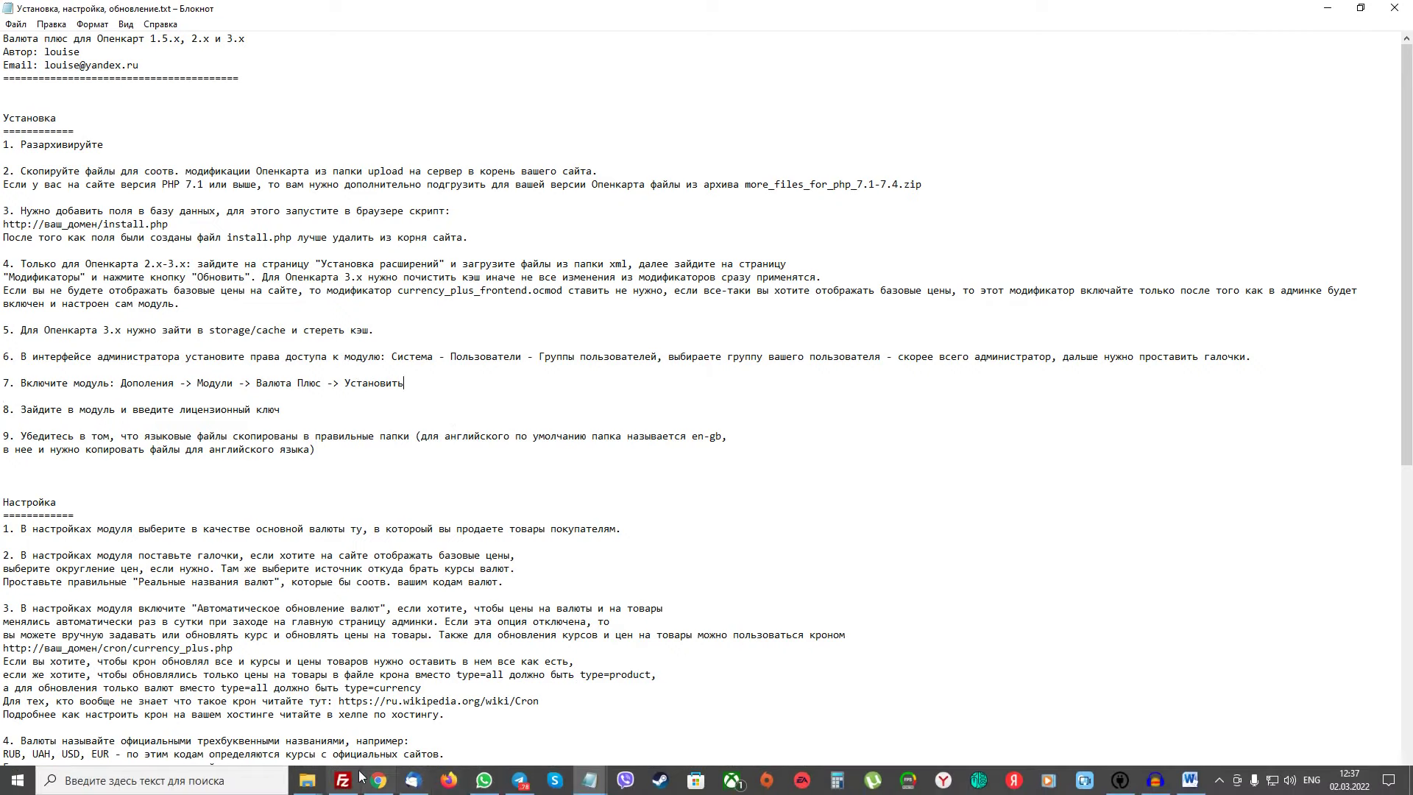
left_click(343, 780)
left_click(111, 295)
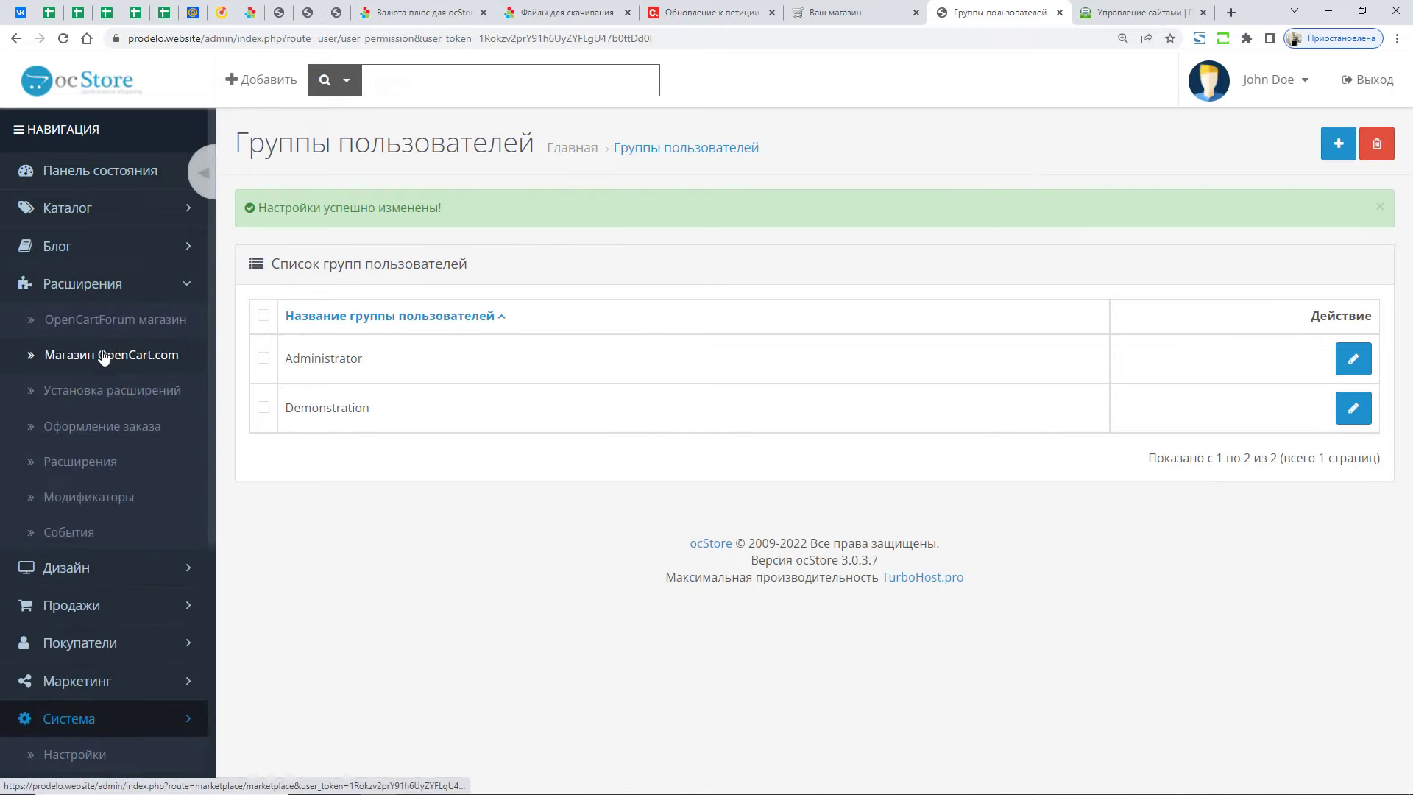
left_click(80, 462)
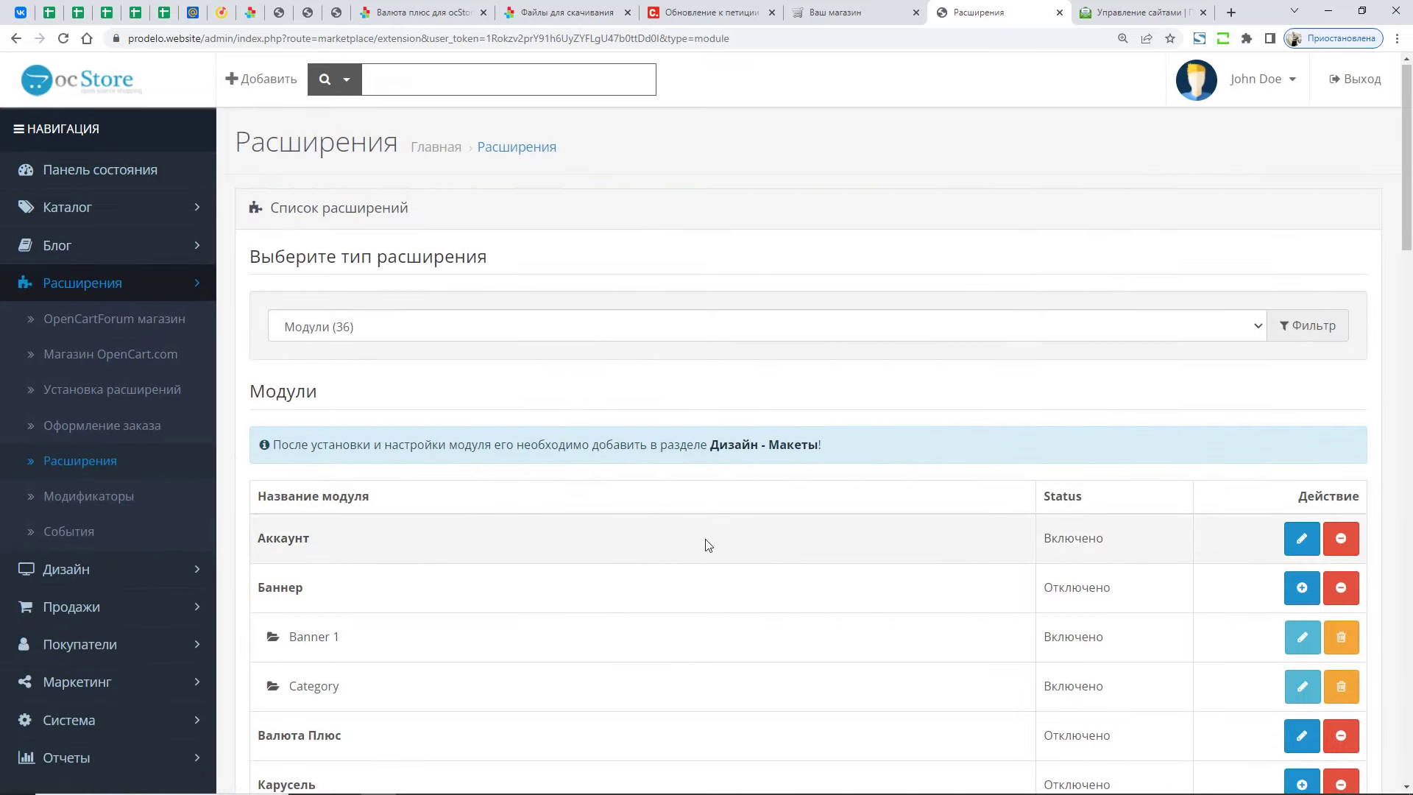
- Look through the module list for Валюта Плюс and open its settings for editing
scroll(845, 515, "down", 4)
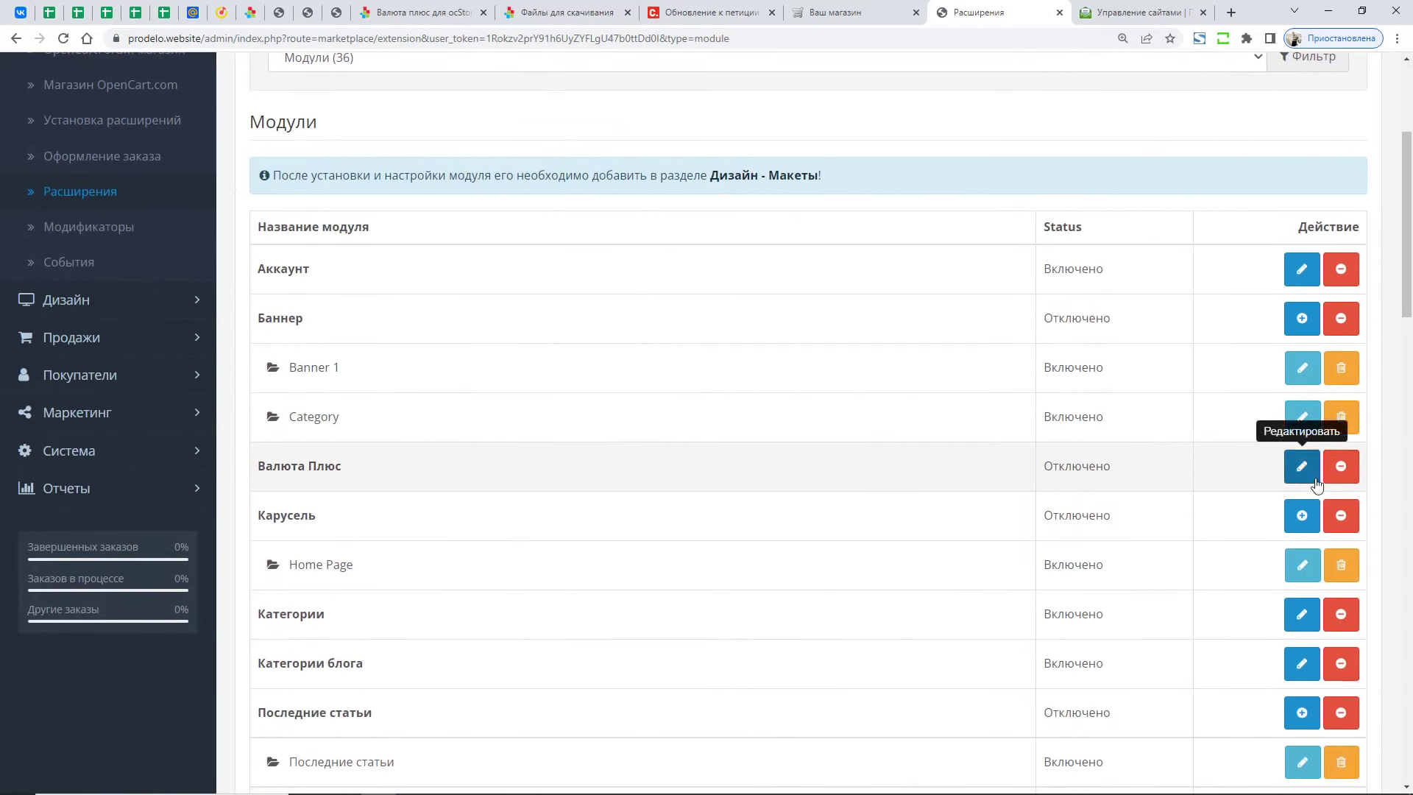
scroll(1333, 348, "down", 20)
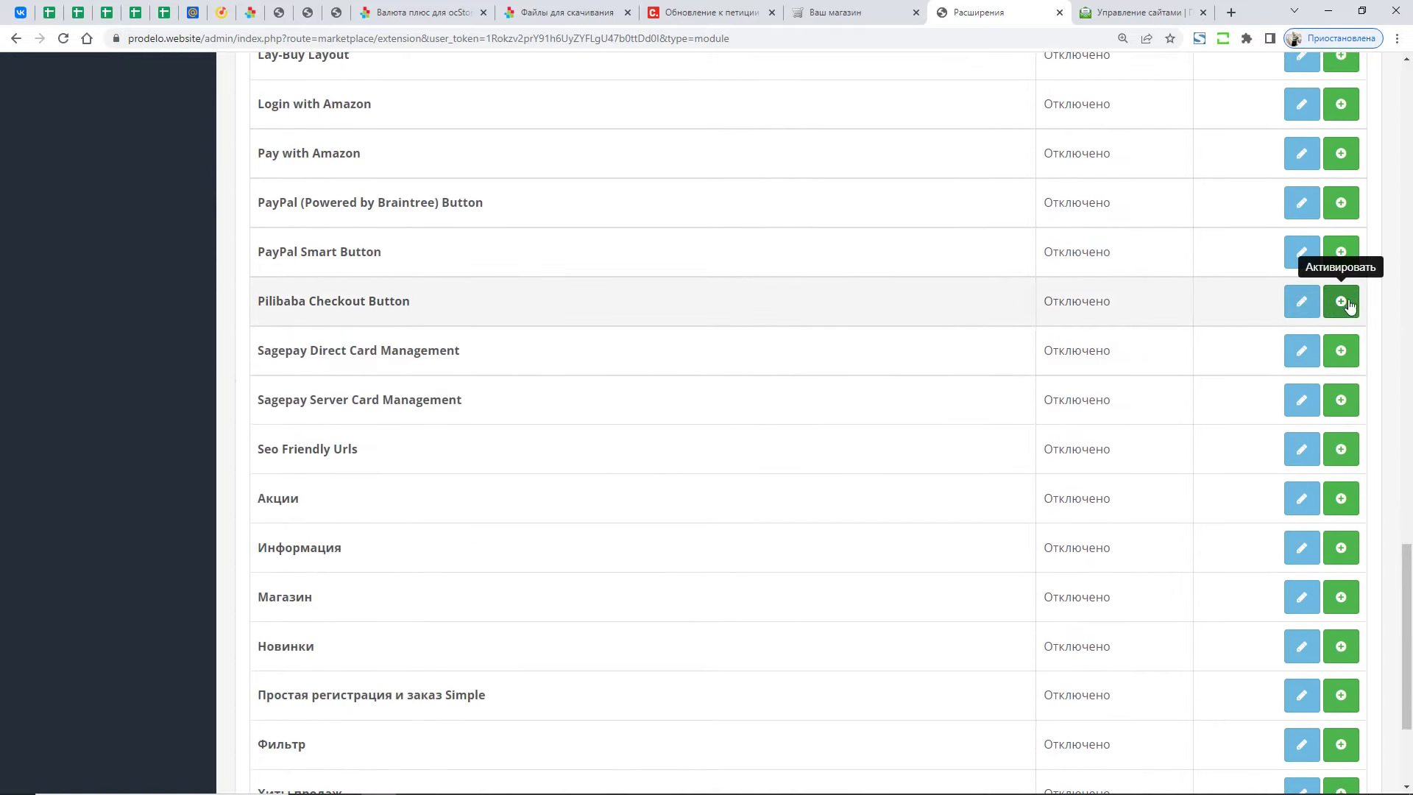
scroll(781, 553, "up", 20)
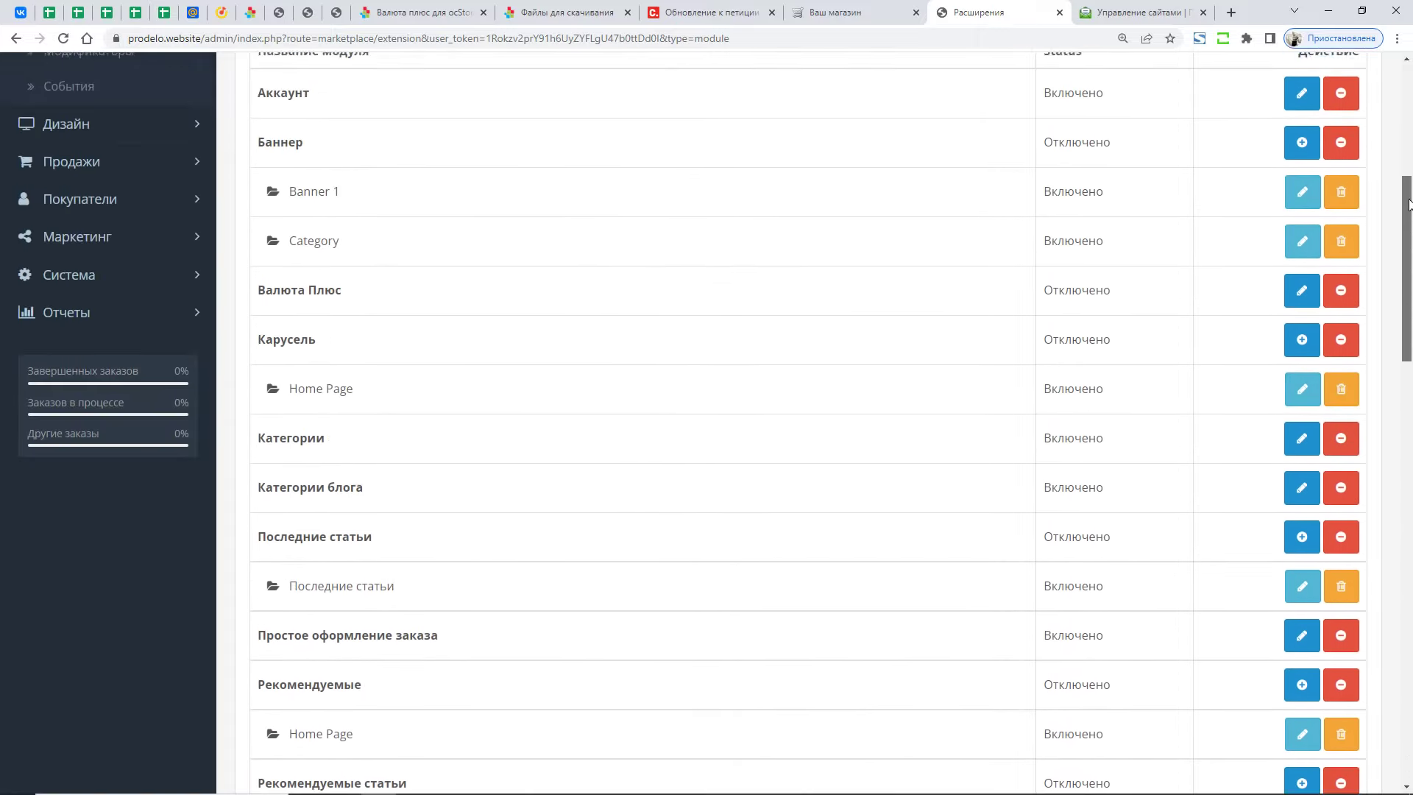
scroll(782, 554, "down", 4)
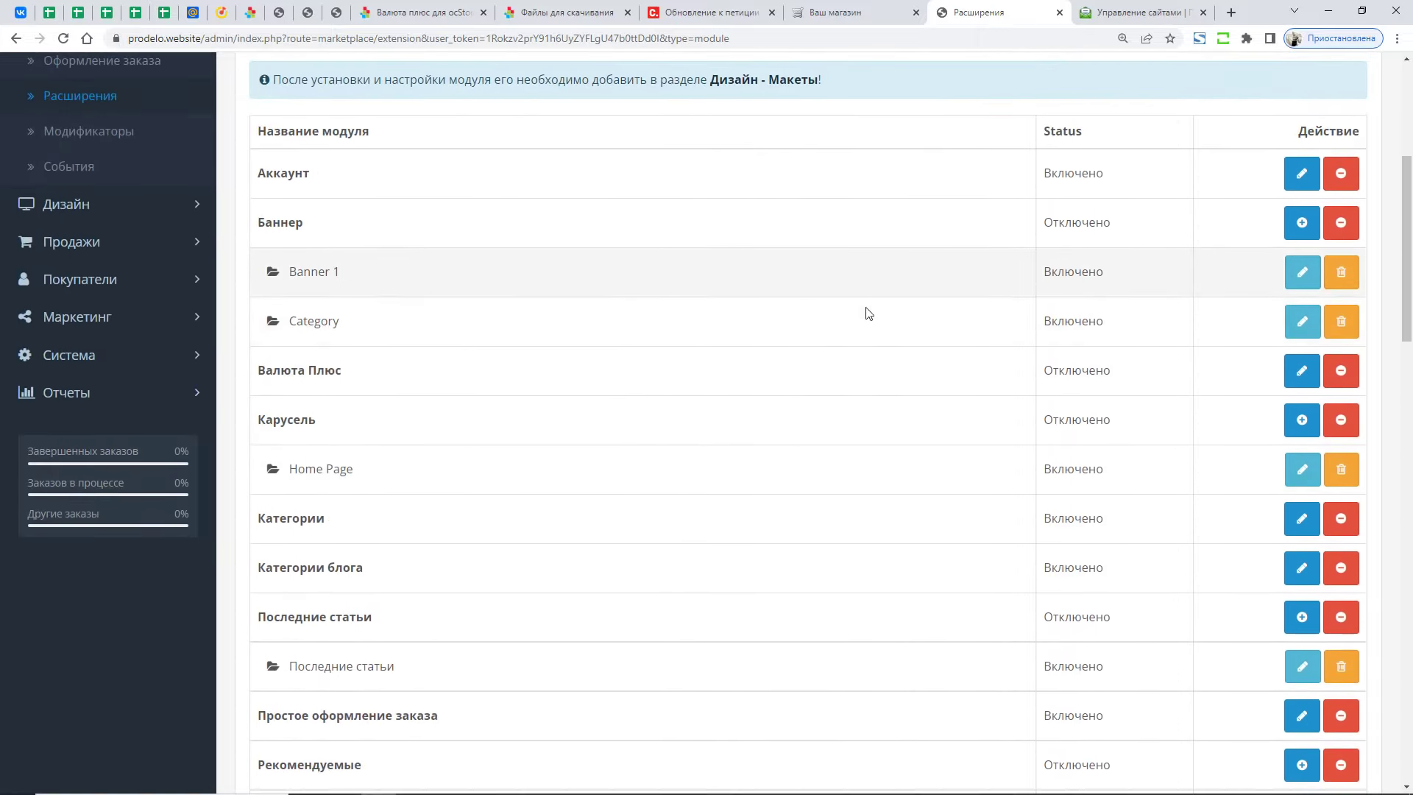
left_click(1299, 223)
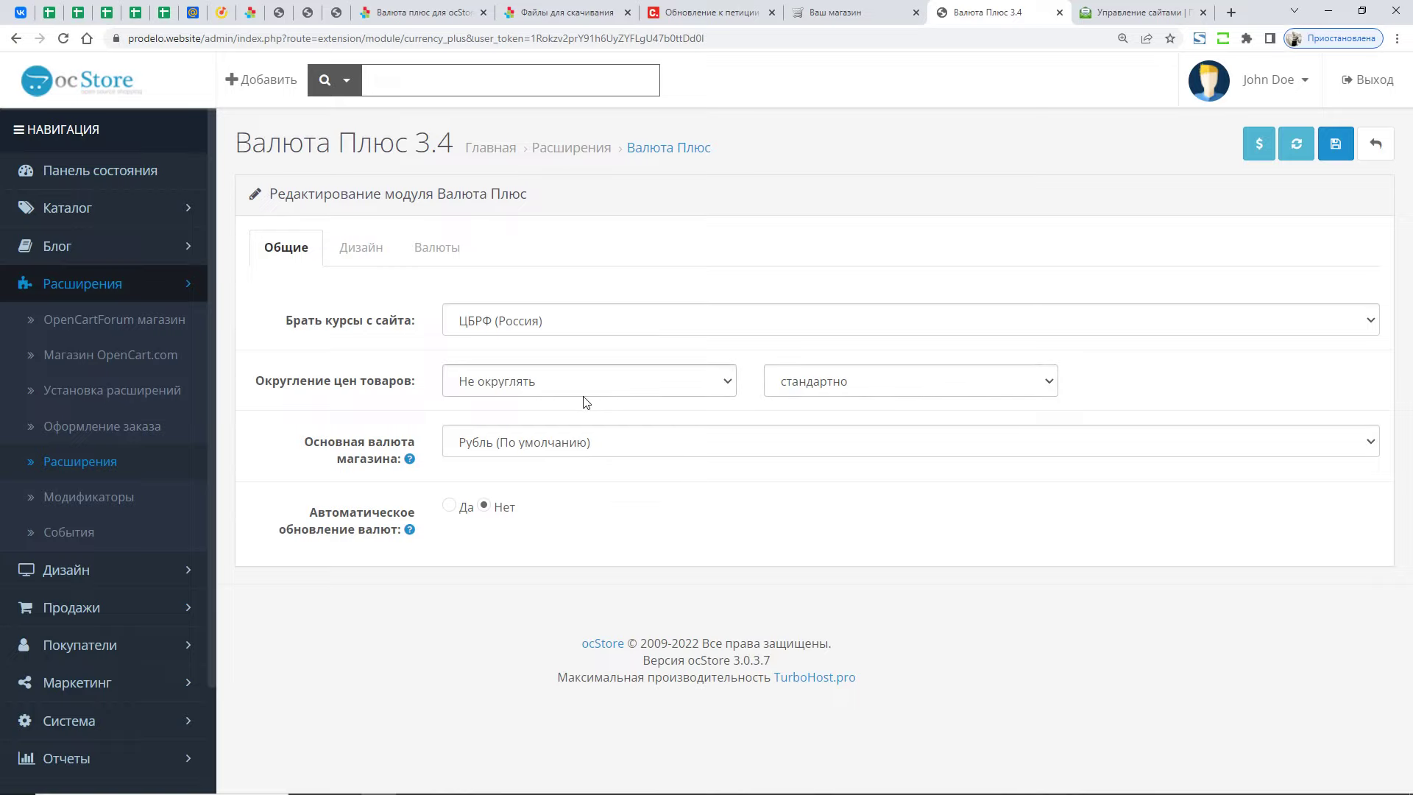
- Collapse the navigation menu and look through the Общие, Дизайн and Валюты settings of the Валюта Плюс module
left_click(183, 282)
left_click(194, 164)
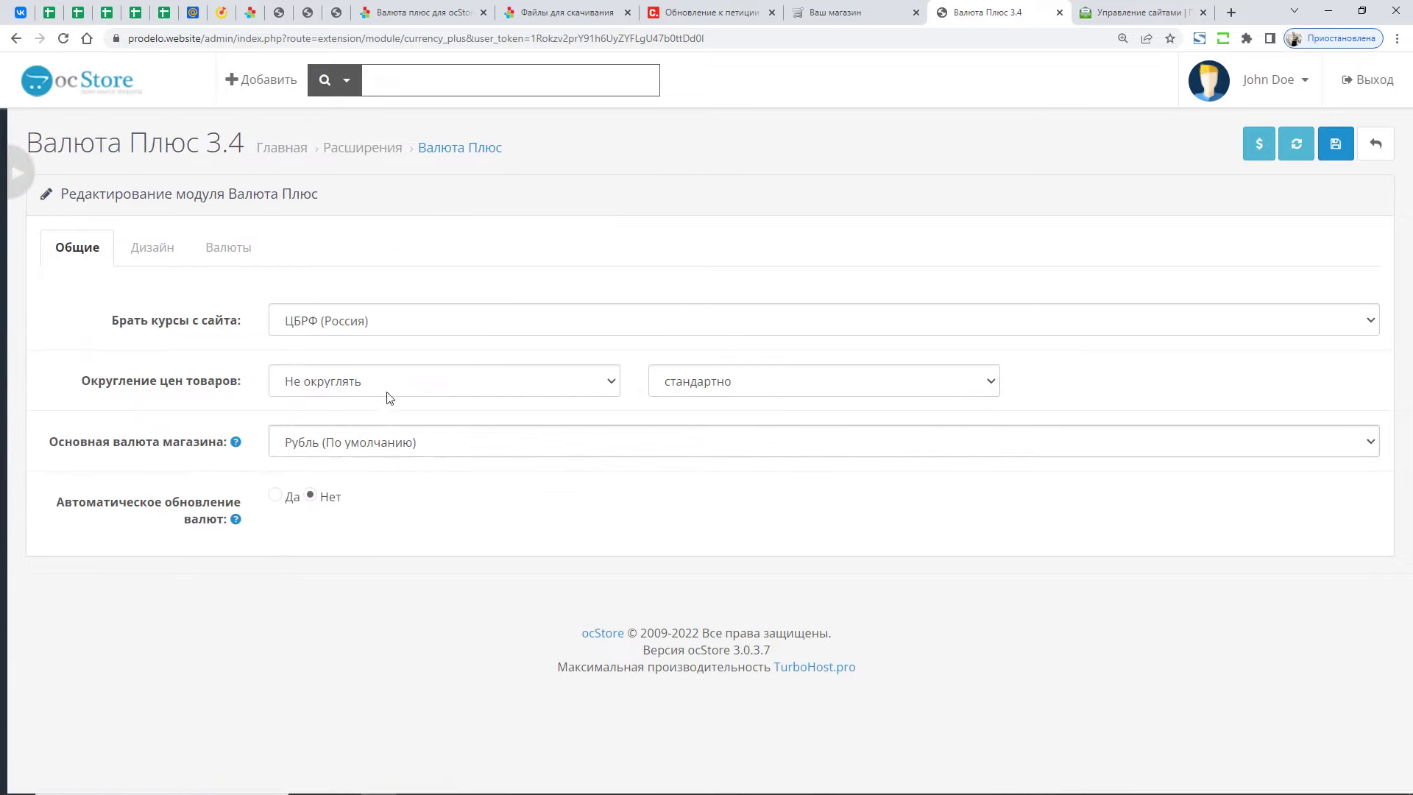
left_click(152, 247)
left_click(228, 247)
left_click(88, 263)
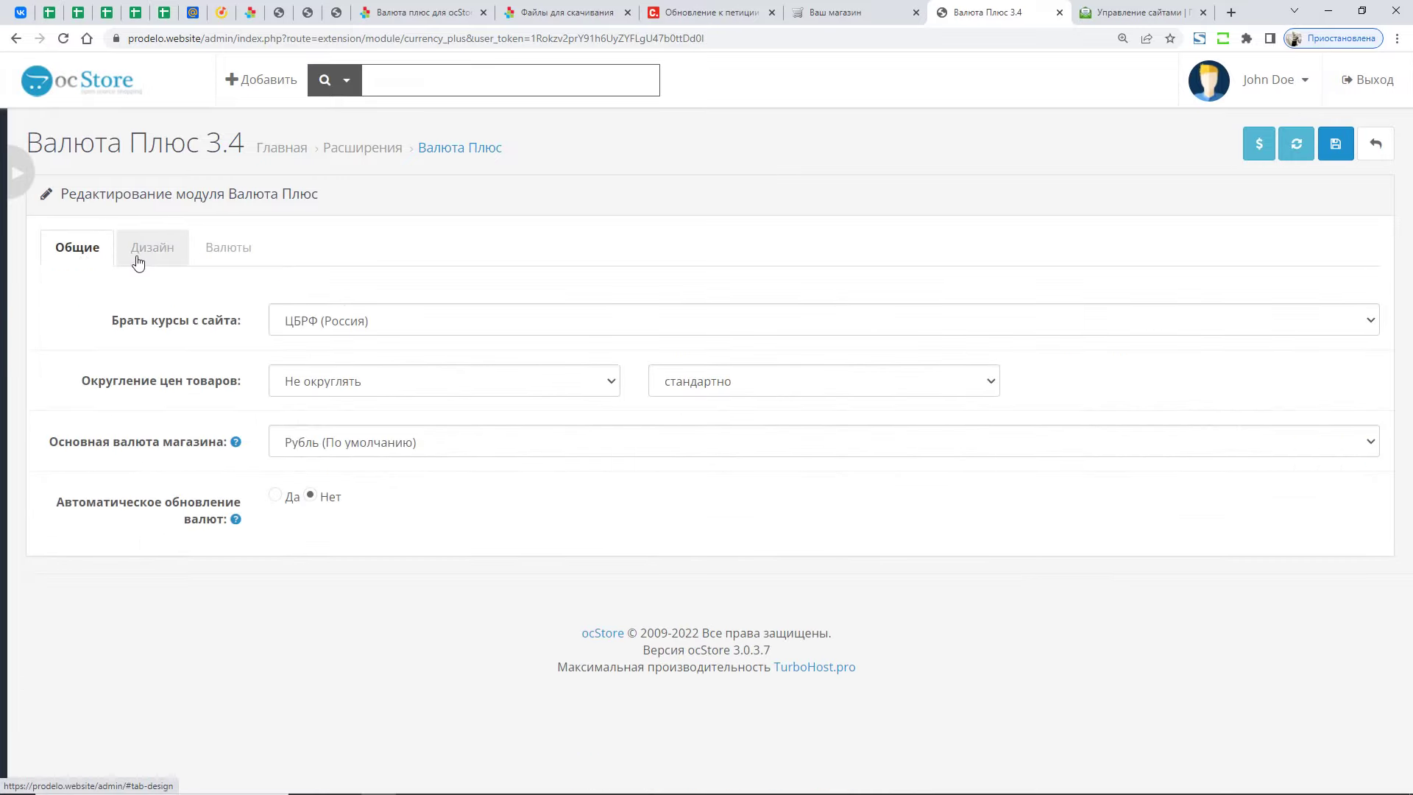
left_click(85, 254)
left_click(116, 252)
left_click(18, 173)
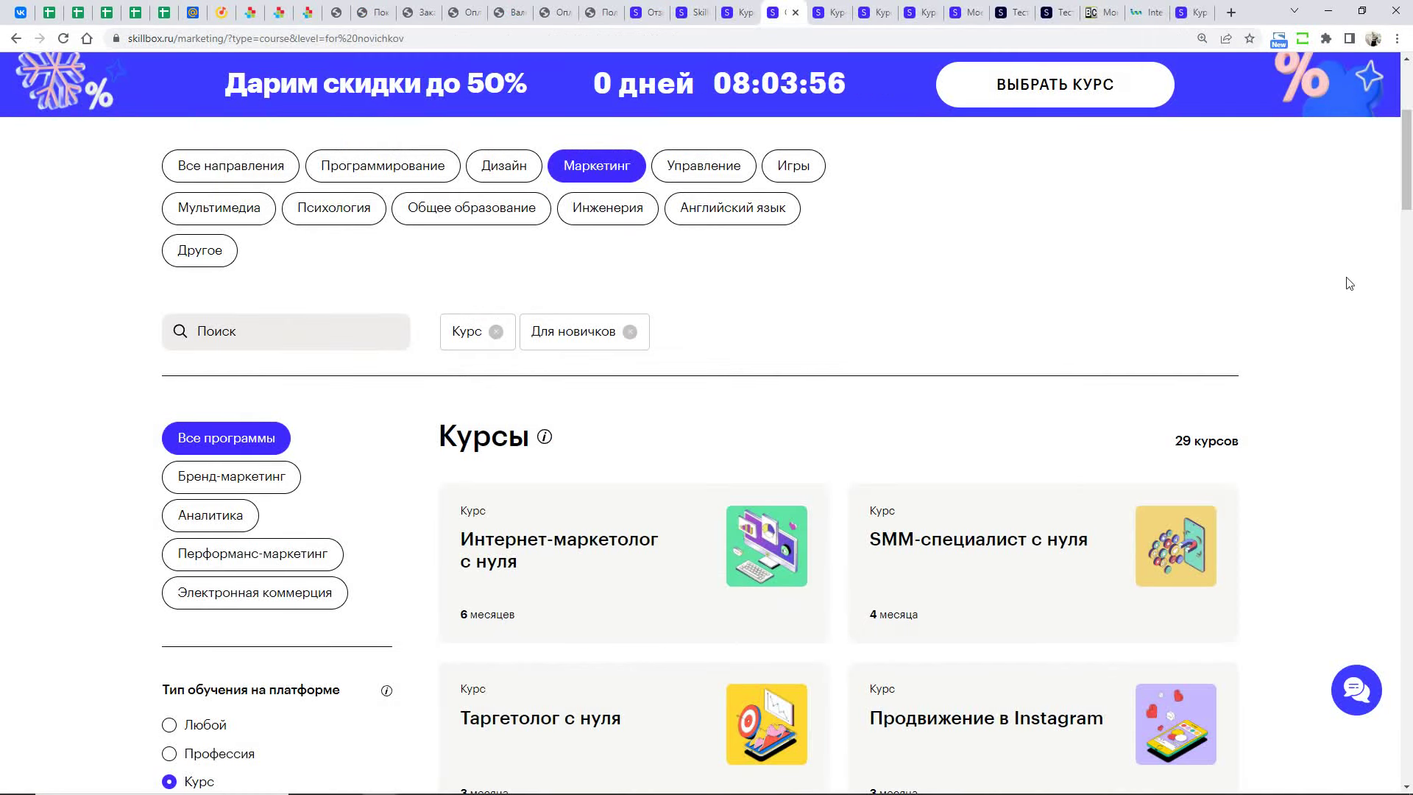
- Browse the Skillbox marketing course catalogue filtered to courses for beginners
scroll(707, 441, "down", 2)
scroll(1352, 353, "down", 4)
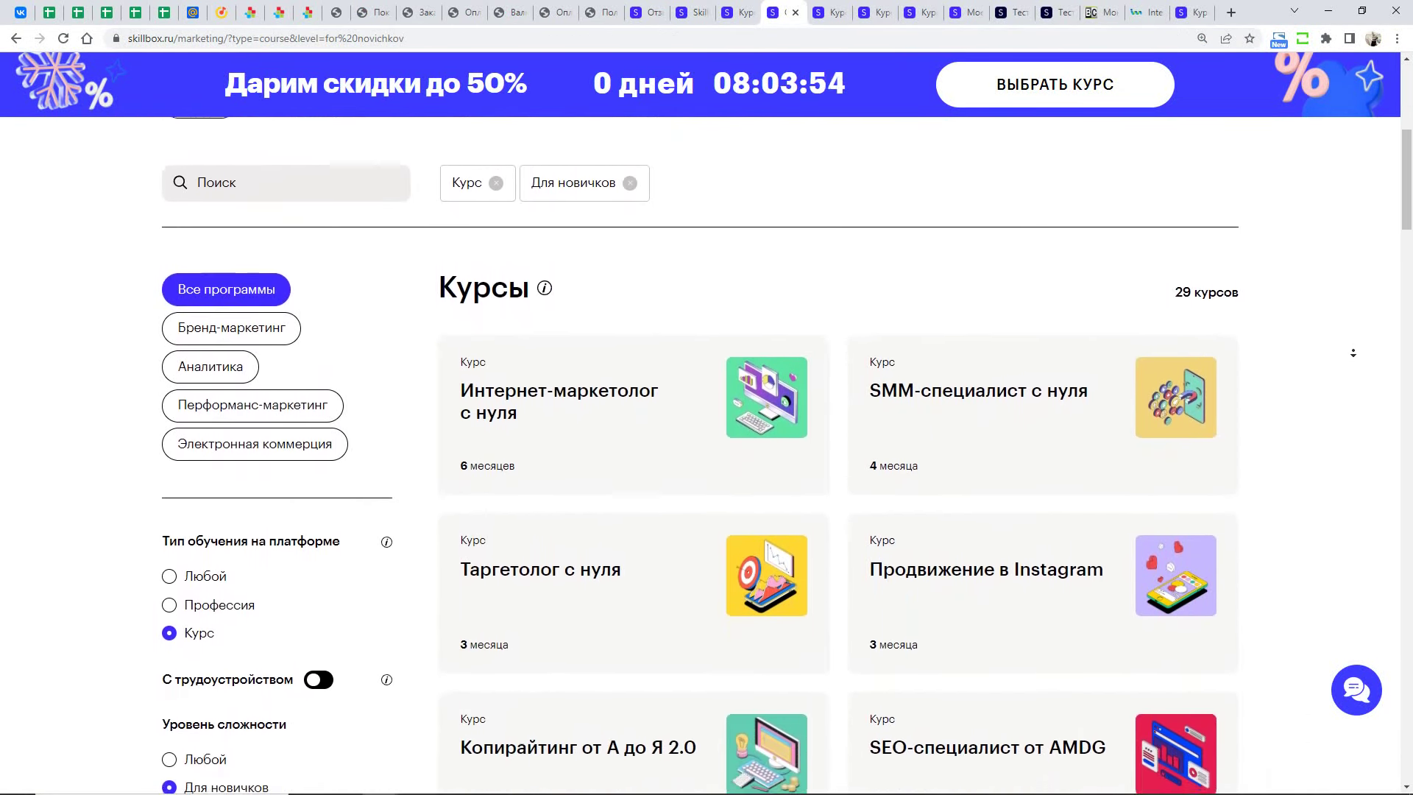
scroll(1353, 353, "down", 4)
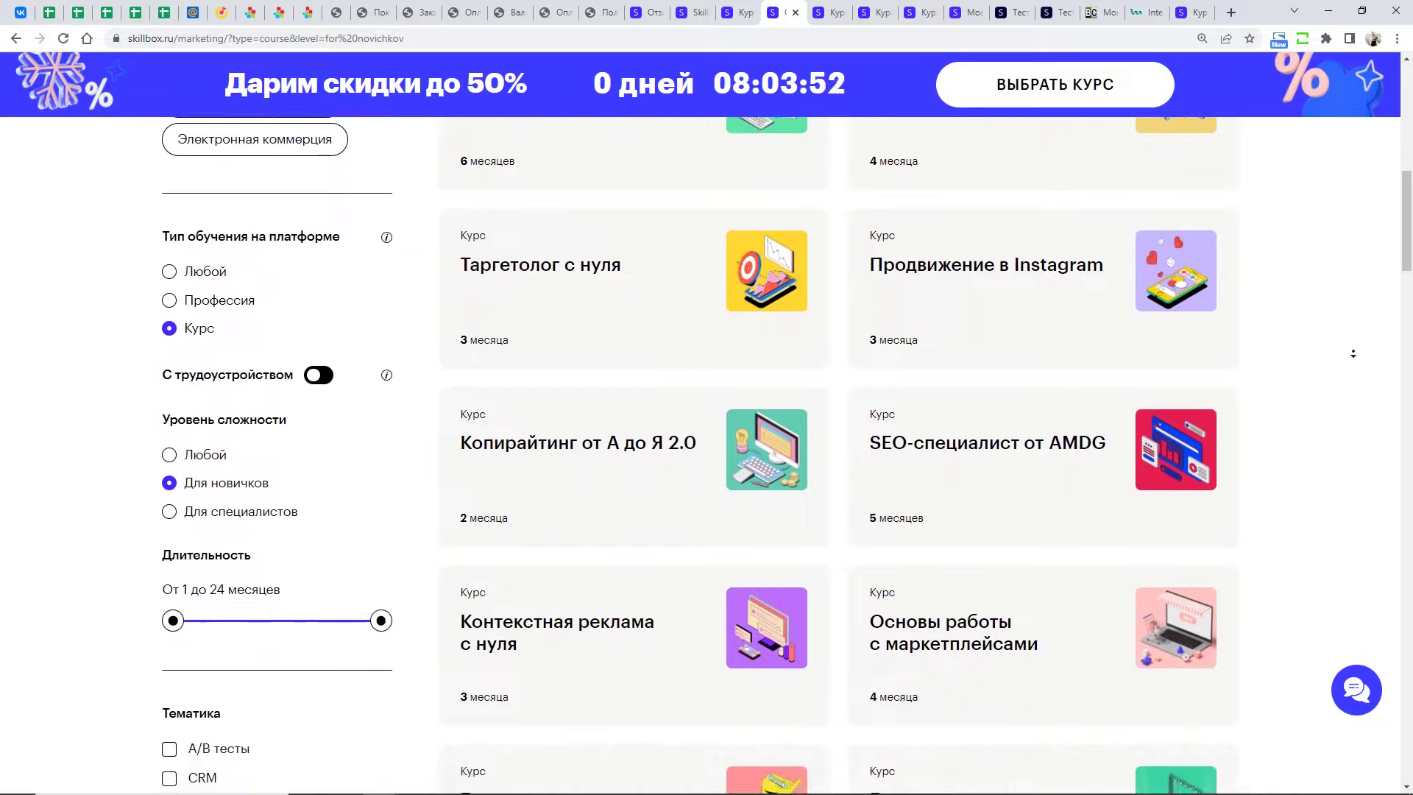
scroll(1352, 354, "down", 4)
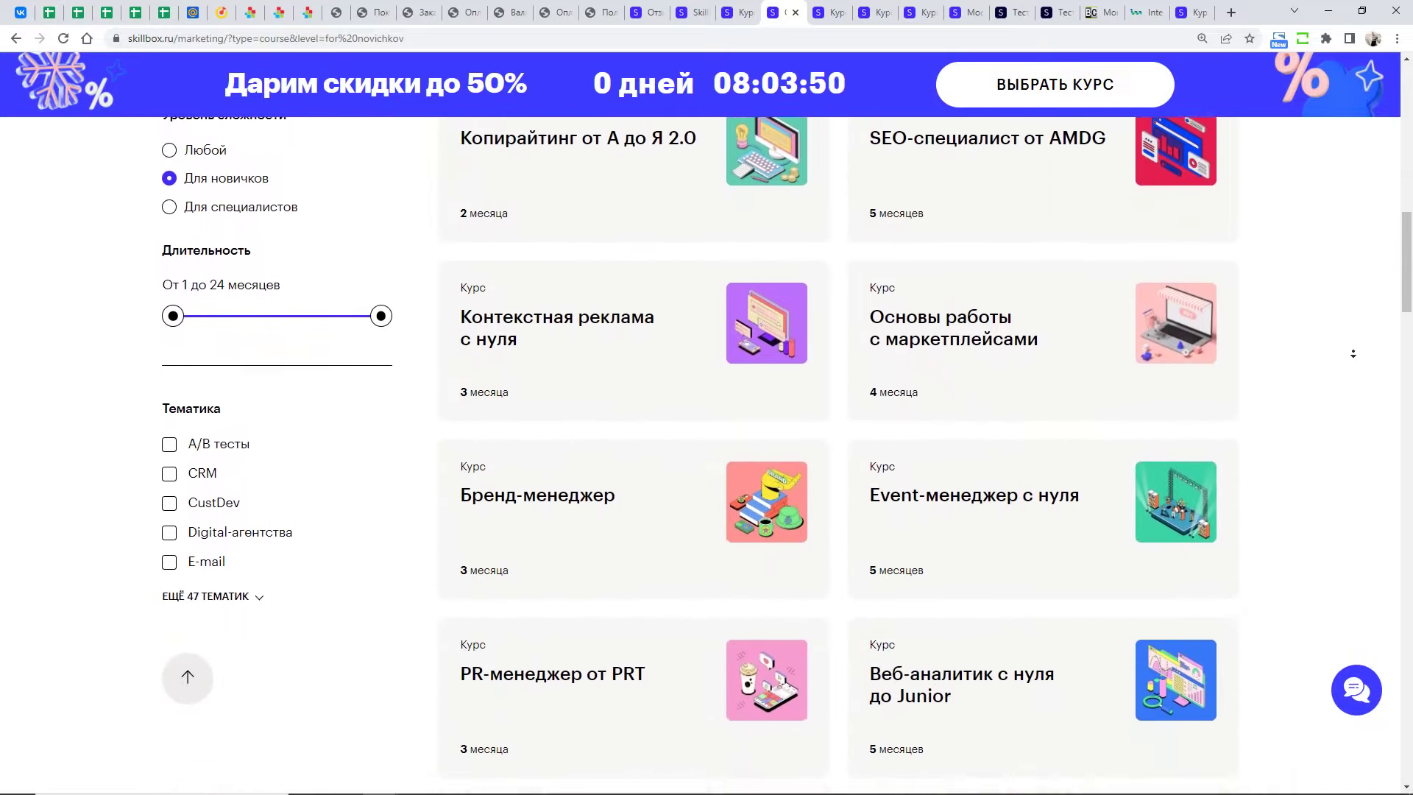
scroll(1352, 354, "down", 4)
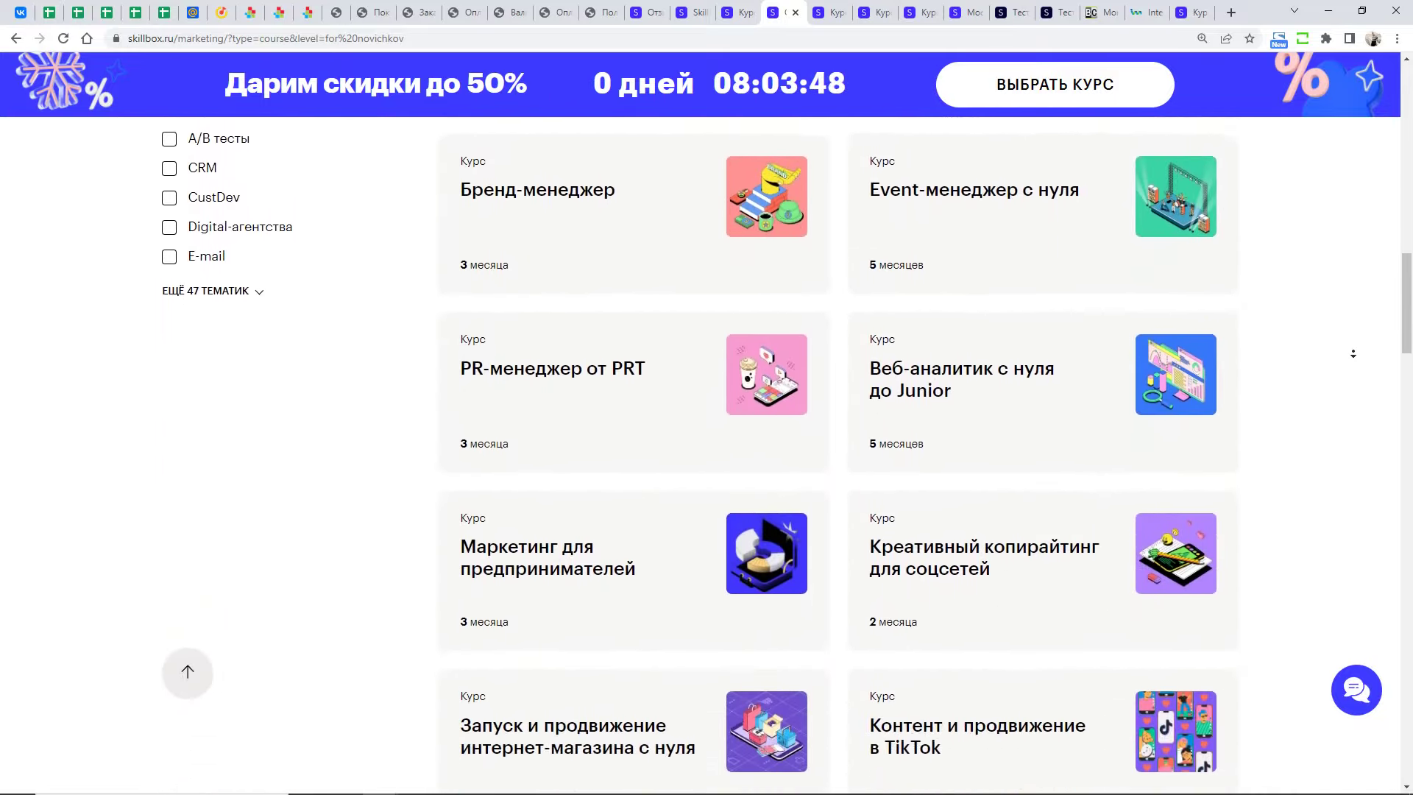
scroll(1352, 353, "down", 4)
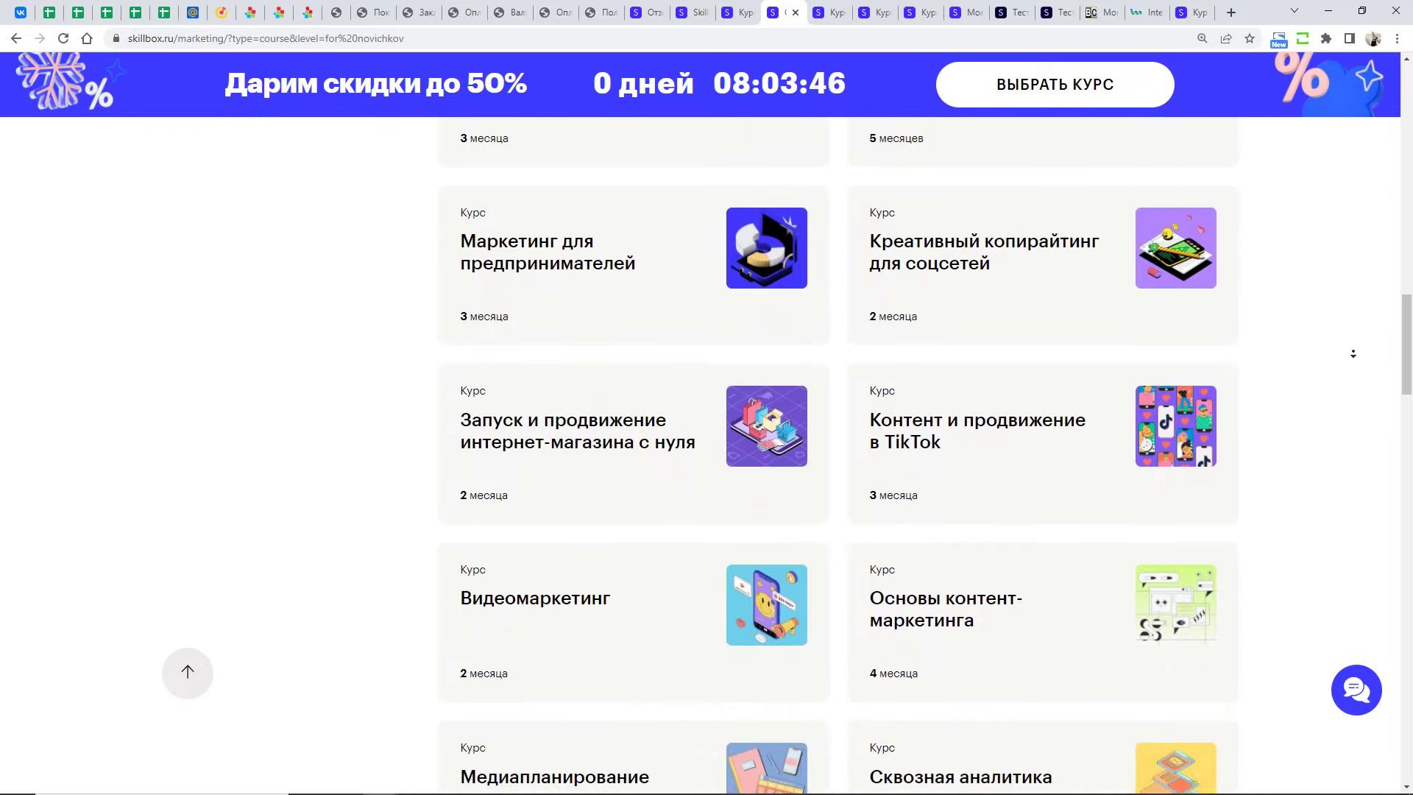
scroll(1353, 353, "down", 2)
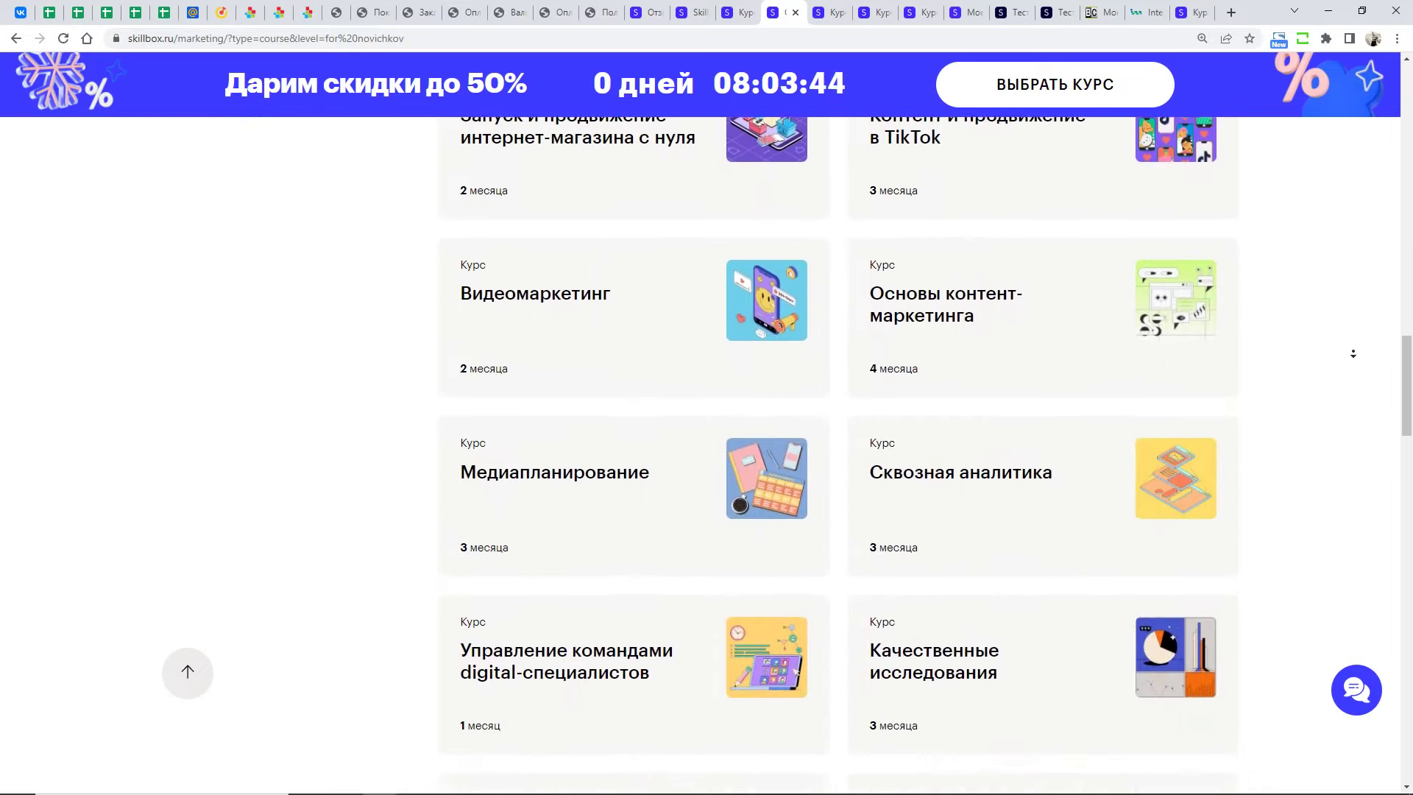
- Read through the Skillbox course page Интернет-маркетолог с нуля and the company page section on how the platform works
key("ctrl+Tab")
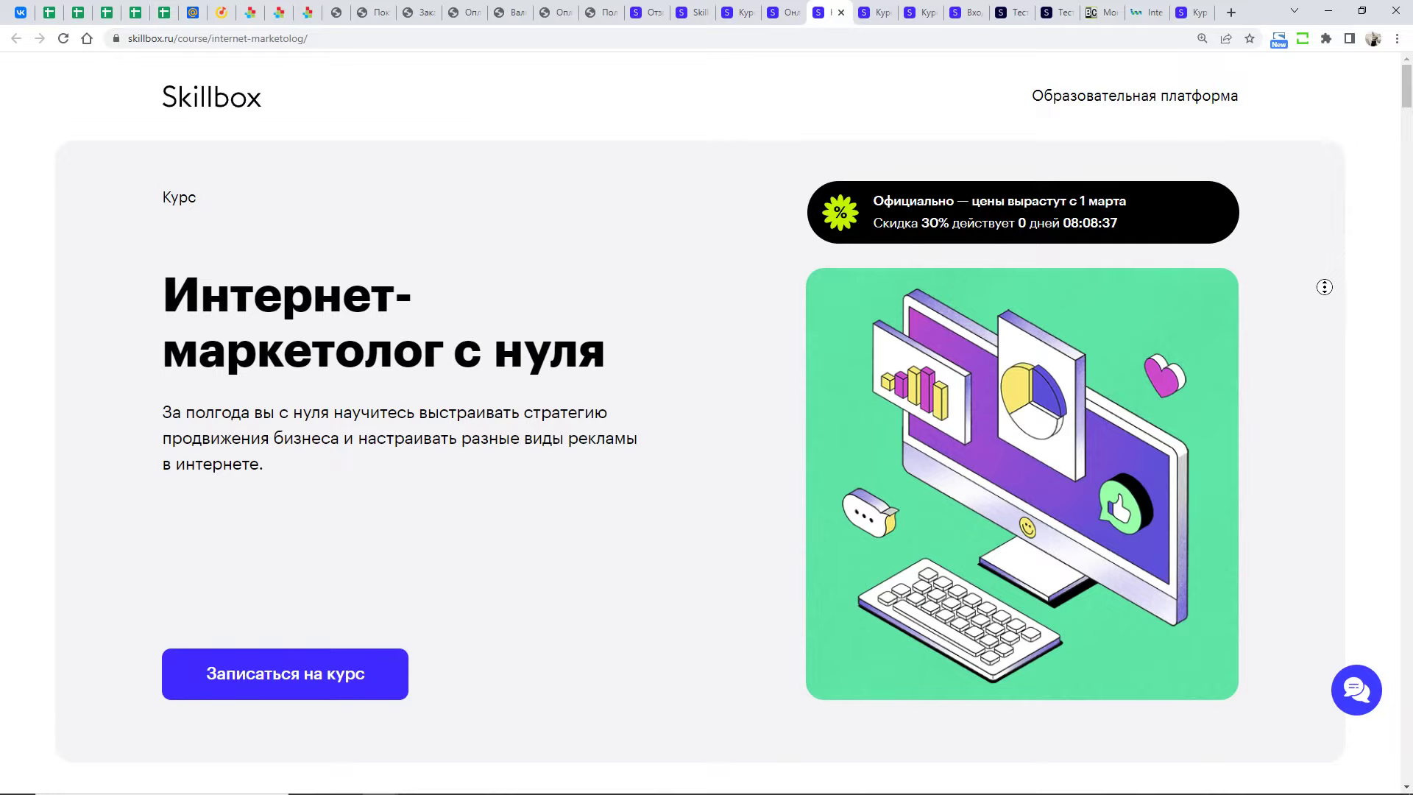
middle_click(1341, 342)
scroll(1342, 342, "down", 4)
scroll(1341, 342, "down", 9)
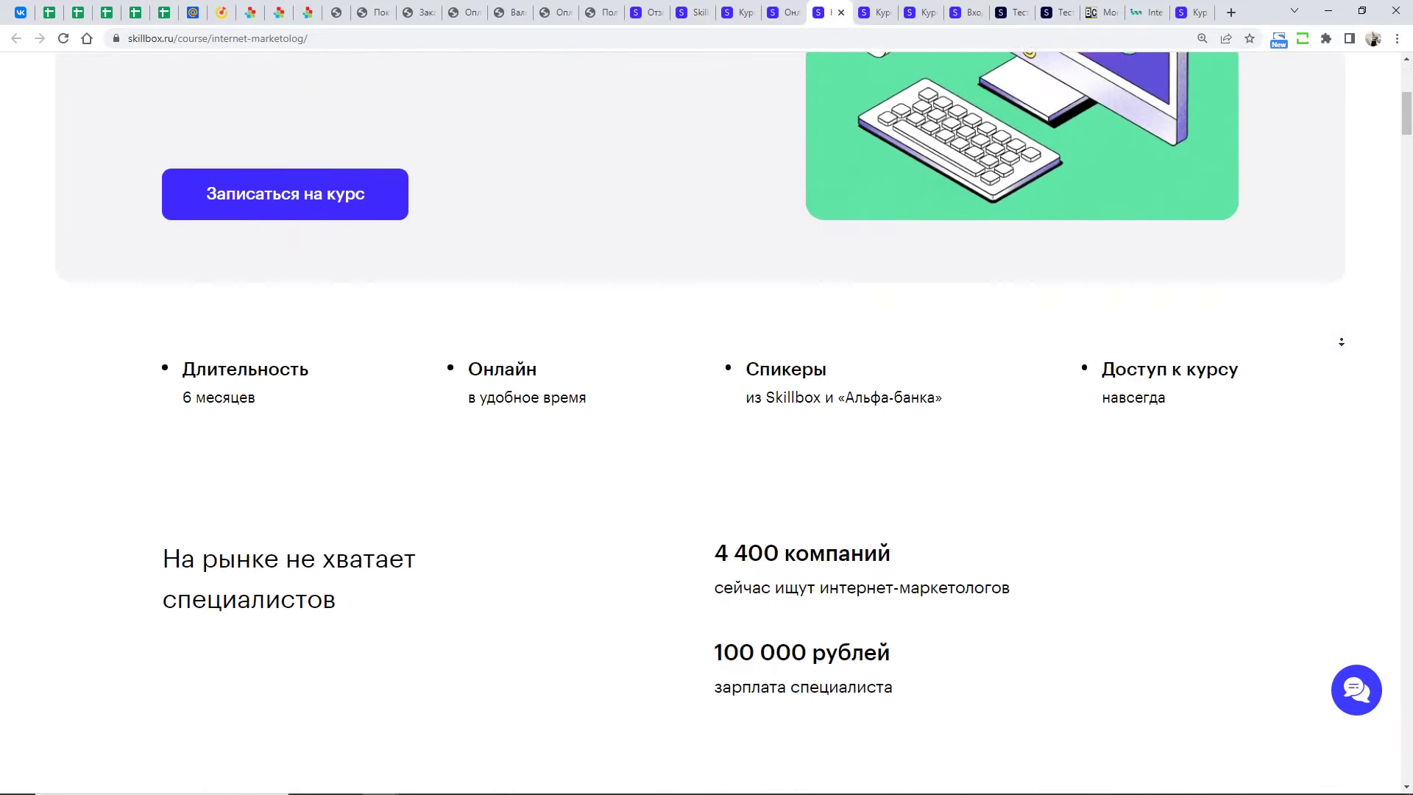
scroll(1337, 336, "down", 10)
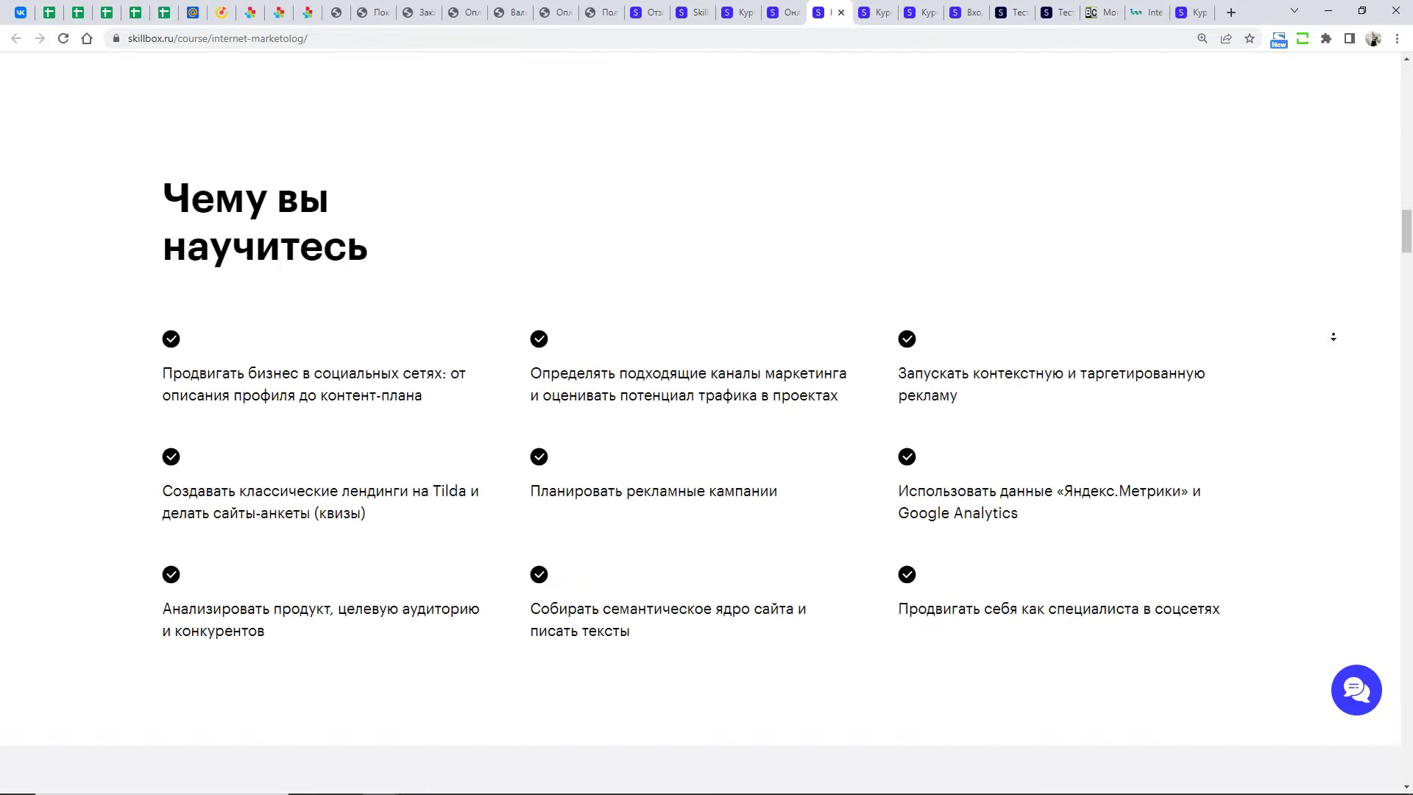
scroll(1332, 337, "down", 10)
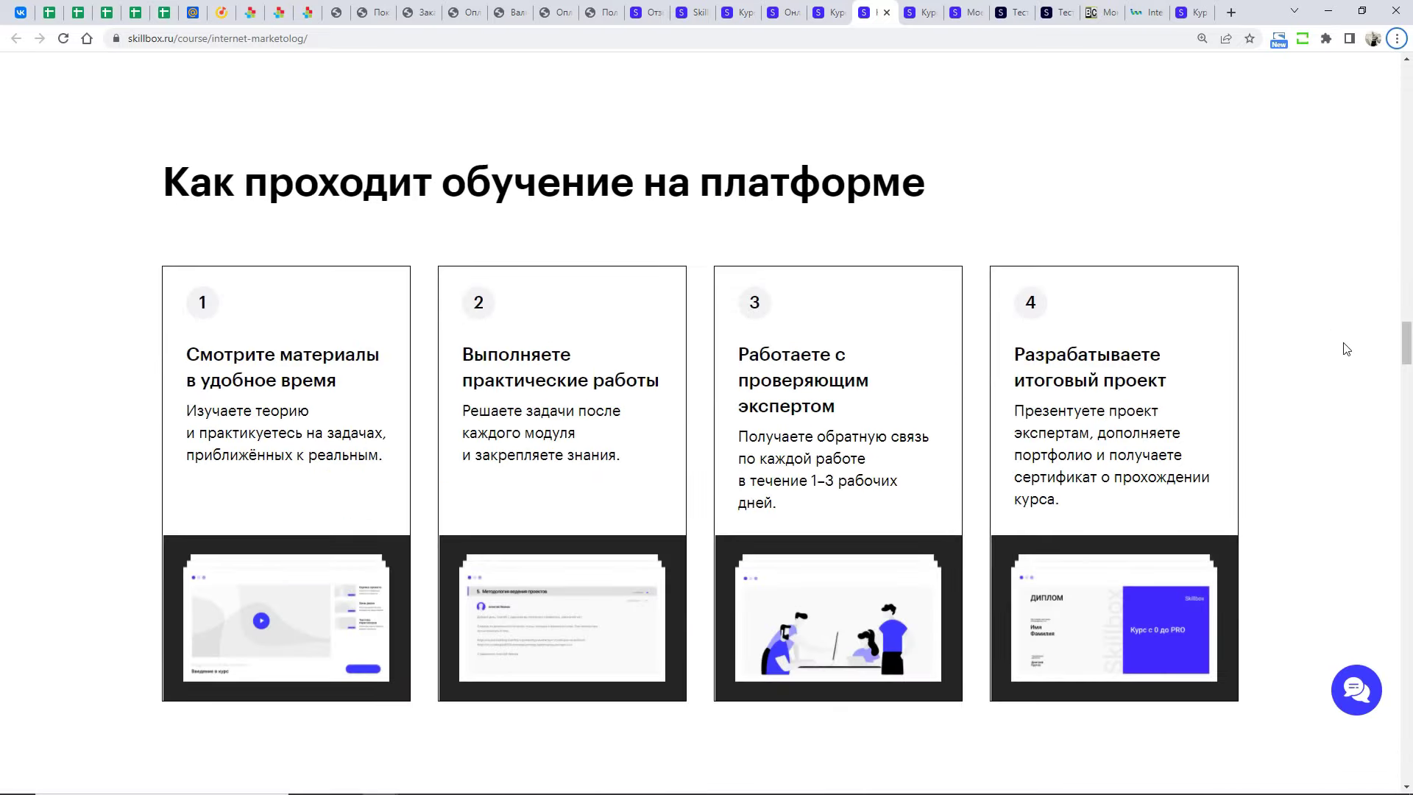
scroll(1336, 331, "down", 15)
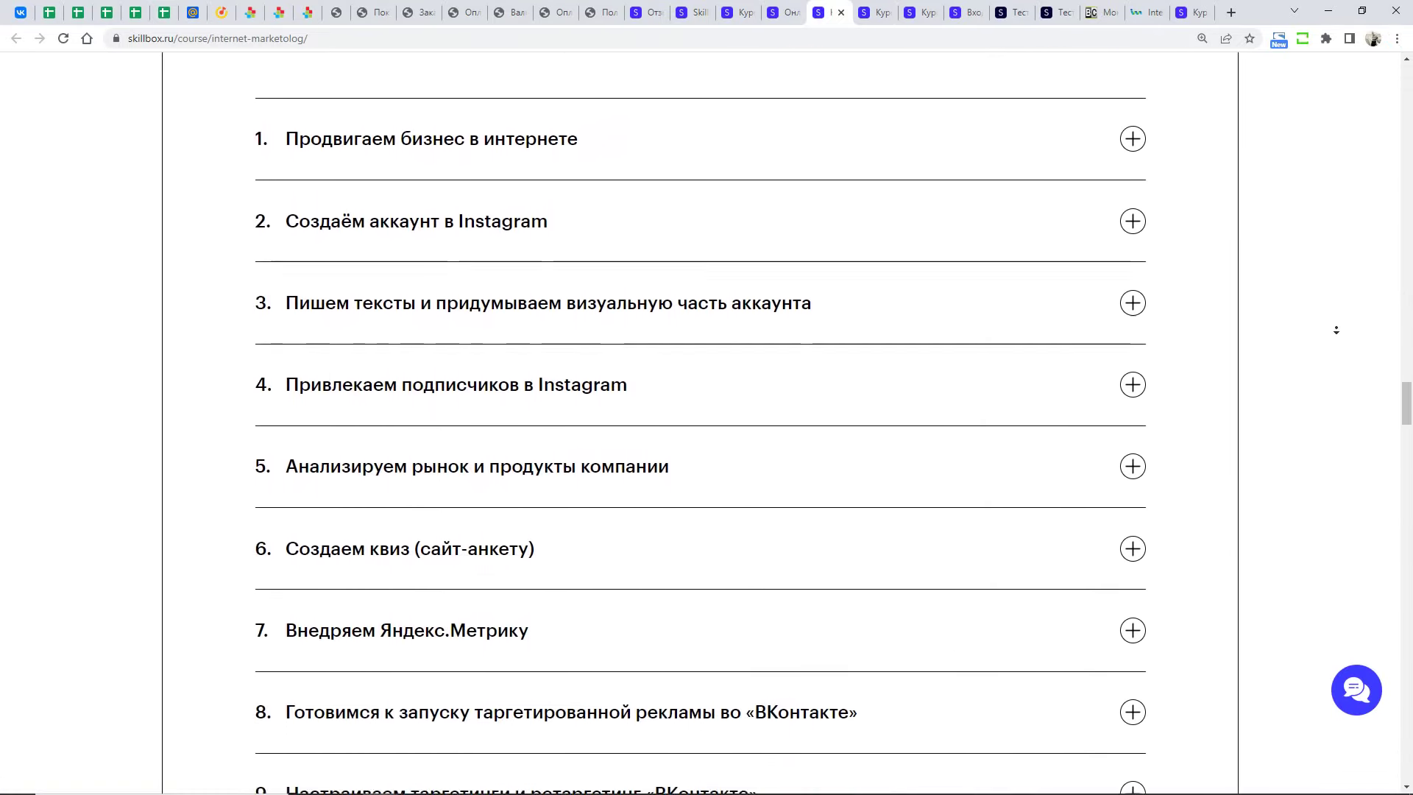
scroll(1337, 330, "down", 5)
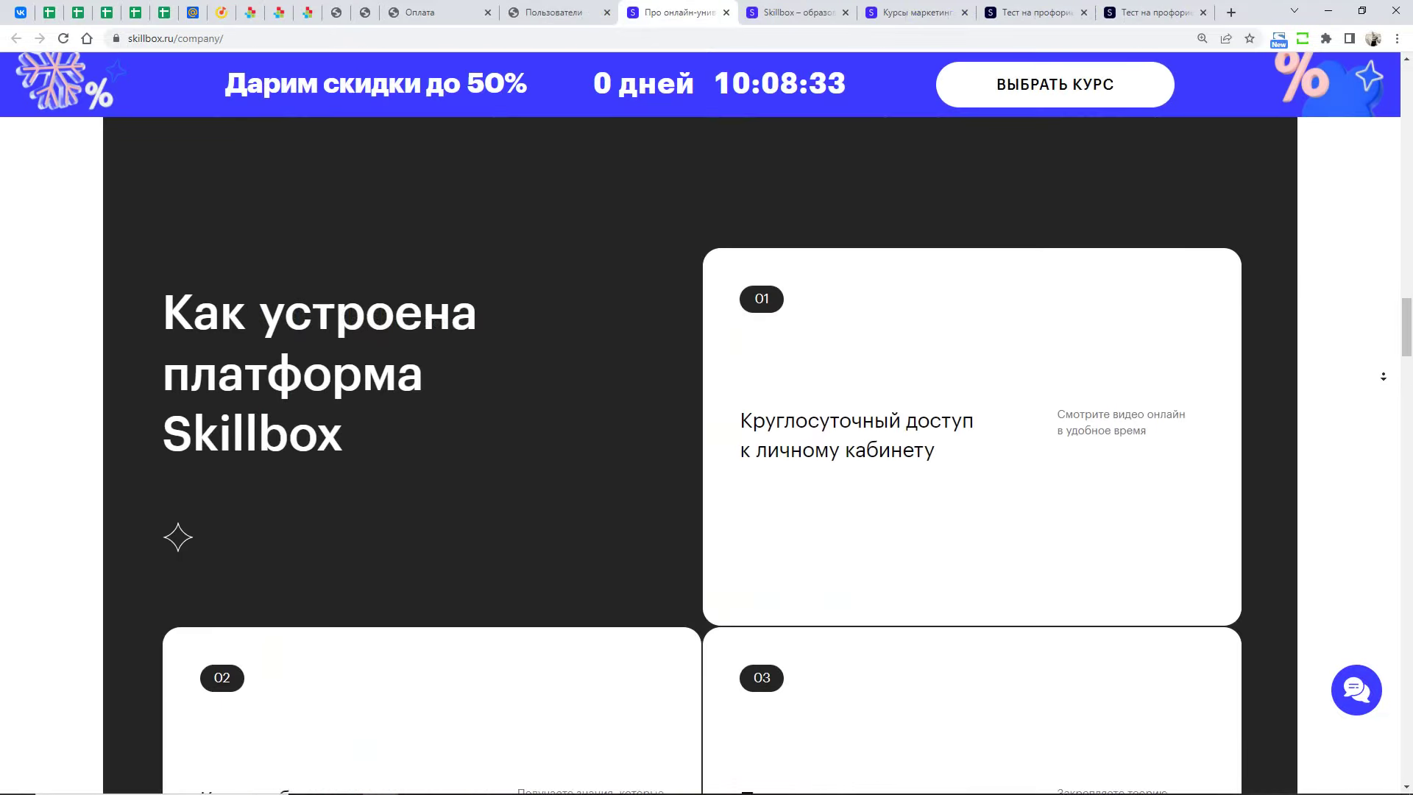
scroll(1384, 376, "down", 4)
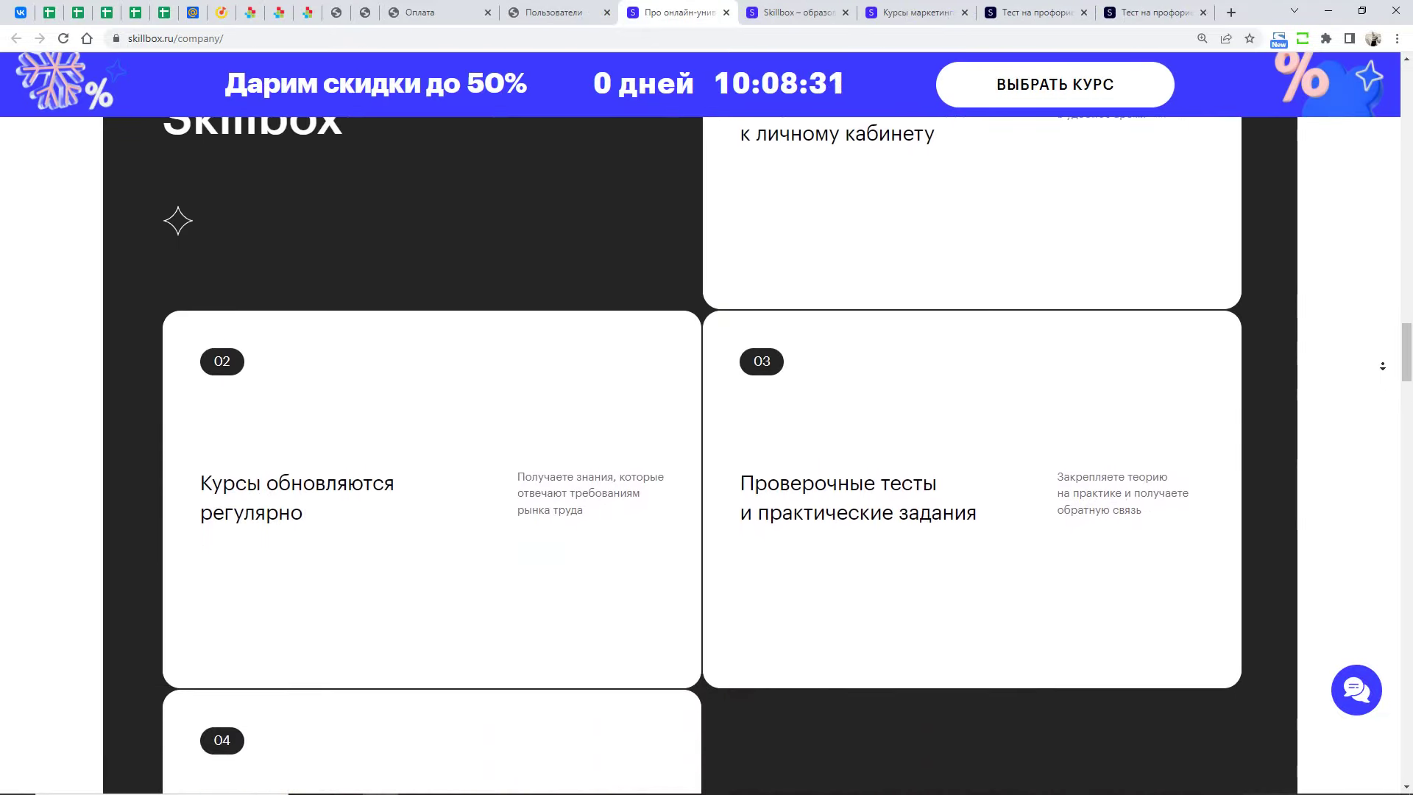
scroll(1383, 366, "down", 4)
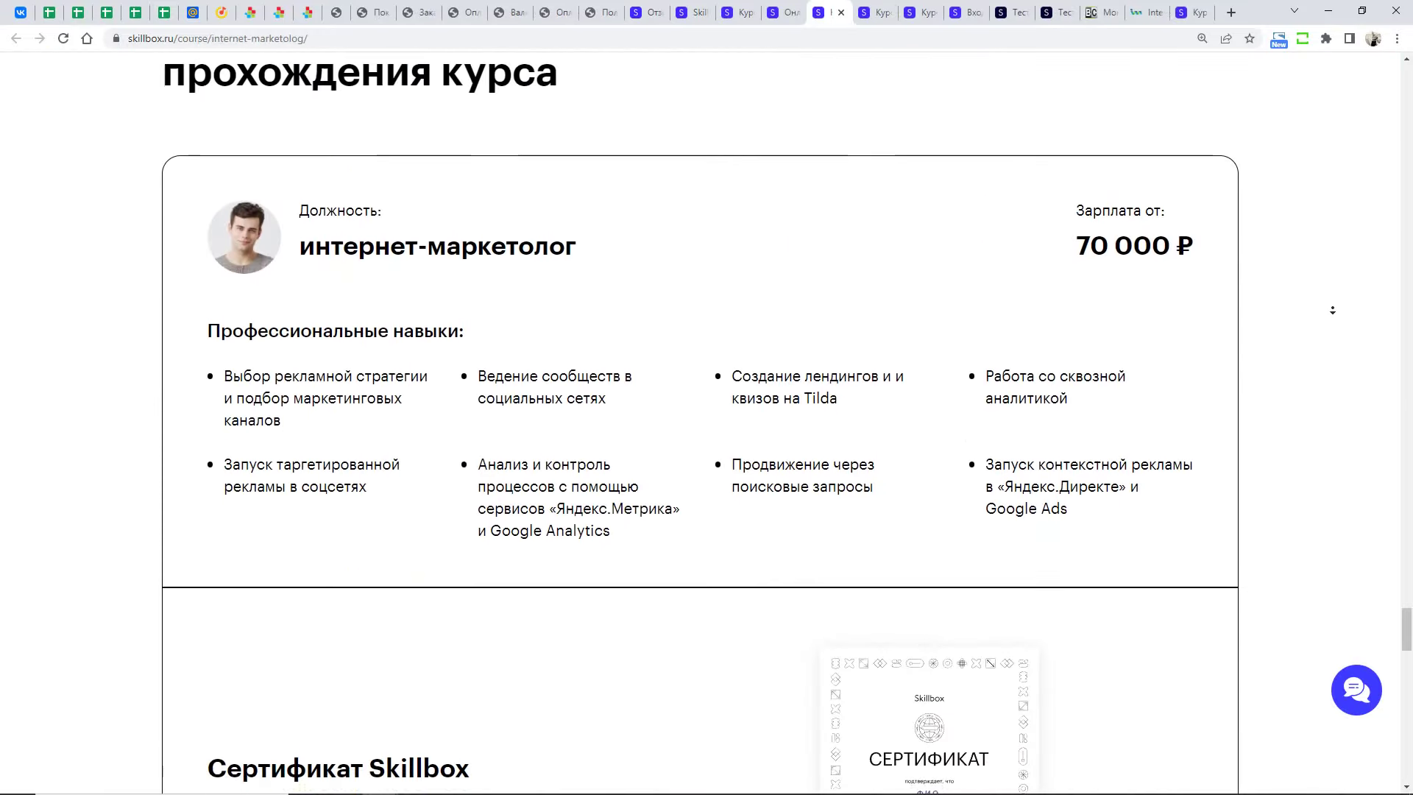
scroll(1328, 326, "down", 3)
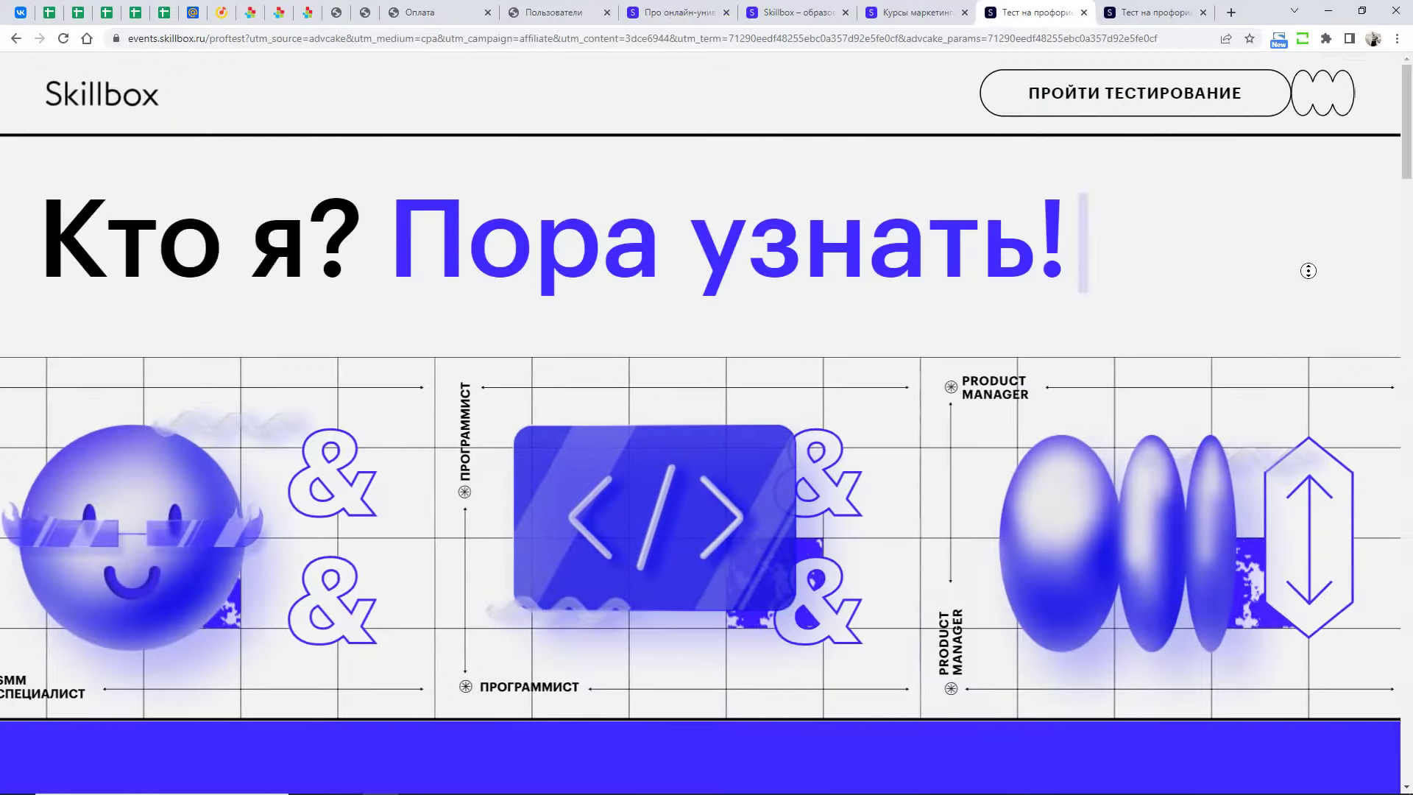
- Read the Skillbox career guidance test page, including the gifts for participants and the three steps to choosing a profession
scroll(1334, 326, "down", 3)
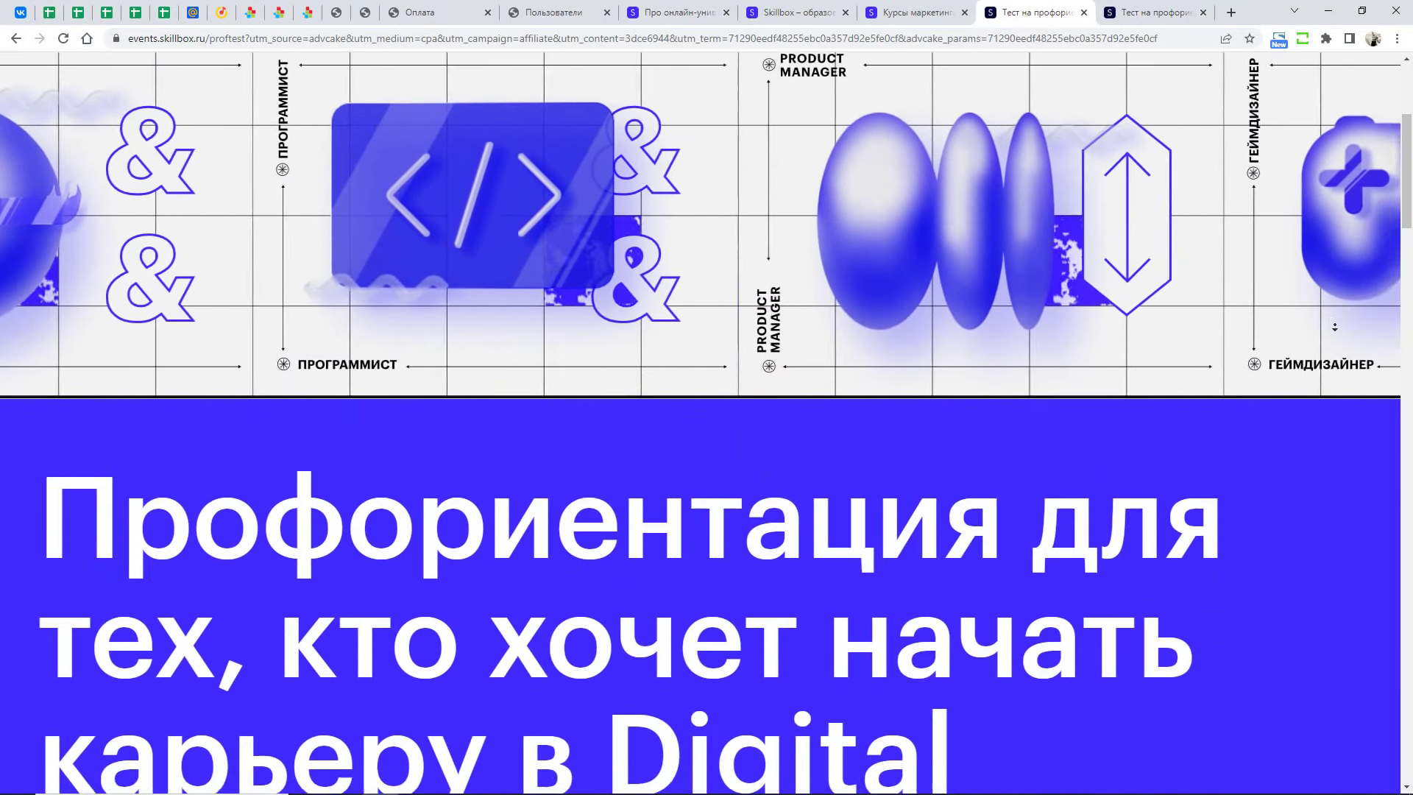
scroll(1335, 326, "down", 5)
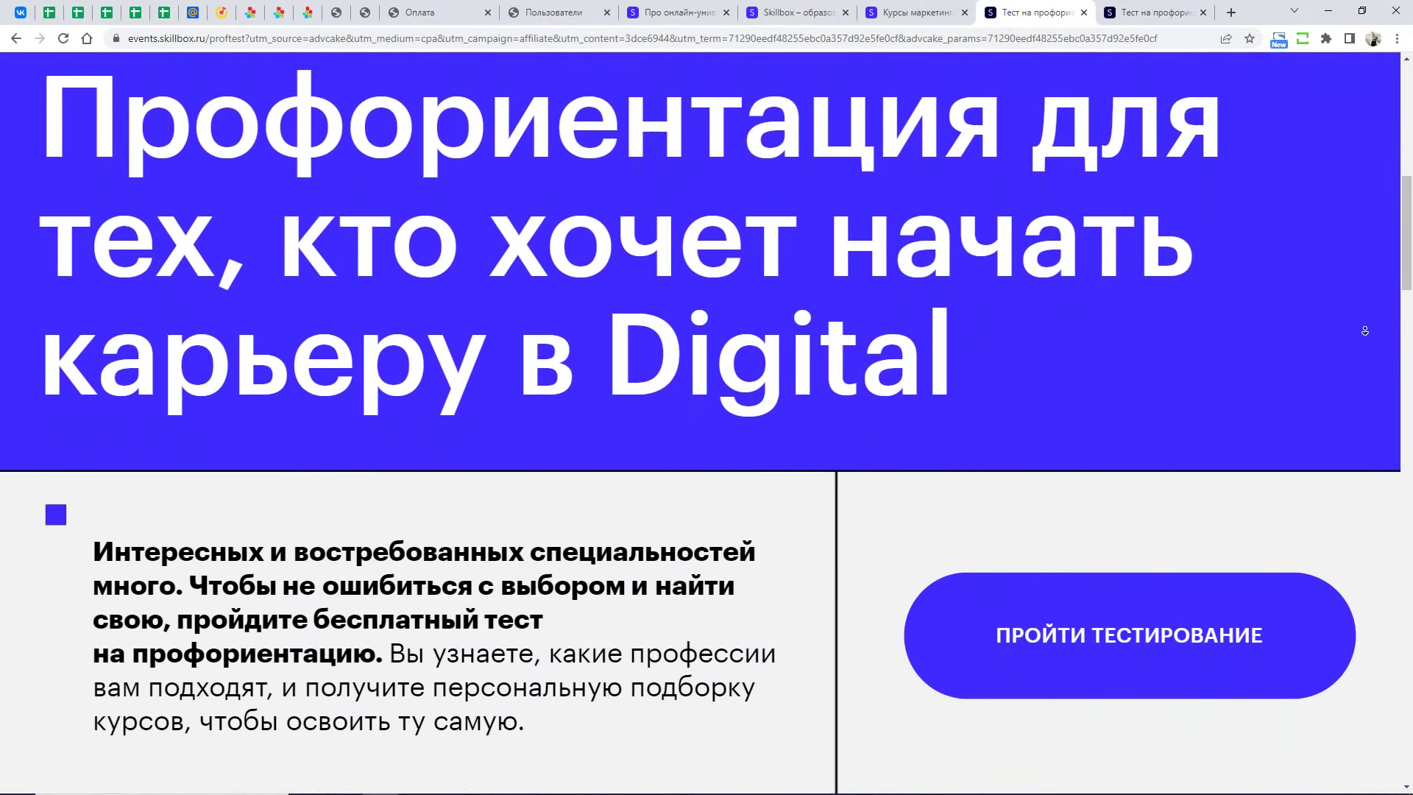
scroll(1365, 331, "down", 9)
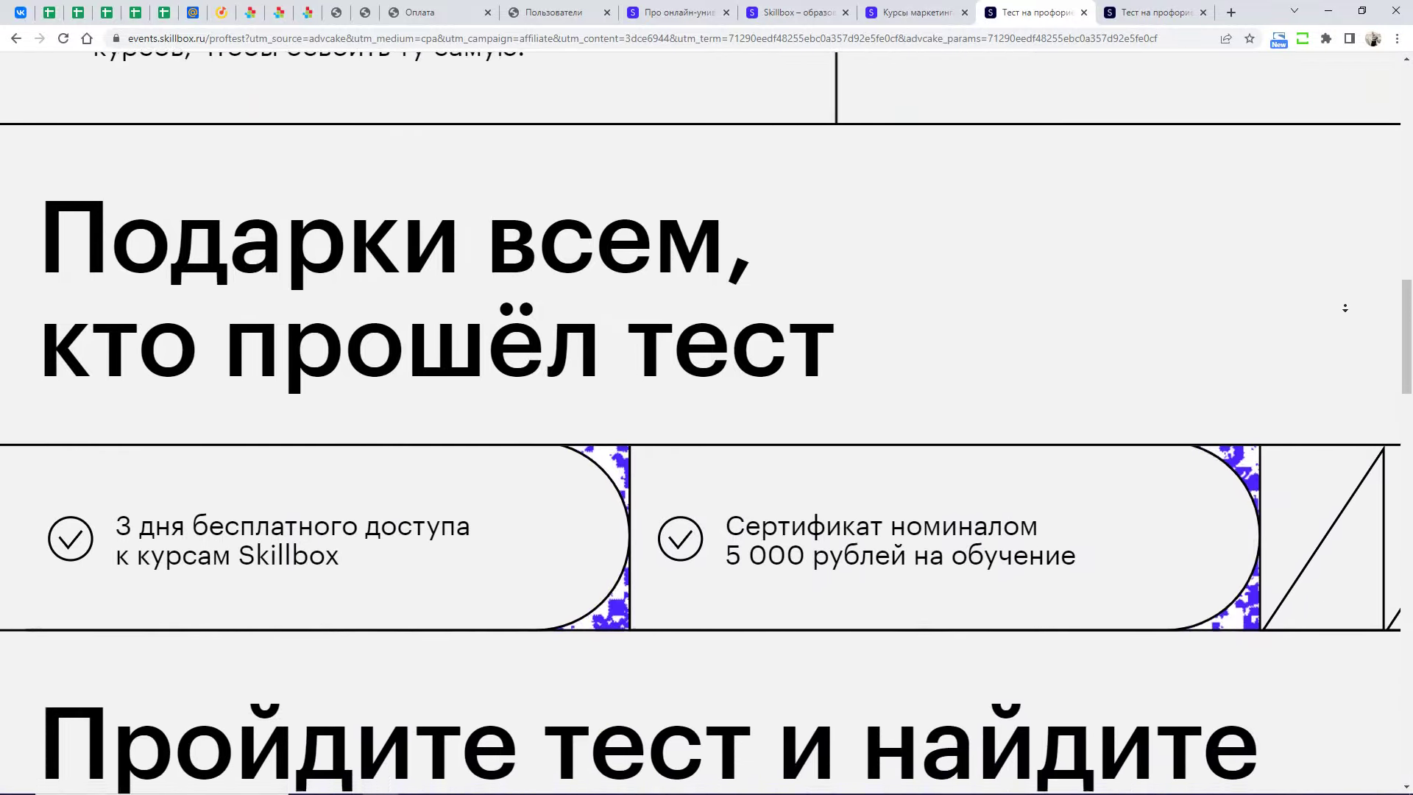
scroll(1344, 309, "down", 1)
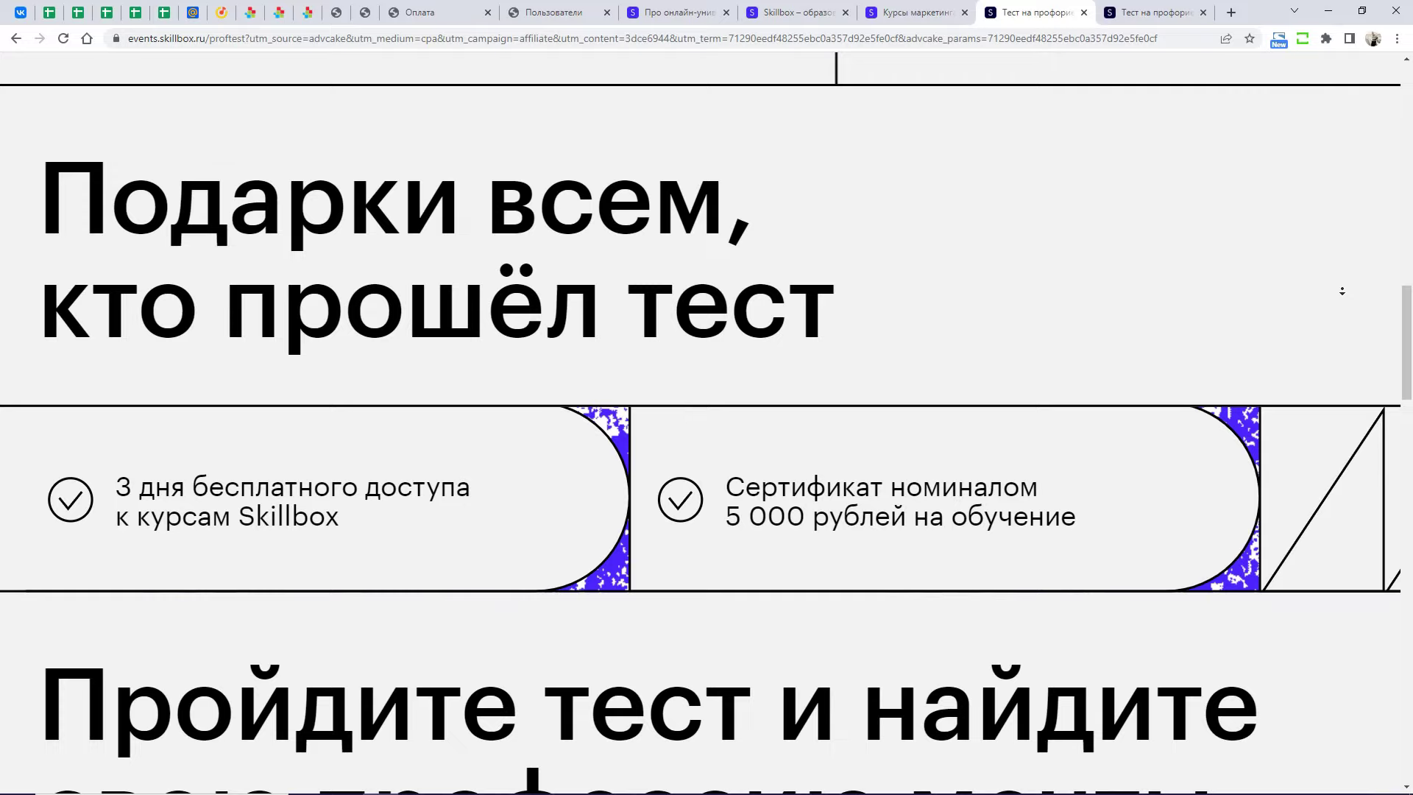
scroll(1343, 292, "down", 10)
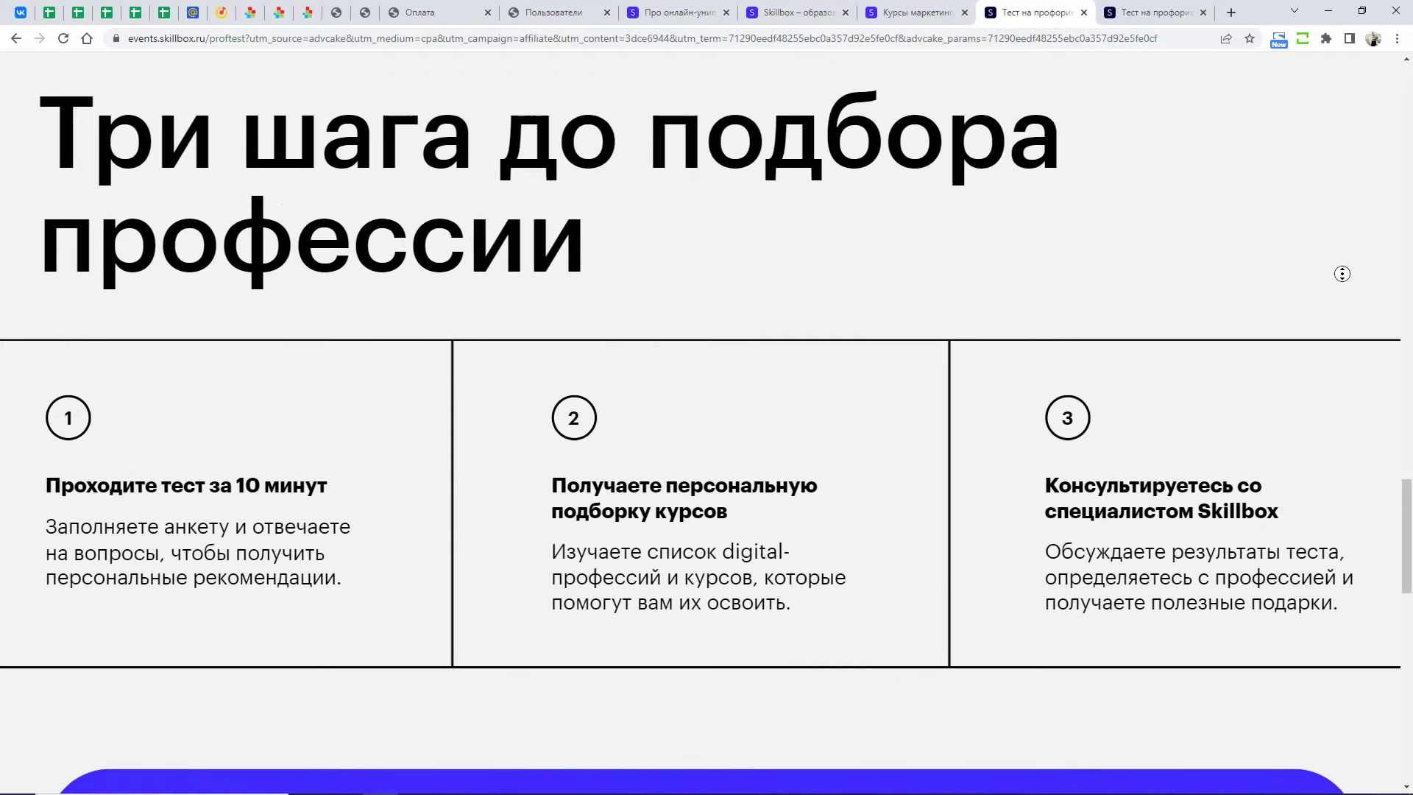
scroll(1343, 280, "down", 6)
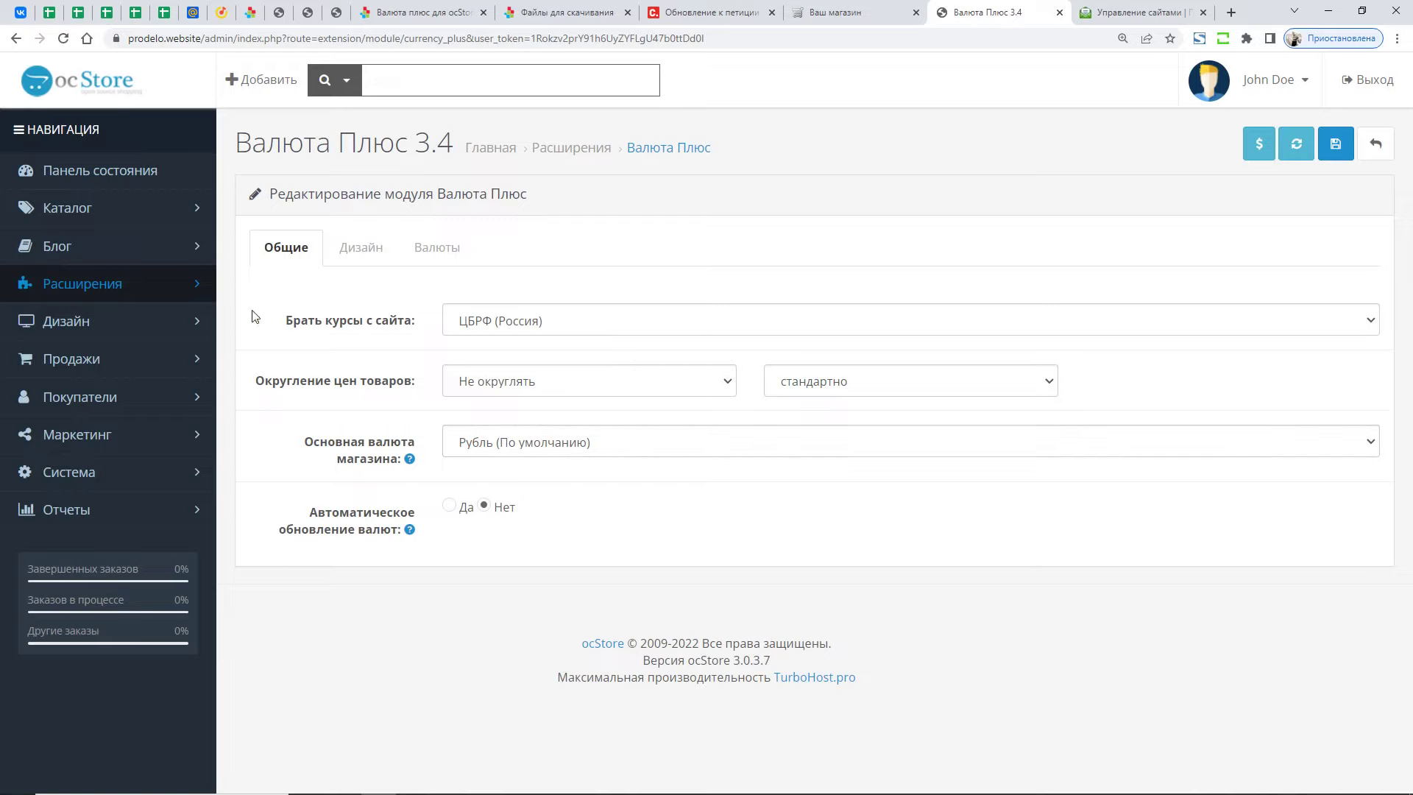
- Open the Модификаторы page in the store admin and sort the installed modifiers by date added, newest first
left_click(168, 289)
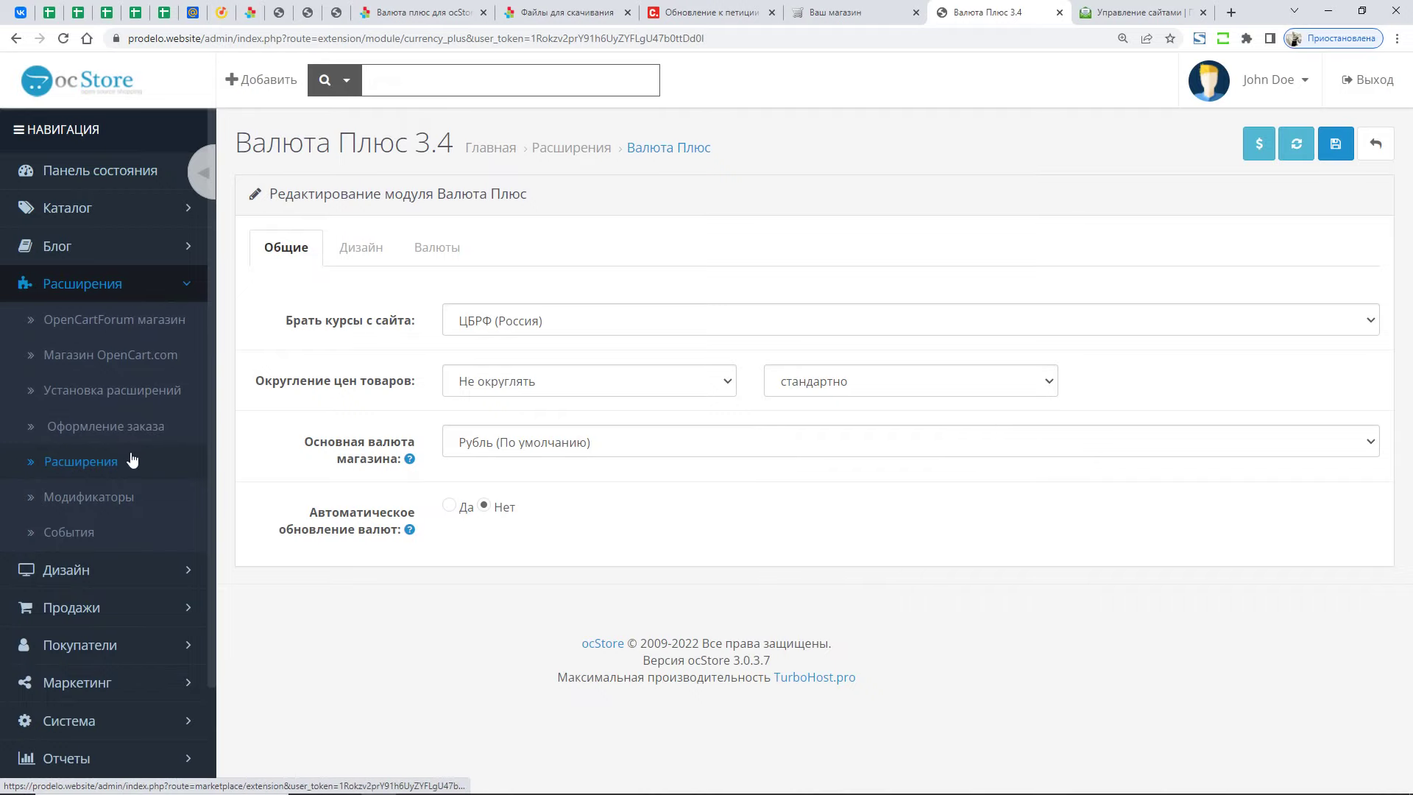
left_click(116, 496)
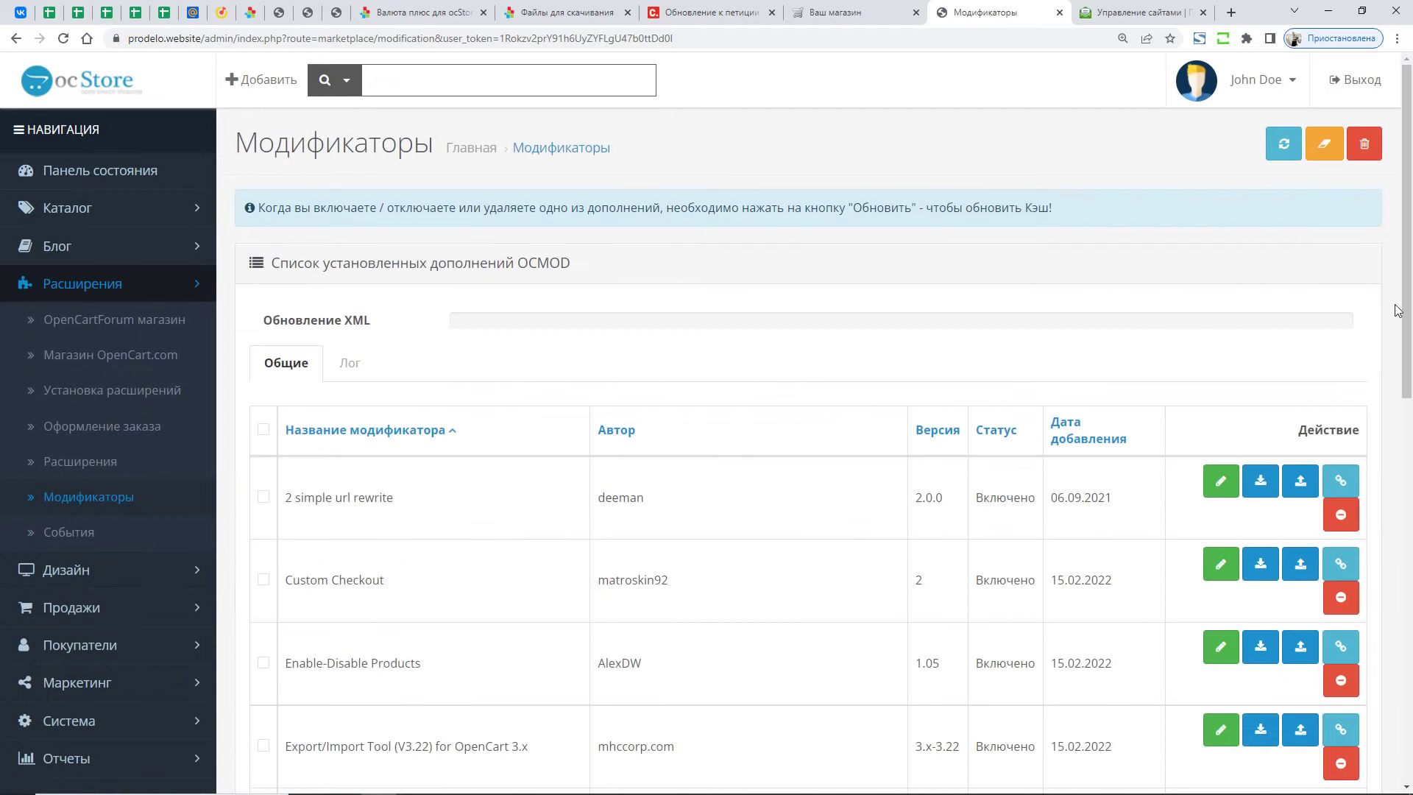
scroll(1398, 313, "down", 4)
scroll(1354, 324, "up", 3)
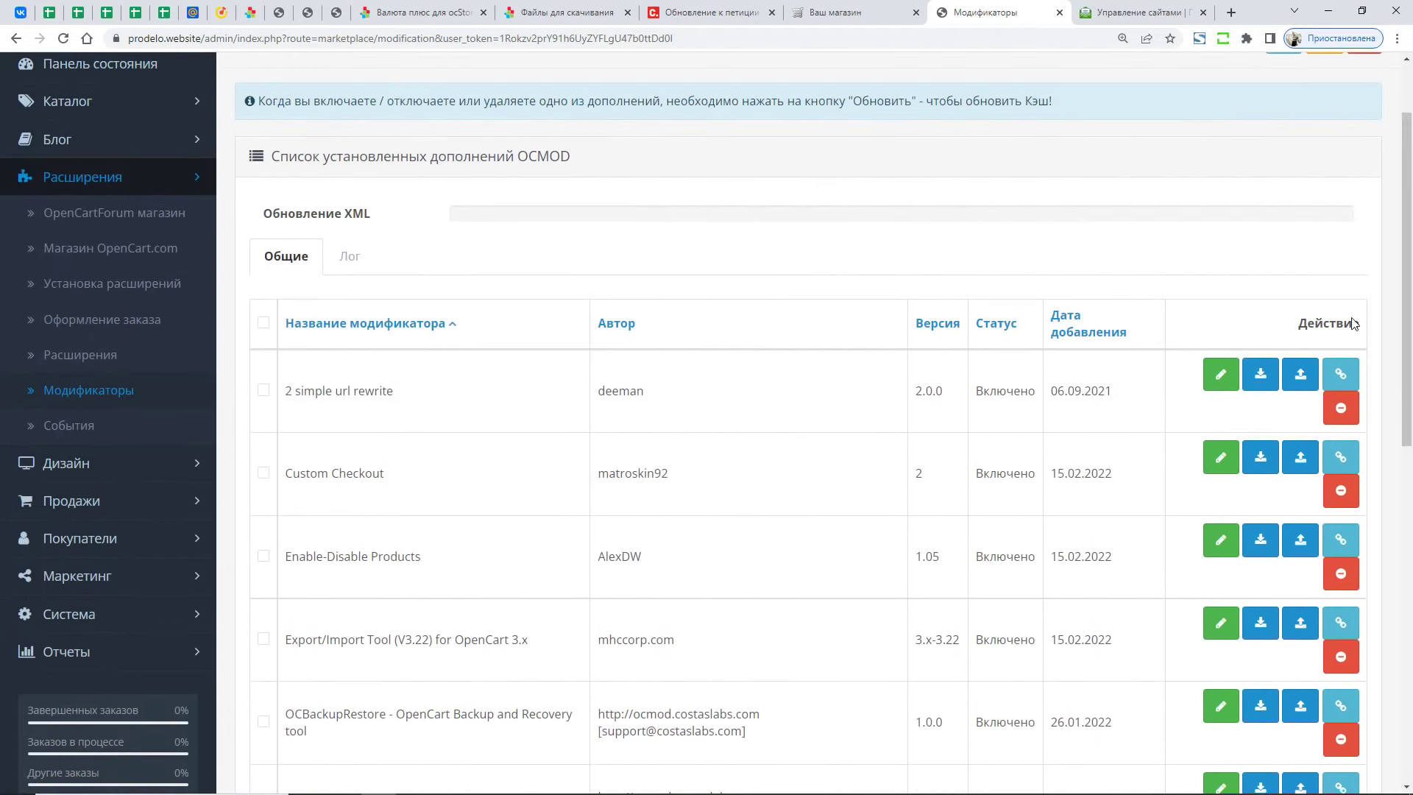
left_click(1064, 332)
scroll(609, 497, "down", 1)
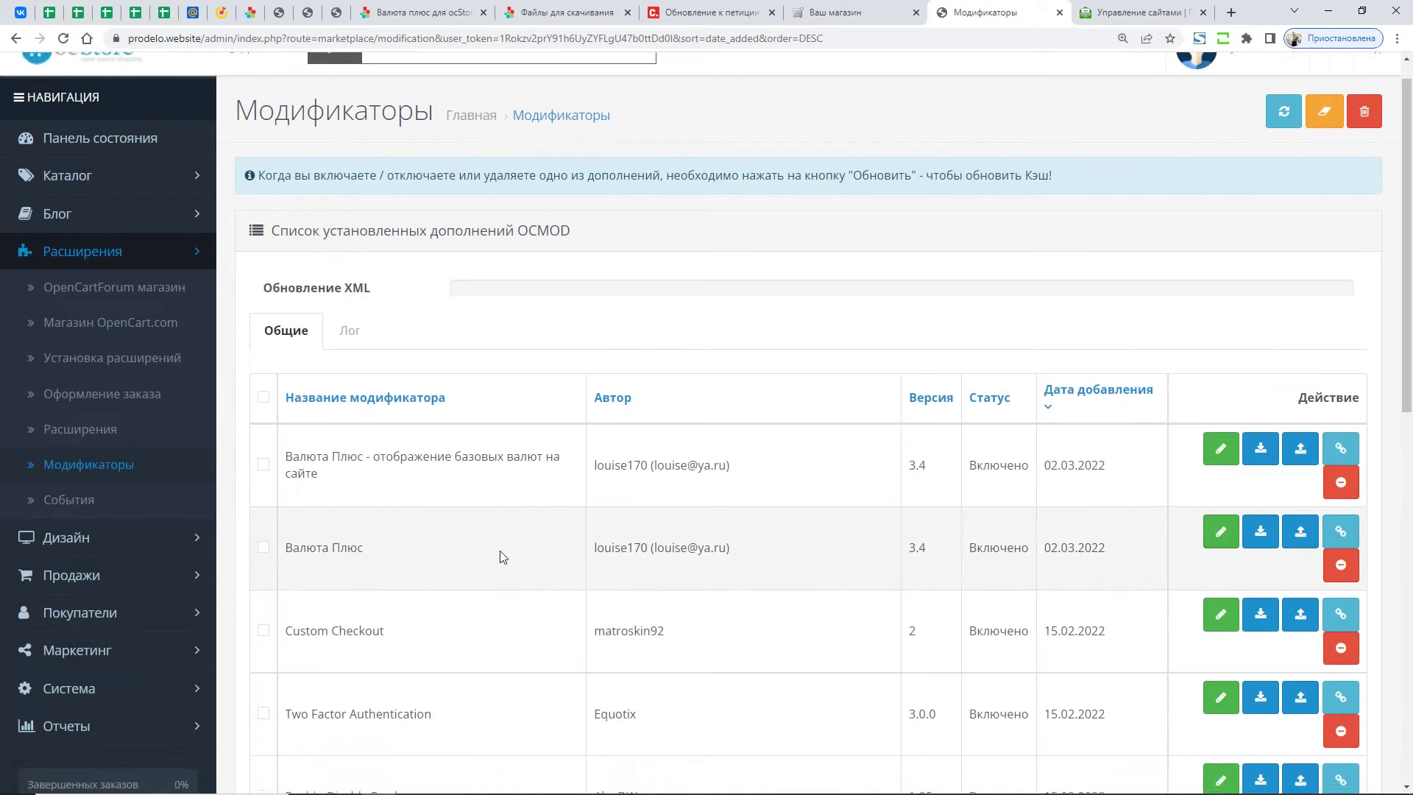
- Check the two Валюта Плюс entries in the modifier list, glancing at the storefront in between
left_click_drag(320, 456, 289, 440)
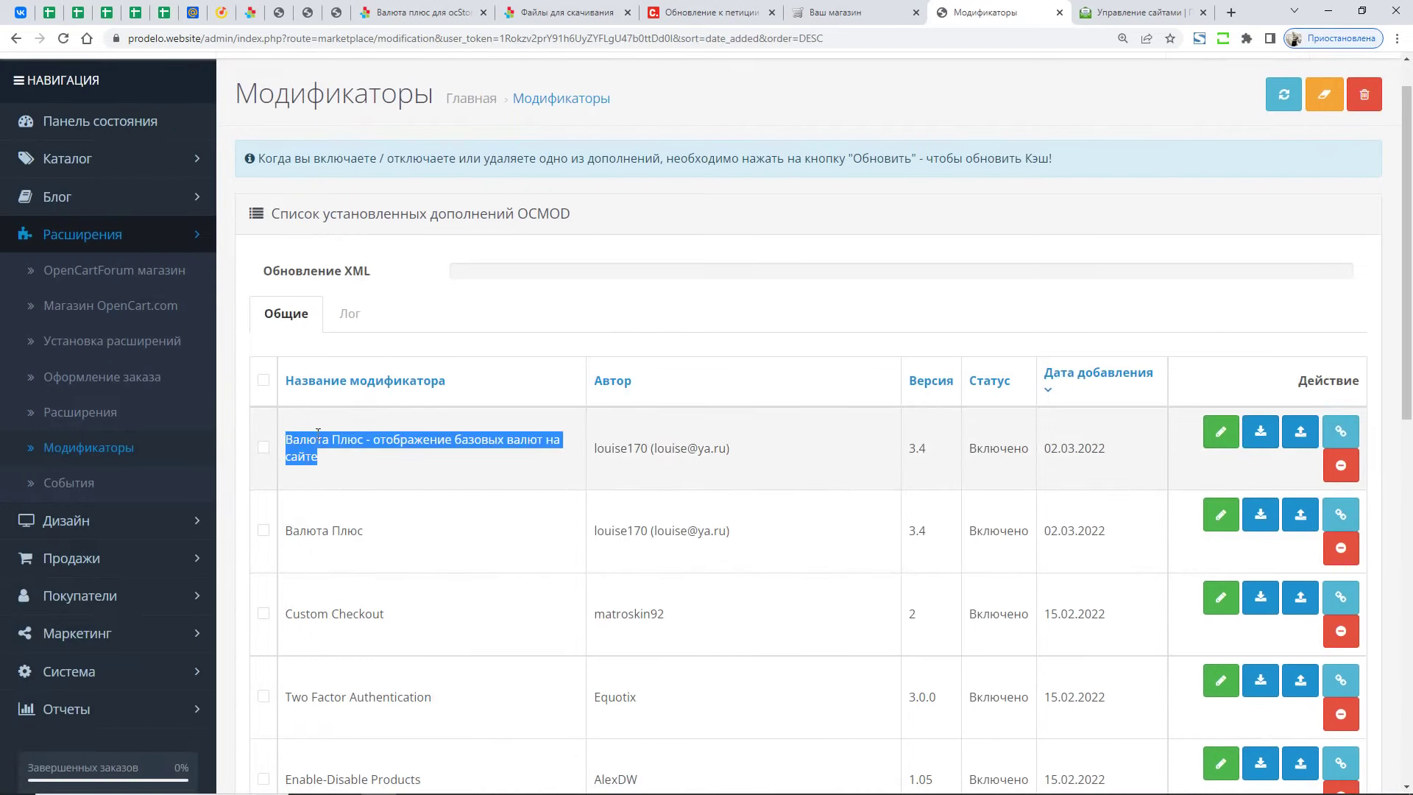
left_click(485, 475)
key("ctrl+shift+Tab")
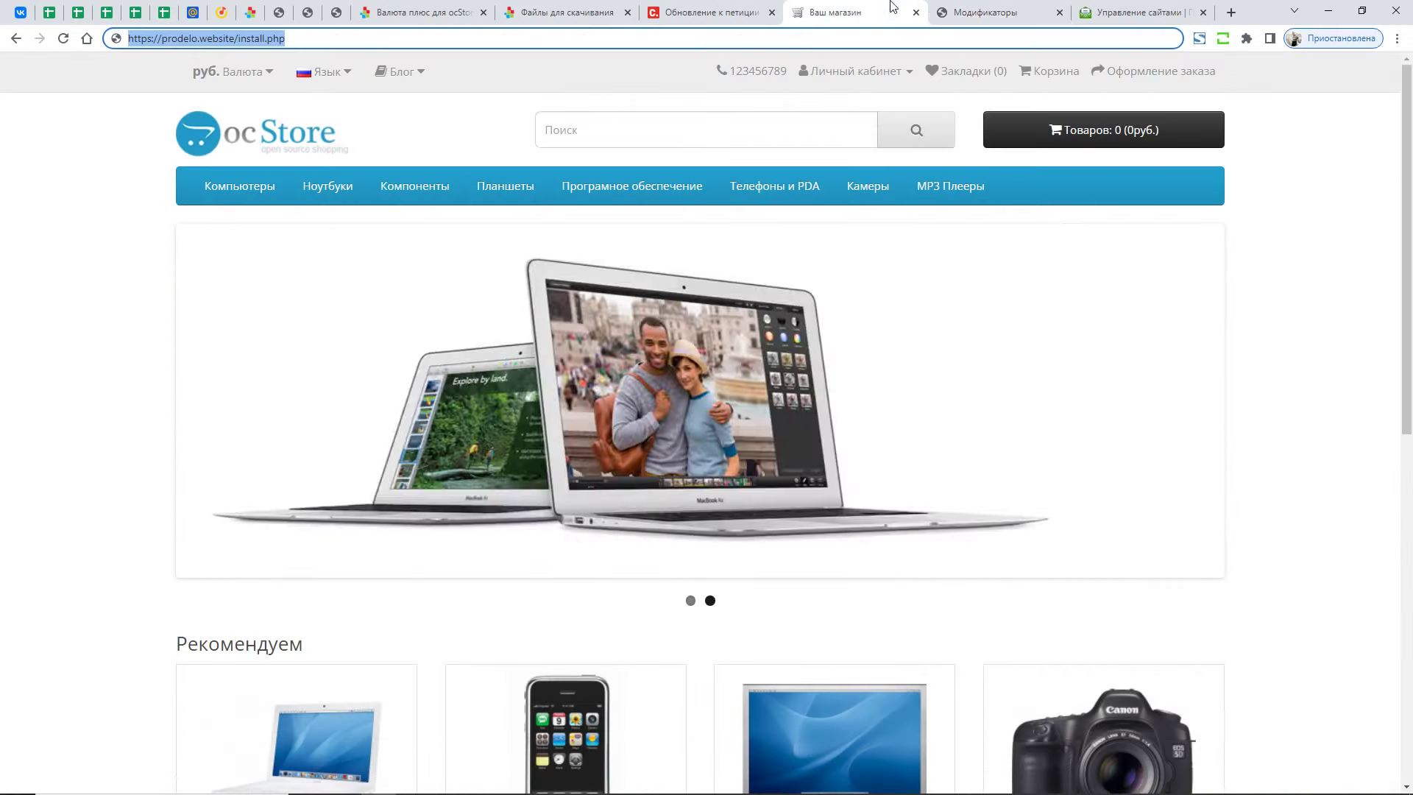
left_click(974, 7)
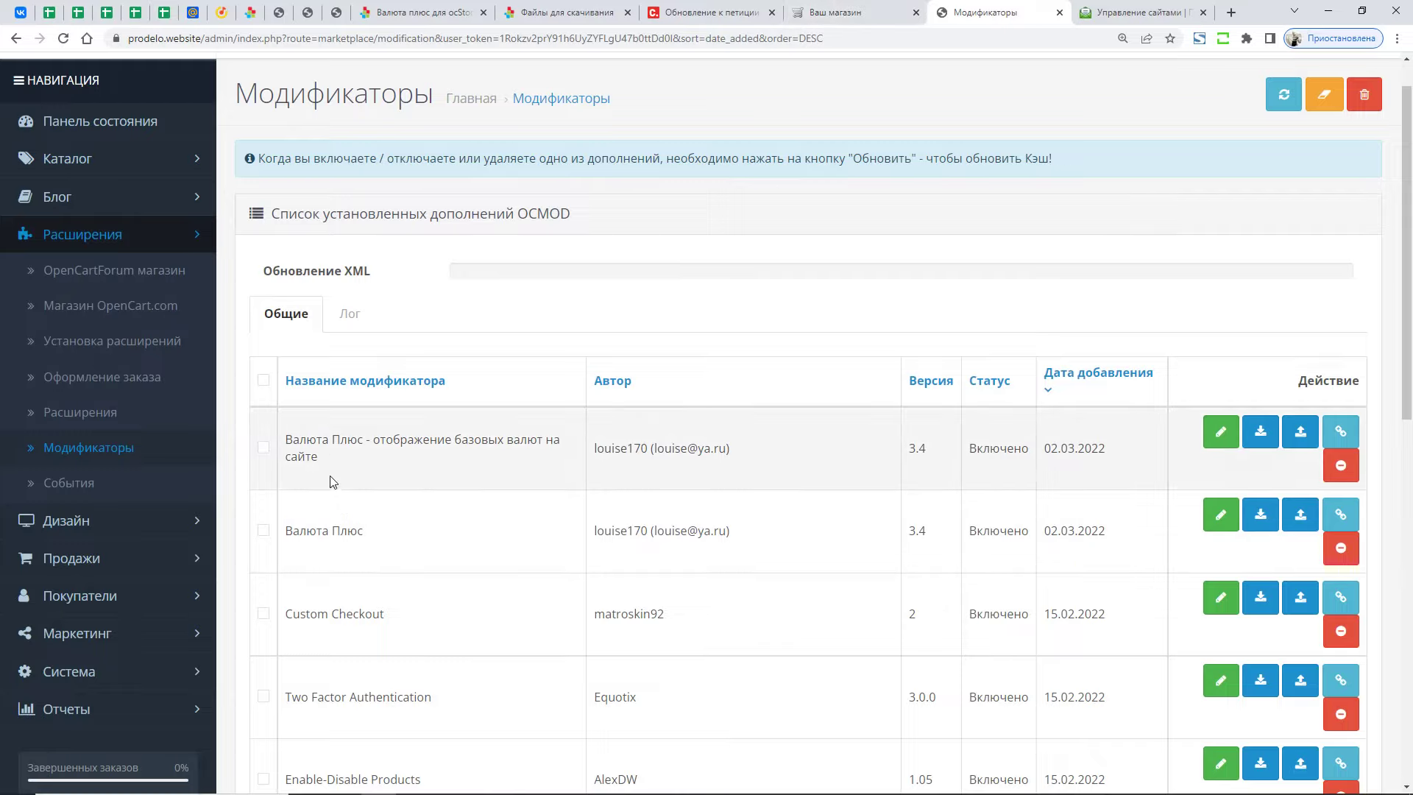
left_click_drag(348, 467, 290, 442)
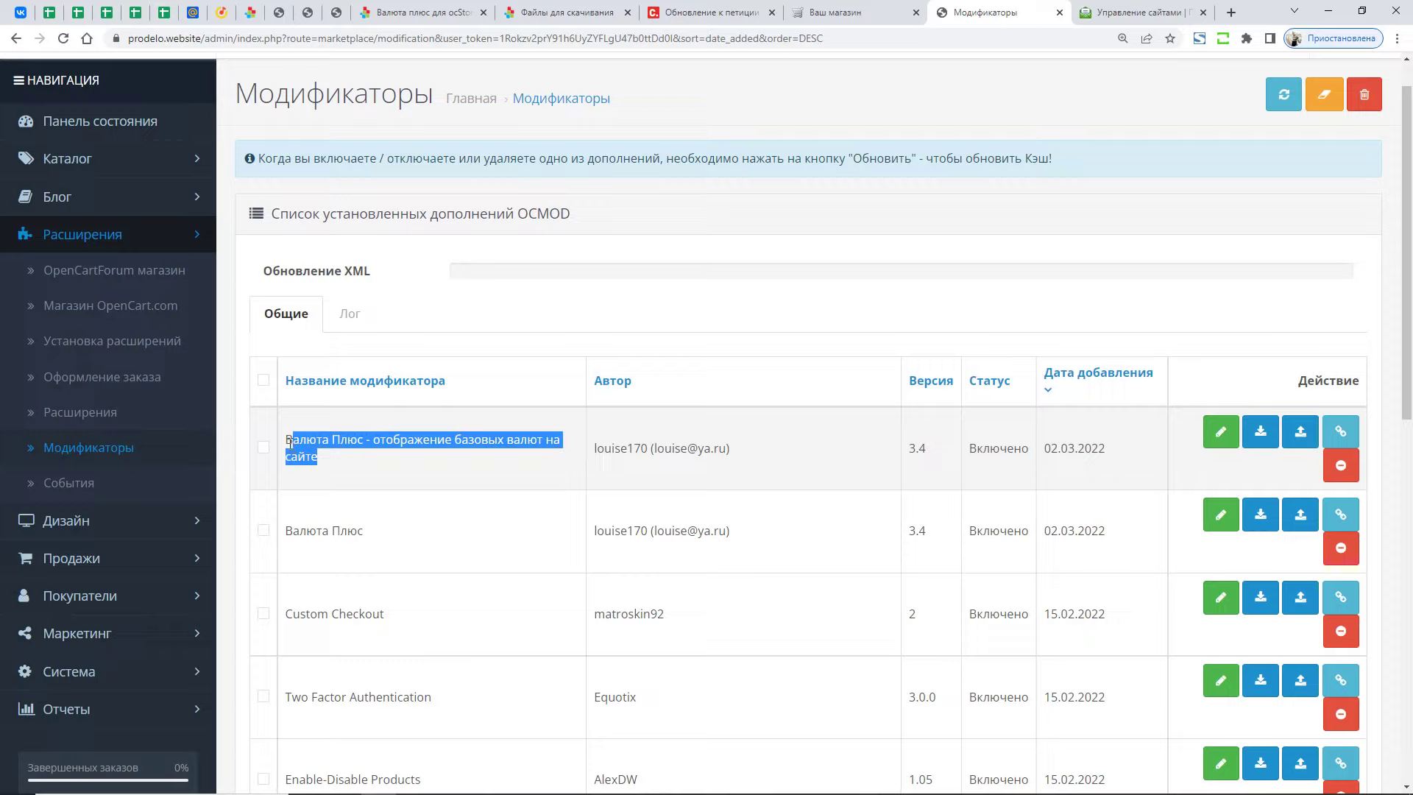
left_click_drag(365, 531, 287, 531)
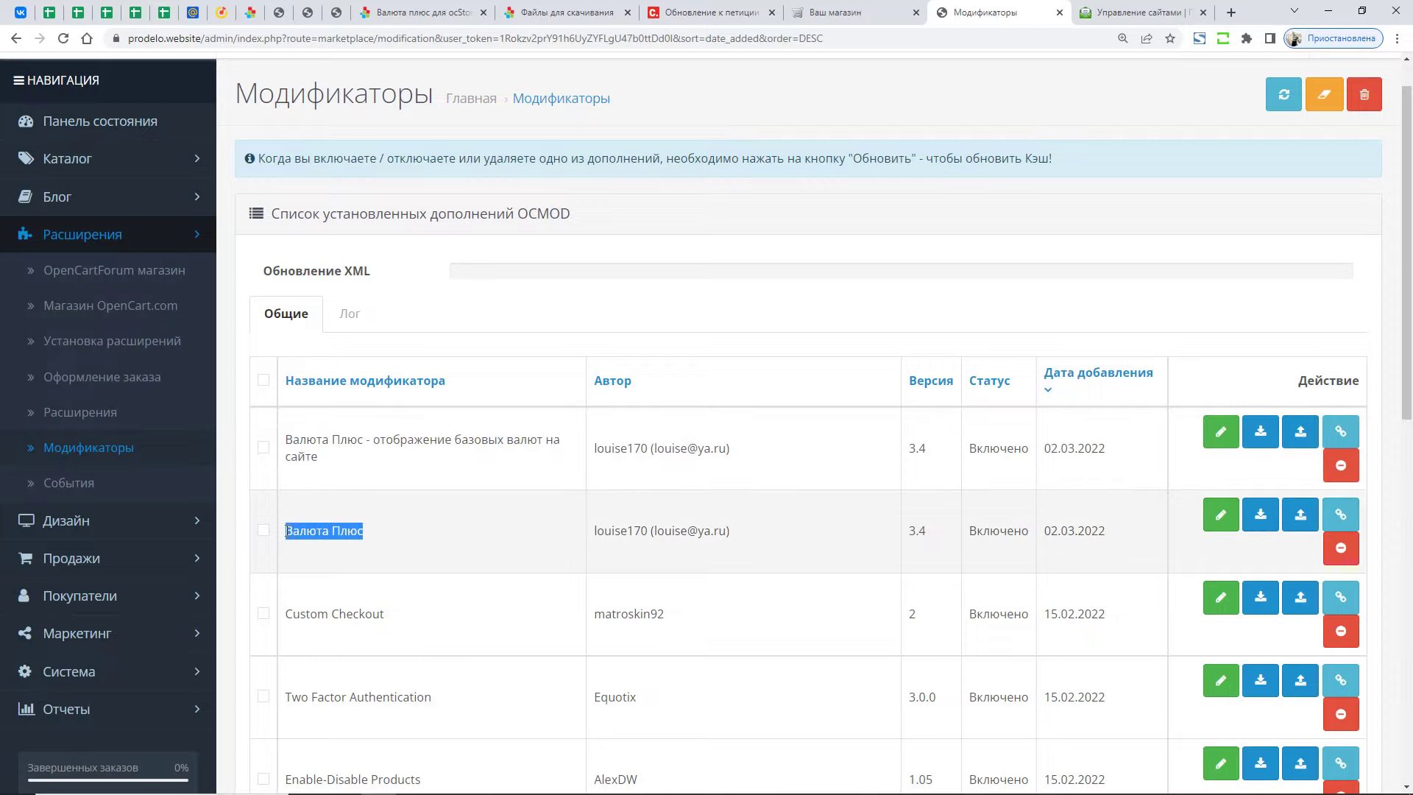
- Compare the module's archives in the xml folder with the installed modifiers, and return to the Модификаторы page
left_click(307, 780)
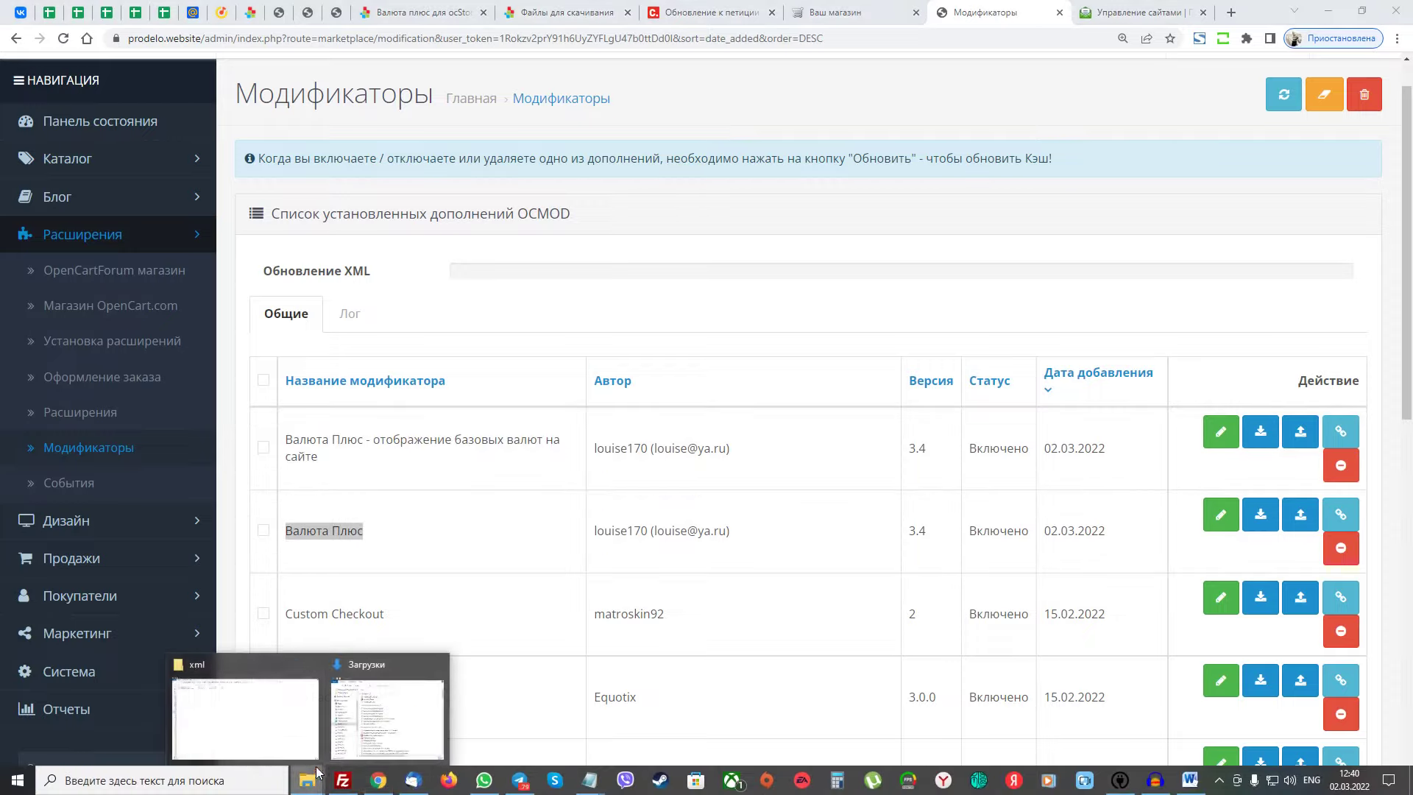
left_click(287, 724)
left_click(147, 99)
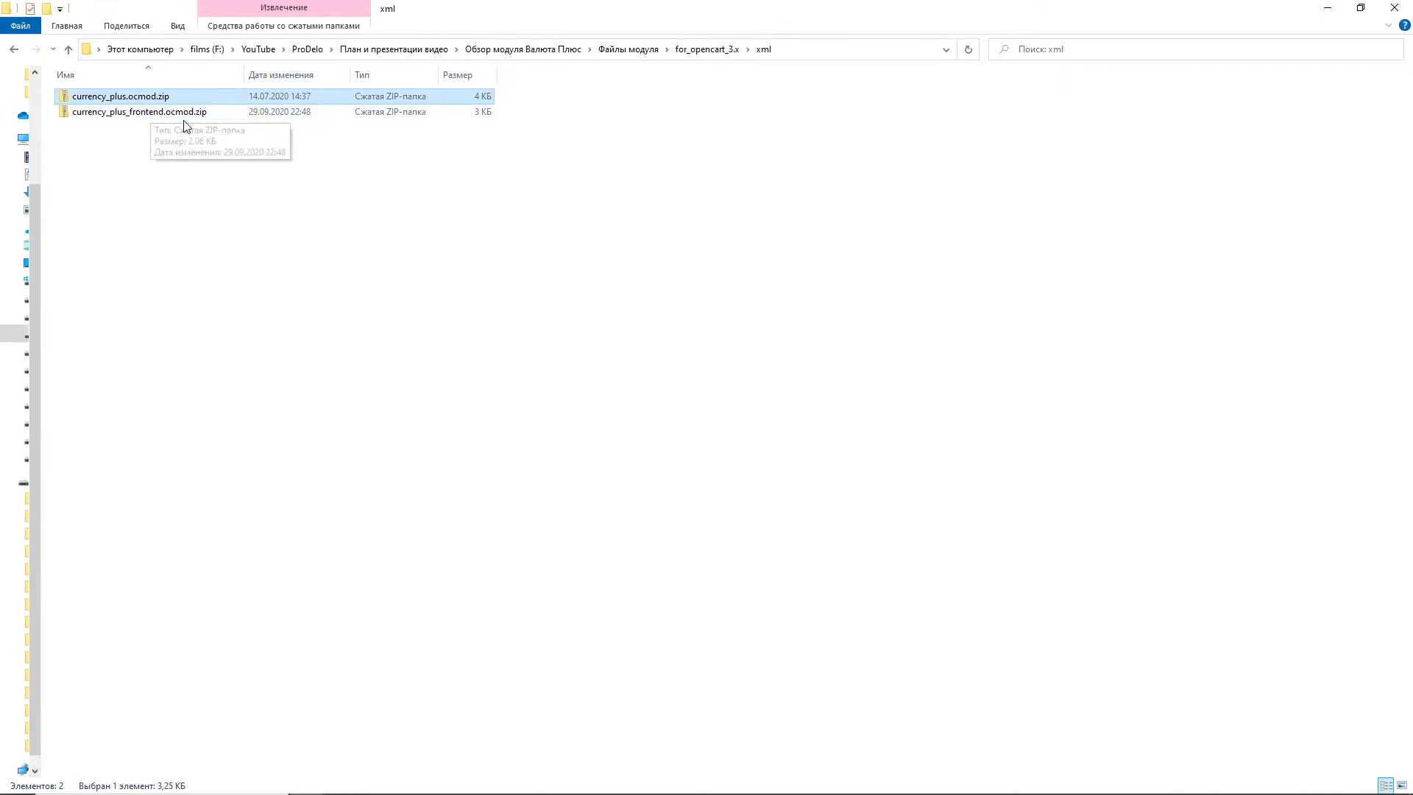
left_click(377, 788)
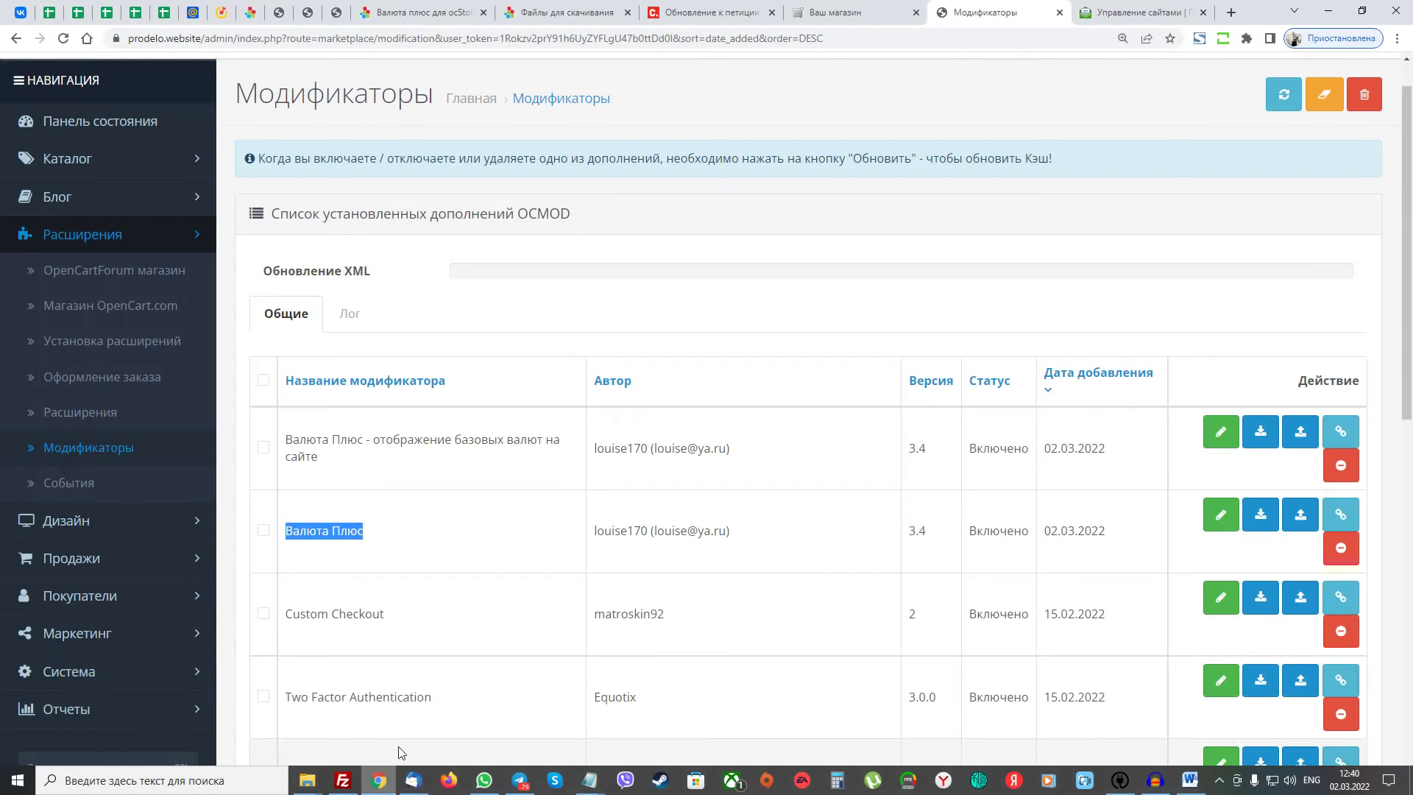
left_click(543, 539)
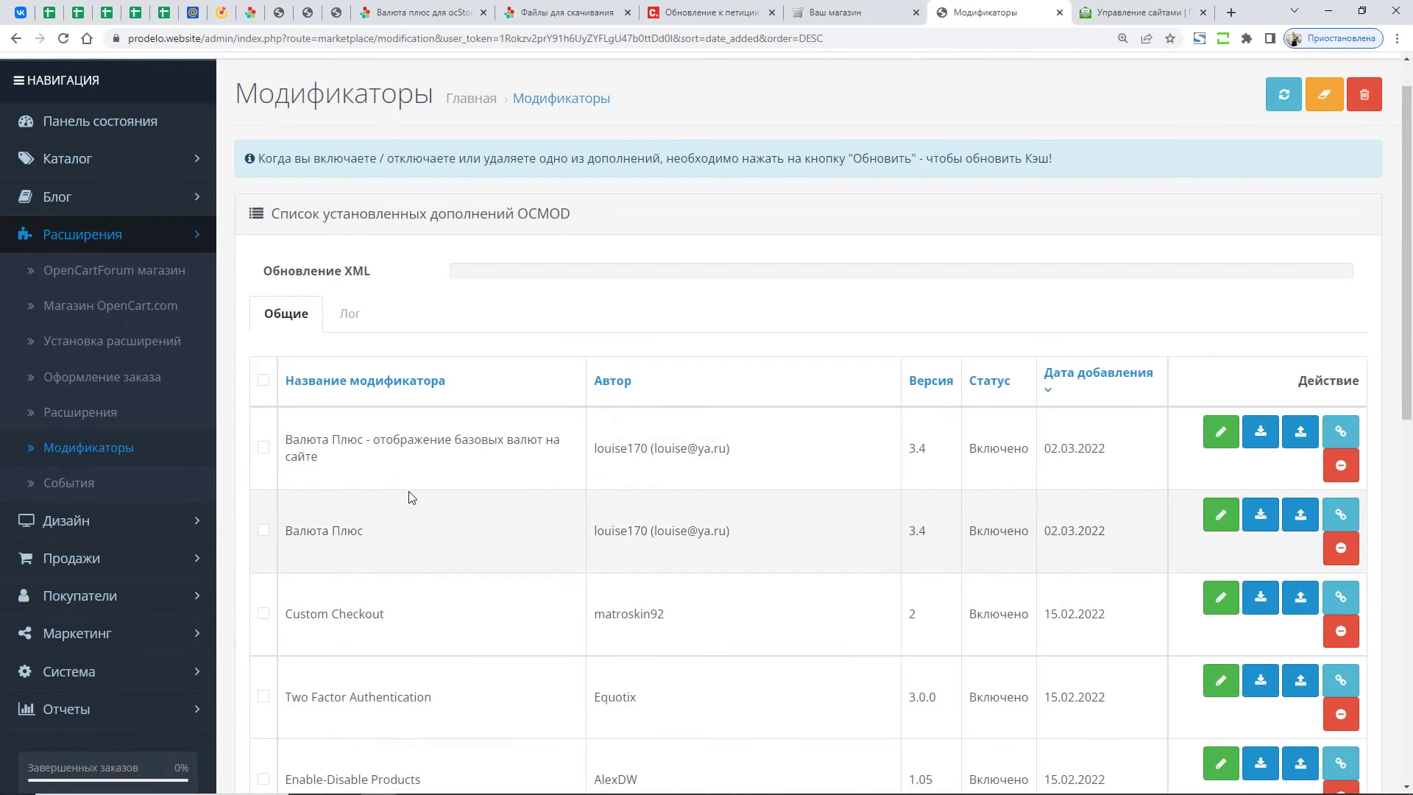
- Look over the Валюта плюс product page on ProDelo, the Файлы для скачивания page and the test storefront
left_click(419, 12)
scroll(734, 359, "up", 9)
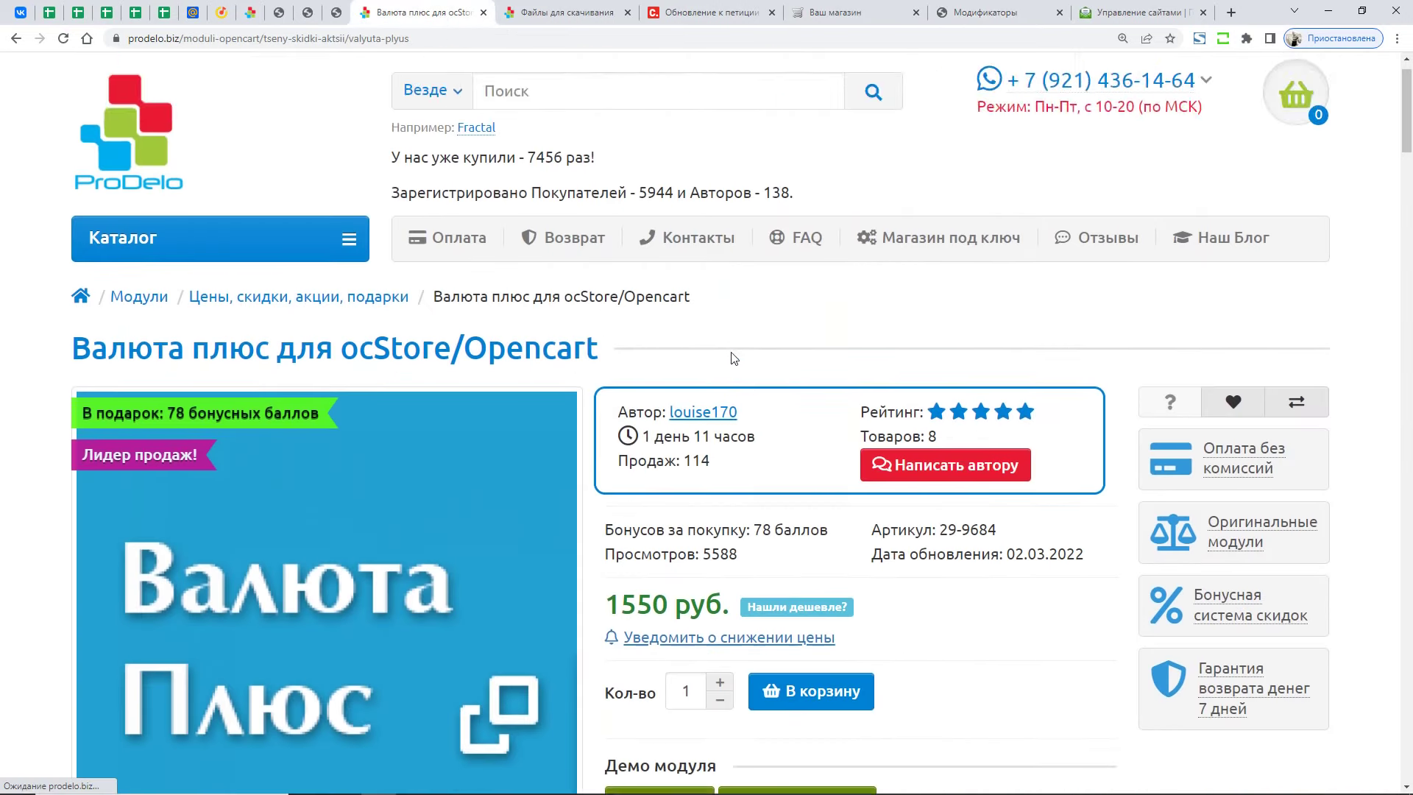
scroll(734, 358, "down", 2)
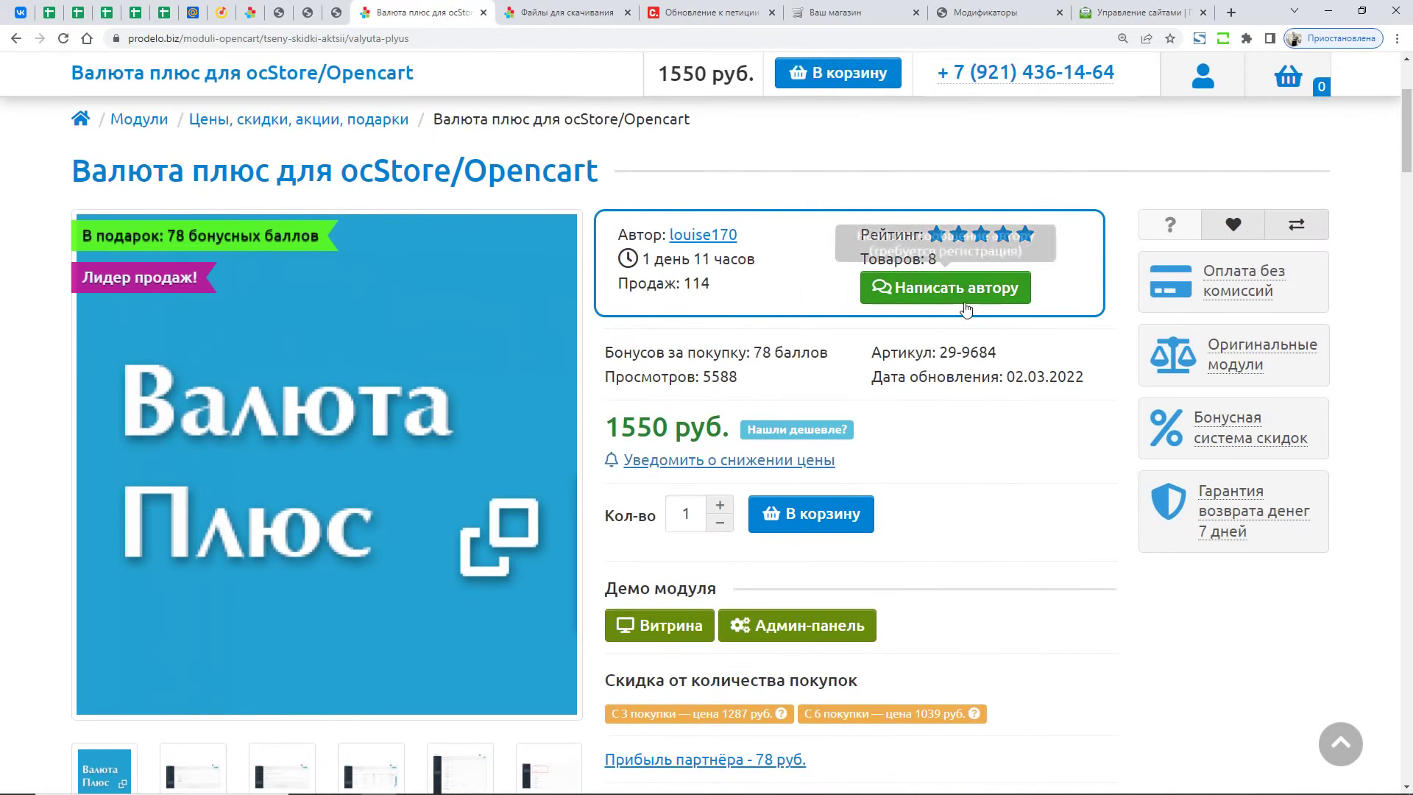
left_click(591, 9)
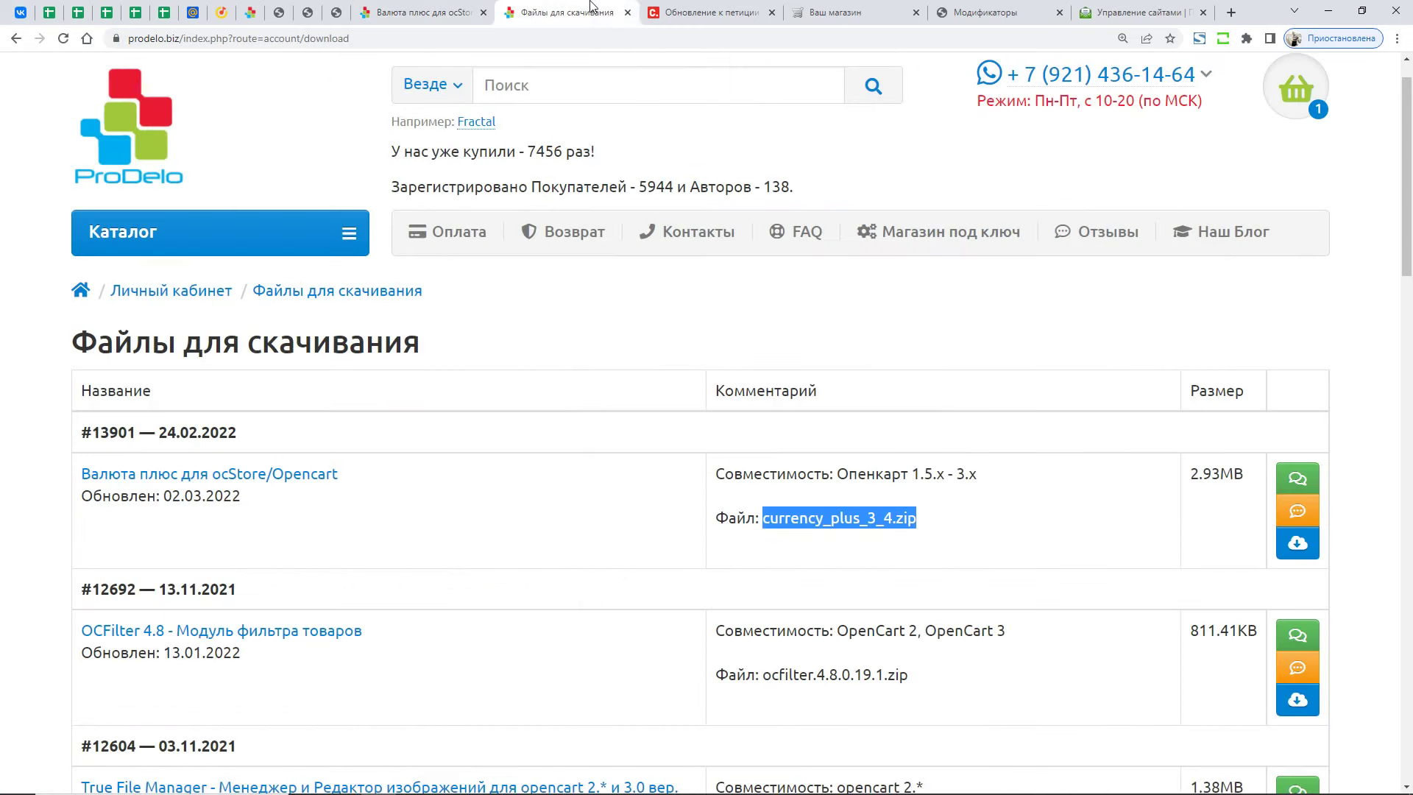
left_click(820, 11)
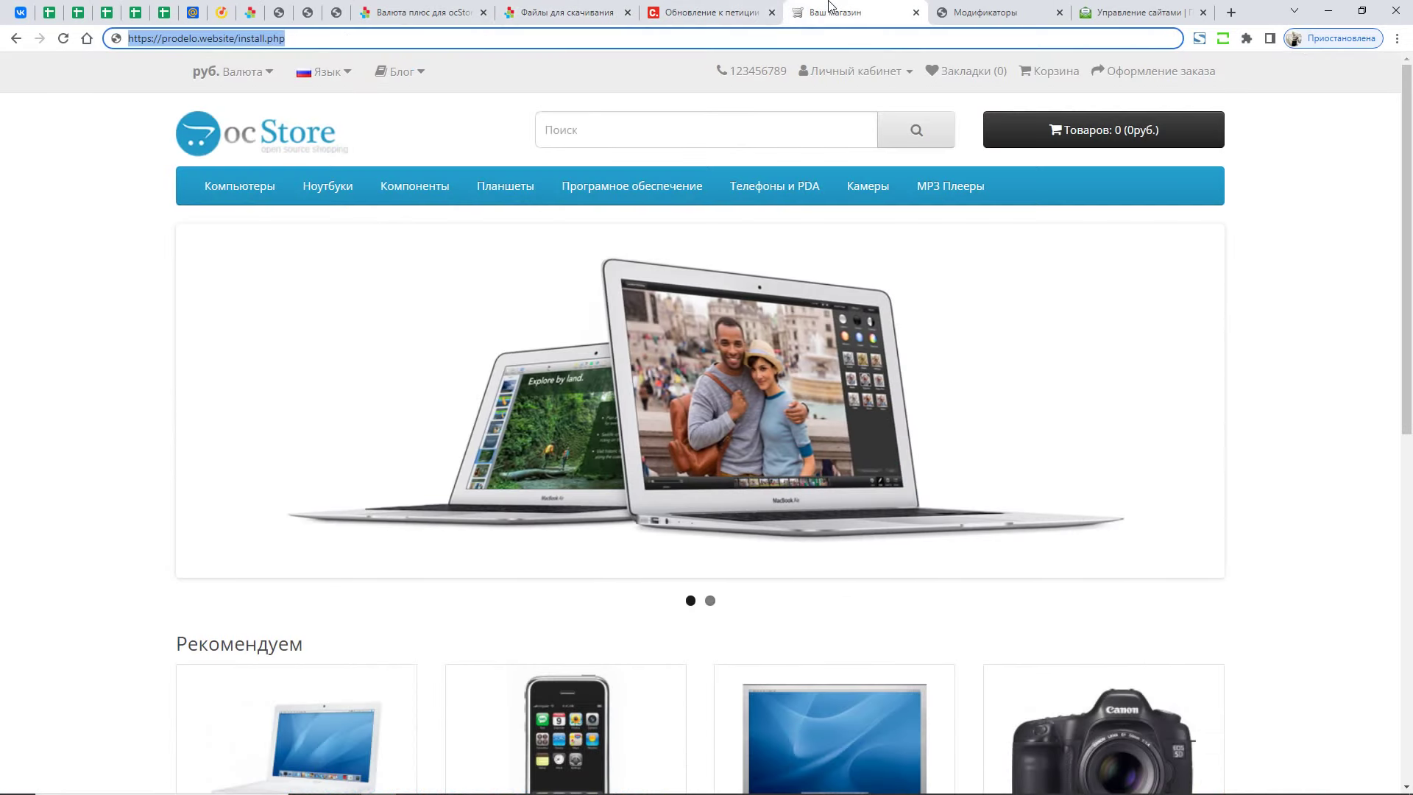
- Return to the Валюта Плюс module settings and look through the exchange rate sources, keeping ЦБРФ (Россия) selected
left_click(964, 9)
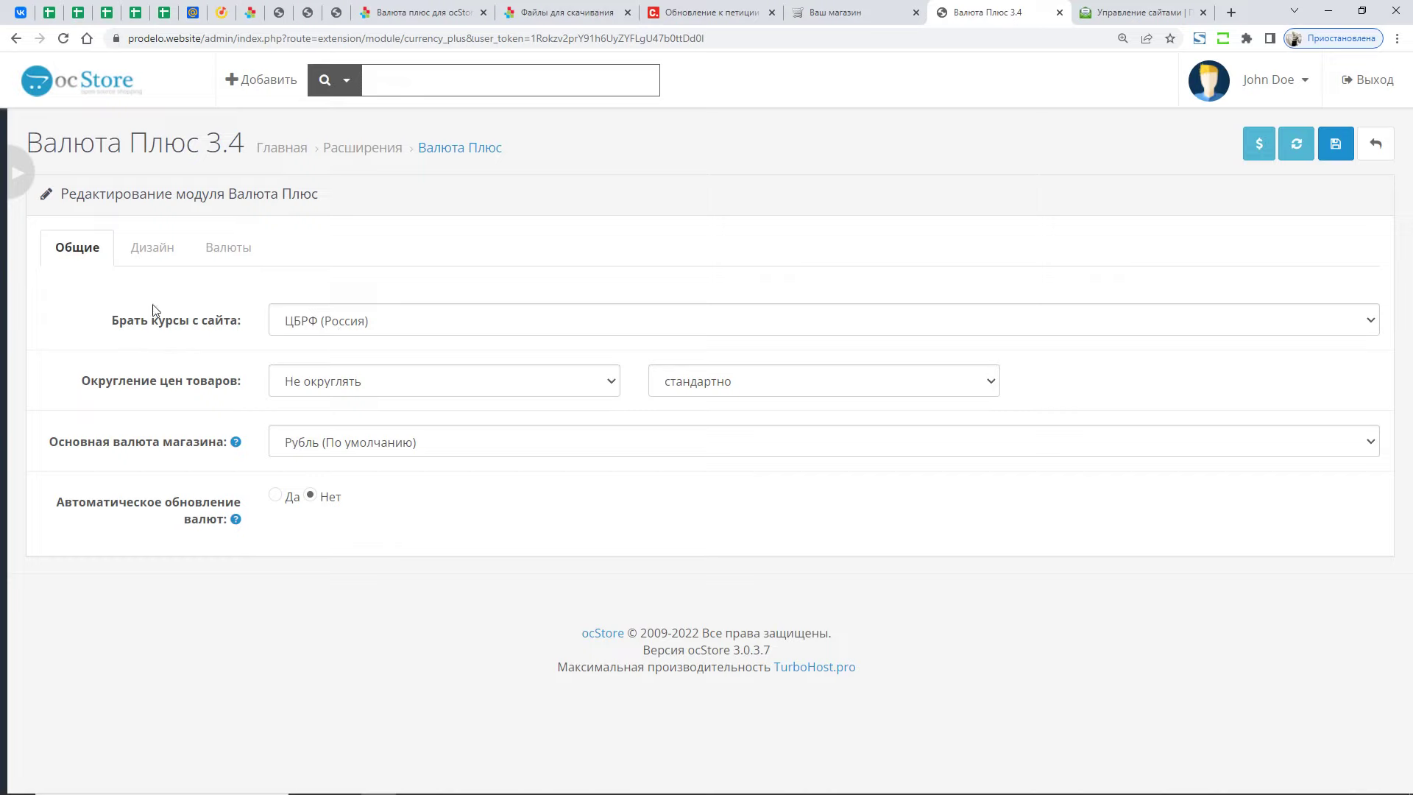
left_click(310, 320)
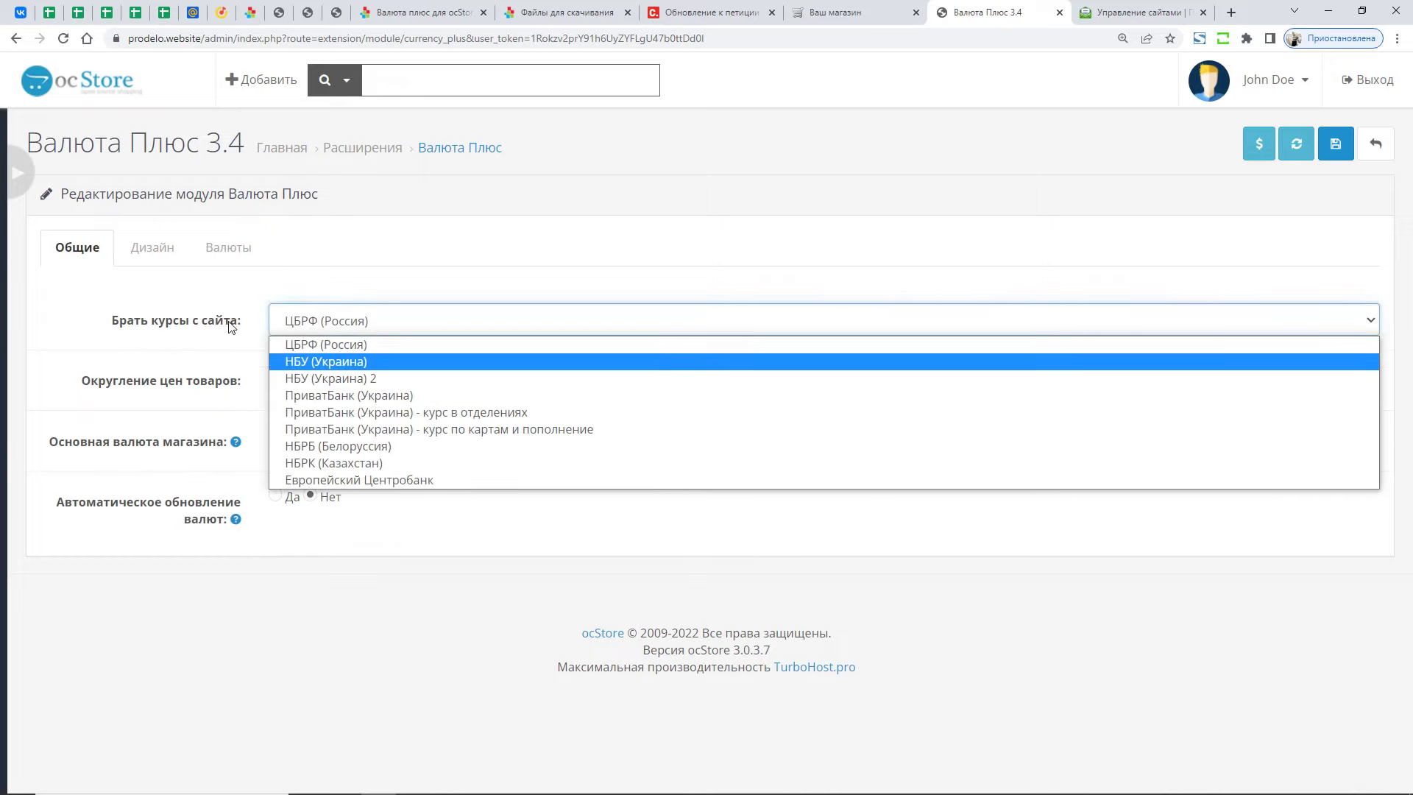
left_click(324, 344)
left_click(311, 324)
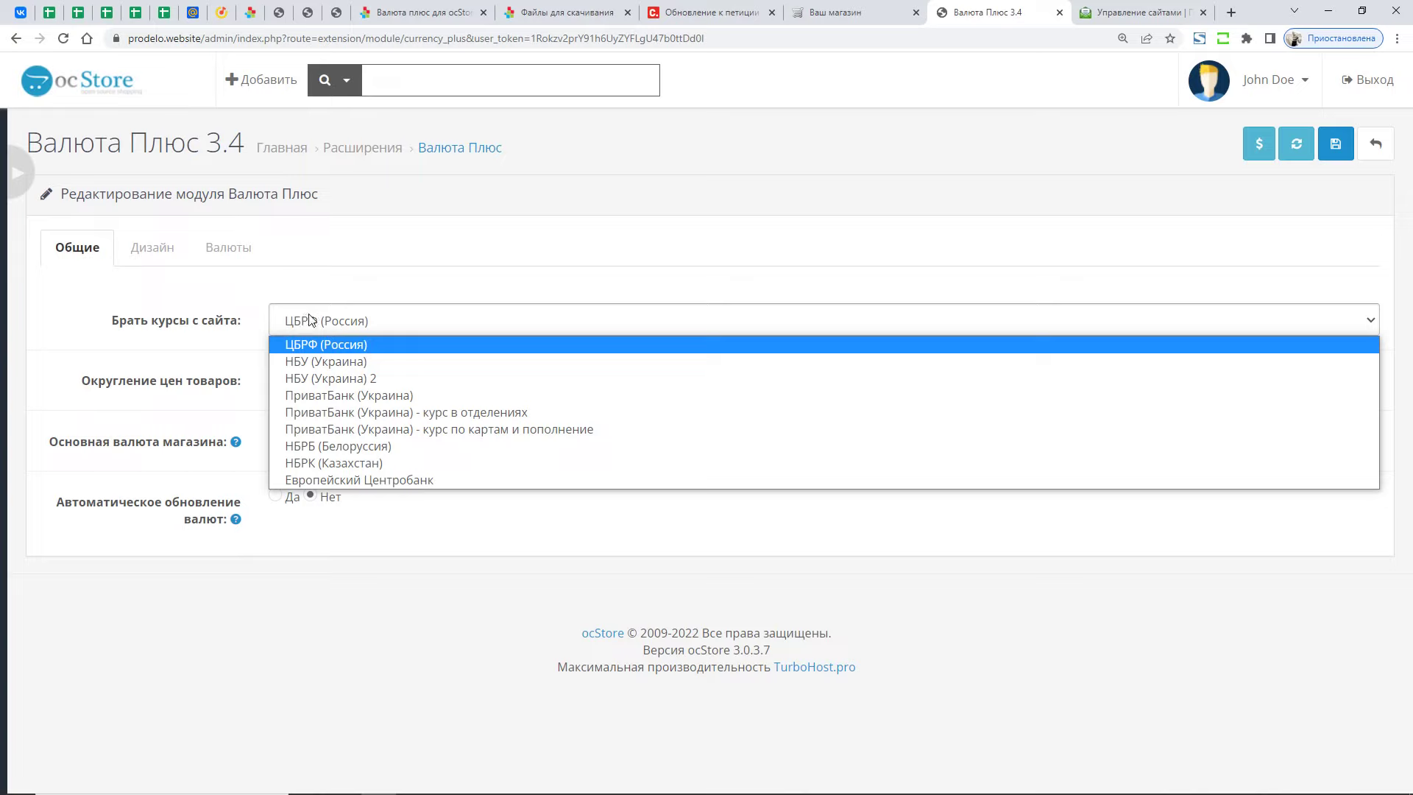
left_click(255, 300)
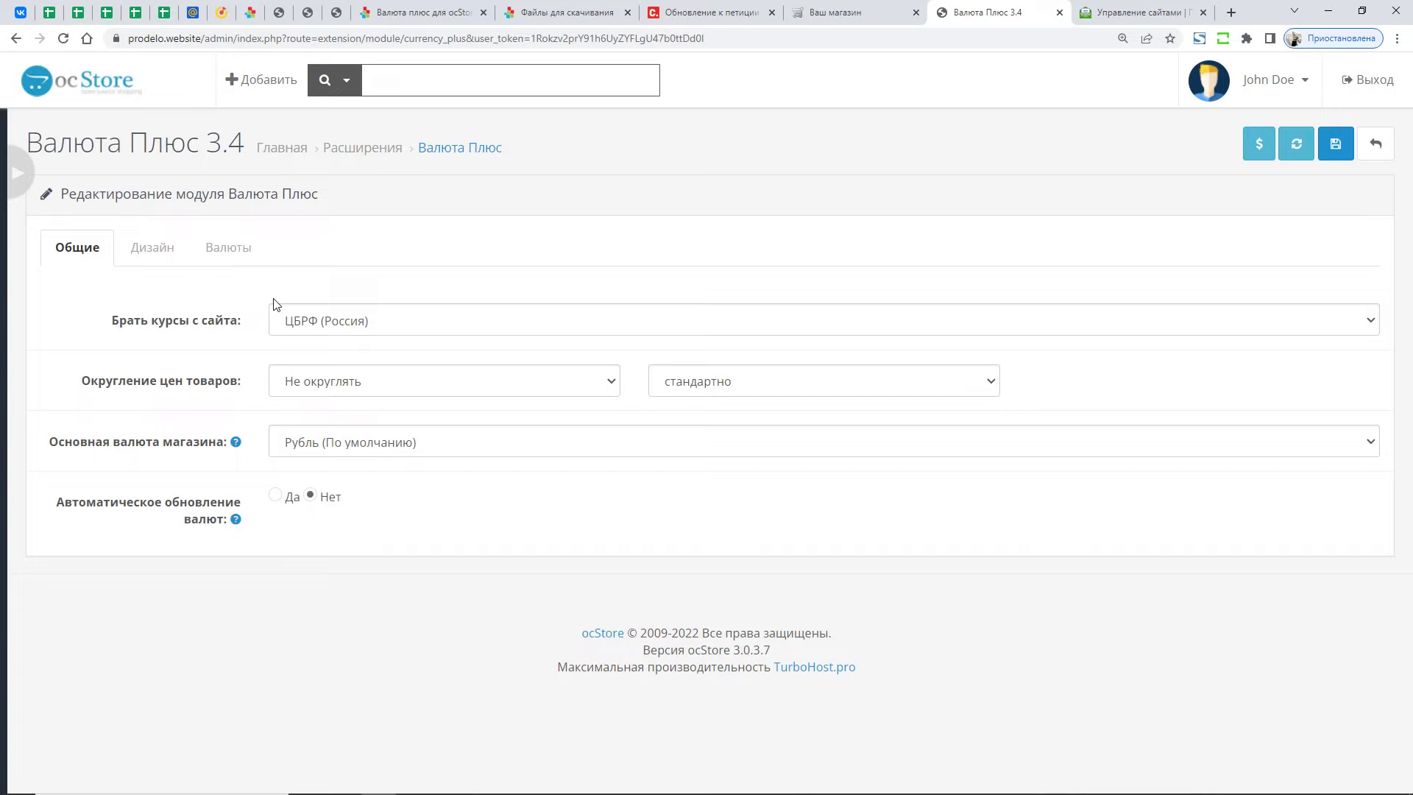
- Set the product price rounding direction to «в большую сторону» and look through the available rounding steps
left_click(342, 384)
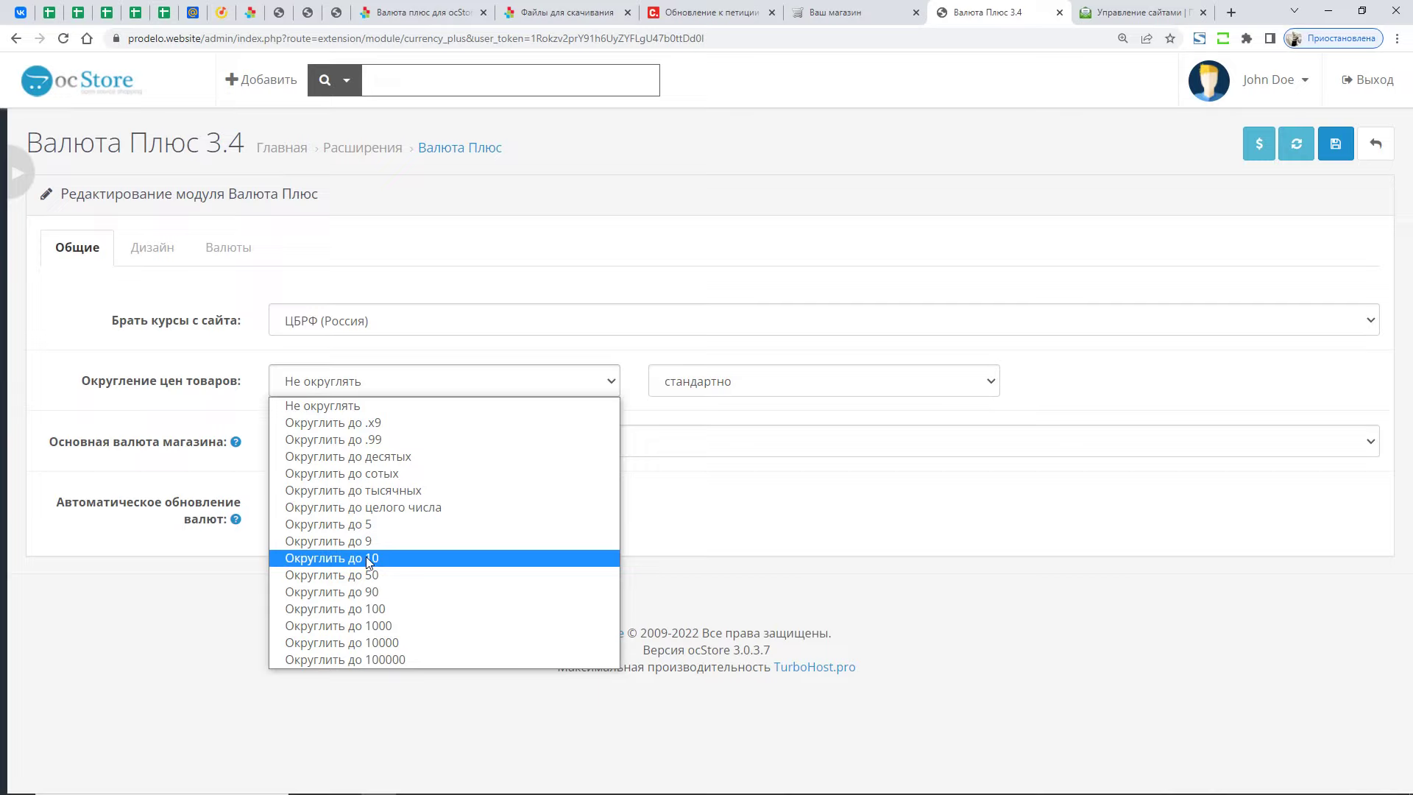
left_click(736, 380)
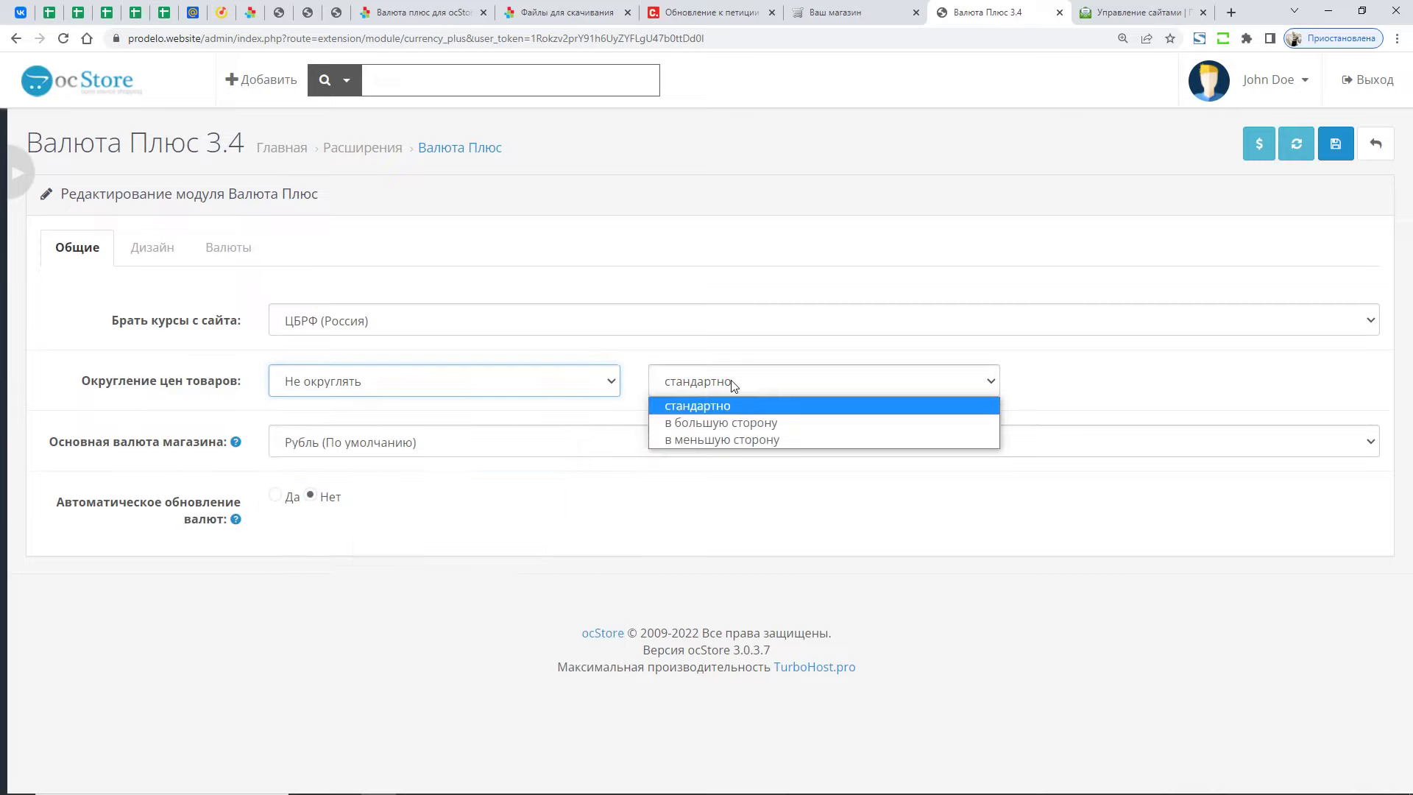
left_click(734, 422)
left_click(426, 387)
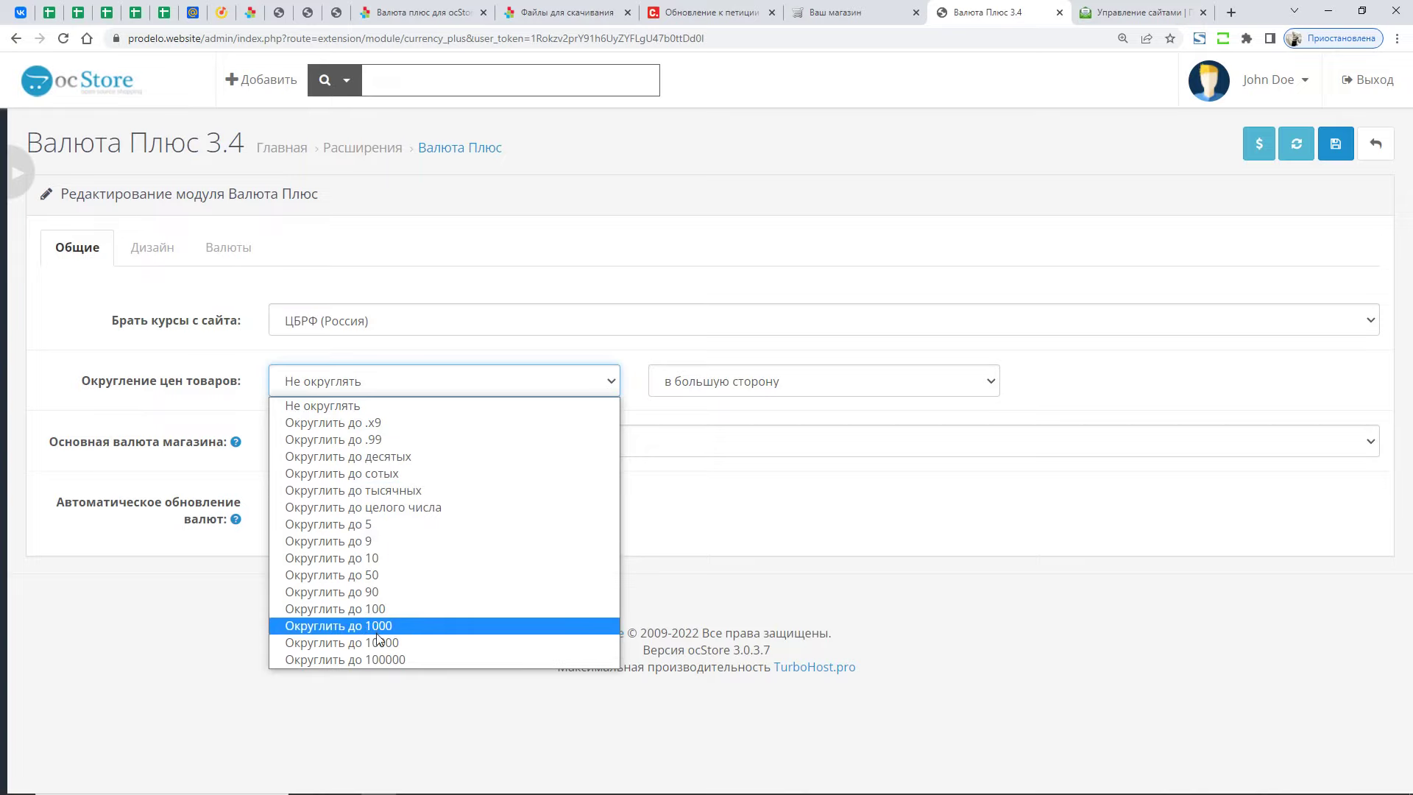
- Review the choices and hint for the store's main currency, keeping Рубль (По умолчанию), and read the hint for automatic currency updating
left_click(688, 435)
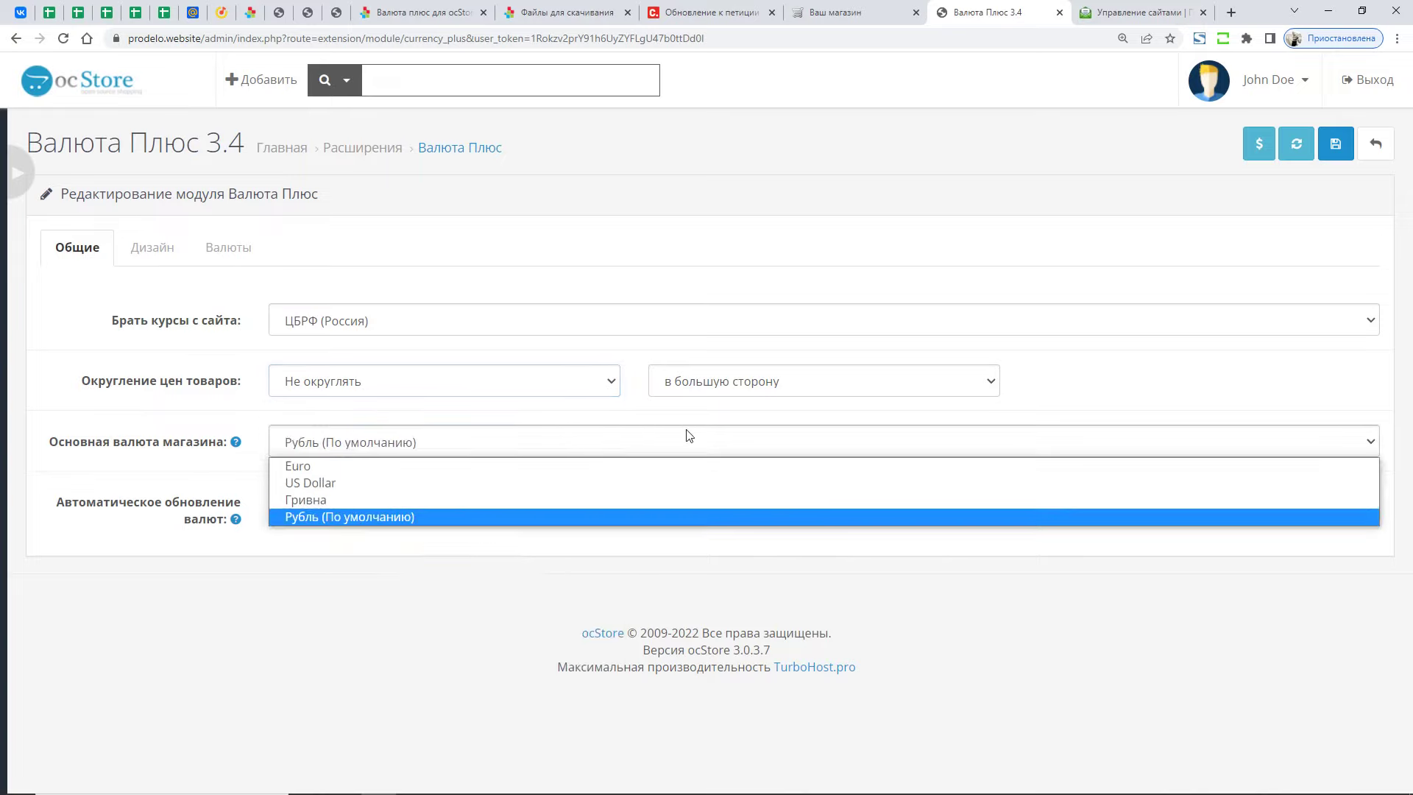
left_click(237, 448)
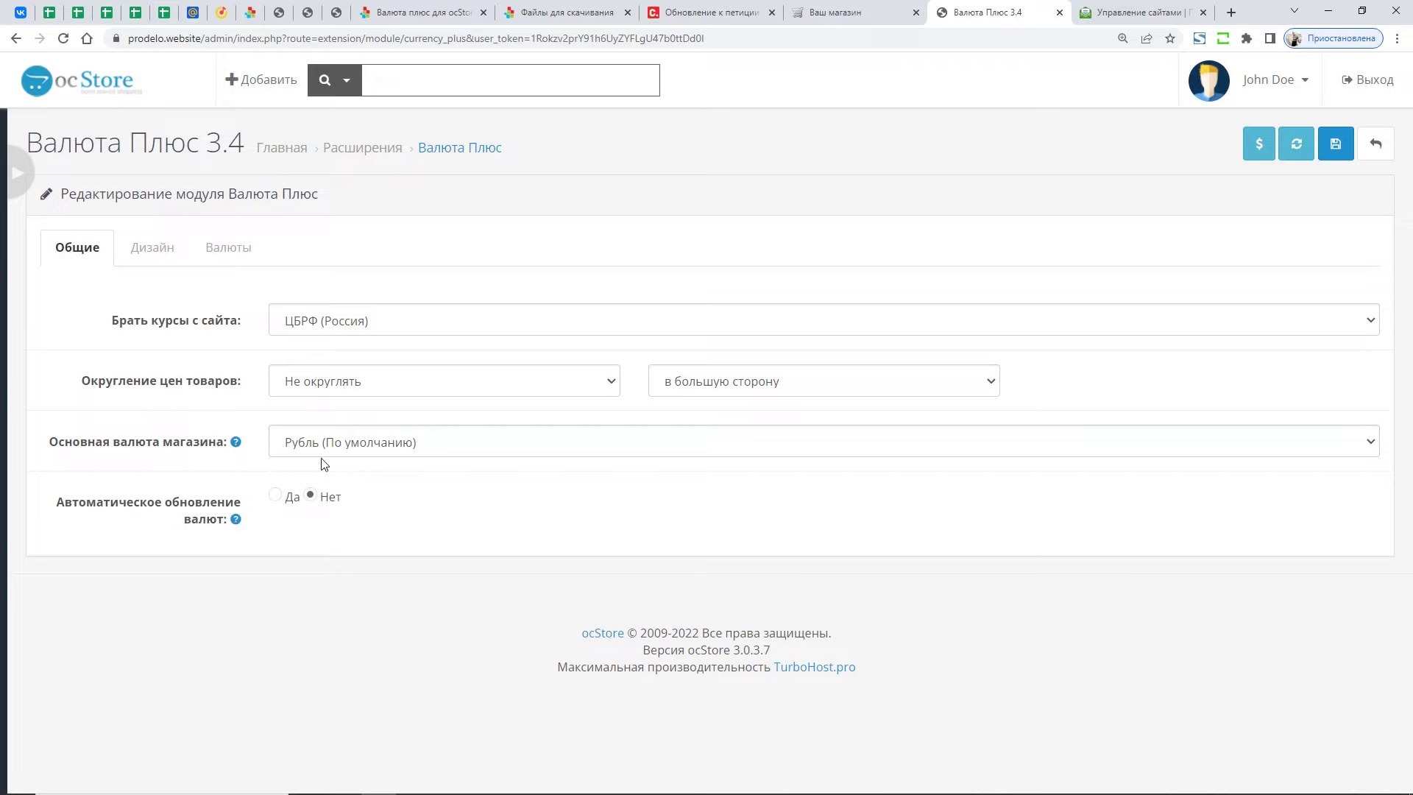
mouse_move(238, 444)
left_click(340, 440)
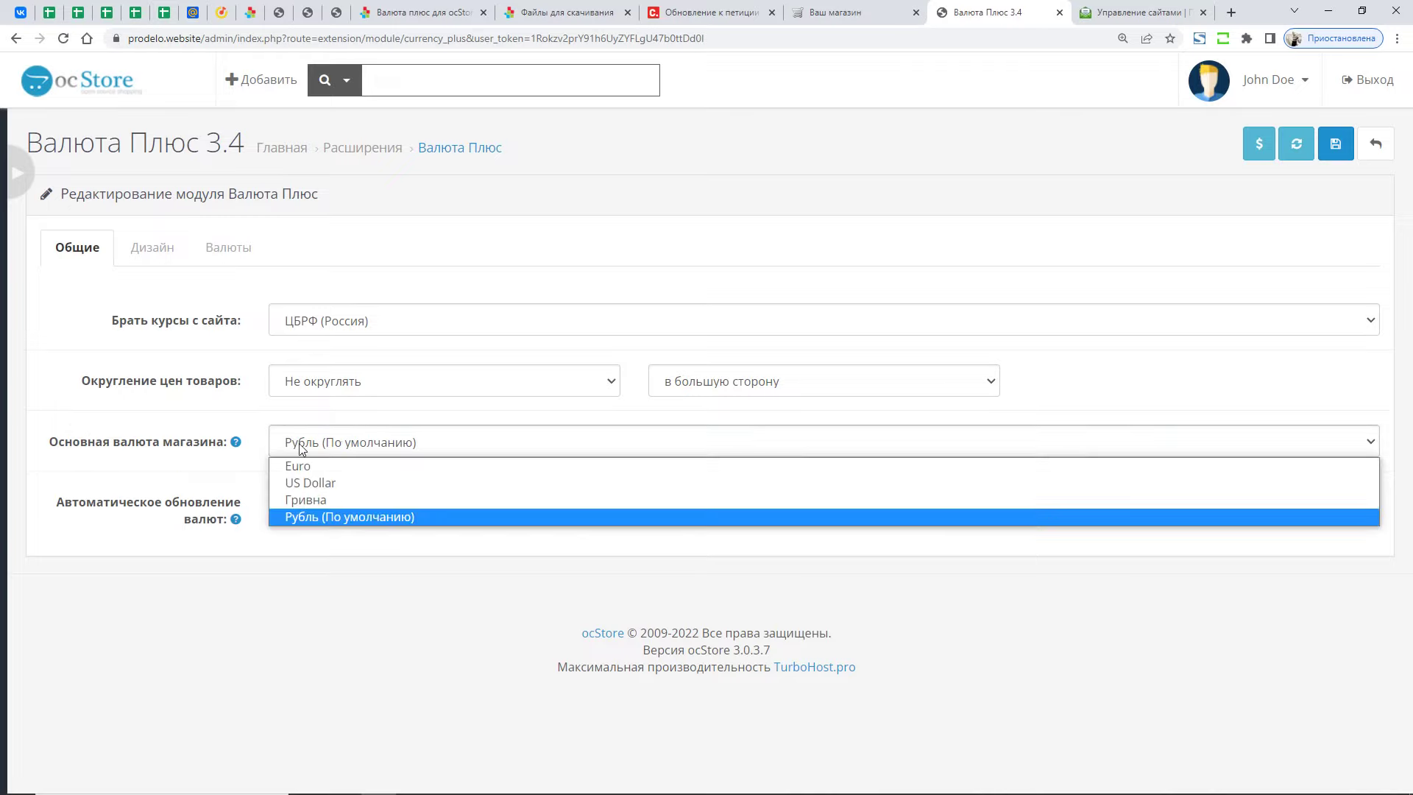
left_click(302, 446)
mouse_move(208, 447)
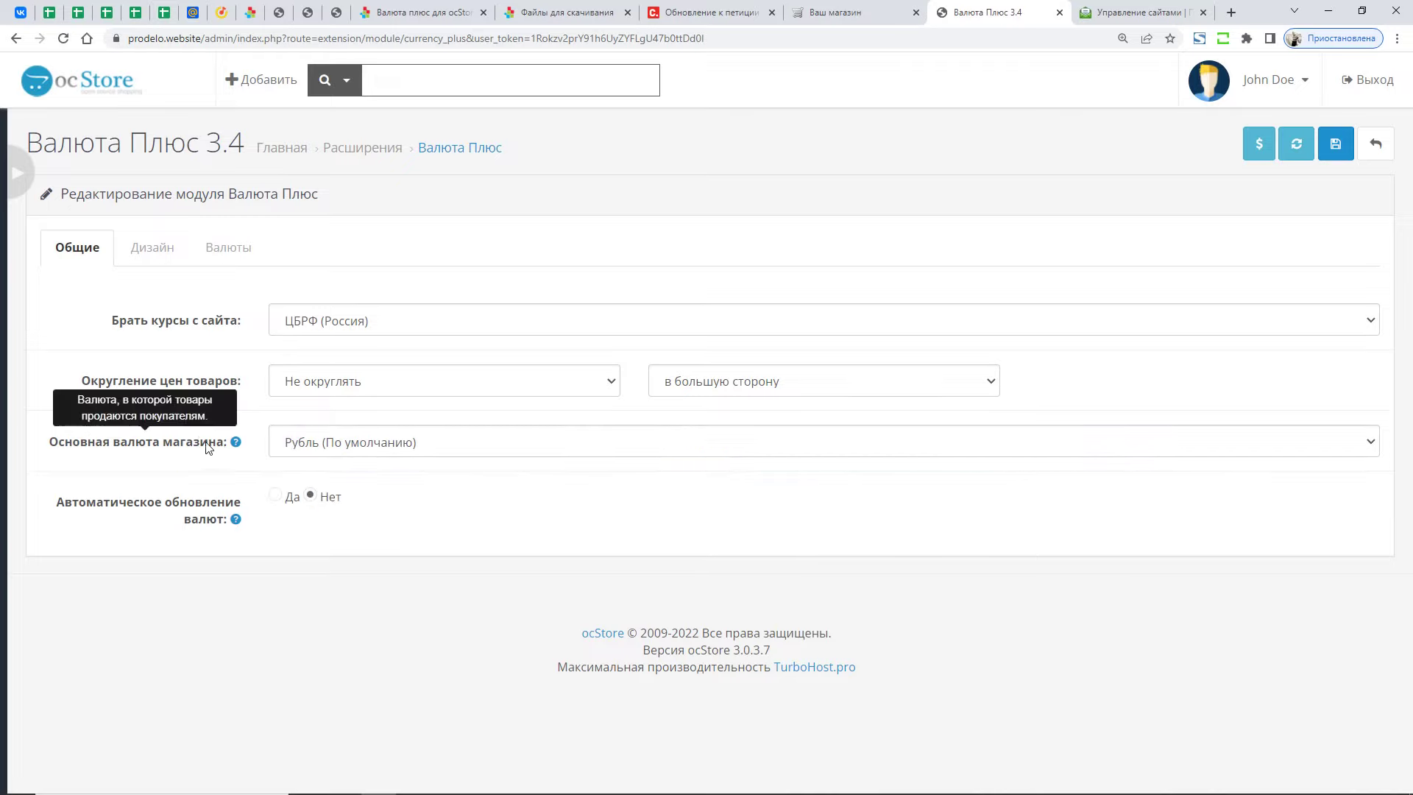
left_click(332, 445)
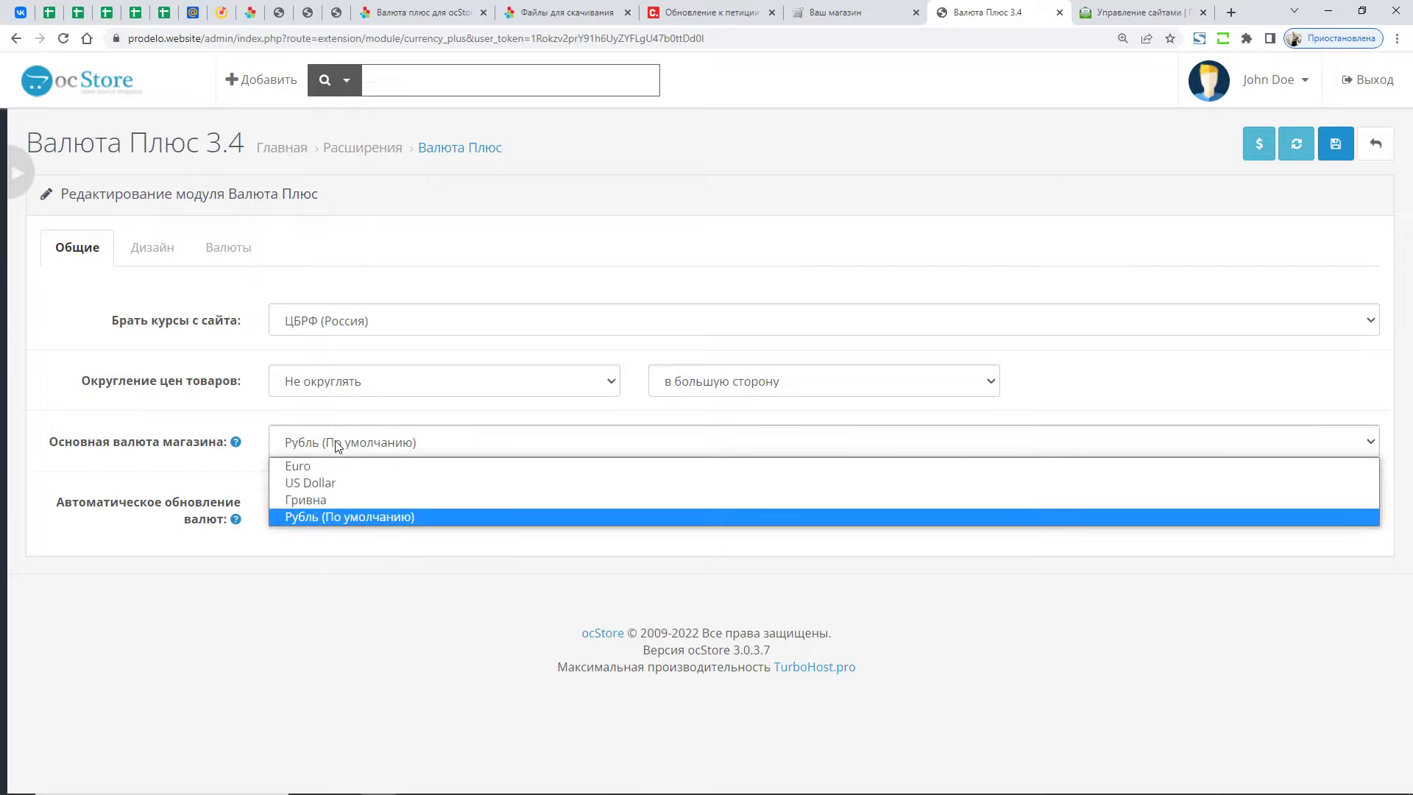
left_click(399, 419)
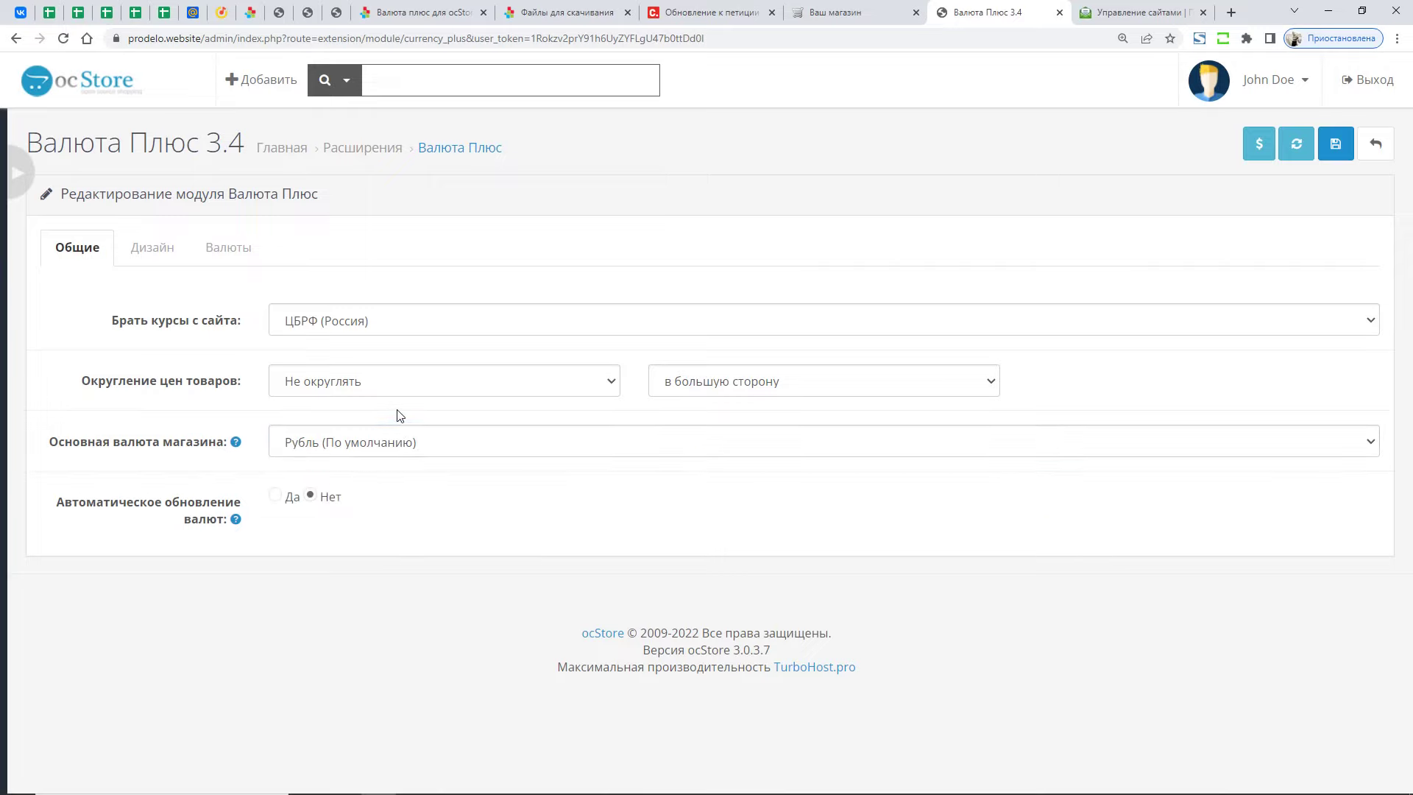
left_click(367, 444)
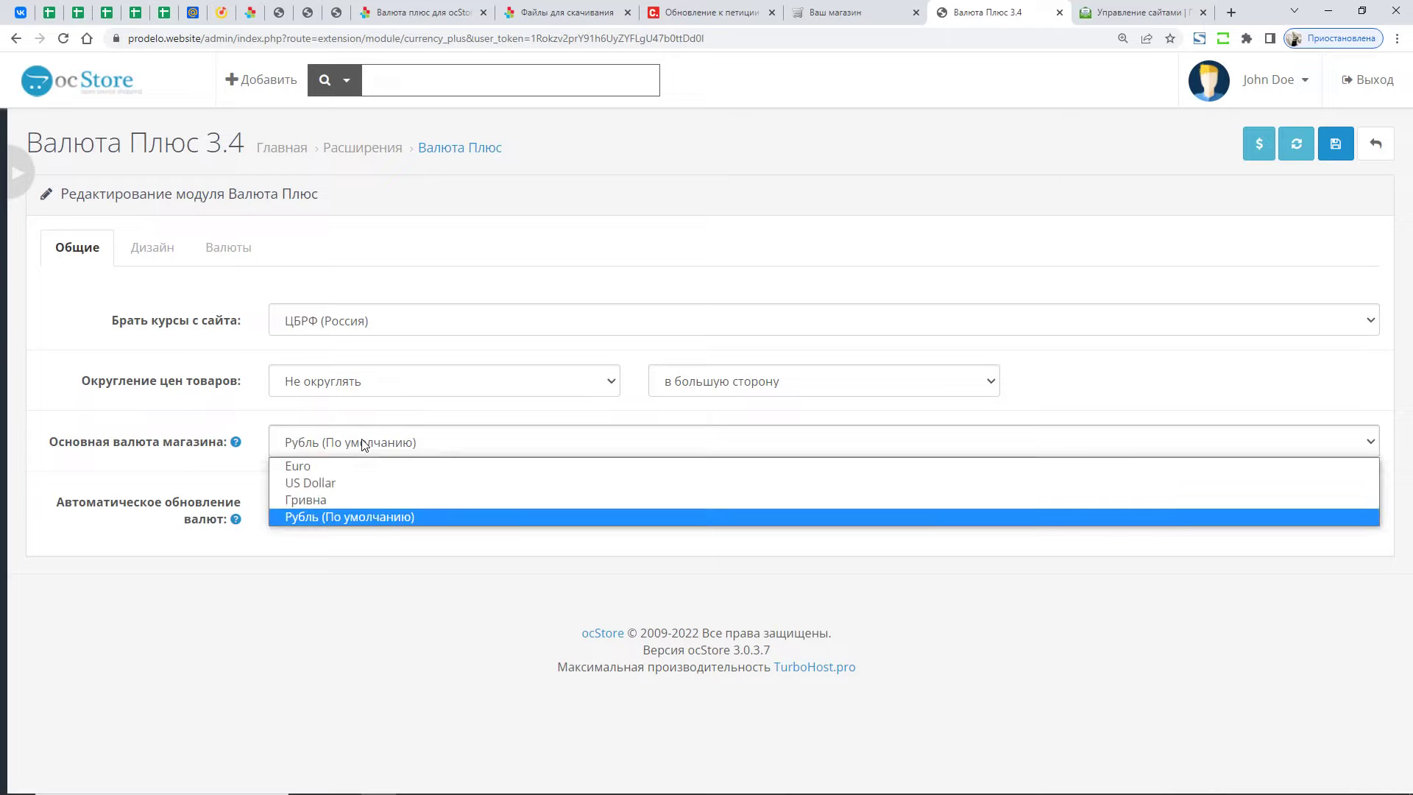
left_click(338, 515)
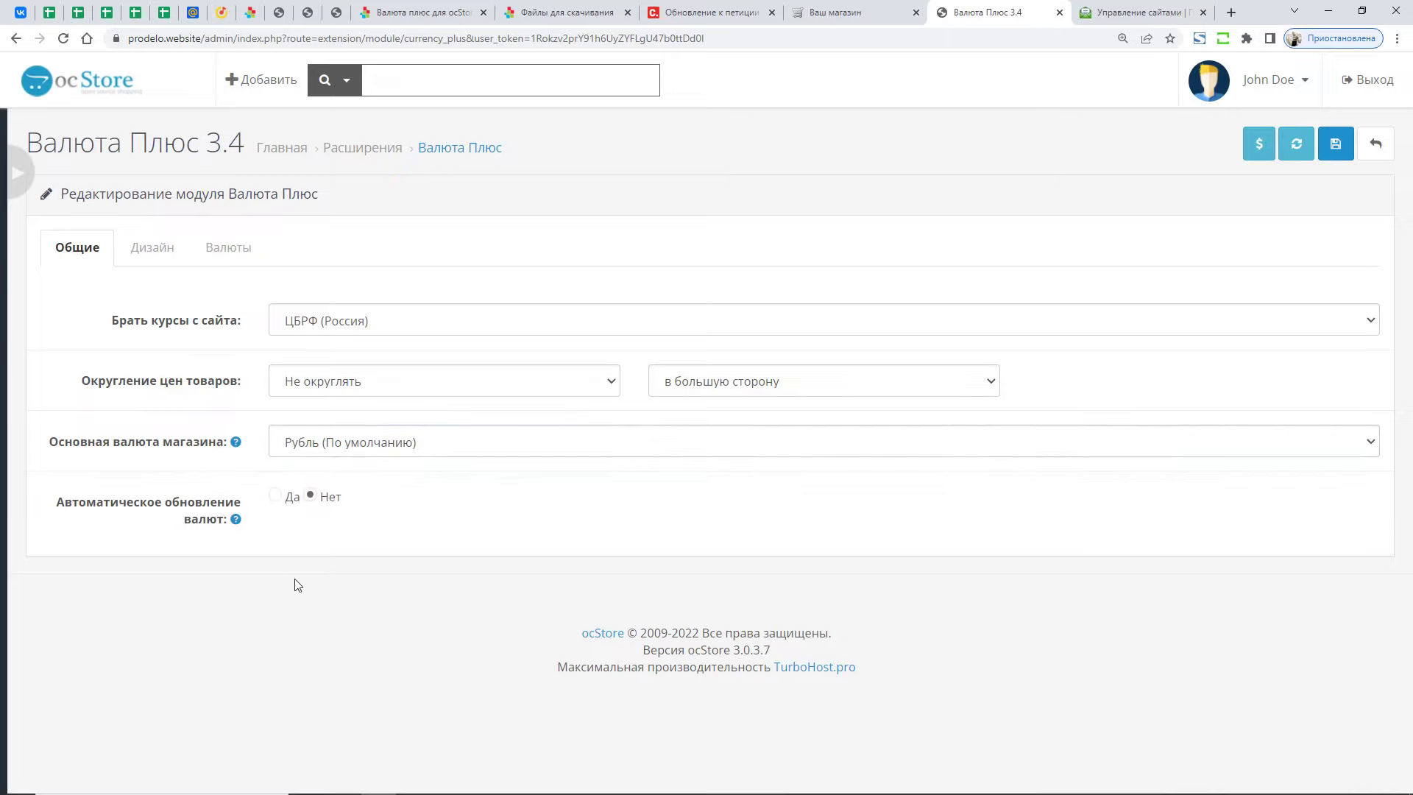
mouse_move(237, 521)
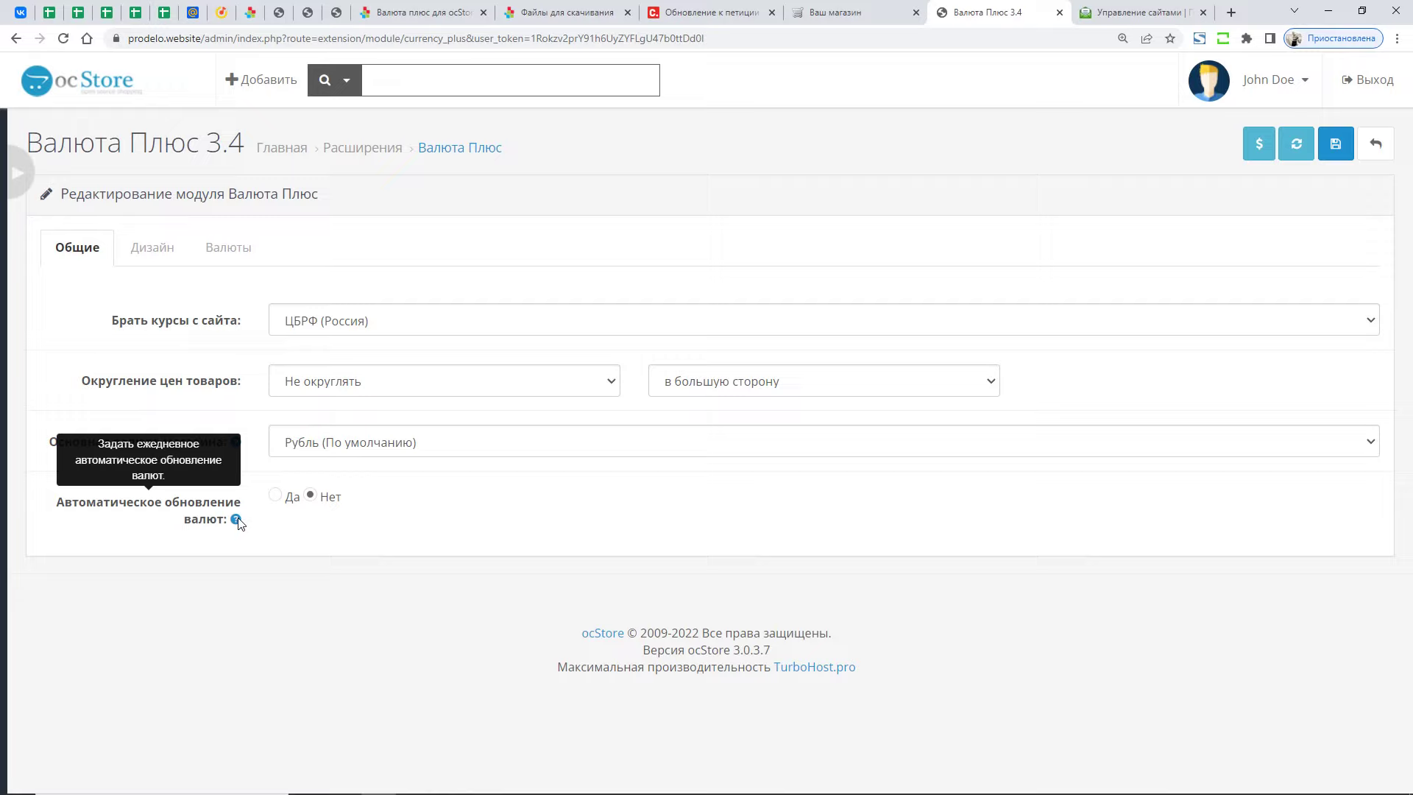
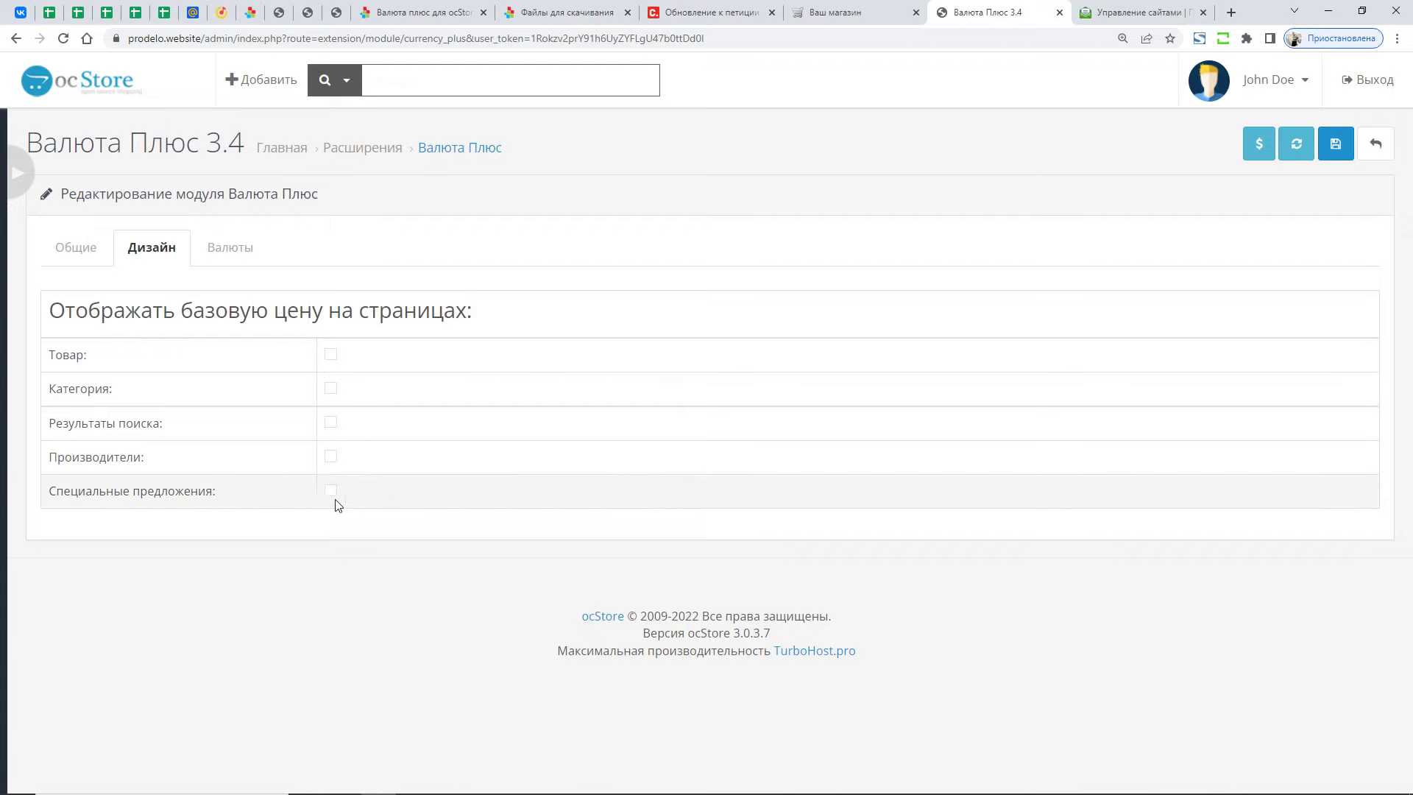
- Open the module's list of currencies and examine the default Рубль entry
left_click(225, 248)
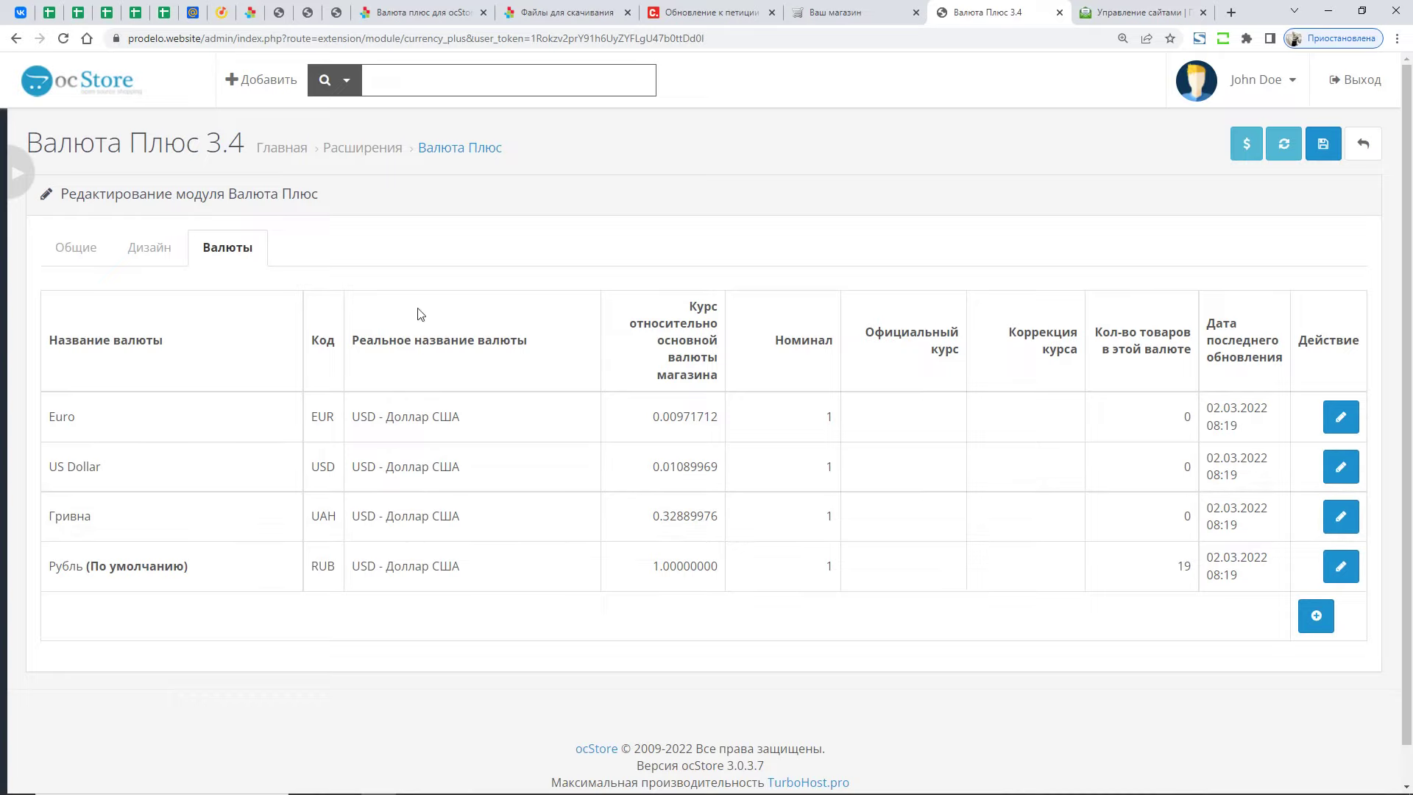
left_click_drag(215, 572, 47, 567)
left_click(90, 567)
left_click(226, 573)
left_click(52, 570)
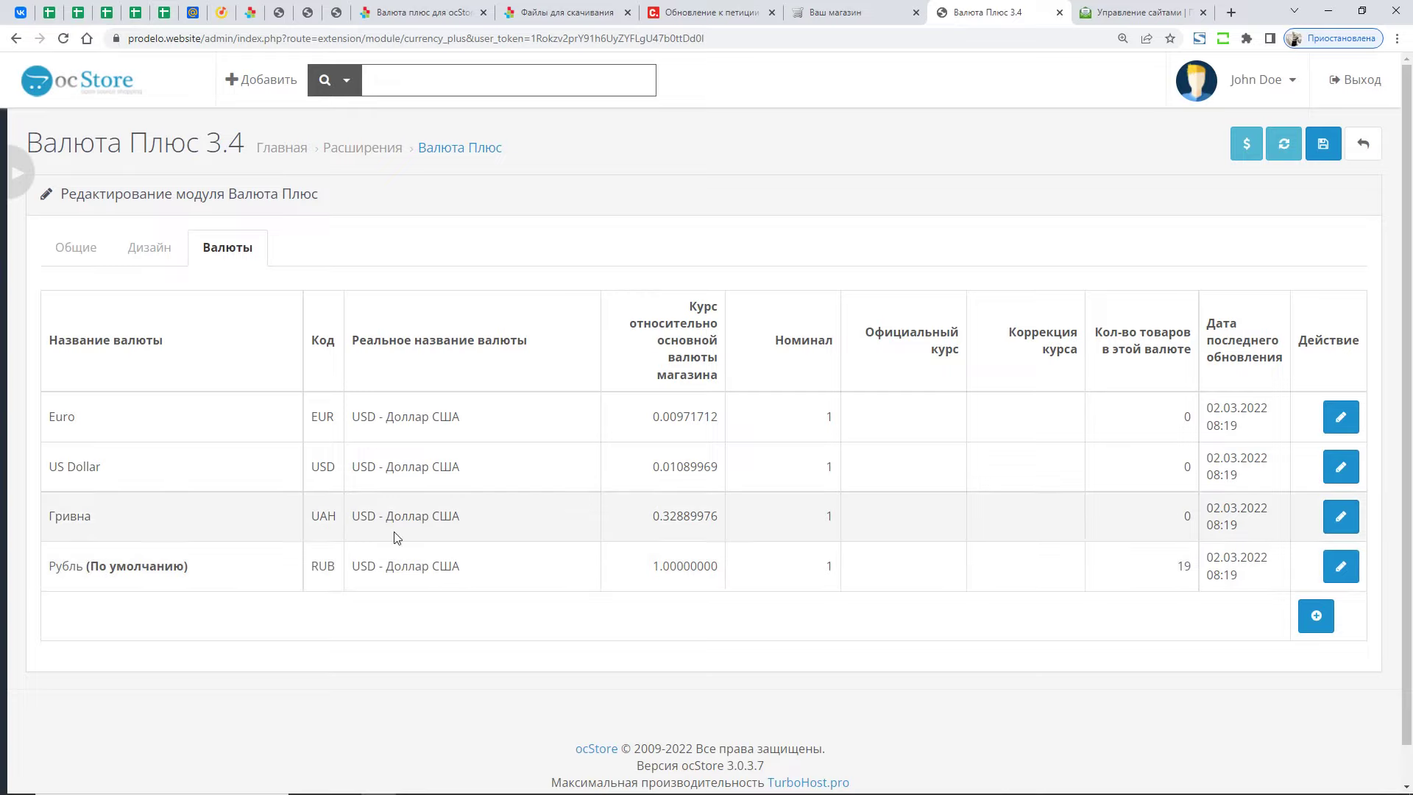
- Compare the name, code and real currency name in the Euro row of the currency table
left_click_drag(355, 340, 545, 341)
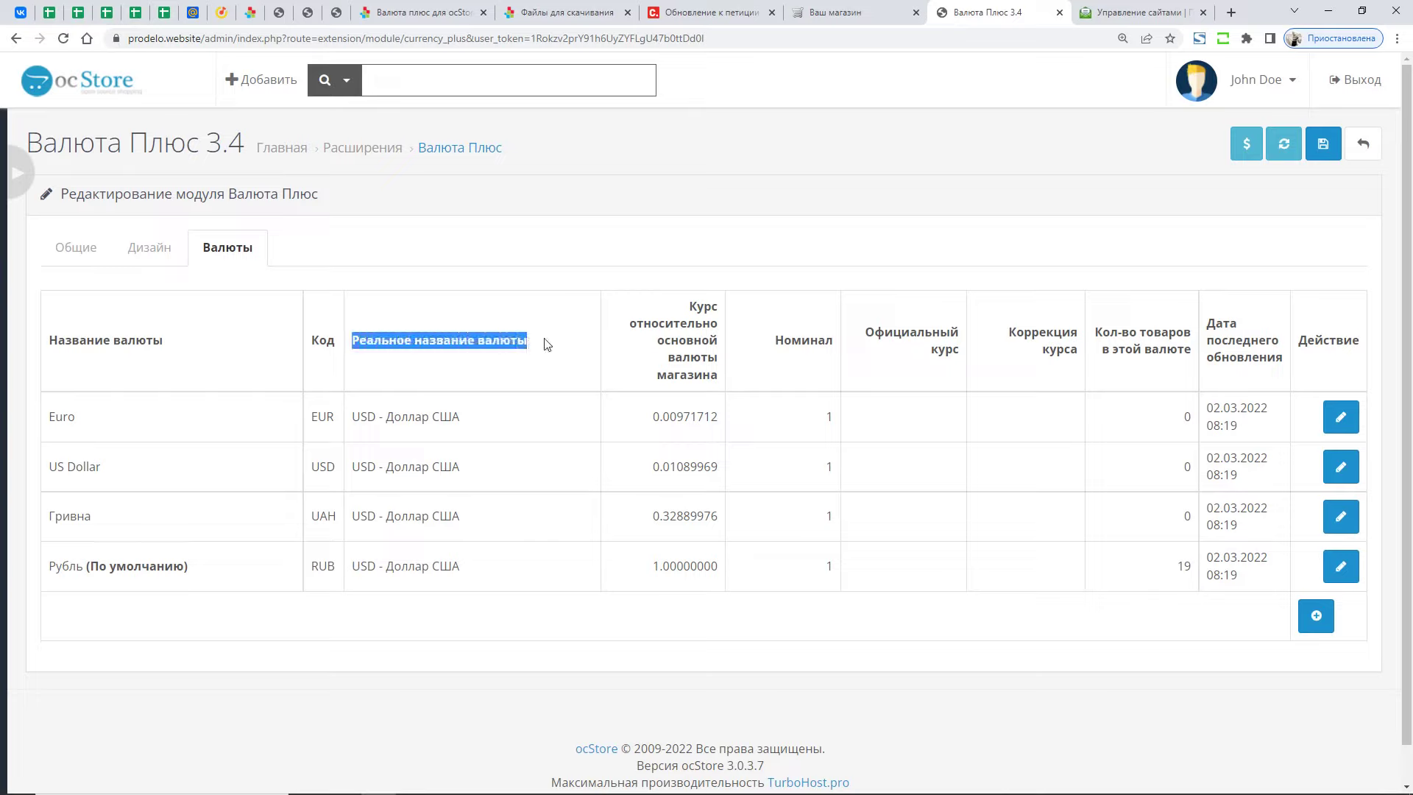
left_click_drag(460, 416, 331, 418)
double_click(327, 416)
left_click(327, 417)
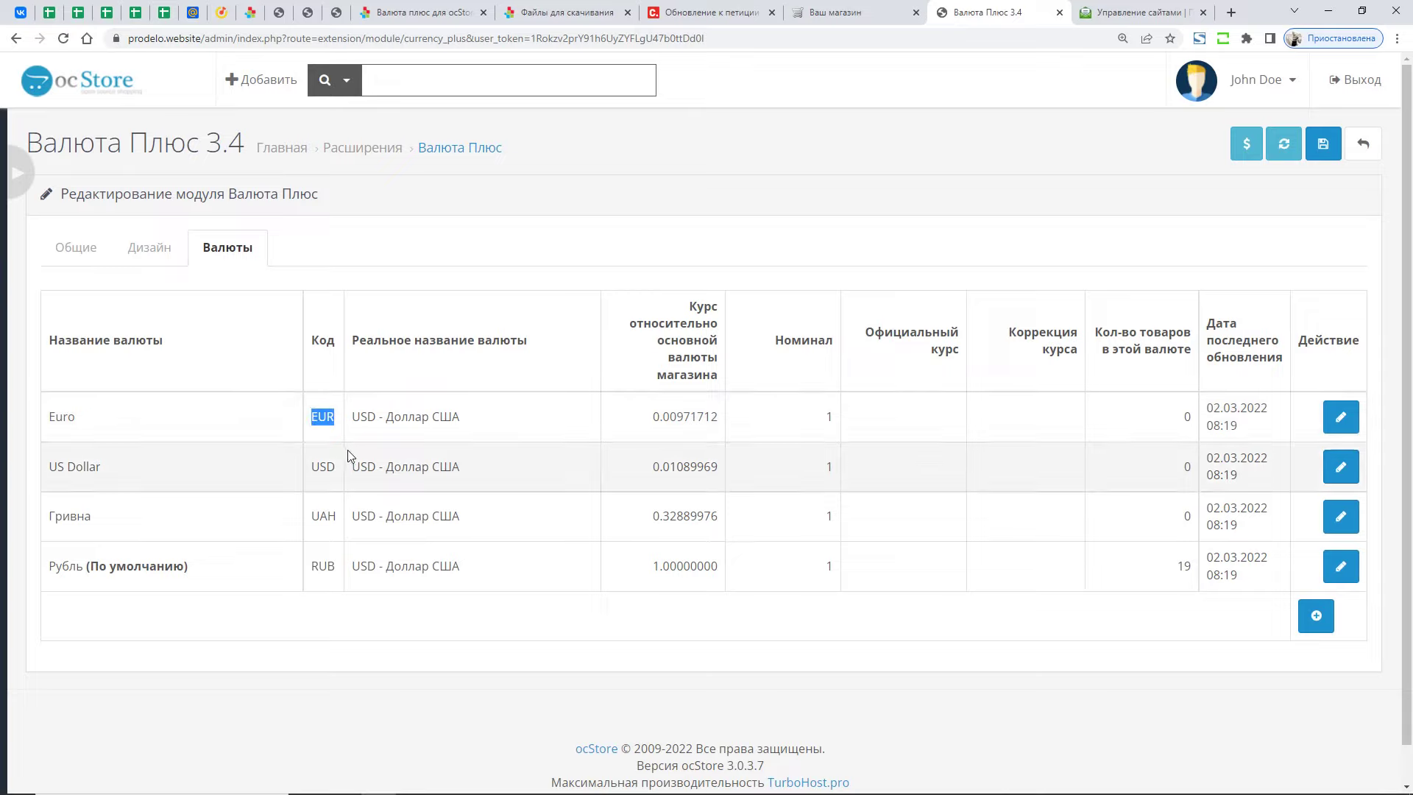
left_click(365, 469)
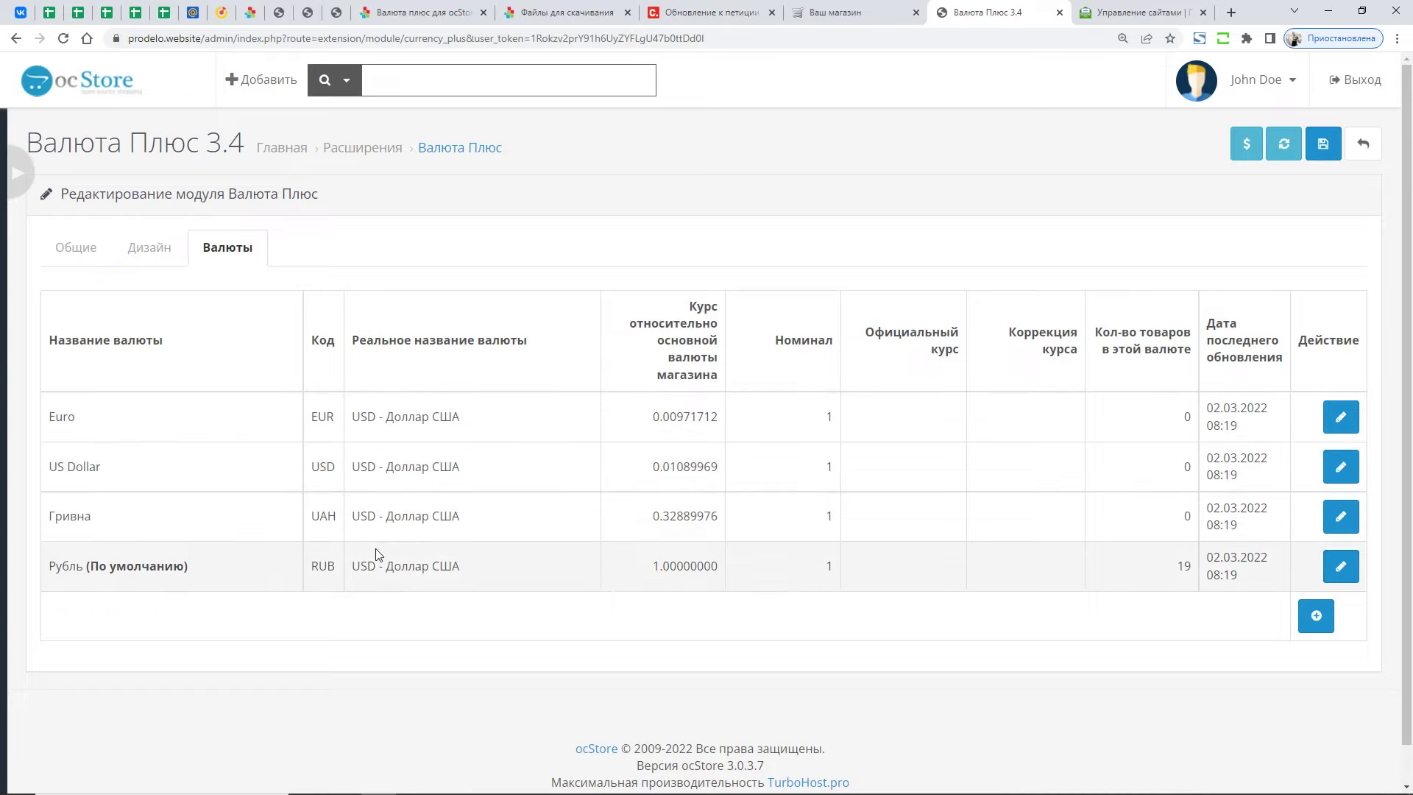
left_click_drag(316, 417, 430, 417)
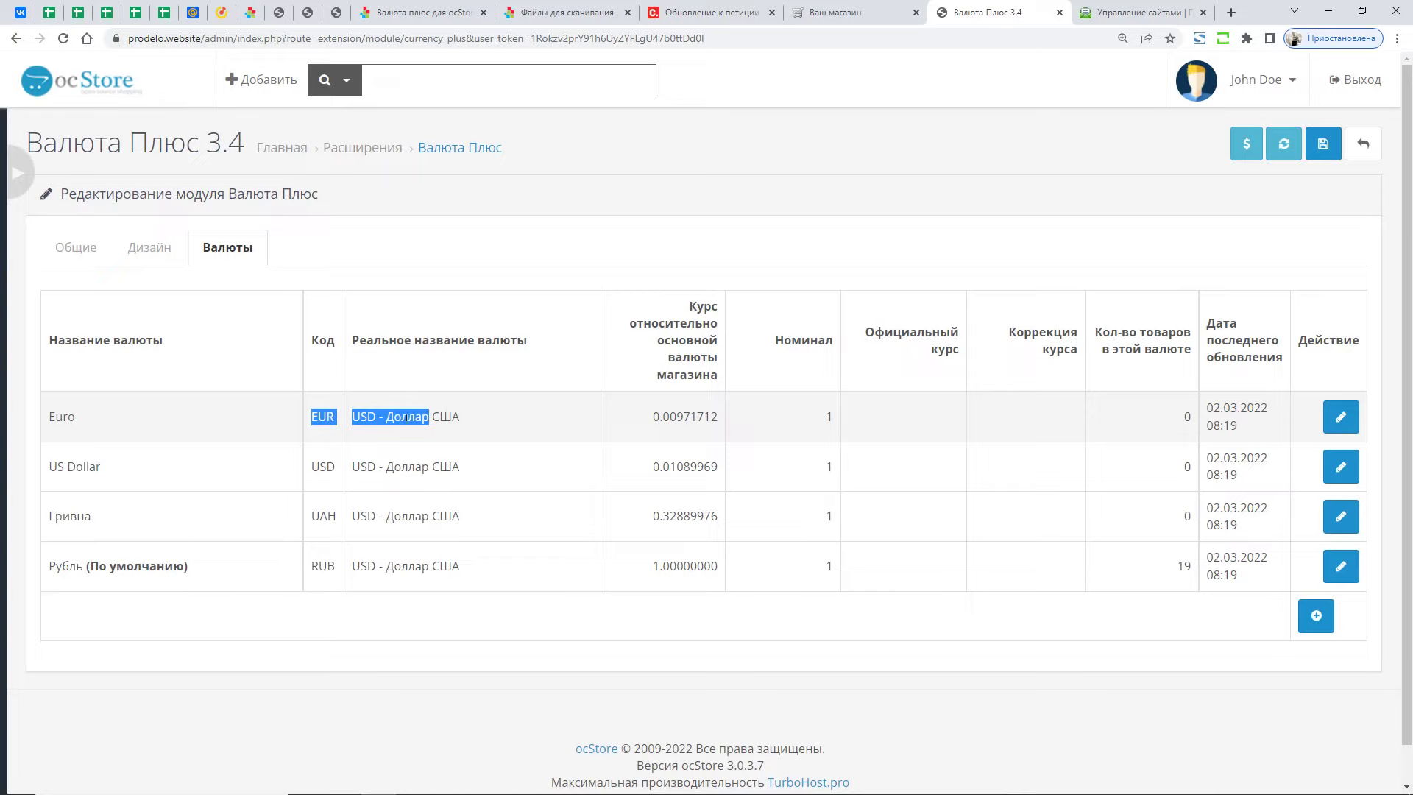
left_click(331, 413)
left_click_drag(314, 413, 340, 416)
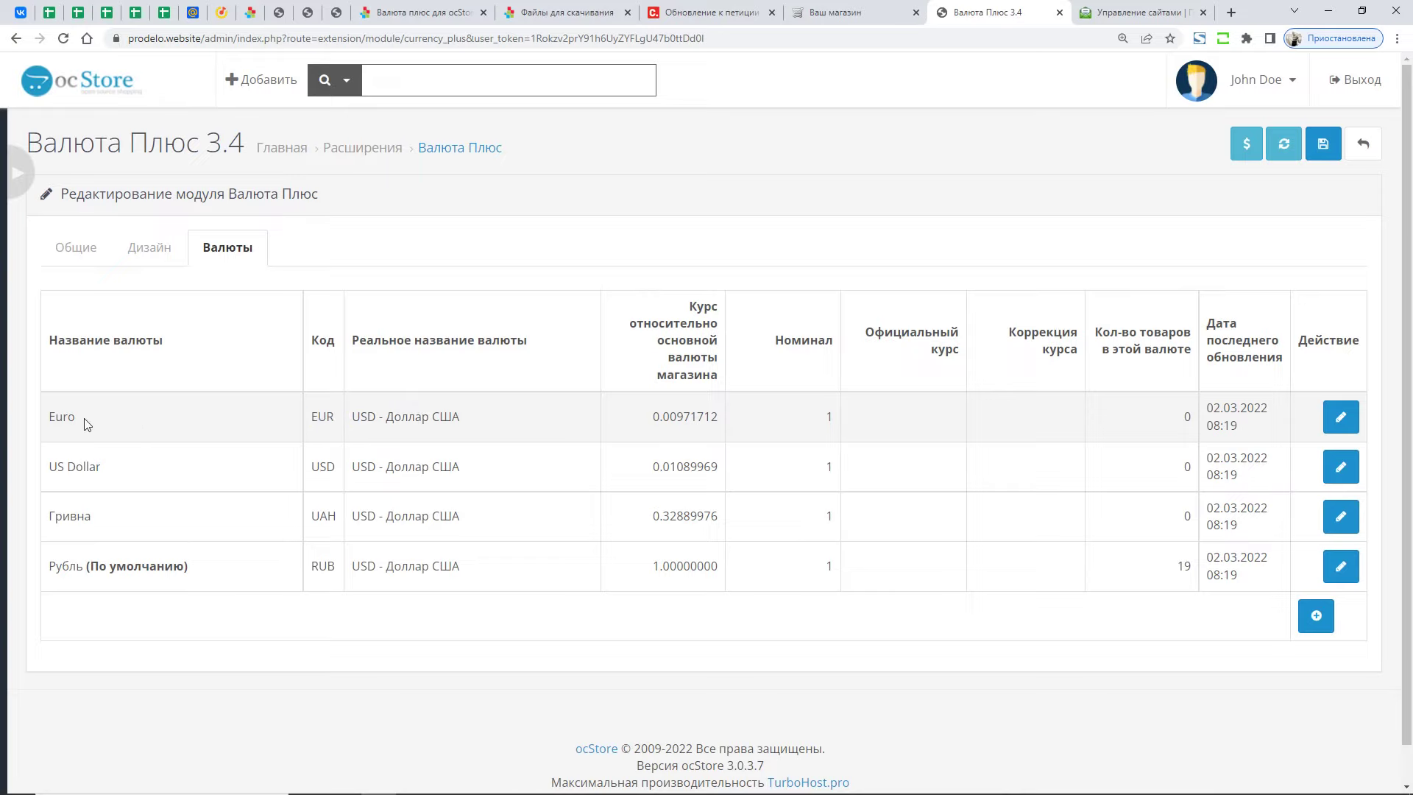
left_click_drag(85, 419, 49, 419)
left_click(167, 419)
- Set the Euro currency's real name to «EUR - Евро», save it, and return to the currency list
left_click(1341, 416)
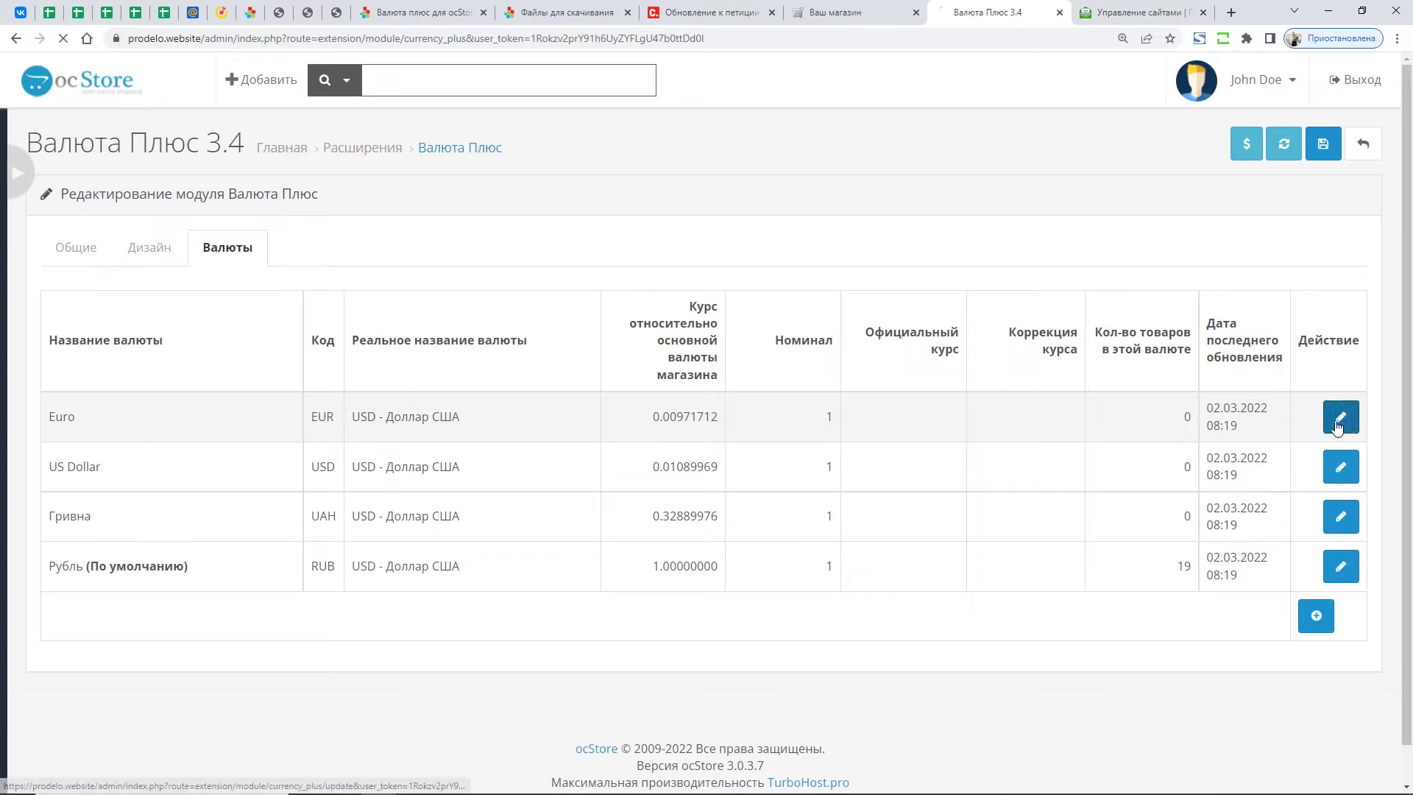
left_click(470, 400)
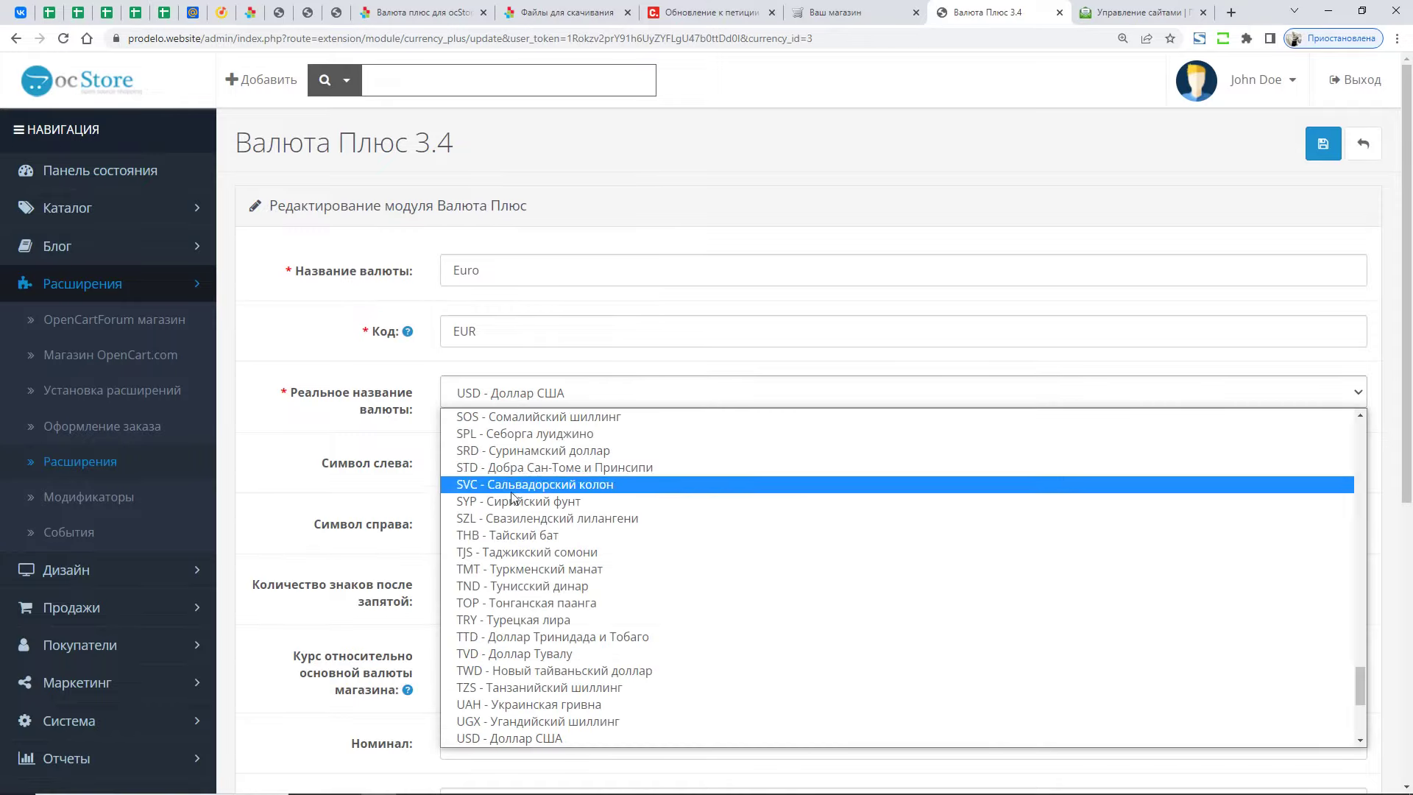
left_click_drag(1362, 677, 1366, 501)
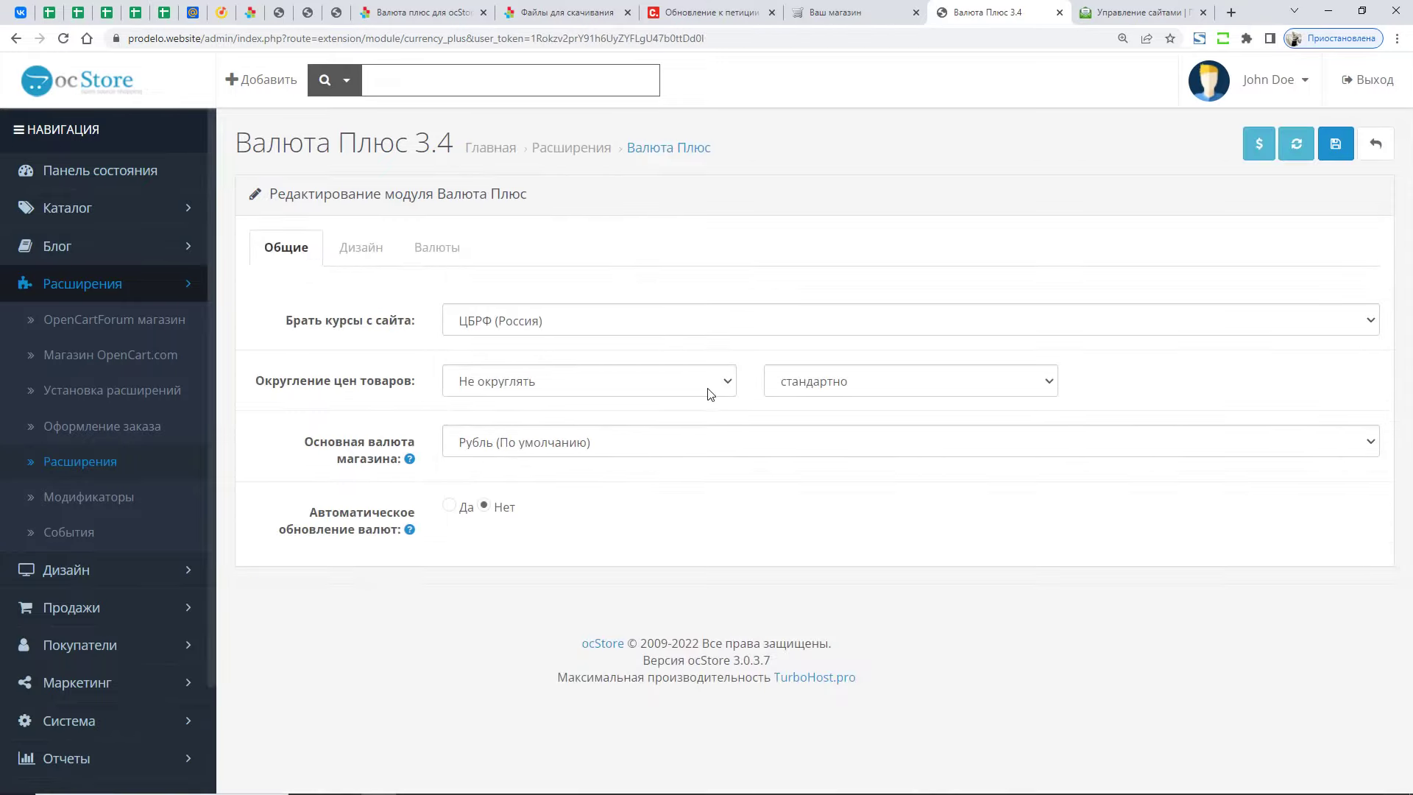
left_click(436, 247)
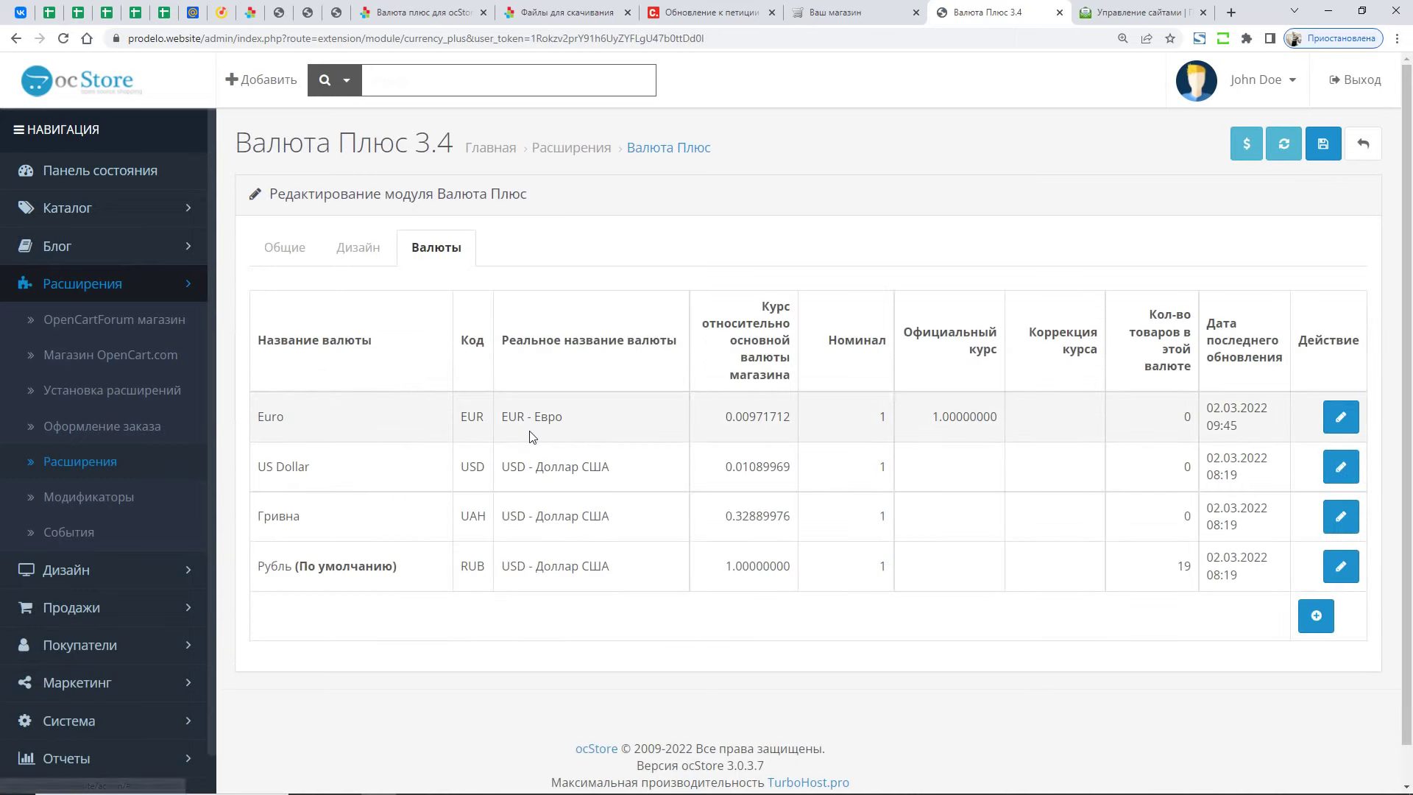
- Check the US Dollar row, then set the Гривна currency's real name to «UAH - Украинская гривна» and save it
left_click_drag(629, 471, 377, 471)
left_click(377, 471)
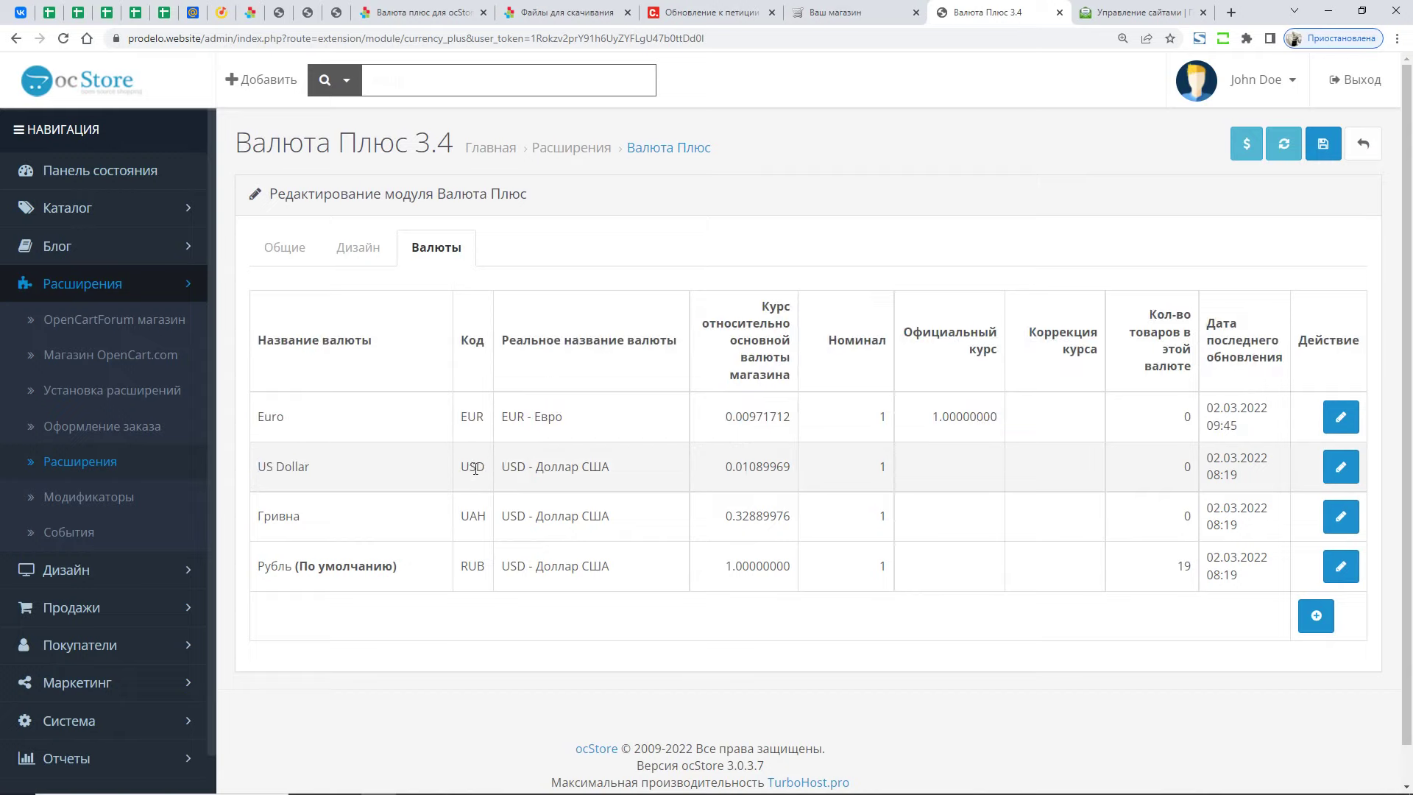
left_click_drag(474, 469, 611, 471)
left_click(543, 508)
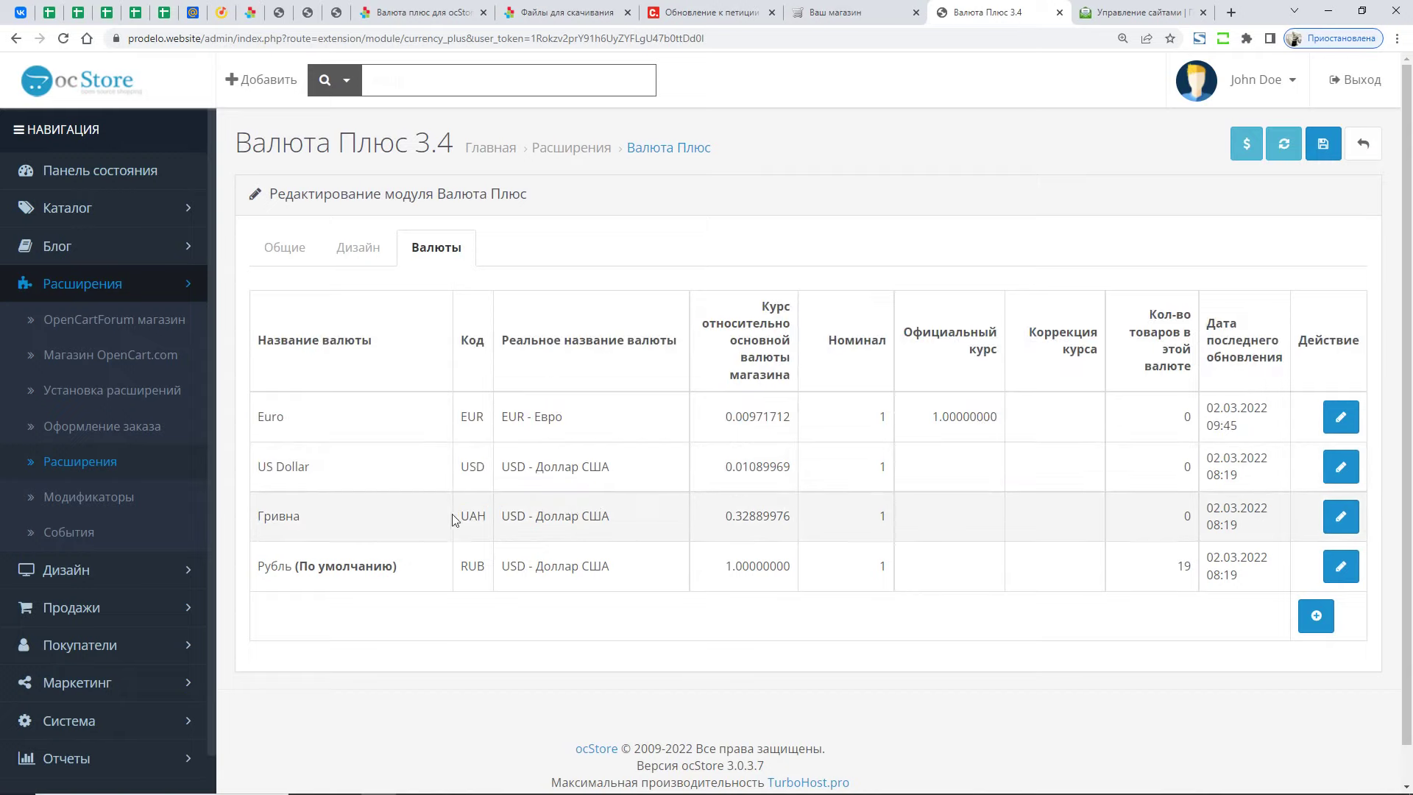
double_click(593, 516)
left_click(1340, 516)
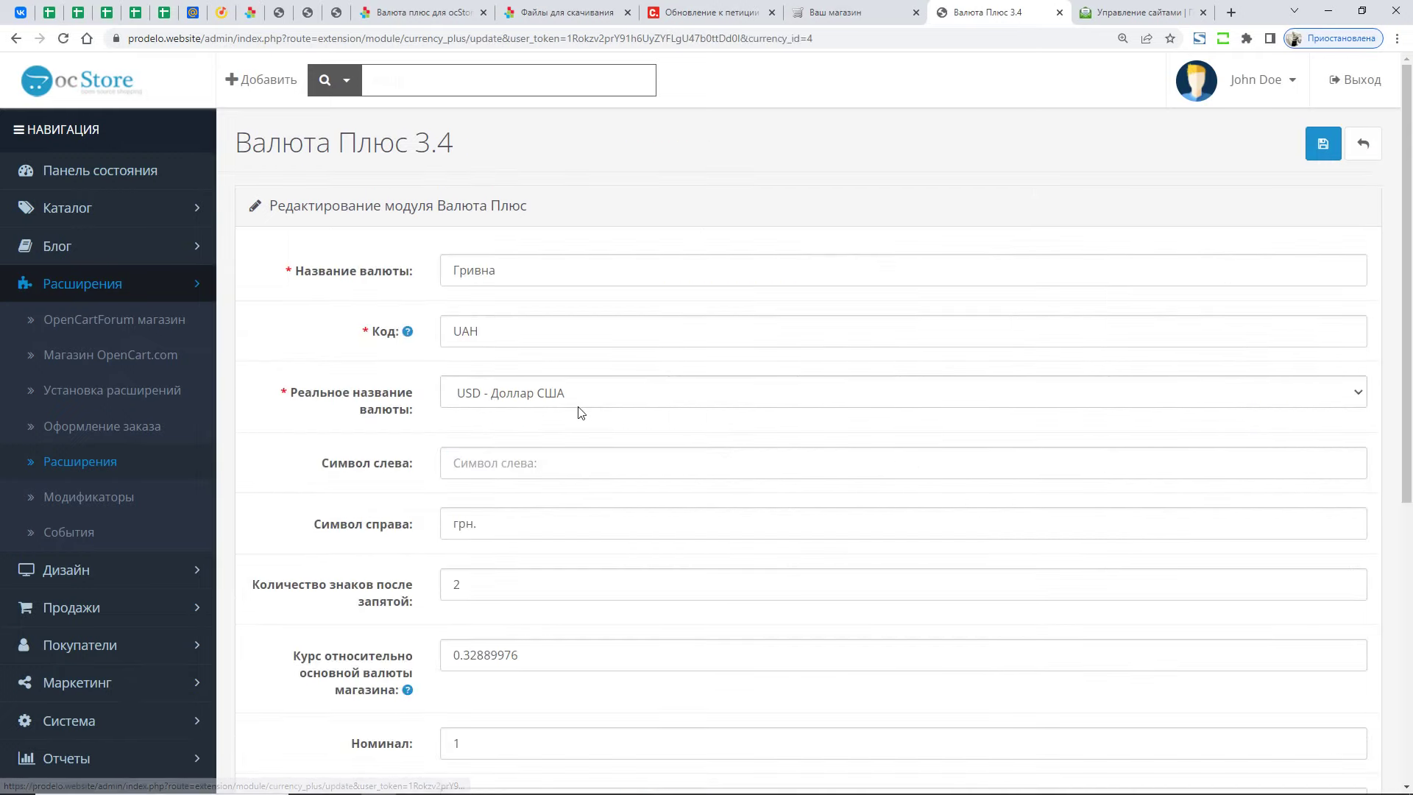
left_click(581, 402)
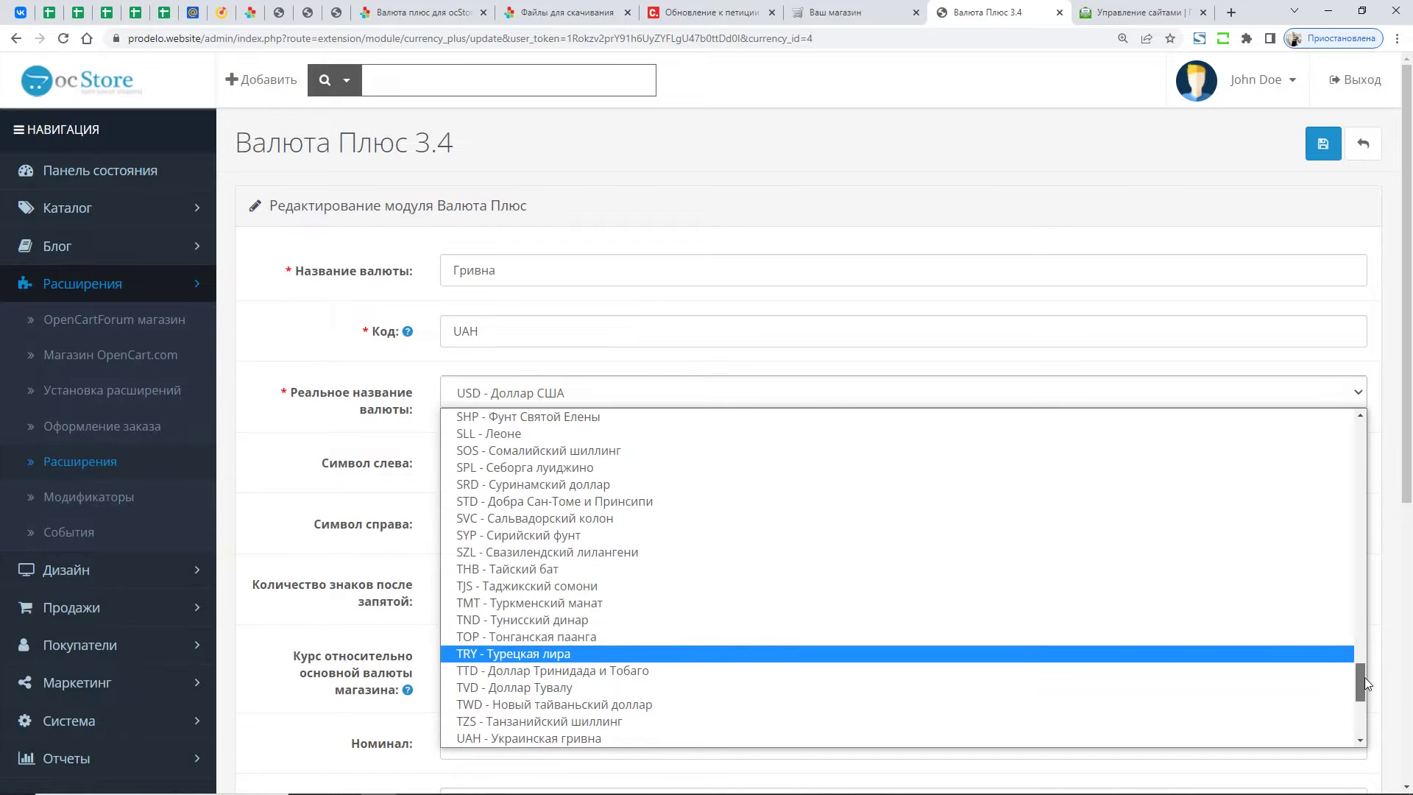
mouse_move(1365, 677)
left_mouse_down()
mouse_move(1365, 624)
mouse_move(1365, 682)
mouse_move(1353, 687)
left_mouse_up()
left_click(772, 646)
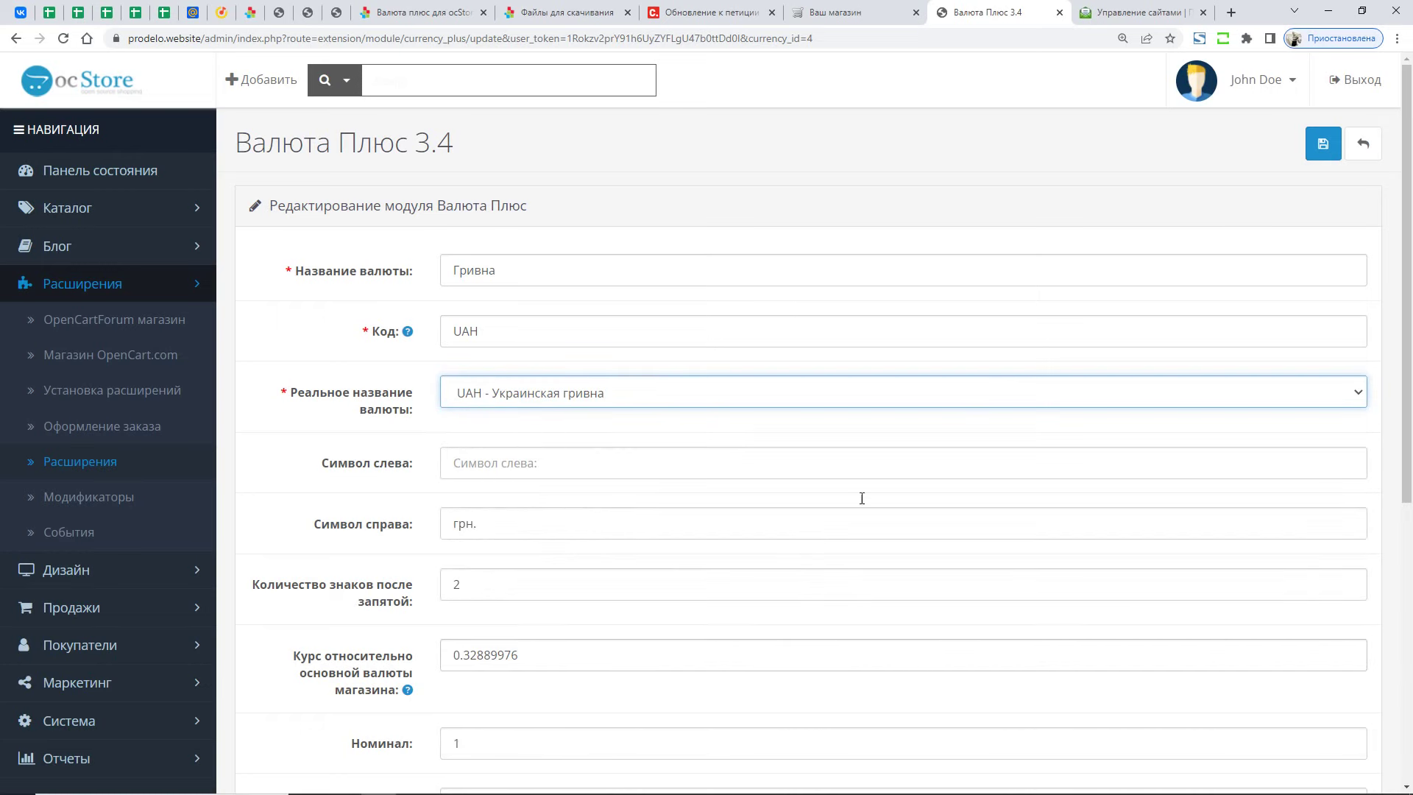
left_click(1314, 158)
left_click(471, 258)
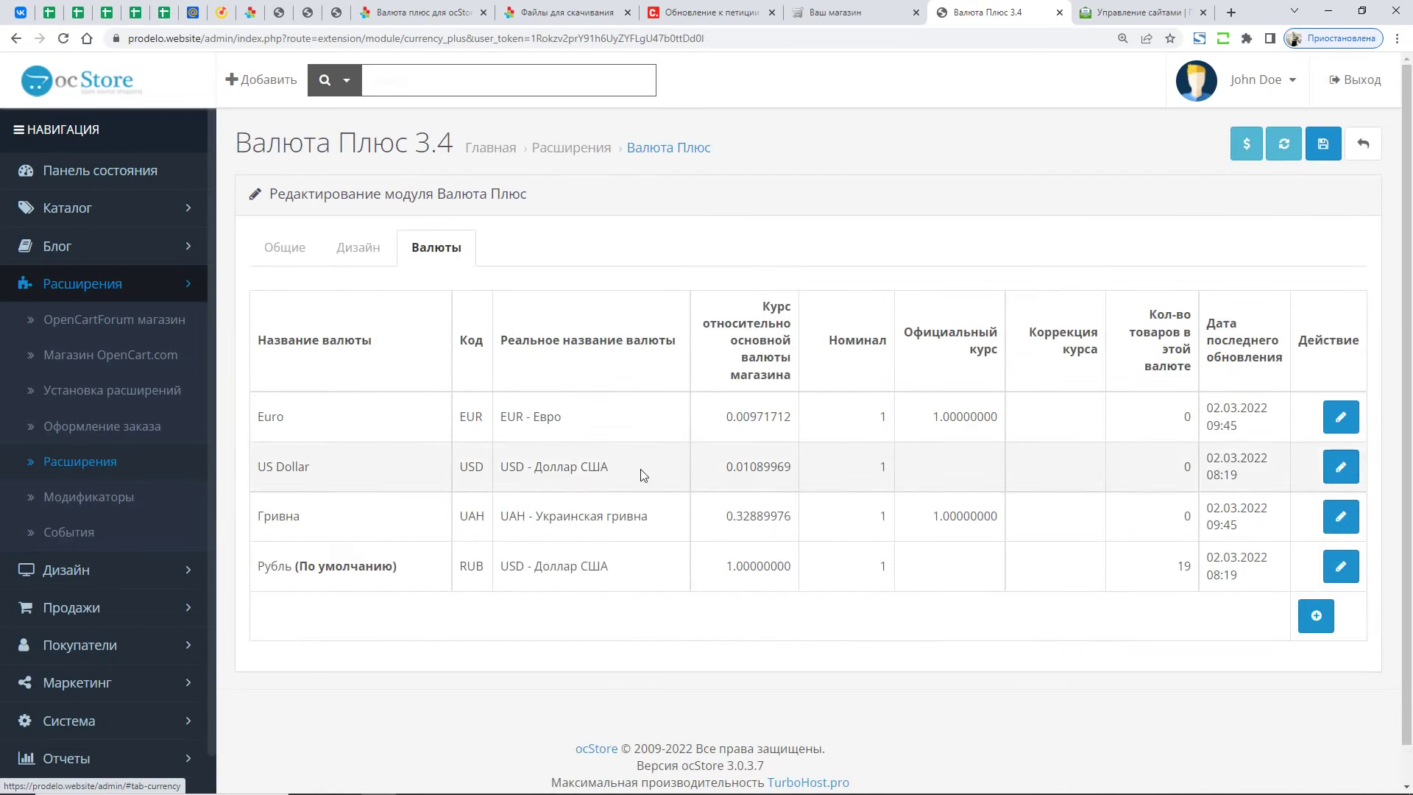
- Set the Рубль currency's real name to «RUB - Российский рубль», save it, and return to the module's currency list
left_click(1341, 566)
left_click(905, 393)
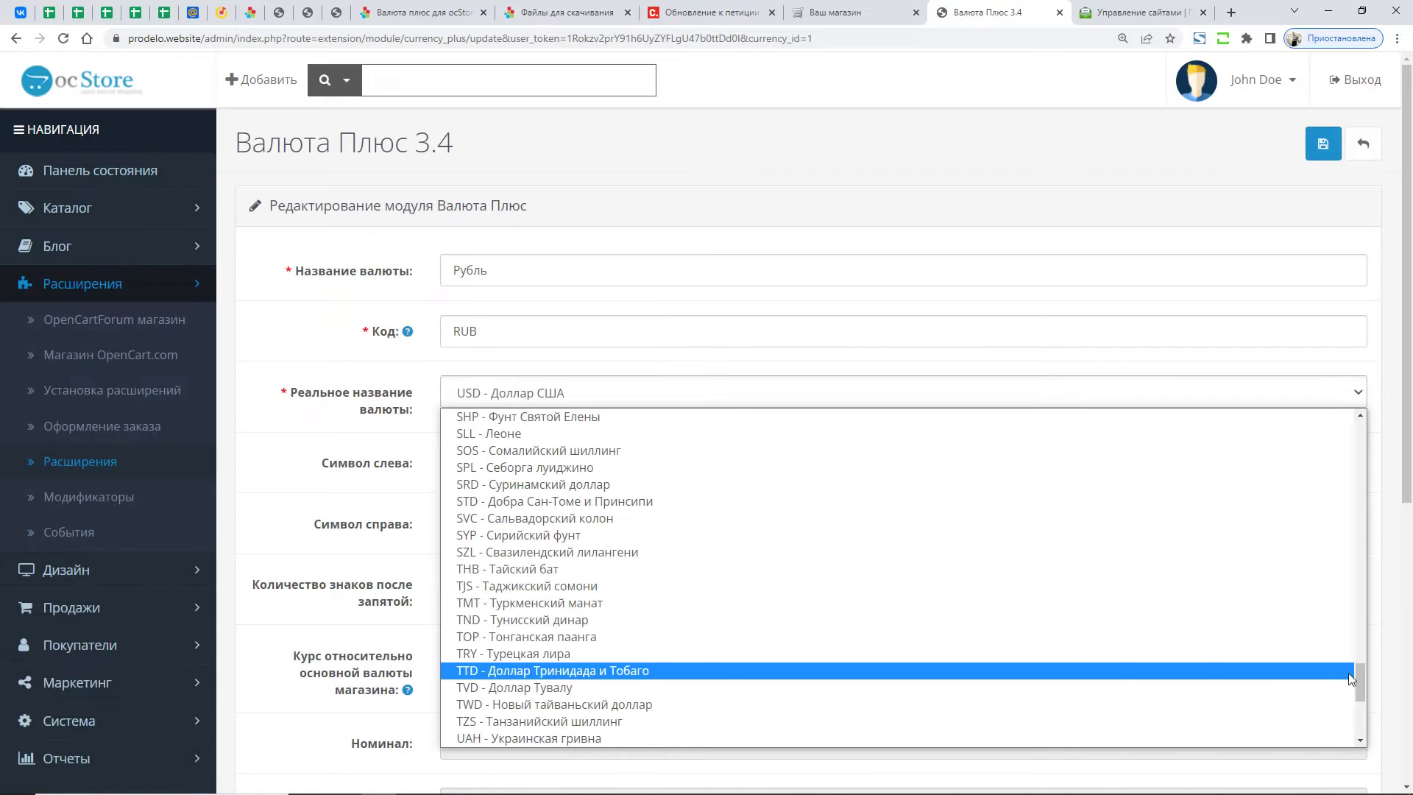
scroll(1358, 695, "down", 5)
left_click(1325, 515)
left_click(1317, 144)
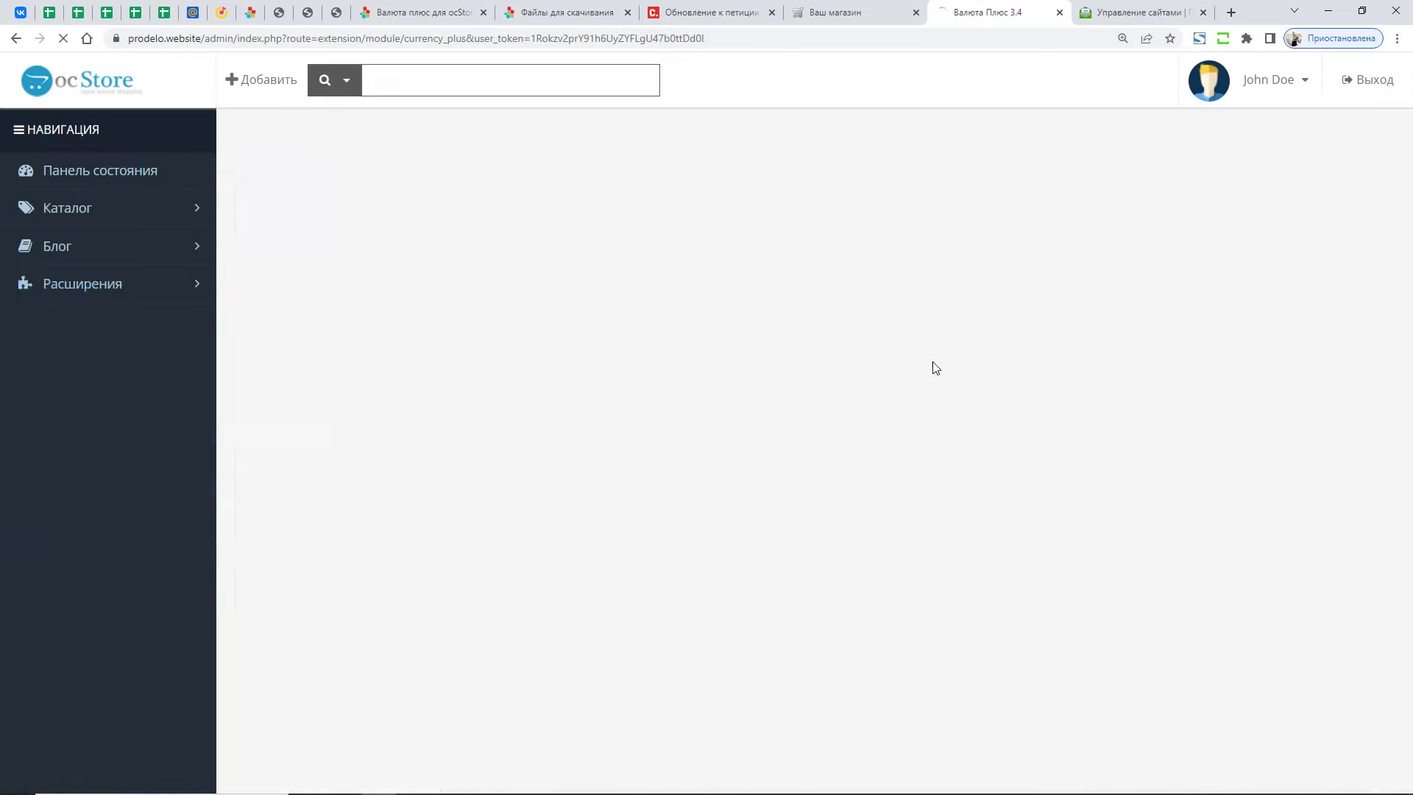
left_click(436, 247)
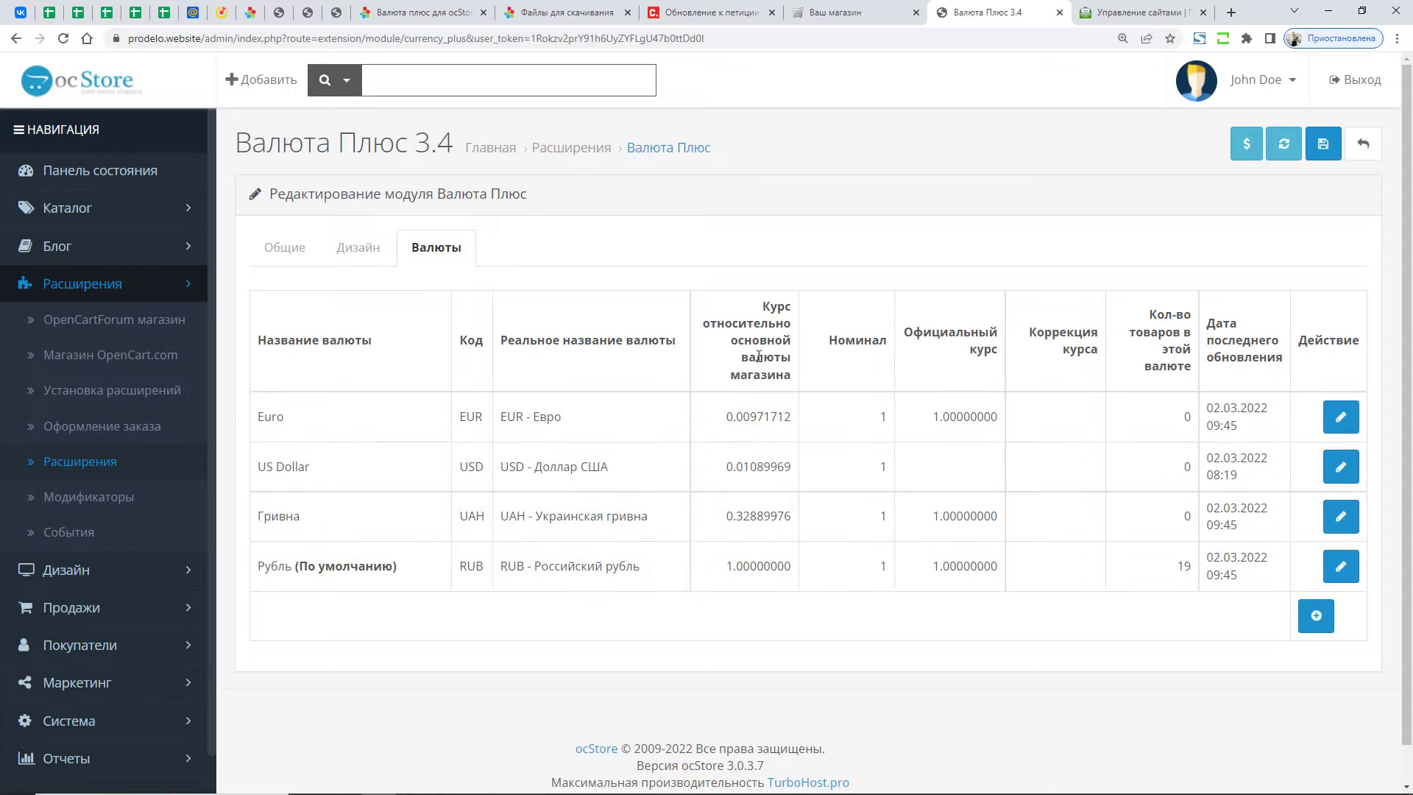
- Check the default mark and the rate in the Рубль row, then open that currency and examine its rate field
left_click_drag(399, 567, 293, 566)
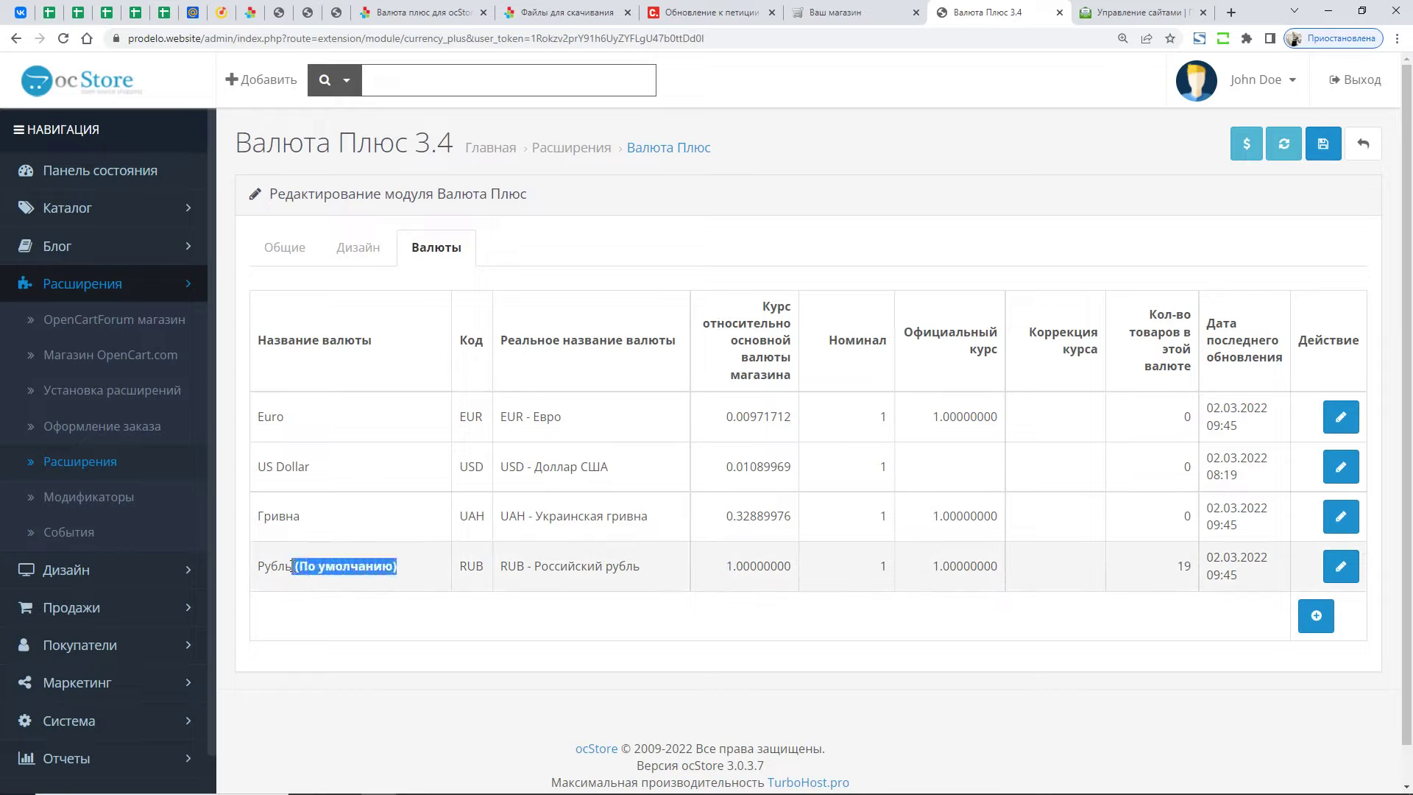
left_click_drag(725, 566, 793, 574)
left_click(738, 569)
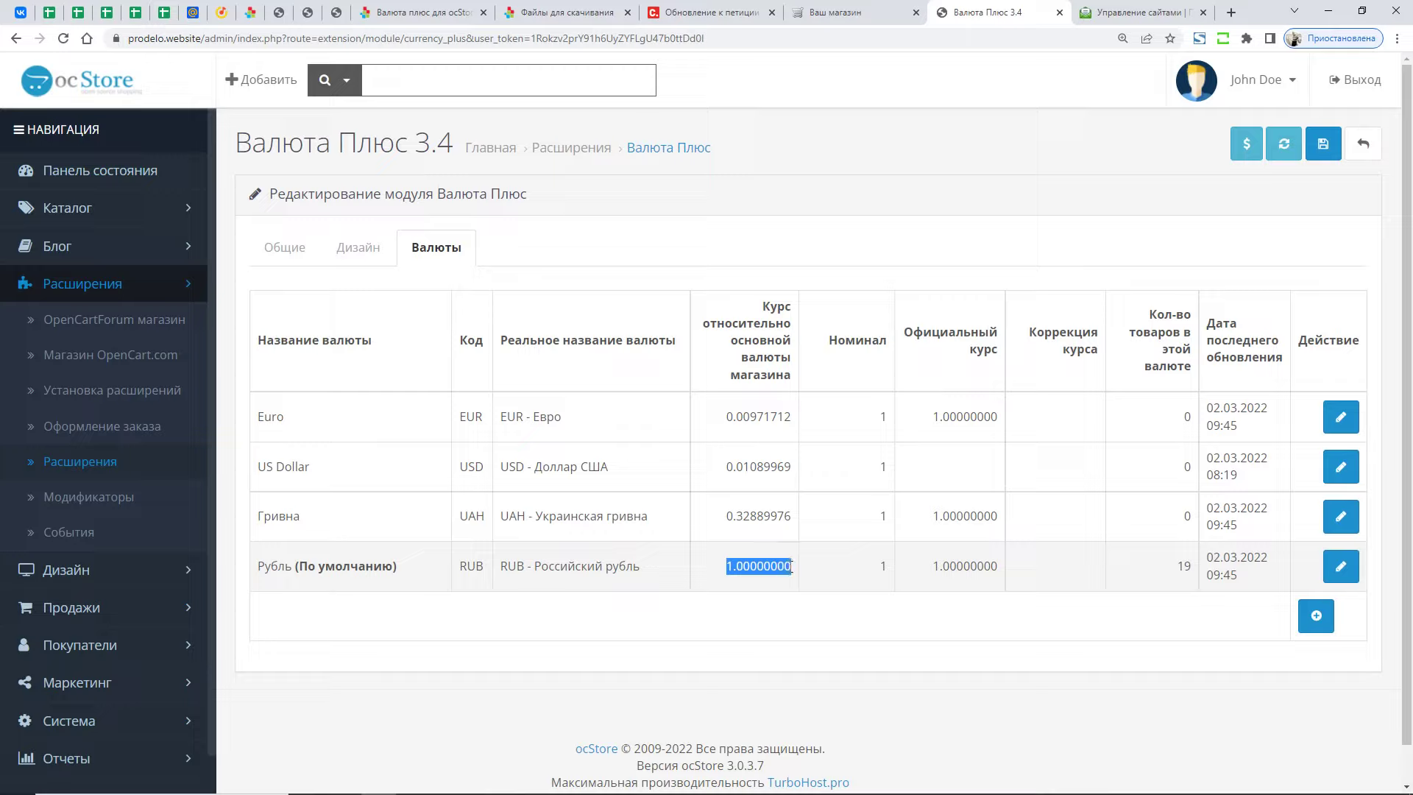
left_click(1341, 566)
scroll(472, 457, "down", 2)
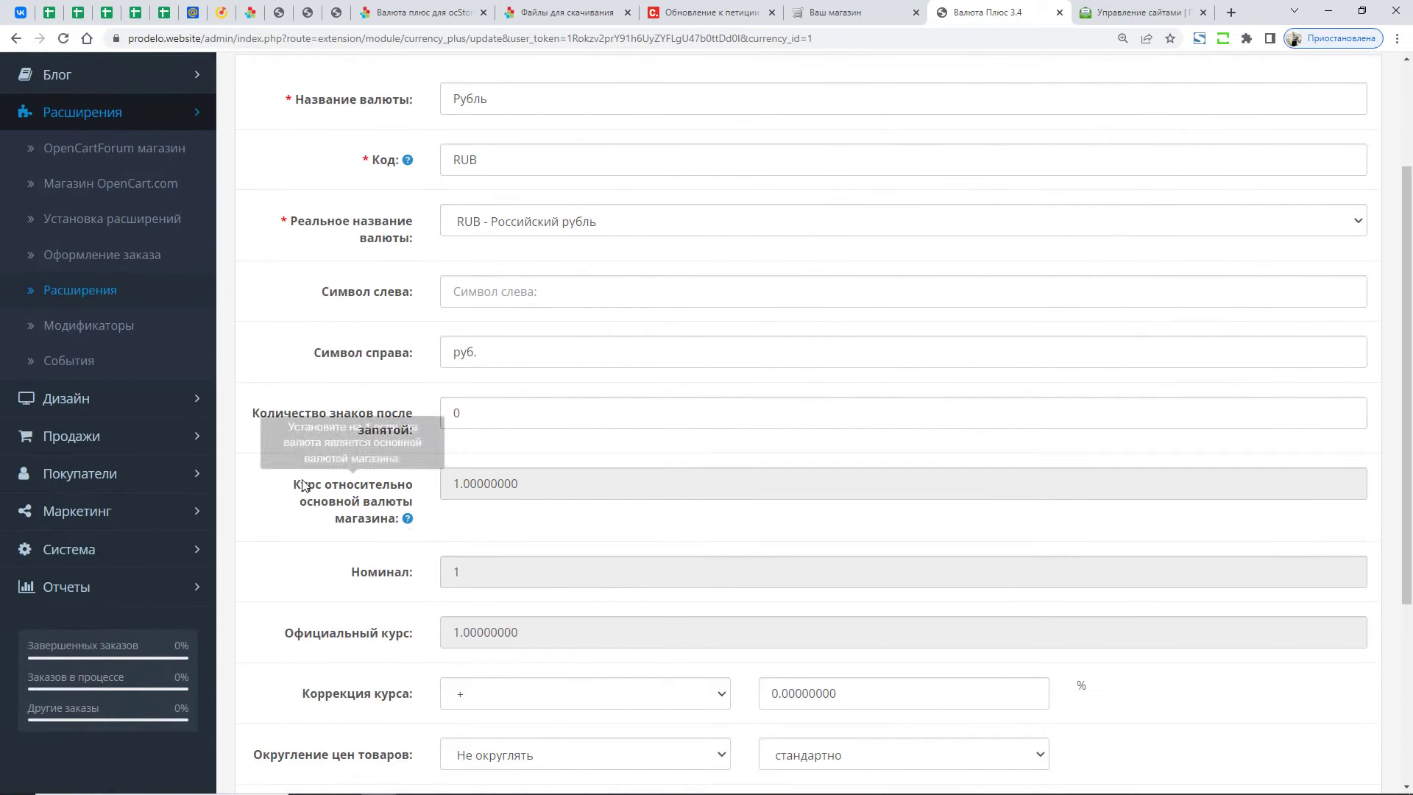
- Open the store's standard localisation currency list (Валюта) in a separate browser tab and switch to it
left_click(125, 549)
left_click(106, 657)
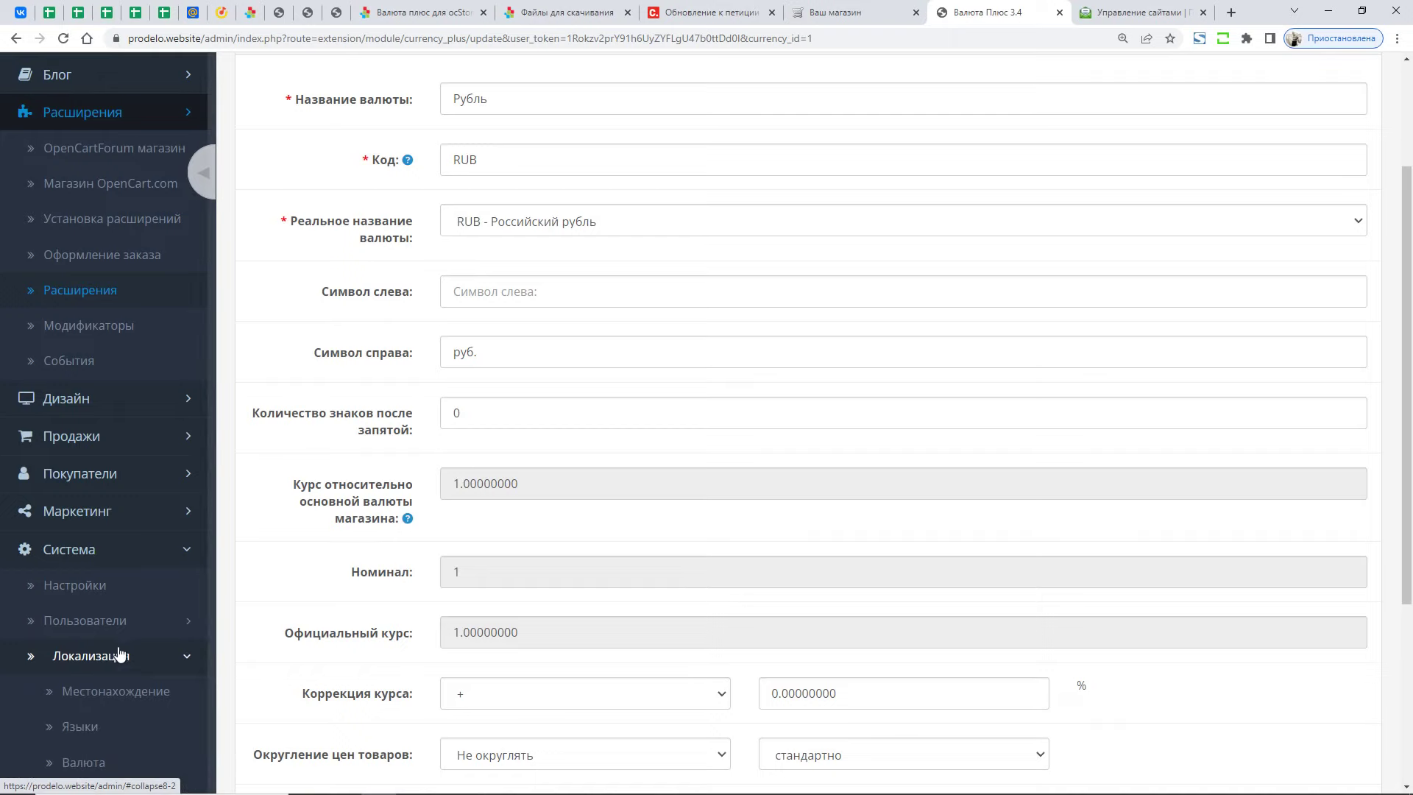
scroll(96, 662, "down", 1)
middle_click(86, 688)
left_click(997, 6)
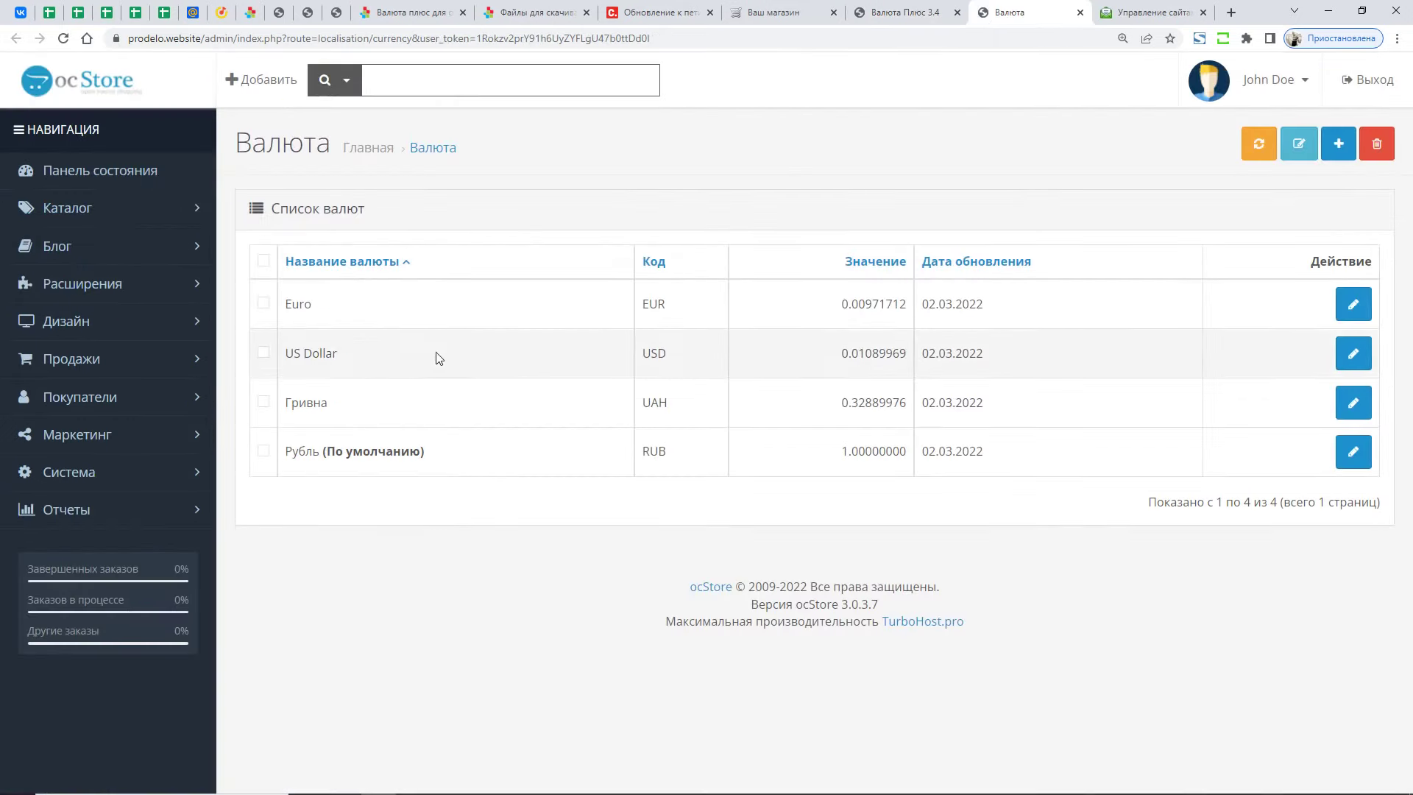
- Open the default Рубль currency in the store's standard list and check its «Значение» field
left_click(1356, 451)
scroll(814, 487, "down", 2)
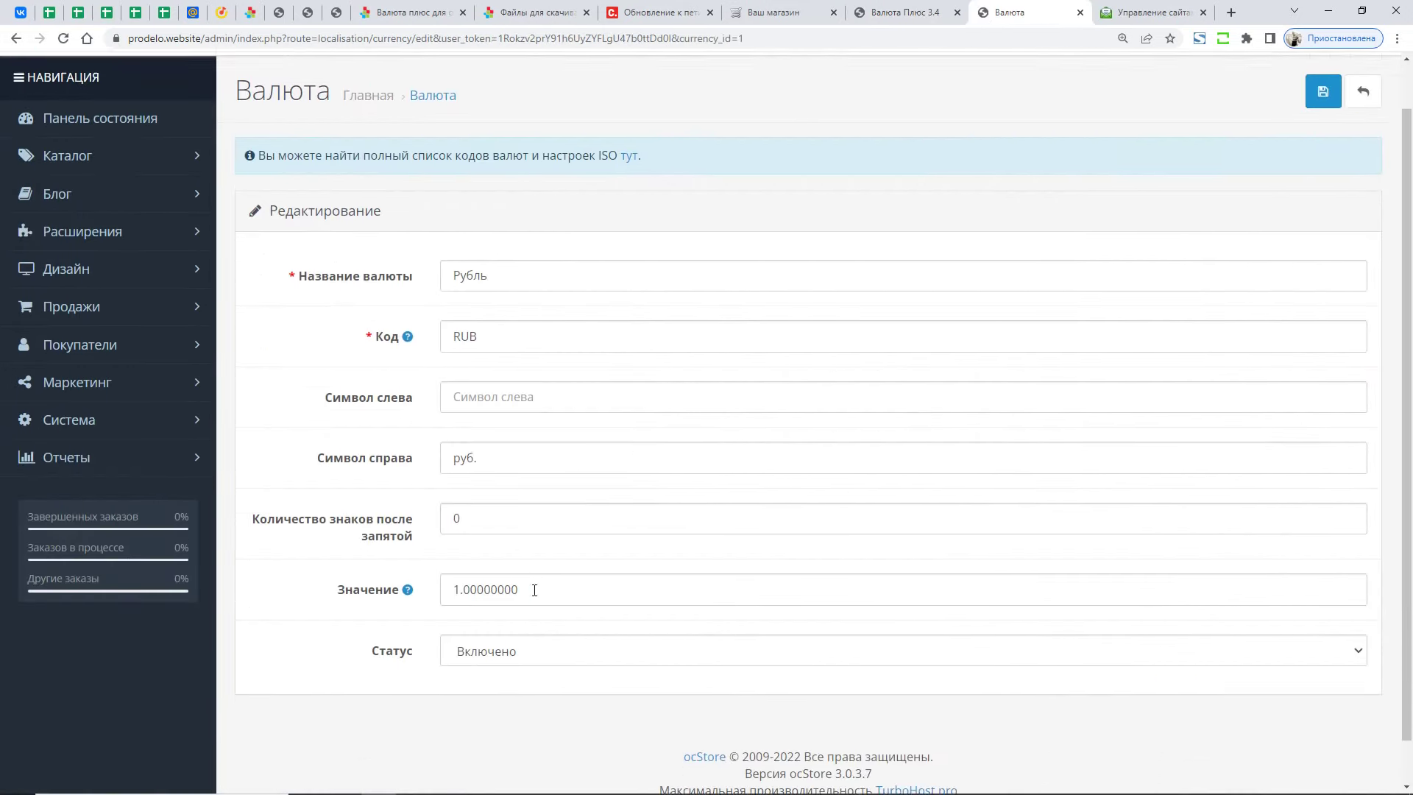
left_click_drag(530, 543, 371, 552)
scroll(1018, 359, "up", 1)
scroll(1019, 359, "up", 1)
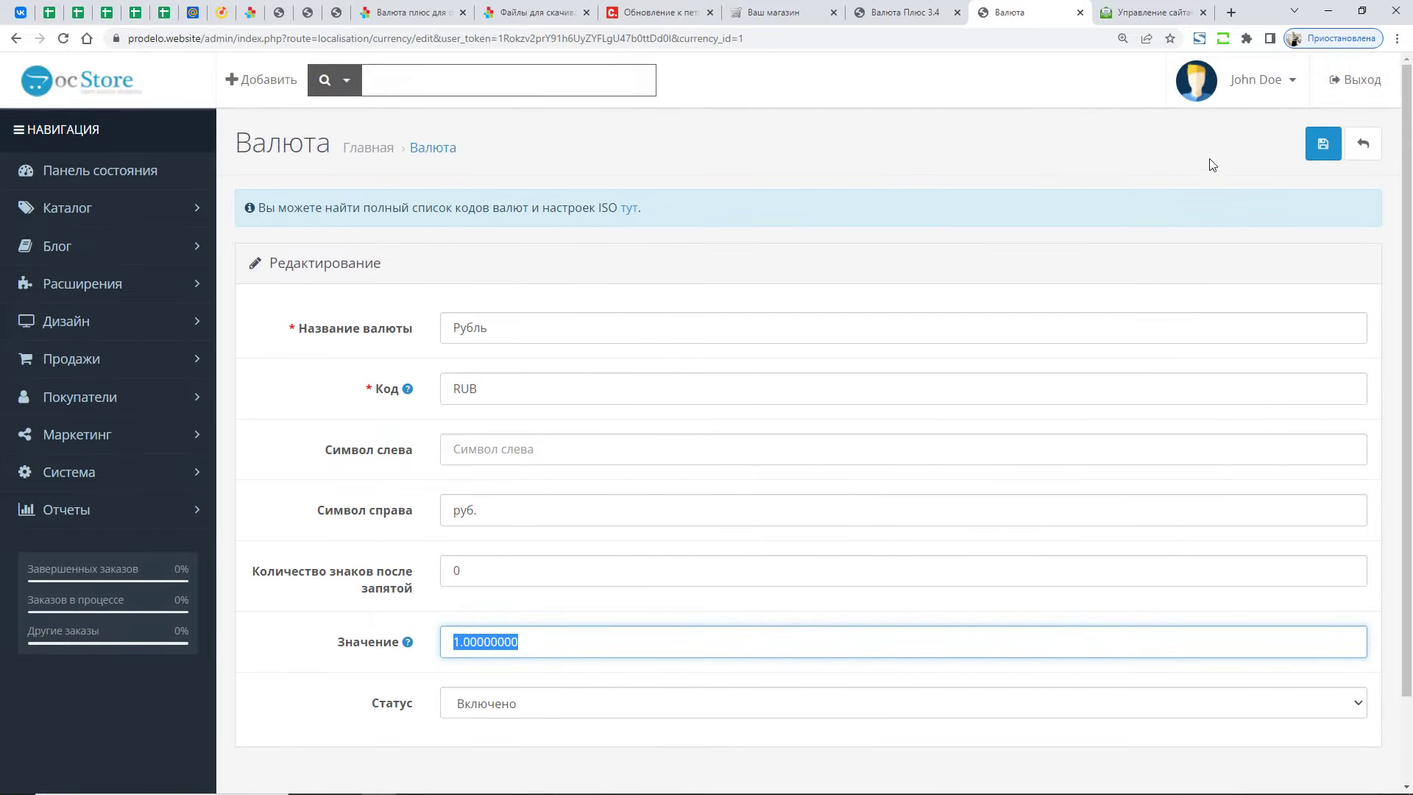
- Return to the Валюта Плюс currency list and check the Рубль rate relative to the store's main currency
left_click(913, 6)
scroll(742, 347, "up", 1)
left_click(773, 12)
left_click(905, 12)
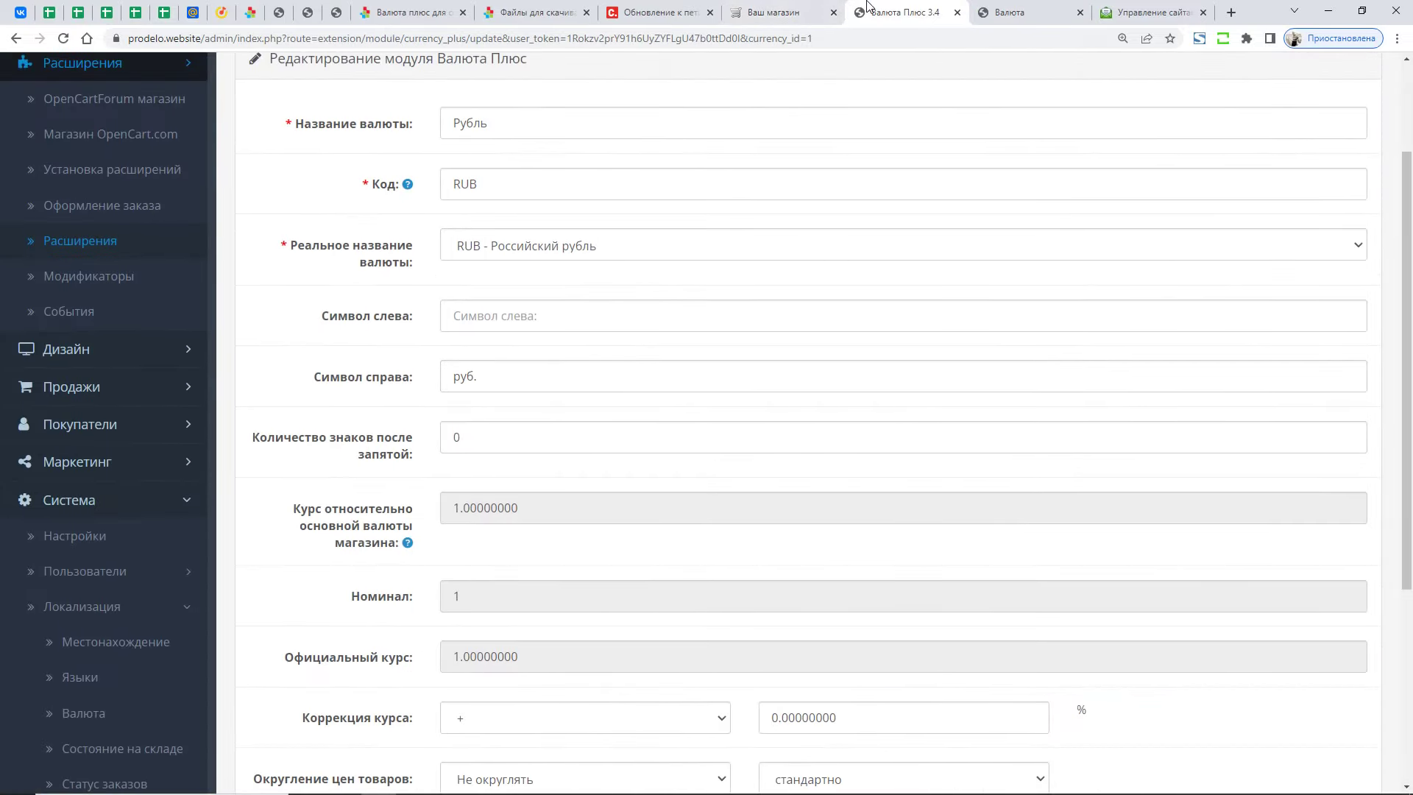
scroll(463, 466, "up", 3)
left_click(15, 39)
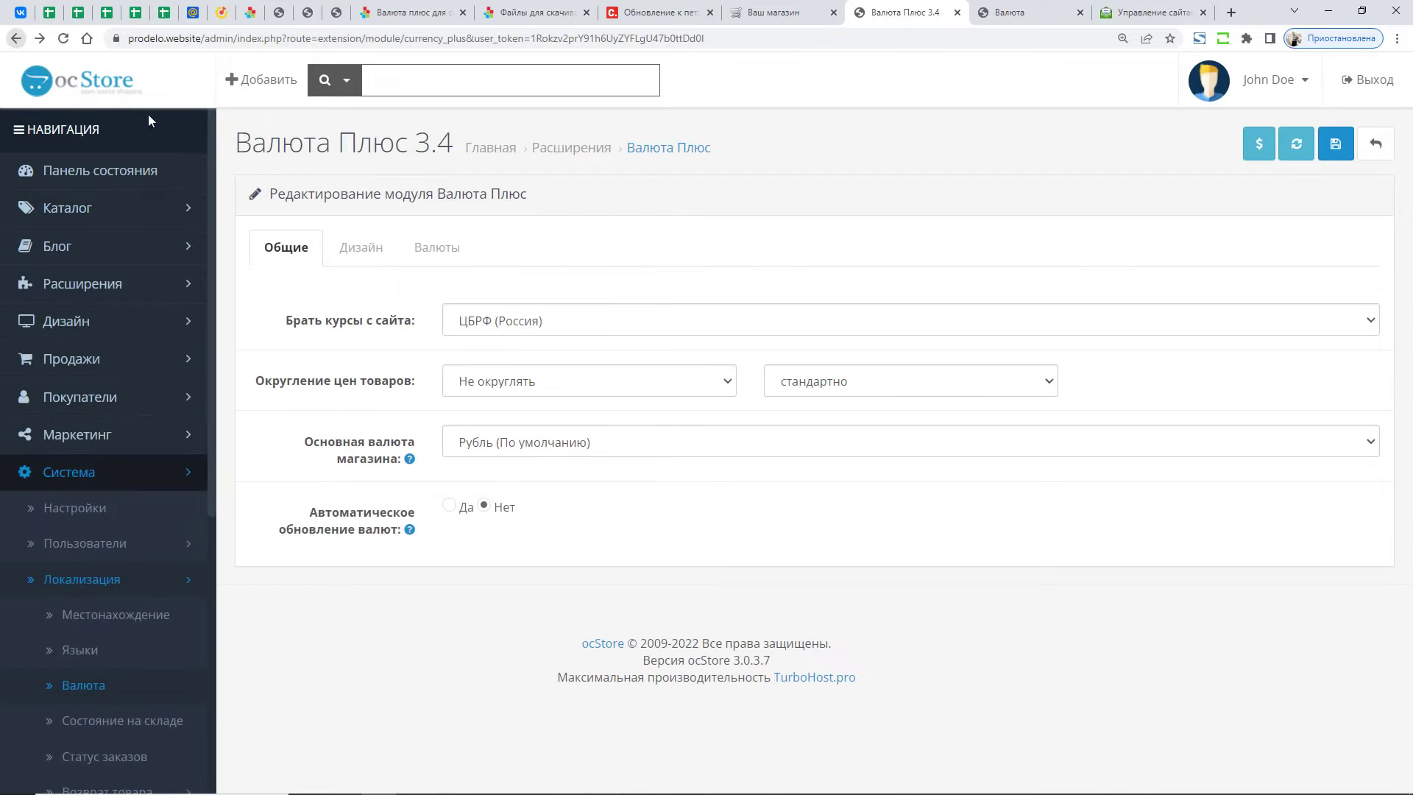
left_click(434, 251)
left_click_drag(719, 567, 808, 566)
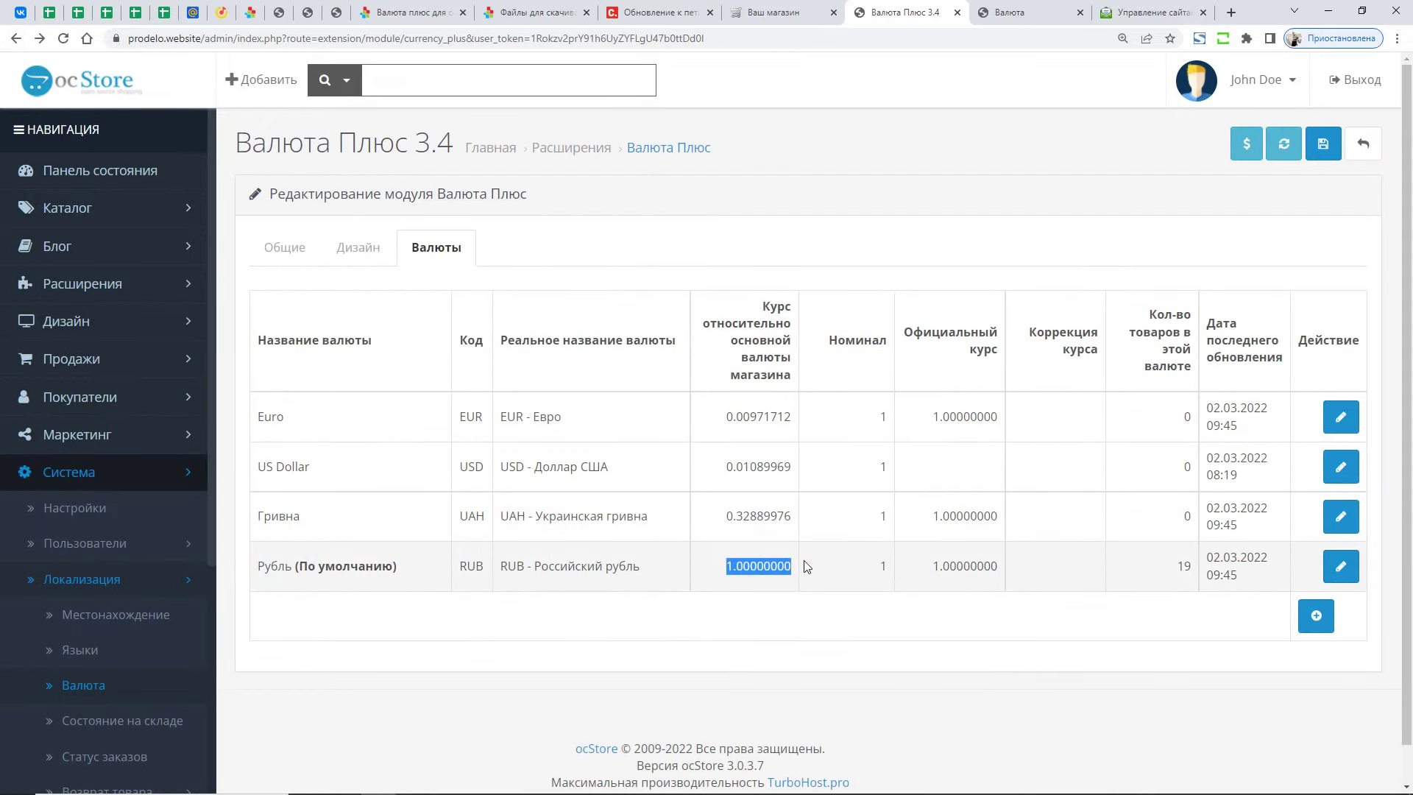
left_click(762, 549)
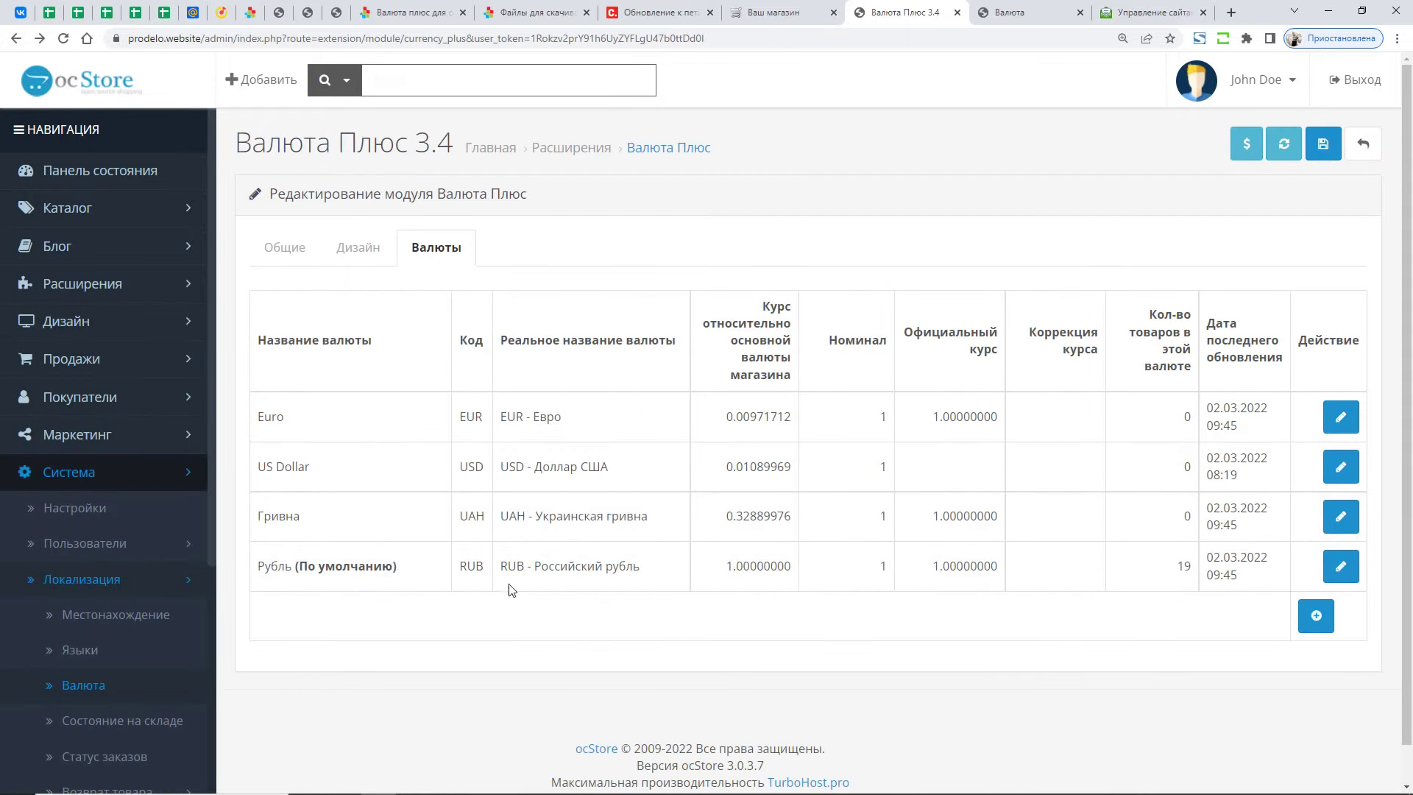
- Update the exchange rates in the Валюта Плюс module and review the Официальный курс values in the currency list
left_click_drag(691, 574, 804, 568)
left_click(700, 516)
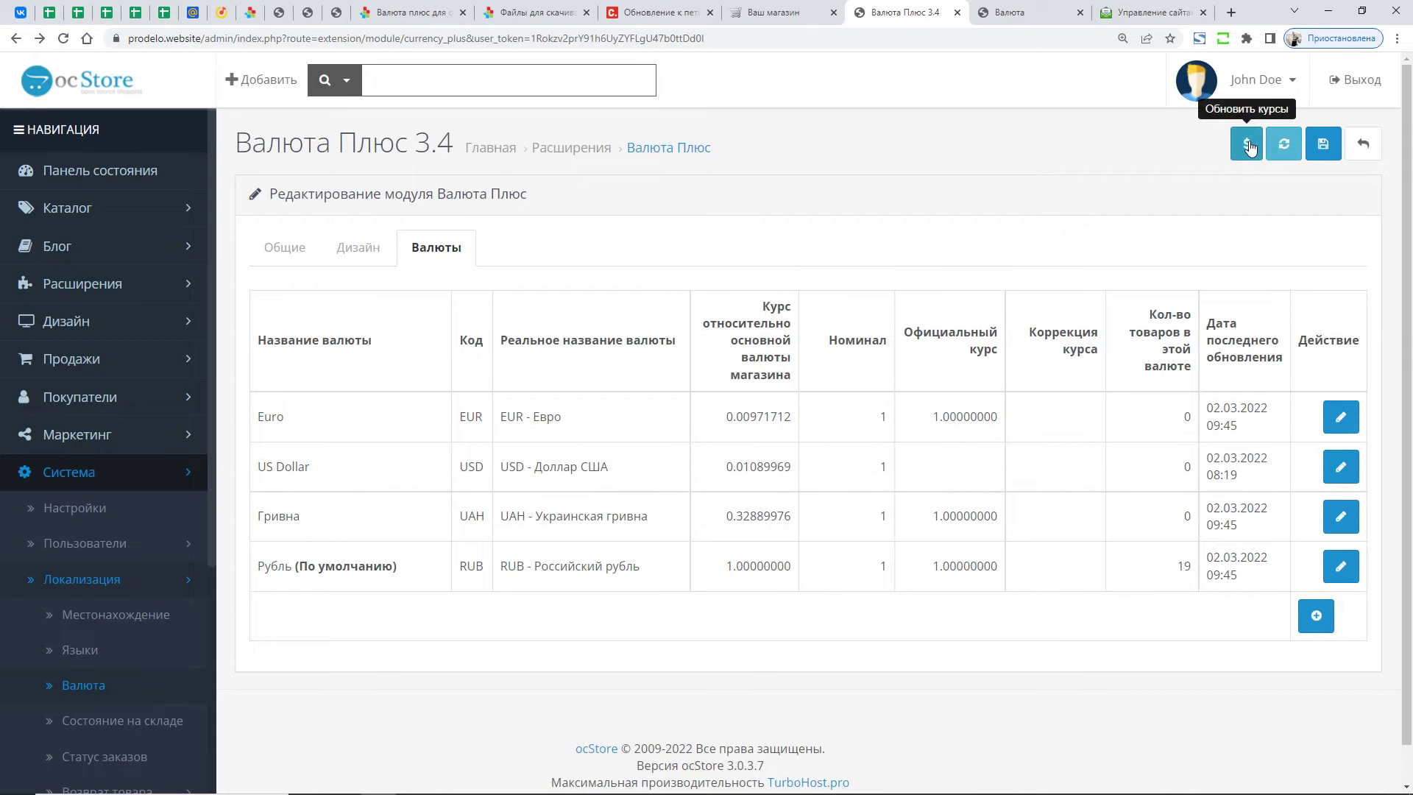
left_click(442, 249)
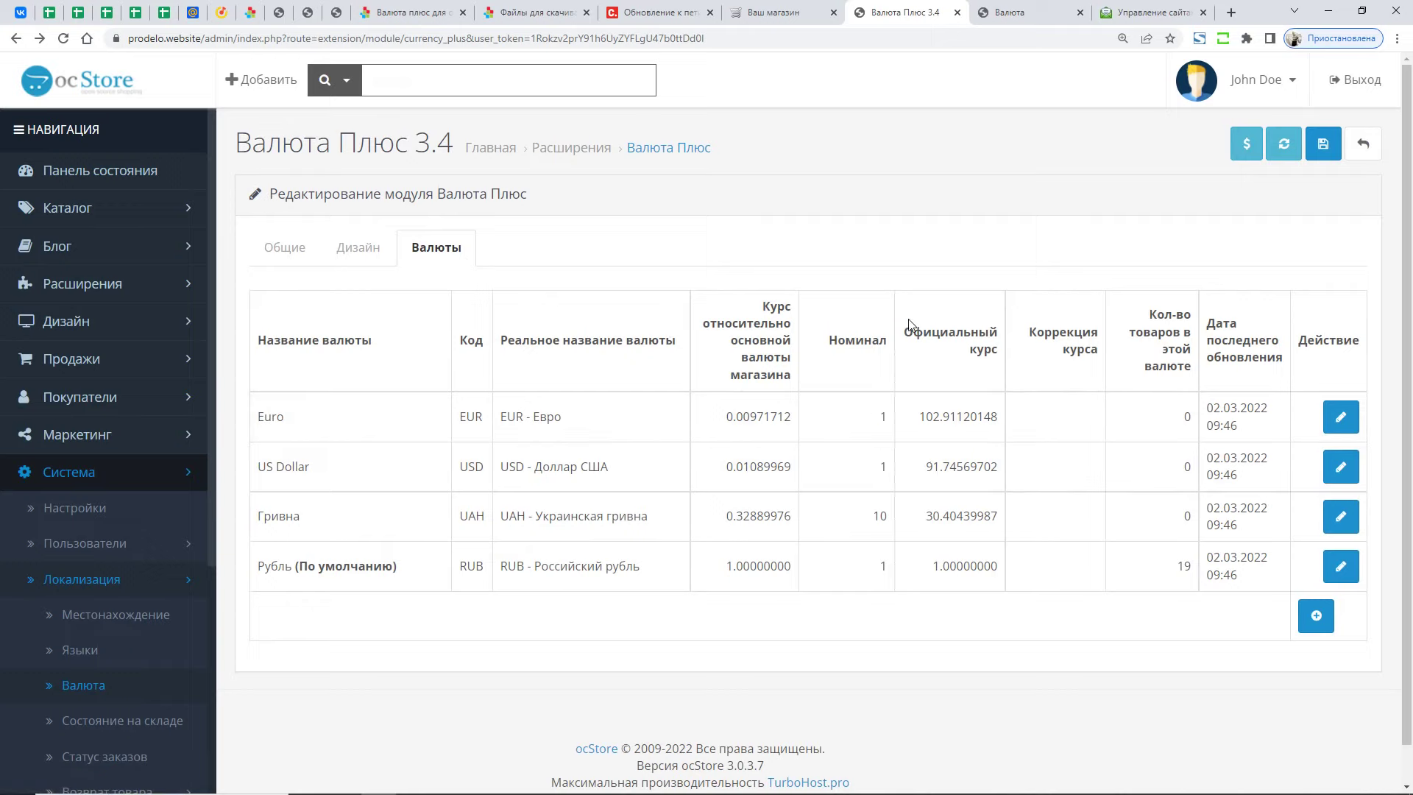
left_click_drag(905, 332, 1015, 563)
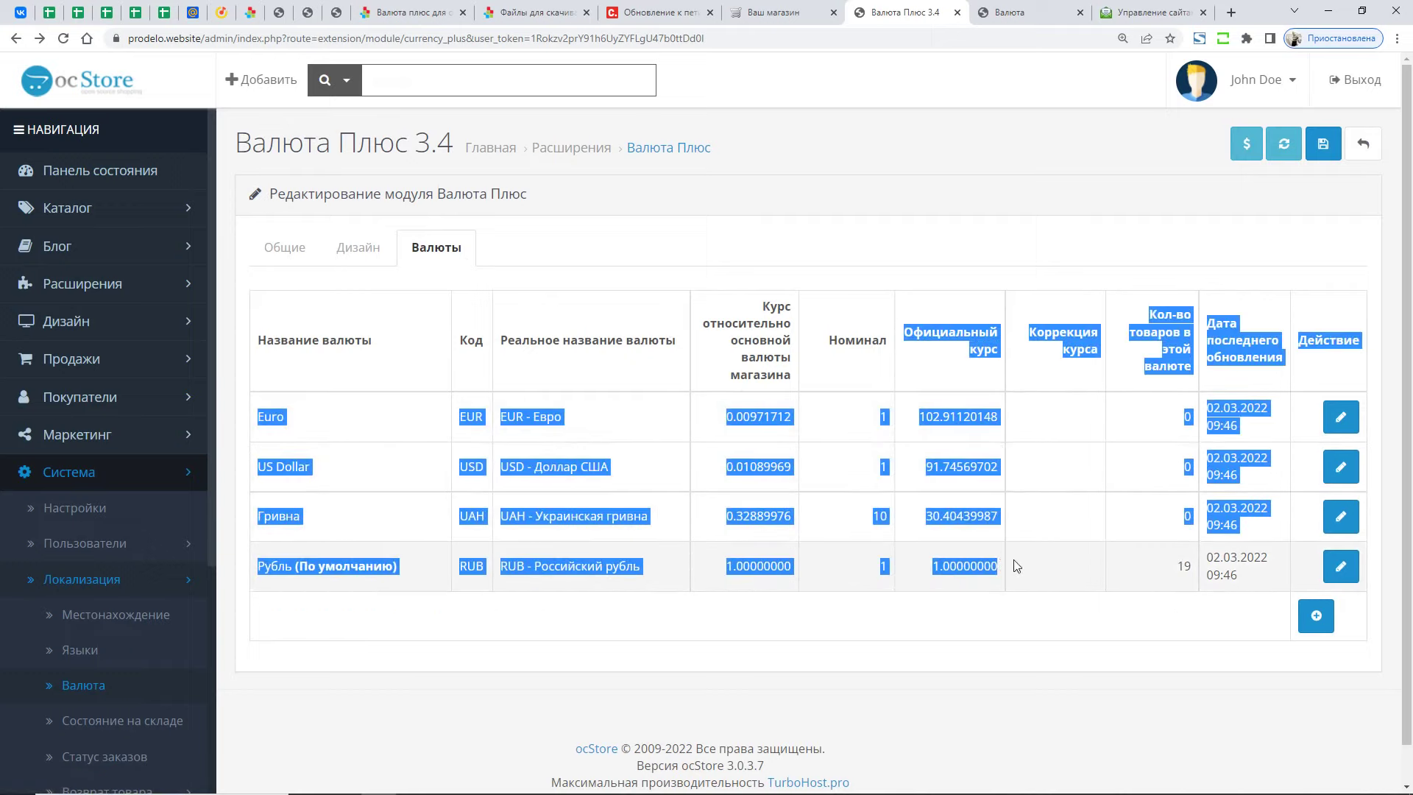
left_click(1019, 545)
left_click_drag(949, 337, 960, 418)
left_click(886, 421)
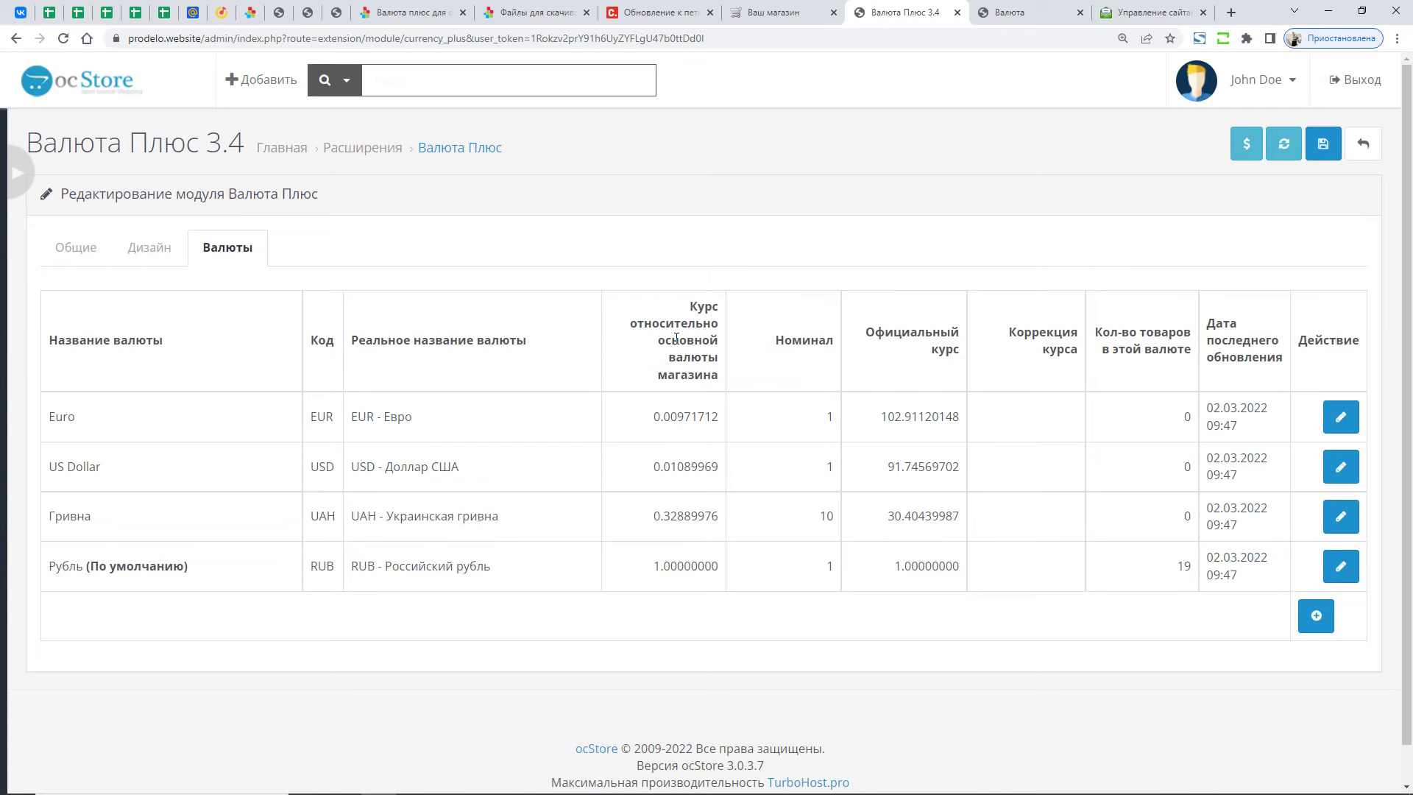
- Open the Euro currency for editing from the Валюты list and look through its rate fields
left_click(1340, 417)
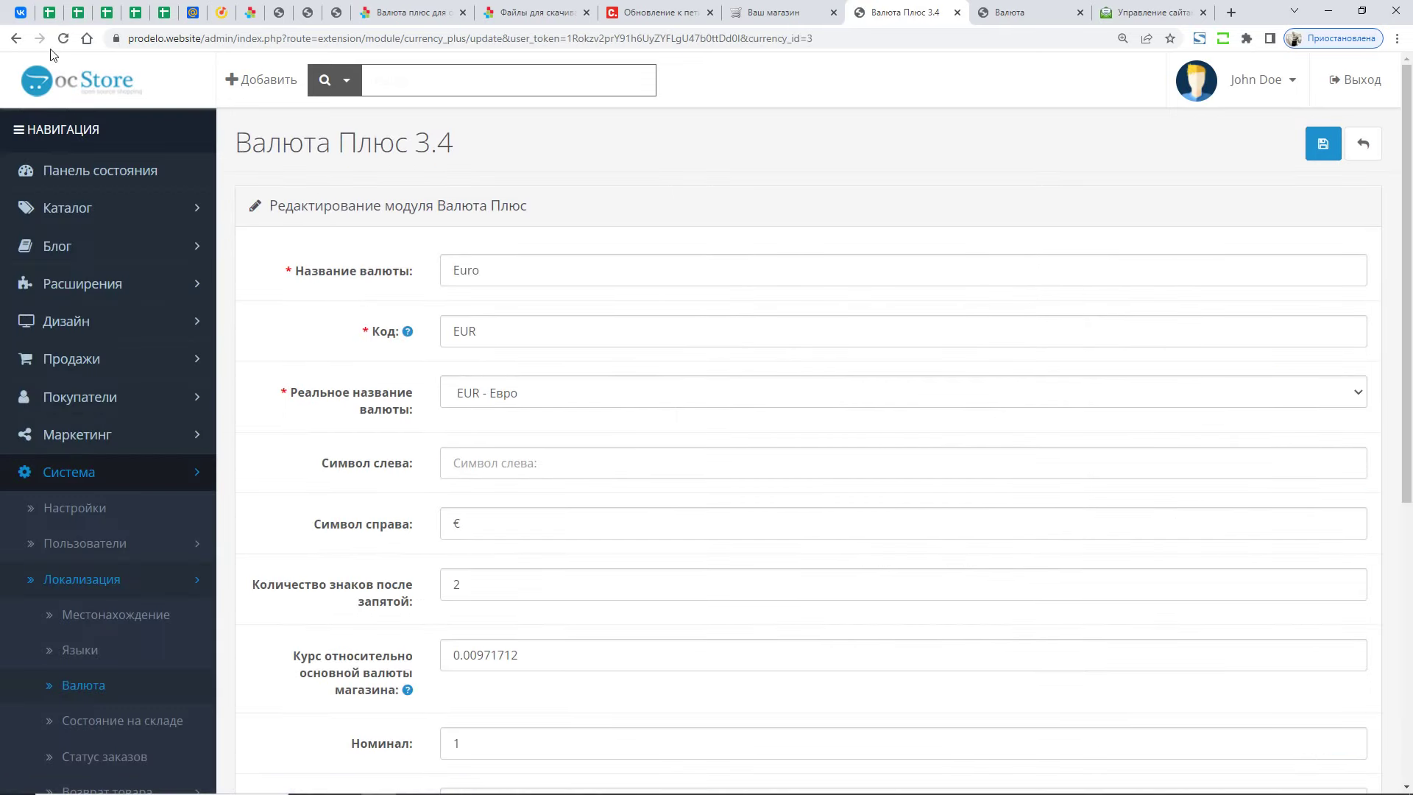
left_click(16, 38)
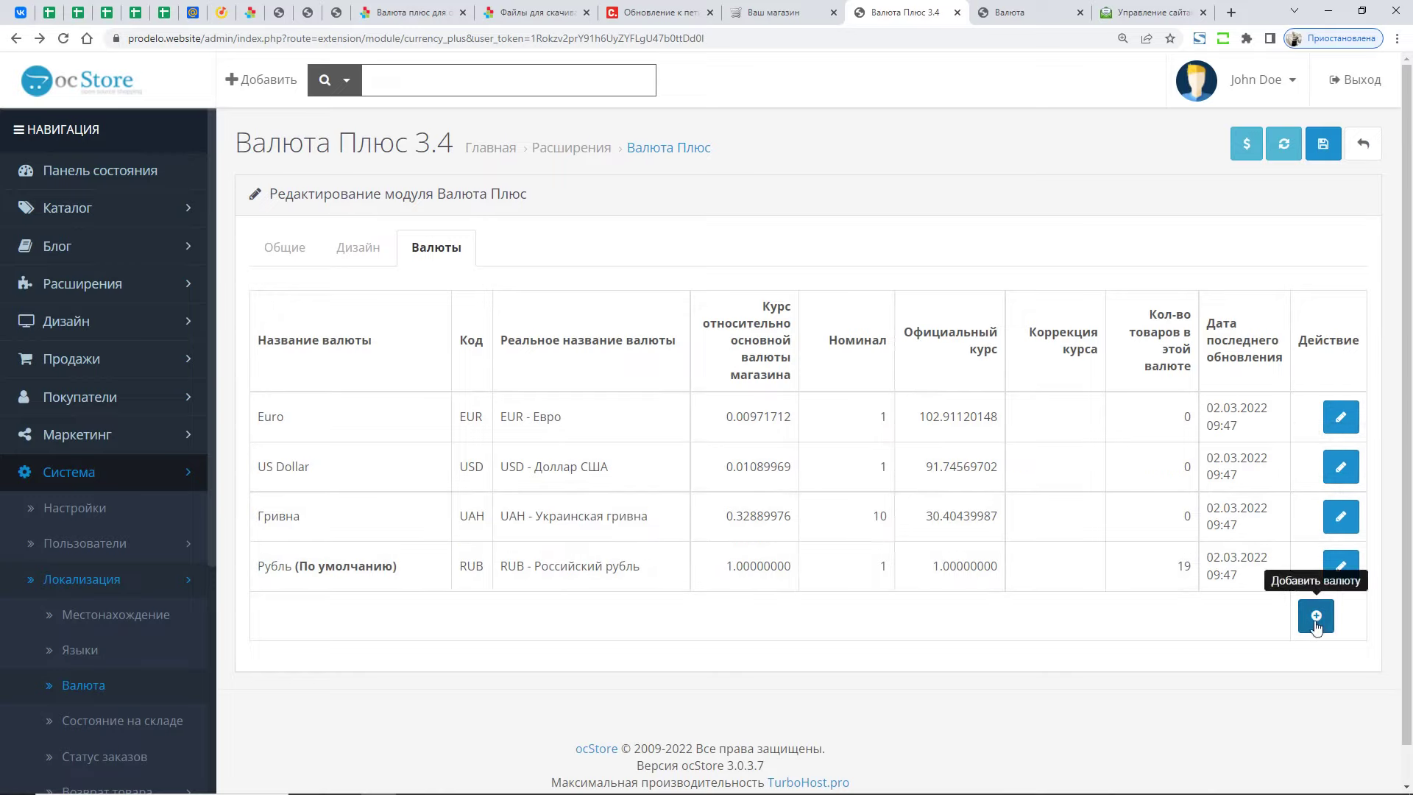
left_click(1341, 418)
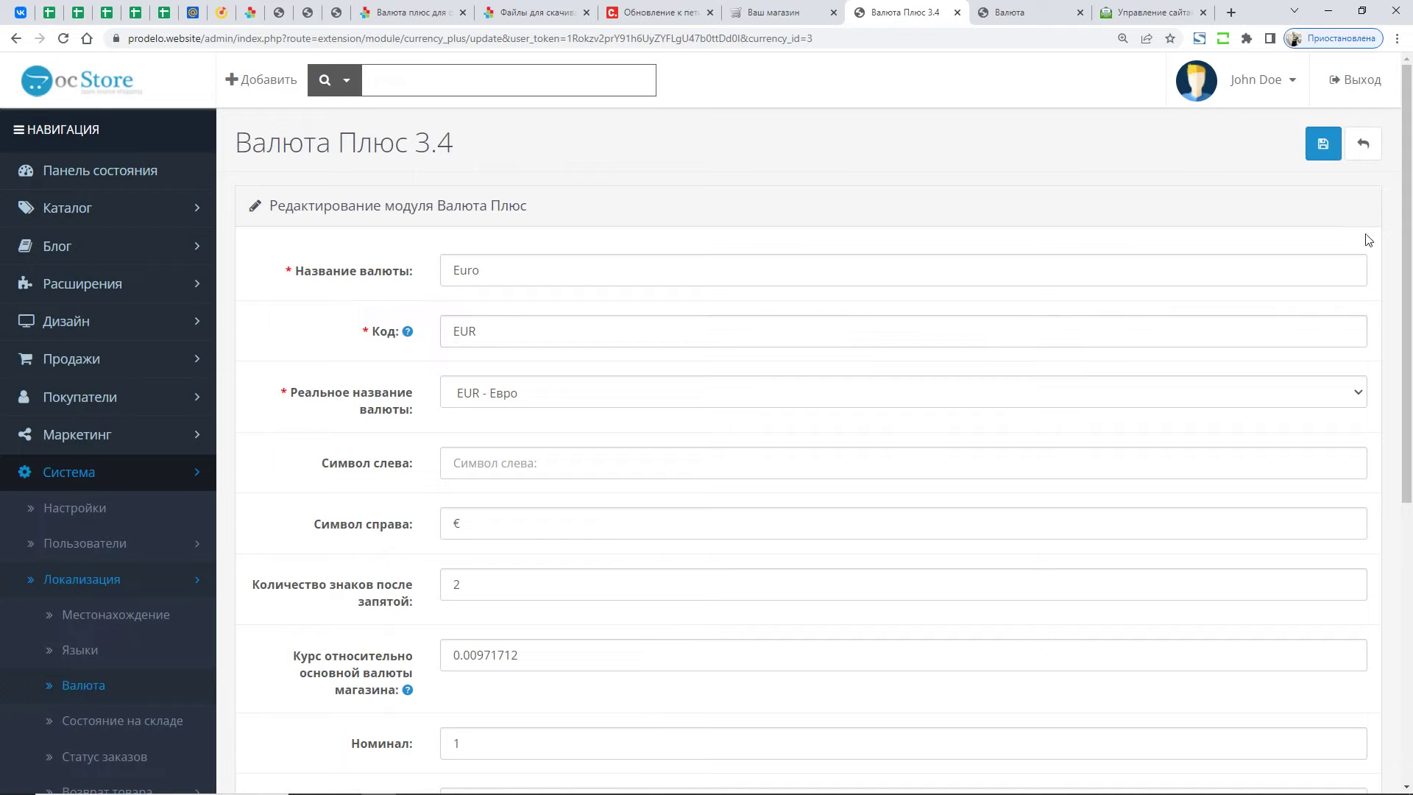
left_click_drag(1404, 213, 1404, 260)
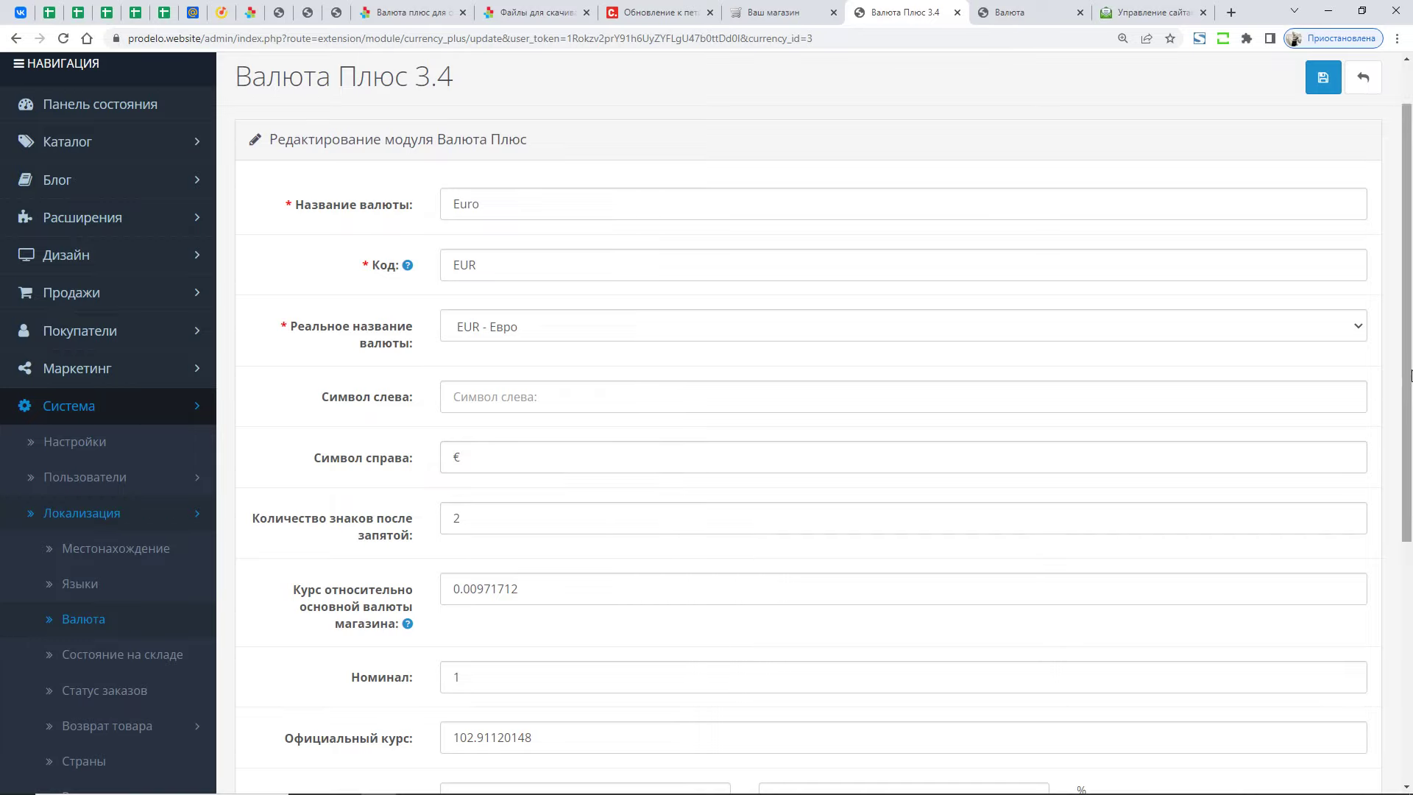
left_click_drag(1405, 434, 1406, 652)
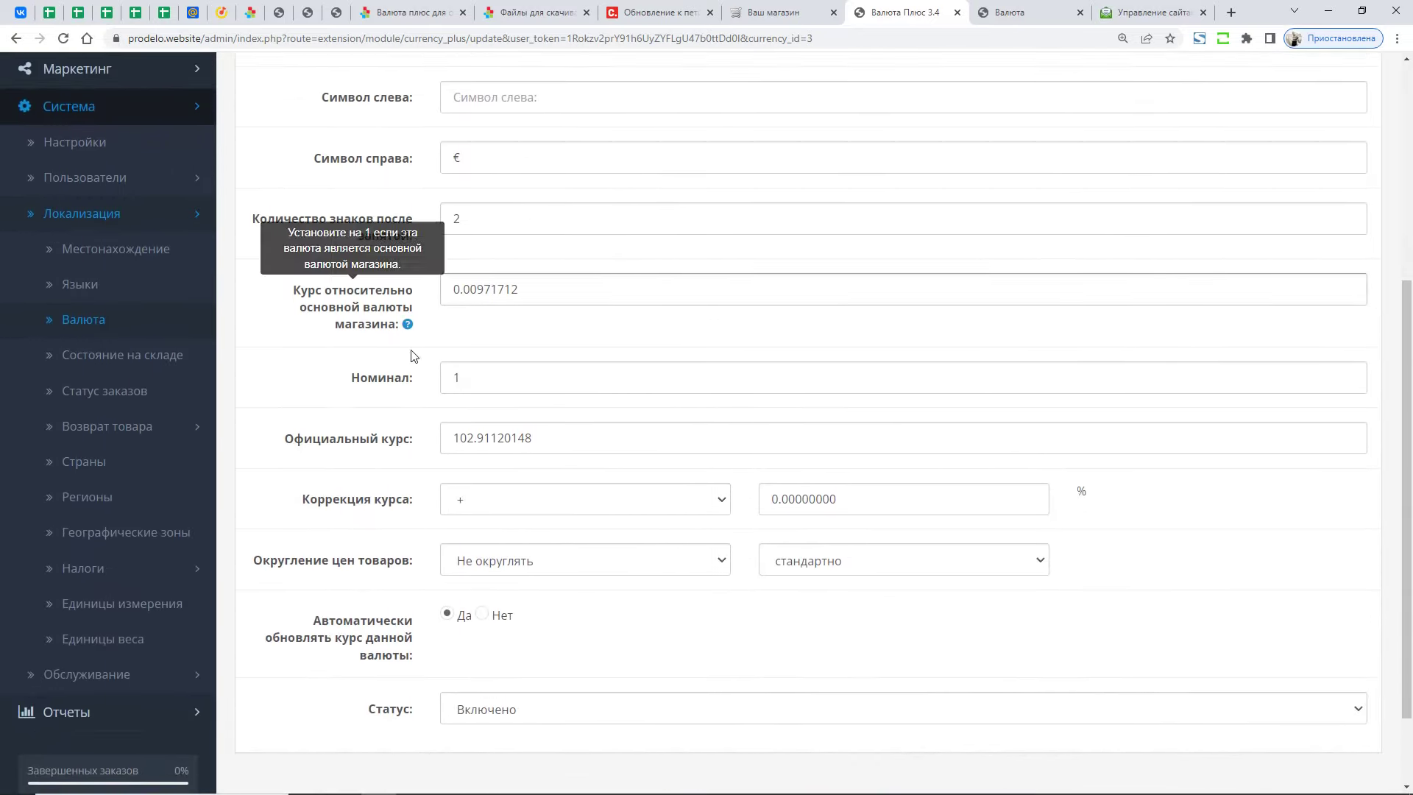
double_click(566, 407)
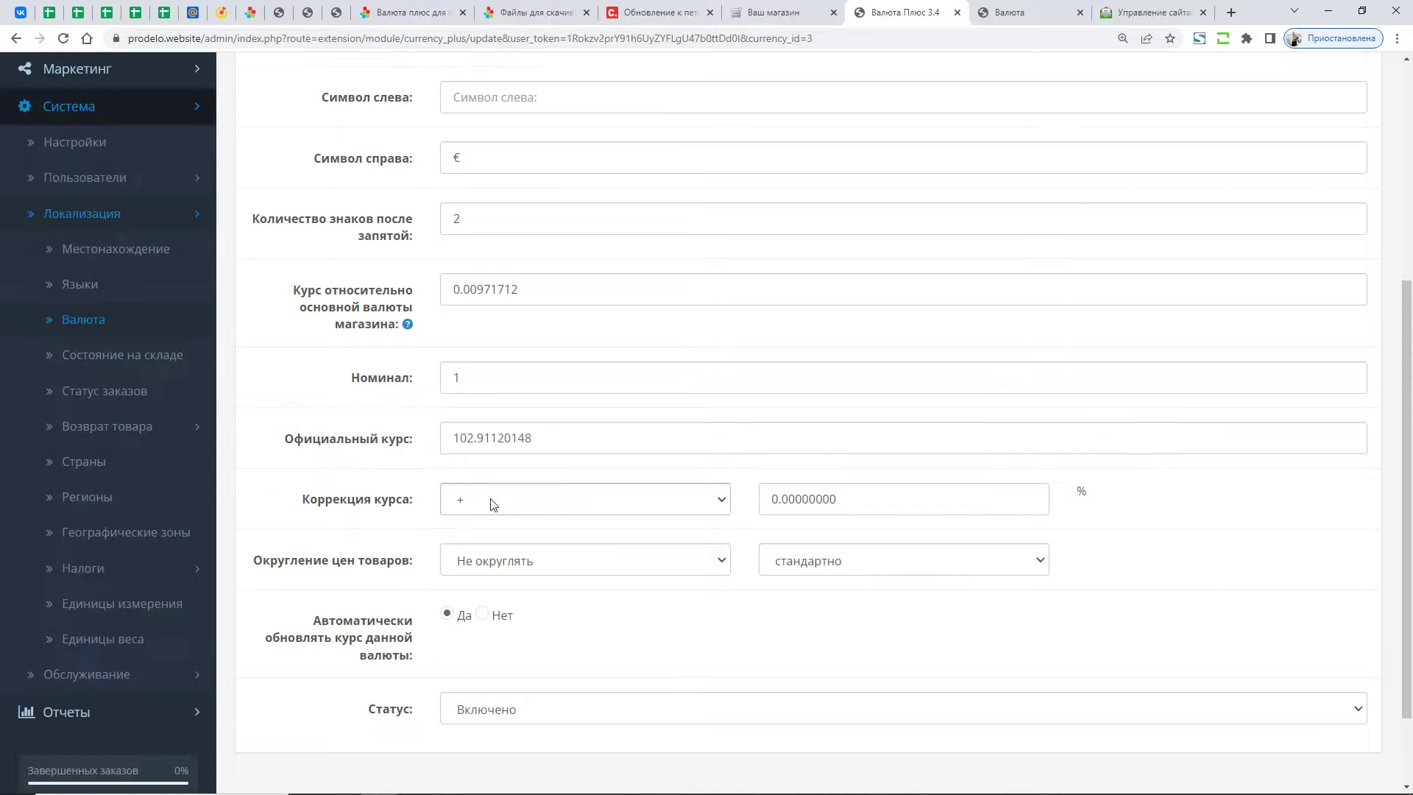
- Examine the Коррекция курса sign and percentage fields and the available Округление цен товаров options for Euro
left_click(489, 501)
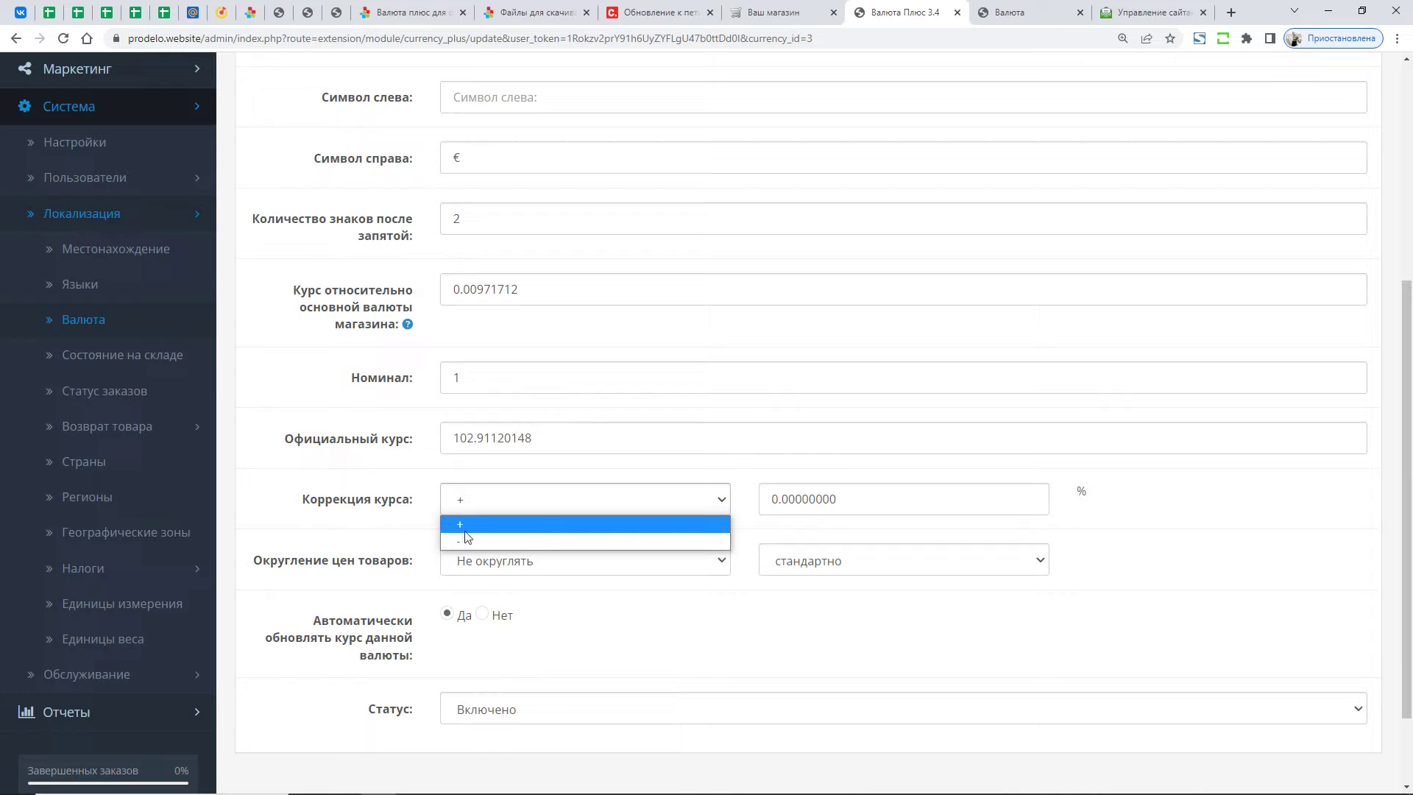
left_click(855, 495)
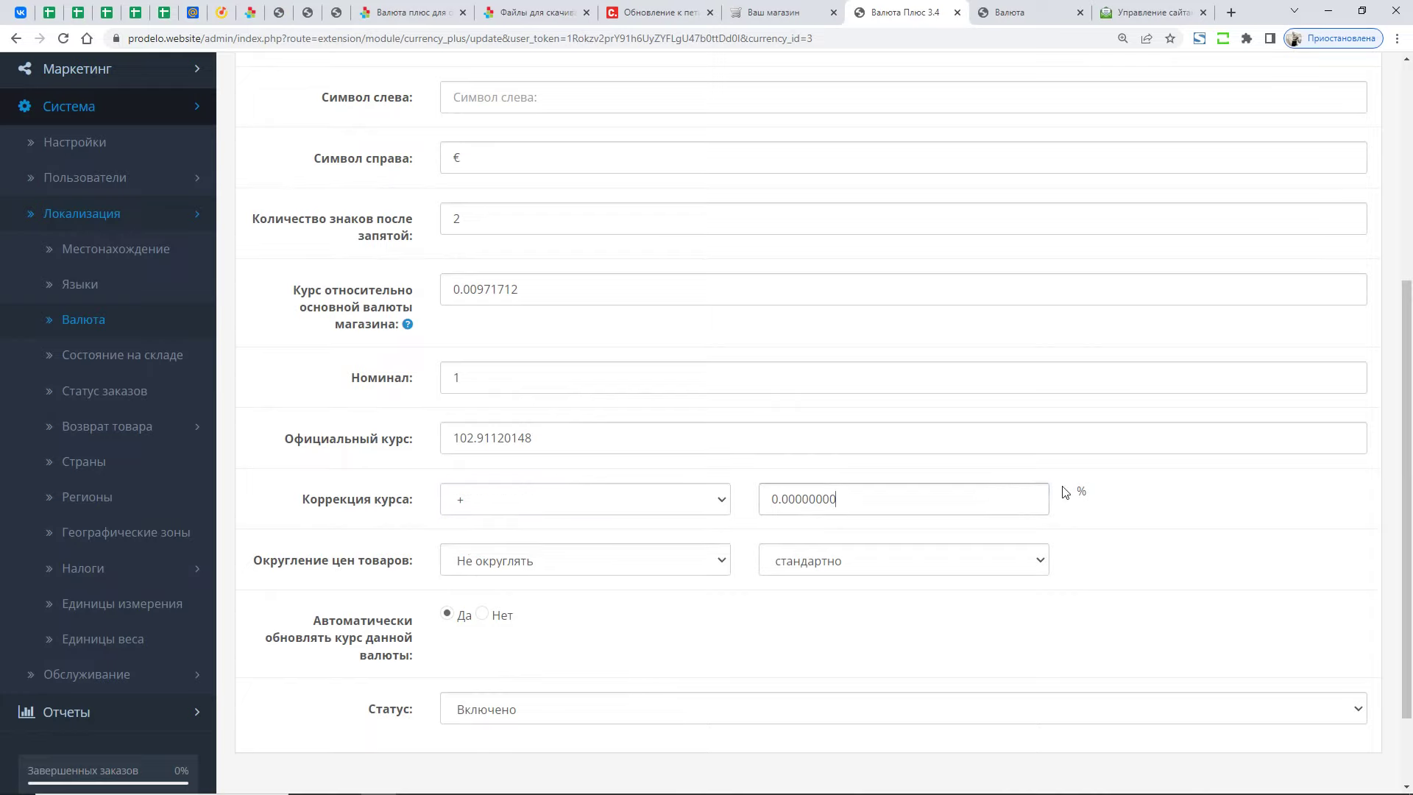
key("Tab")
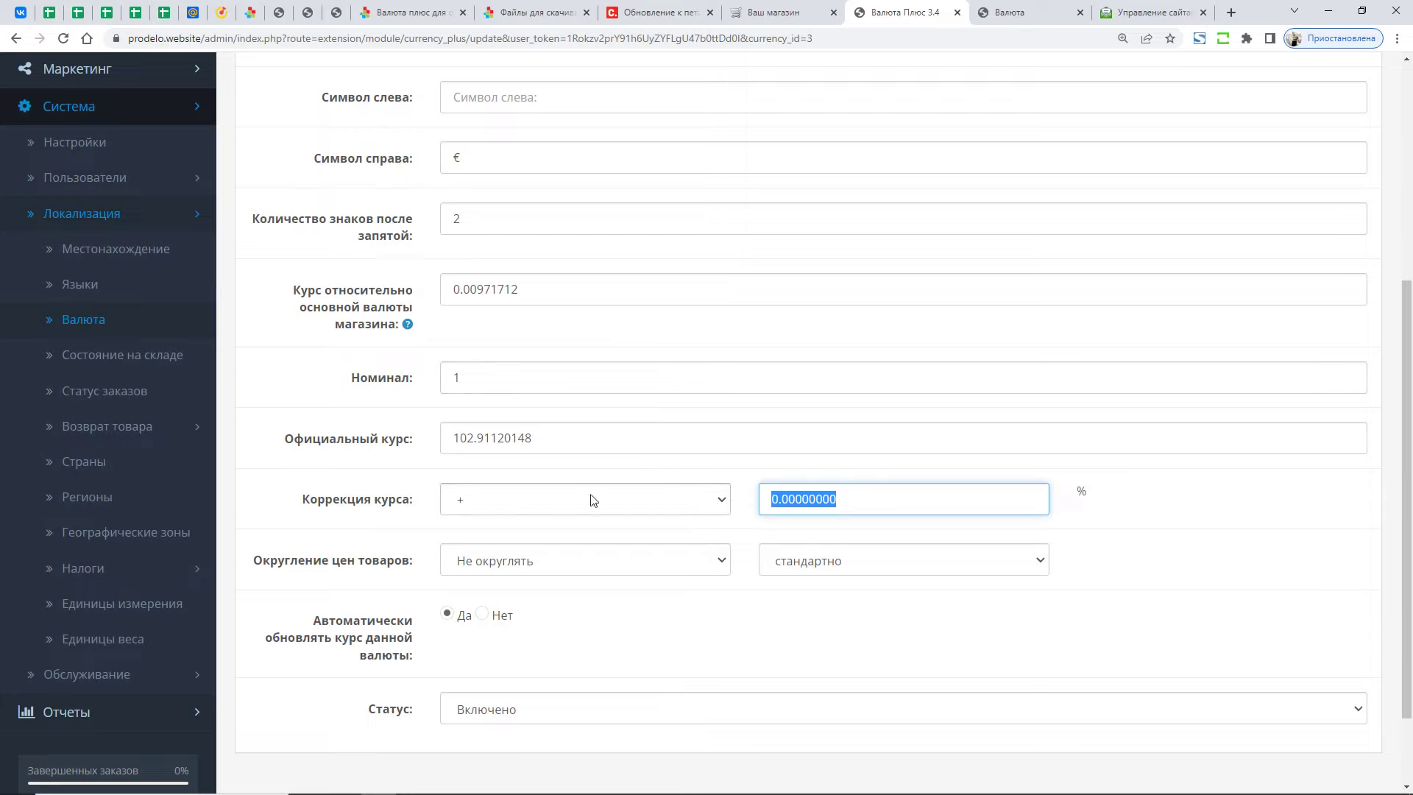
left_click(882, 500)
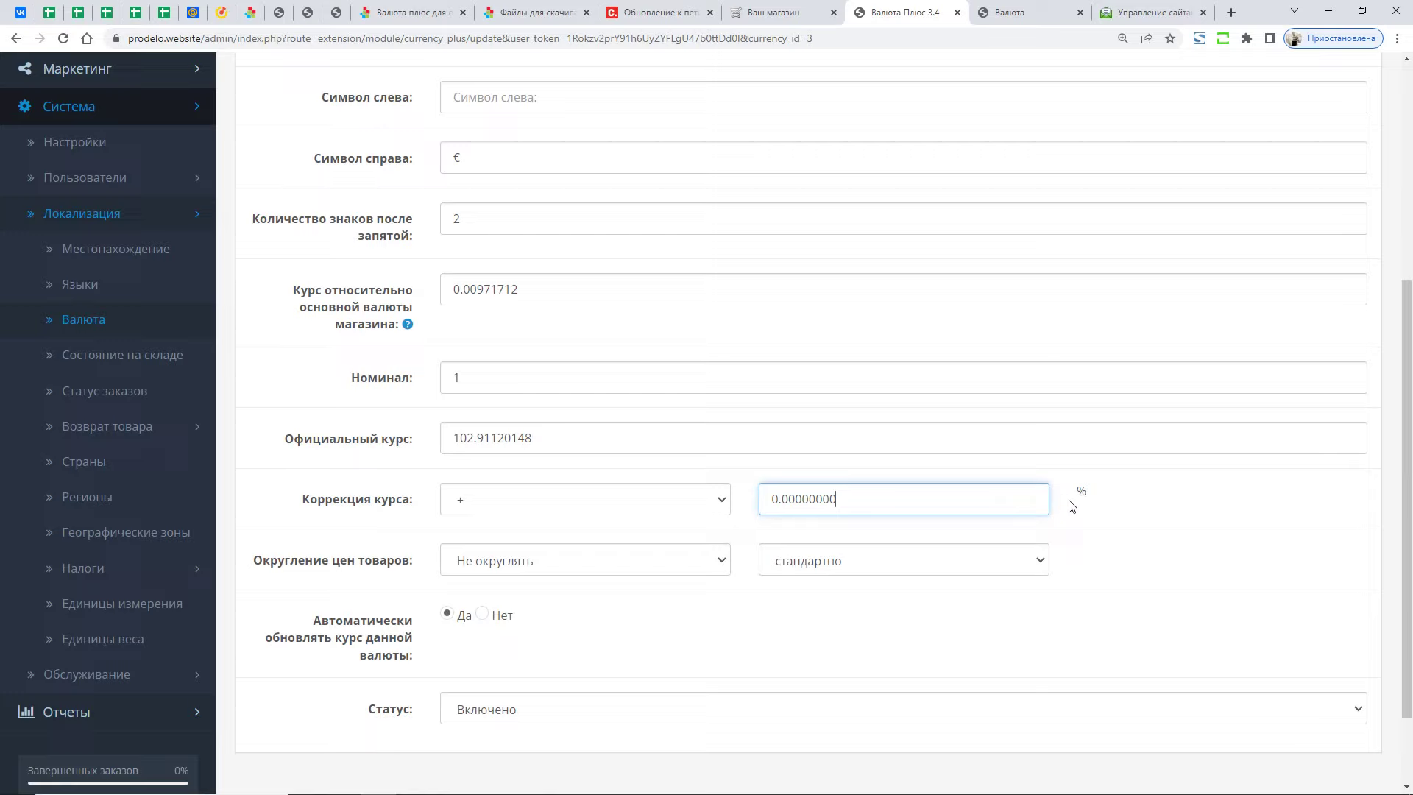
left_click(838, 485)
scroll(340, 581, "down", 2)
left_click(505, 468)
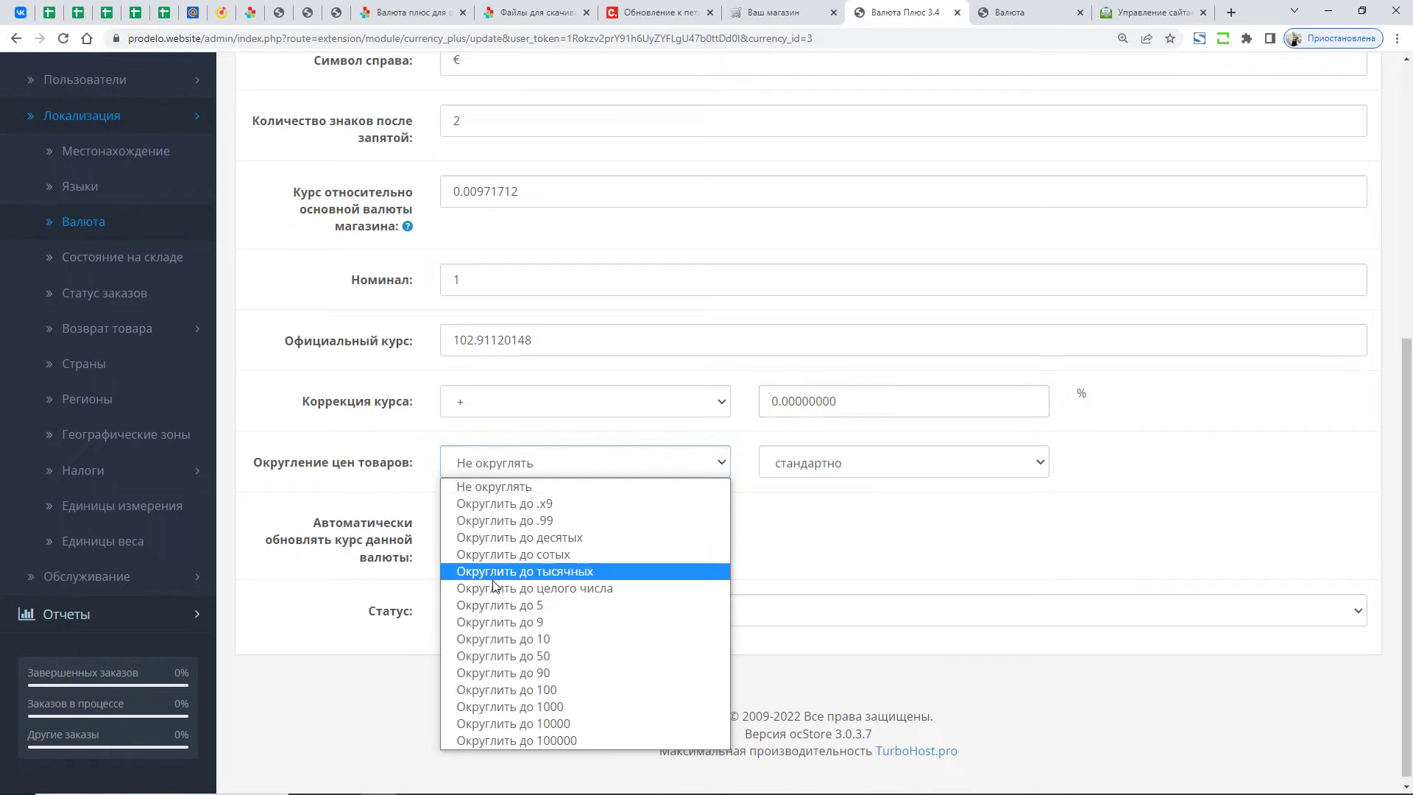
left_click(352, 461)
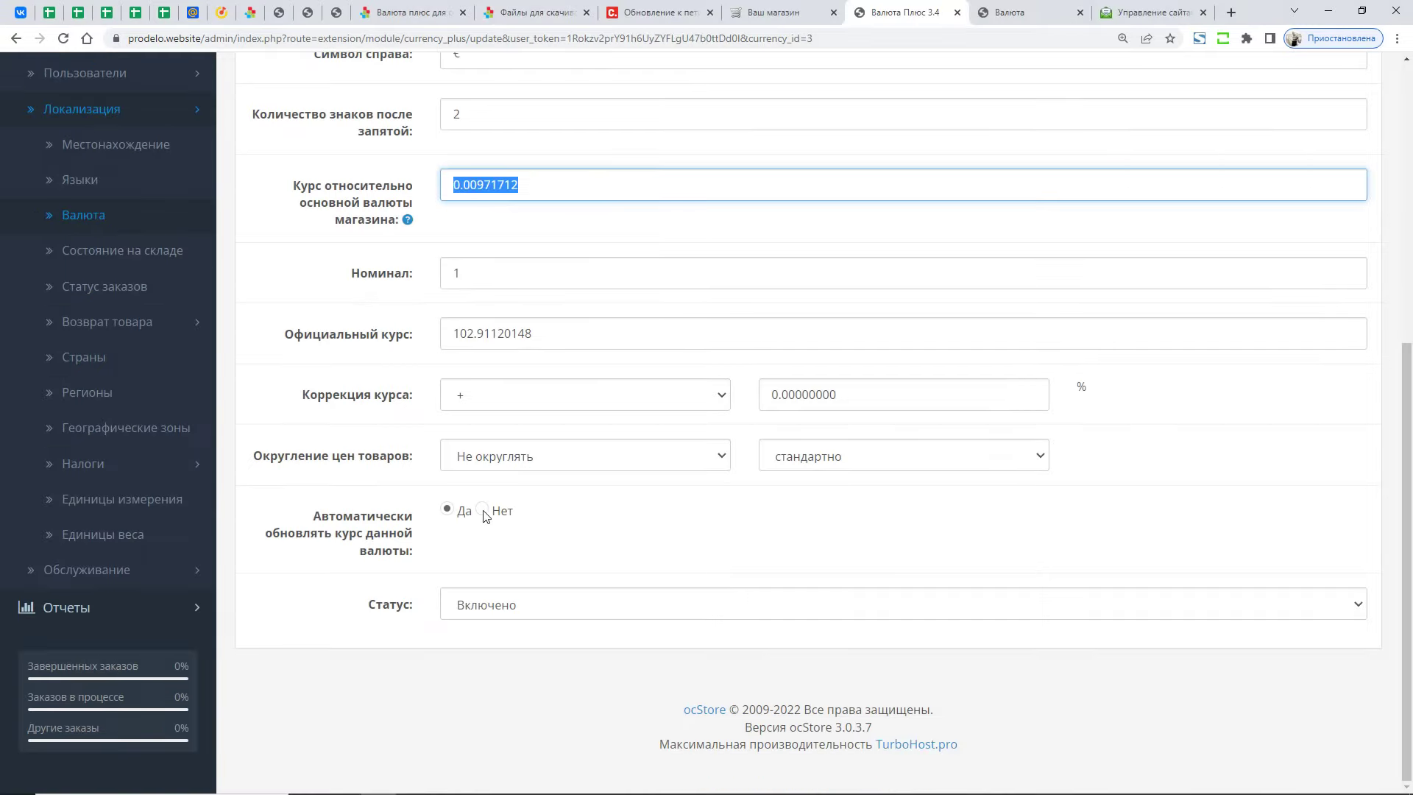
- Set automatic rate updating for Euro to Нет and check the available Статус options
left_click(483, 510)
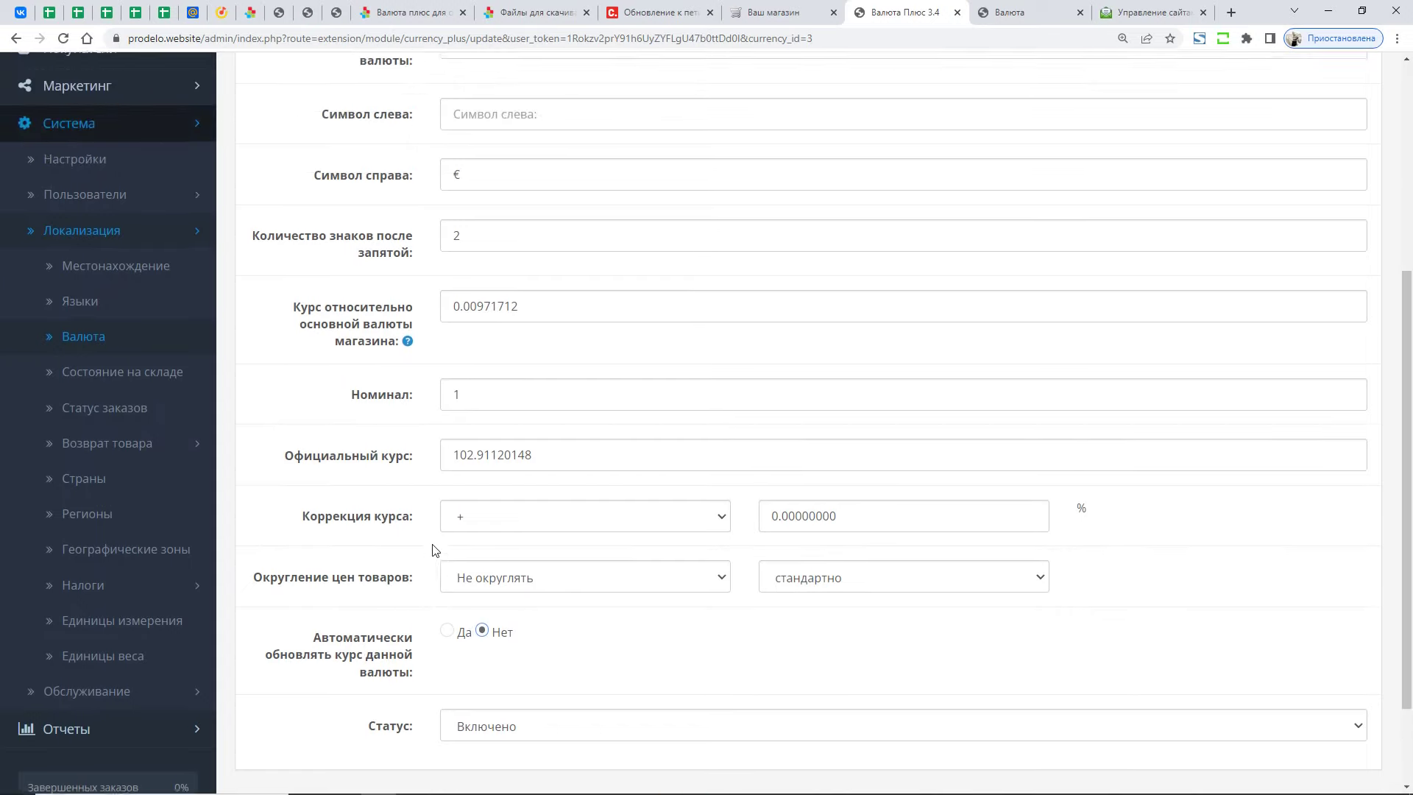
scroll(565, 407, "down", 1)
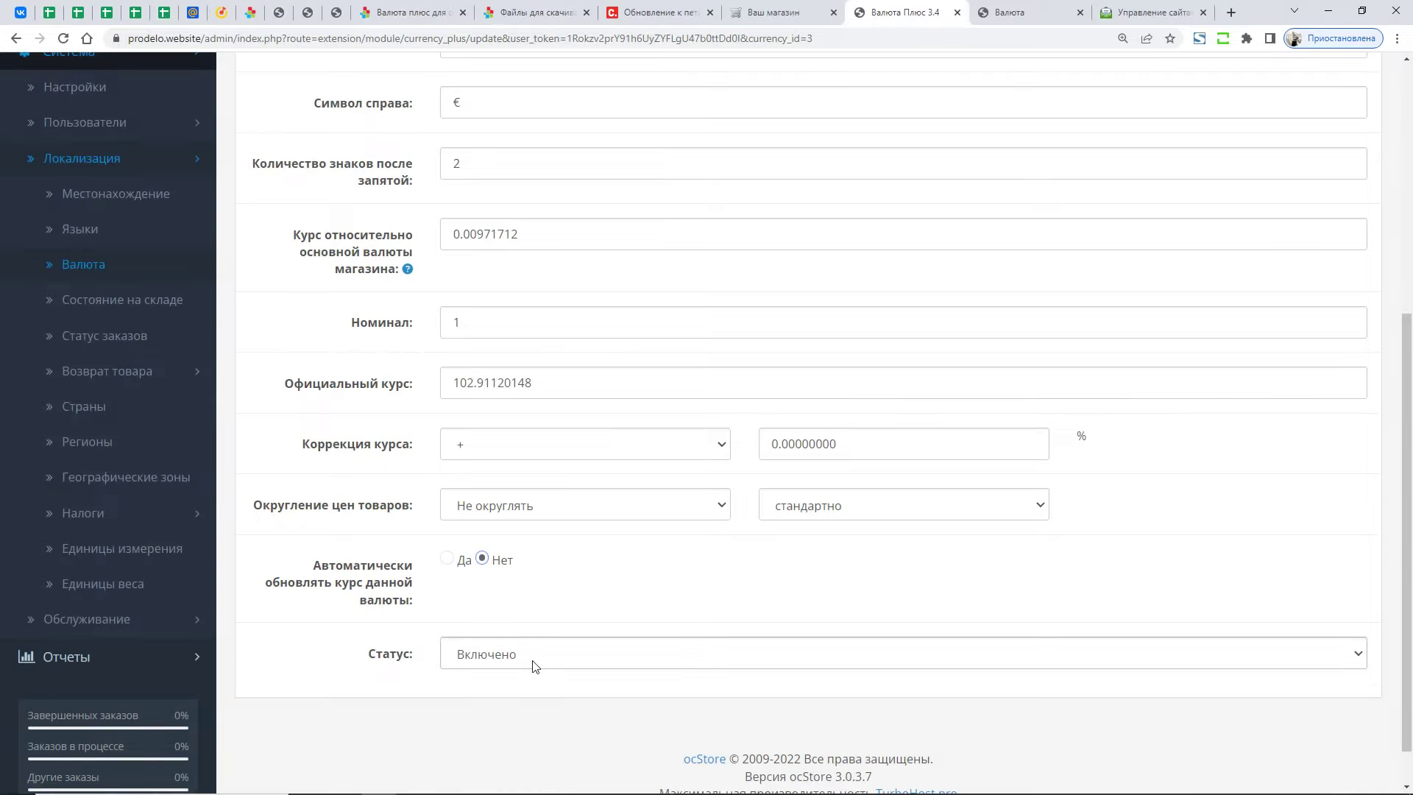
left_click(490, 654)
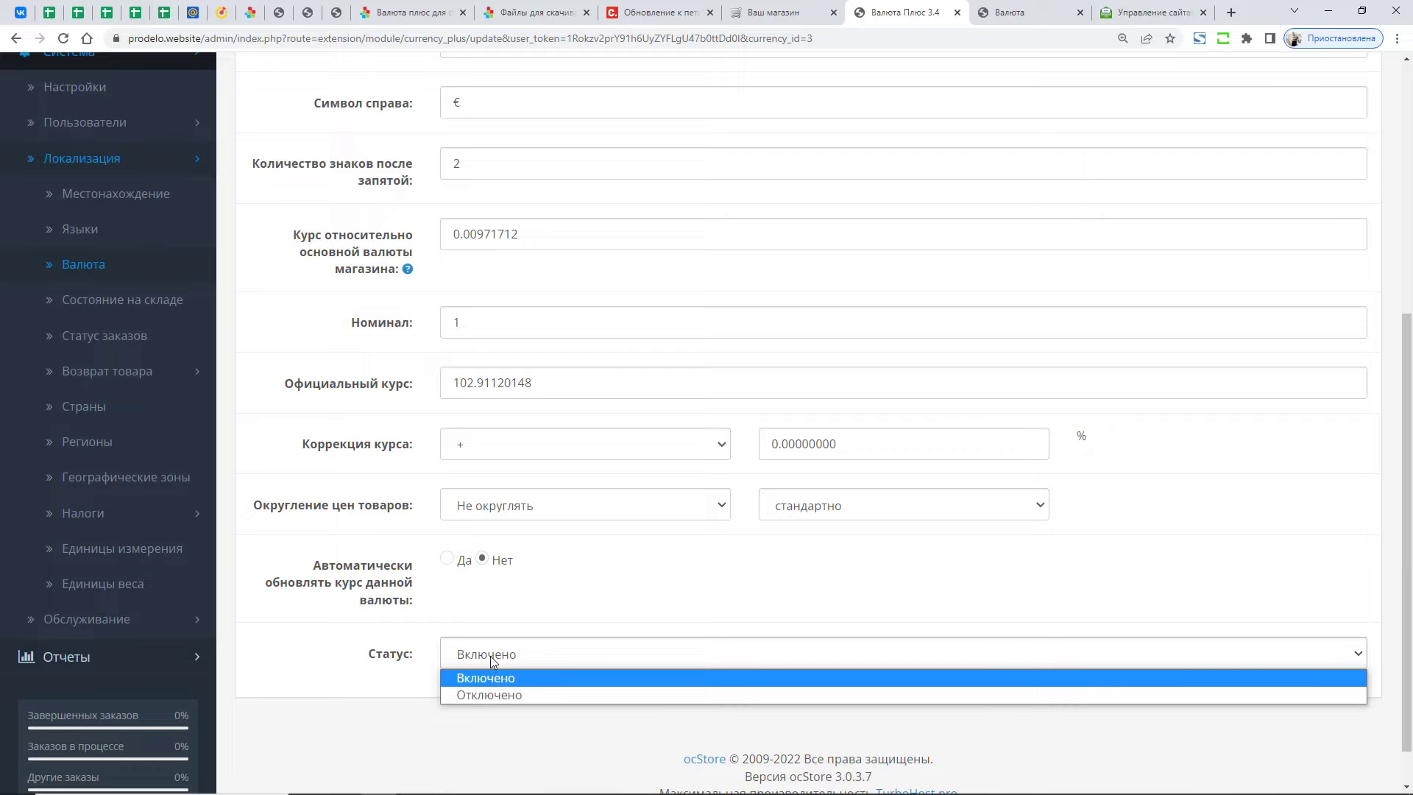
left_click(407, 660)
scroll(883, 485, "up", 6)
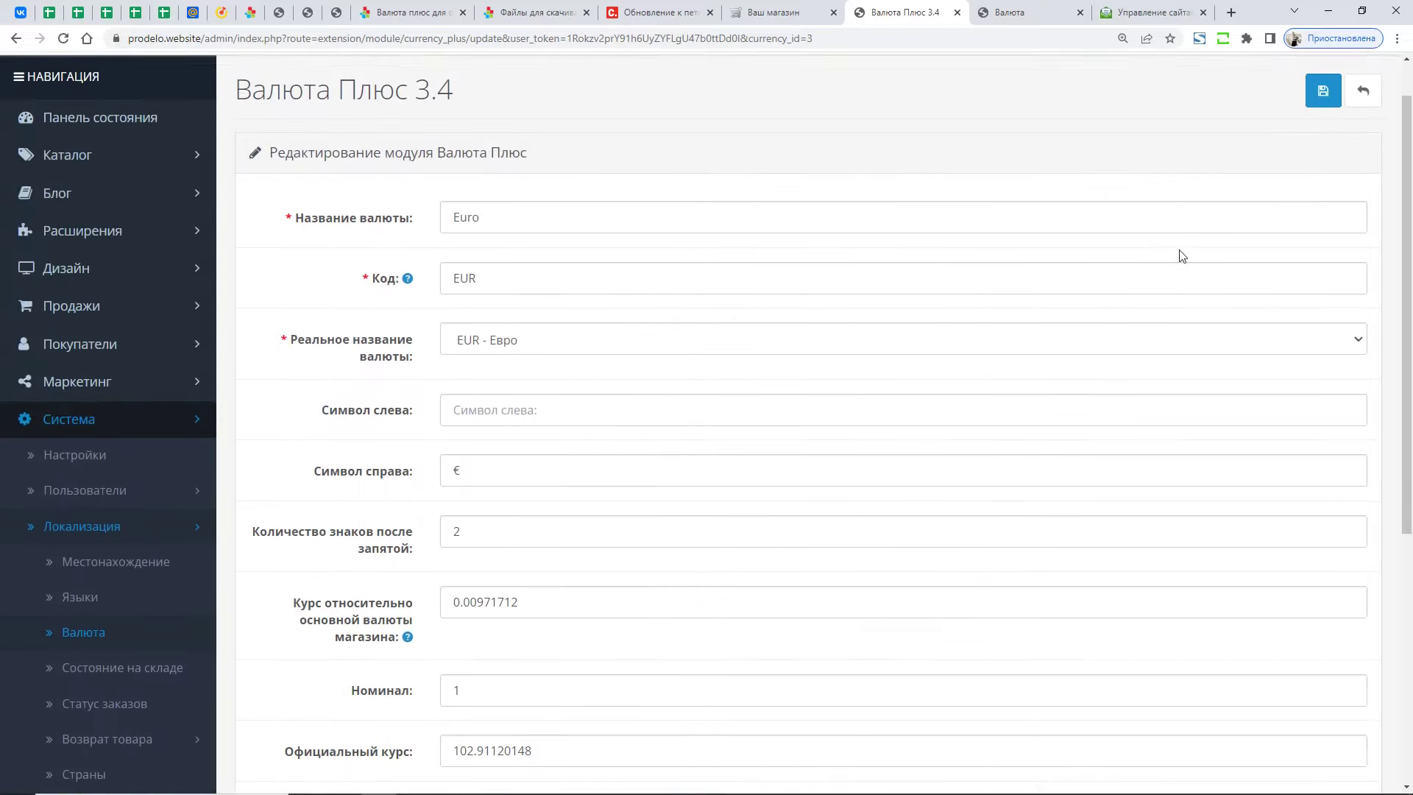
- Check which currencies the storefront's currency selector offers, and return to the Euro settings
left_click(769, 12)
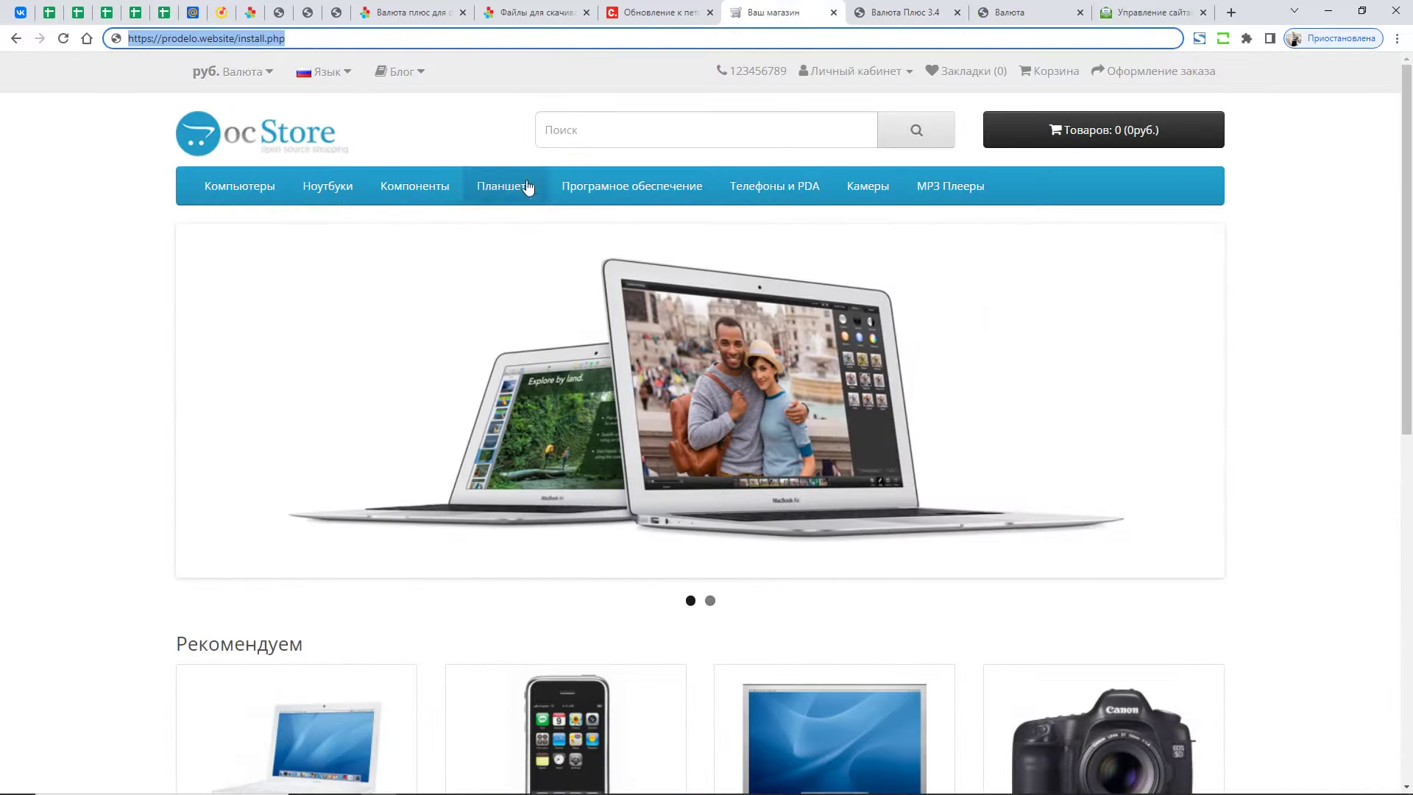
left_click(243, 81)
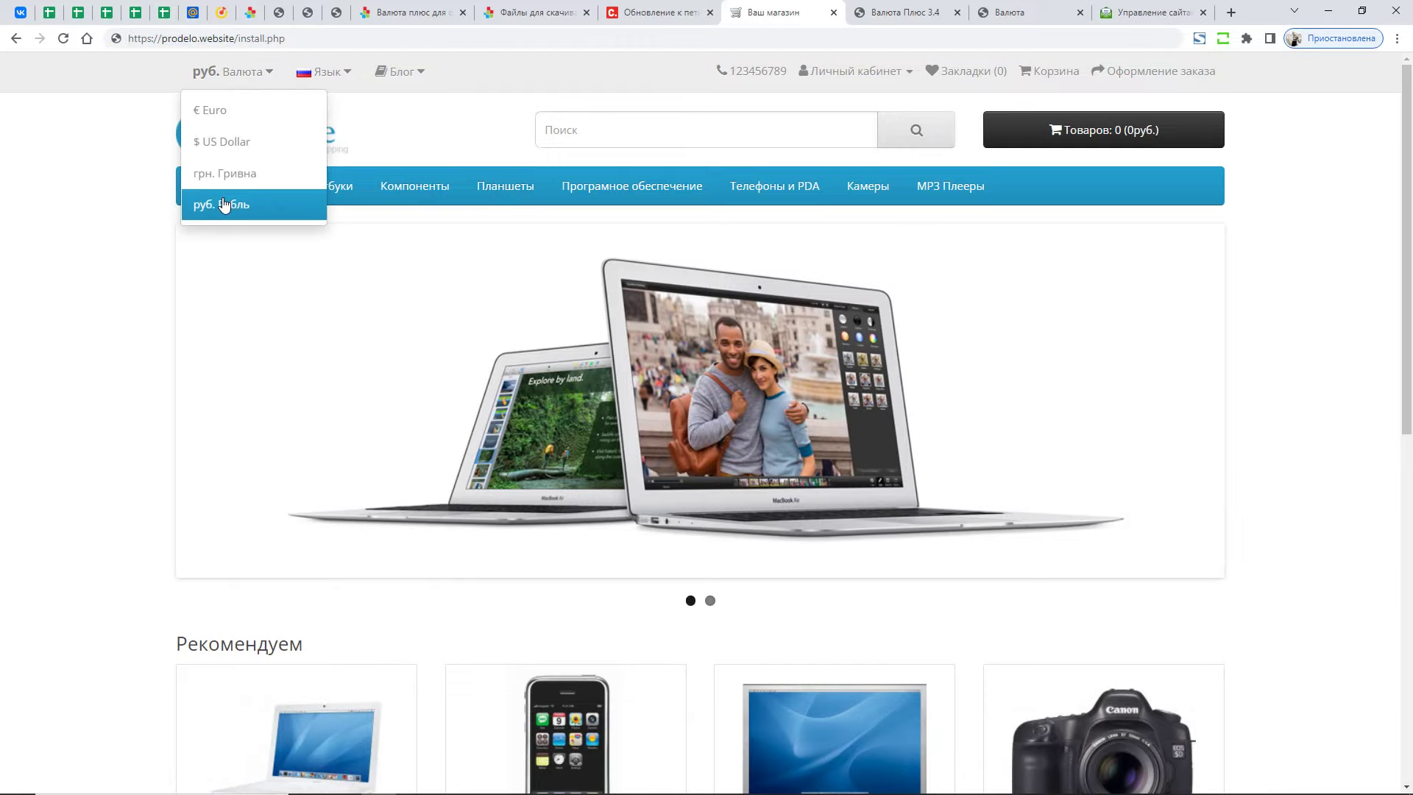
left_click(892, 10)
- Set the Euro currency's status to Отключено and save the currency
scroll(1334, 356, "down", 10)
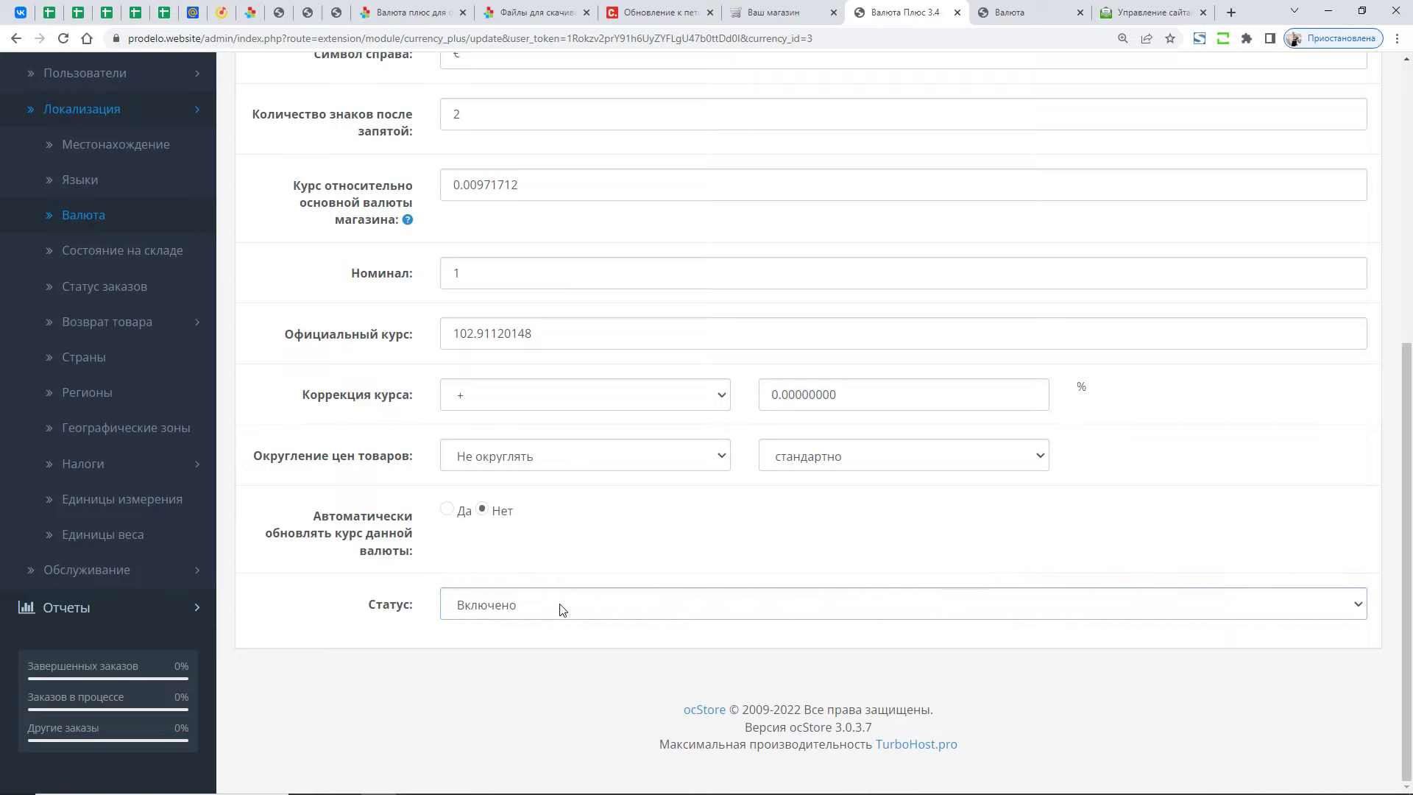
left_click(549, 609)
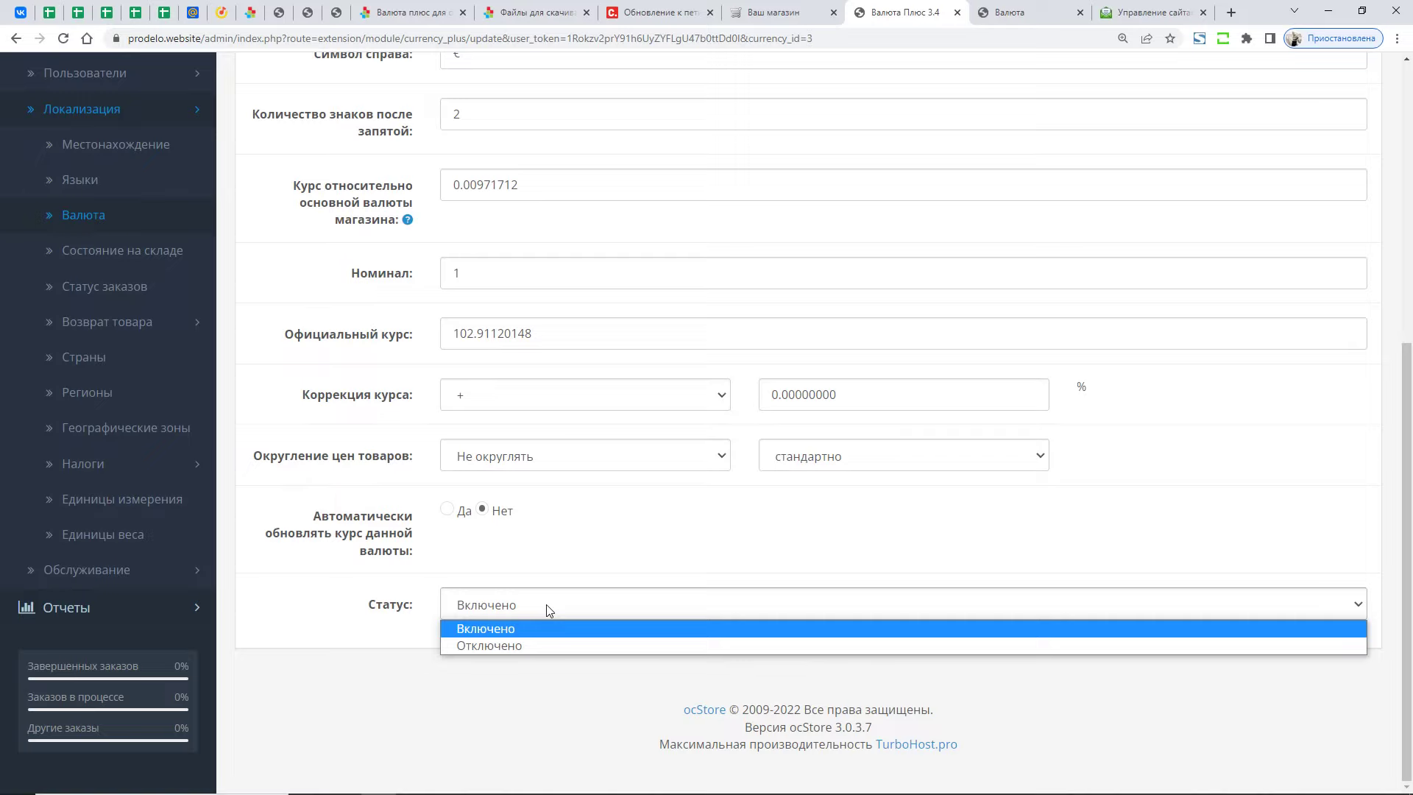
left_click(508, 644)
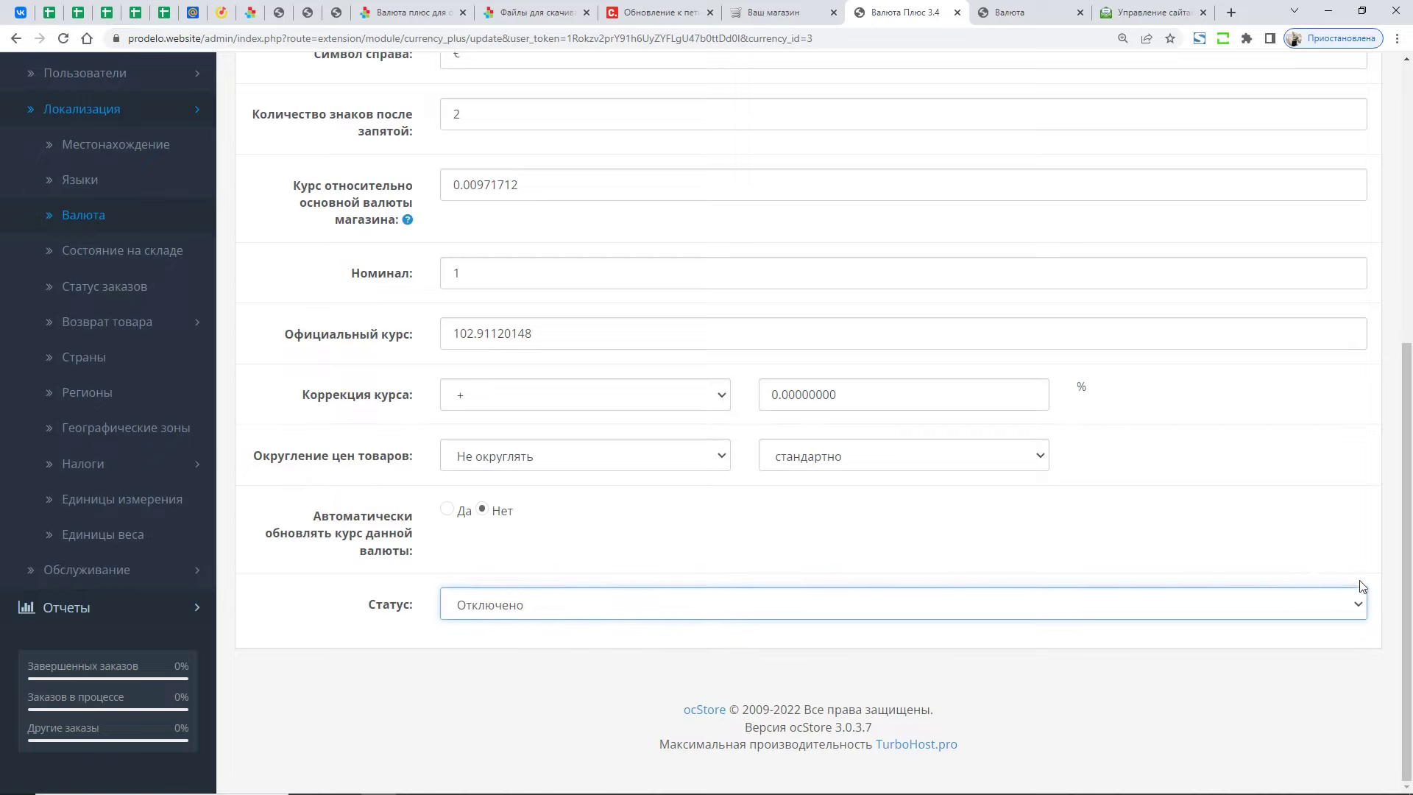
scroll(1362, 442, "up", 8)
- Reload the storefront and check the currencies listed in its currency selector
left_click(773, 12)
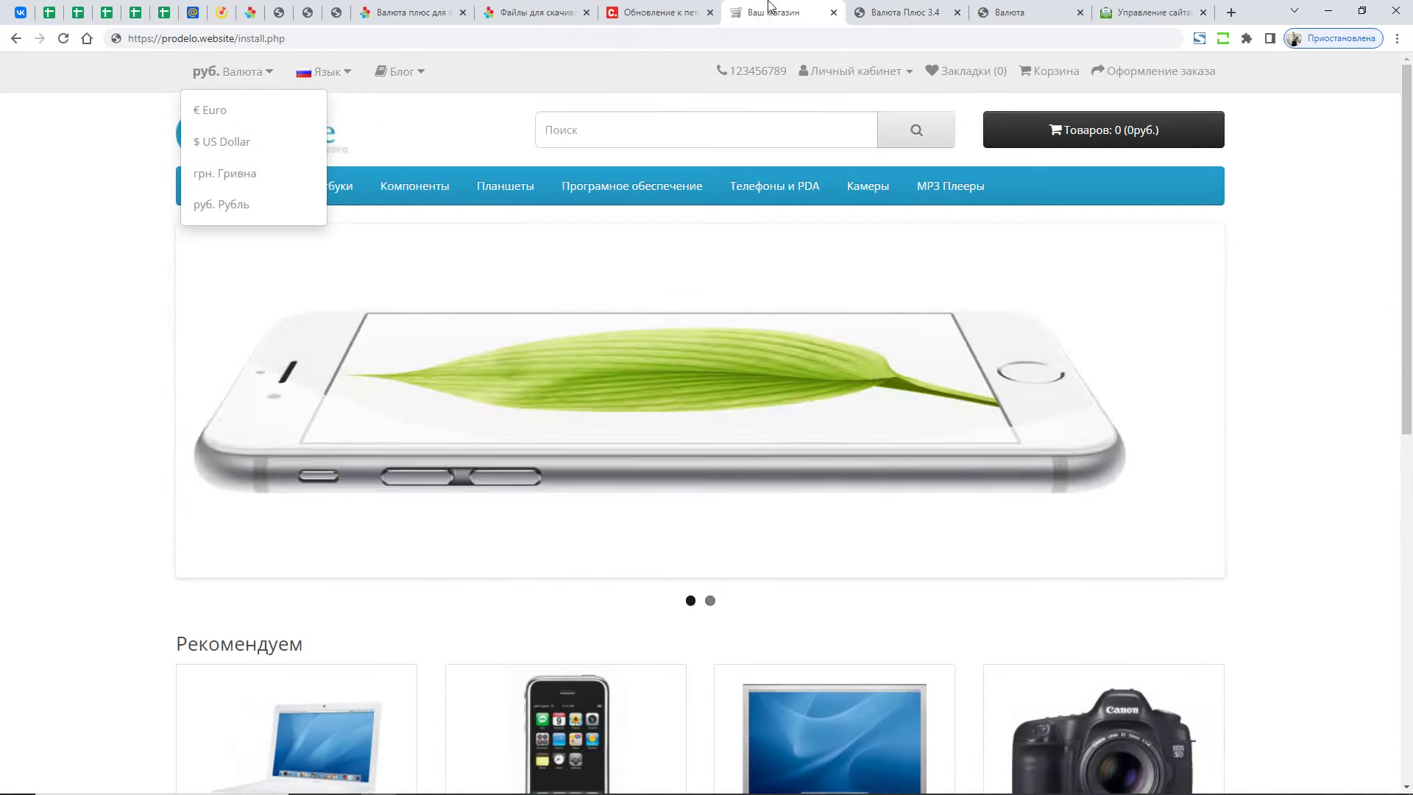
key("F5")
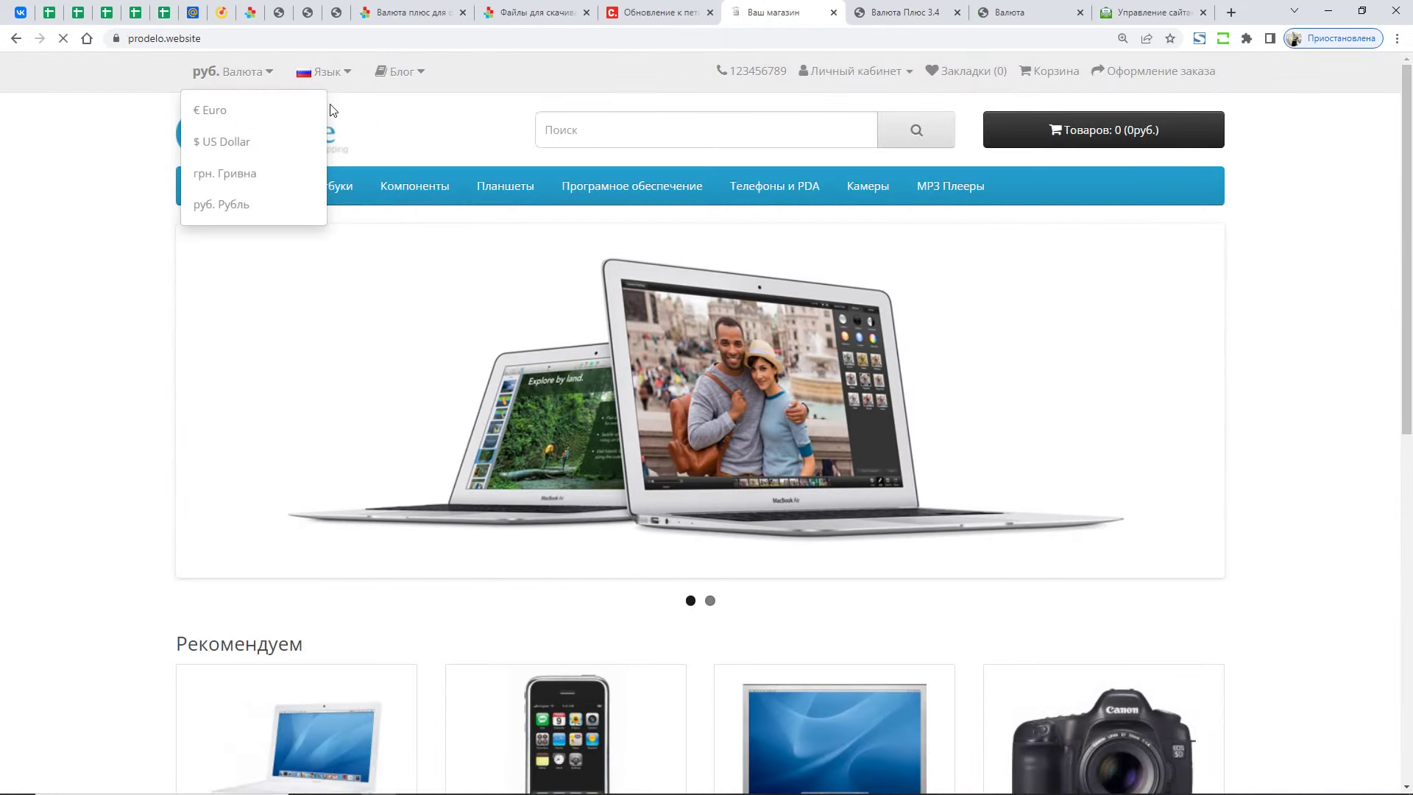
left_click(245, 74)
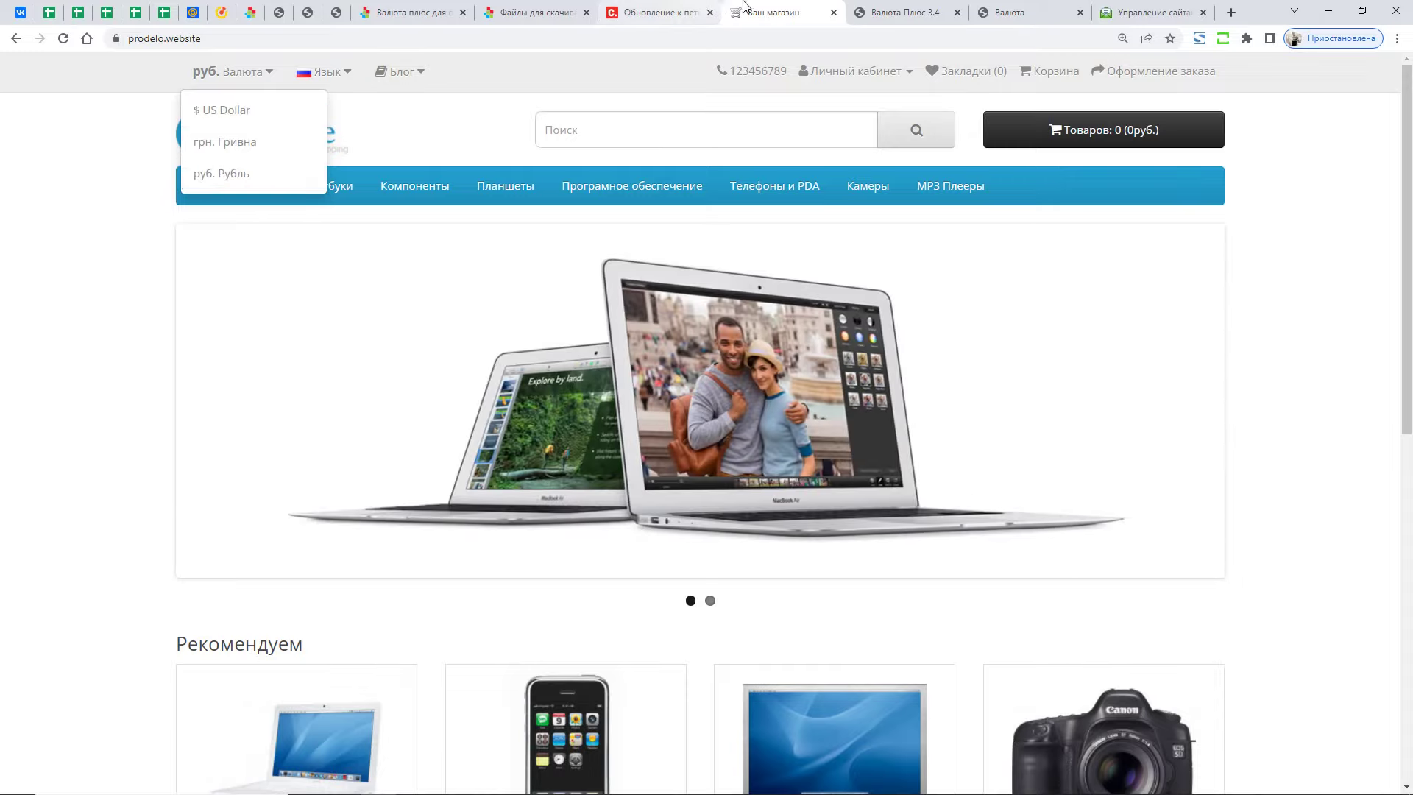
- Return to the Валюта Плюс module and review its Дизайн and Валюты settings
left_click(904, 13)
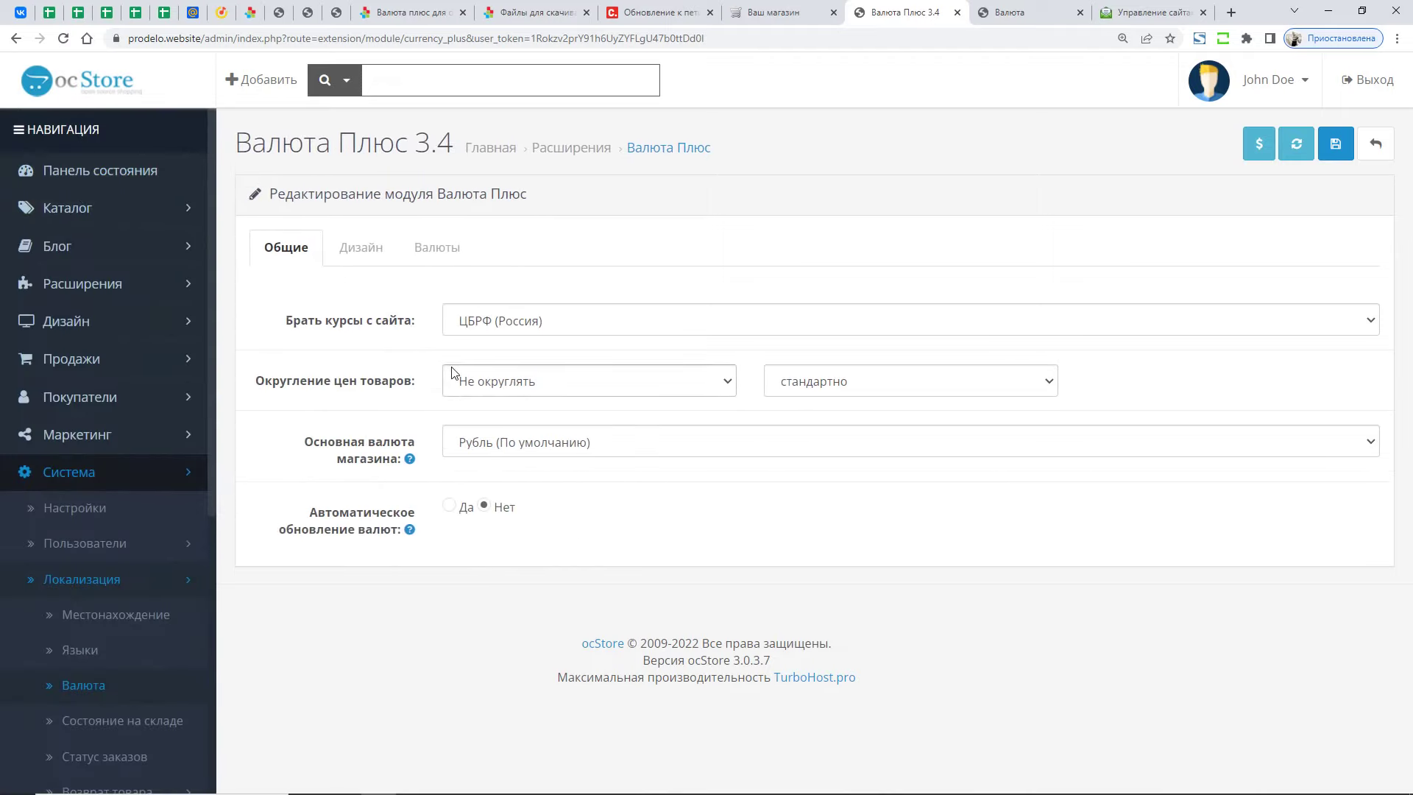
left_click(366, 252)
left_click(437, 257)
left_click(383, 254)
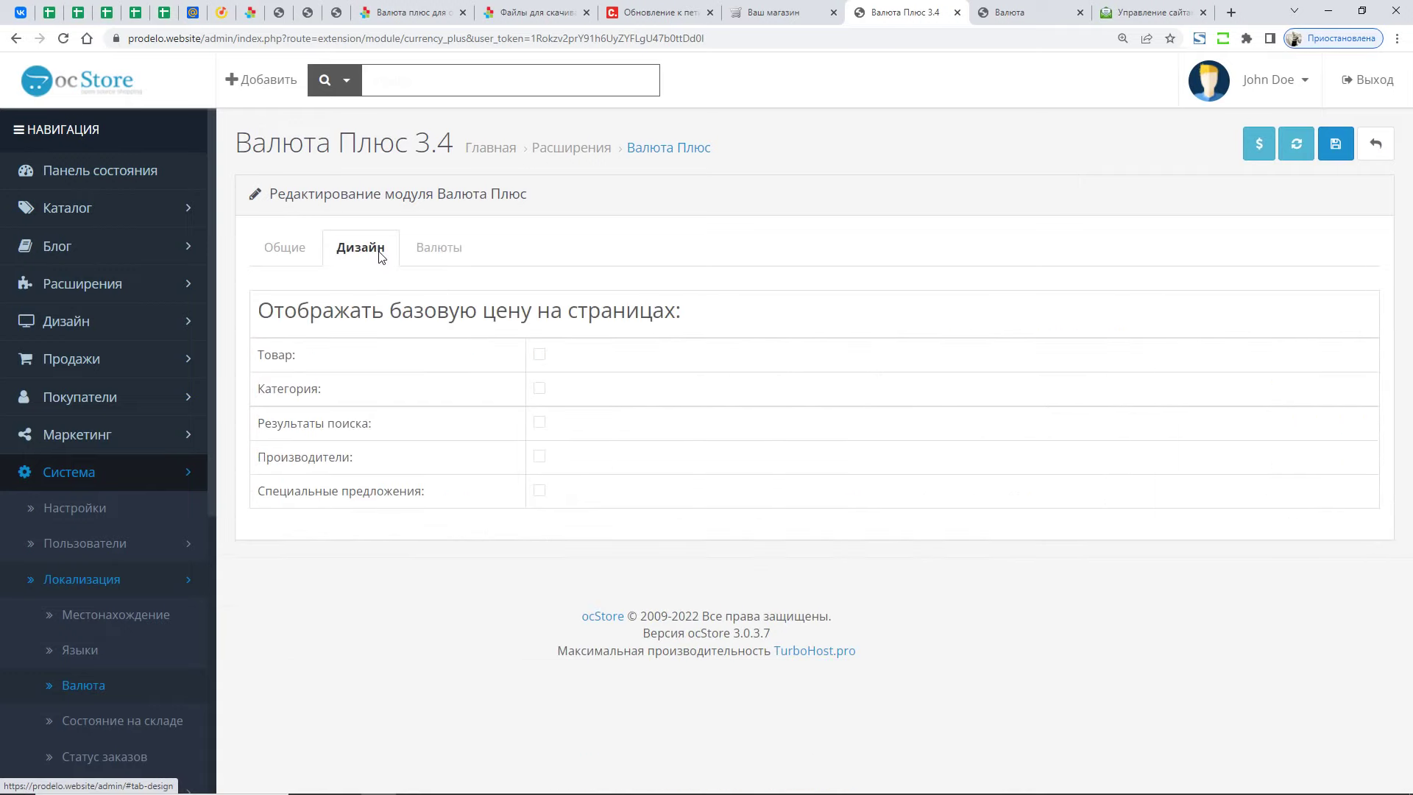
left_click(414, 252)
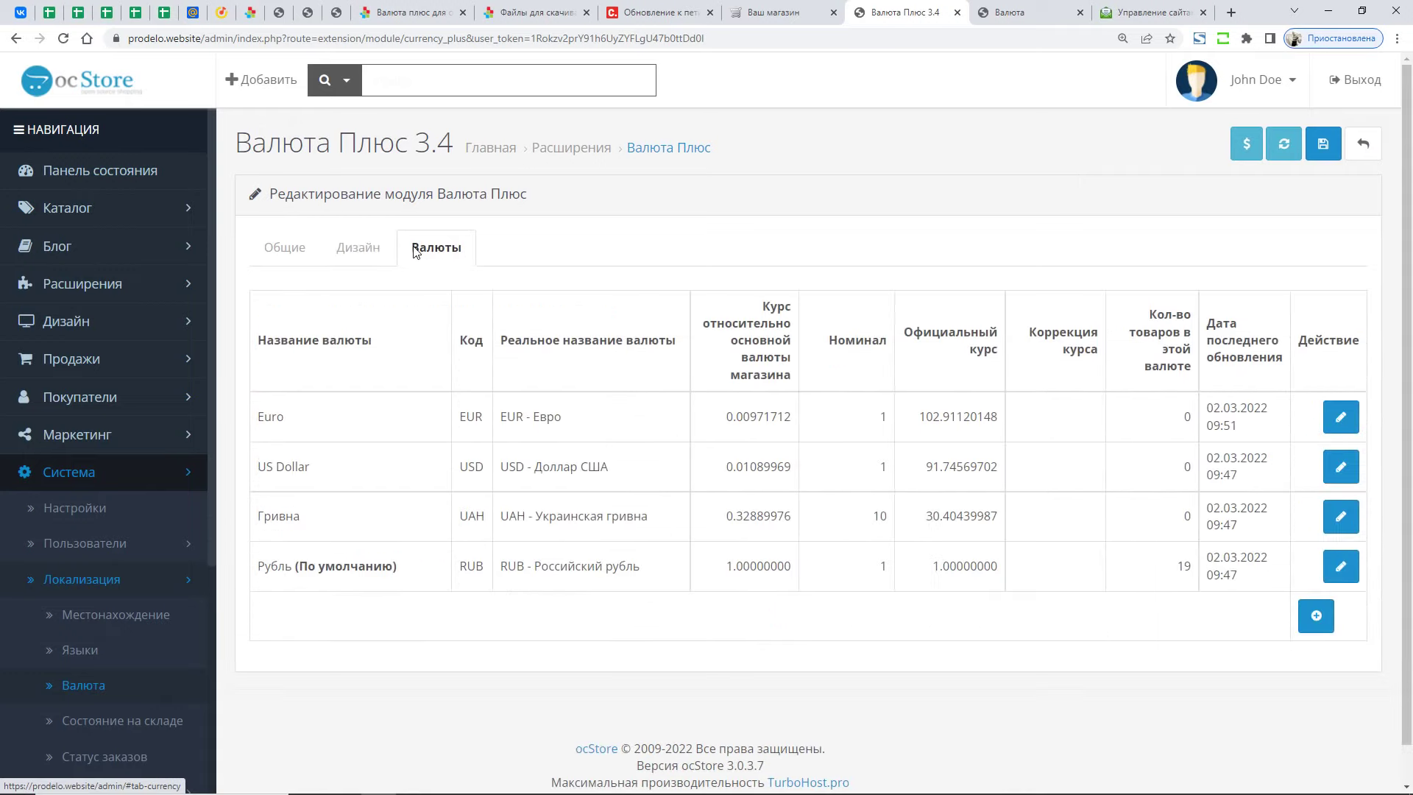
- Open the Товары list in the store's catalog and locate the product Apple Cinema 30"
left_click(180, 472)
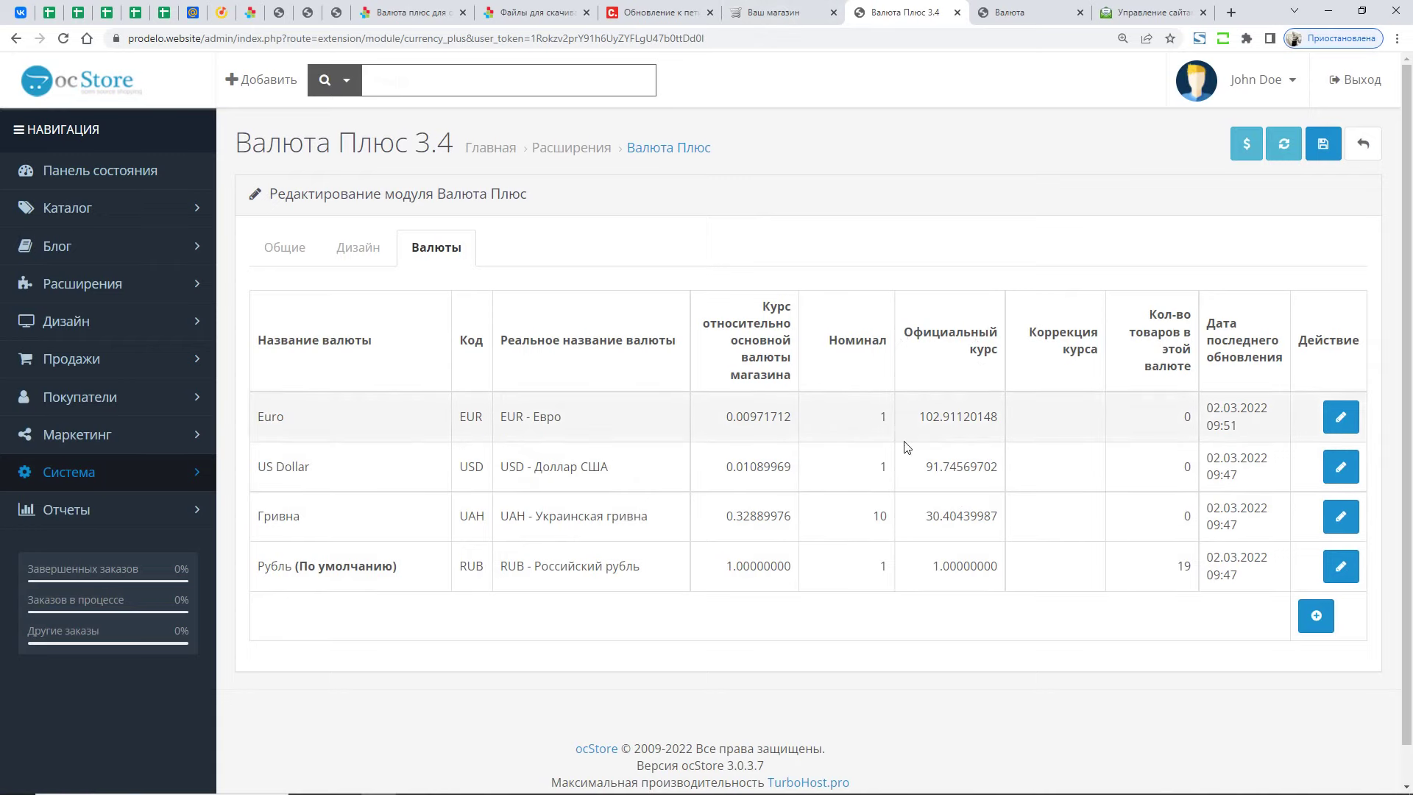
left_click(809, 12)
left_click(883, 7)
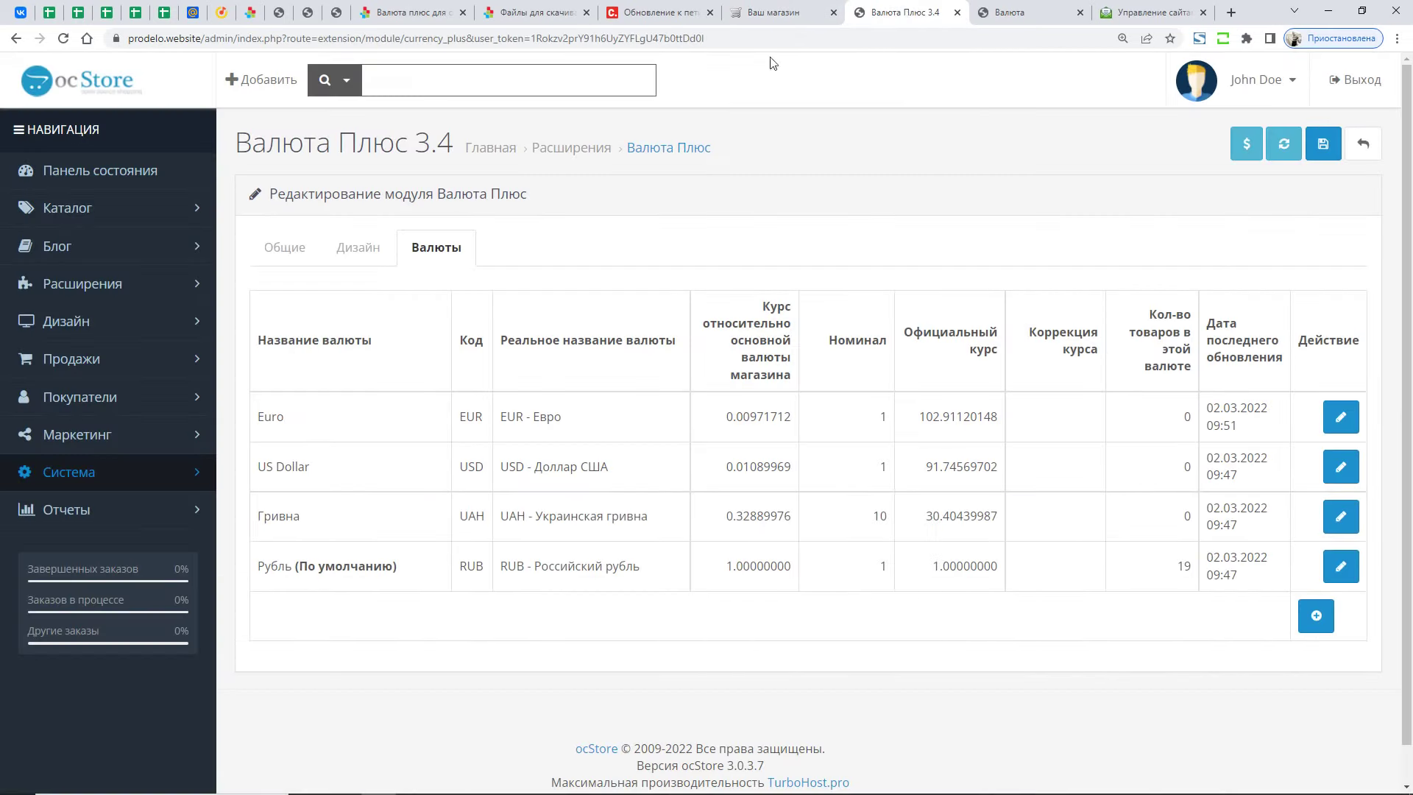
left_click(86, 214)
left_click(88, 283)
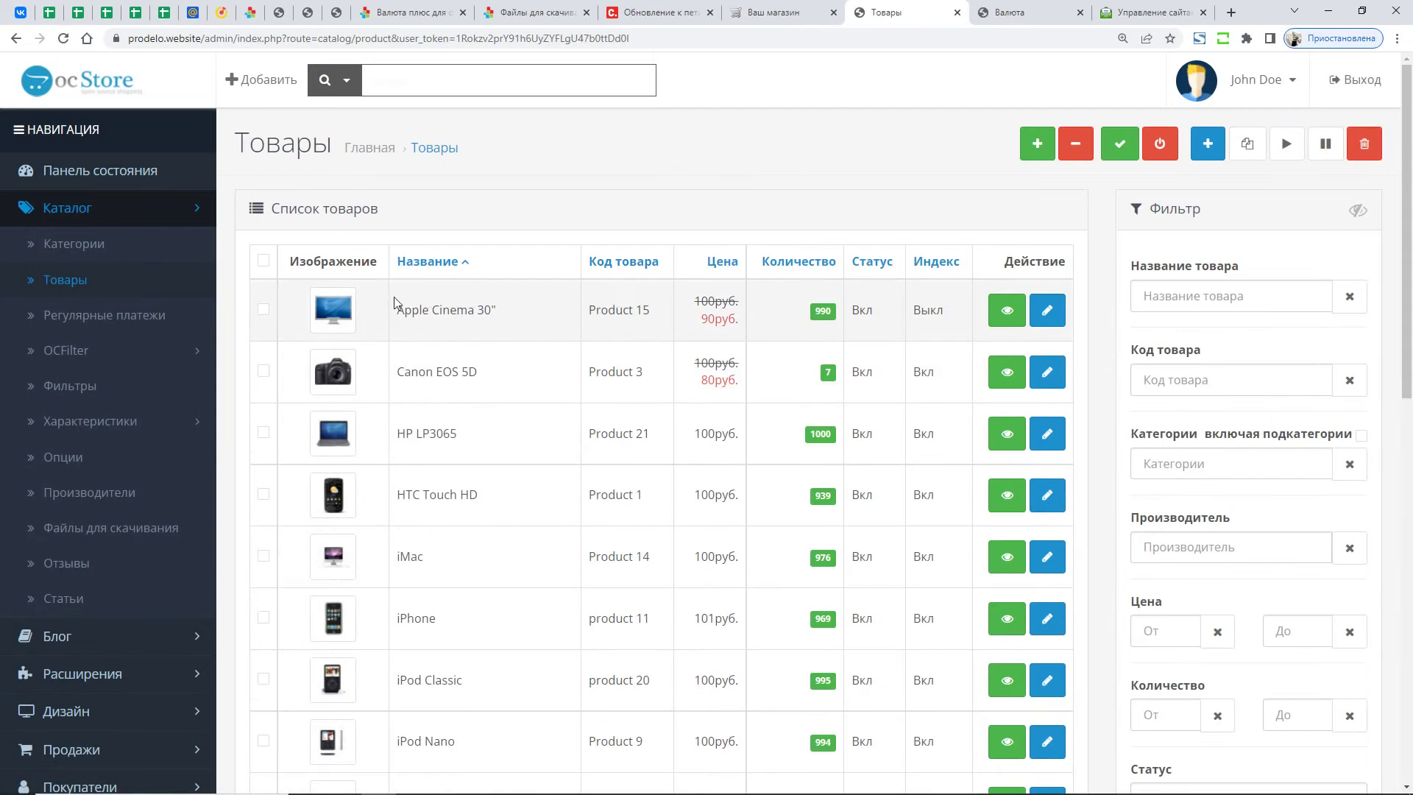
left_click_drag(527, 312, 397, 309)
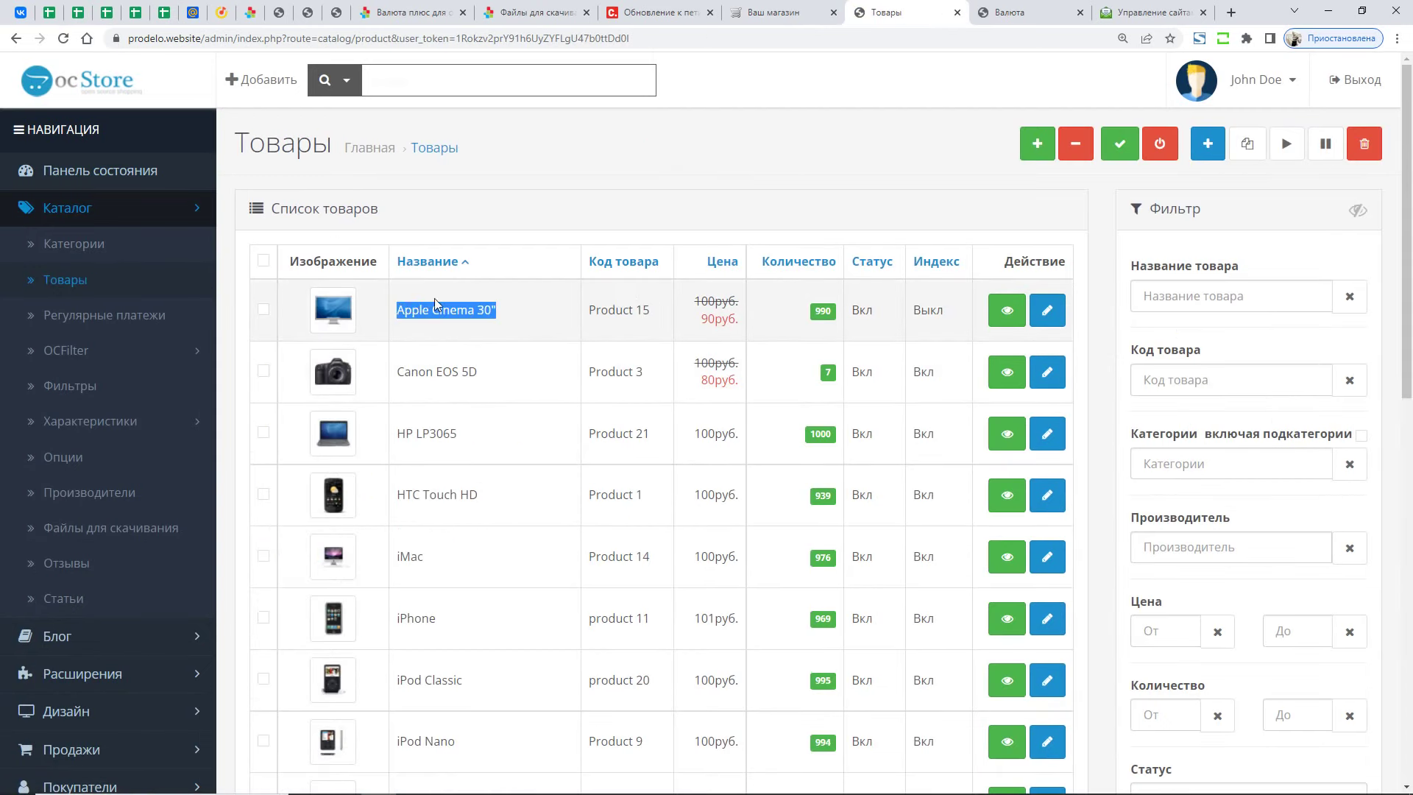
- Open the storefront page of the product Apple Cinema 30" and look over its prices
left_click(1007, 310)
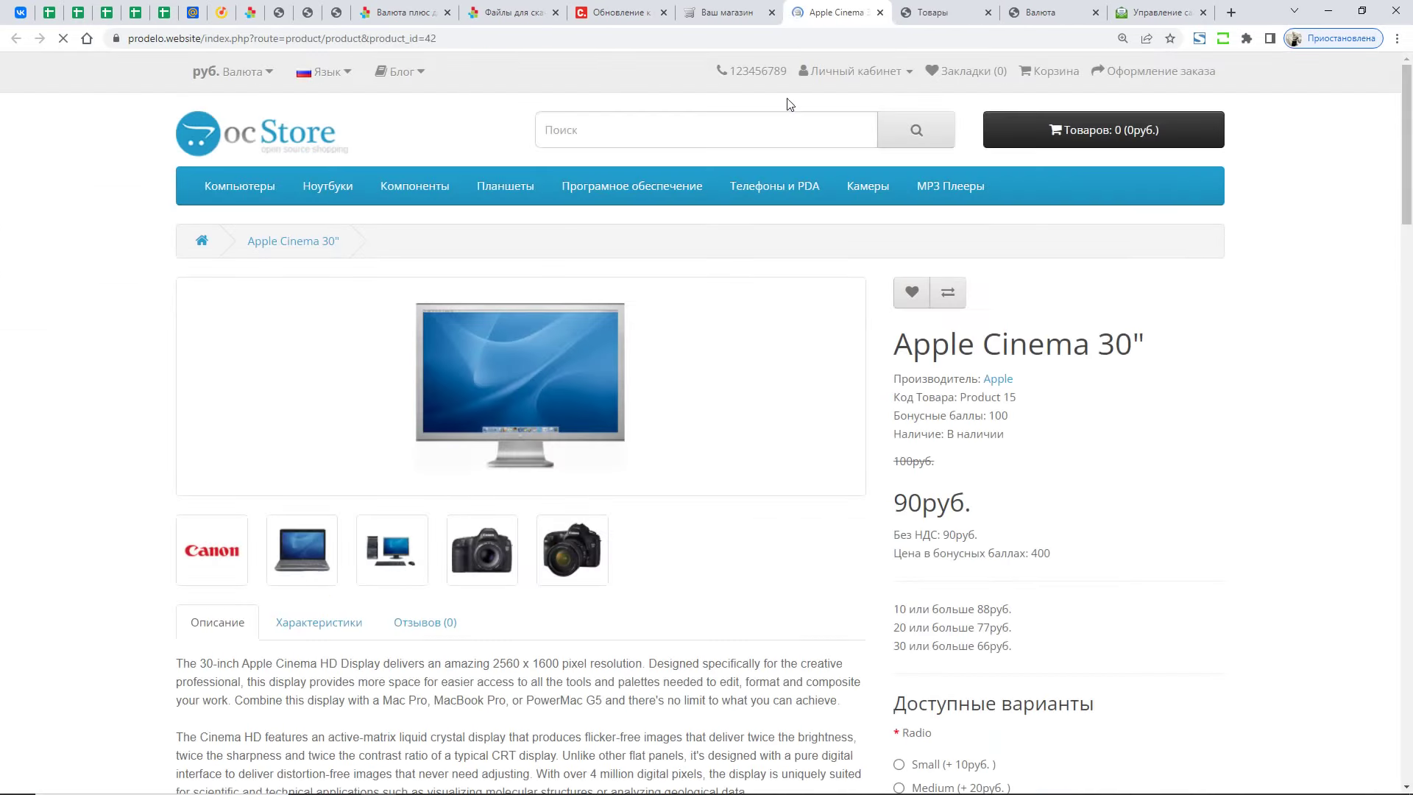
scroll(732, 442, "down", 1)
scroll(726, 394, "up", 1)
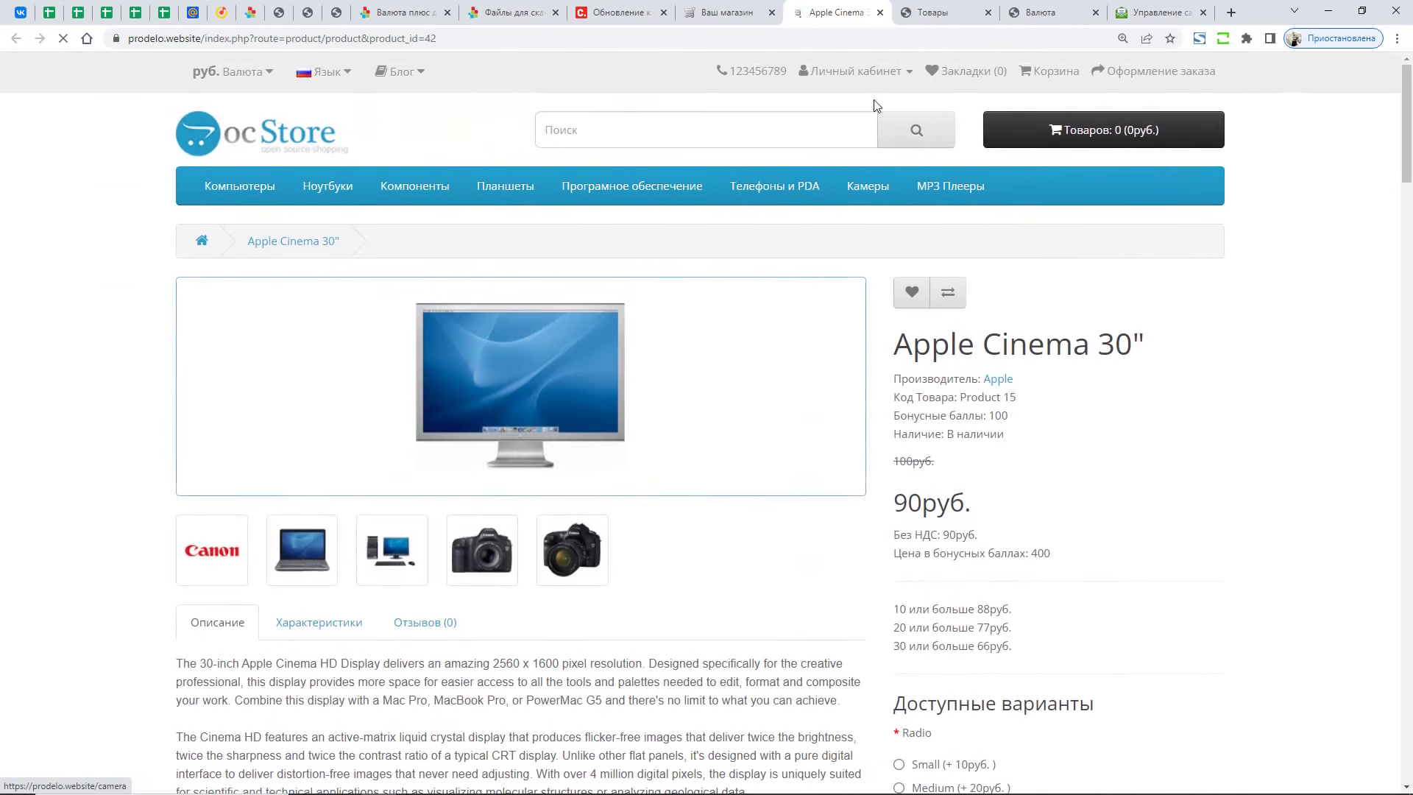
- Open Apple Cinema 30" for editing and examine its Базовая цена field and Базовая валюта options in the Данные section
key("ctrl+Tab")
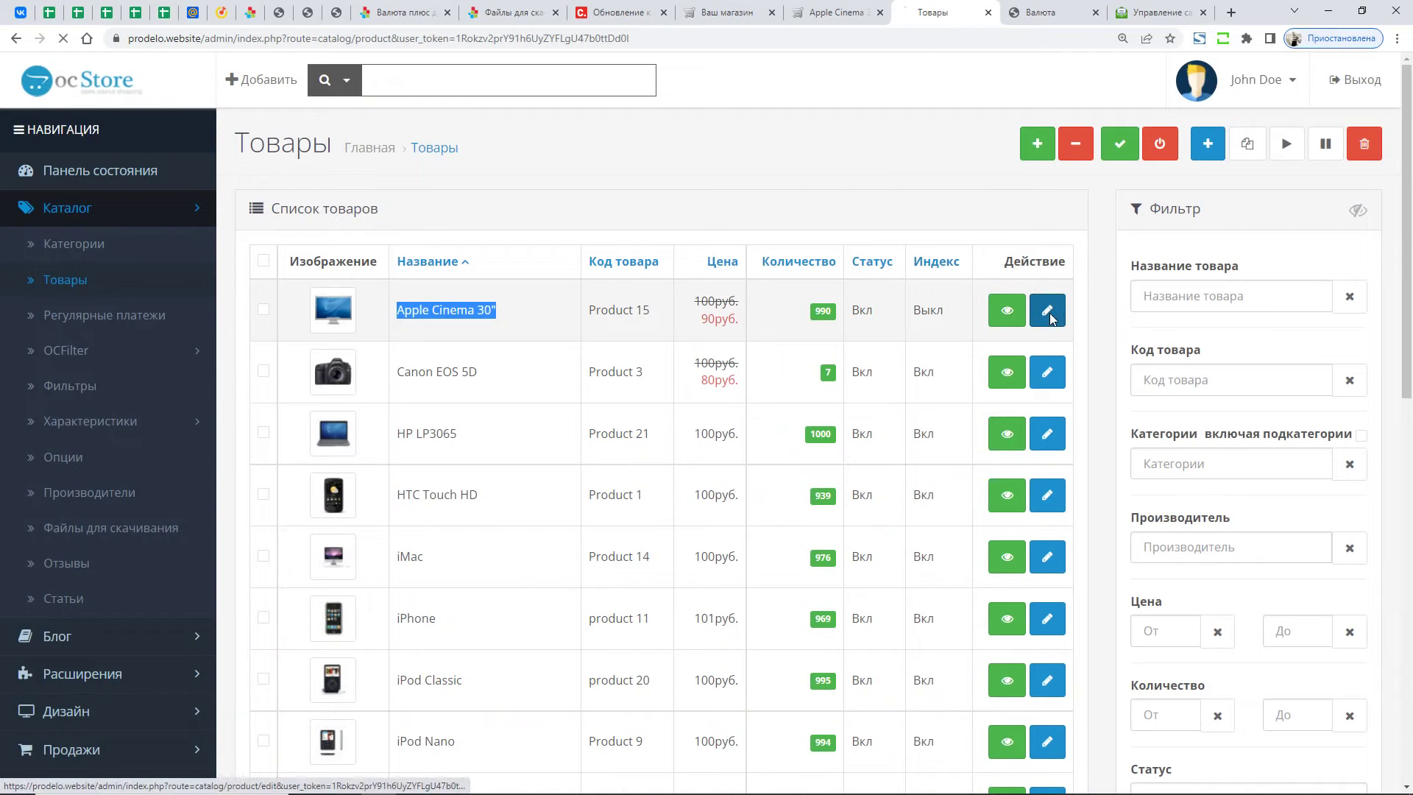
left_click(364, 264)
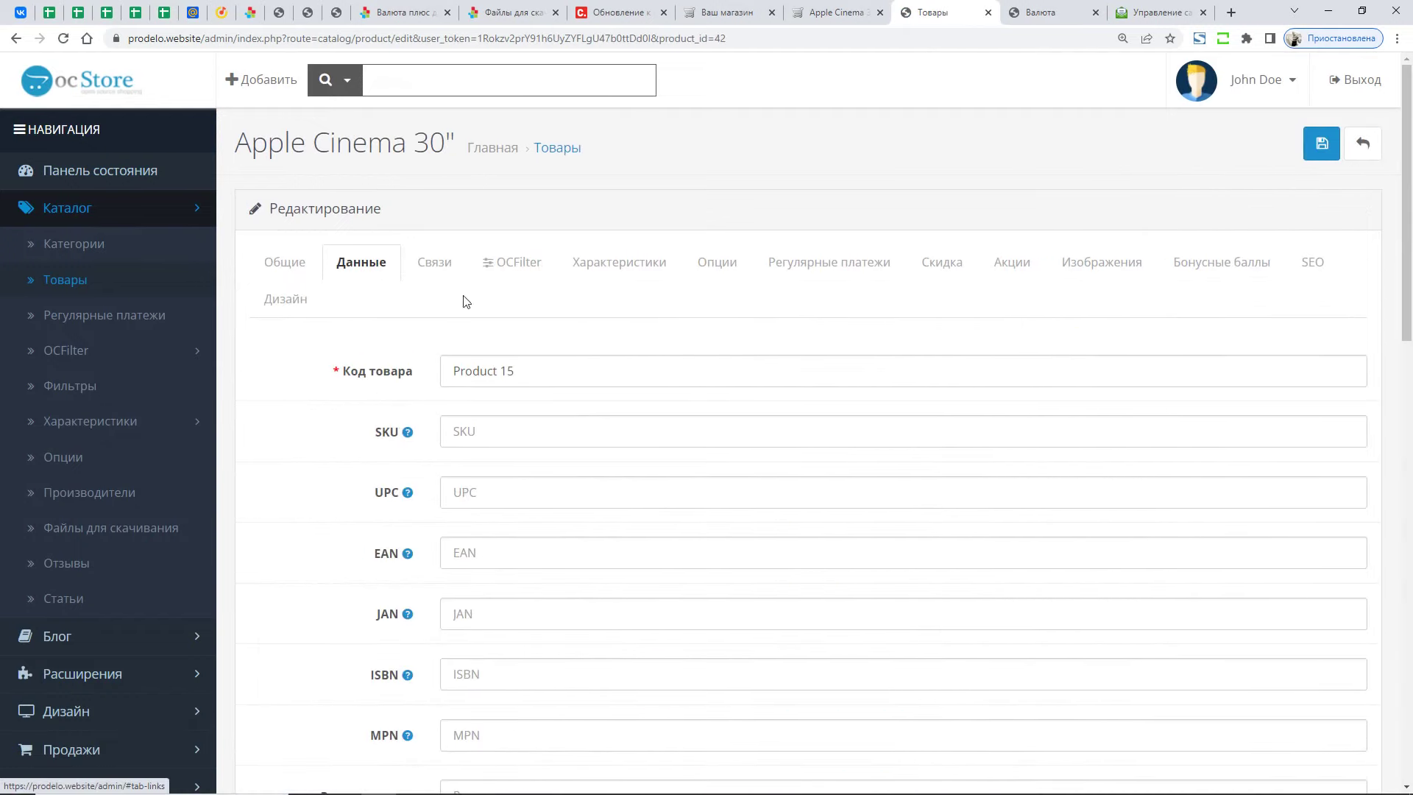
left_click_drag(1407, 212, 1406, 419)
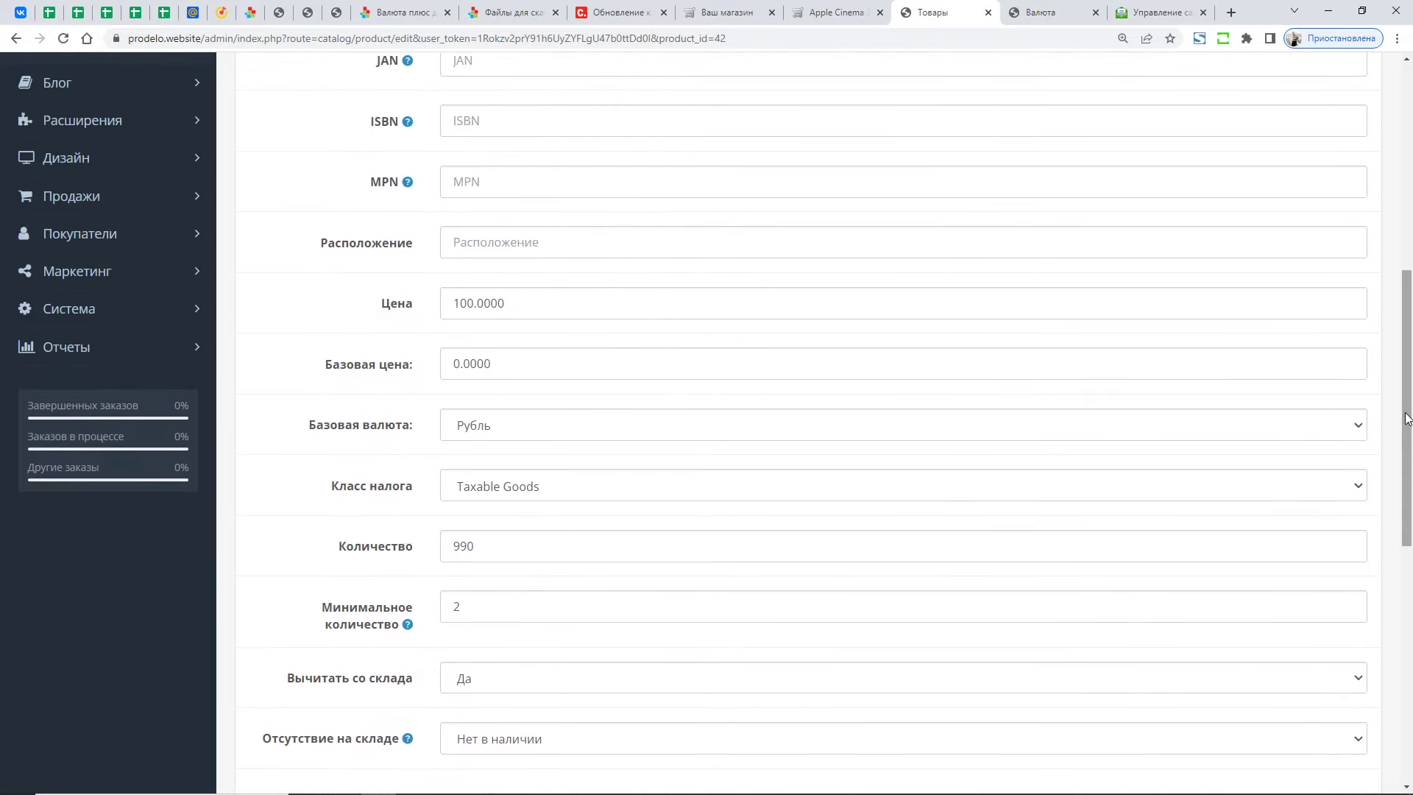
left_click(451, 366)
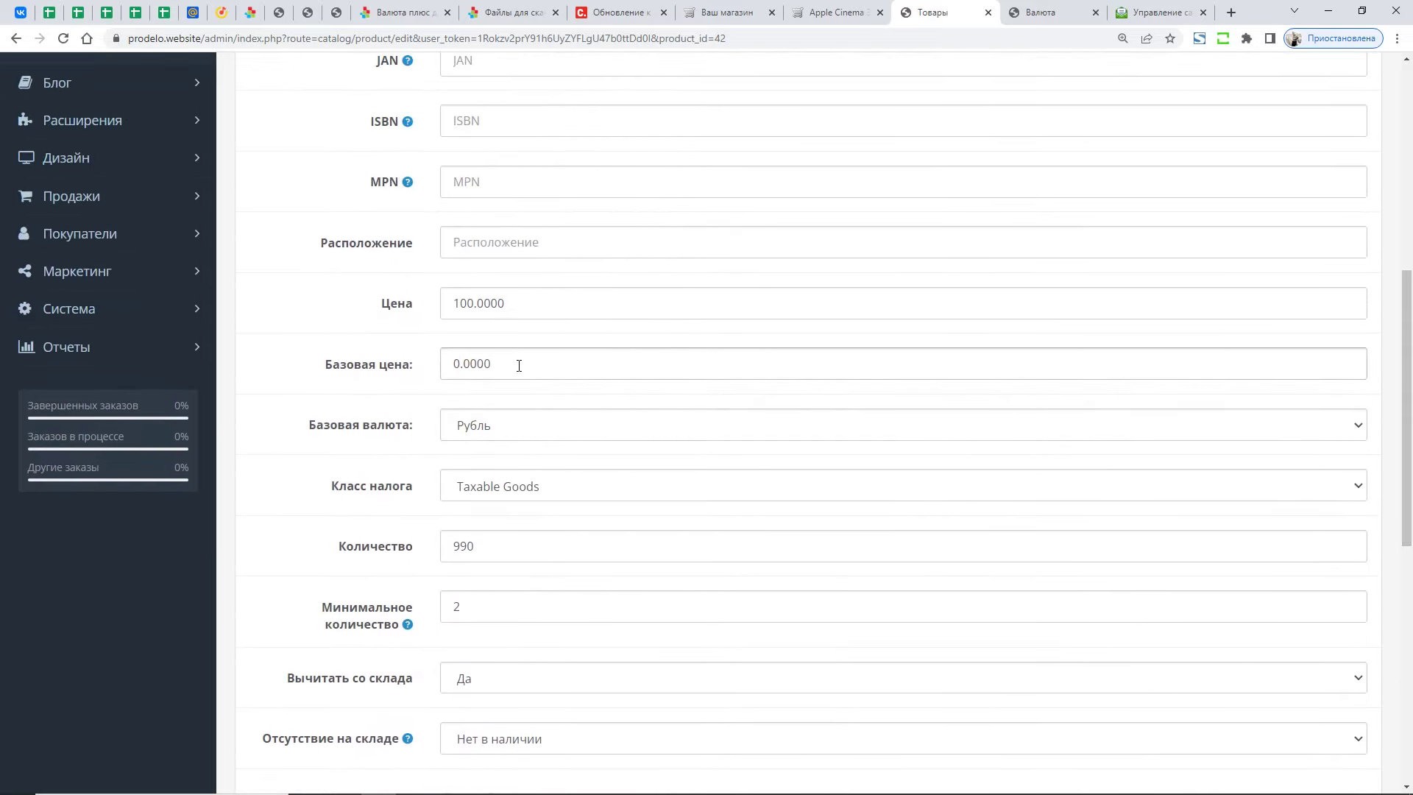
left_click_drag(519, 366, 383, 371)
left_click(529, 431)
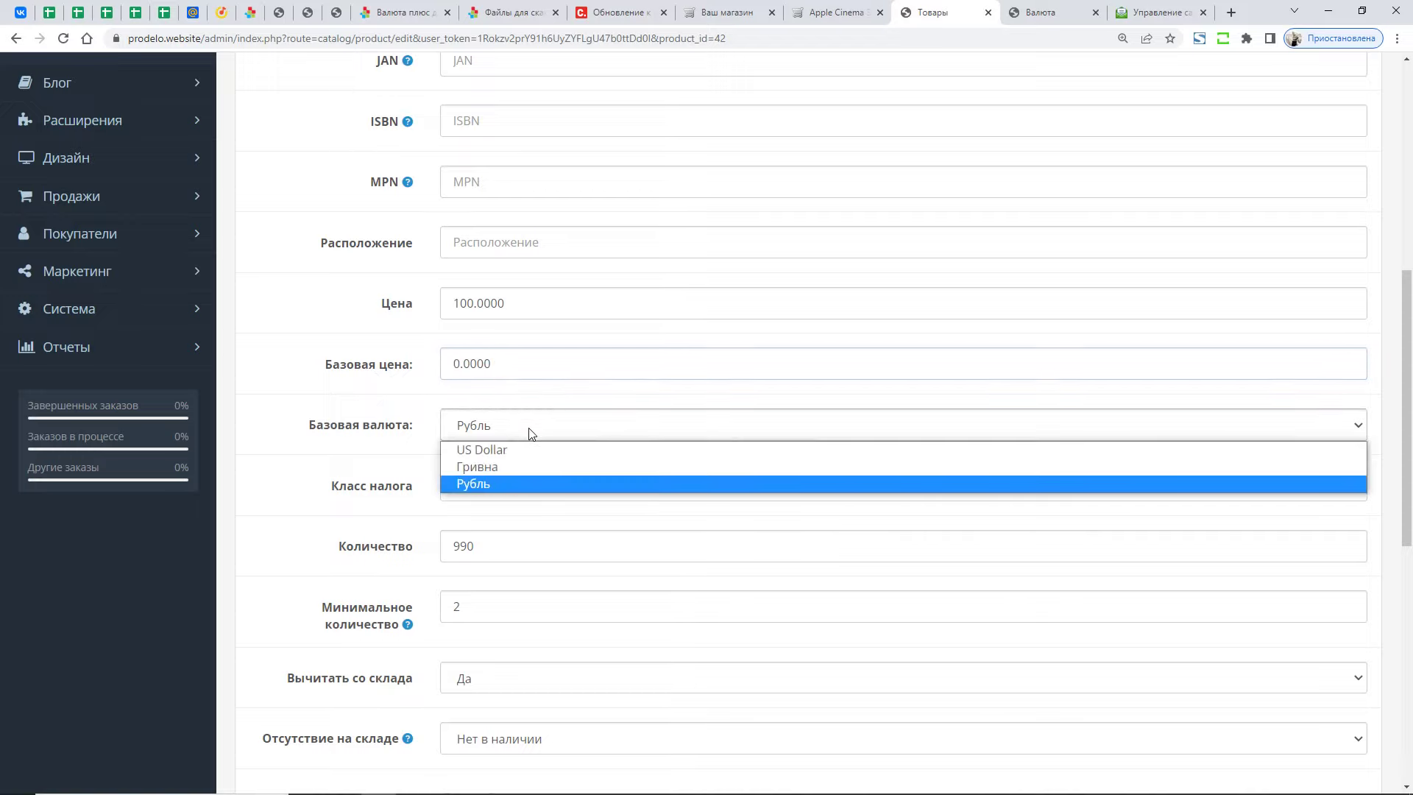
left_click(531, 434)
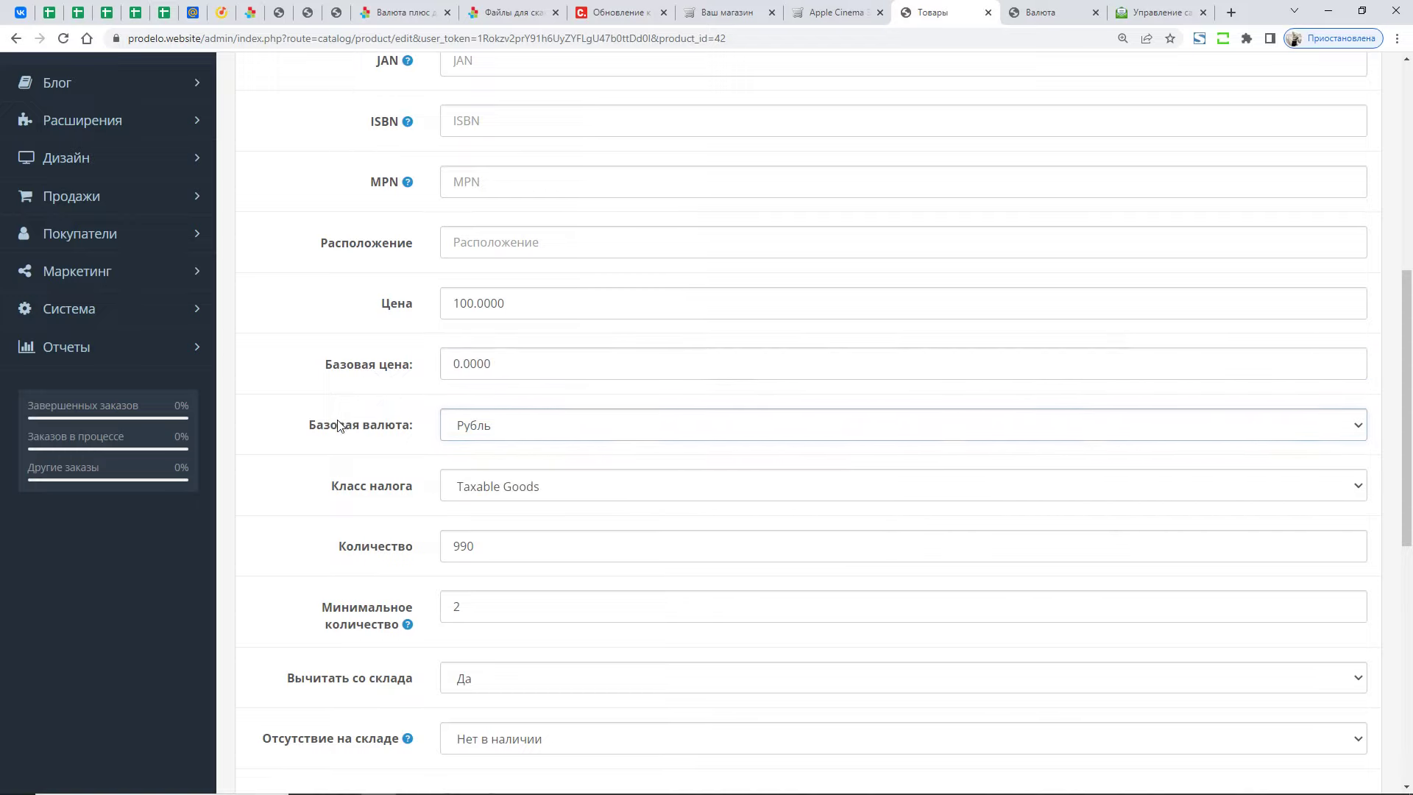
- Set the product's Базовая валюта to US Dollar
scroll(339, 424, "up", 1)
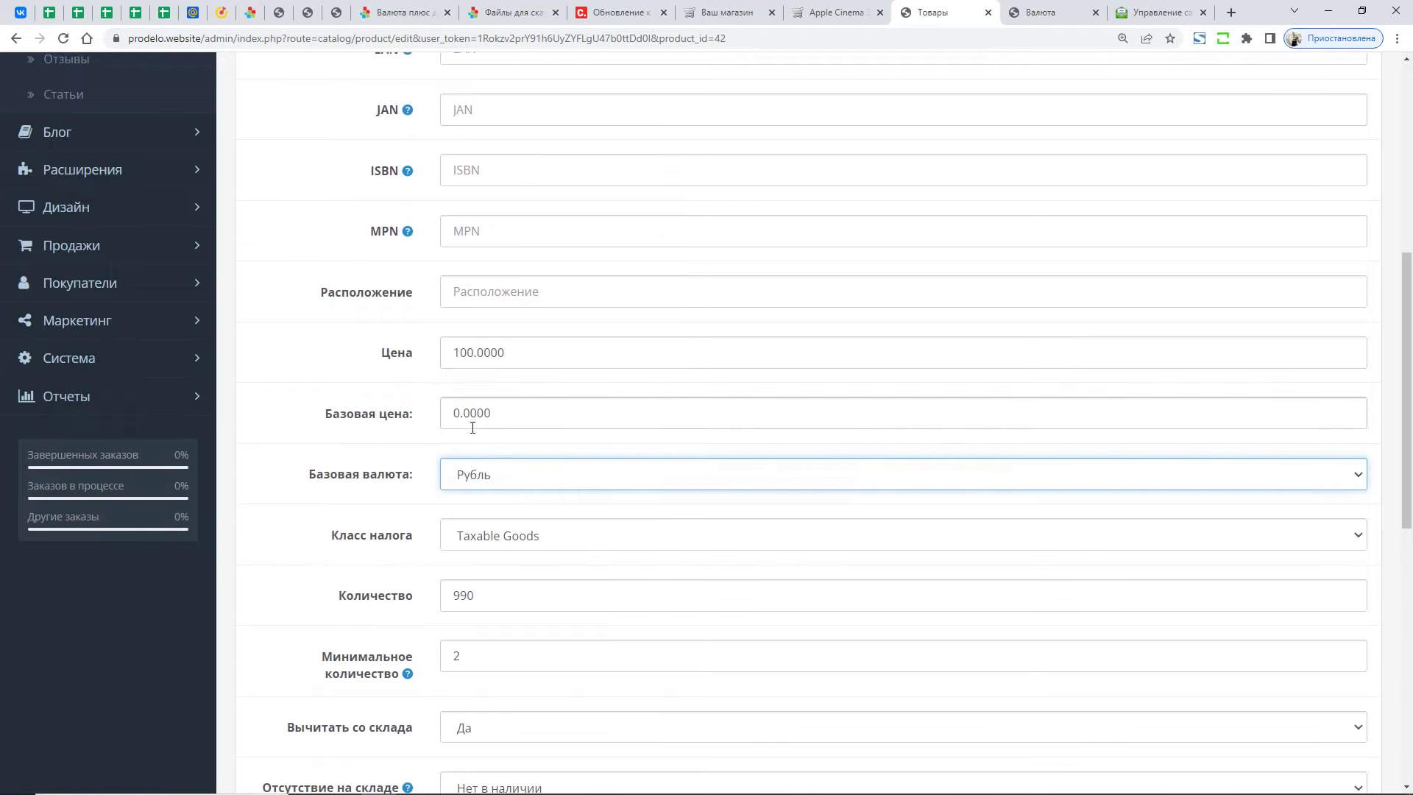
left_click(472, 475)
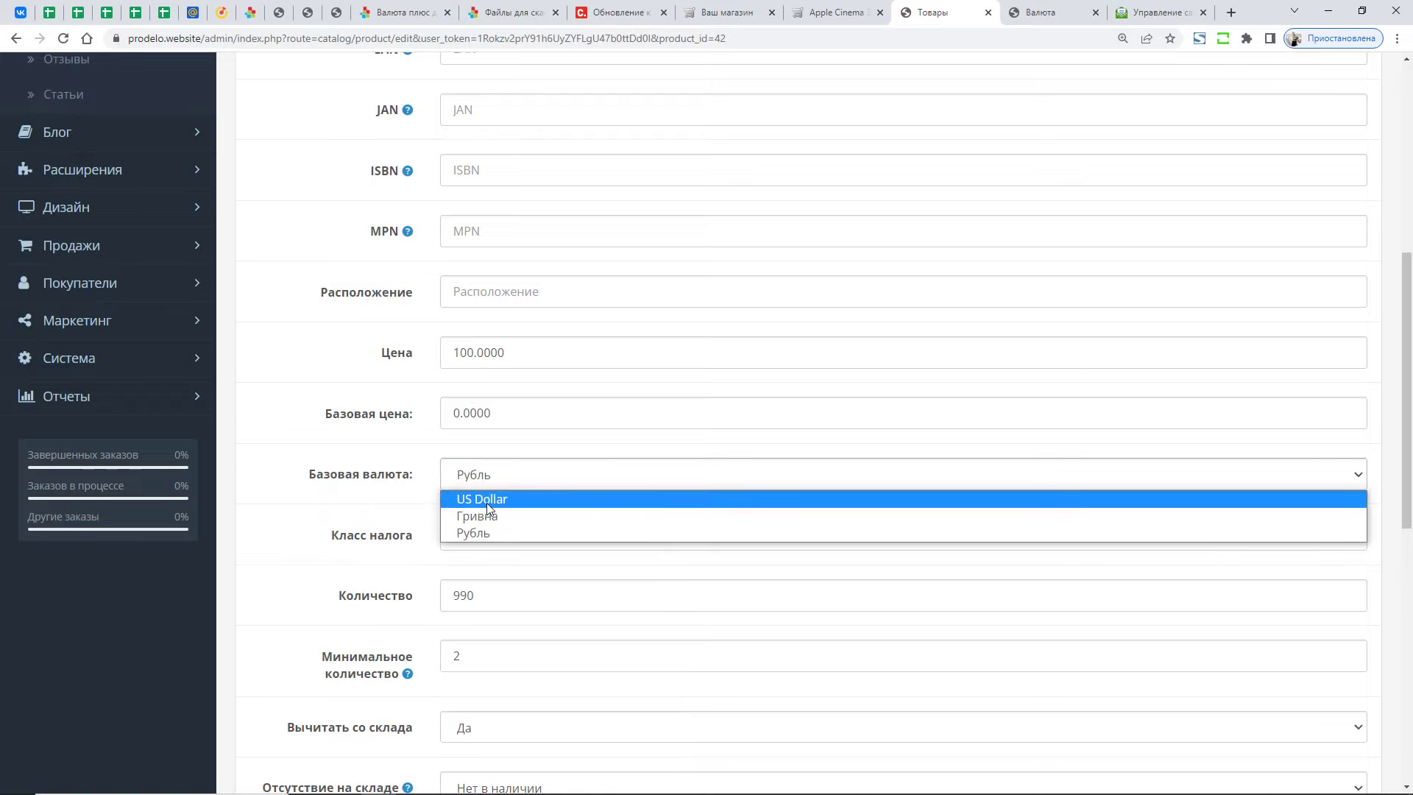
left_click(487, 500)
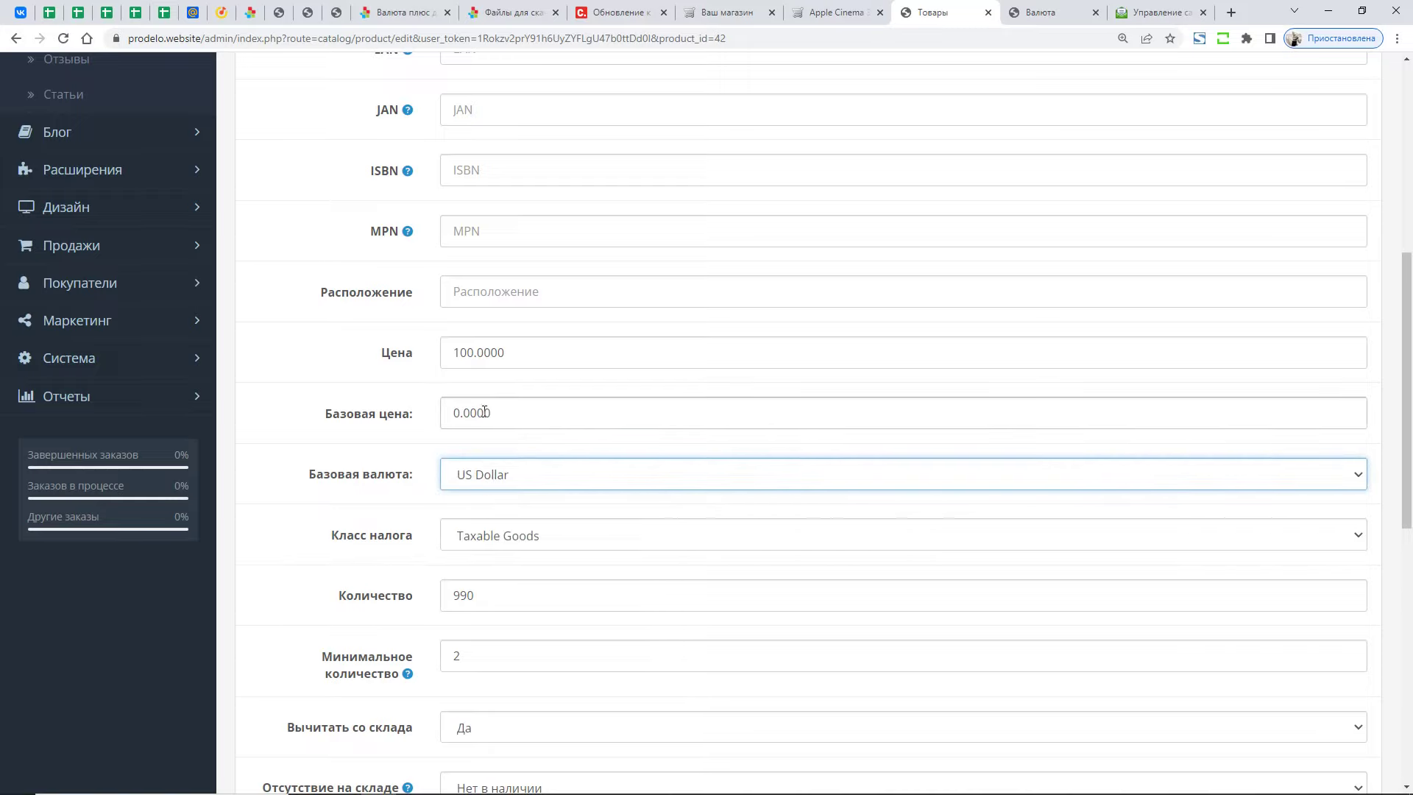
- Set the product's Базовая цена to 1000 and save the product
left_click_drag(488, 410, 365, 404)
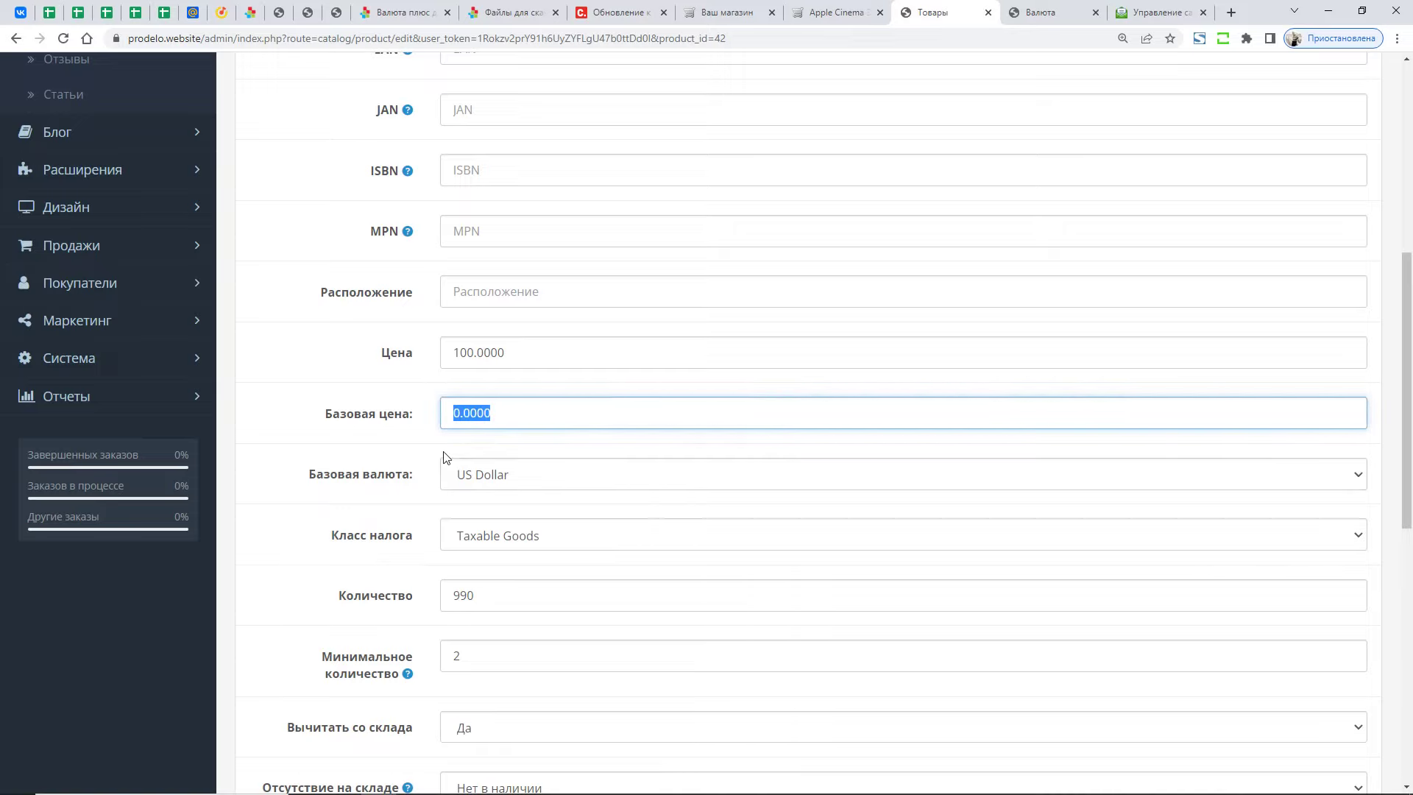
type("10")
left_click(832, 13)
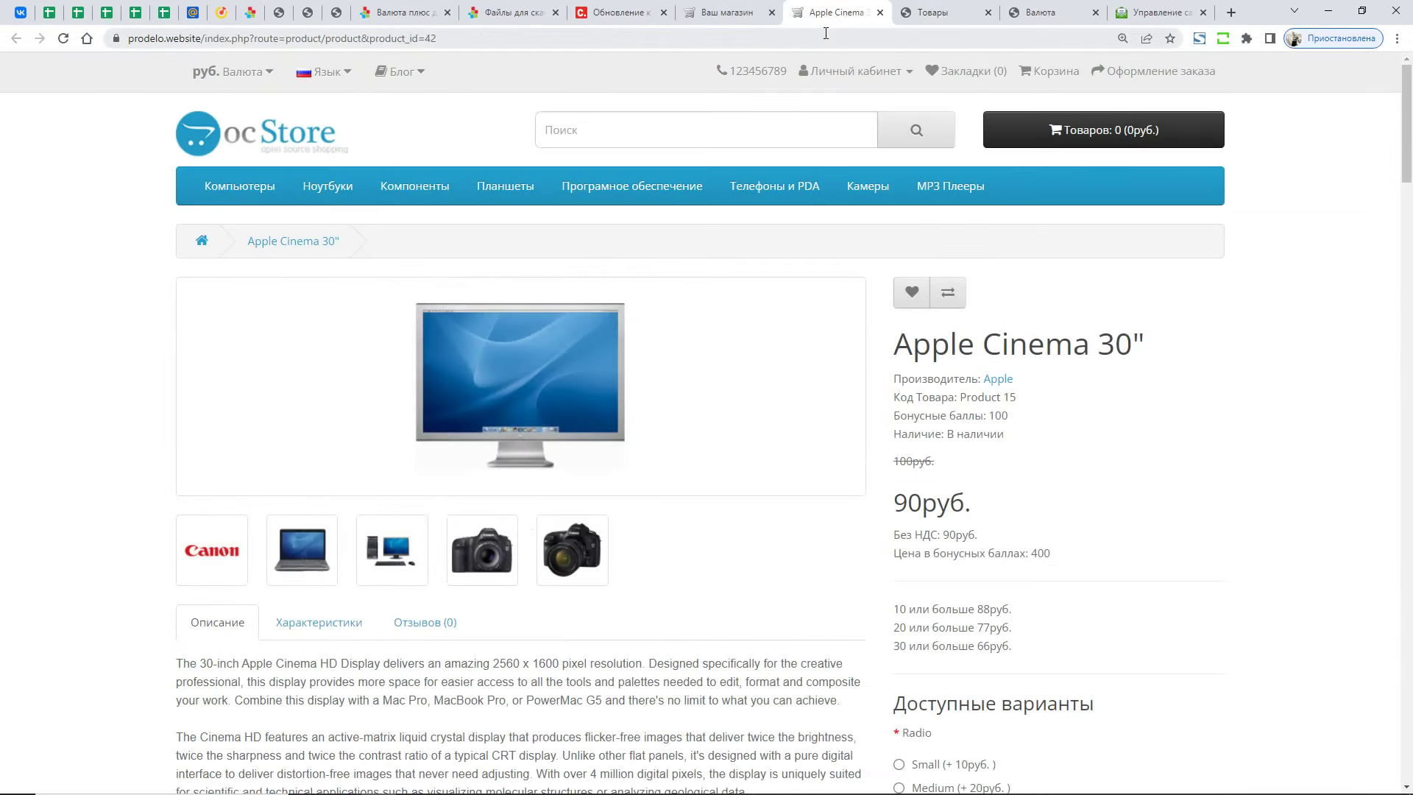
left_click(931, 13)
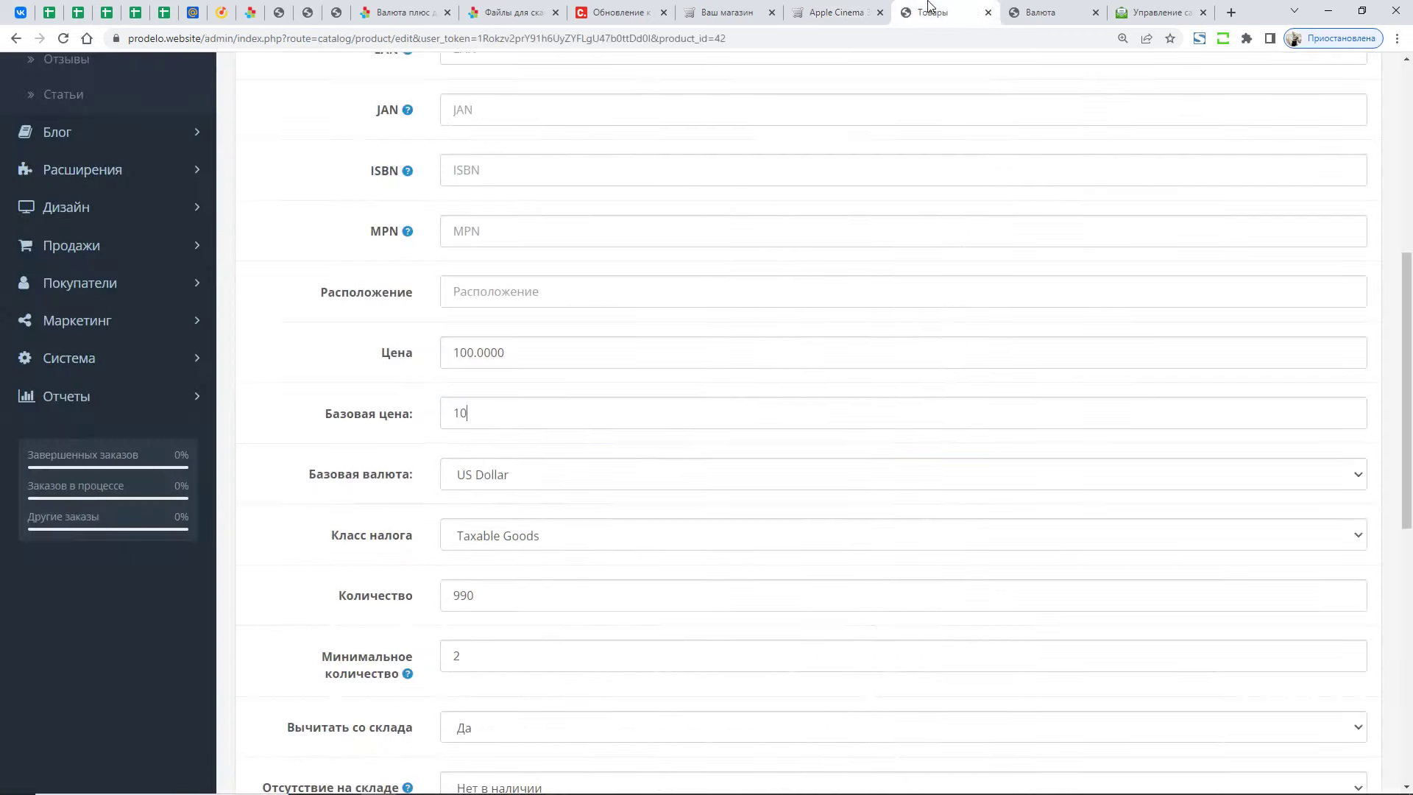
type("00")
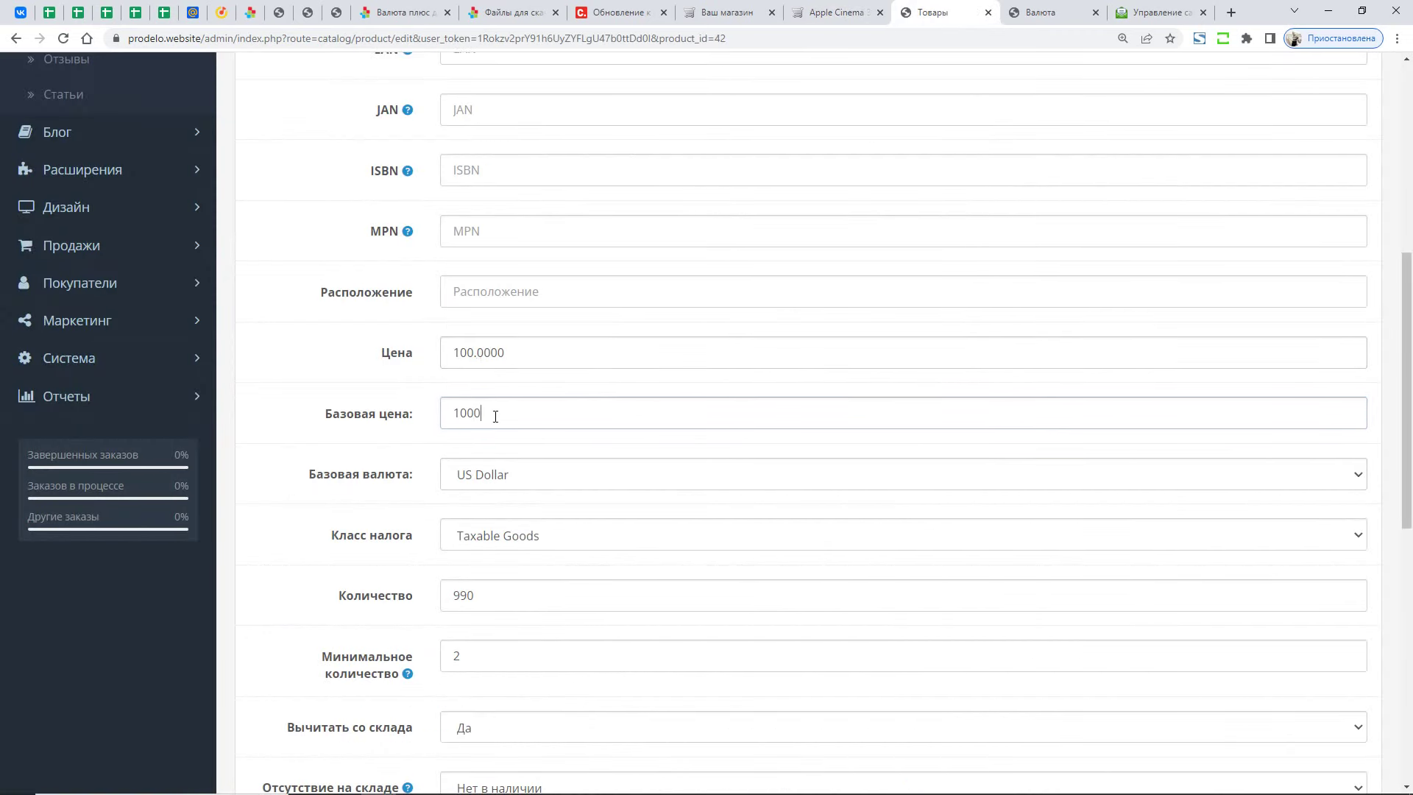
scroll(1409, 377, "up", 7)
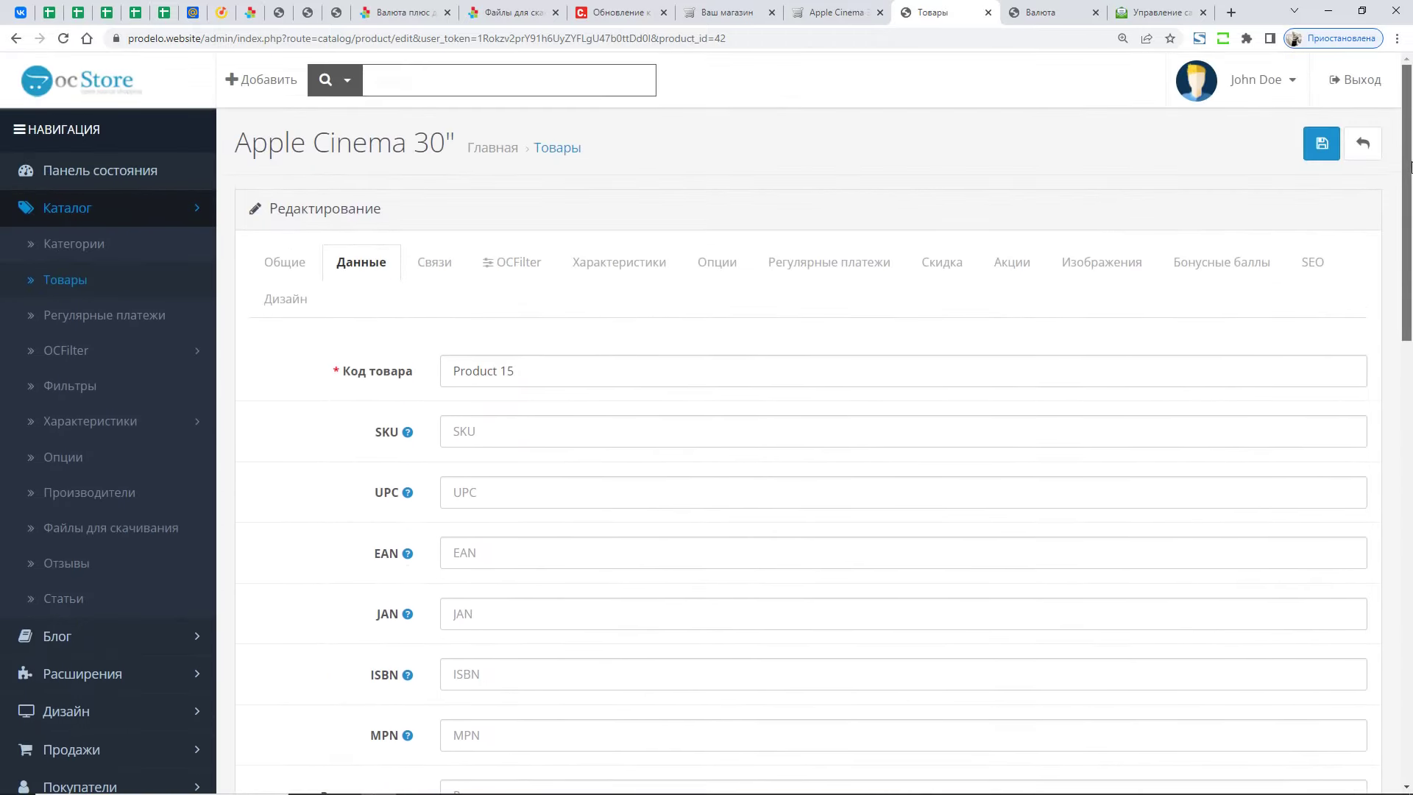
left_click(1321, 143)
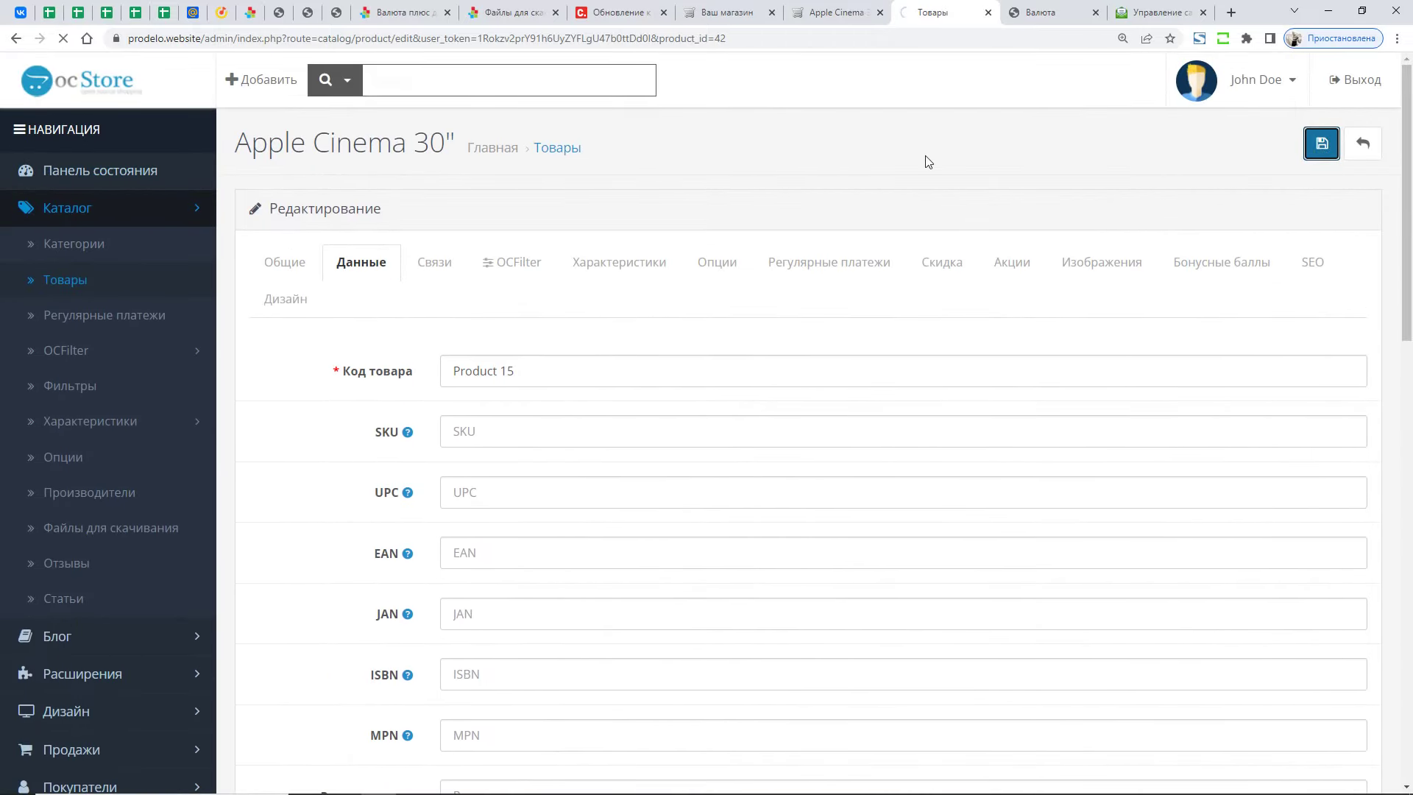
- Reload the product's storefront page and open the Валюты list of the Валюта Плюс module in the admin area
left_click(835, 11)
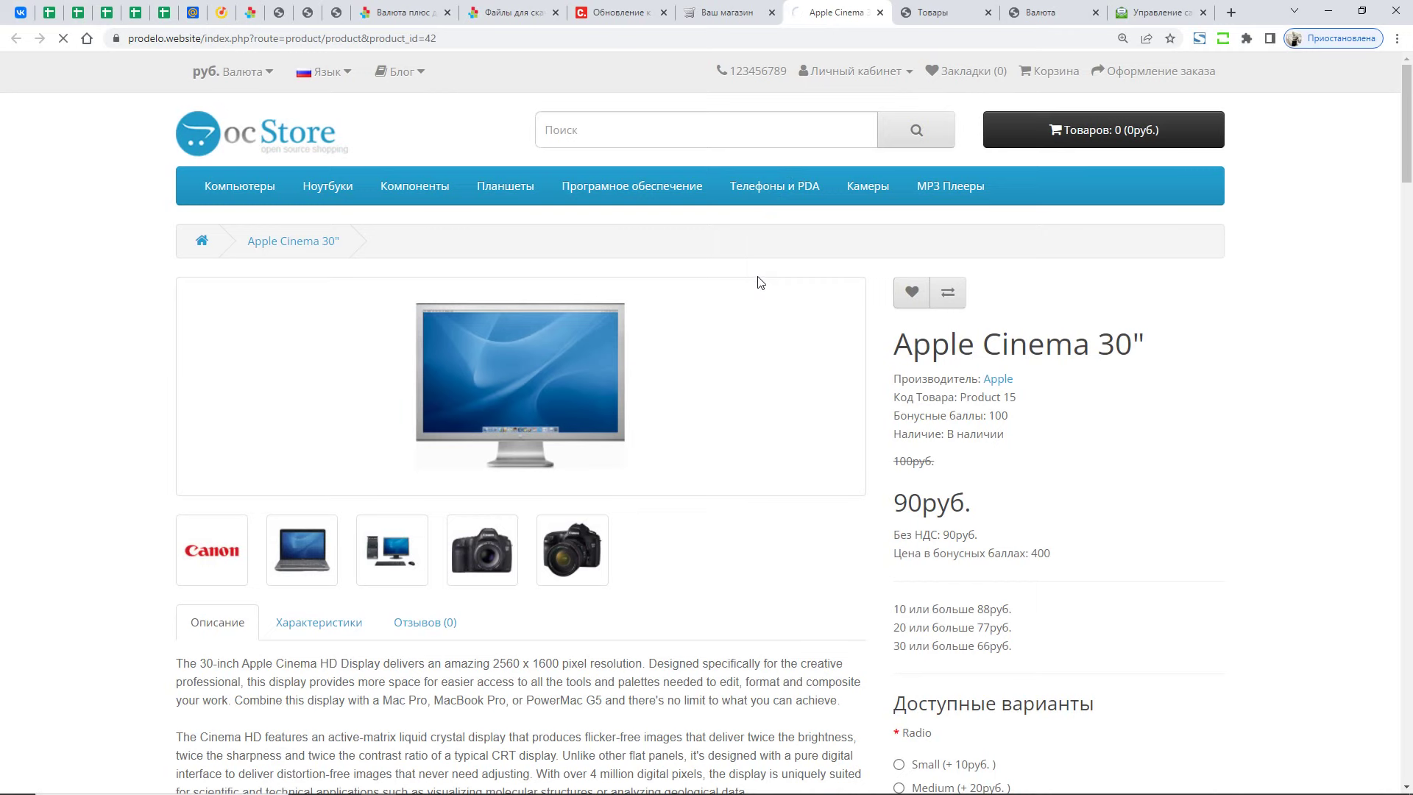
left_click(955, 6)
left_click(163, 214)
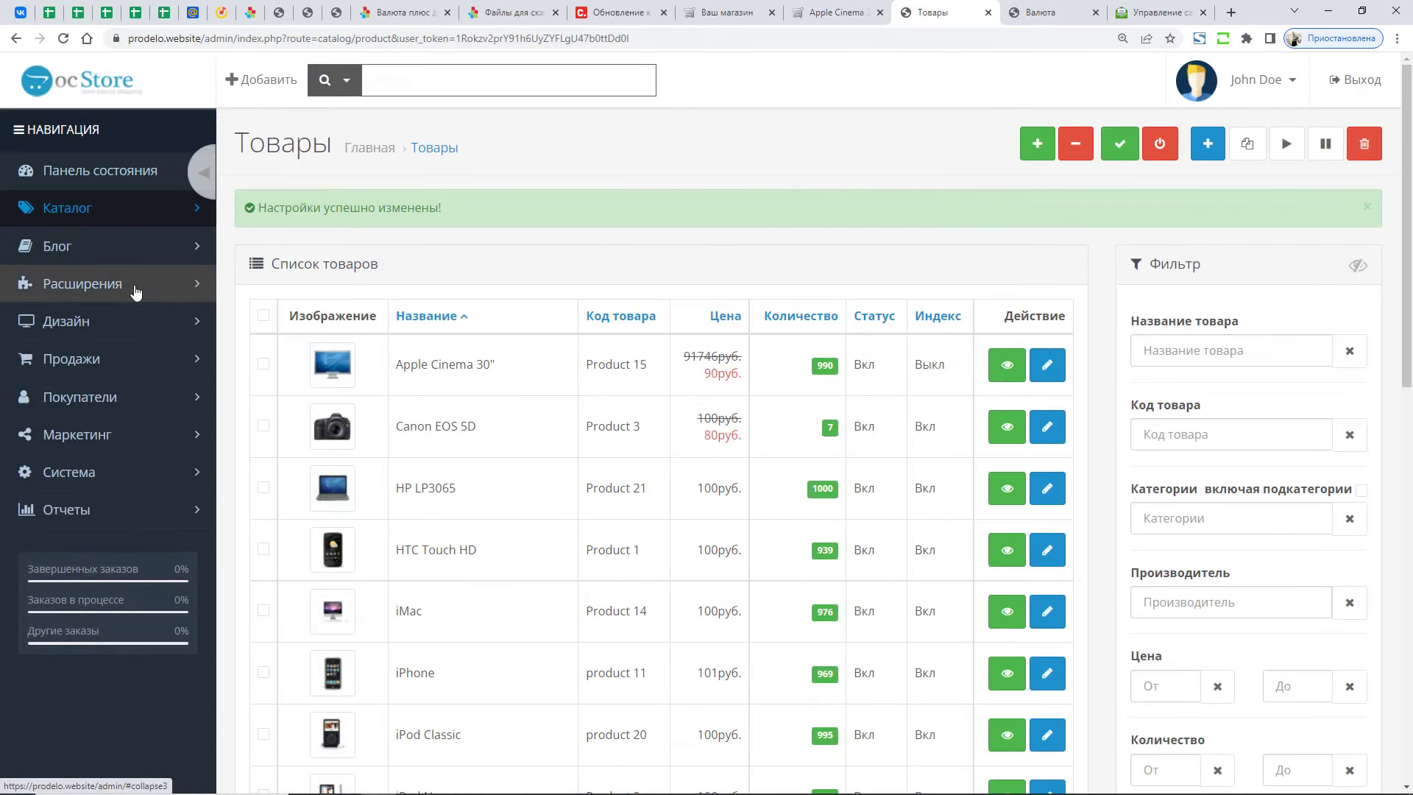
left_click(134, 293)
left_click_drag(1028, 7, 928, 8)
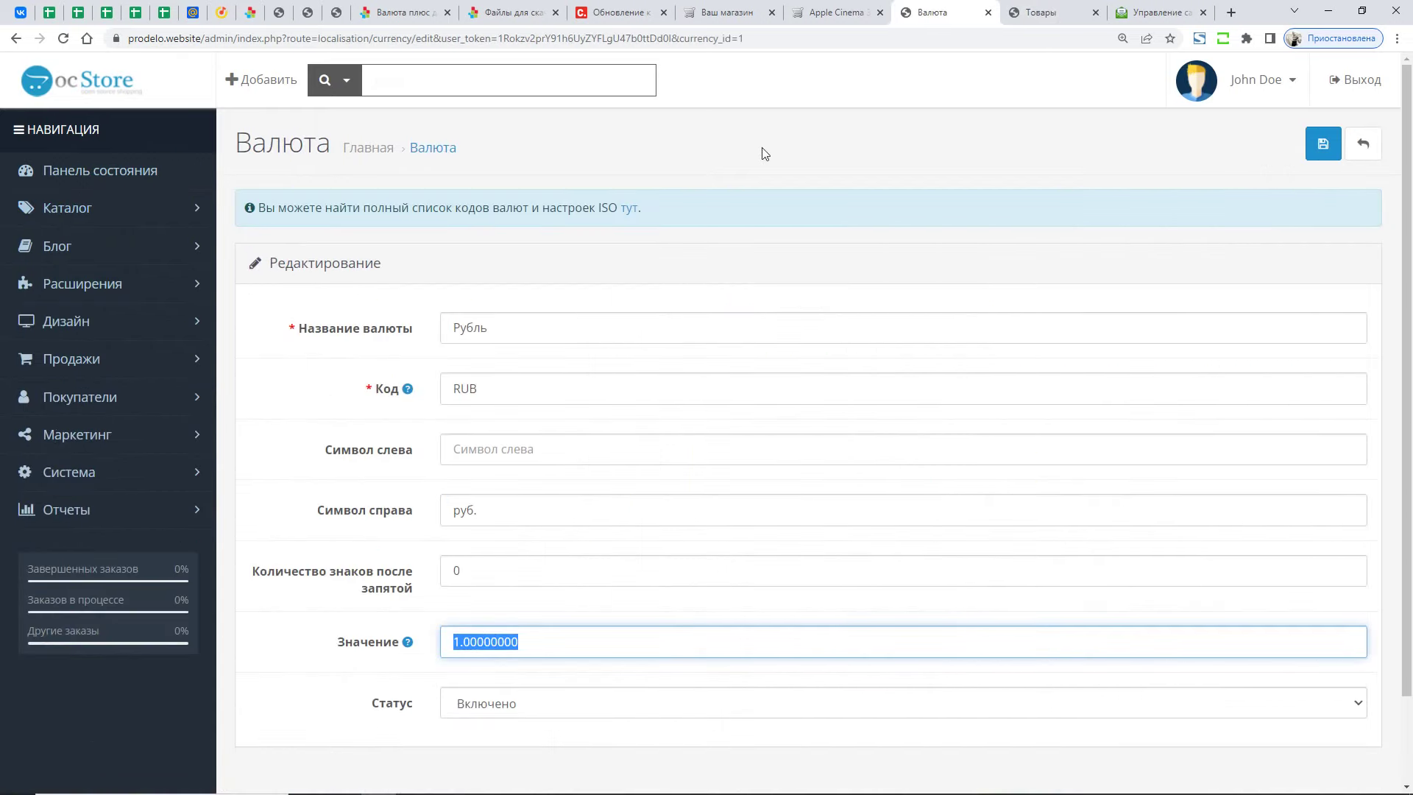
left_click(116, 286)
left_click(83, 465)
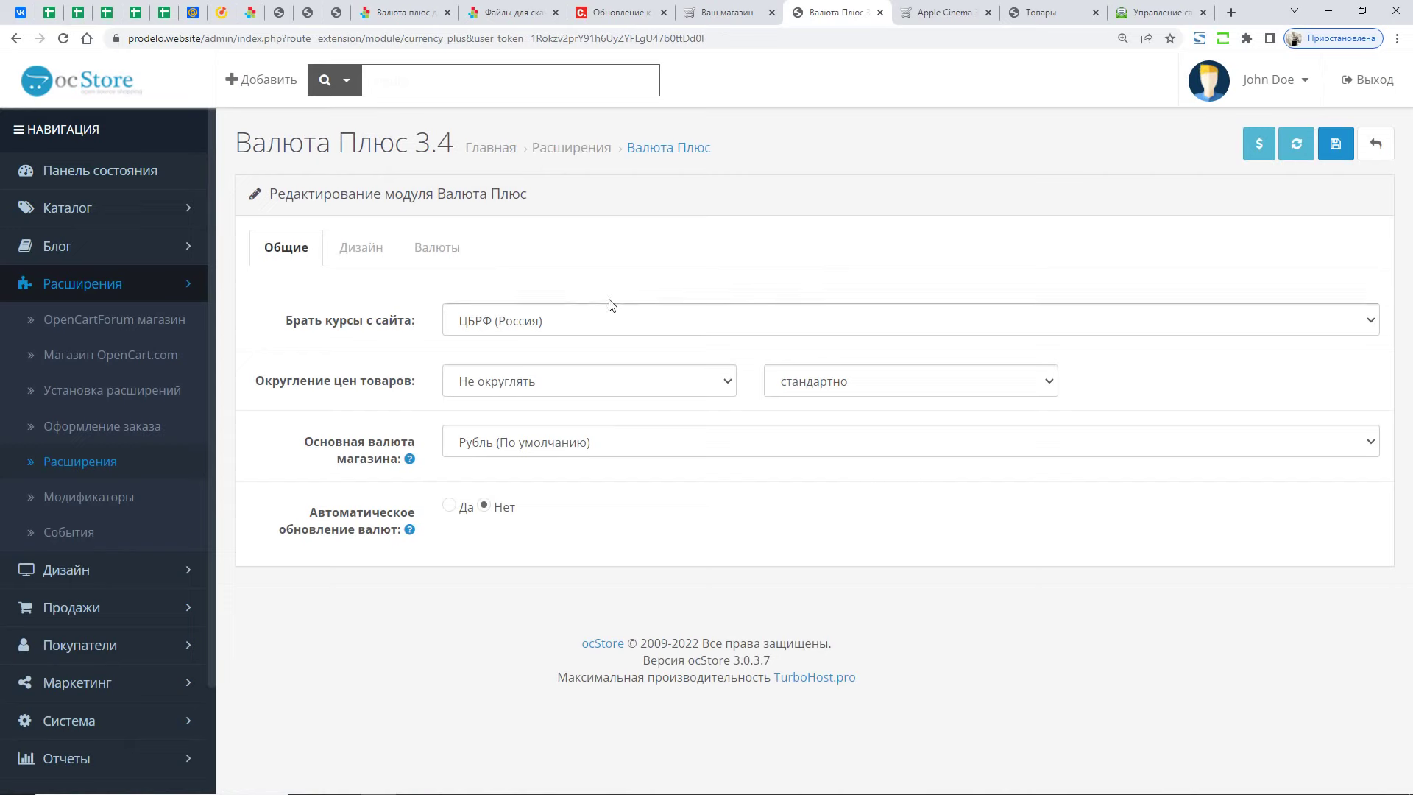
left_click(375, 249)
left_click(437, 250)
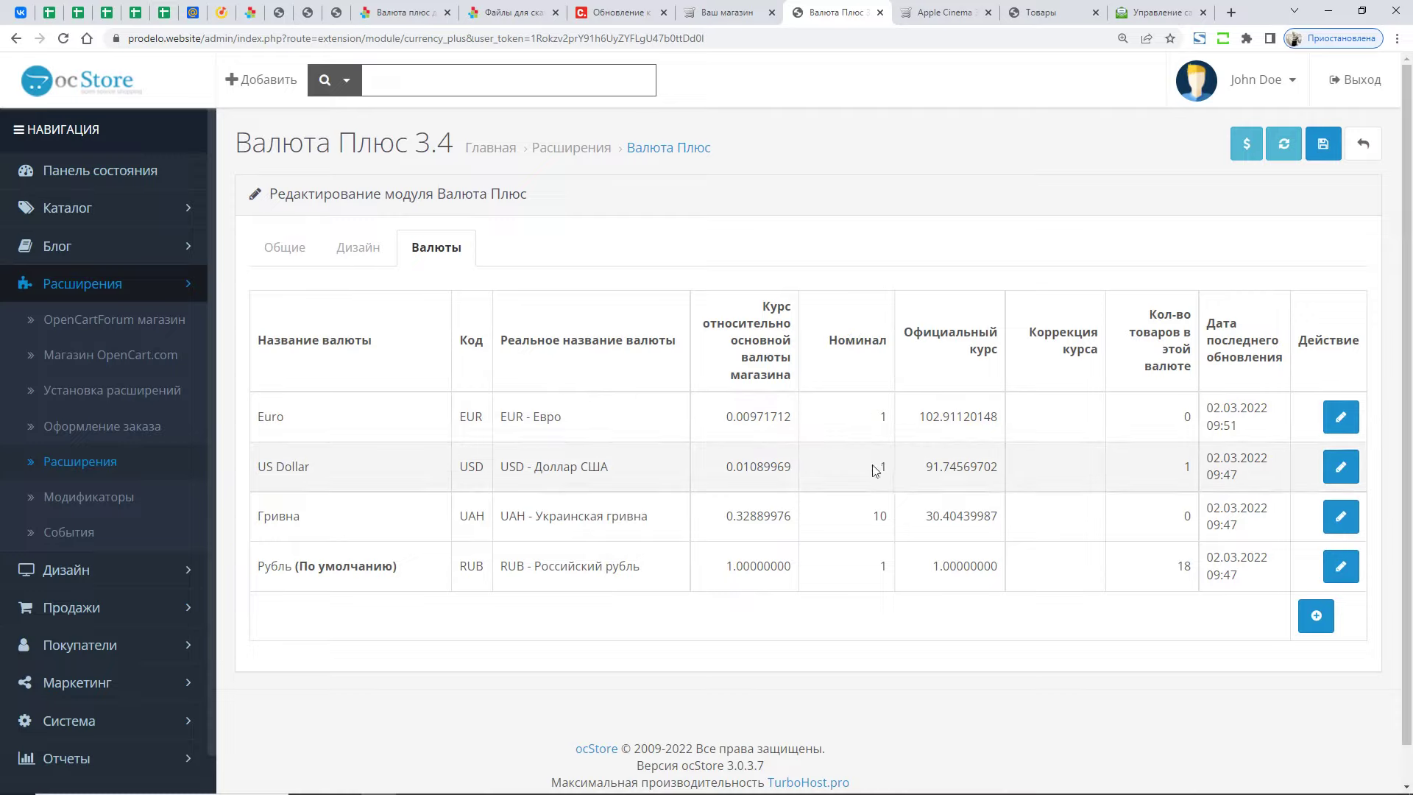
- Check the Номинал values of US Dollar and Euro in the currency table
left_click_drag(874, 470, 890, 472)
left_click_drag(875, 418, 892, 420)
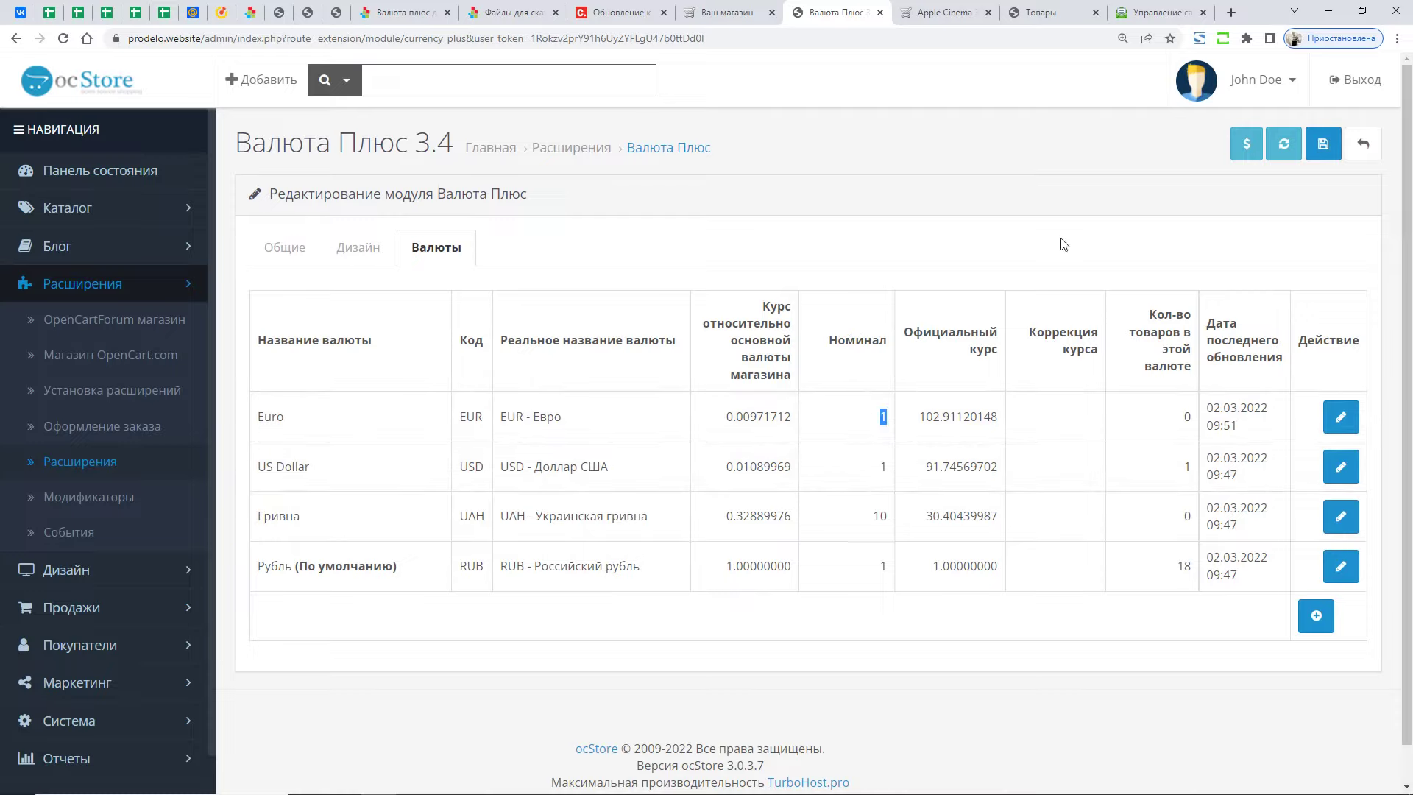
left_click(1061, 209)
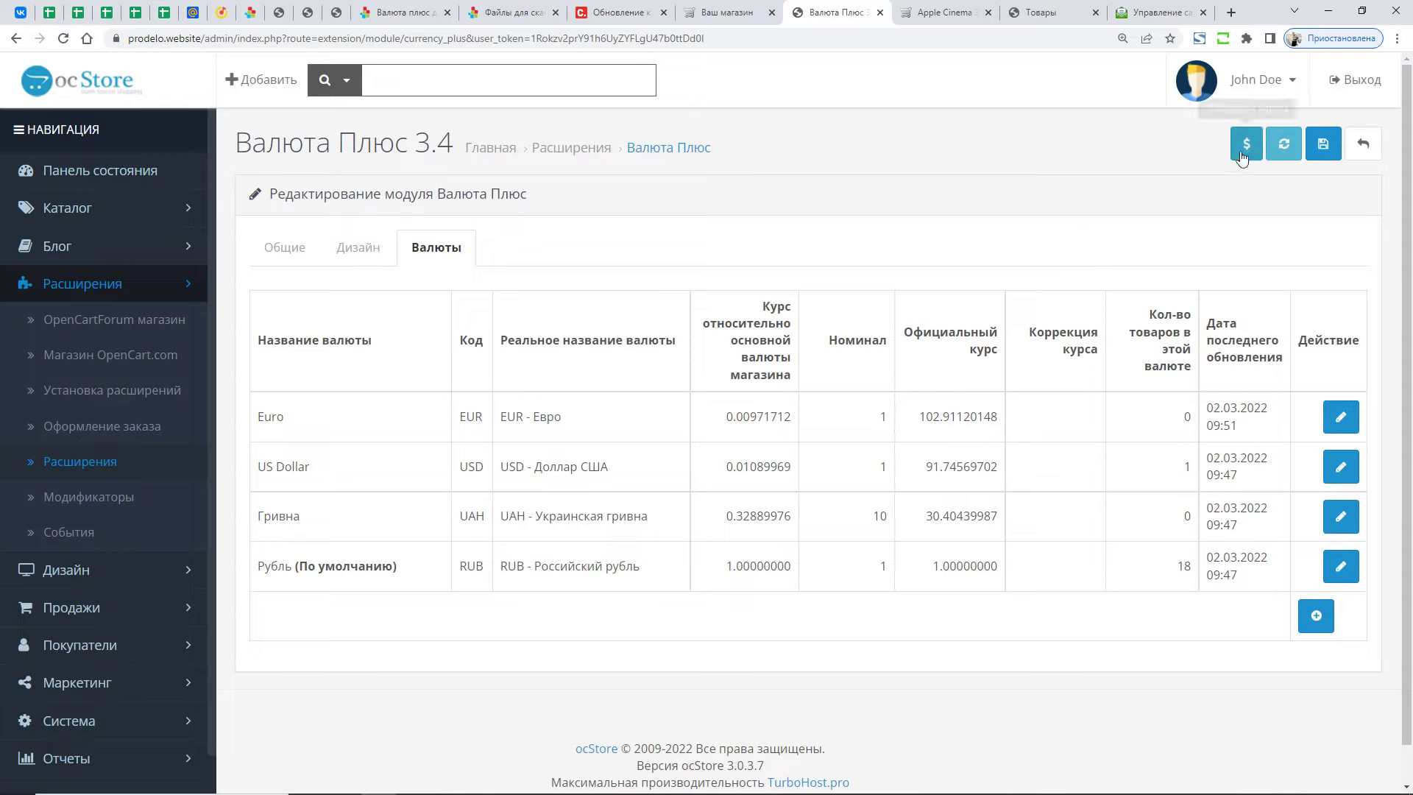
- Run the update in Валюта Плюс and check the regular and special prices on the Apple Cinema 30" storefront page
left_click(1284, 152)
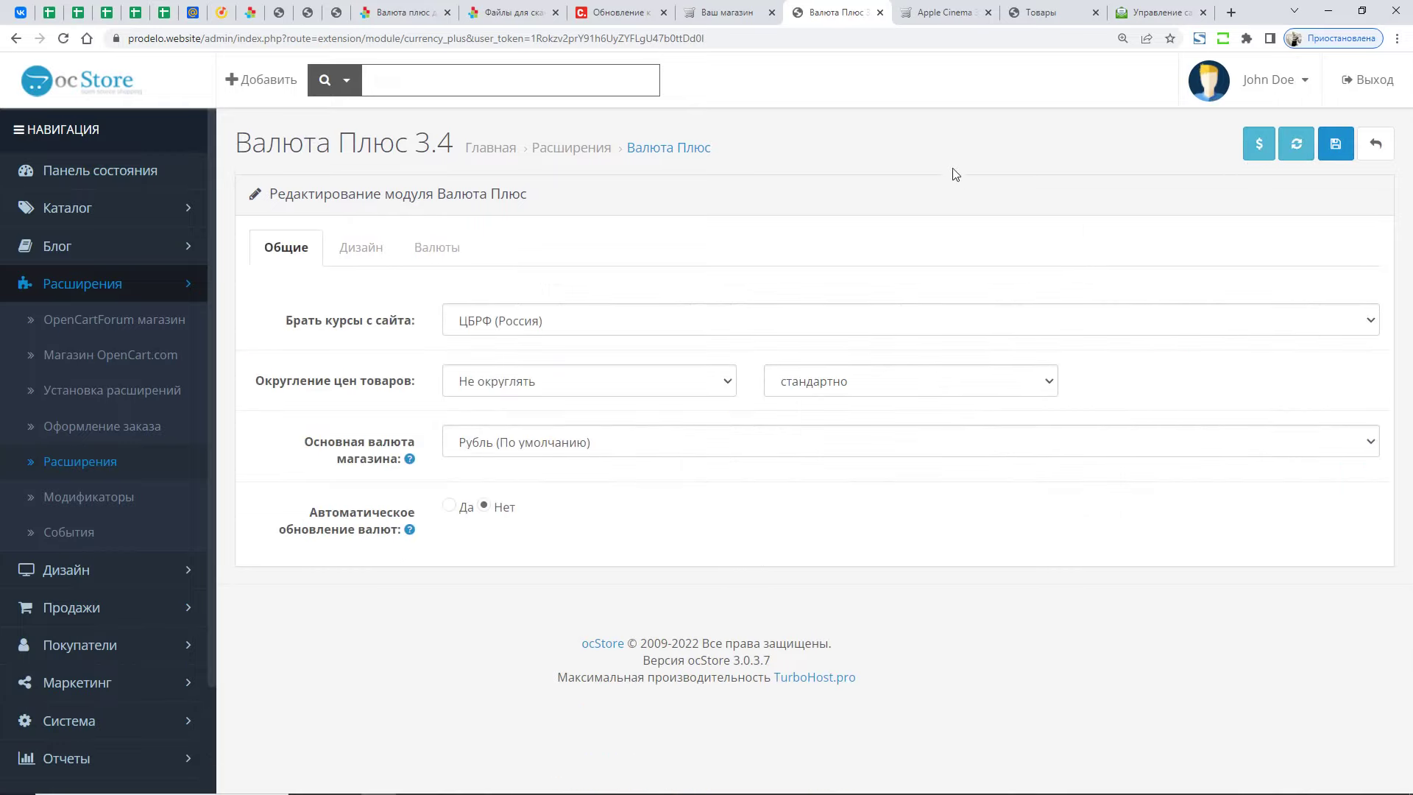
left_click(725, 11)
left_click(928, 11)
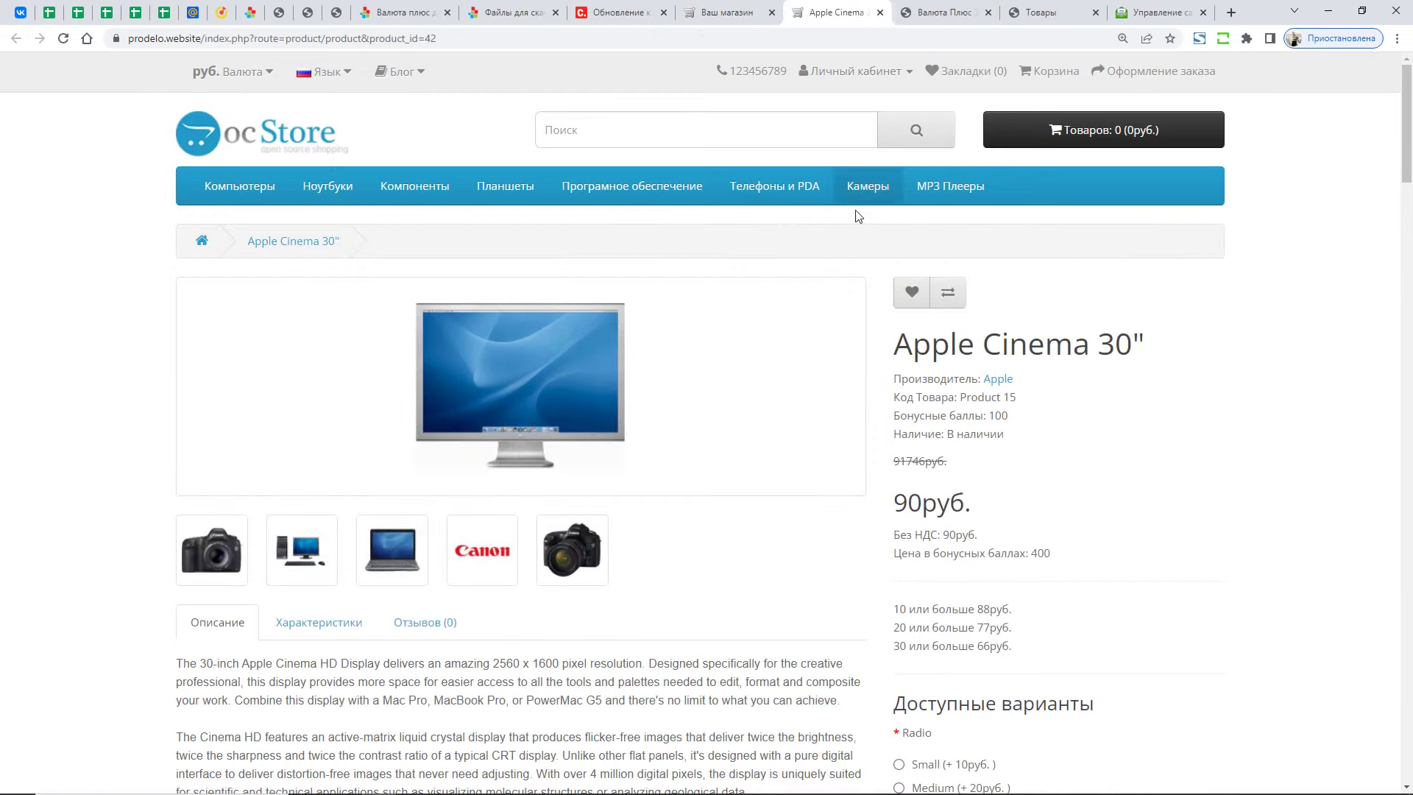
key("ctrl+Tab")
left_click(850, 6)
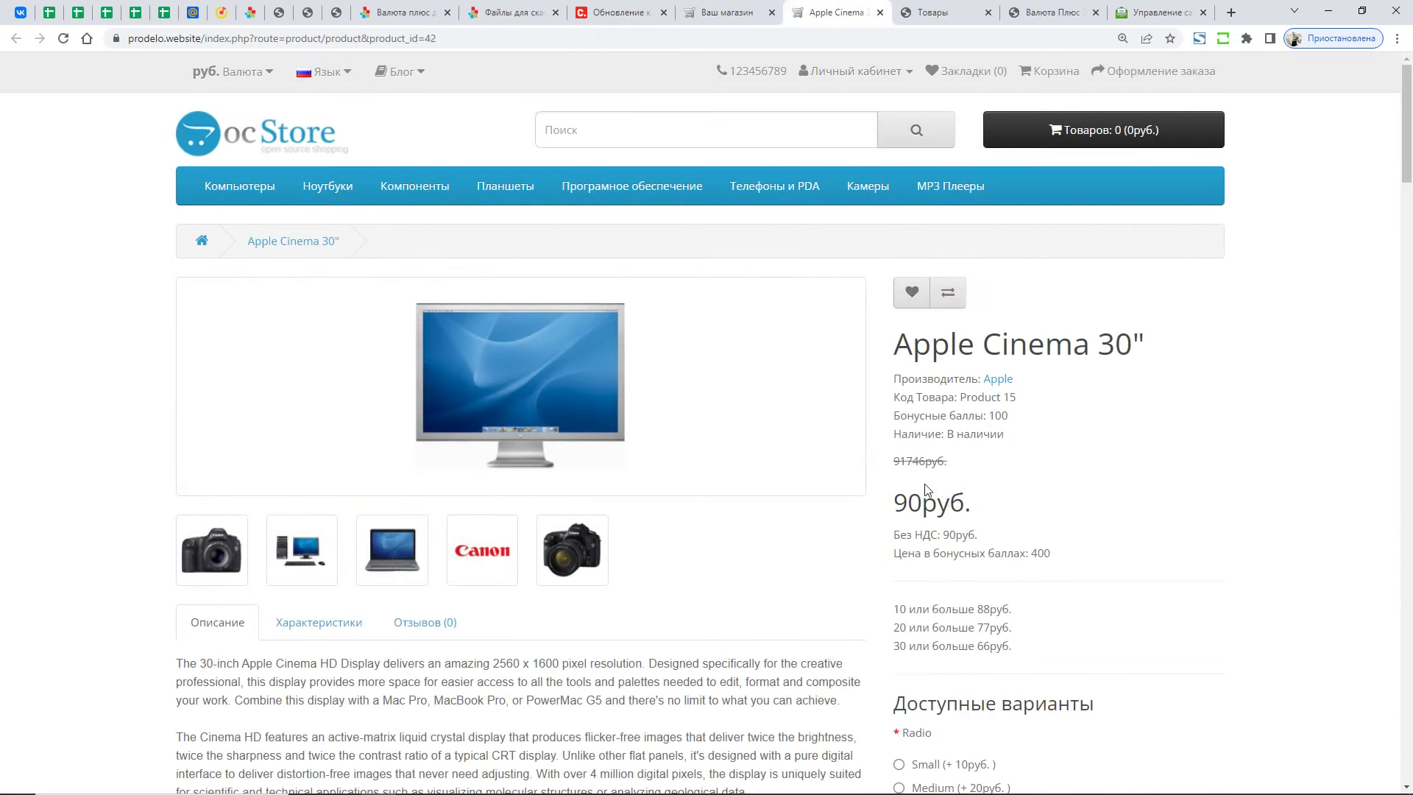
left_click_drag(977, 509, 892, 508)
left_click_drag(957, 471, 895, 465)
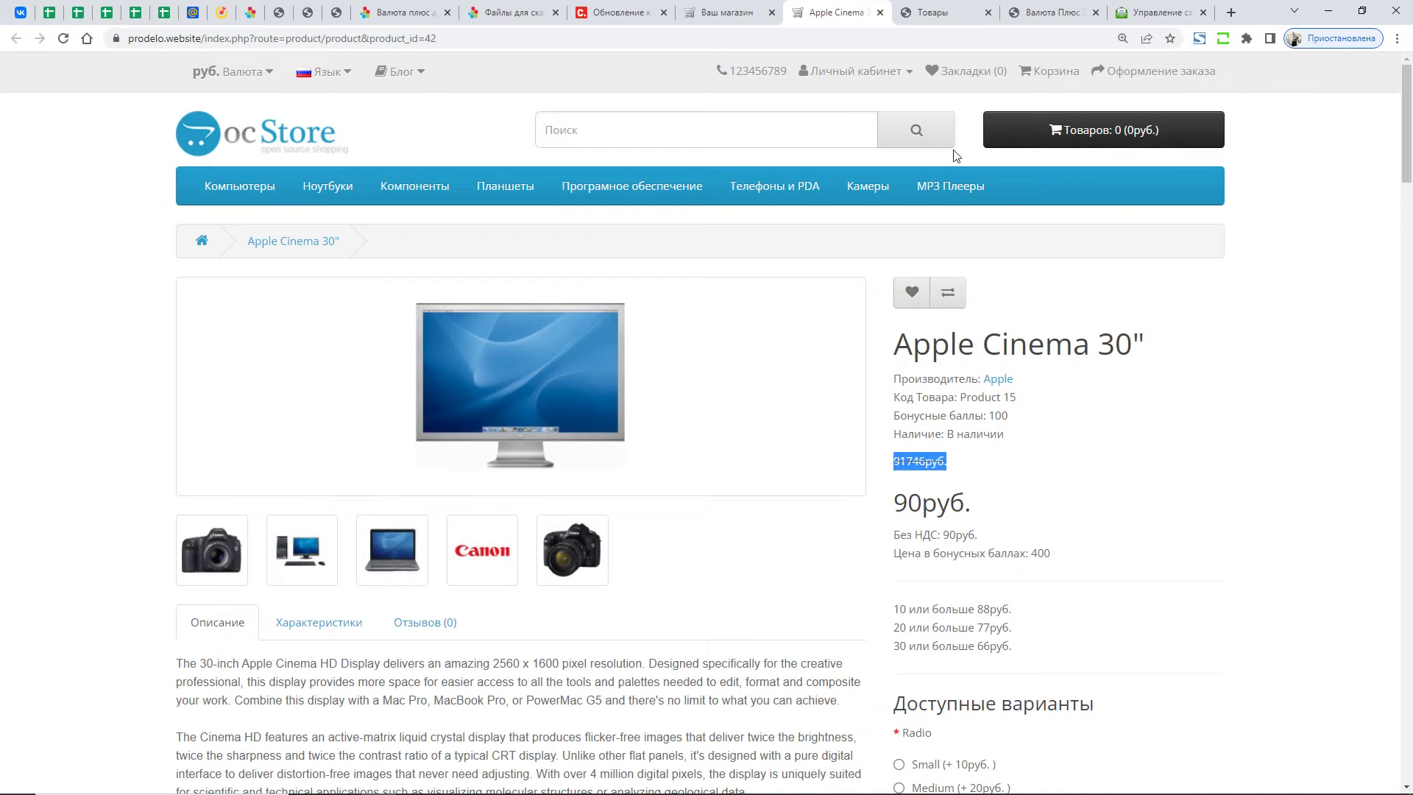
- Set Округление цен товаров in Валюта Плюс to Округлить до 10, в большую сторону, and save the module settings
left_click(1037, 6)
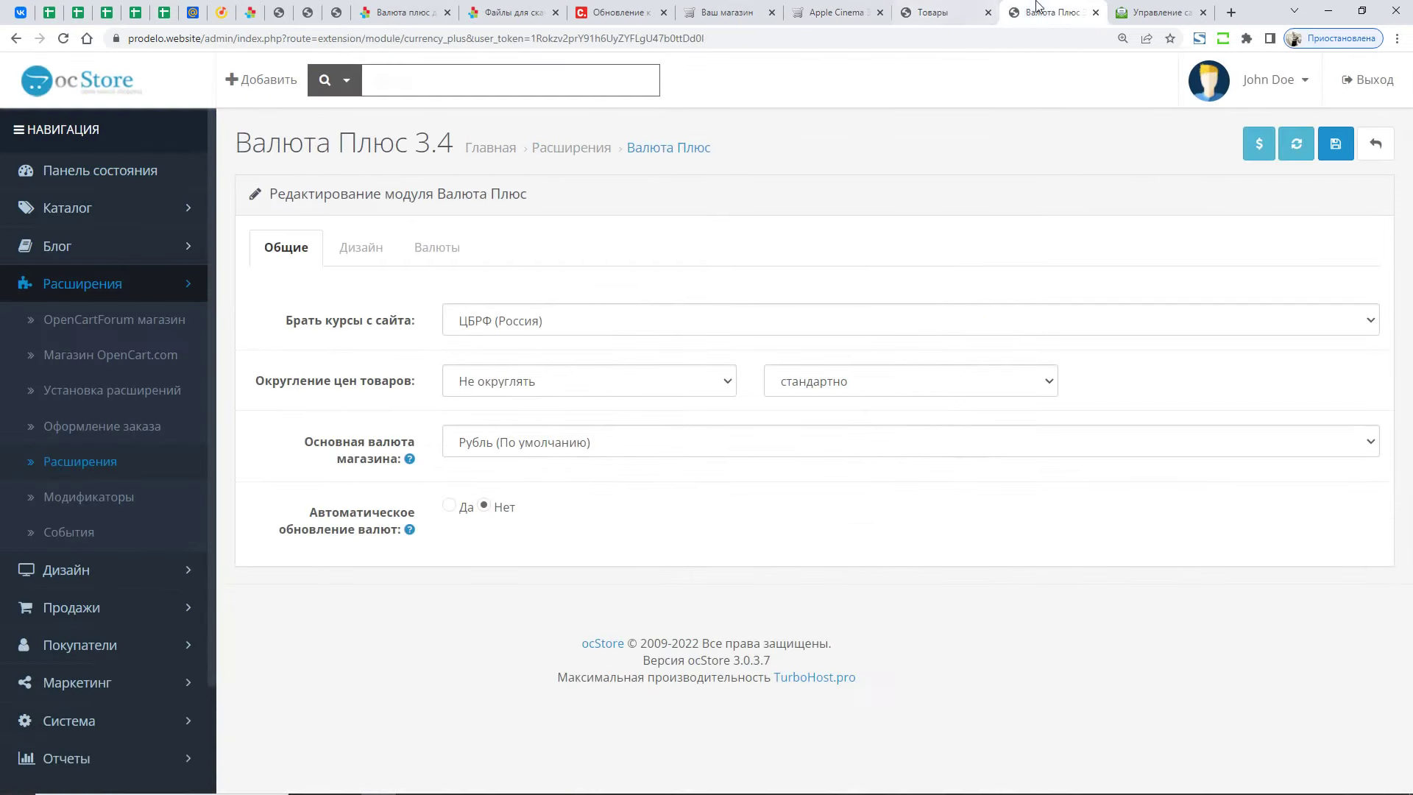
left_click(586, 379)
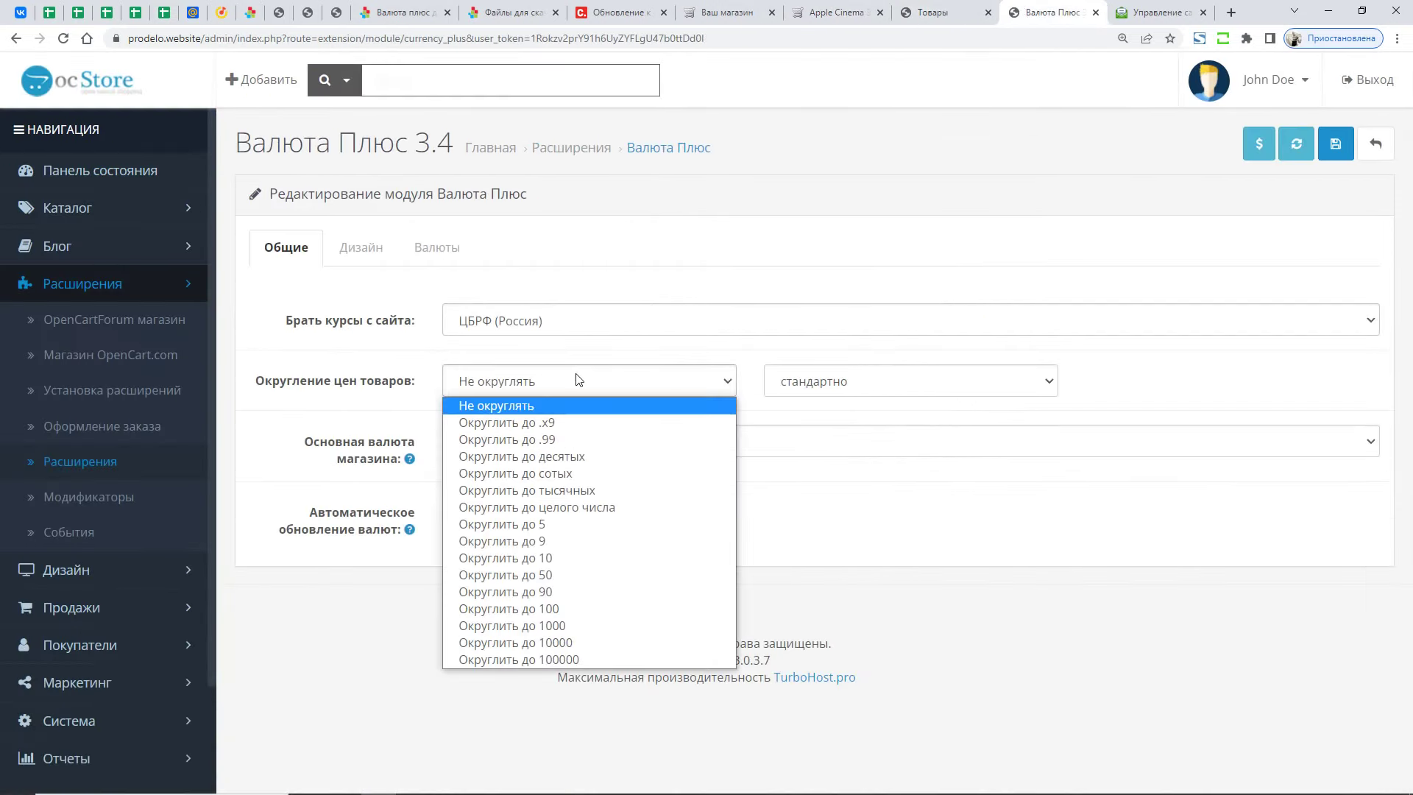
left_click(545, 559)
left_click(832, 381)
left_click(816, 425)
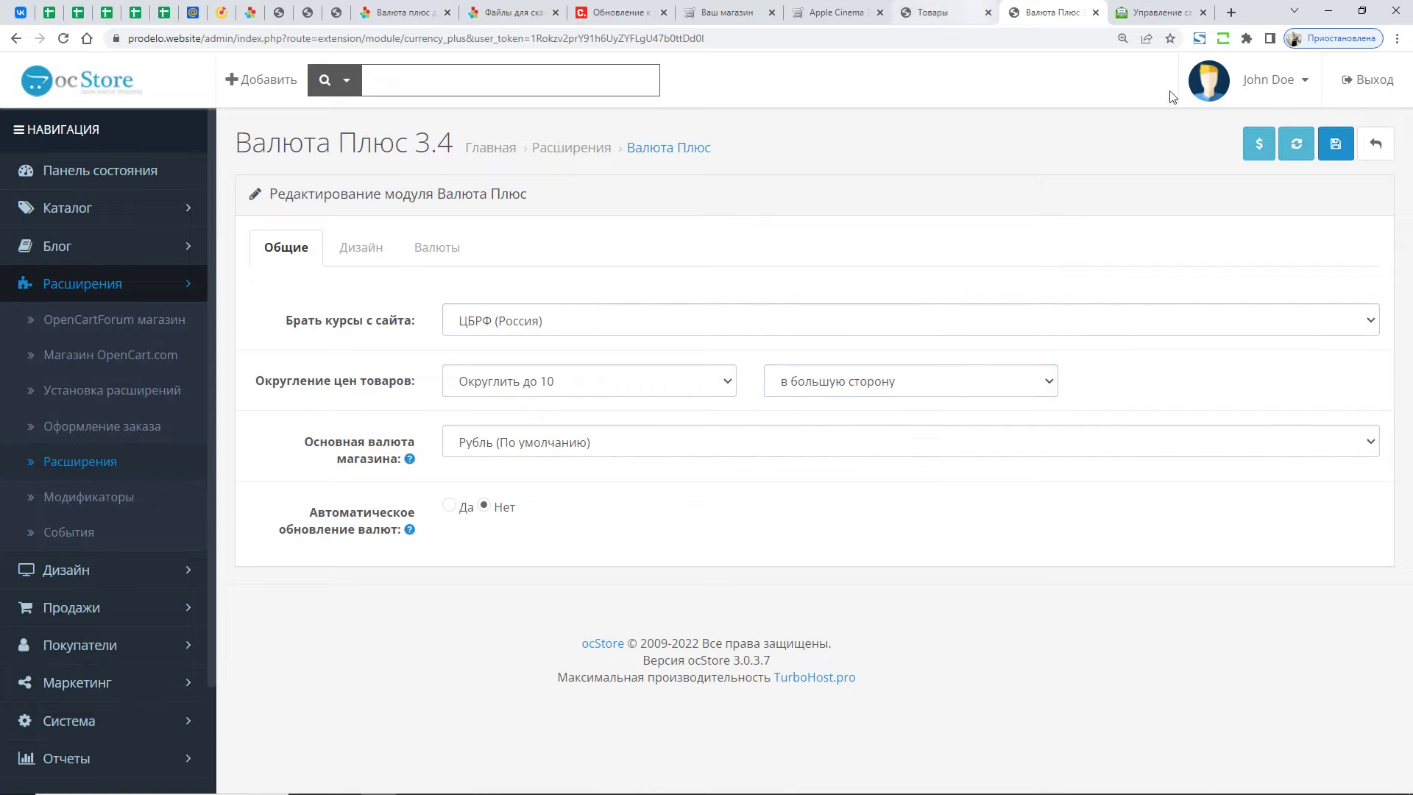
- Reload the Apple Cinema 30" storefront page and check the rounding of its crossed-out regular price
left_click(850, 15)
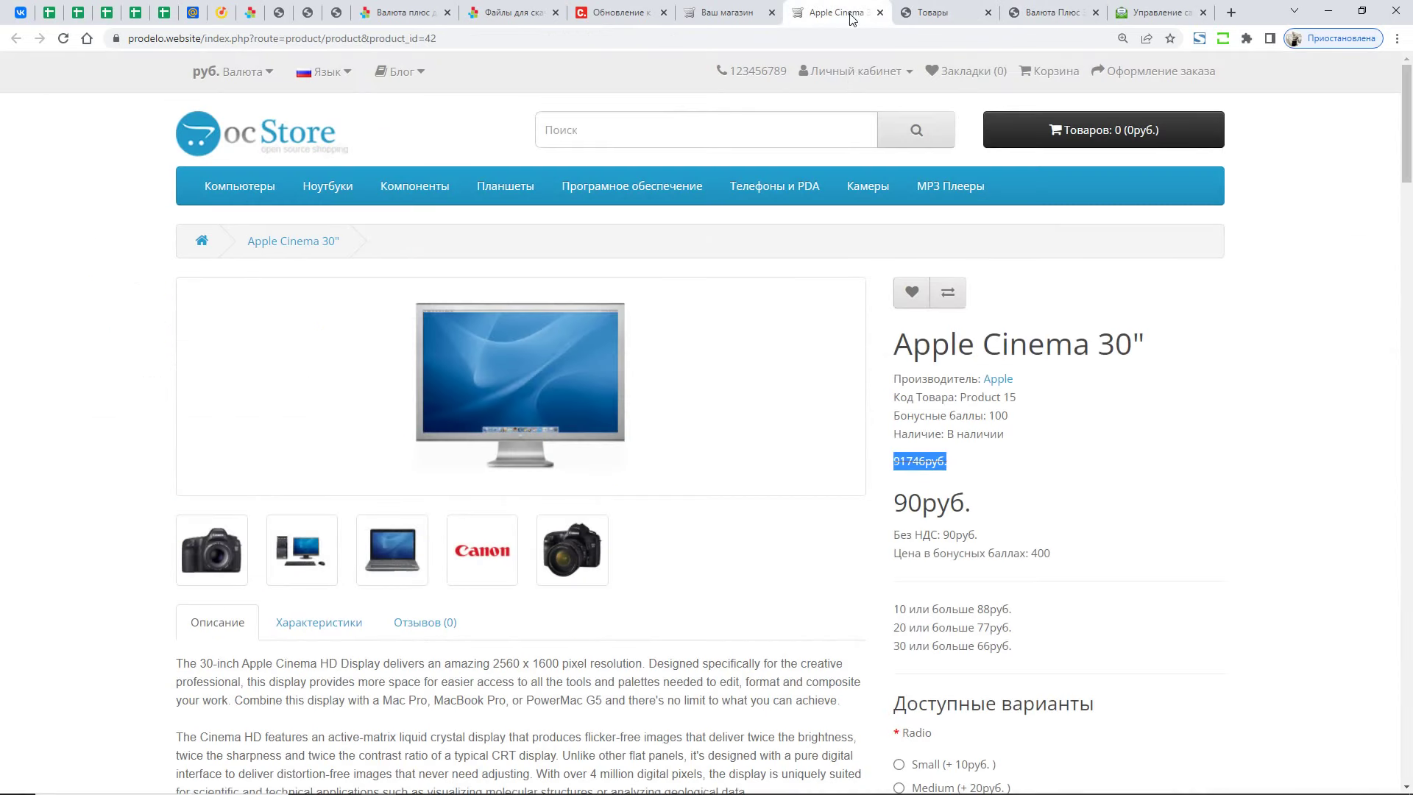
key("F5")
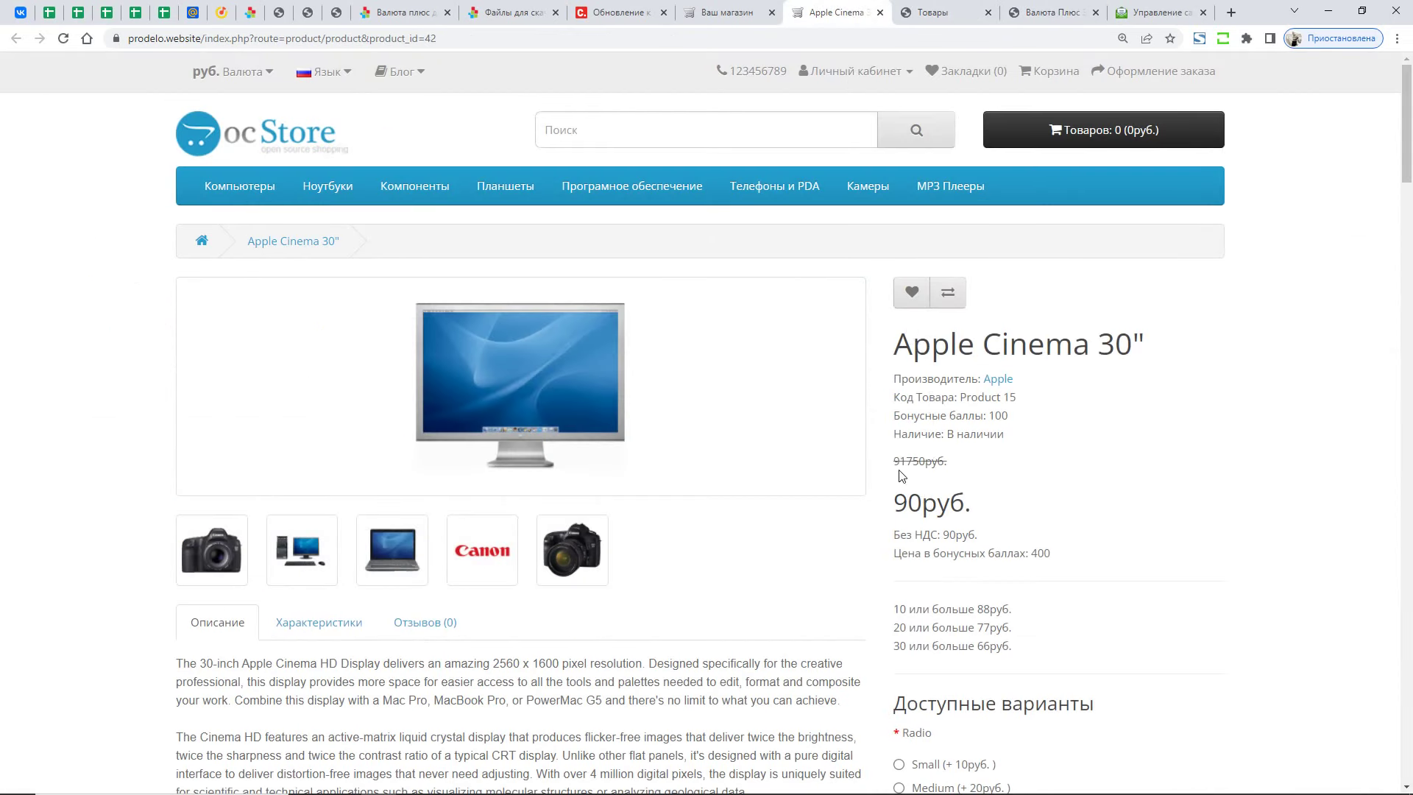
mouse_move(895, 459)
left_mouse_down()
mouse_move(928, 462)
mouse_move(892, 462)
left_mouse_up()
- Reopen the Данные section of Apple Cinema 30" for editing and return to its storefront page to compare prices
left_click(931, 13)
left_click(361, 264)
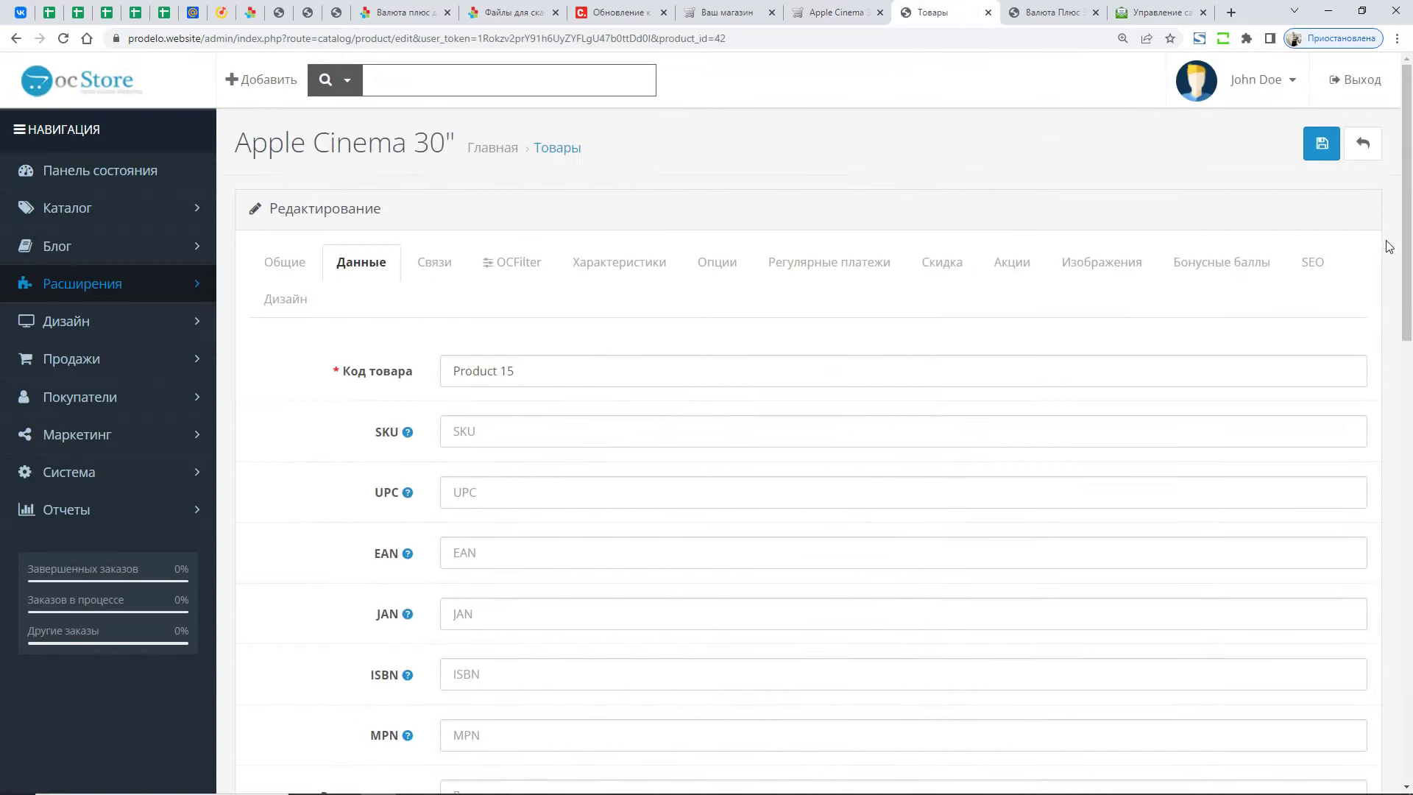
left_click_drag(1389, 247, 898, 85)
left_click(837, 13)
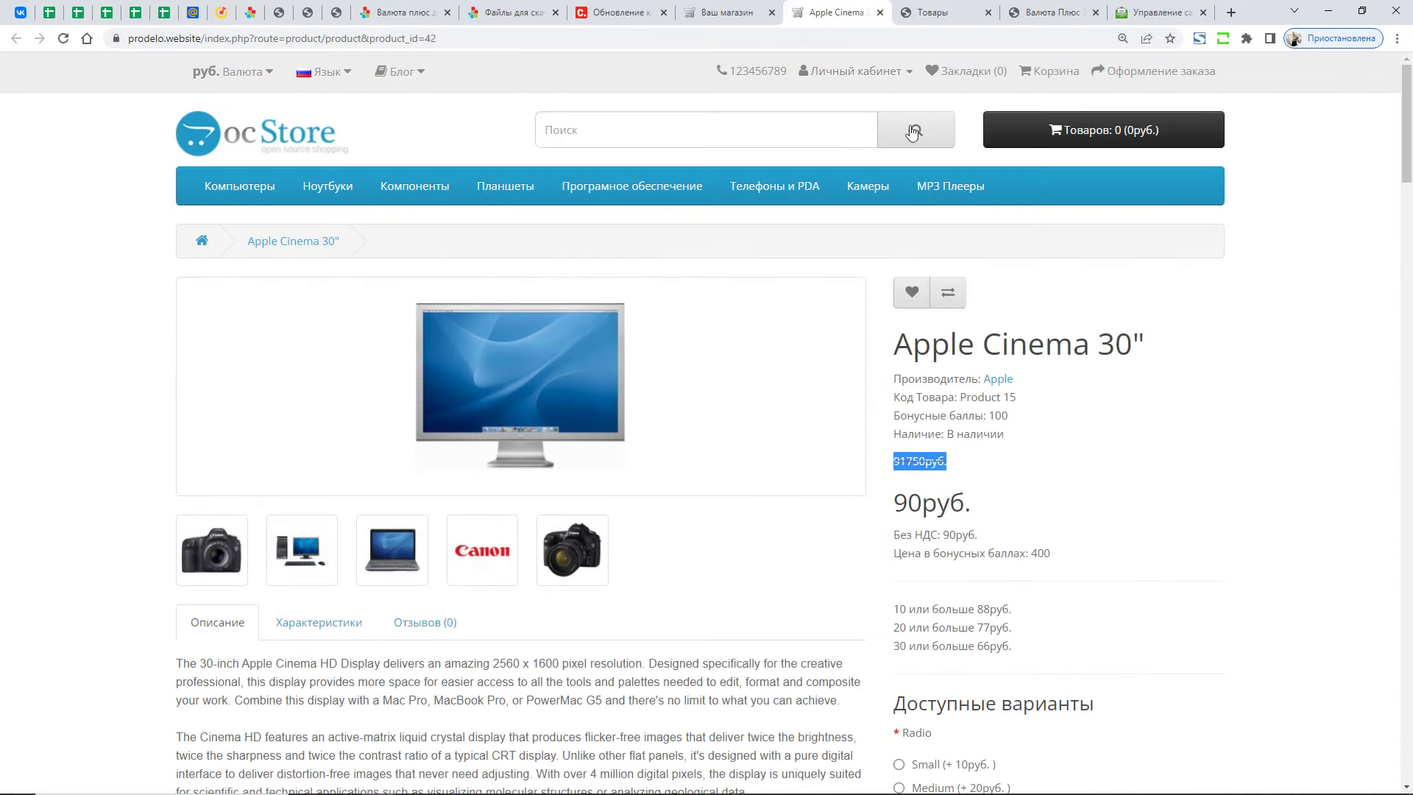
- Check the special price on the Apple Cinema 30" storefront page and inspect its price fields in the product's Акции section
left_click_drag(994, 508, 891, 506)
left_click(913, 13)
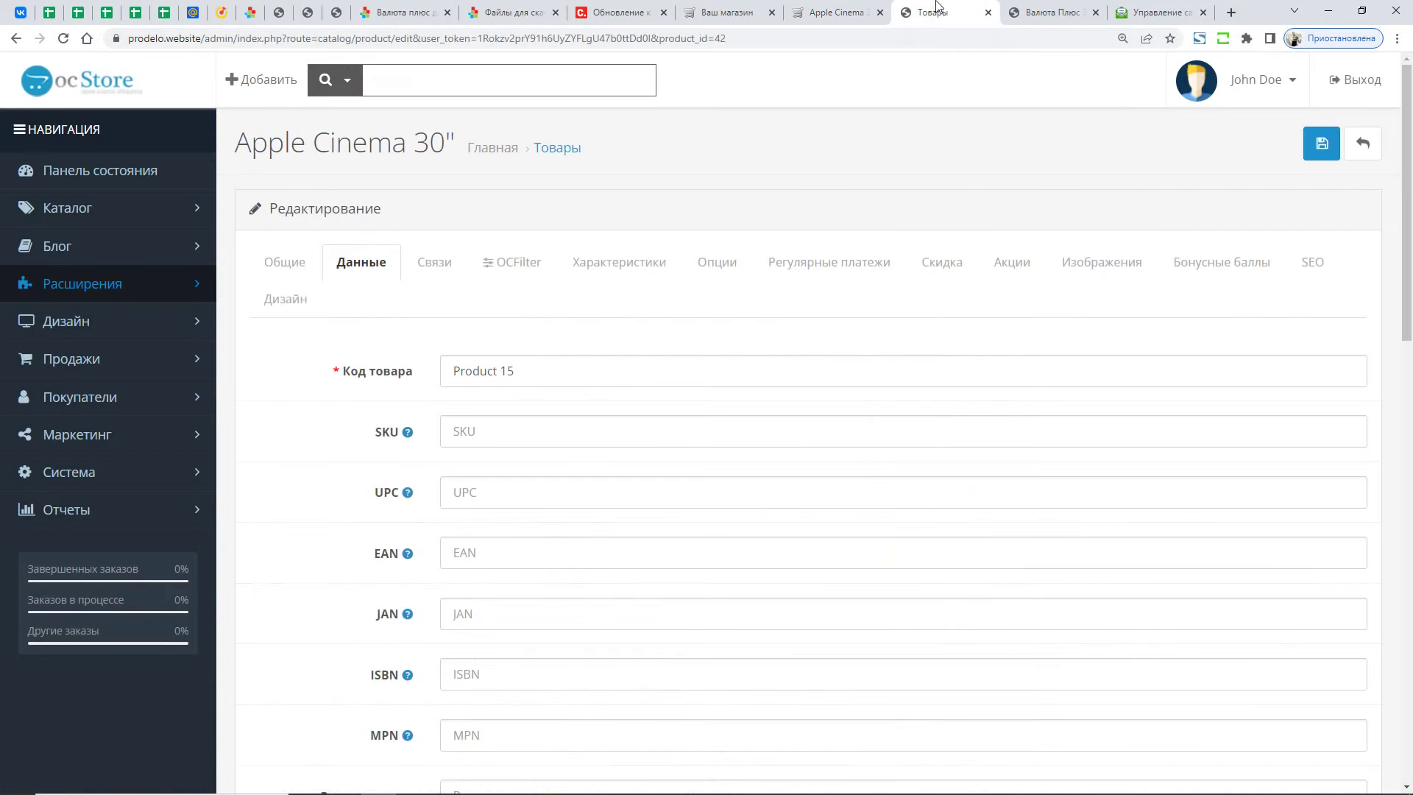
left_click(1007, 265)
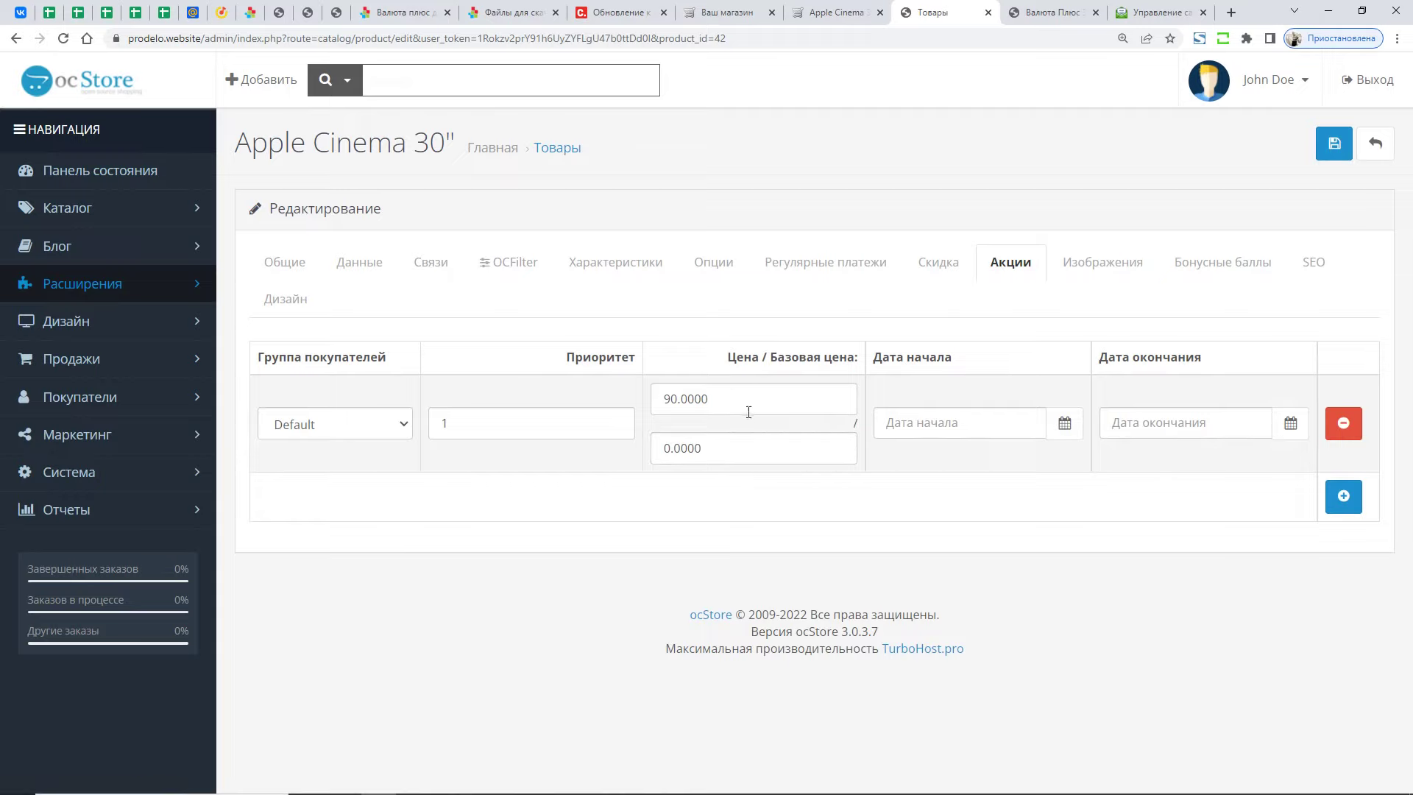
left_click_drag(725, 400, 647, 400)
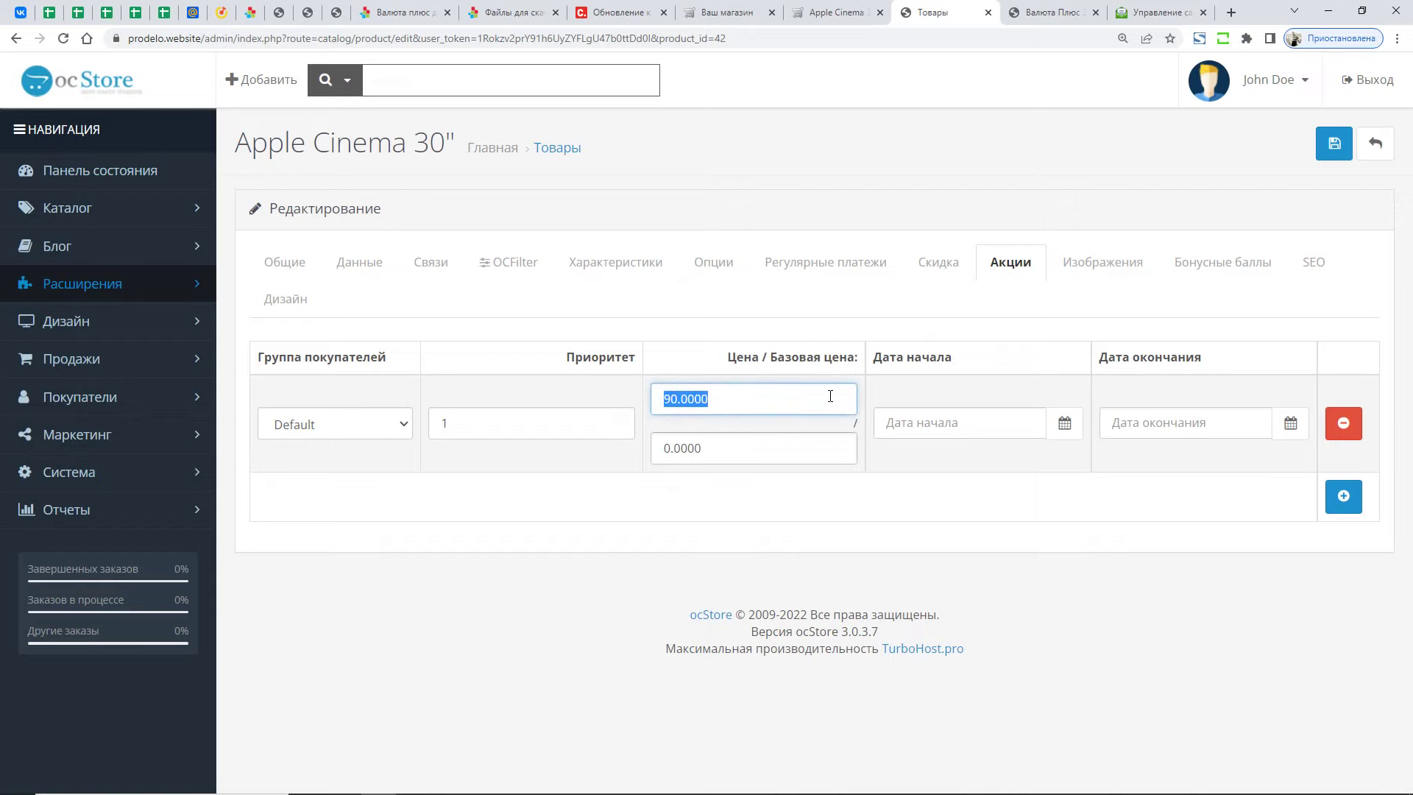
- Review the Цена / Базовая цена fields in the Скидка and Опции sections of Apple Cinema 30"
left_click(944, 268)
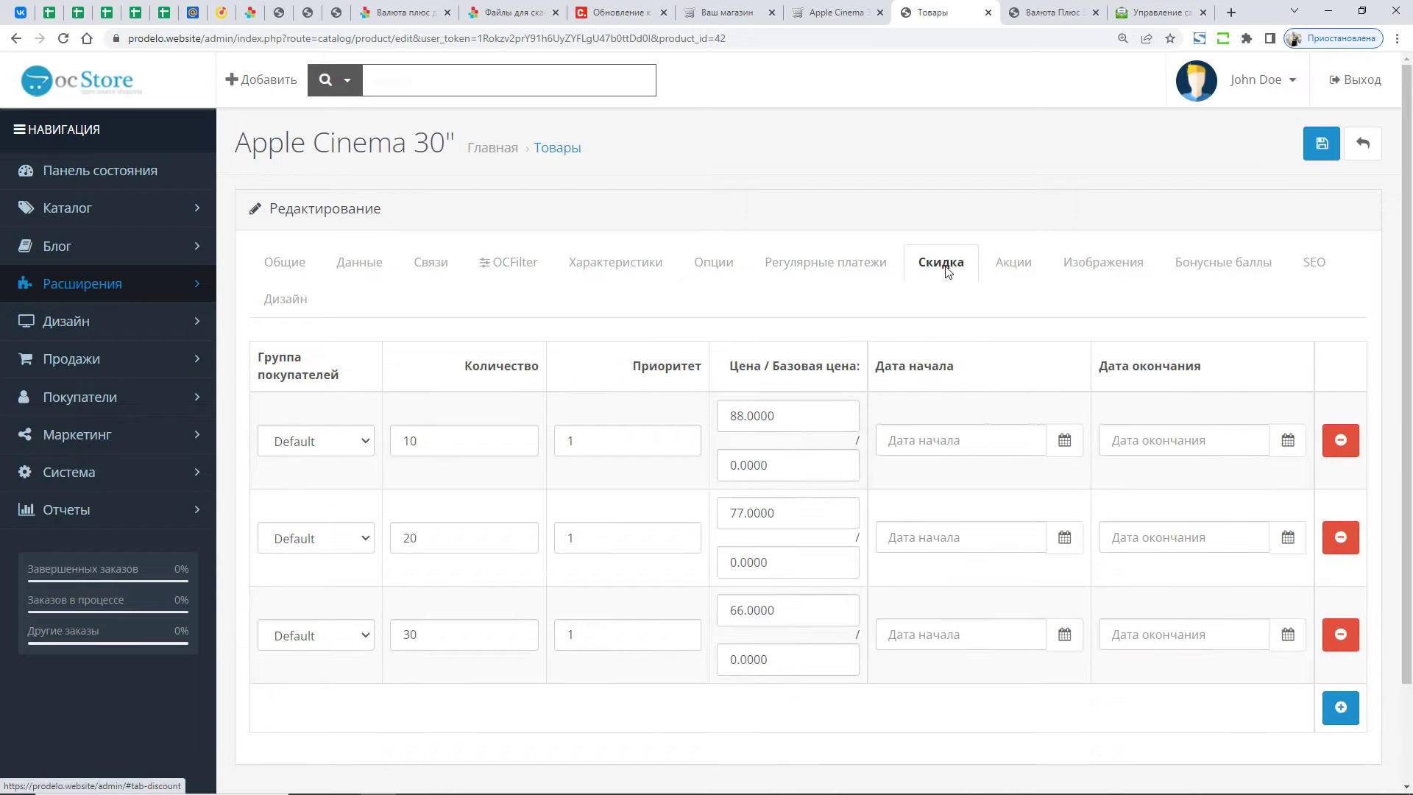
double_click(786, 469)
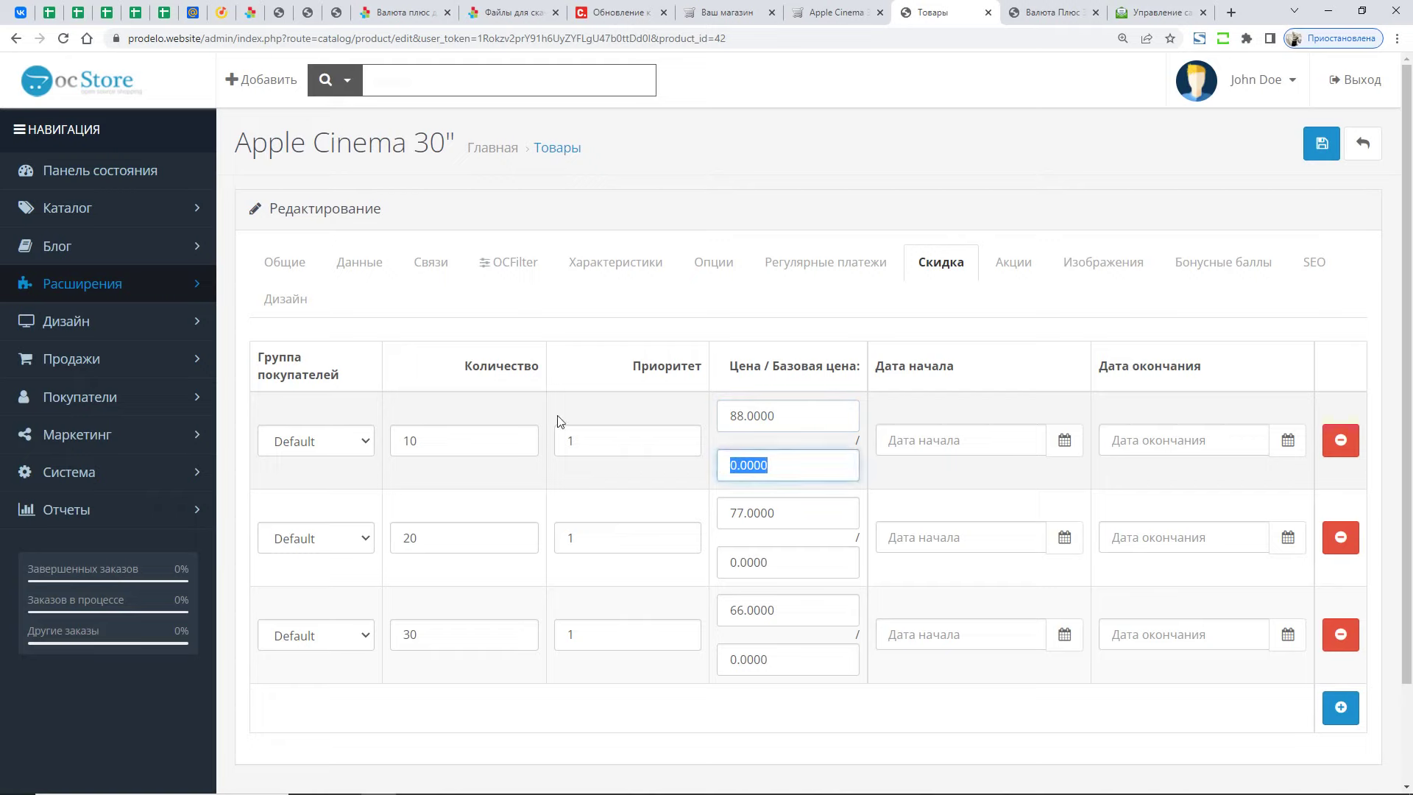
left_click(714, 264)
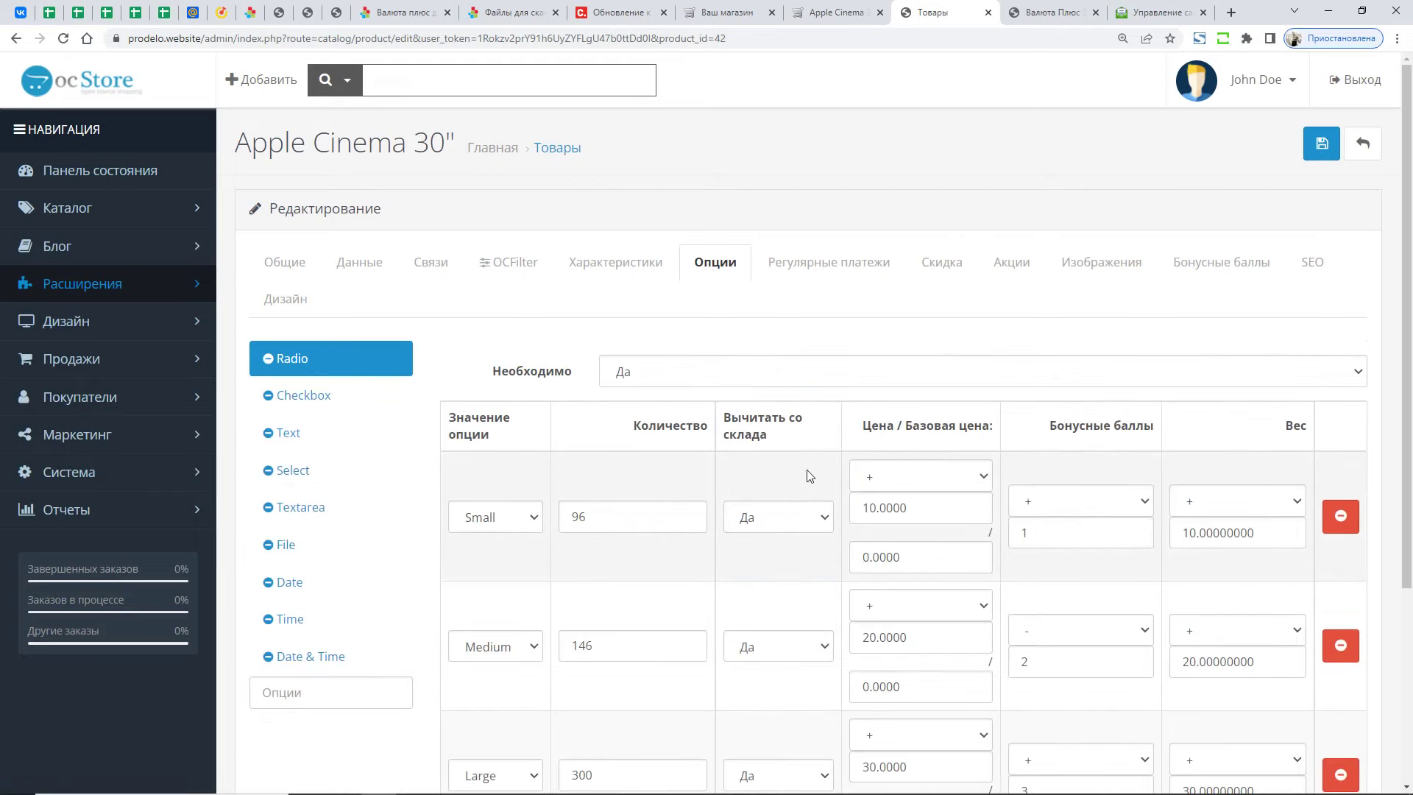
scroll(846, 441, "down", 1)
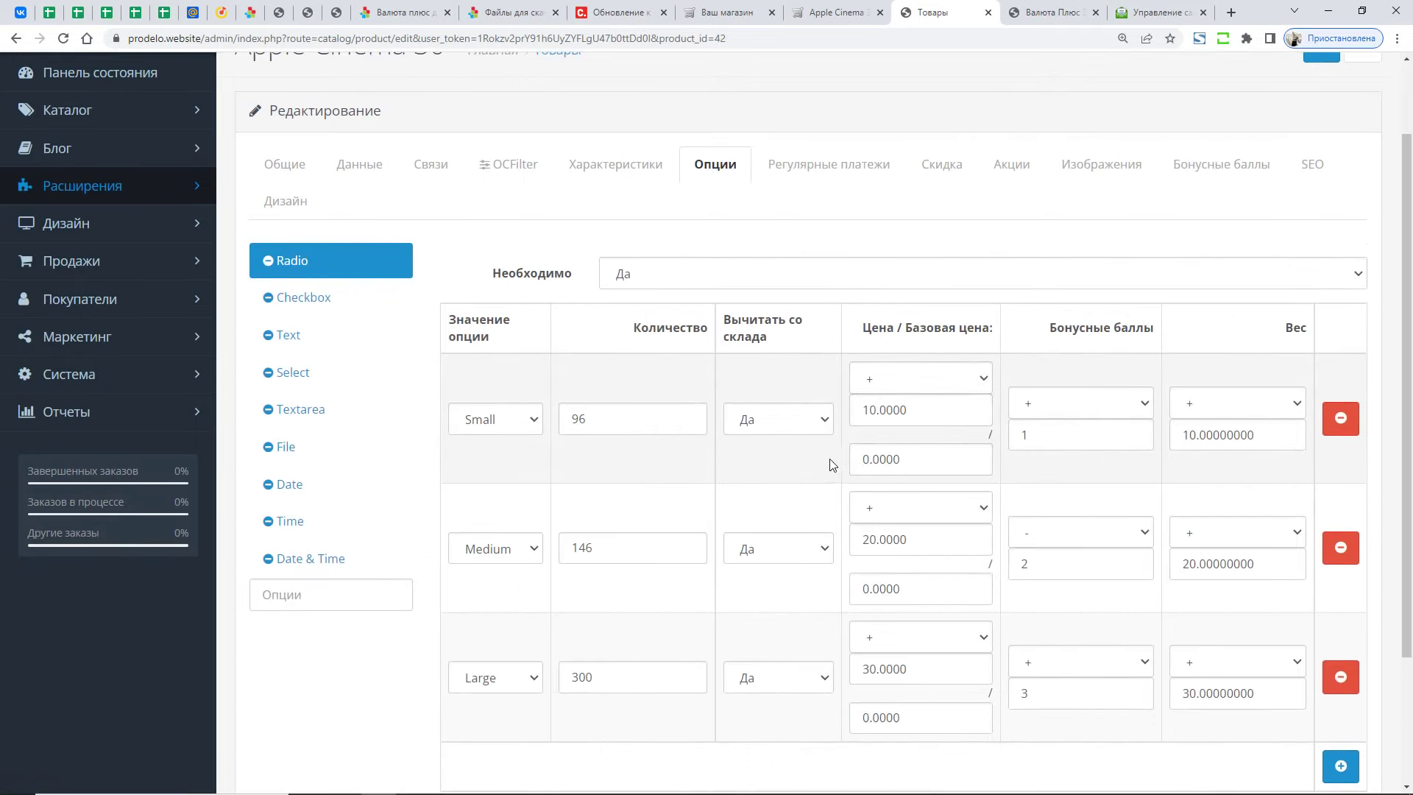
scroll(799, 401, "up", 1)
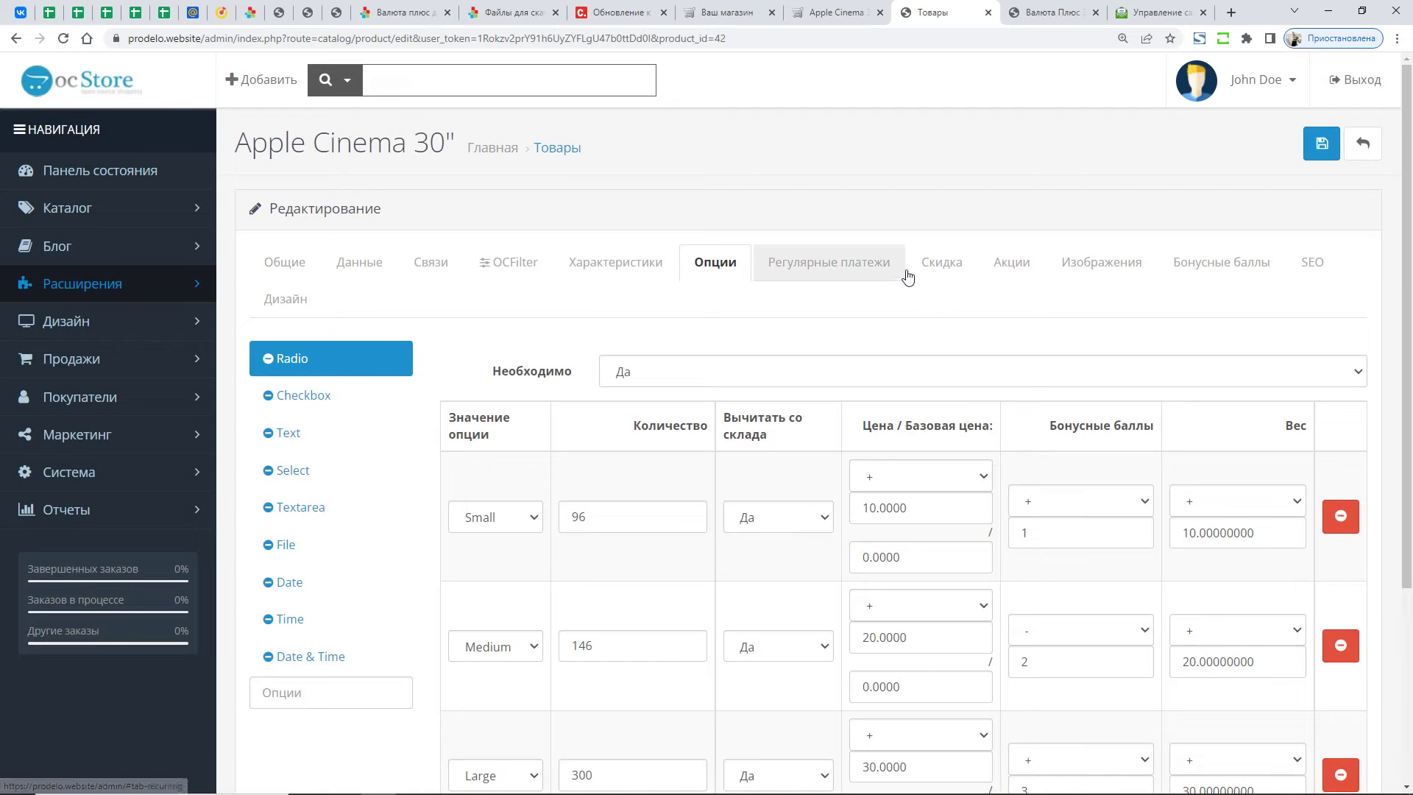
- Return to the product's Акции section and compare the regular and special prices on its storefront page
left_click(957, 273)
left_click(999, 270)
left_click(968, 267)
left_click(1014, 263)
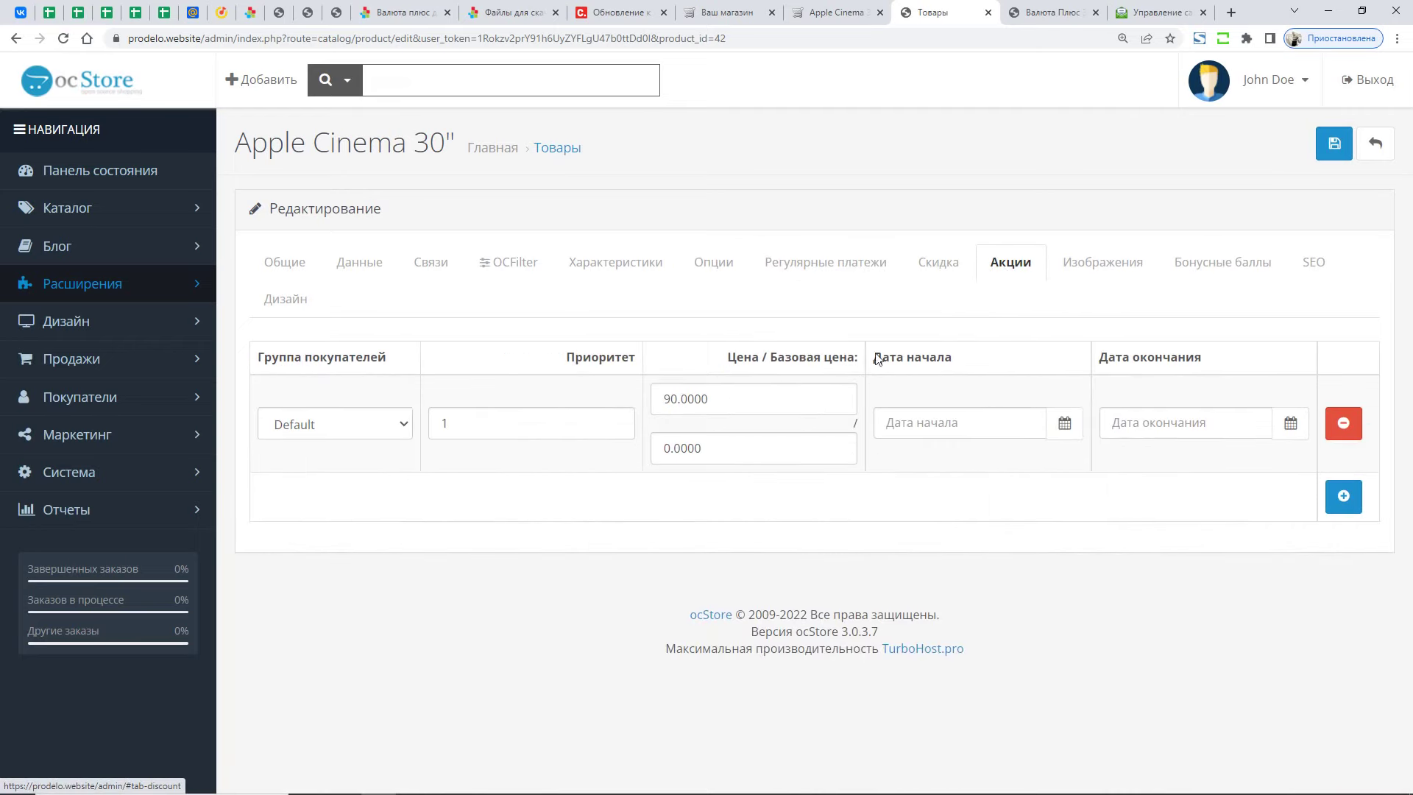
left_click(852, 8)
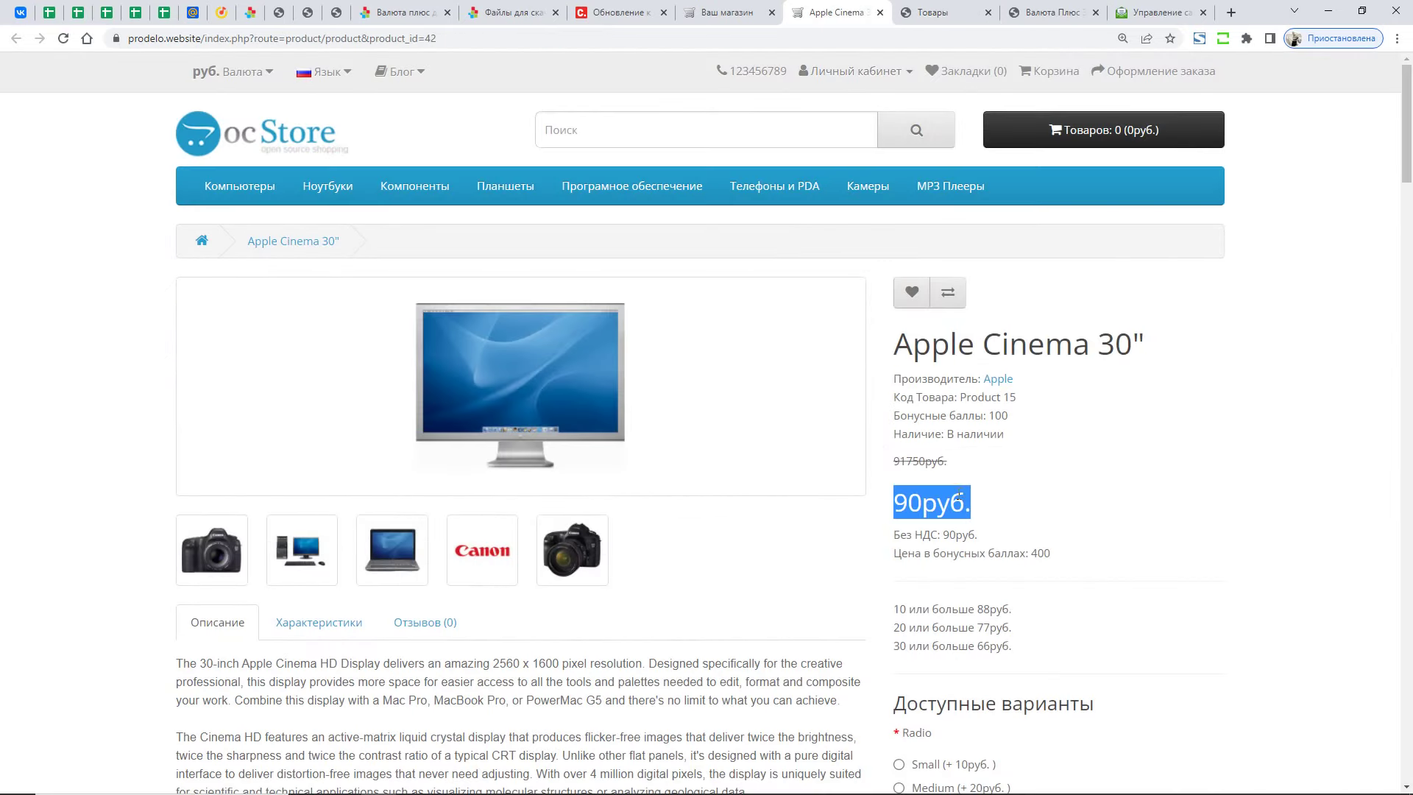
left_click_drag(948, 461, 892, 461)
left_click_drag(973, 502, 893, 502)
- Set the base price of the Default customer group's special offer to 1000 and save Apple Cinema 30"
left_click(938, 12)
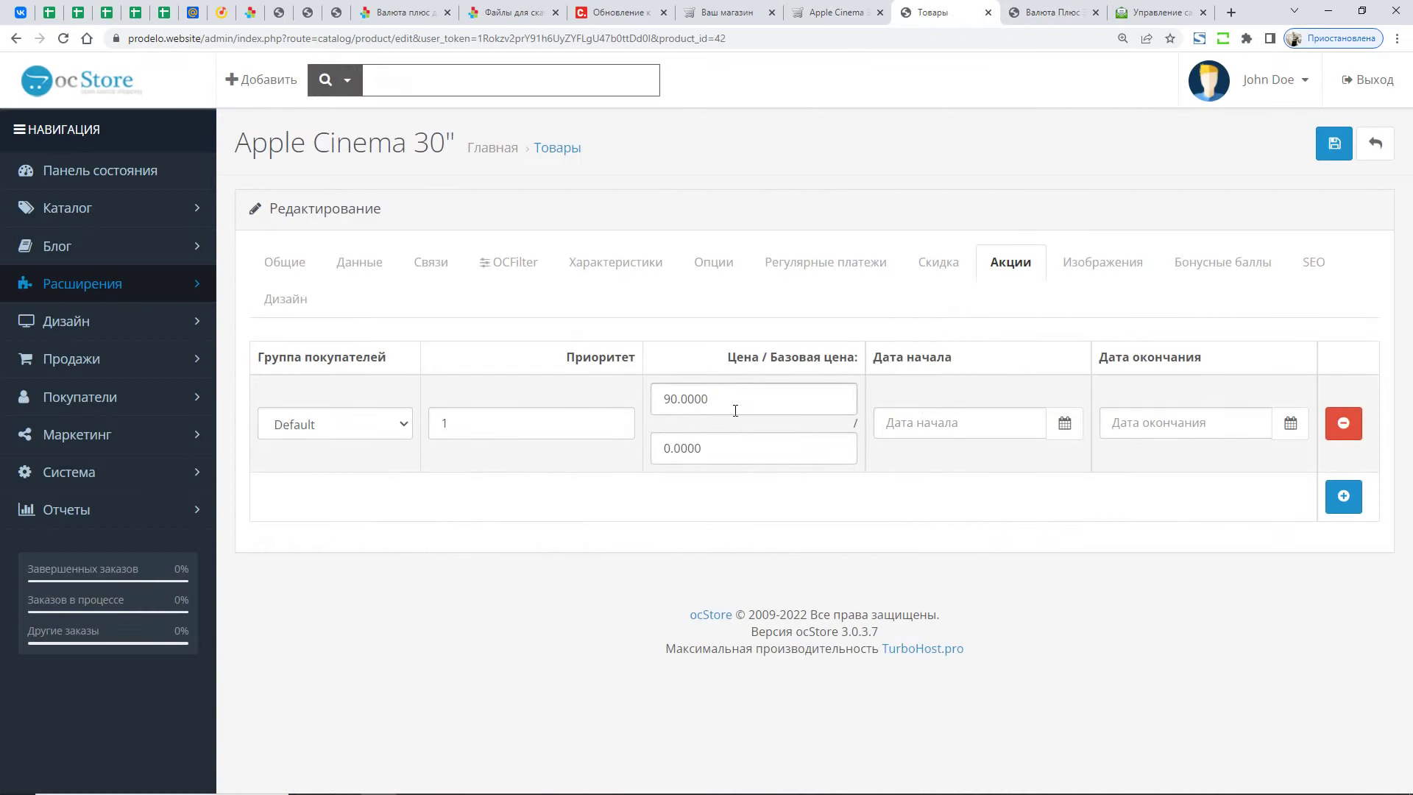
left_click(751, 445)
key("shift+Tab")
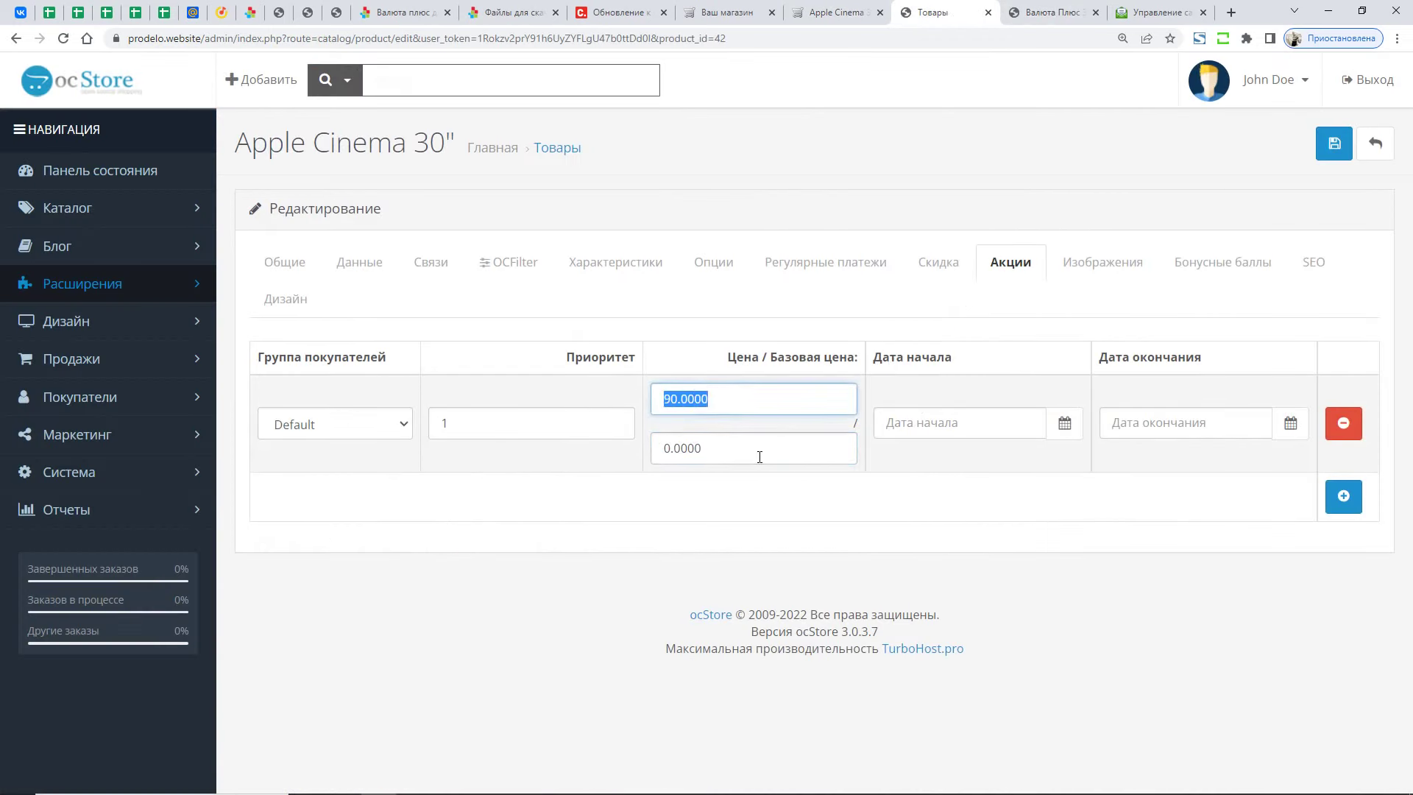
key("Tab")
type("1000")
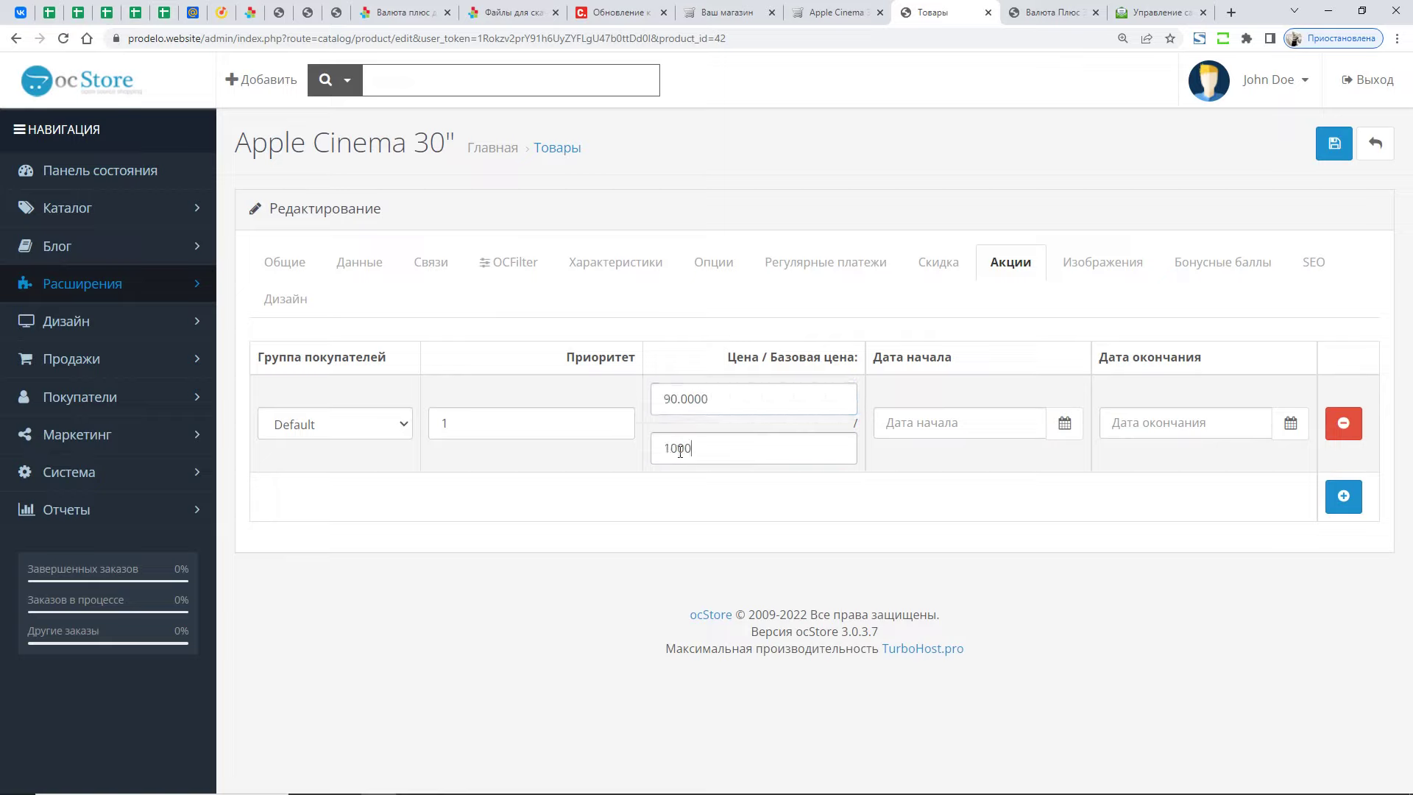
type("0")
key("BackSpace")
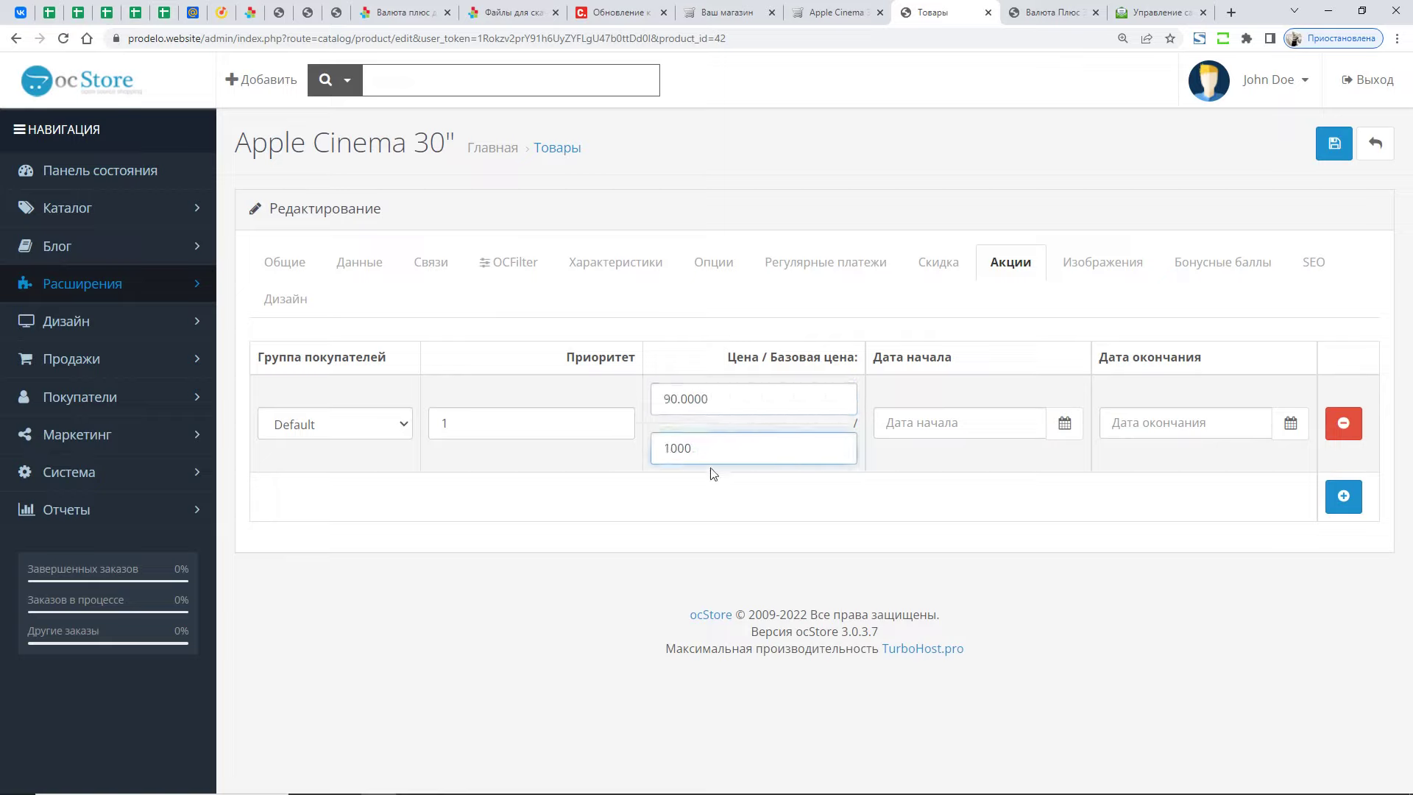
left_click(1333, 143)
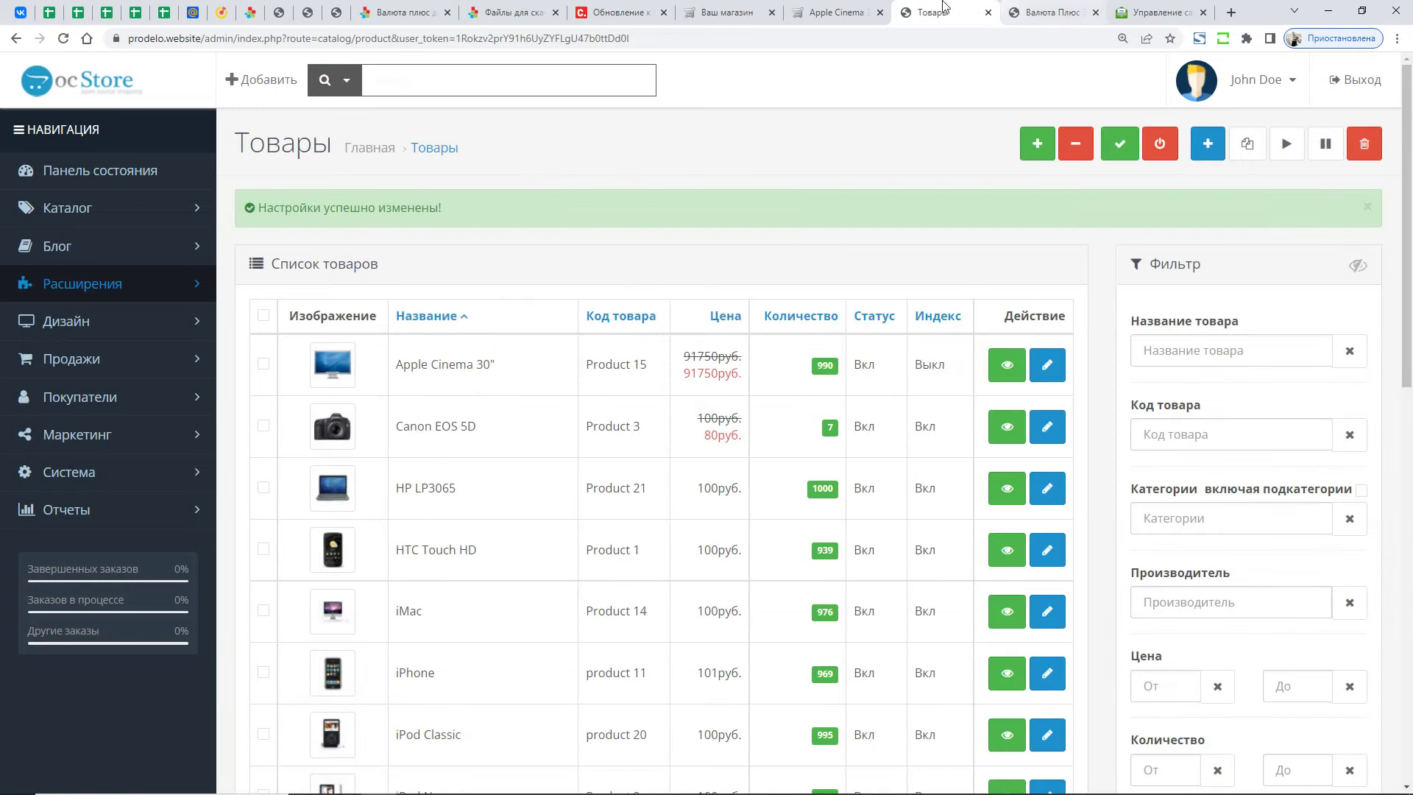
- Reload the Apple Cinema 30" storefront page and check its updated special price
left_click(837, 12)
key("F5")
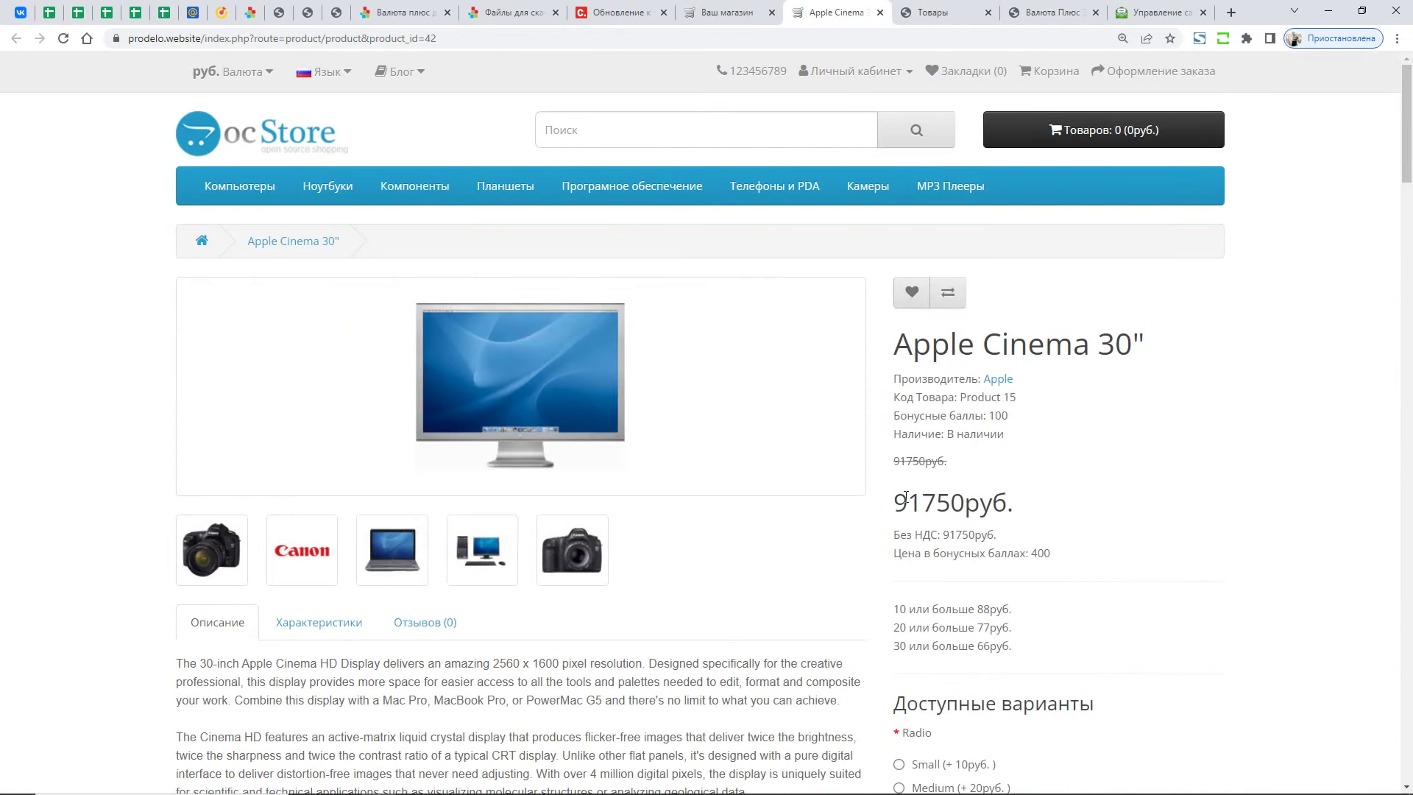
left_click_drag(895, 501, 1030, 506)
left_click(928, 507)
left_click_drag(897, 502, 1019, 515)
left_click(1012, 510)
- Look through the Валюта плюс sales page on prodelo.biz down to the available options and author's services
left_click(929, 12)
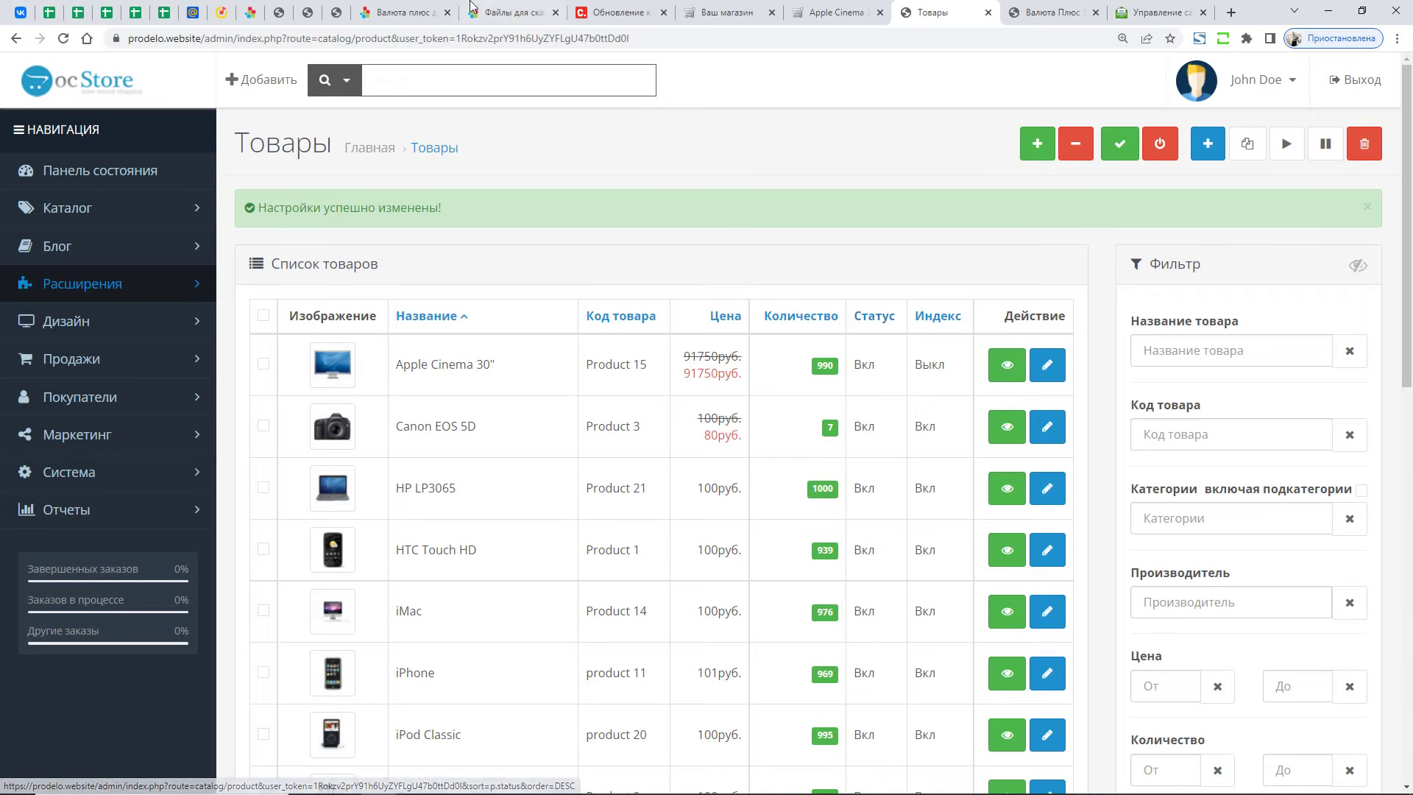
left_click(401, 8)
left_click_drag(1405, 171, 1400, 219)
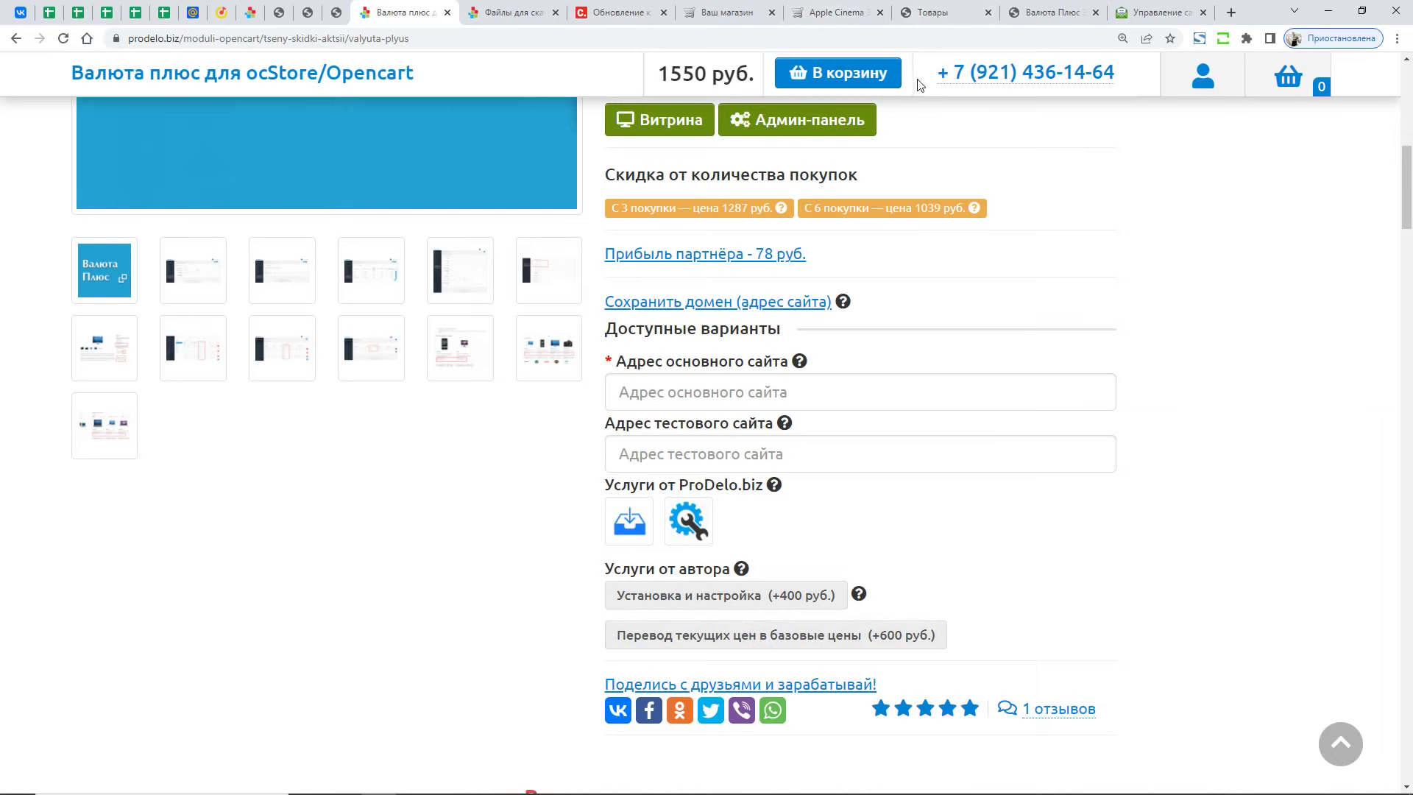
left_click(911, 12)
left_click(1034, 9)
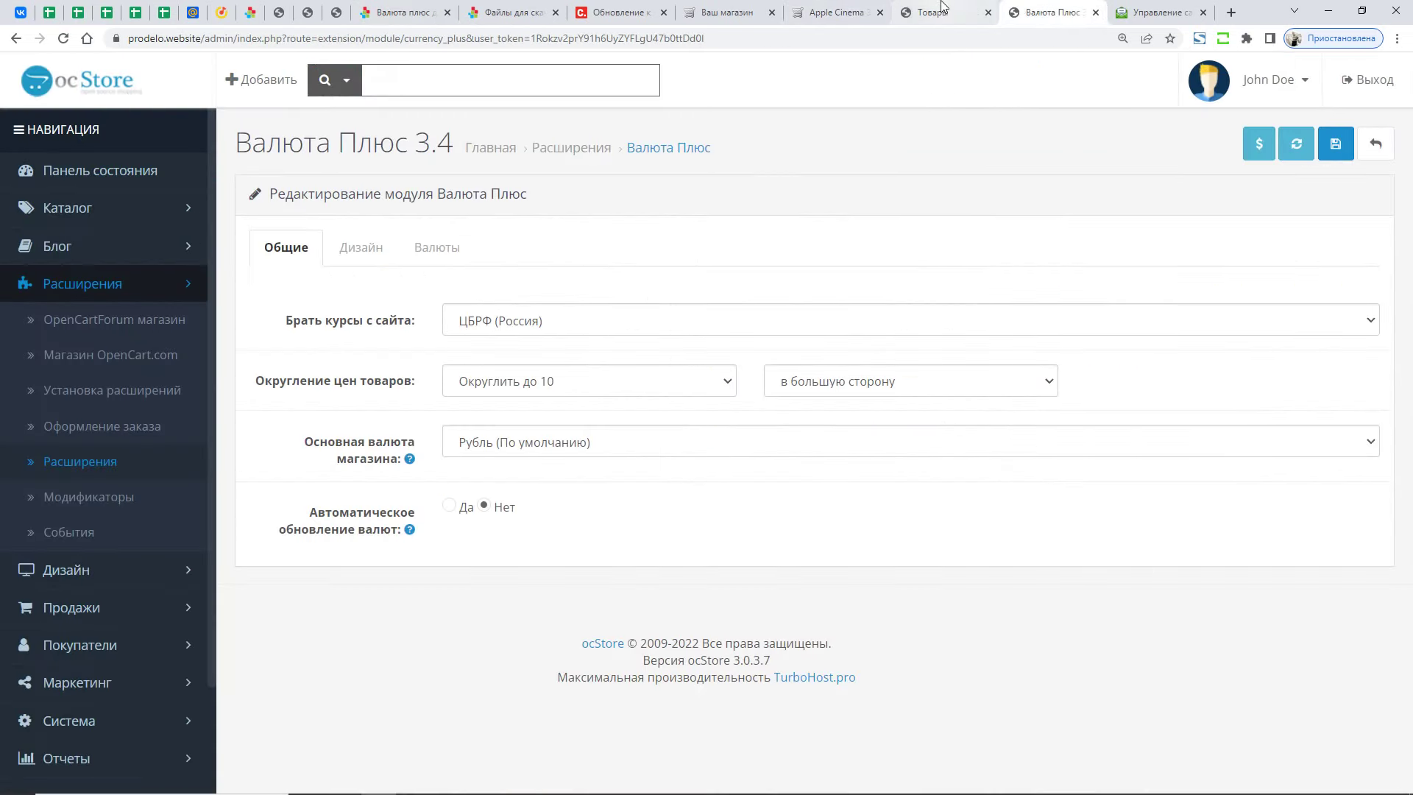
left_click(945, 11)
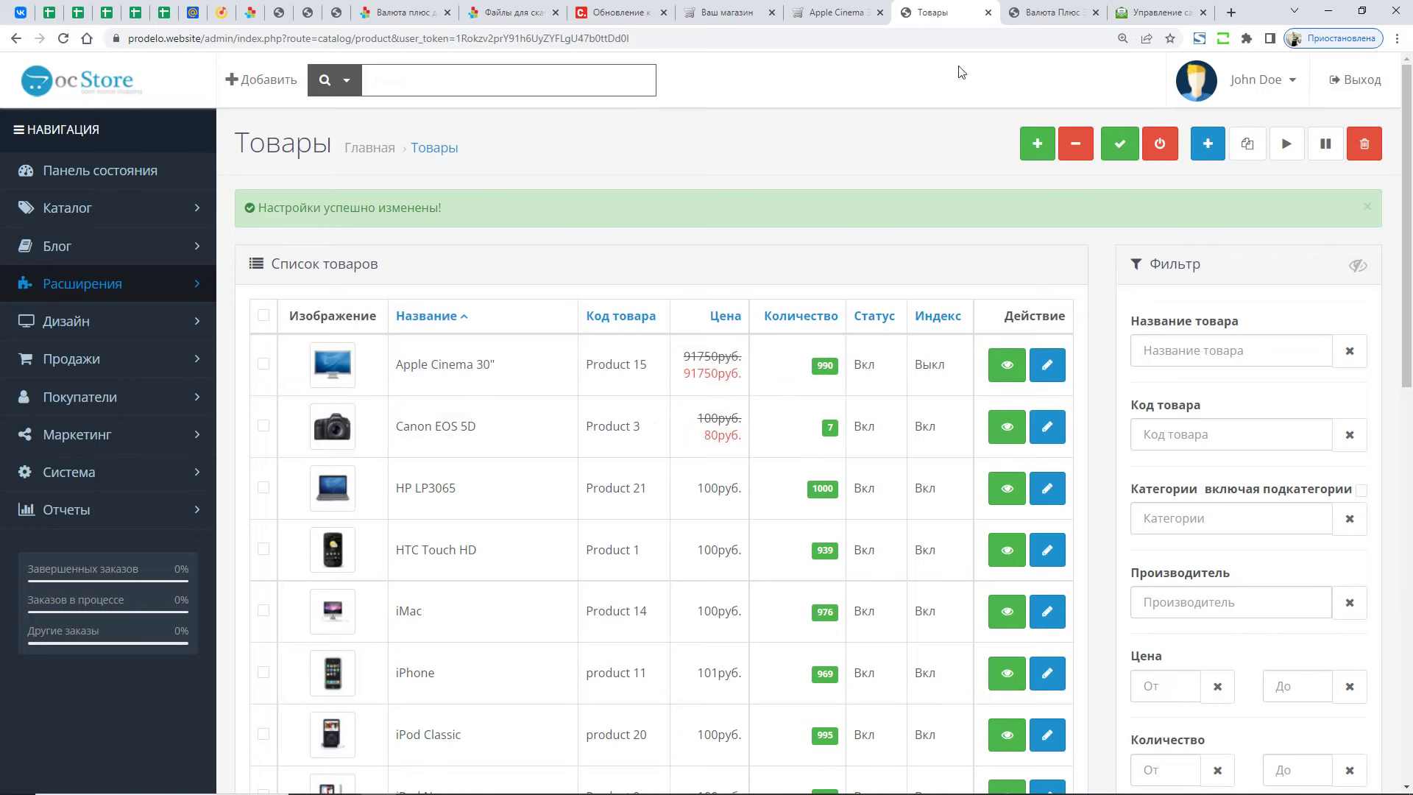
left_click(839, 13)
left_click(959, 6)
- Switch to Batch Editor 0.4.8 and examine its batch editing page and the Цена and Валюта columns of the product list
left_click(337, 12)
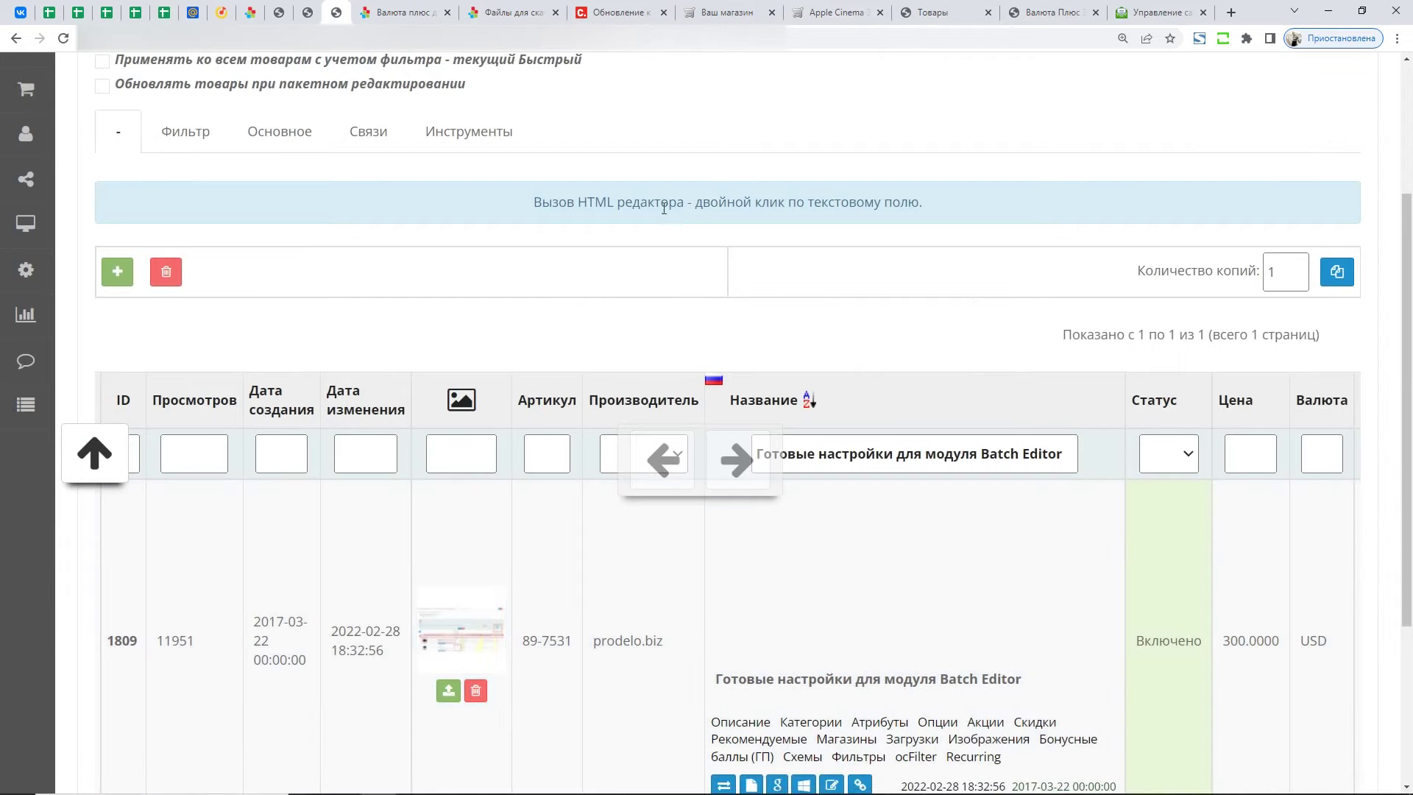
scroll(1362, 265, "up", 1)
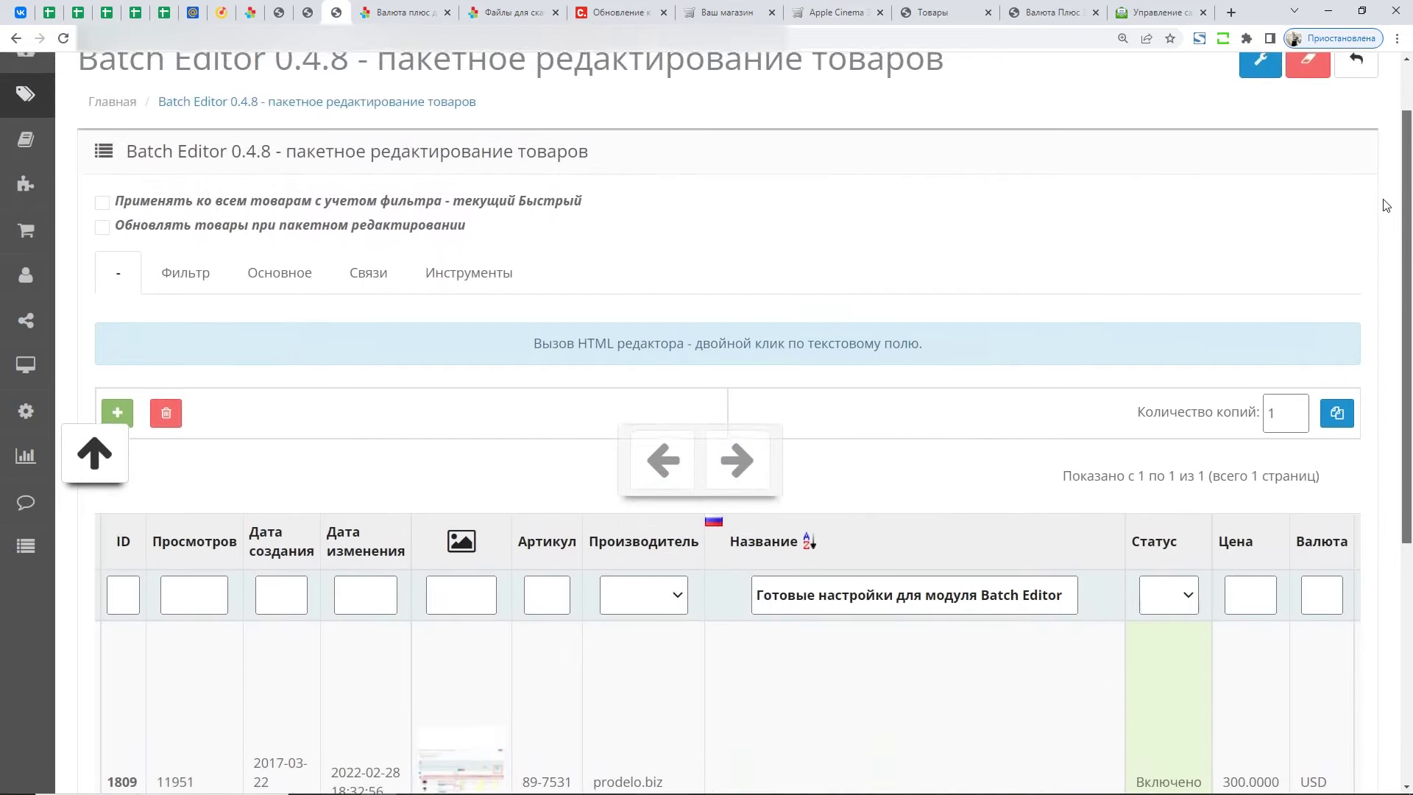
scroll(1380, 253, "down", 1)
scroll(1381, 273, "up", 2)
scroll(1382, 294, "down", 2)
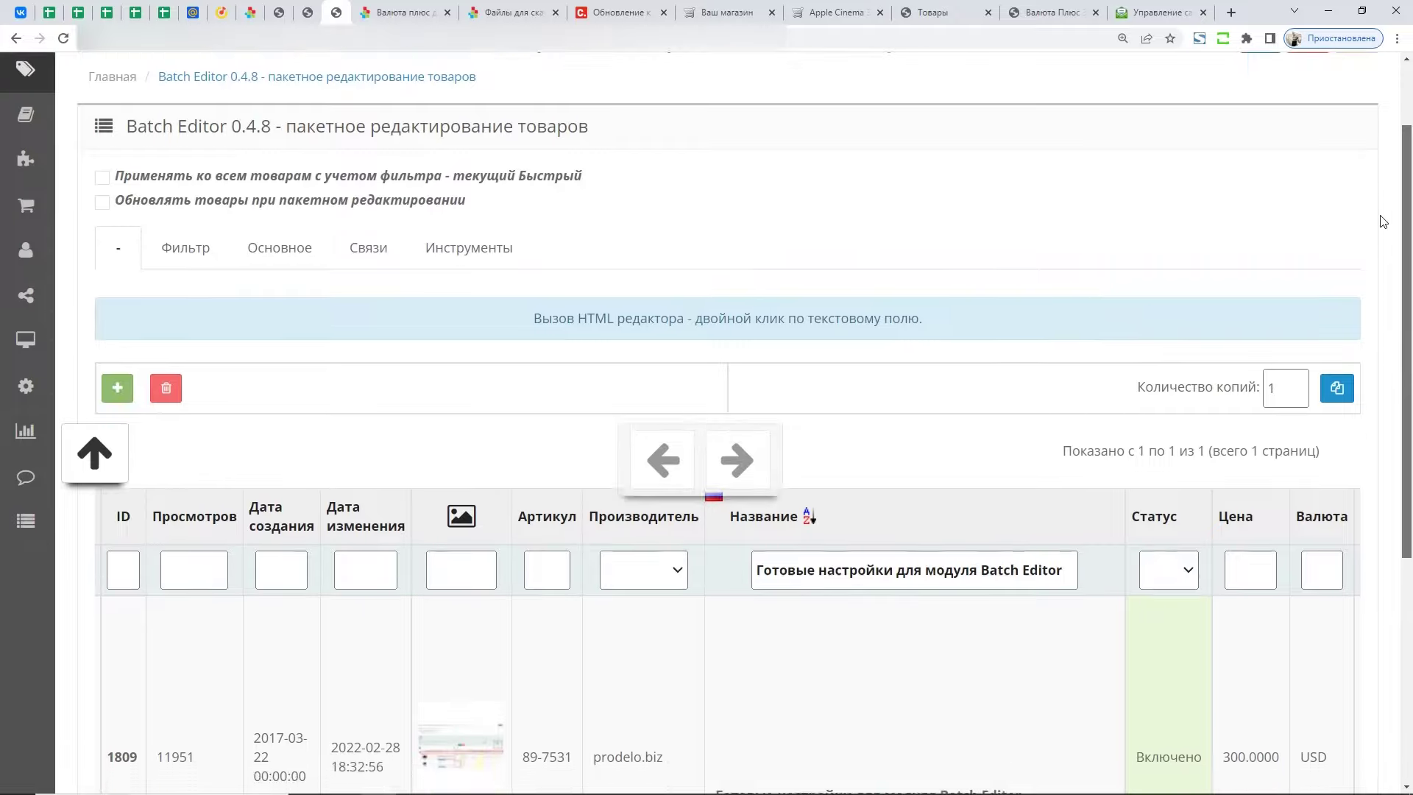
scroll(1384, 309, "down", 2)
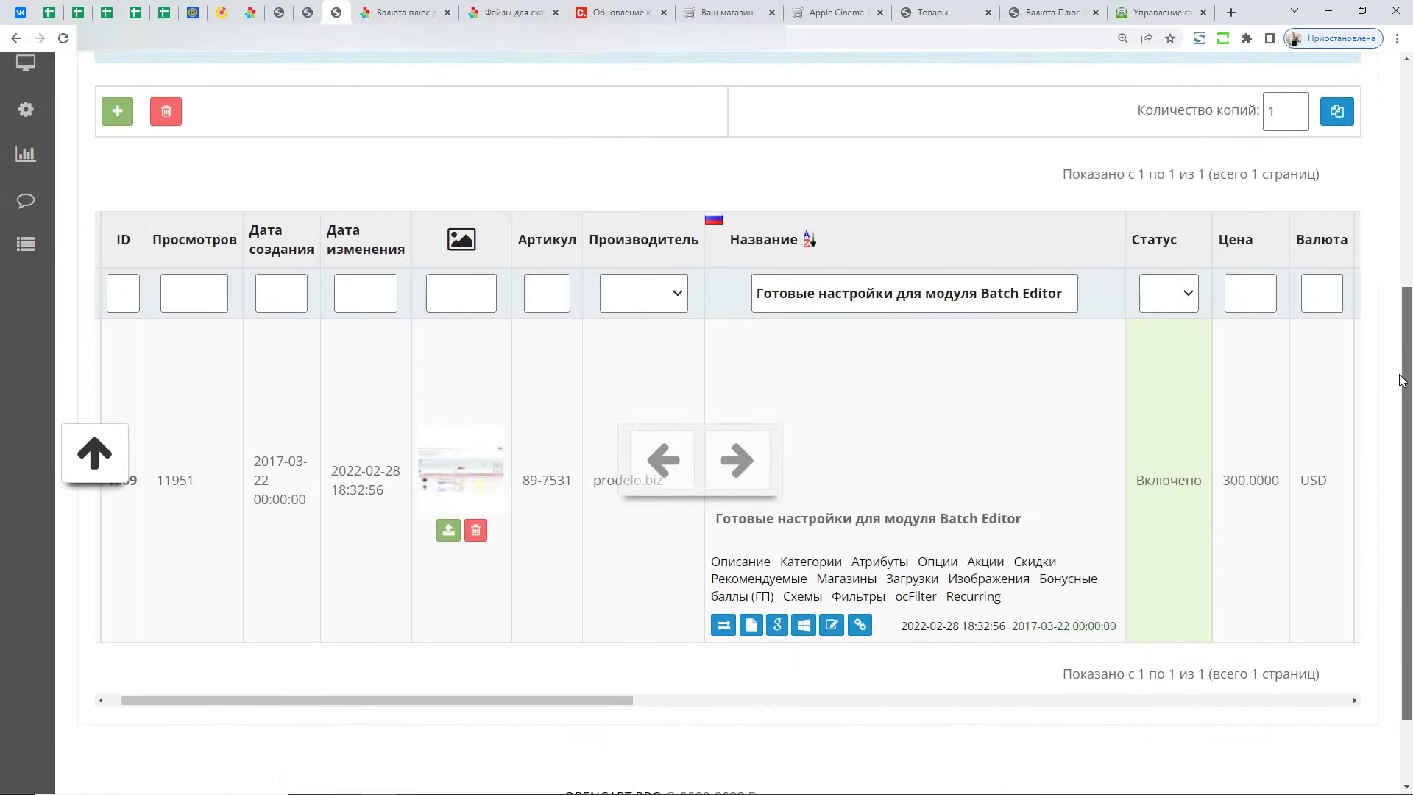
left_click_drag(1401, 376, 1401, 374)
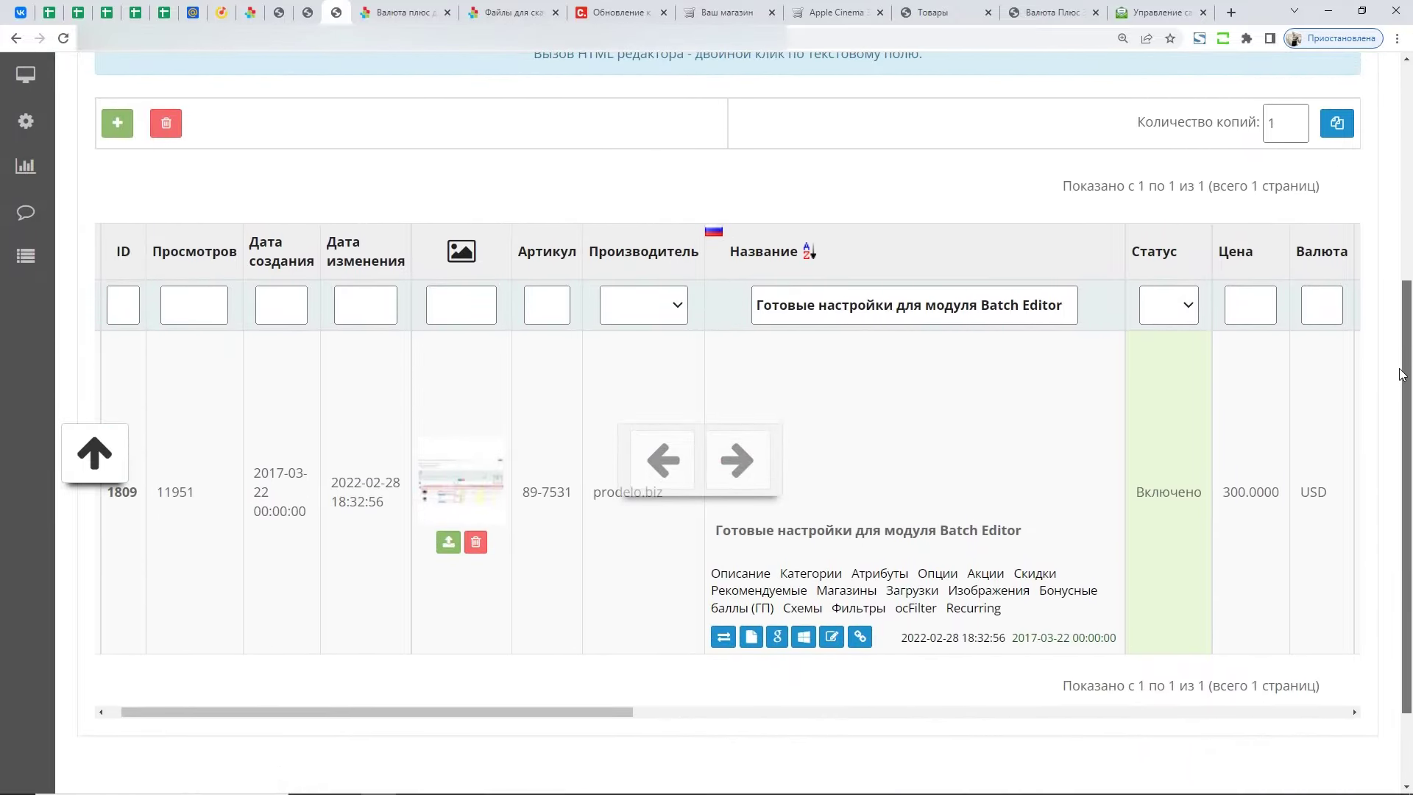
scroll(1369, 412, "up", 1)
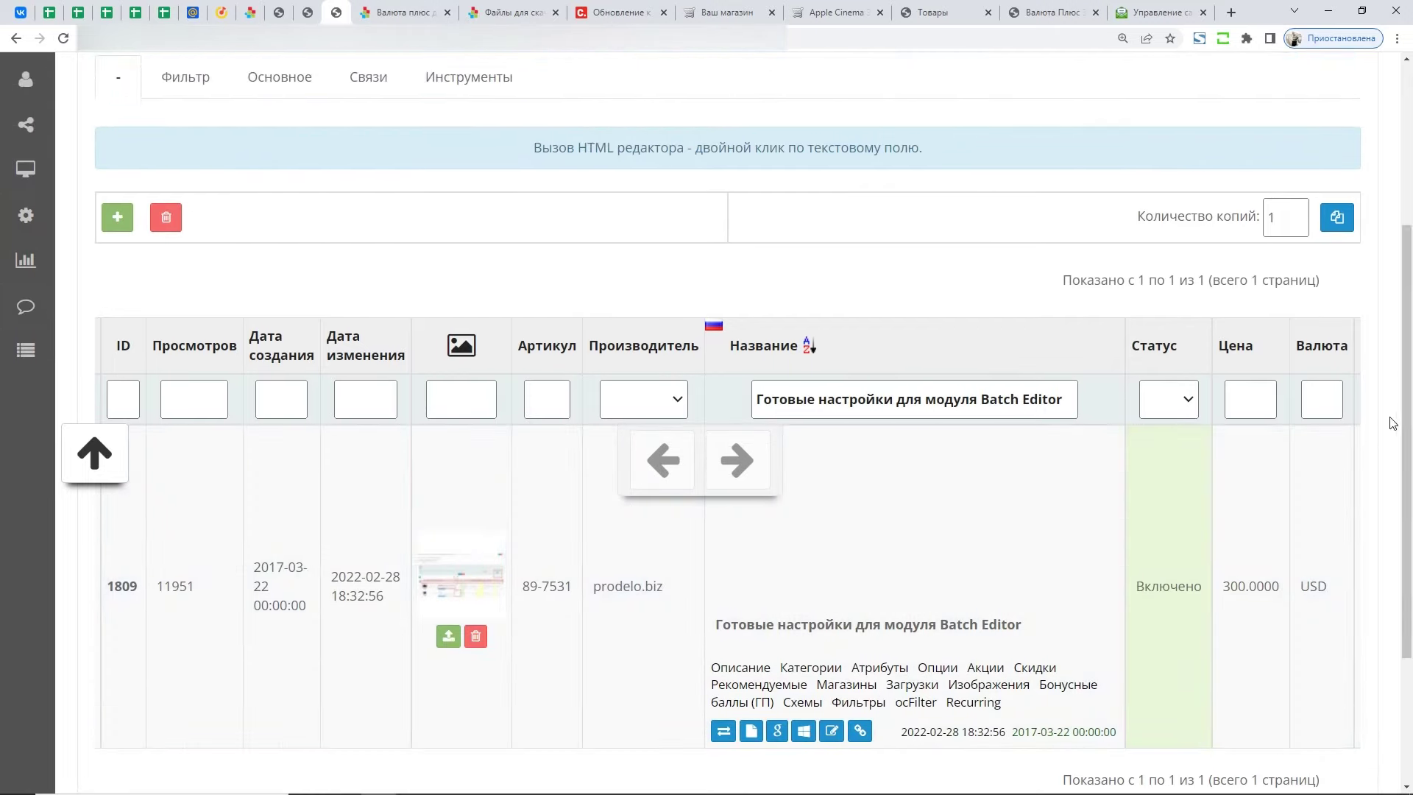
scroll(1392, 309, "up", 3)
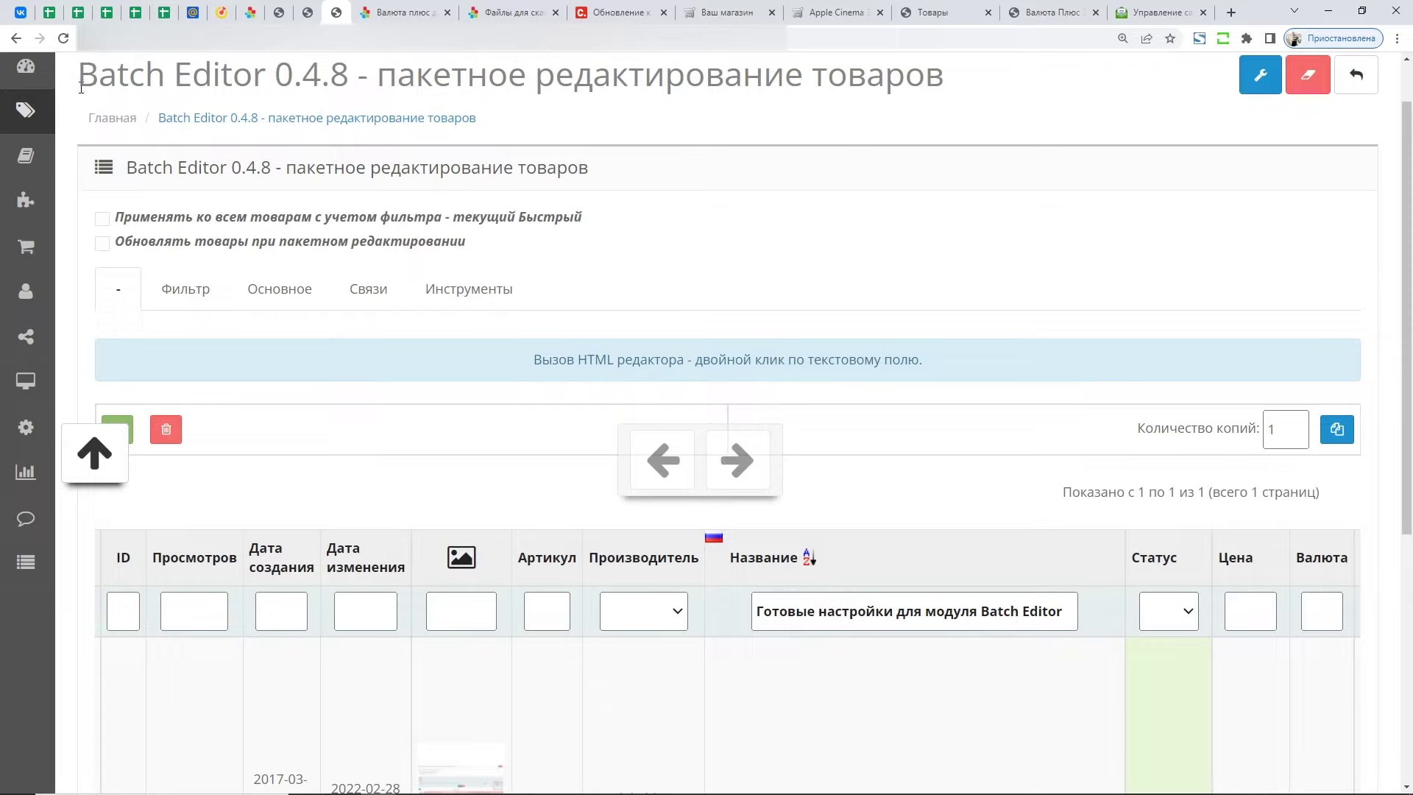
scroll(1034, 267, "up", 1)
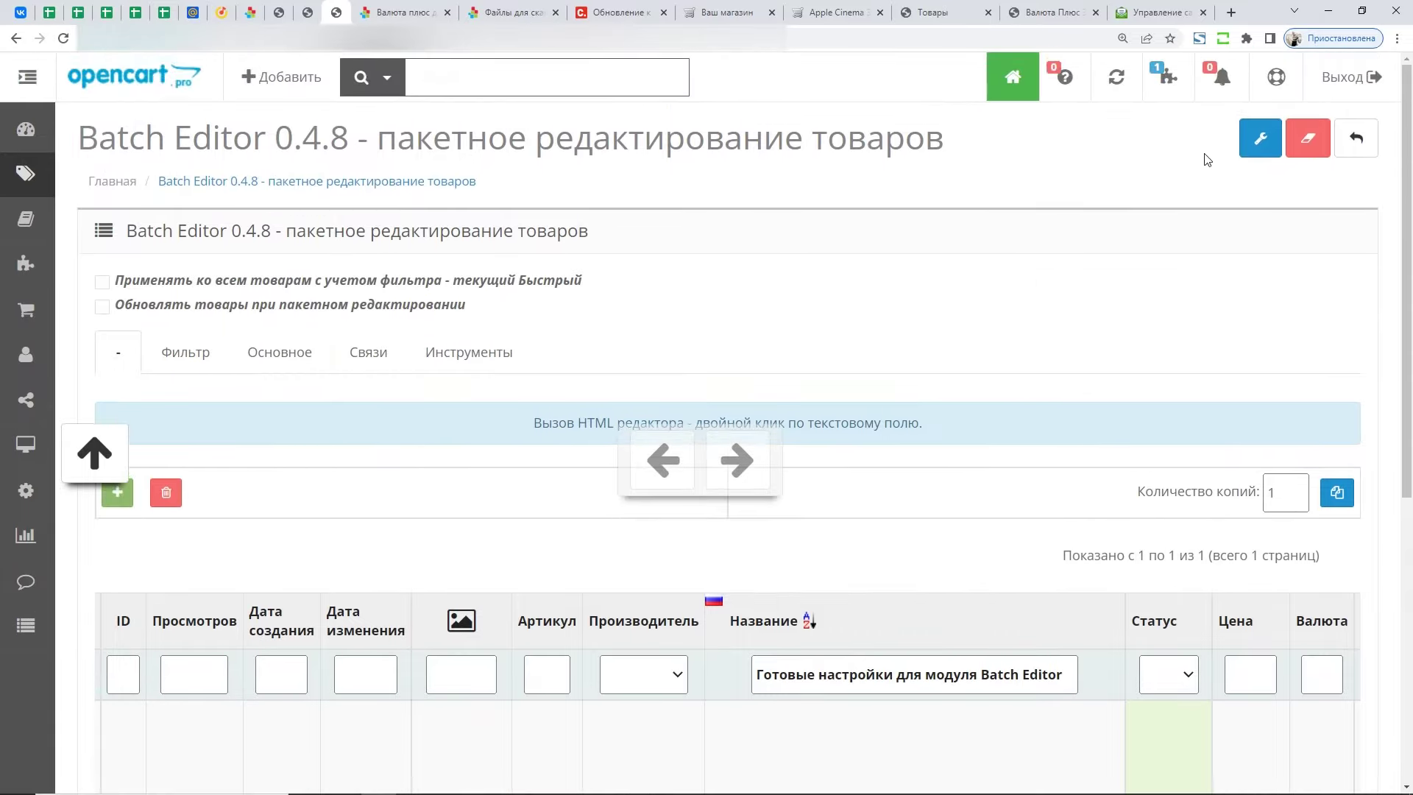
- Open the Batch Editor settings and examine the base_currency_code and base_price rows with their display names Валюта and Базовая цена
left_click(1260, 138)
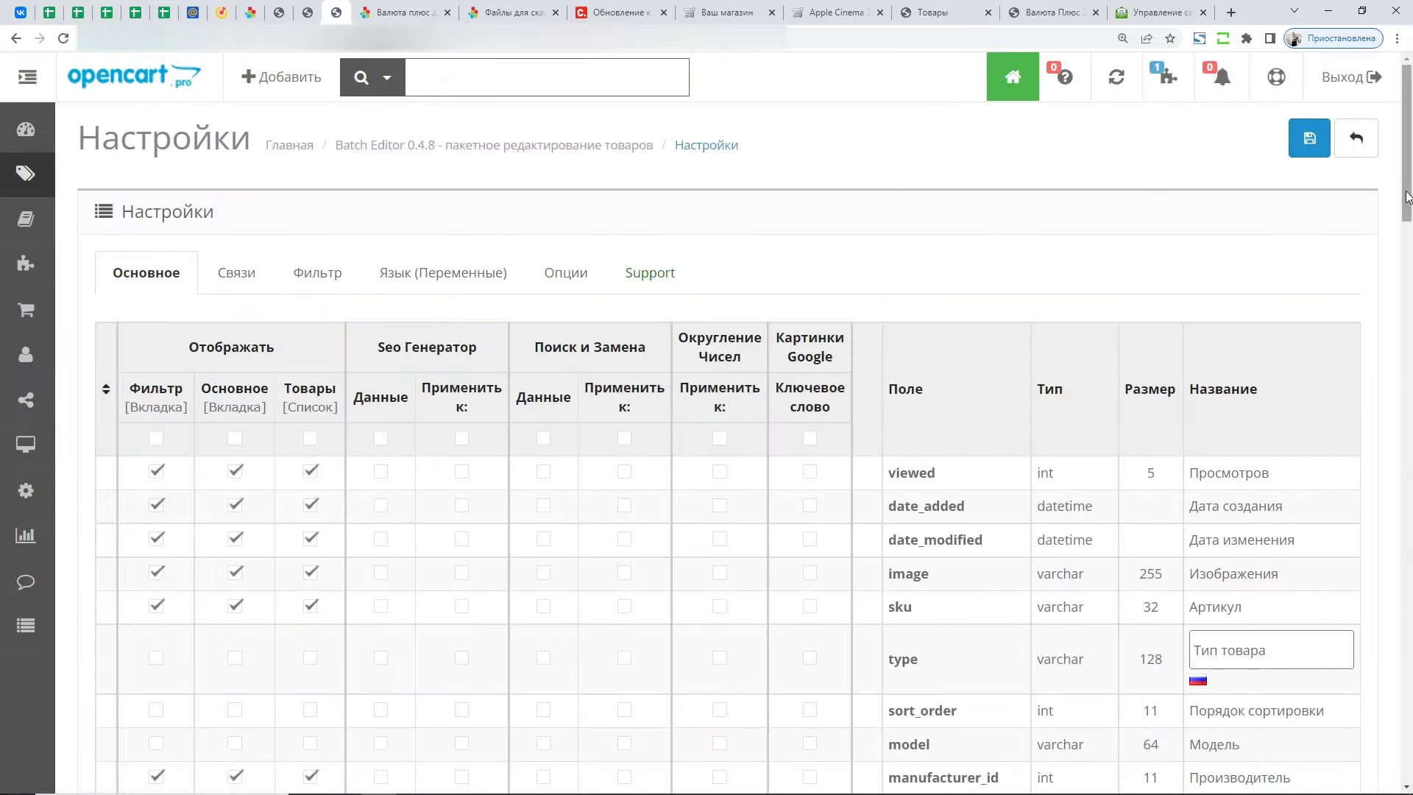
scroll(1386, 486, "down", 15)
scroll(1383, 506, "up", 14)
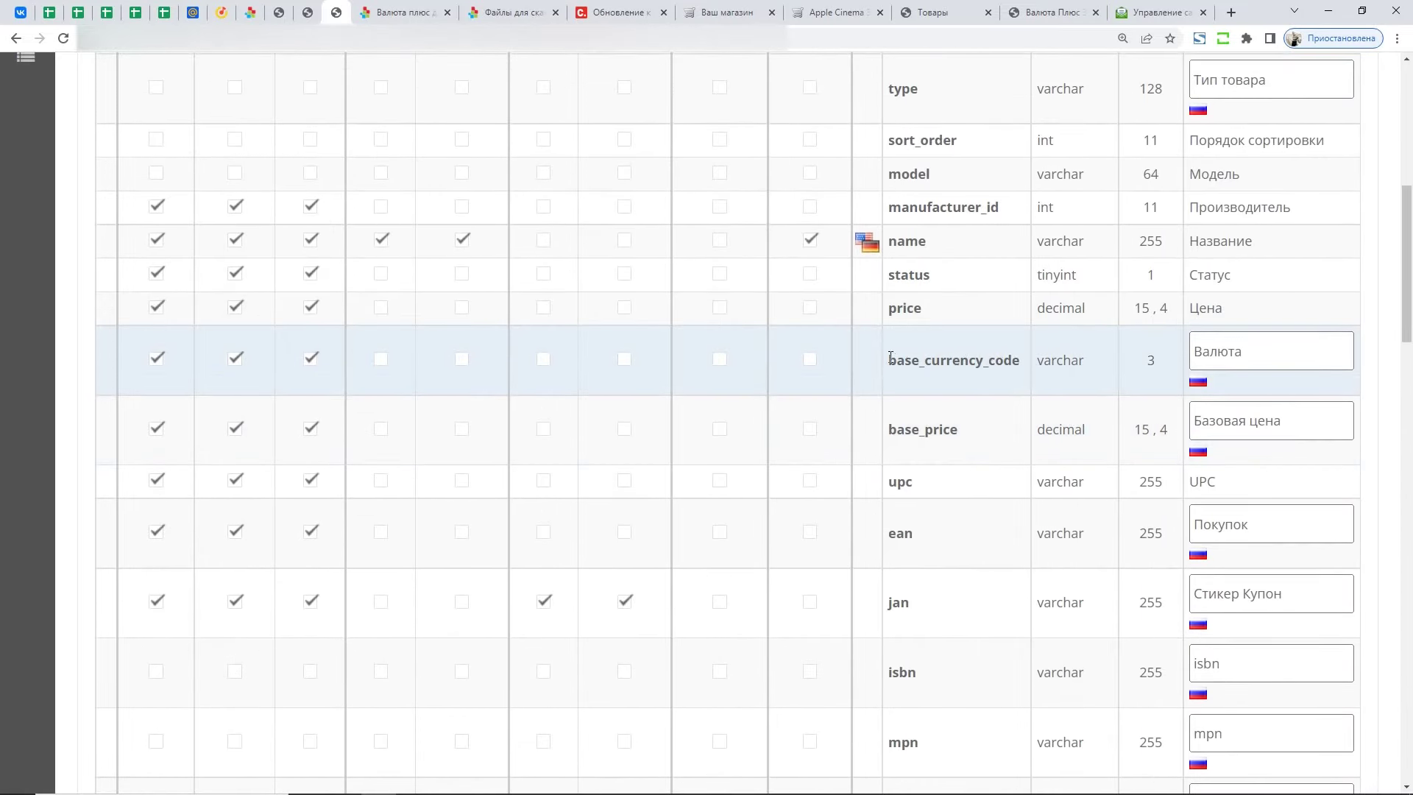
left_click_drag(891, 357, 1053, 363)
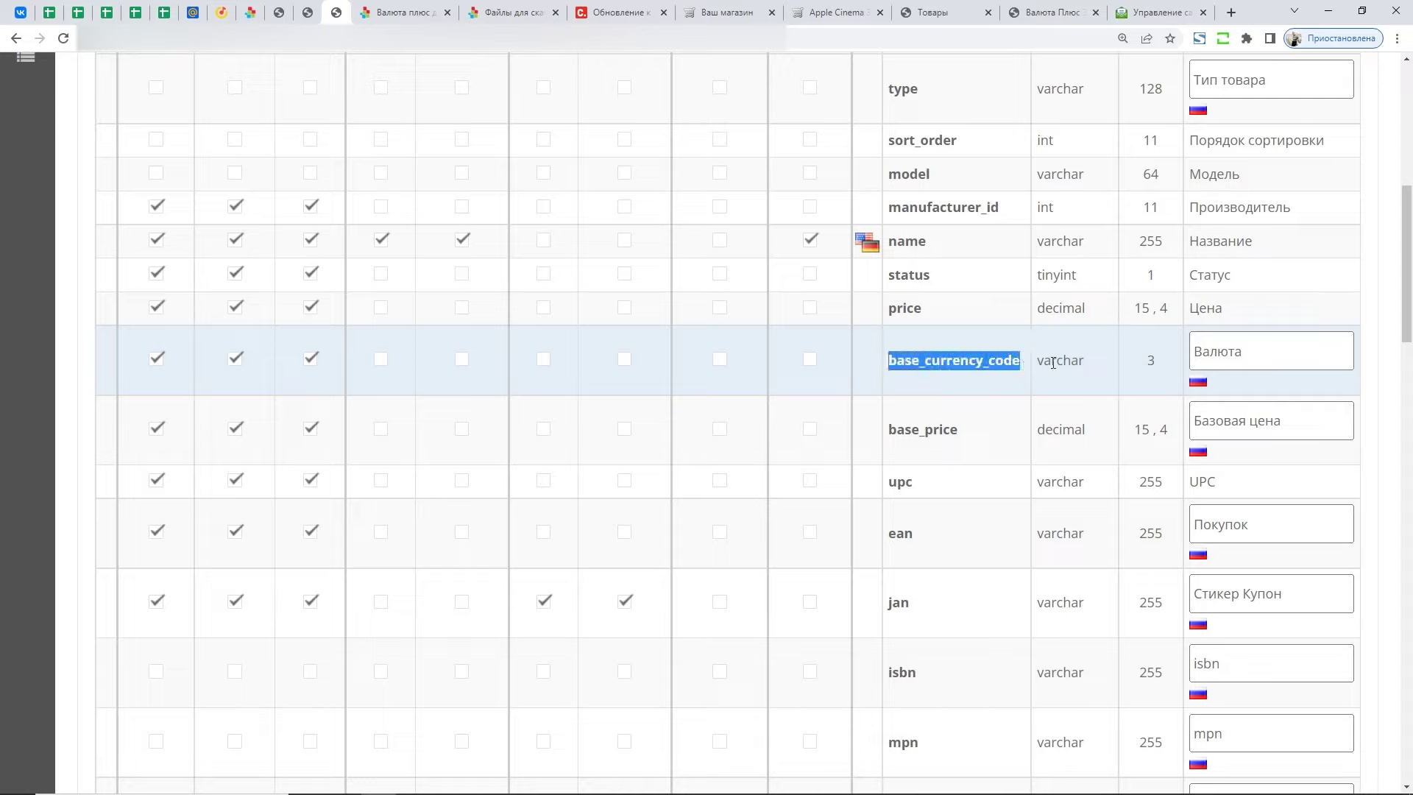
left_click_drag(1272, 352, 1193, 353)
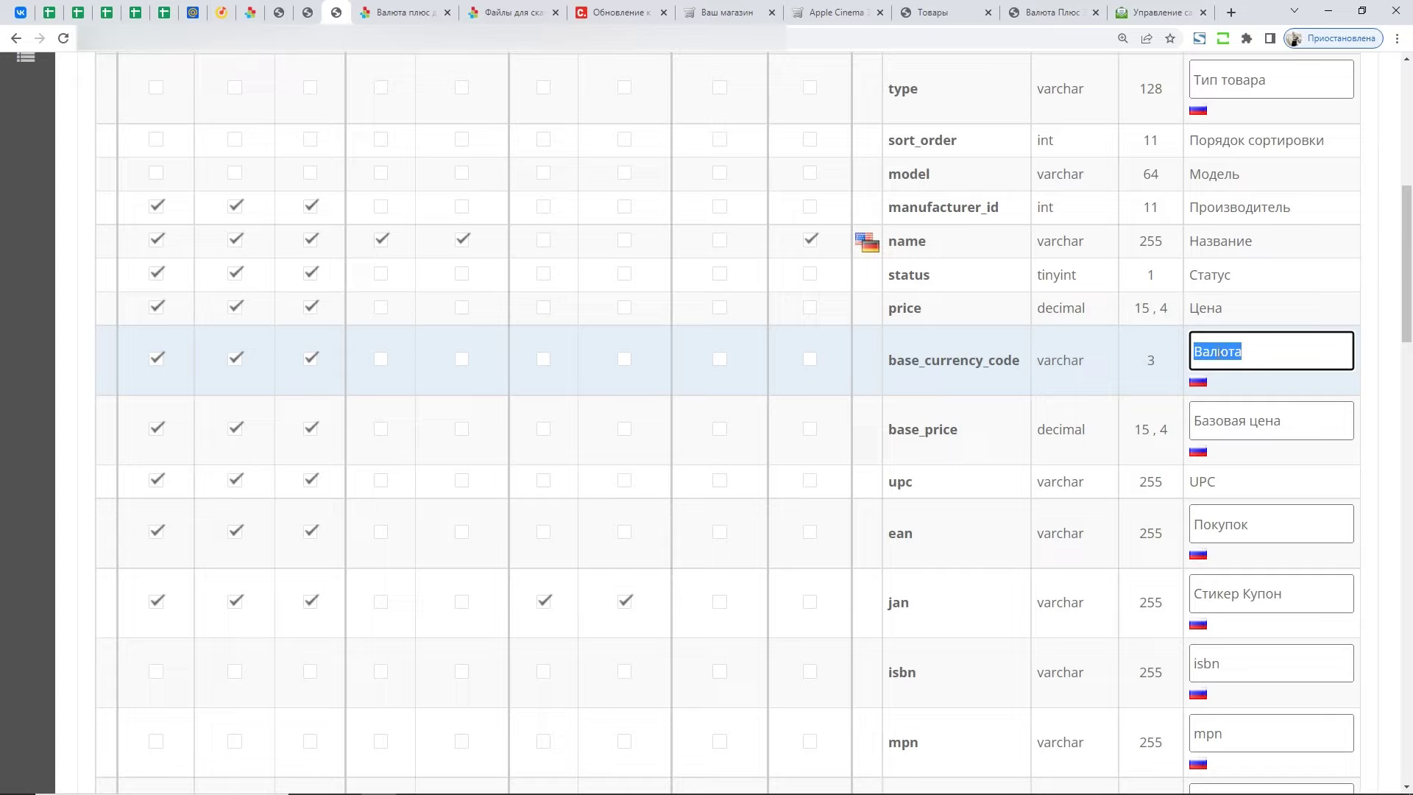
left_click(1262, 354)
left_click_drag(1262, 353, 1210, 352)
left_click(1263, 349)
left_click_drag(1029, 365, 888, 360)
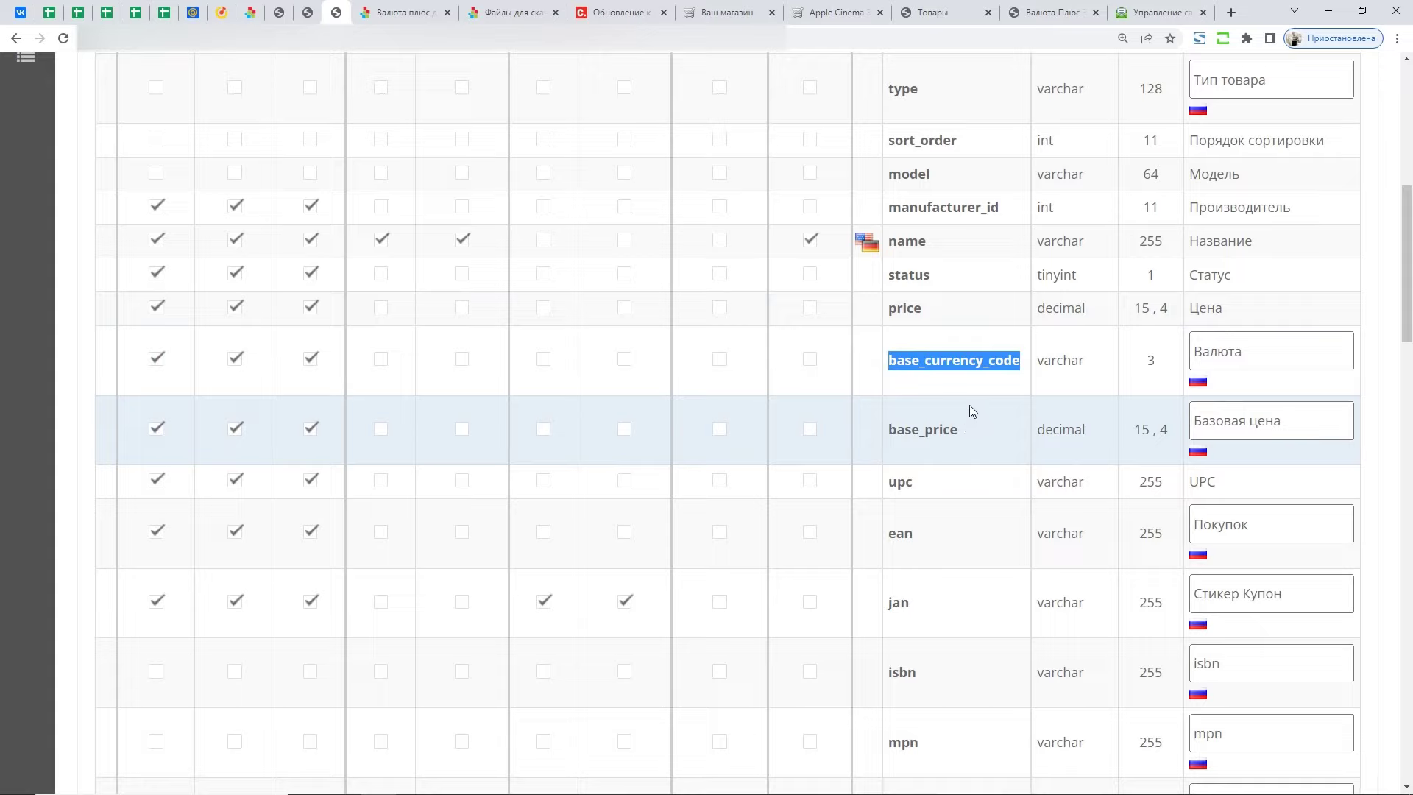
left_click_drag(972, 412, 903, 434)
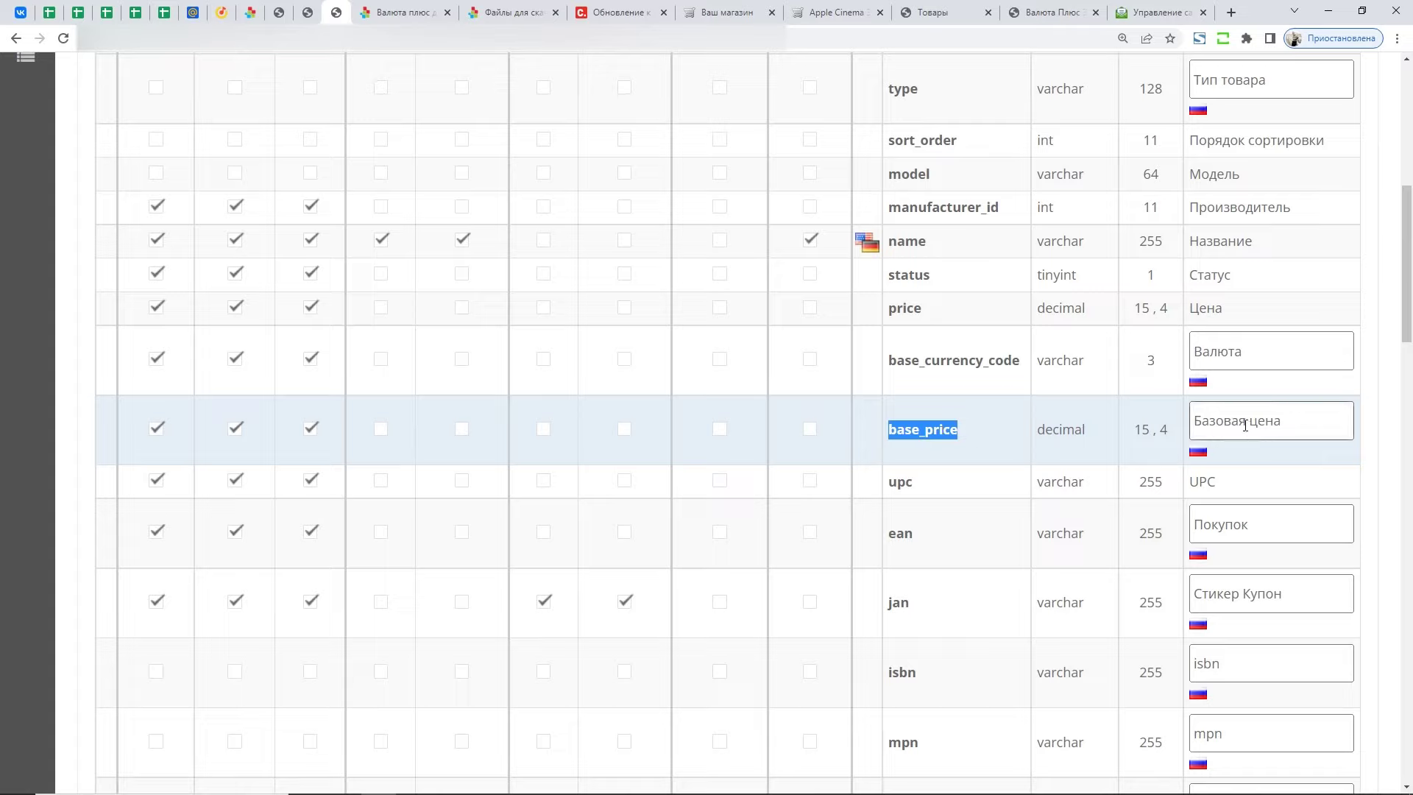
left_click(944, 360)
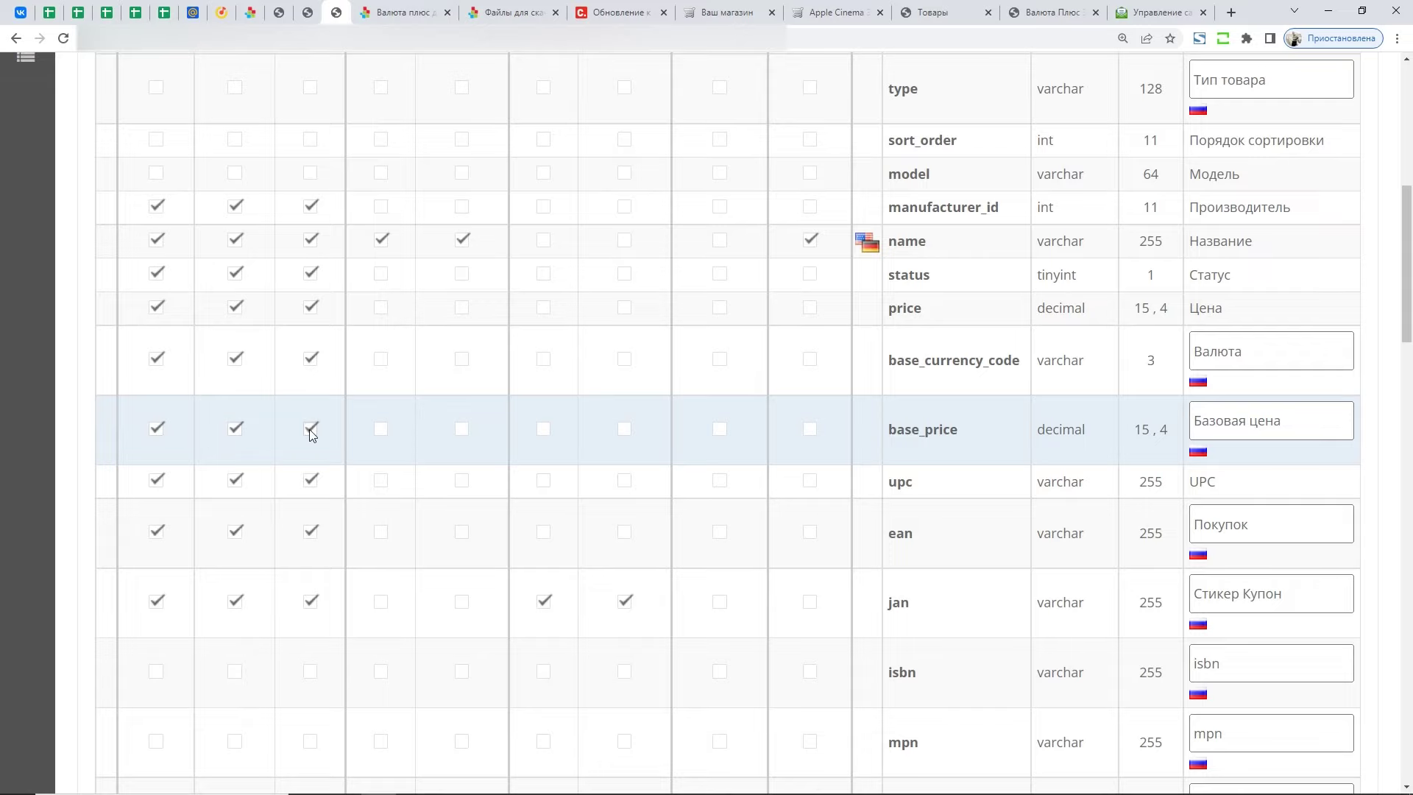
- Return from the Batch Editor settings to the product list page and open the Фильтр section to examine its criteria
left_click_drag(1405, 265, 1402, 147)
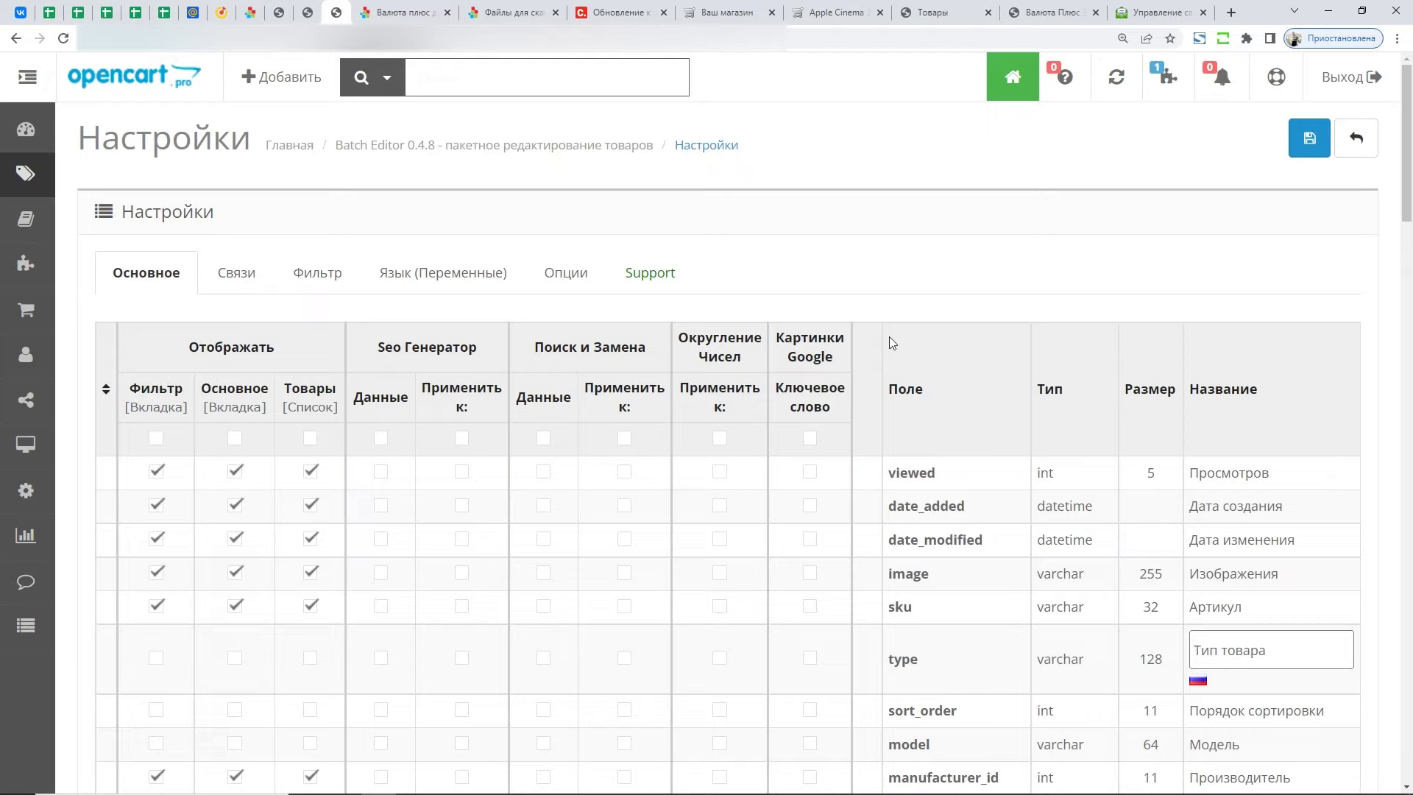
left_click(427, 146)
scroll(824, 338, "down", 2)
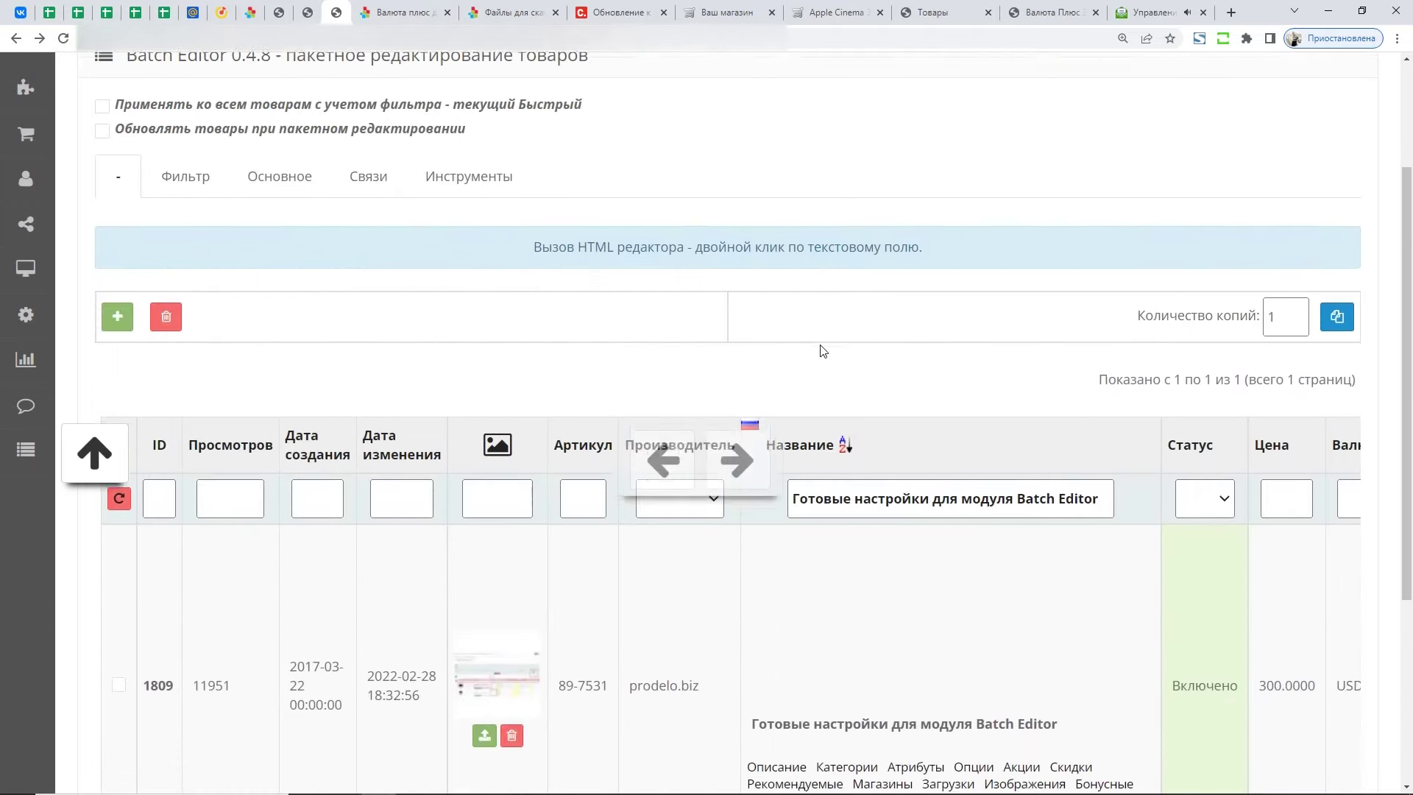
scroll(824, 346, "down", 2)
scroll(618, 272, "up", 2)
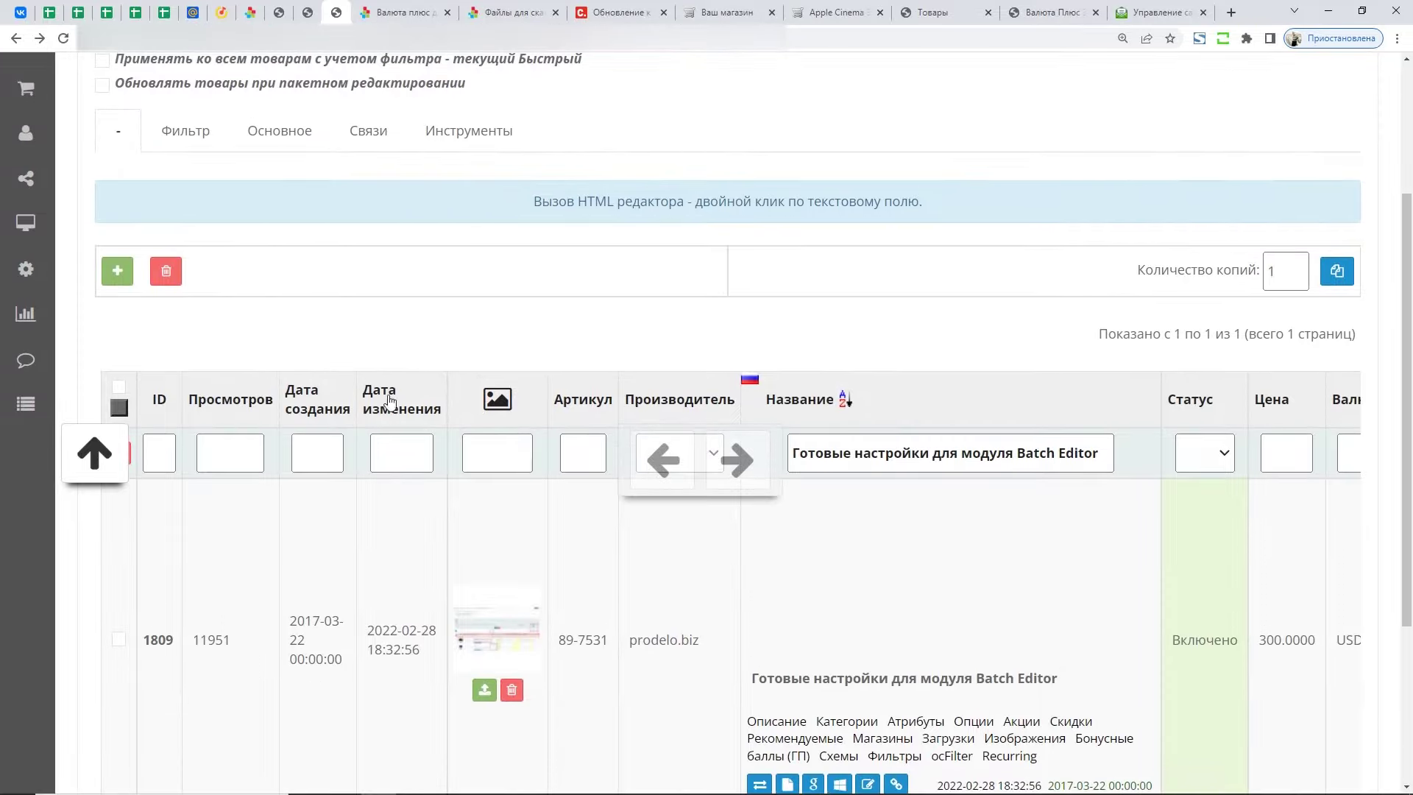
scroll(361, 346, "up", 1)
left_click(189, 234)
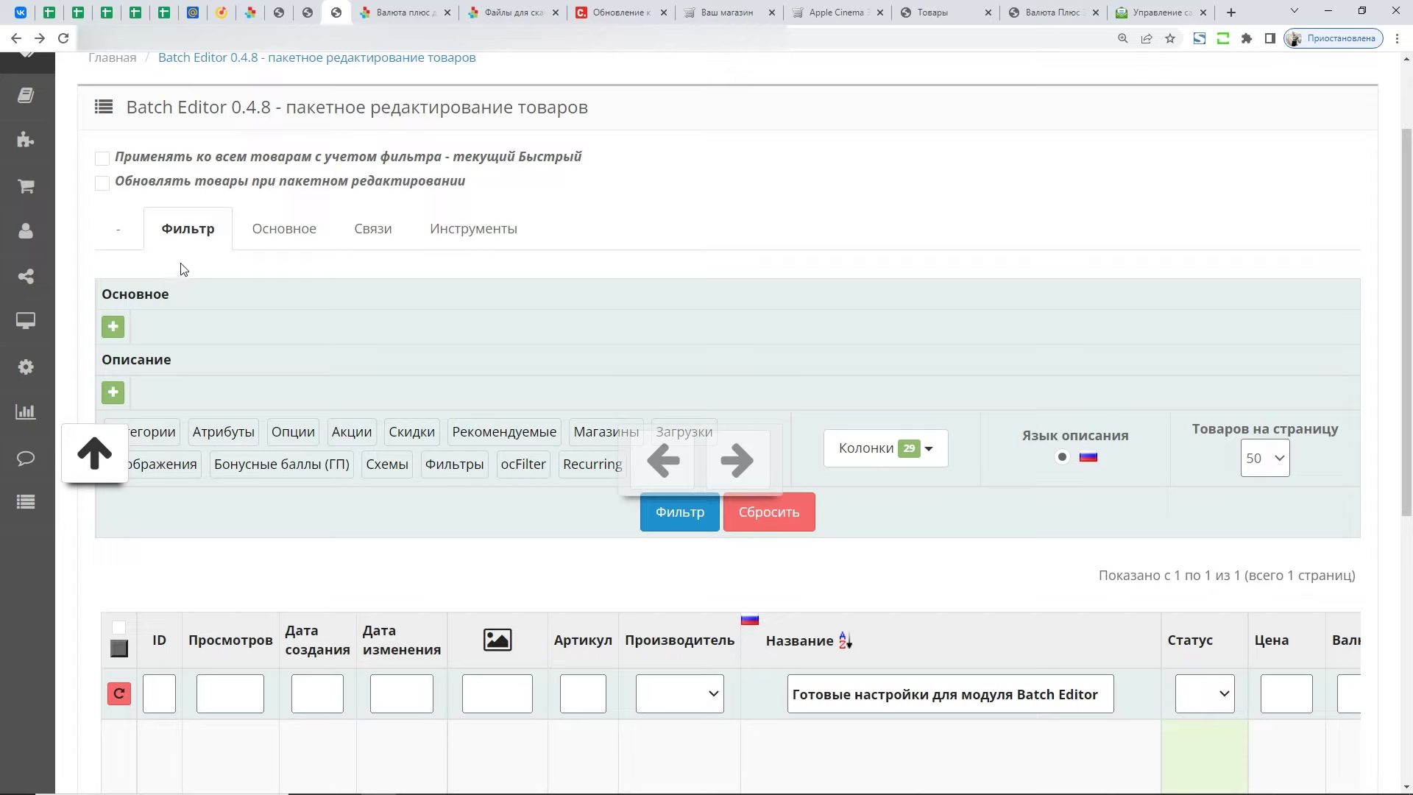
scroll(223, 300, "down", 1)
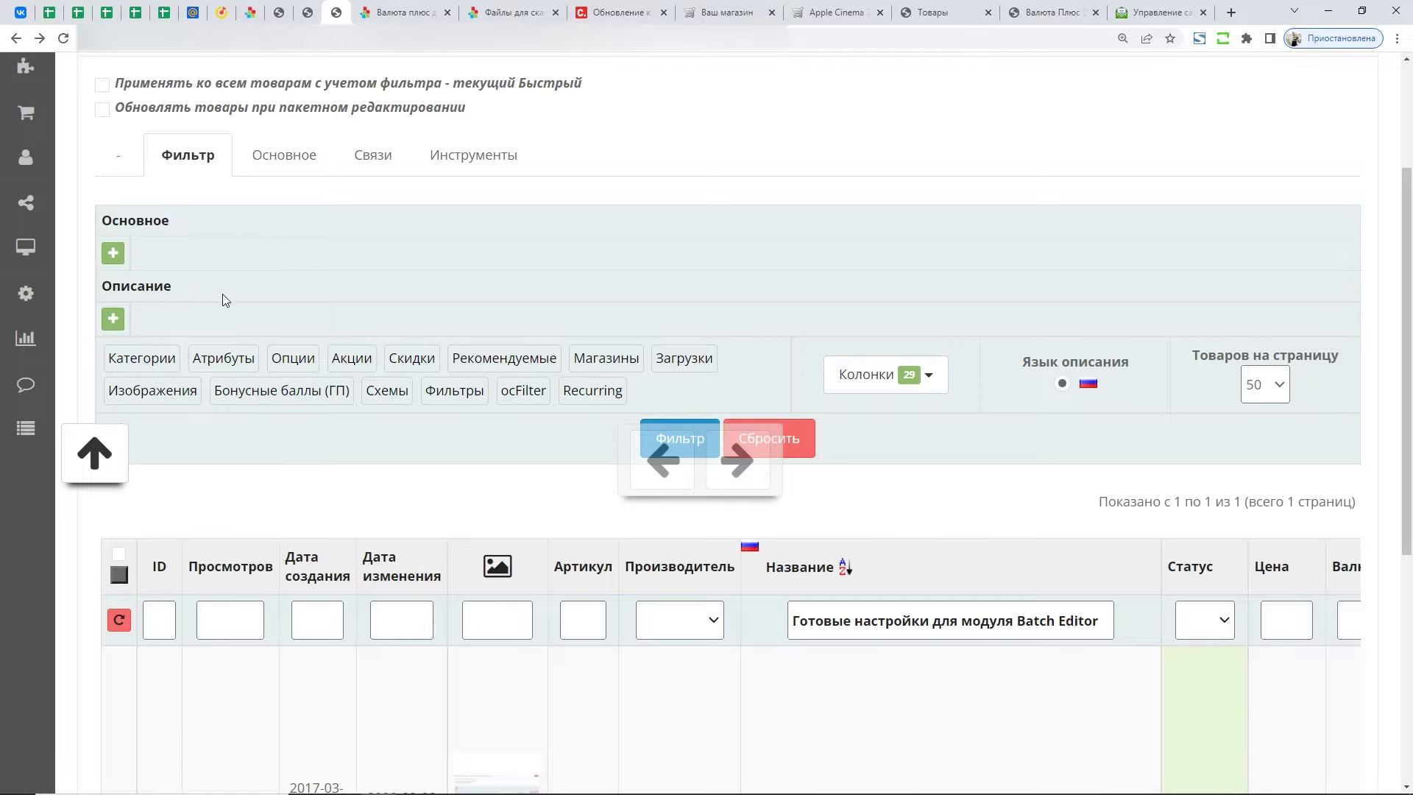
- Switch to the Модуль Batch Editor sales page, bring up its functionality overview video and close it again
key("ctrl+Tab")
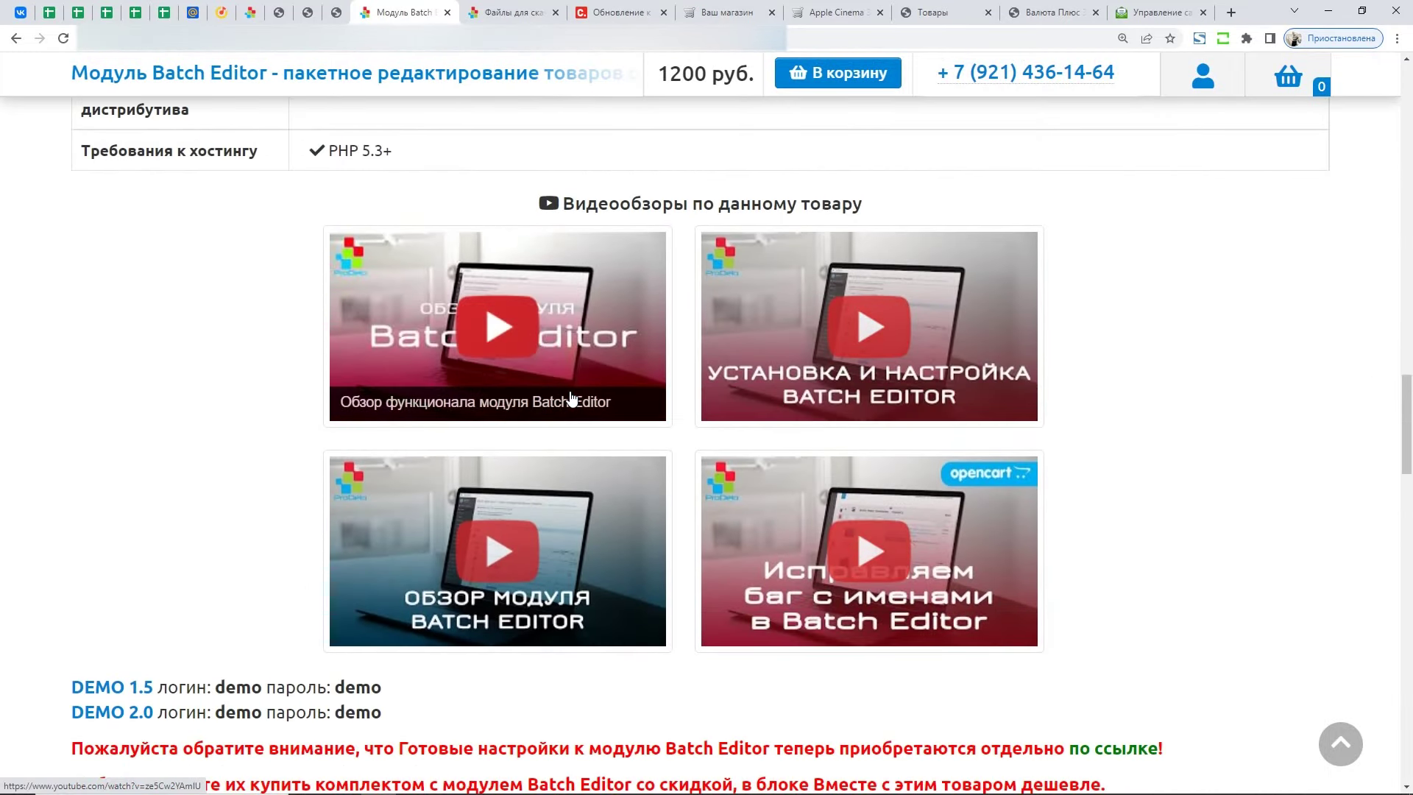
left_click(506, 351)
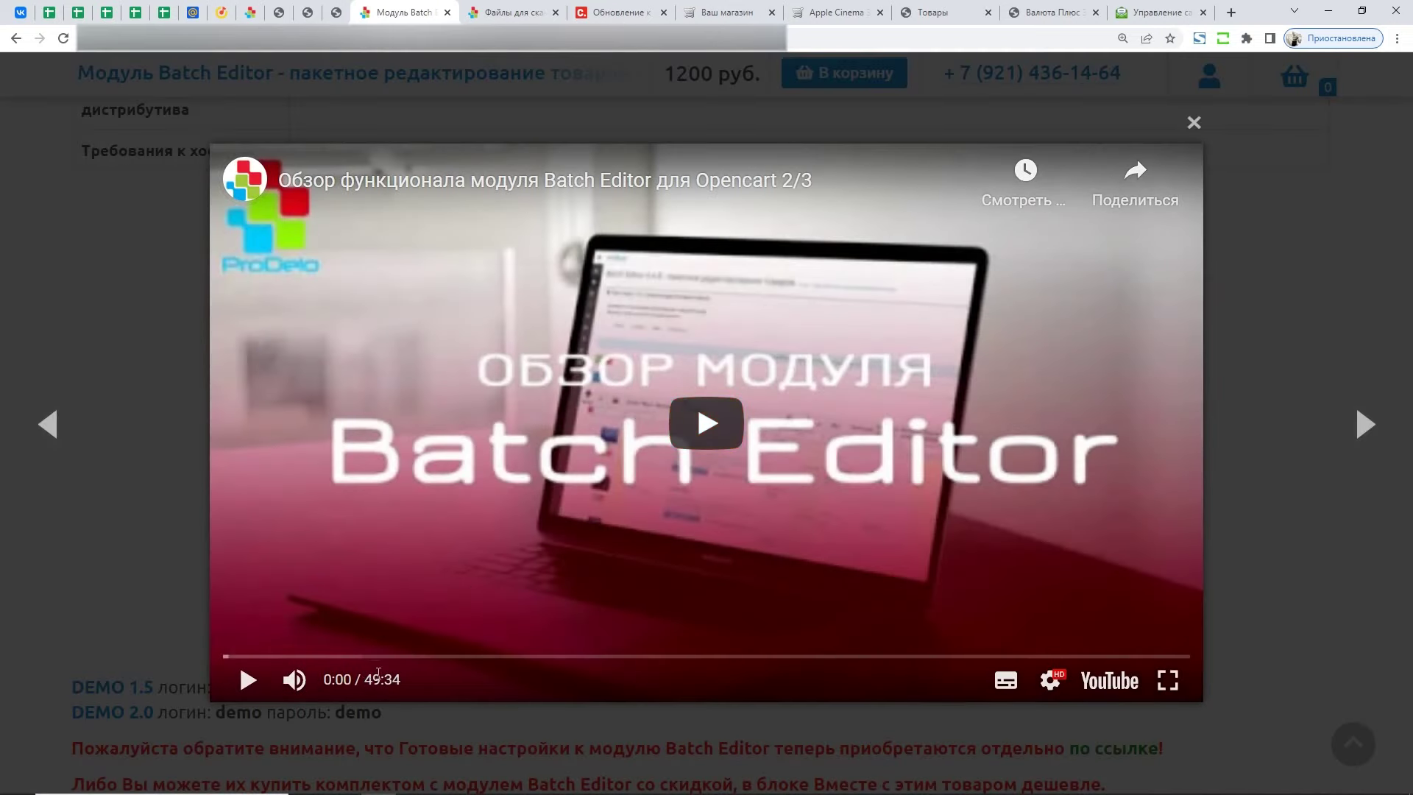
left_click(1194, 122)
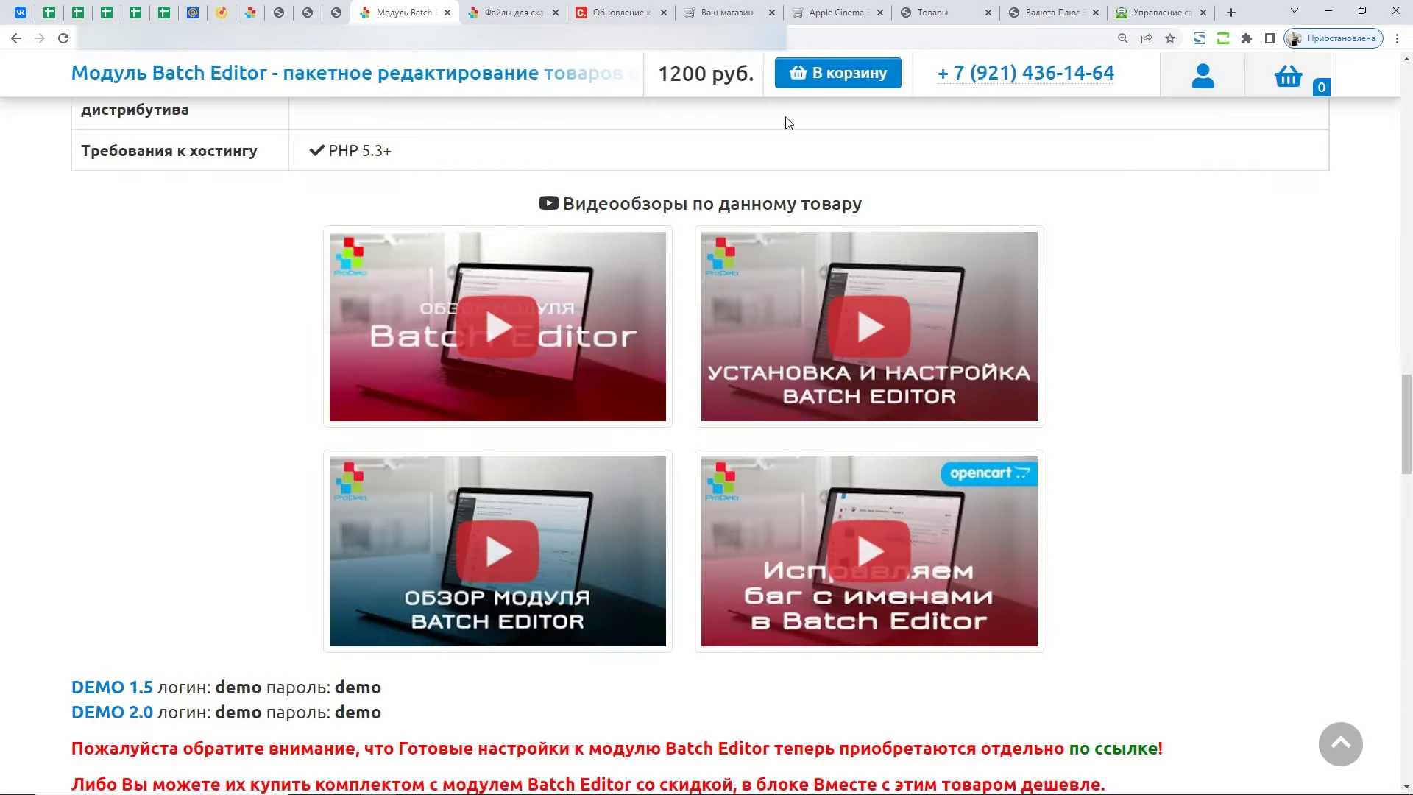
left_click(743, 6)
left_click(945, 10)
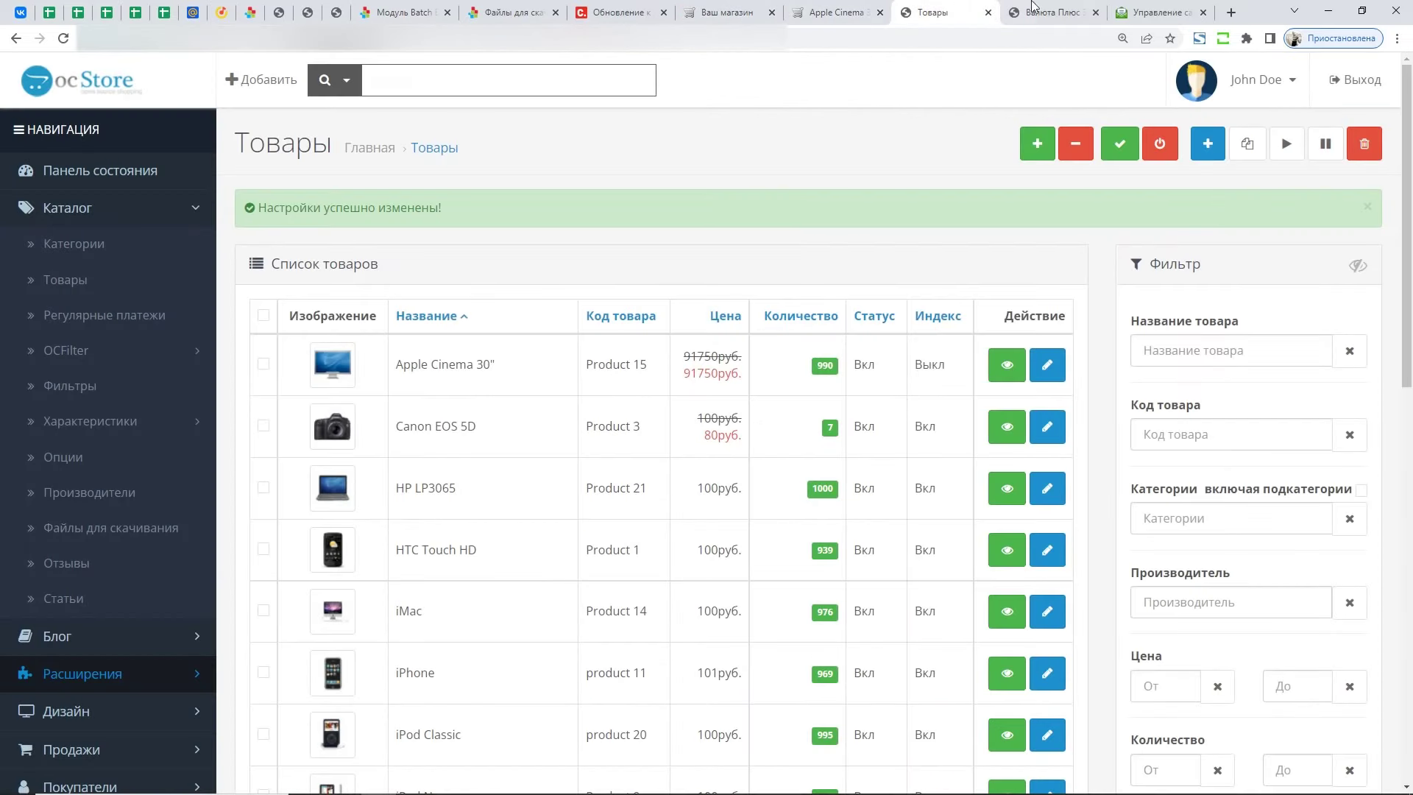
left_click(1056, 10)
left_click(511, 11)
left_click(616, 11)
left_click(725, 12)
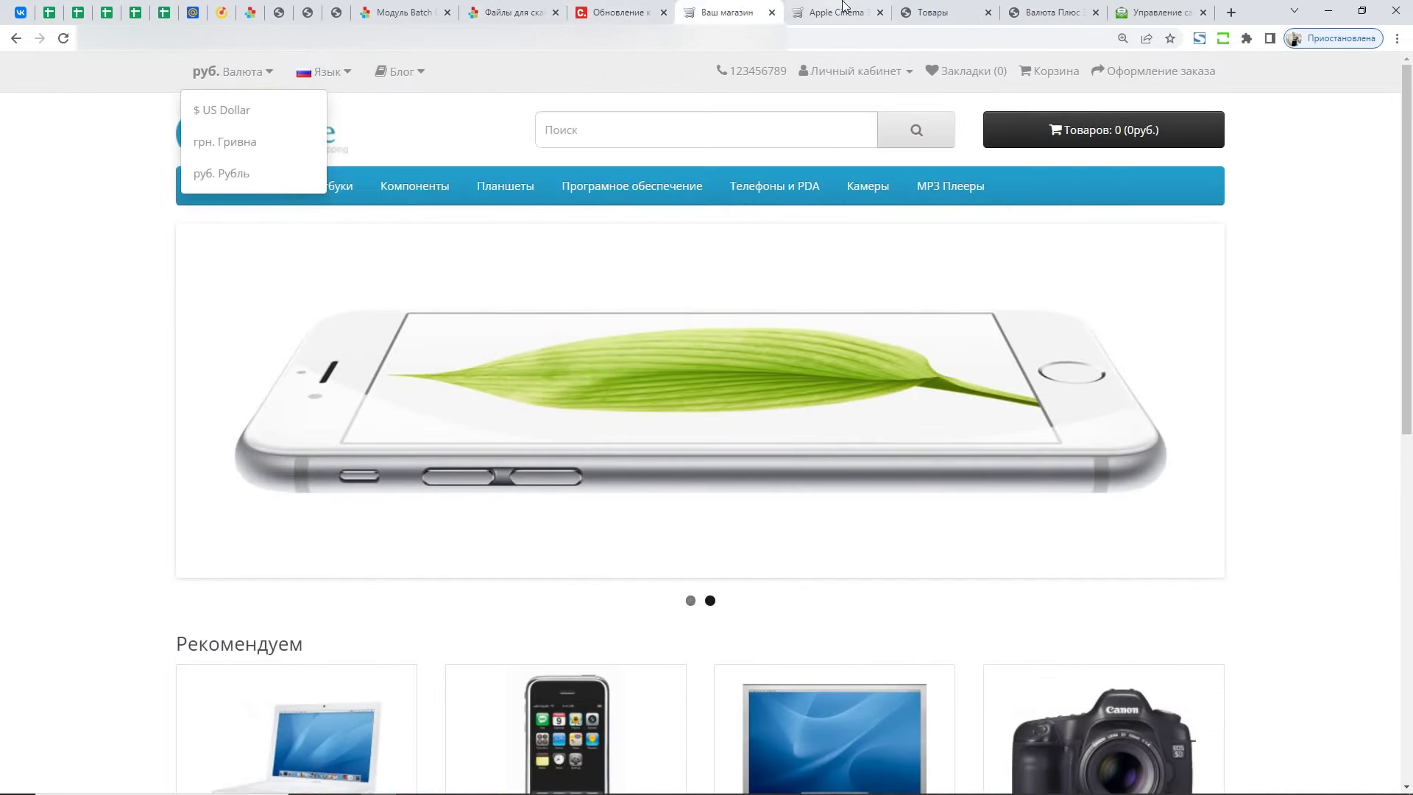
- Switch back to the Batch Editor 0.4.8 page and look through its filter section and product list
left_click(337, 12)
scroll(862, 429, "up", 3)
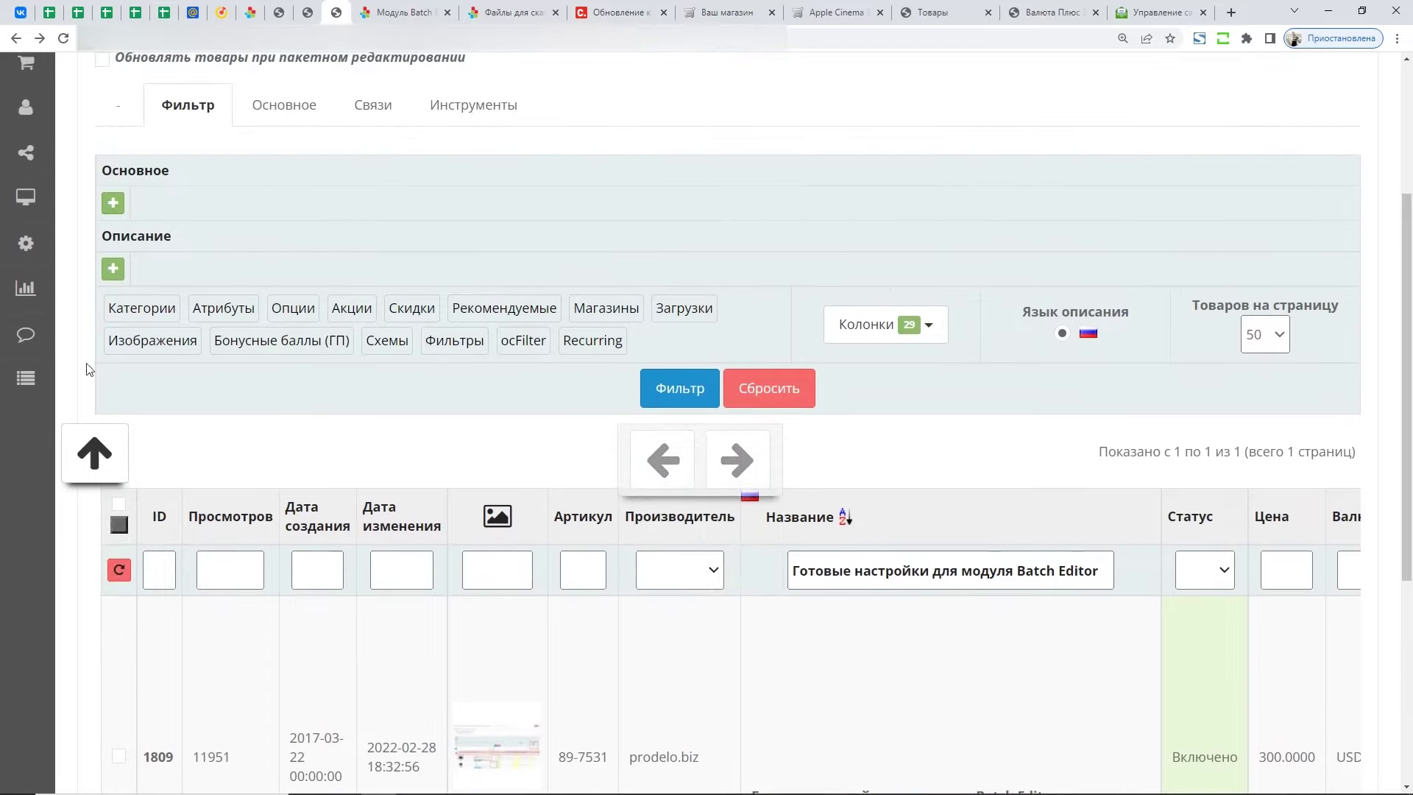
scroll(263, 496, "down", 2)
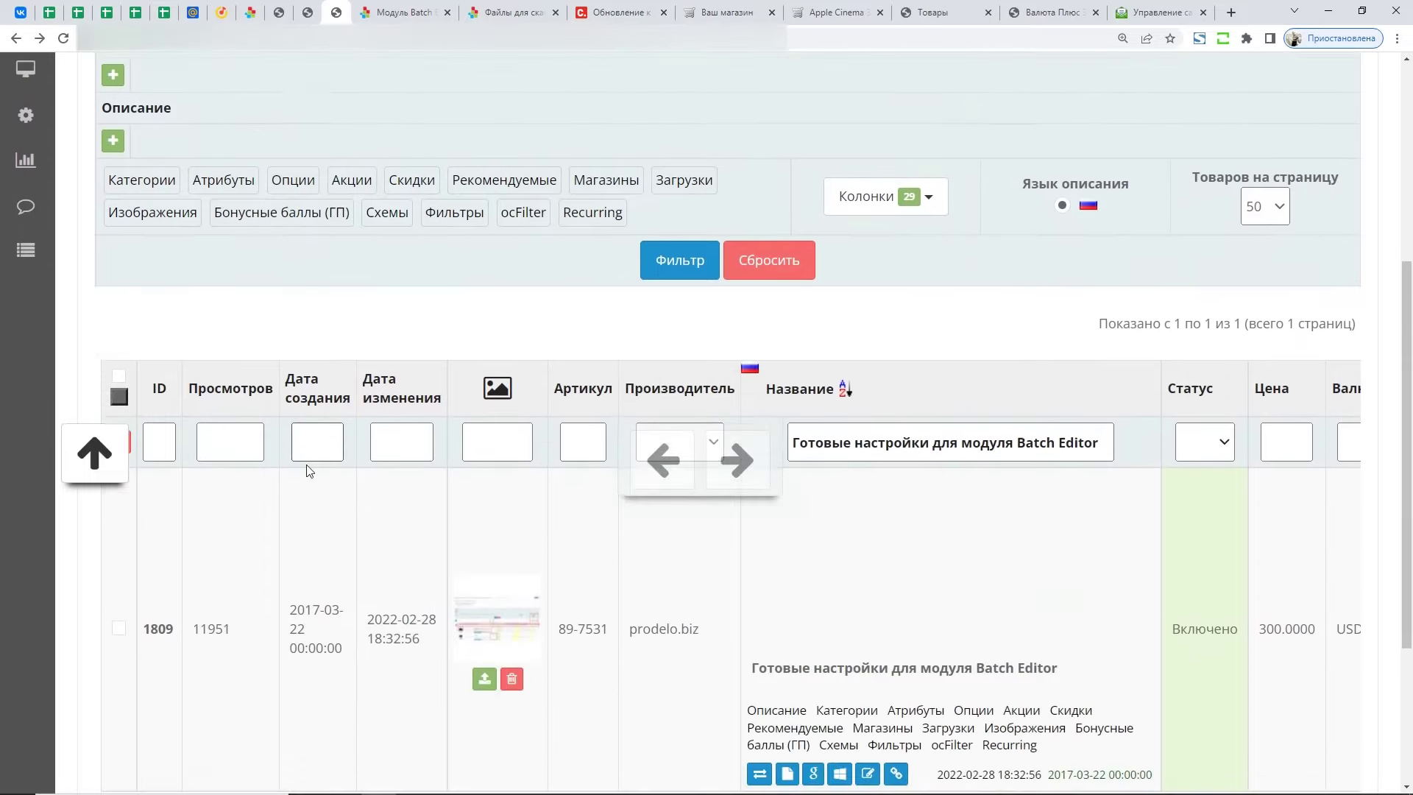
scroll(487, 605, "down", 2)
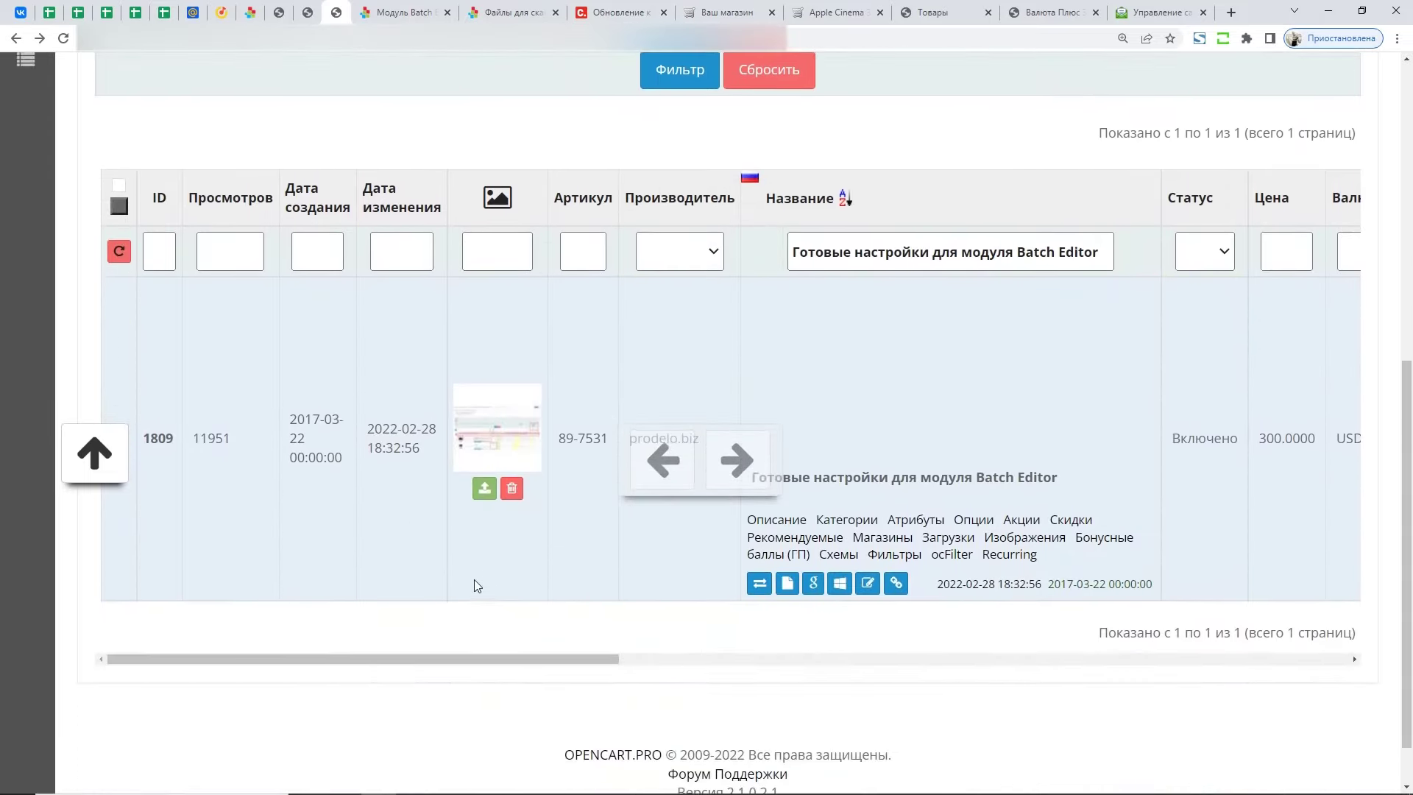
scroll(475, 583, "up", 2)
scroll(474, 580, "up", 2)
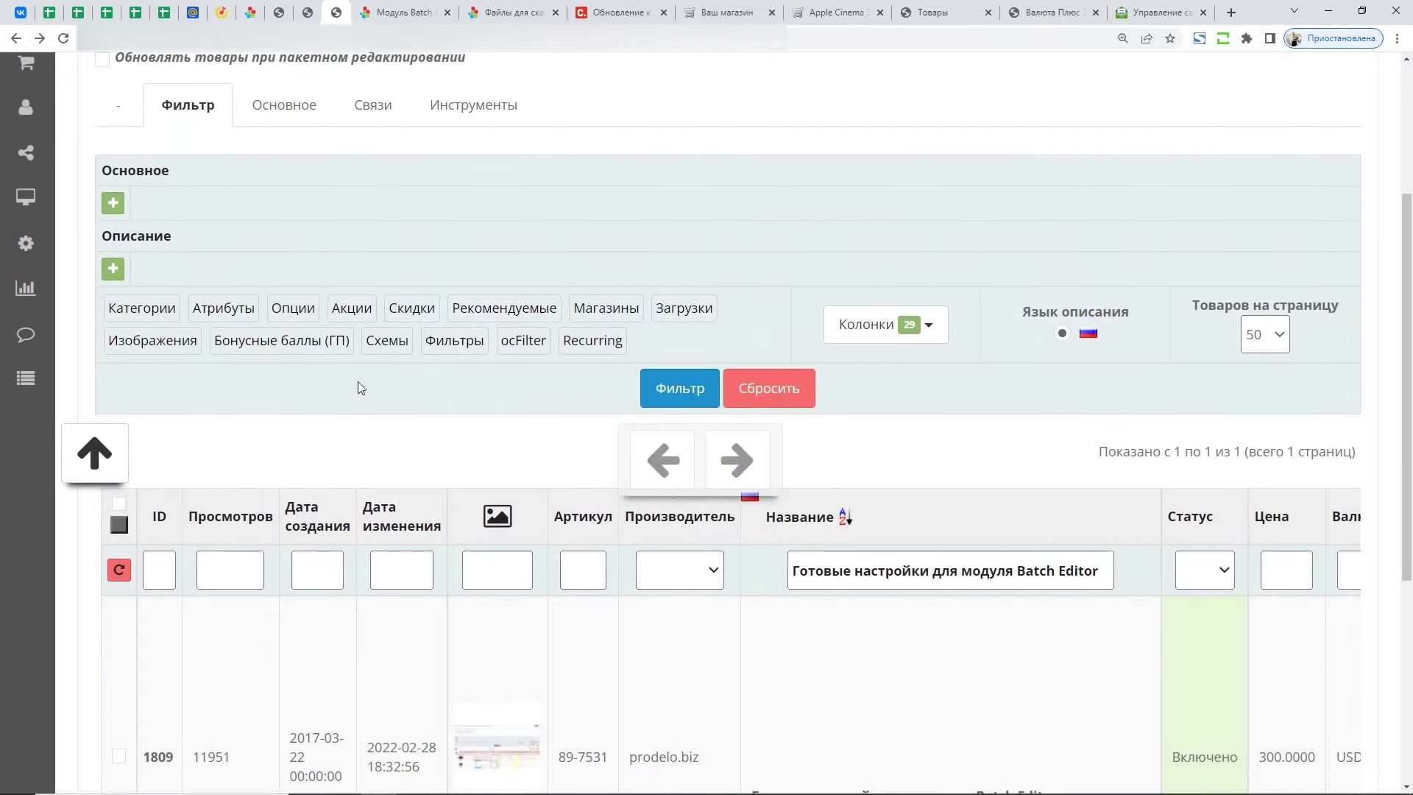
- Choose Валюта as the field for batch editing in the Основное section and enter EUR as its value
left_click(301, 108)
left_click(184, 186)
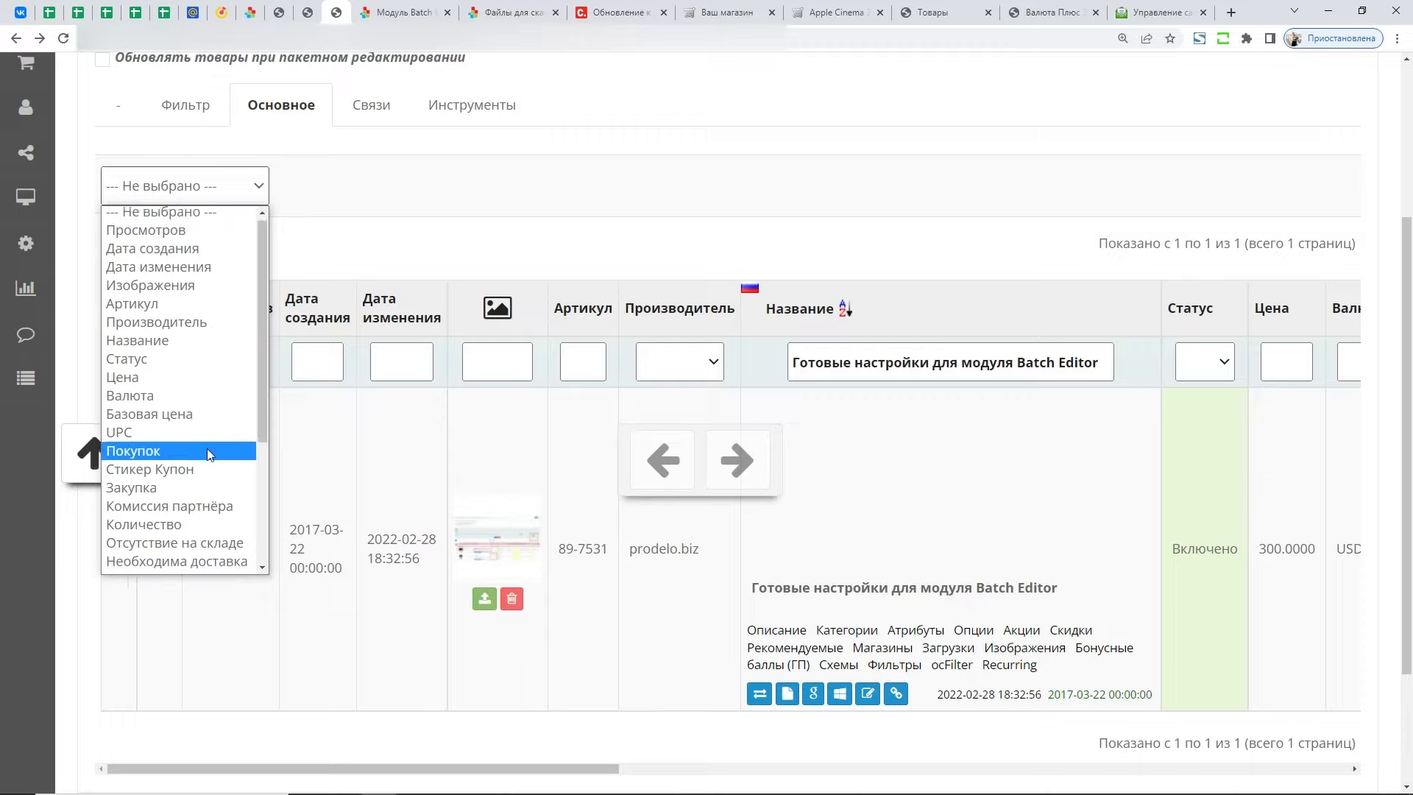
scroll(177, 434, "down", 1)
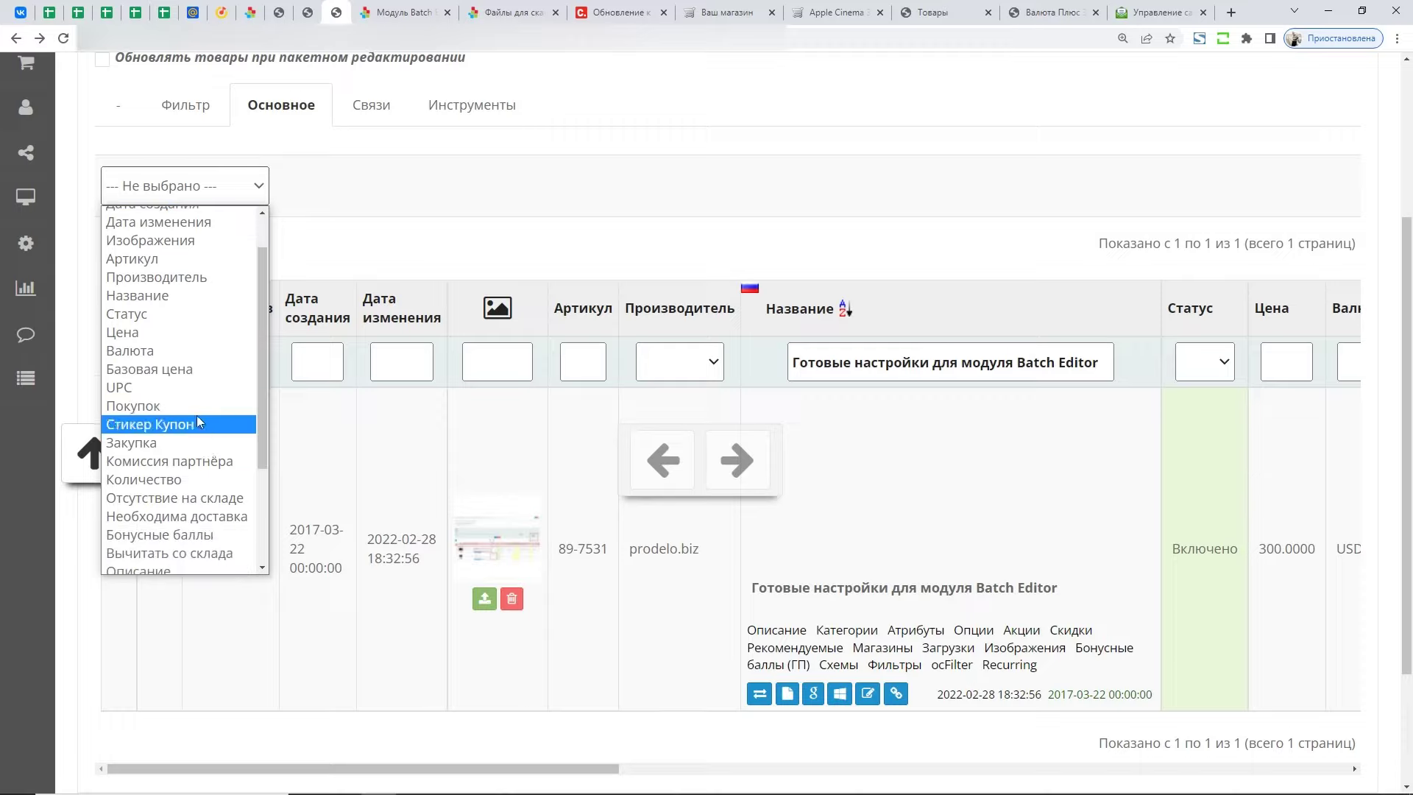
left_click(143, 351)
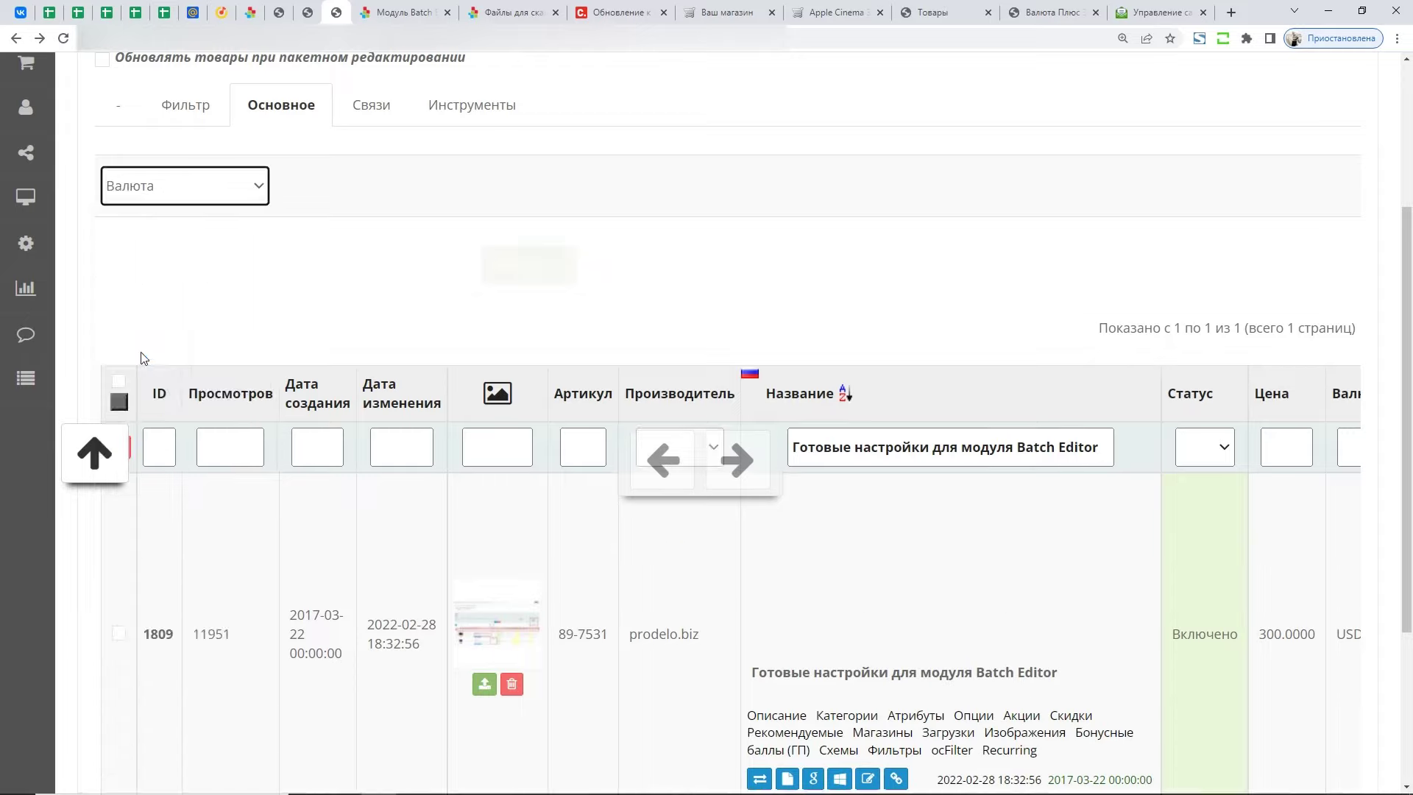
left_click(217, 273)
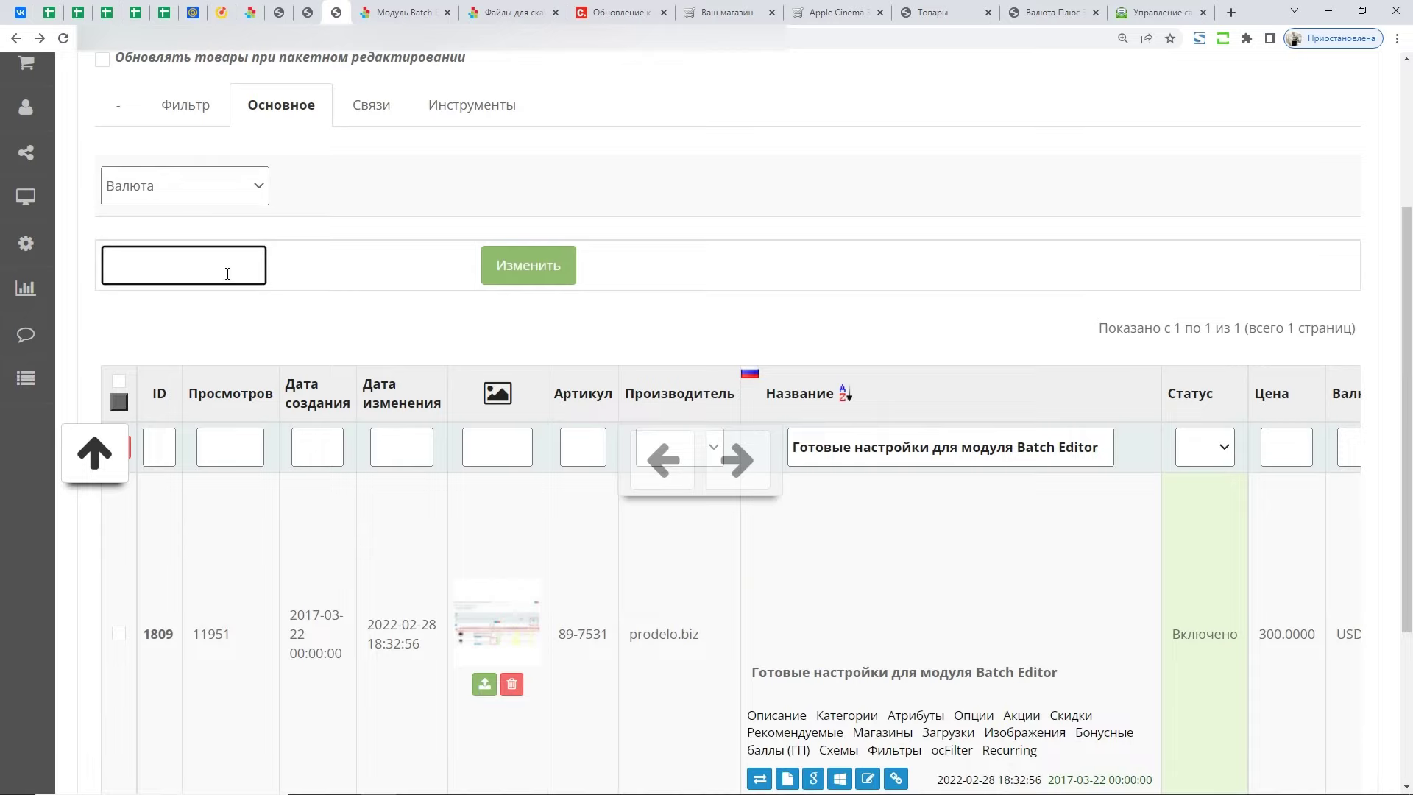
scroll(227, 274, "down", 2)
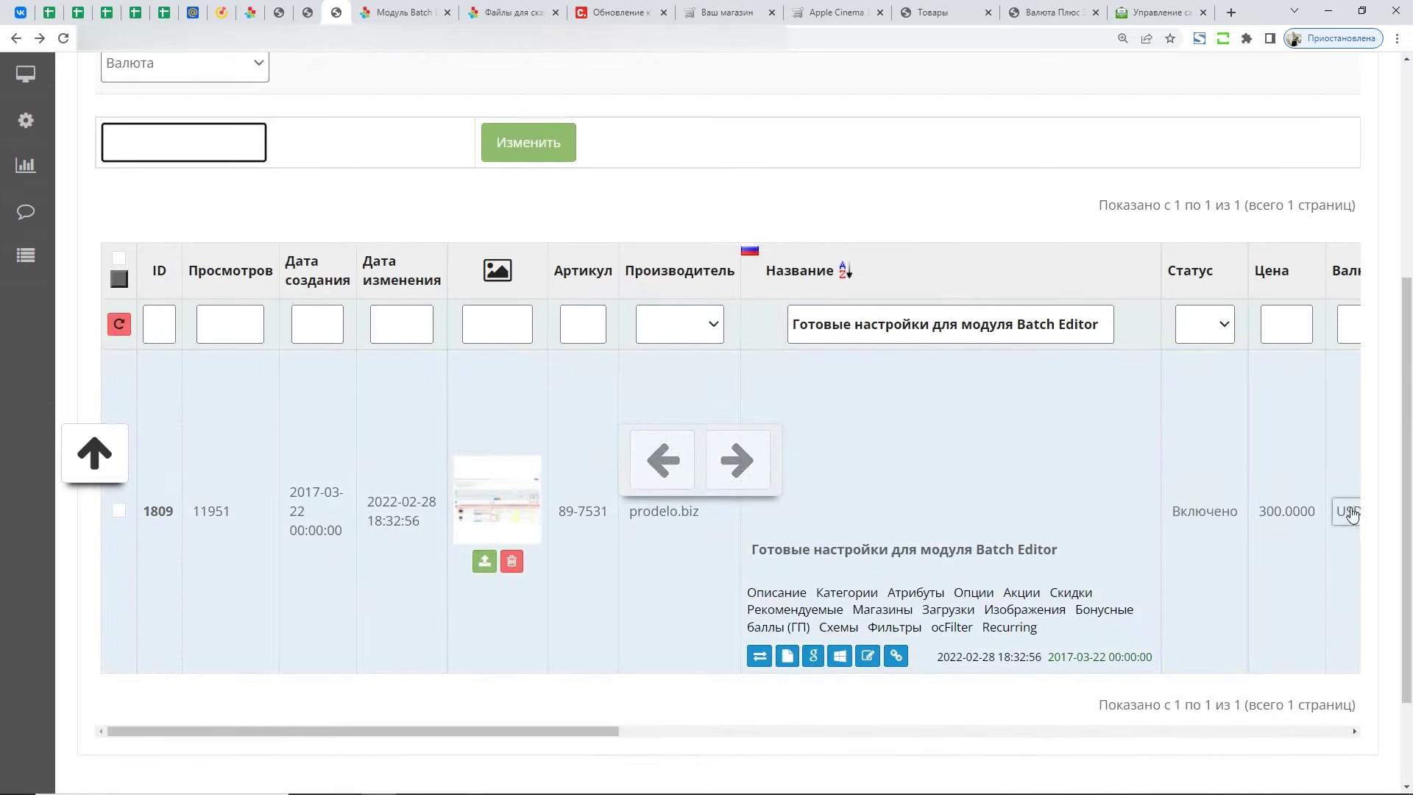
scroll(268, 396, "up", 2)
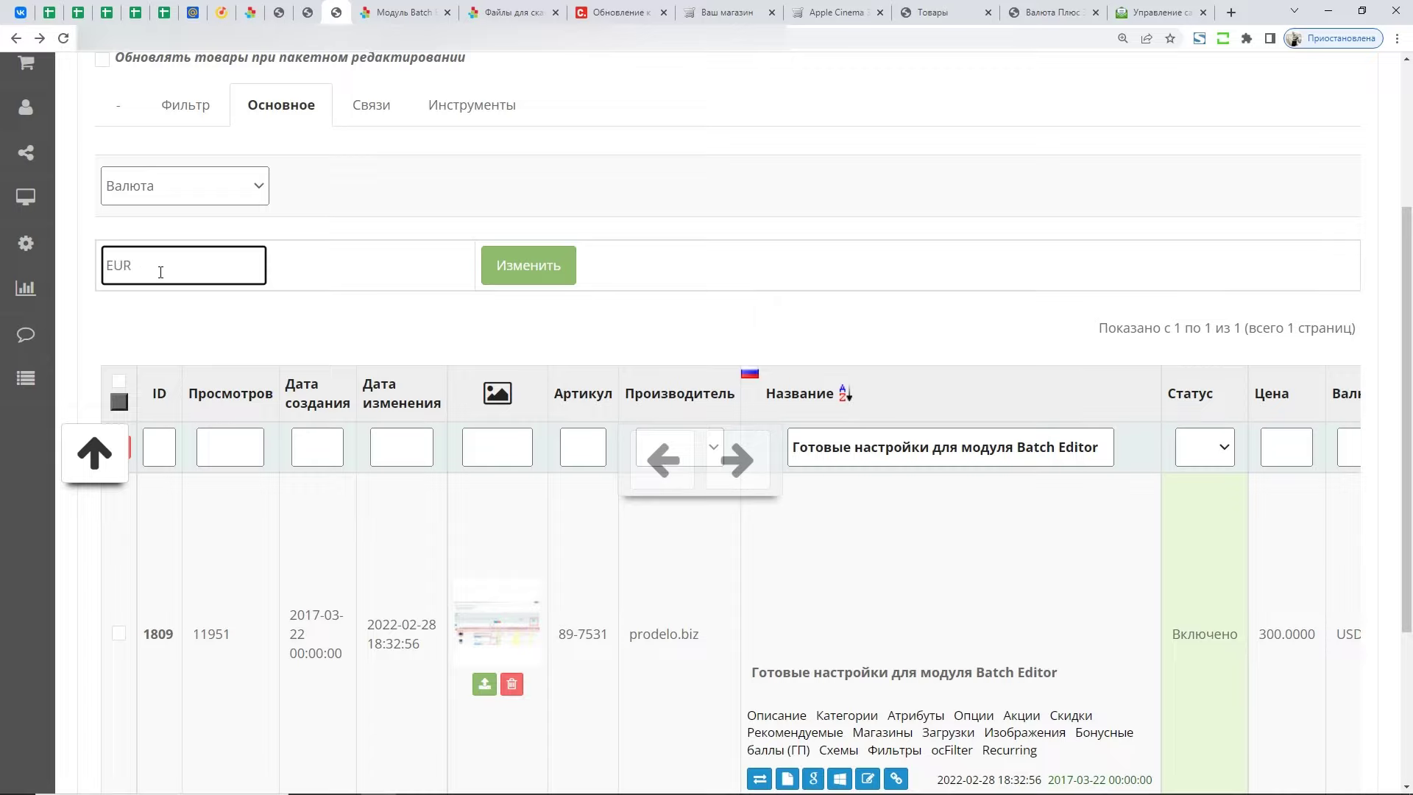
- Switch to the Валюта Плюс module and examine the EUR, USD, UAH and RUB codes in its currency list
left_click(1045, 13)
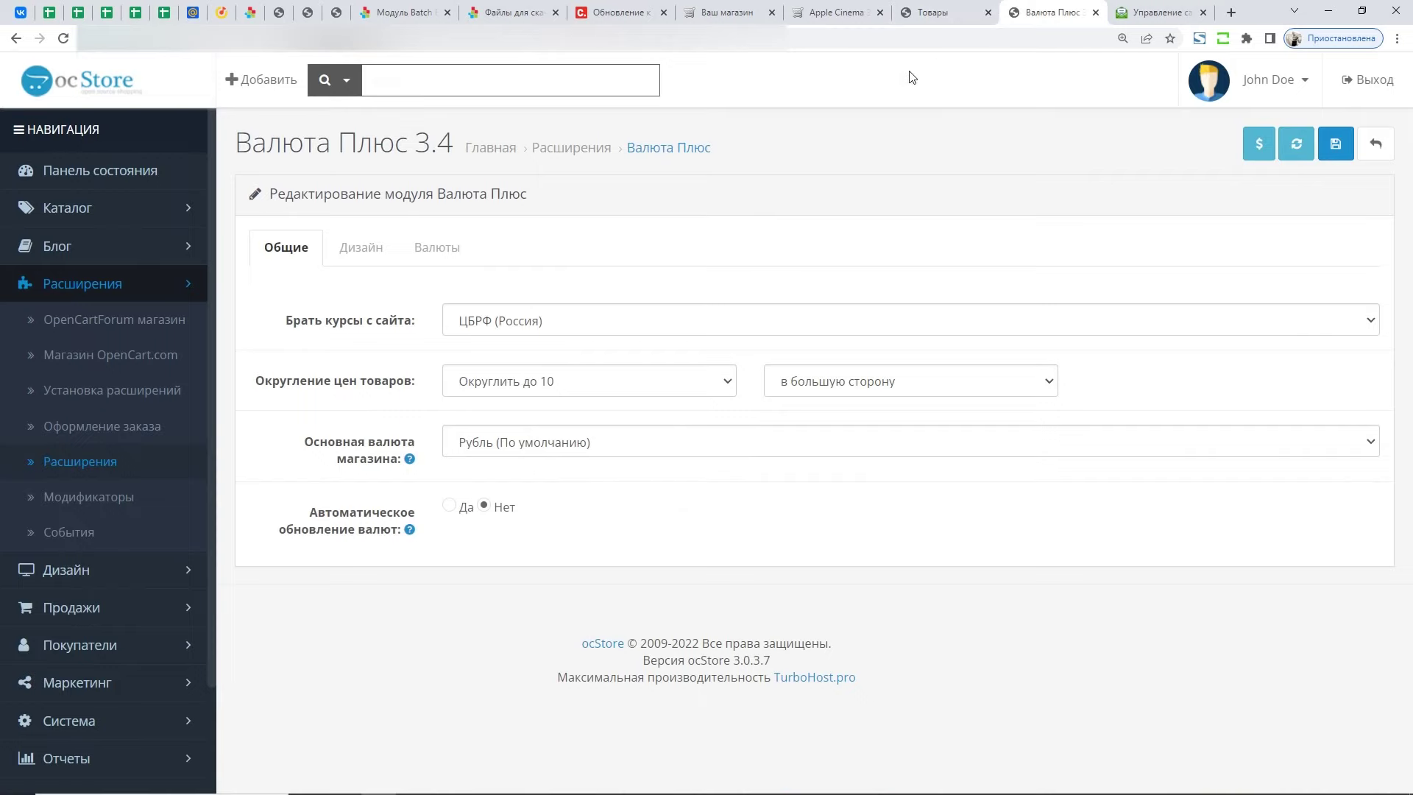
left_click(361, 248)
left_click(439, 250)
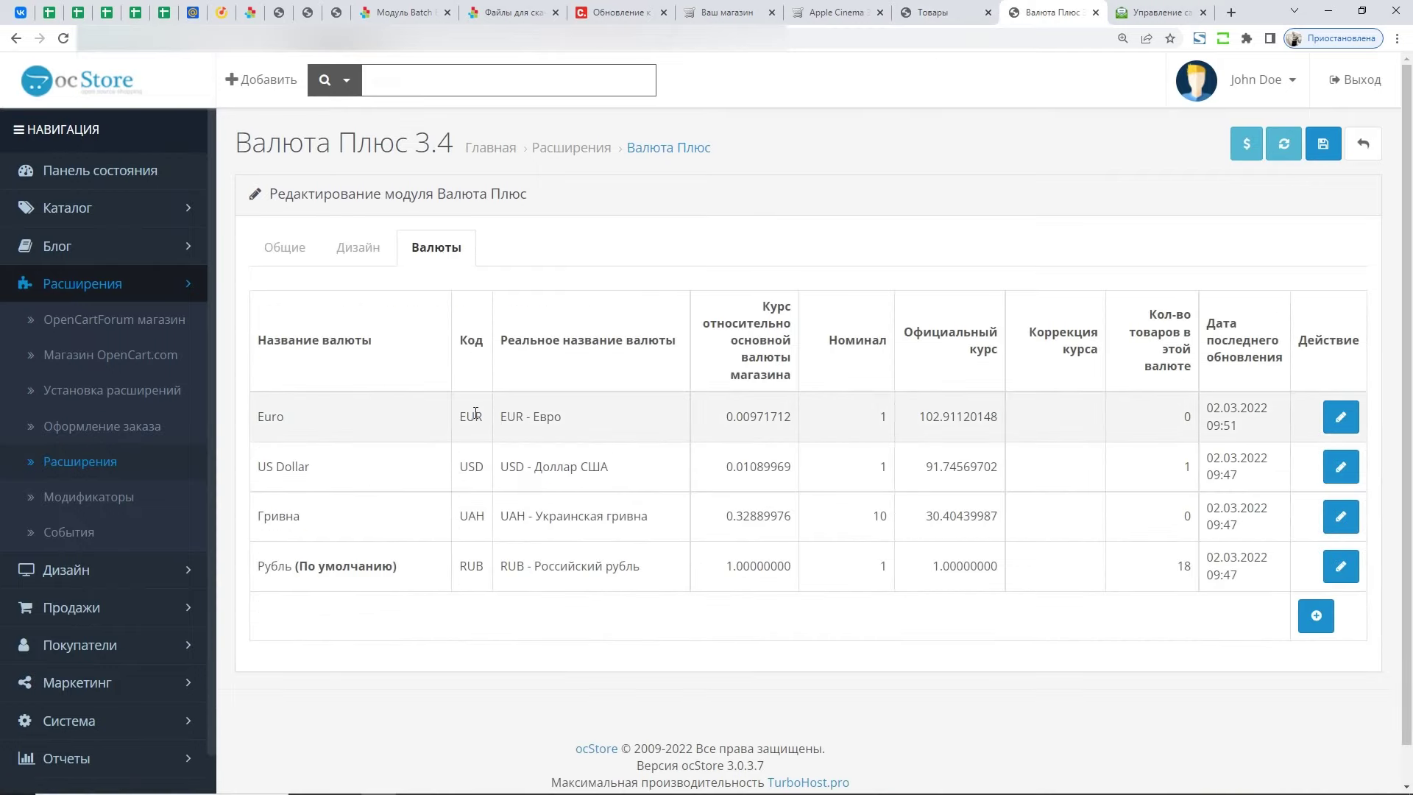
left_click_drag(471, 412, 483, 416)
left_click_drag(460, 466, 485, 466)
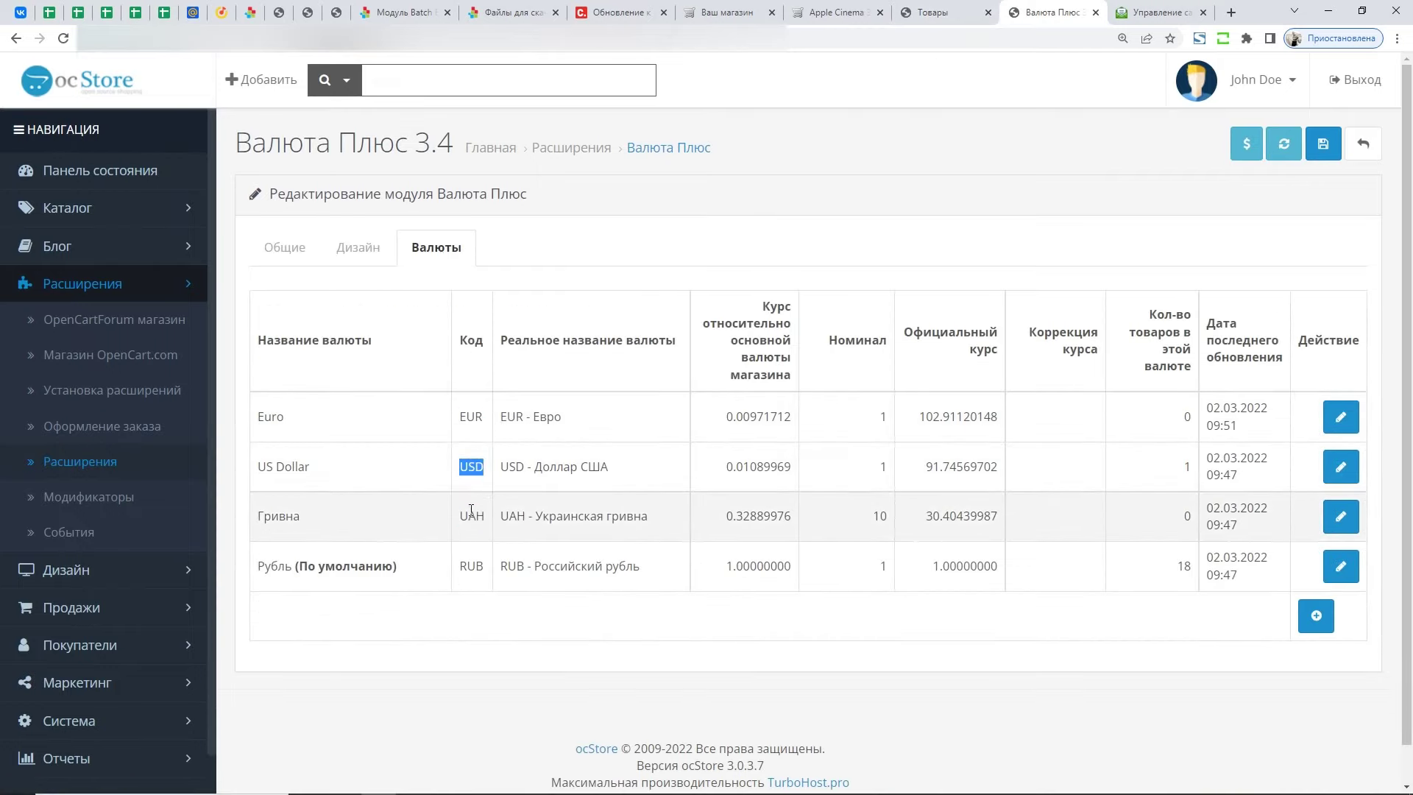
mouse_move(460, 516)
left_mouse_down()
mouse_move(479, 519)
mouse_move(458, 518)
left_mouse_up()
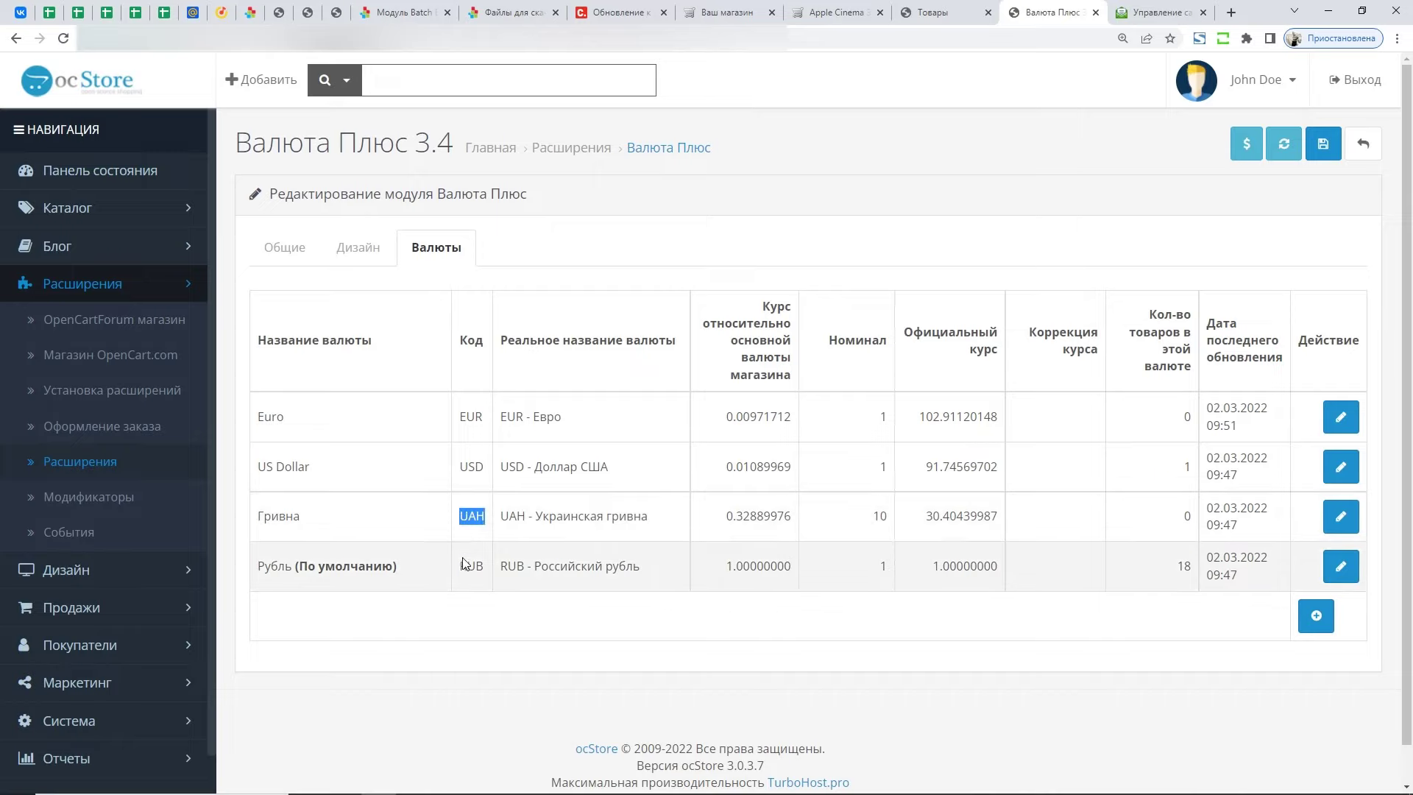
left_click_drag(459, 566, 486, 568)
- Return to Batch Editor, replace the batch value for Валюта with USD, and select product 1809 in the list
left_click(336, 13)
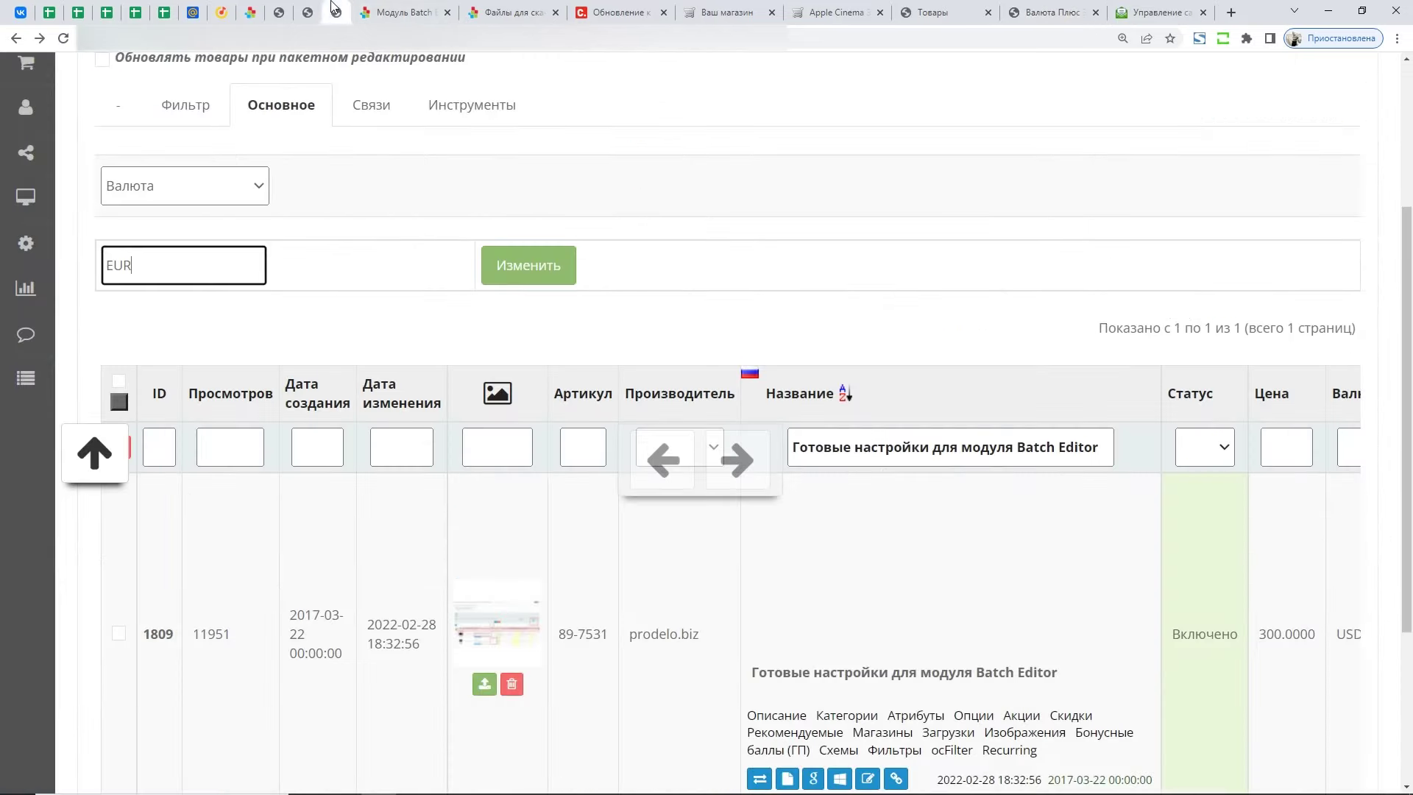
left_click_drag(180, 265, 95, 270)
type("USD")
scroll(298, 301, "down", 4)
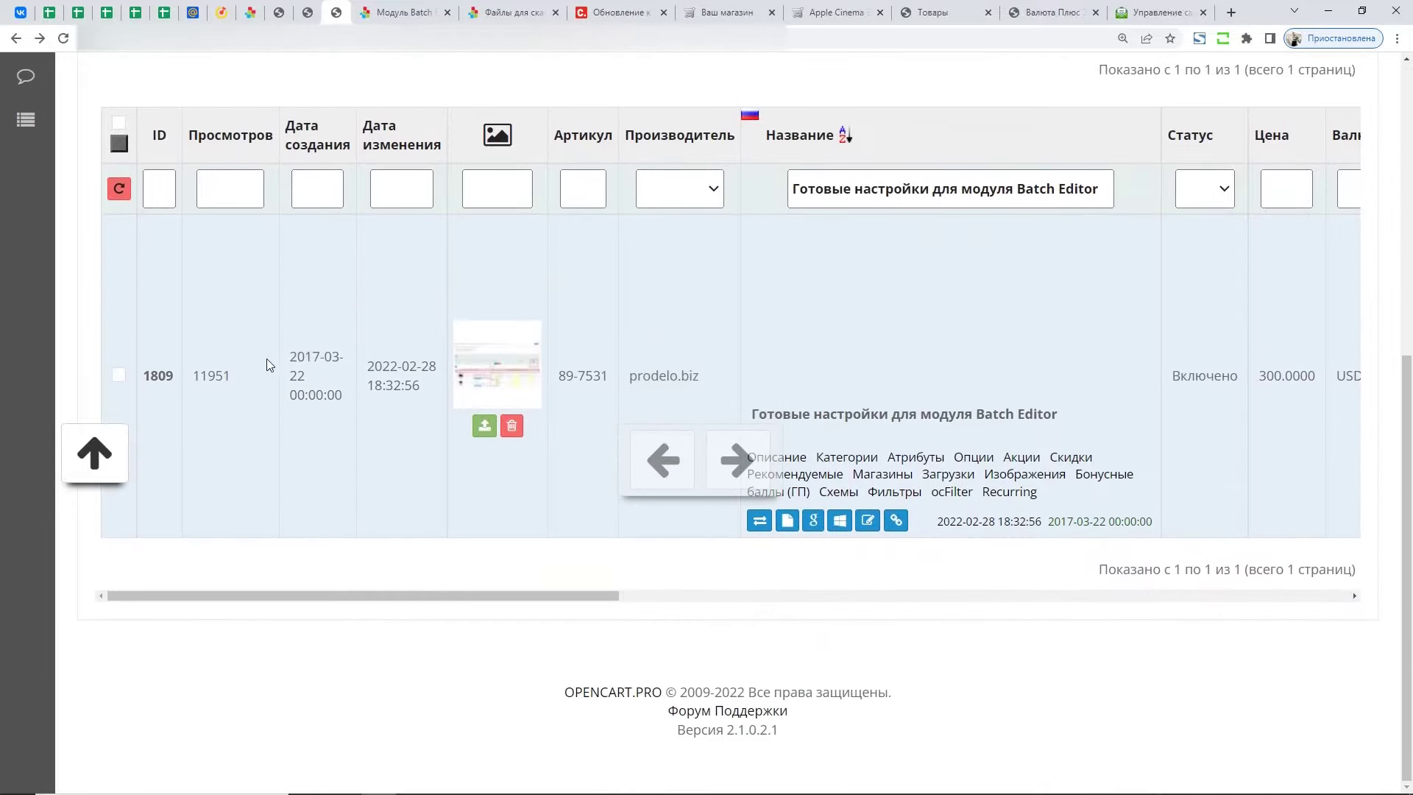
scroll(242, 426, "up", 2)
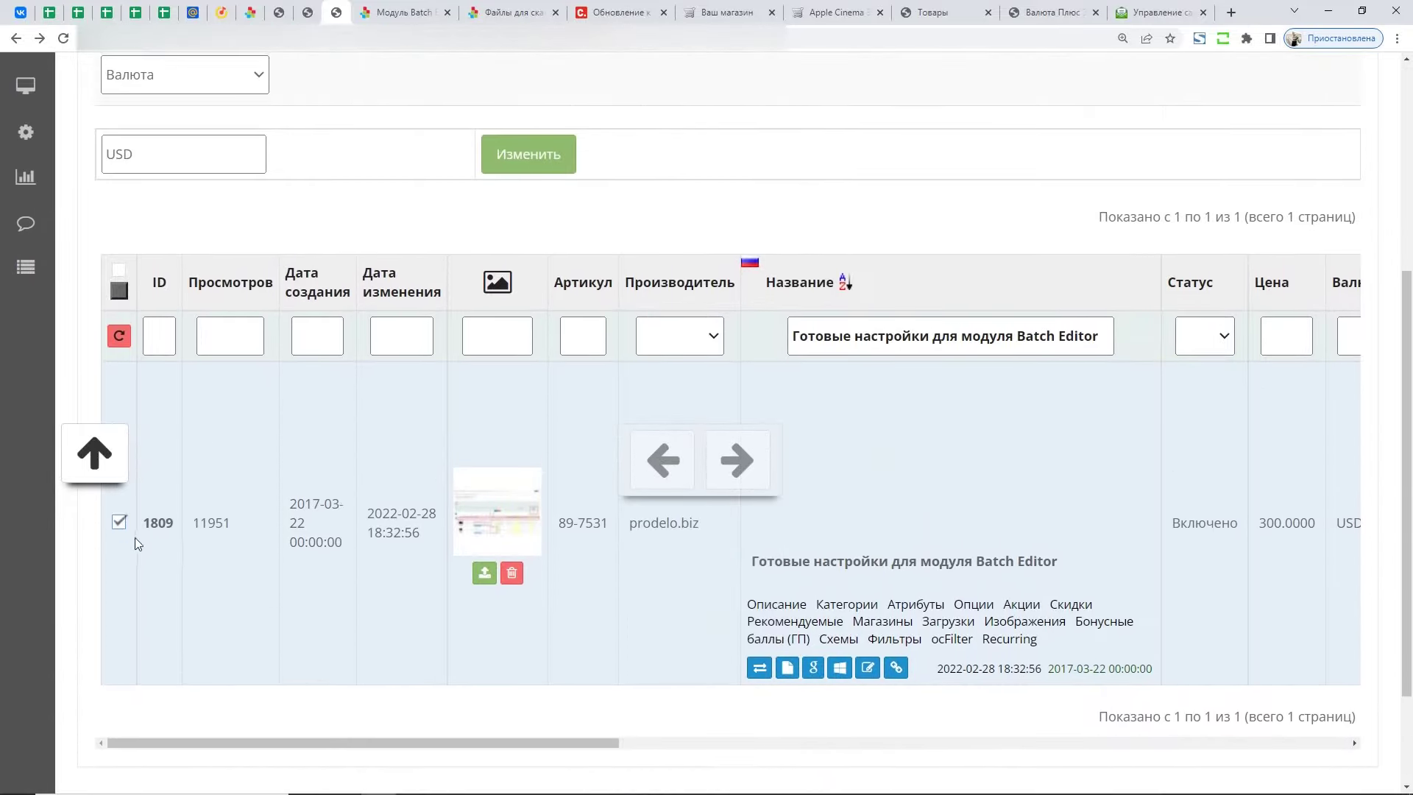
- Deselect product 1809 individually and select all the listed products at once
scroll(266, 501, "up", 4)
scroll(280, 740, "down", 3)
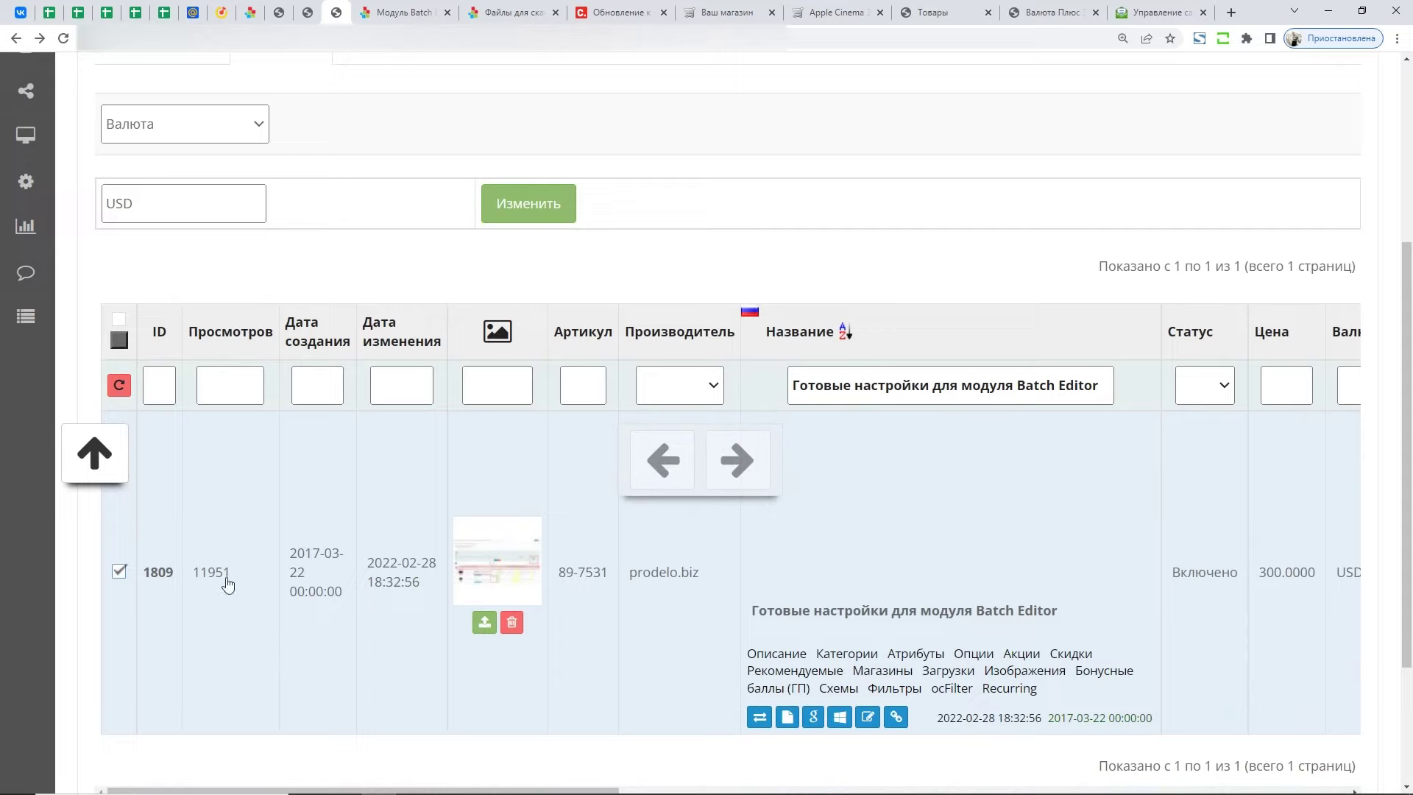
left_click(119, 573)
left_click(119, 319)
scroll(281, 359, "up", 4)
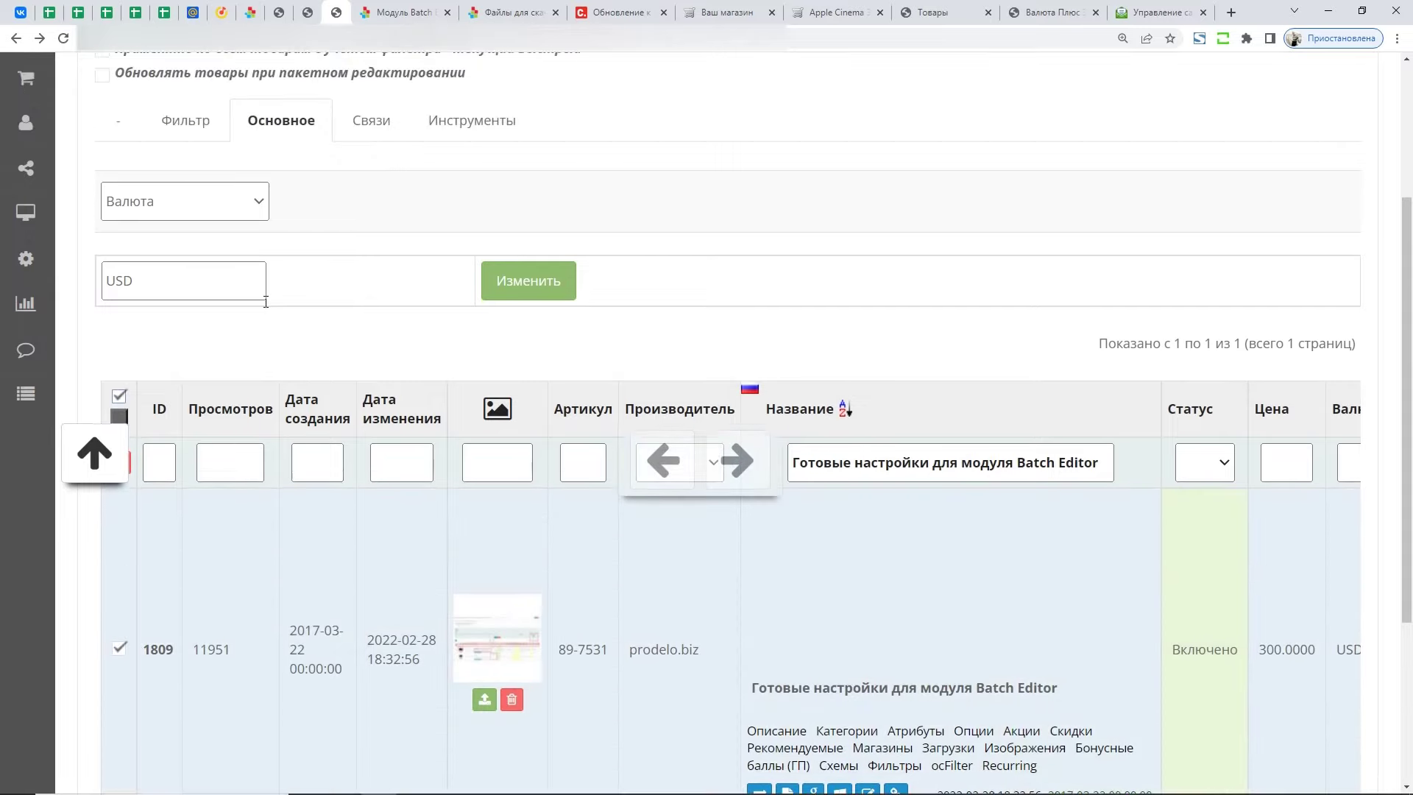
- Enable applying the batch edit to all products matching the filter, and check the USD batch value against the product's Валюта column
scroll(307, 404, "down", 1)
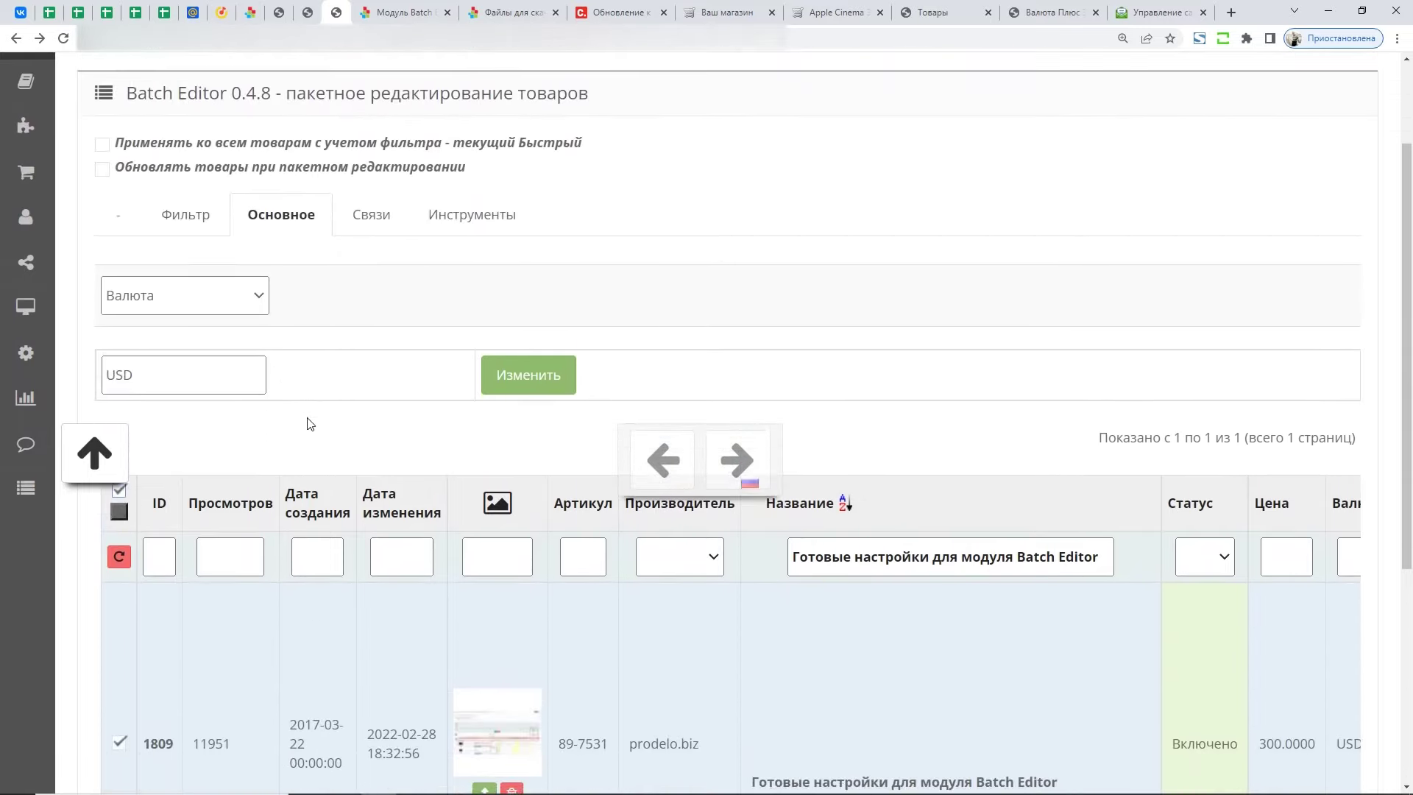
scroll(328, 391, "up", 1)
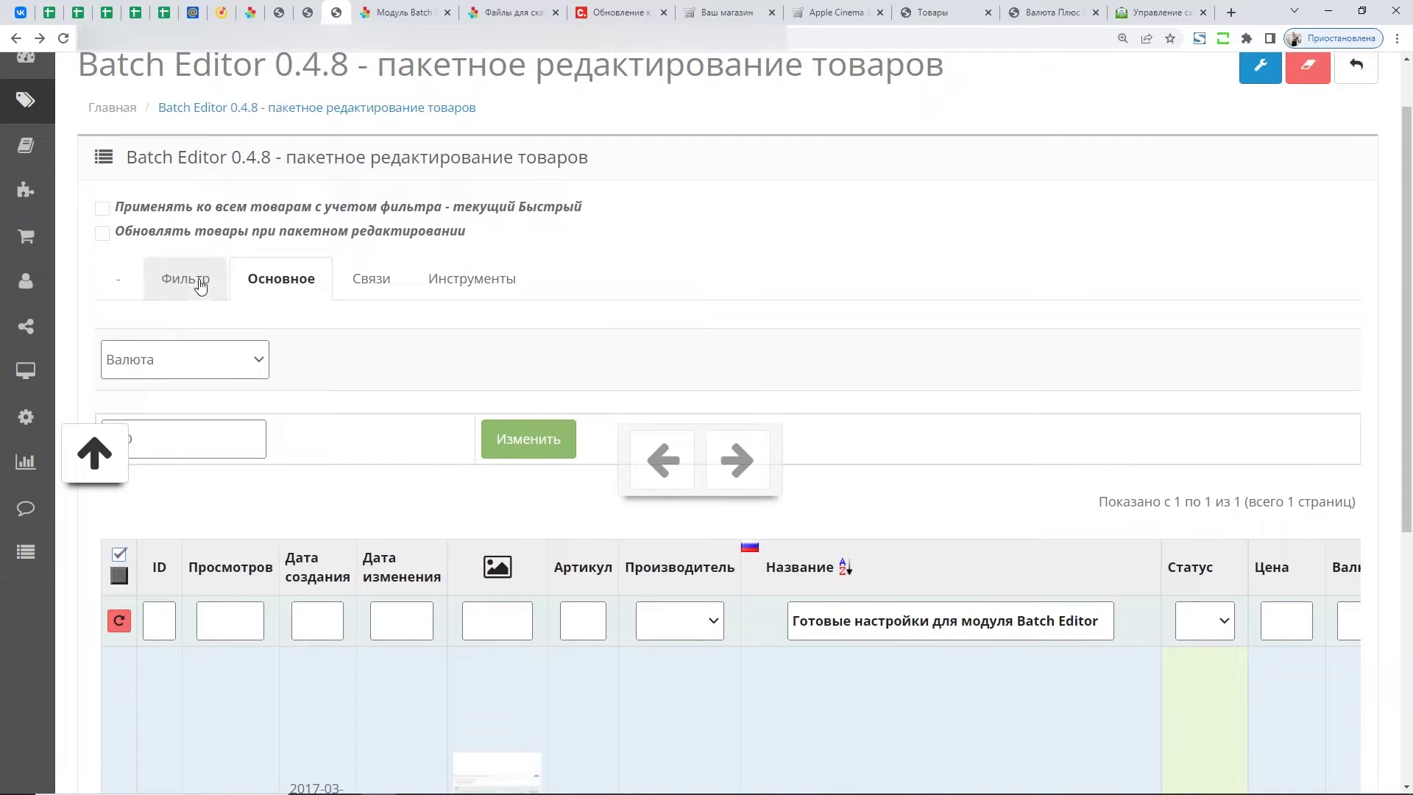
left_click(103, 209)
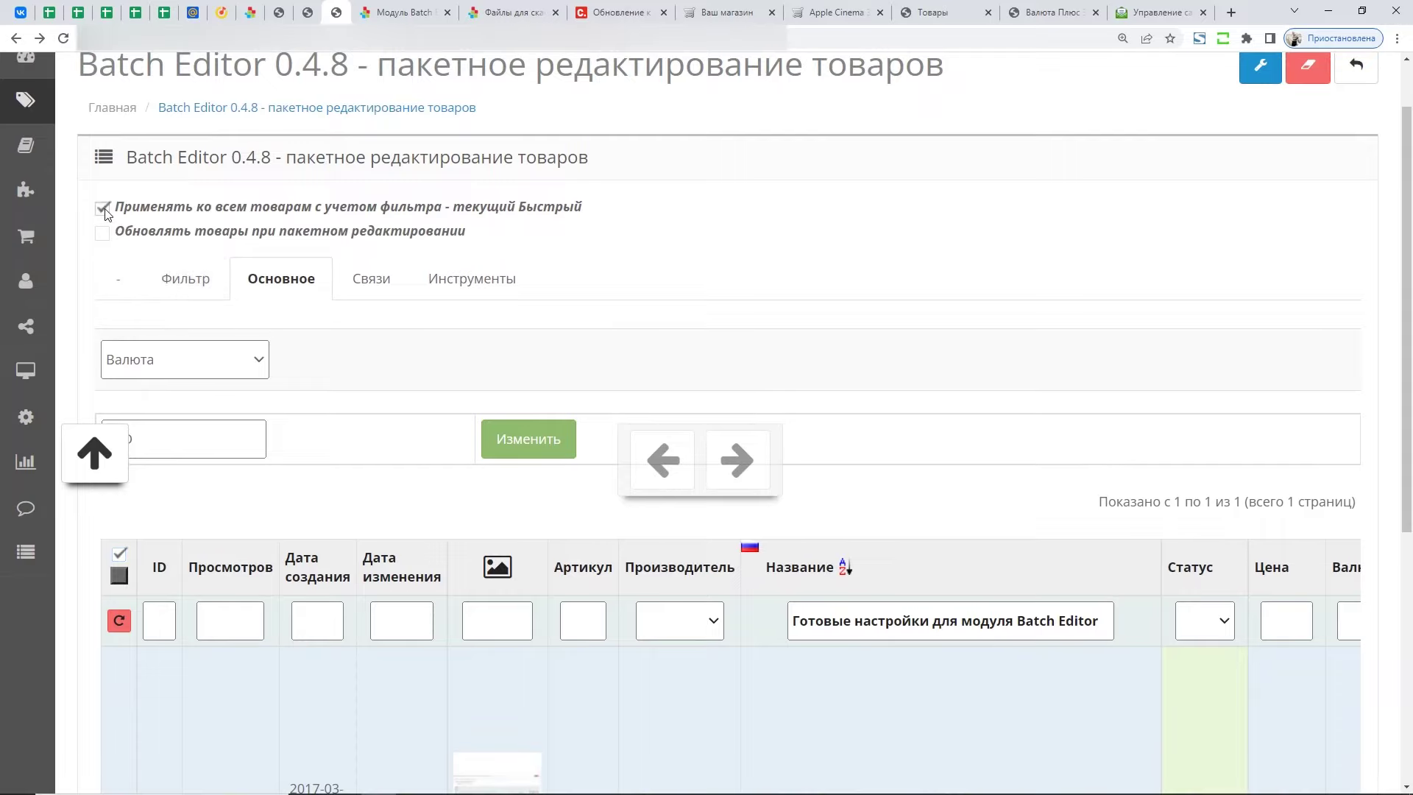
scroll(401, 386, "down", 2)
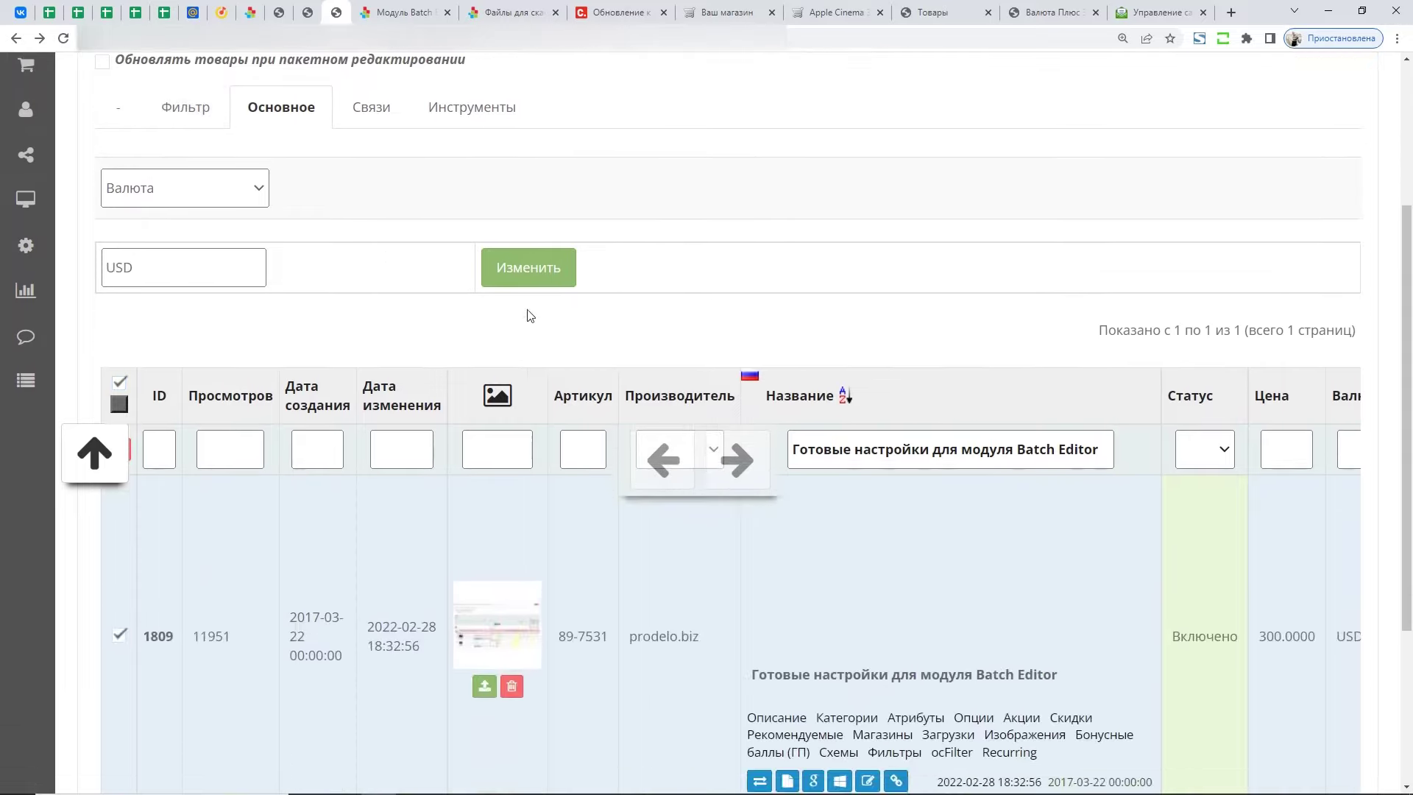
scroll(453, 317, "down", 2)
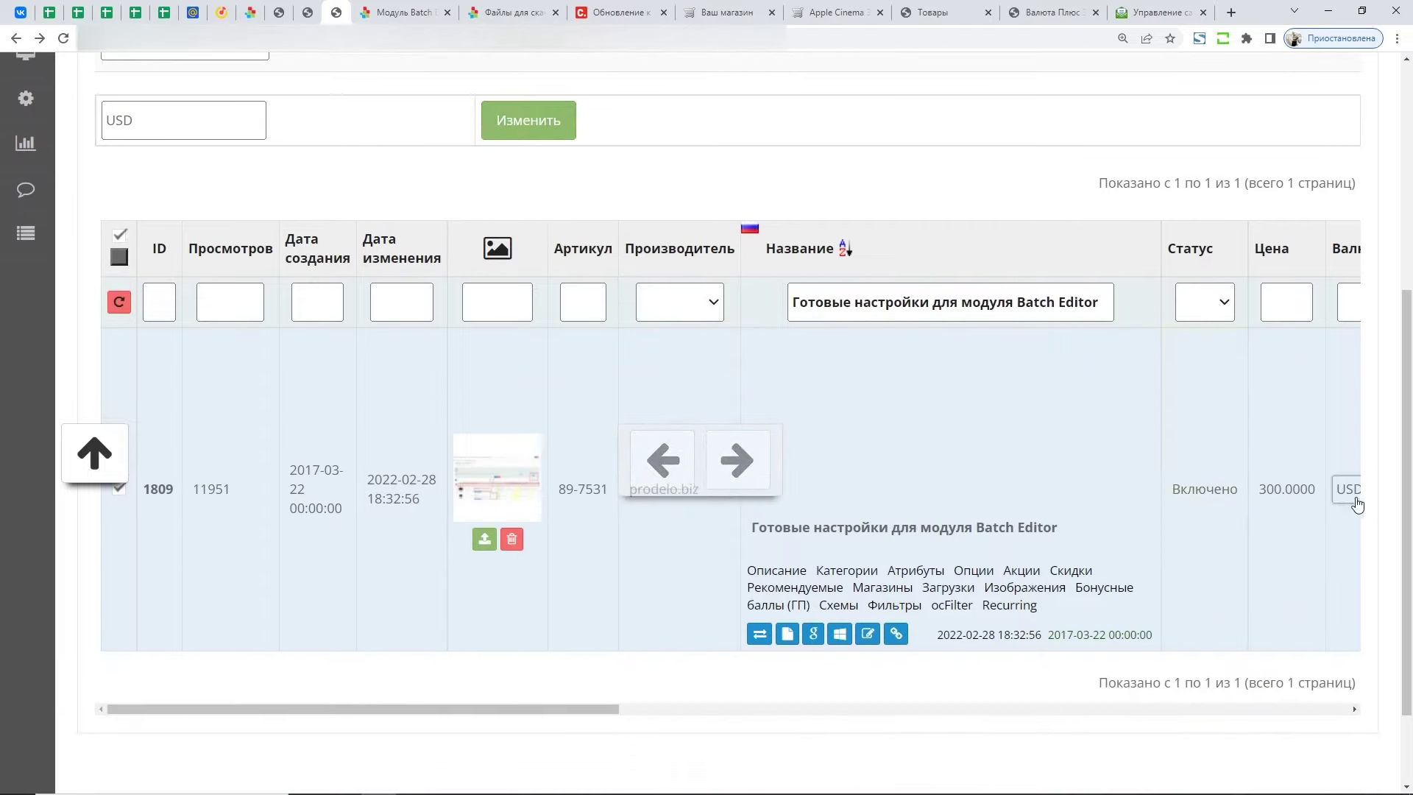
scroll(1233, 495, "up", 1)
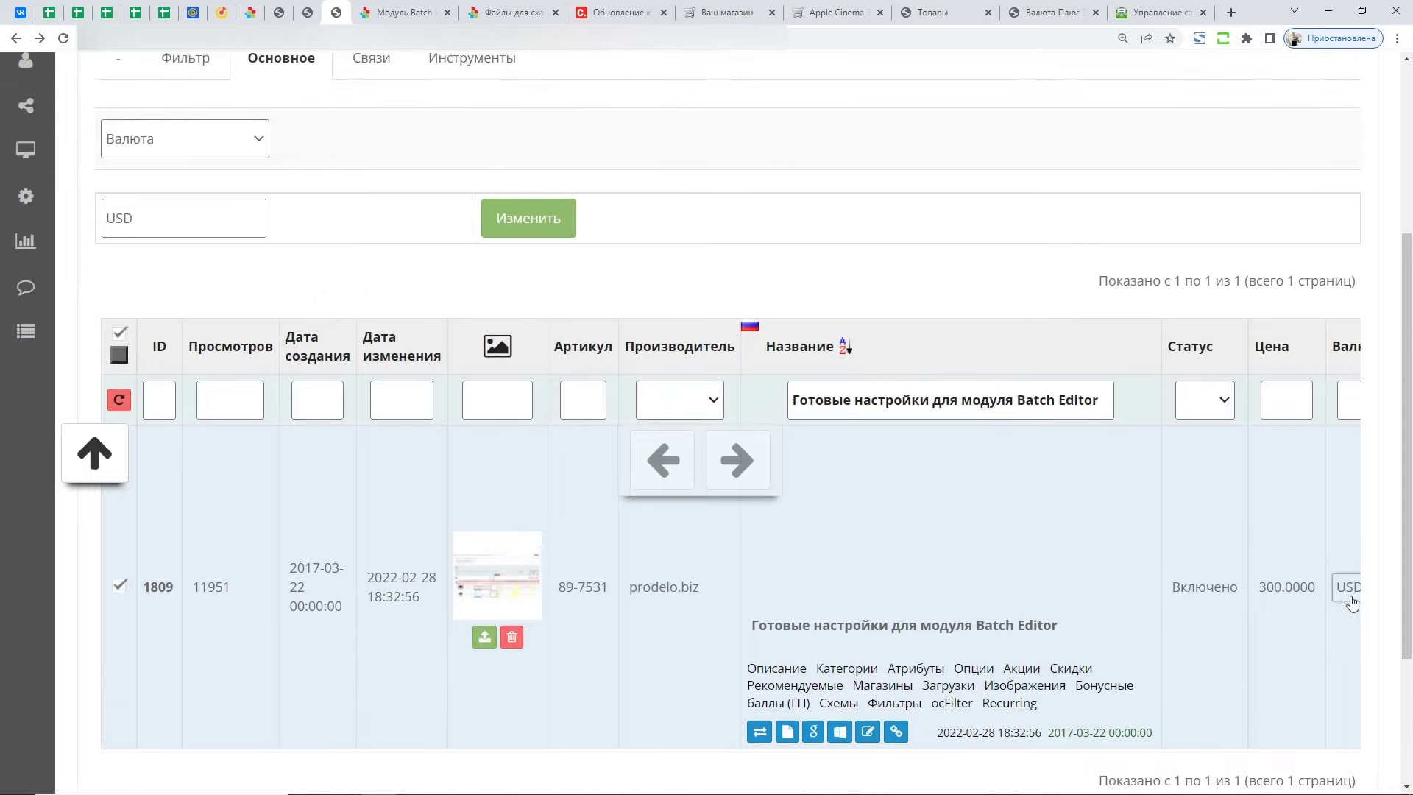
- Check the ruble's code in Валюта Плюс, batch-set product 1809's Валюта to RUB in Batch Editor, and check its Валюта column
scroll(1288, 482, "down", 2)
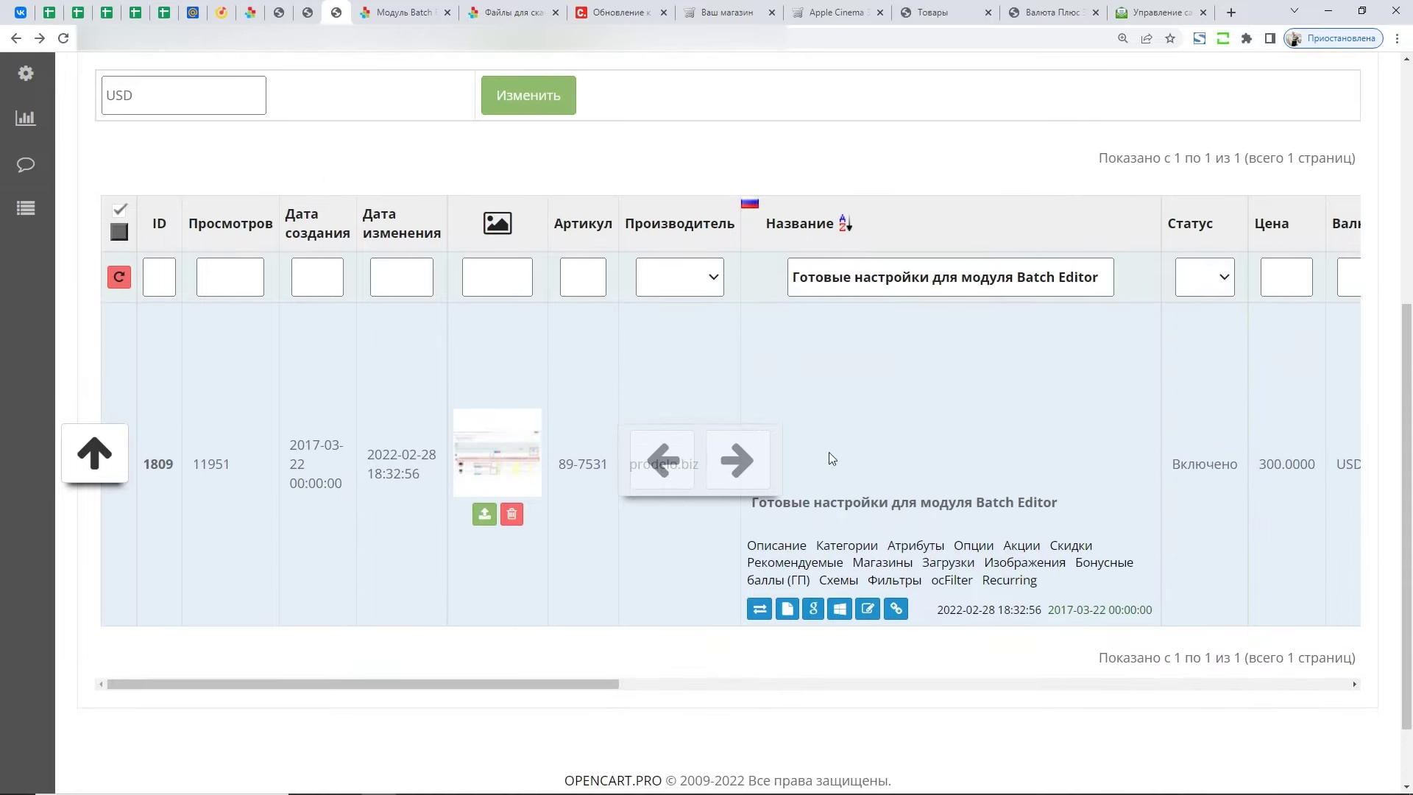
scroll(828, 456, "up", 2)
double_click(147, 229)
left_click(932, 12)
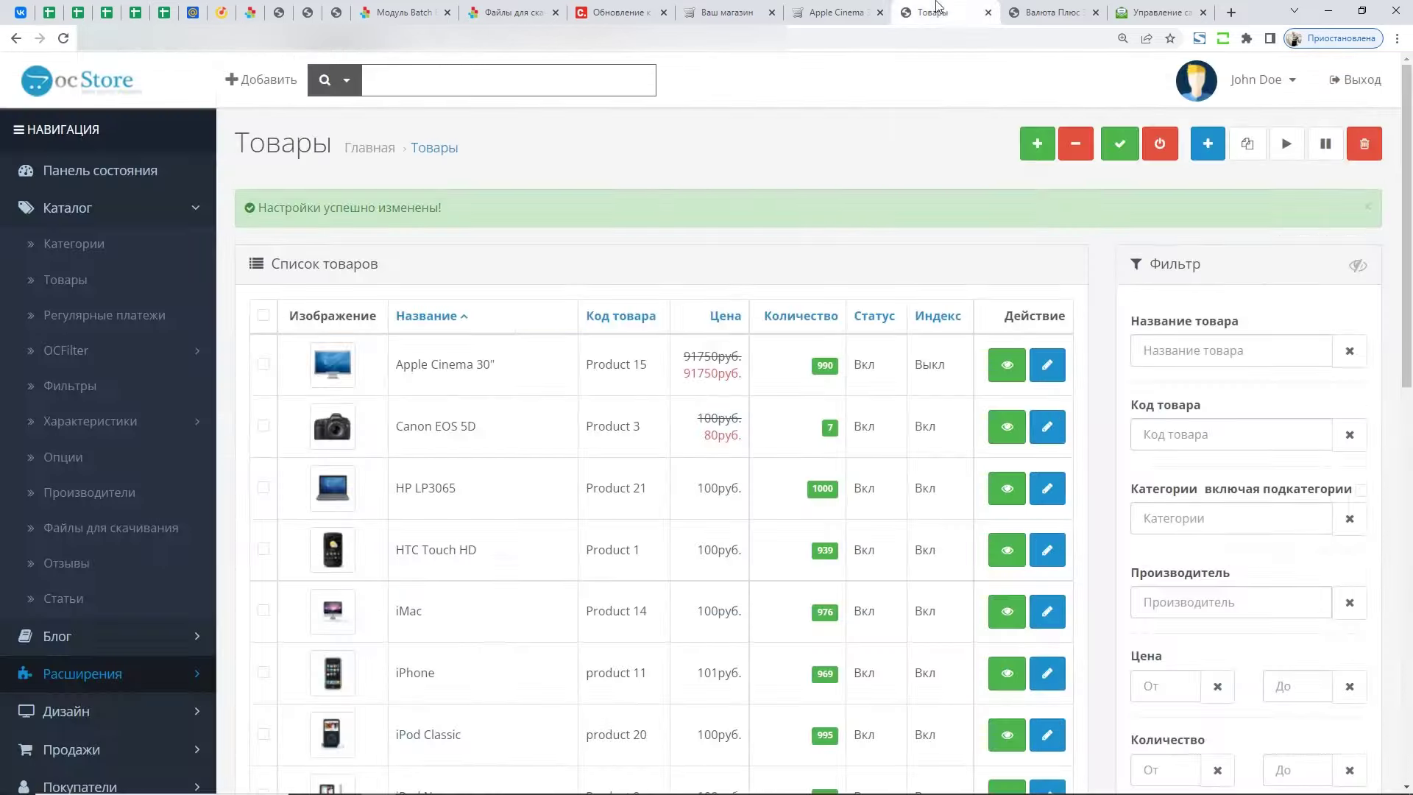
left_click(1052, 12)
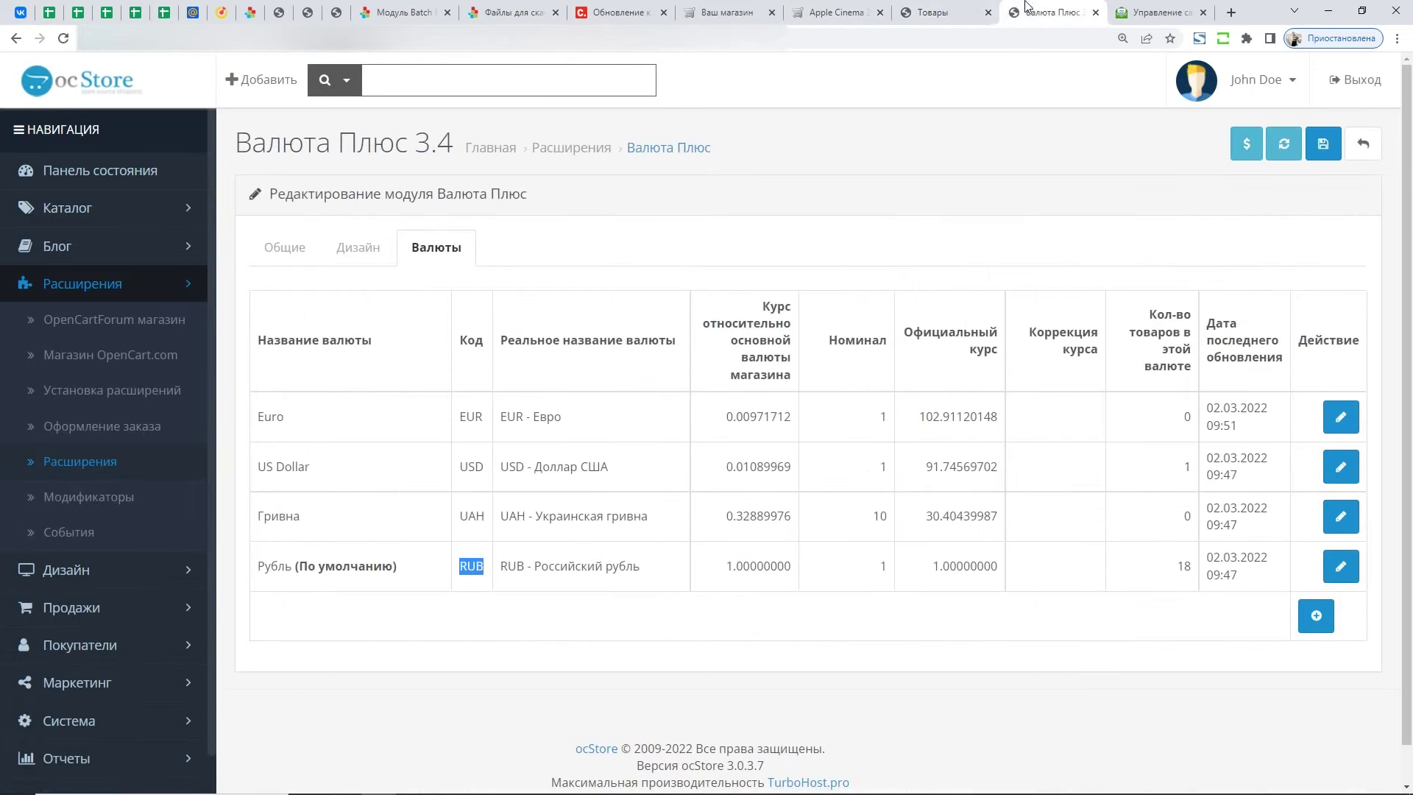
left_click(334, 13)
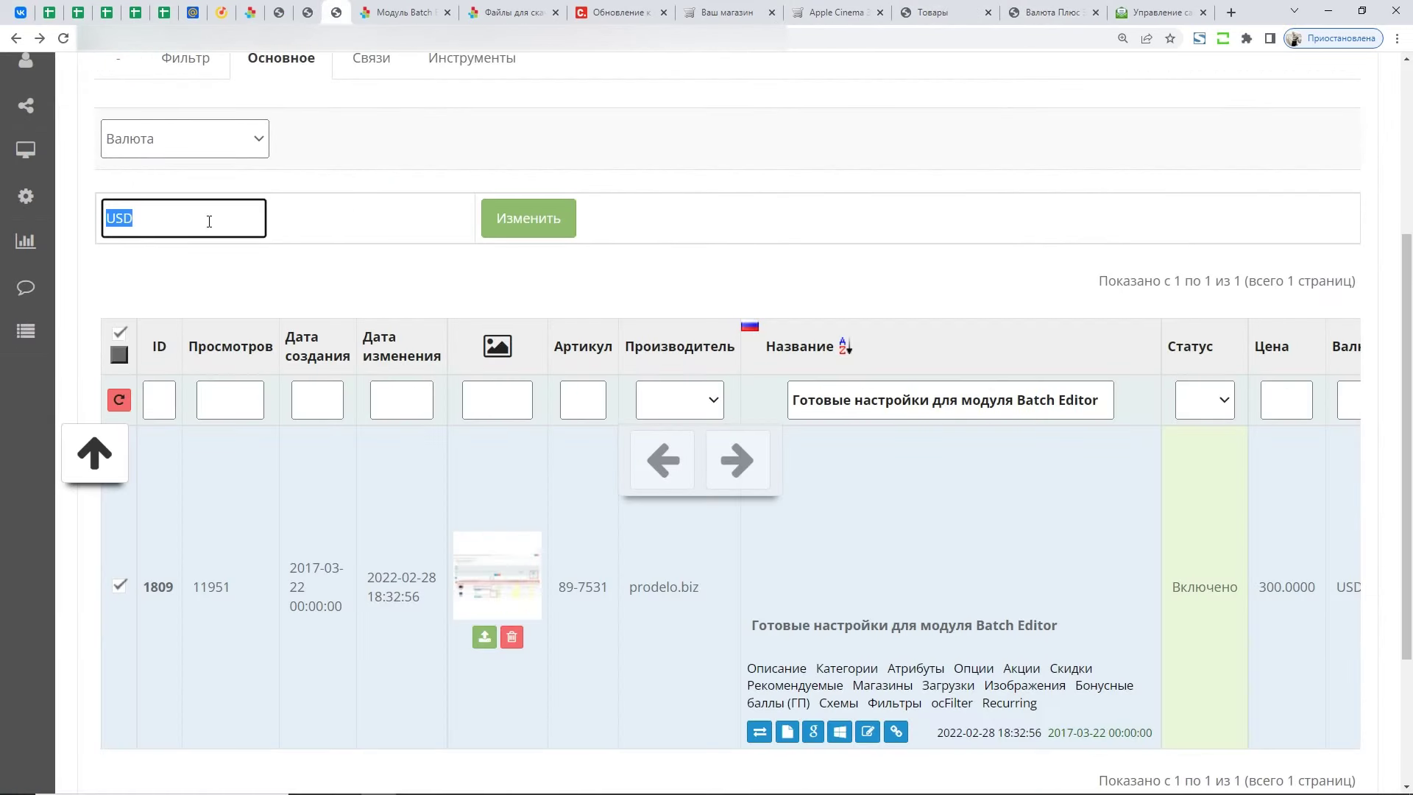
type("RUB")
left_click(520, 229)
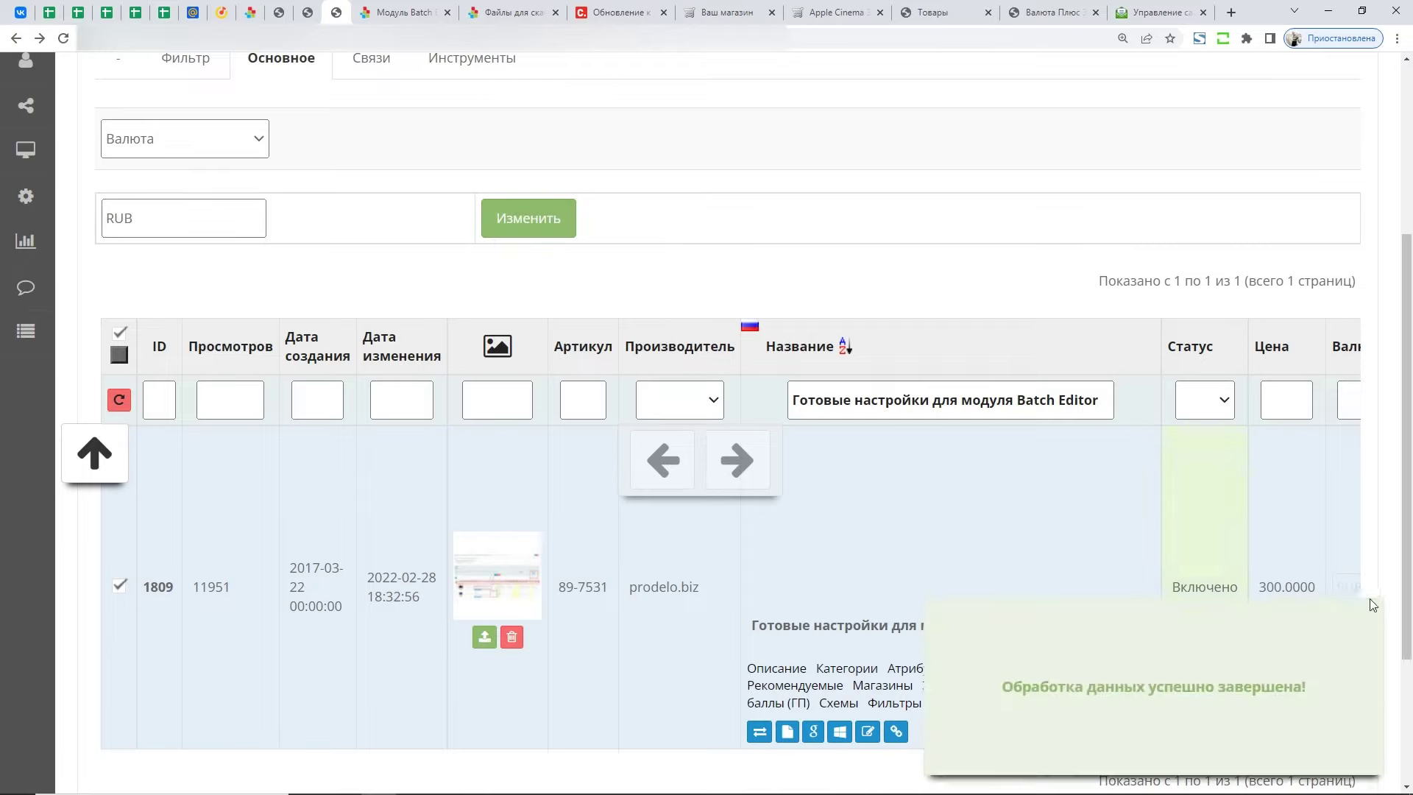
scroll(1030, 559, "right", 4)
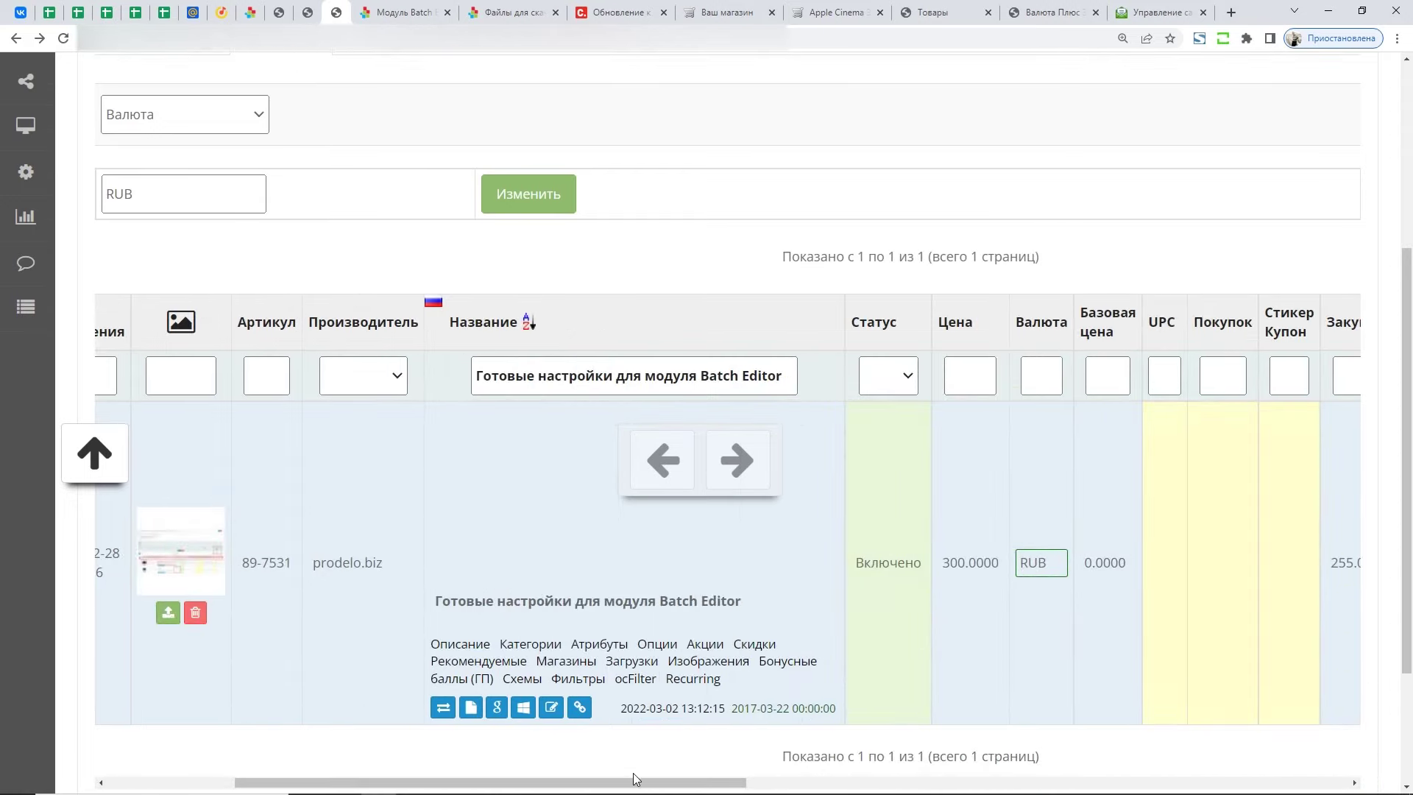
left_click_drag(419, 782, 292, 788)
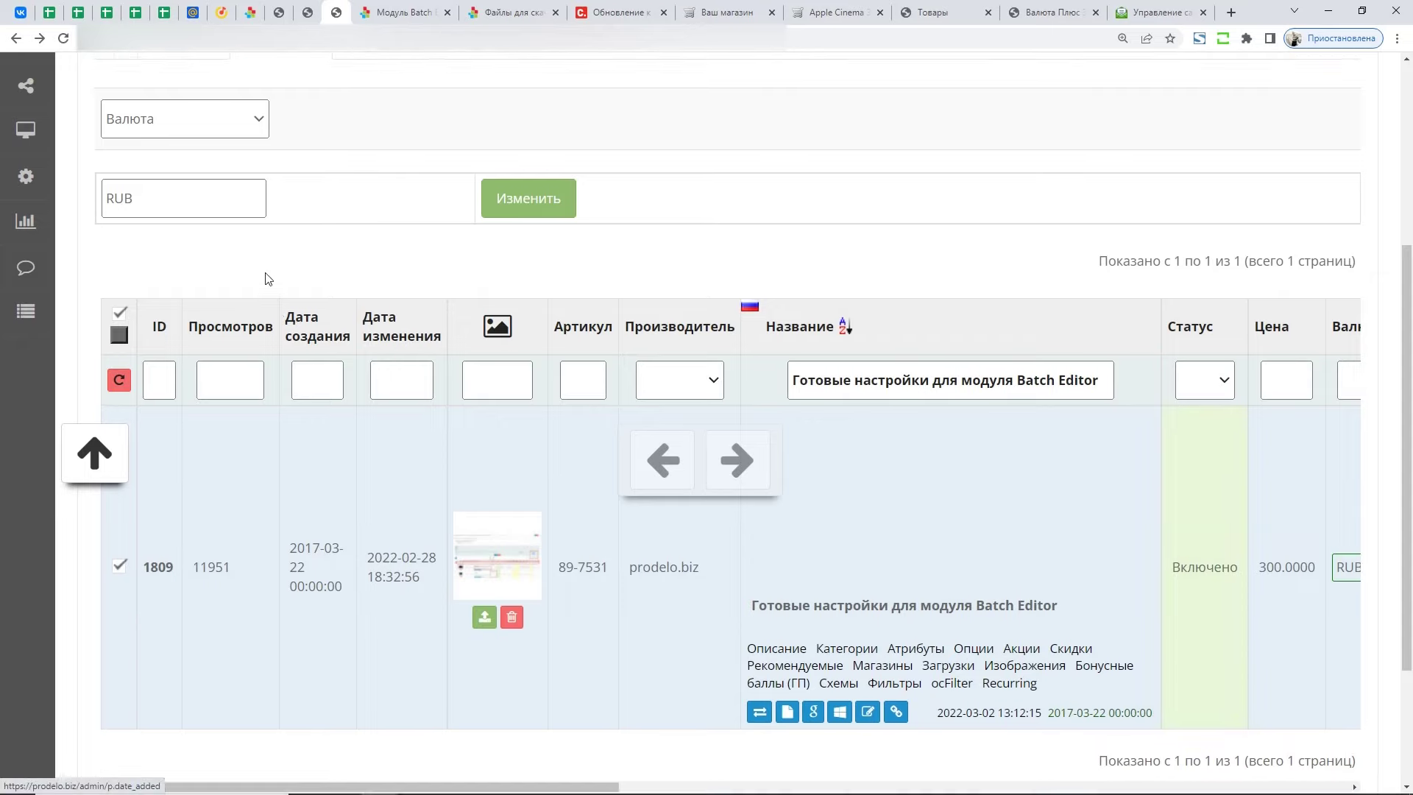
- Batch-set the Валюта of product 1809 to USD and check its Валюта column
scroll(243, 271, "up", 1)
left_click_drag(196, 266, 82, 269)
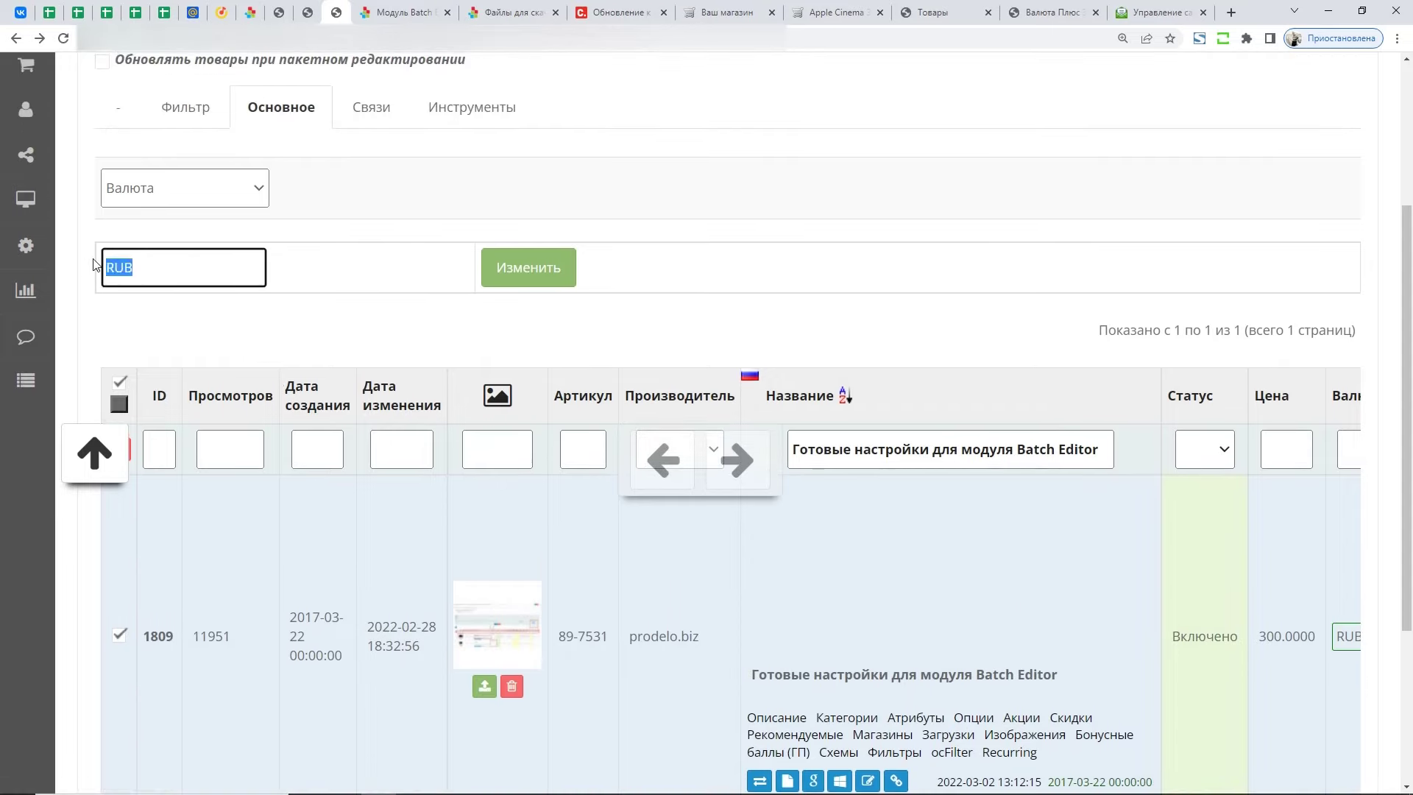
type("USD")
left_click(528, 267)
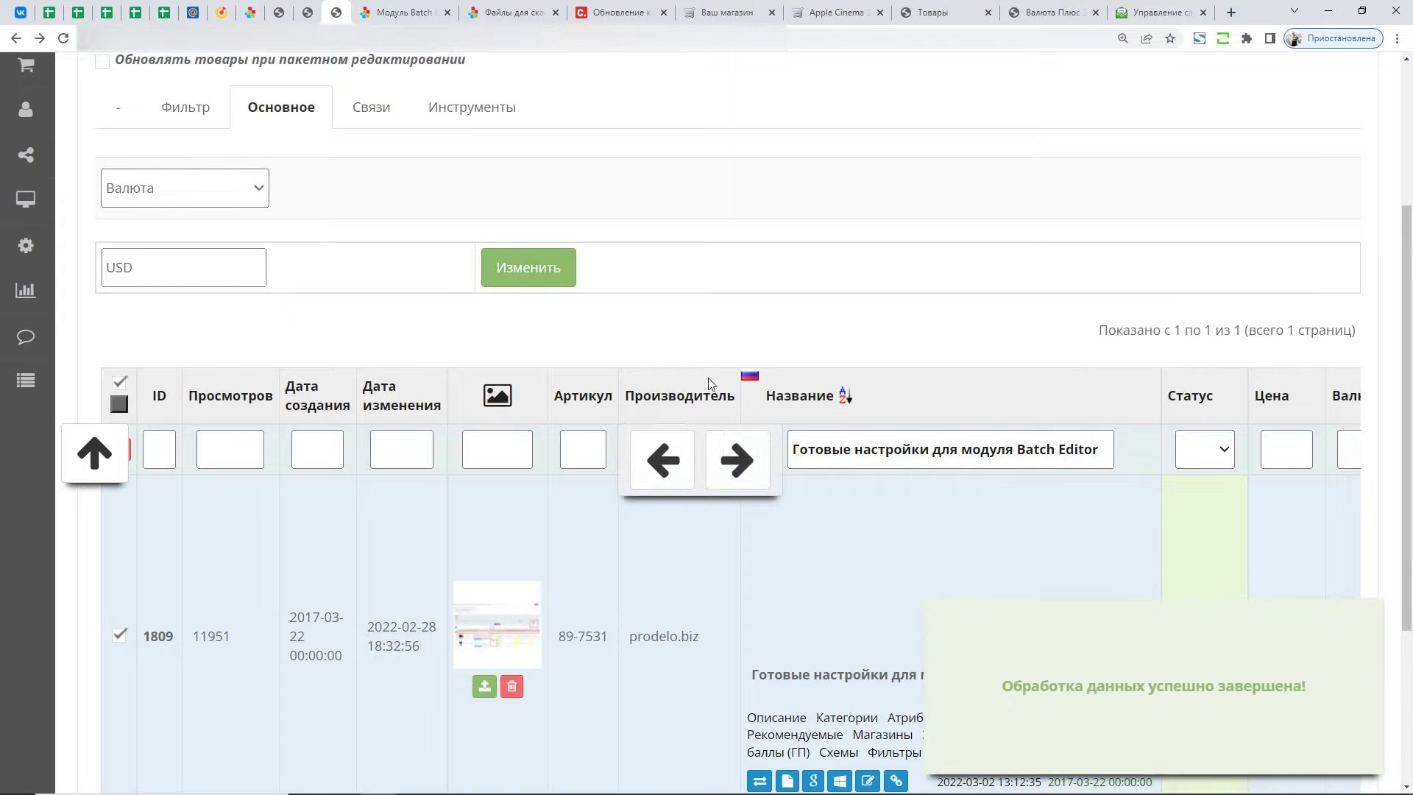
scroll(763, 541, "down", 1)
left_click_drag(584, 766, 333, 766)
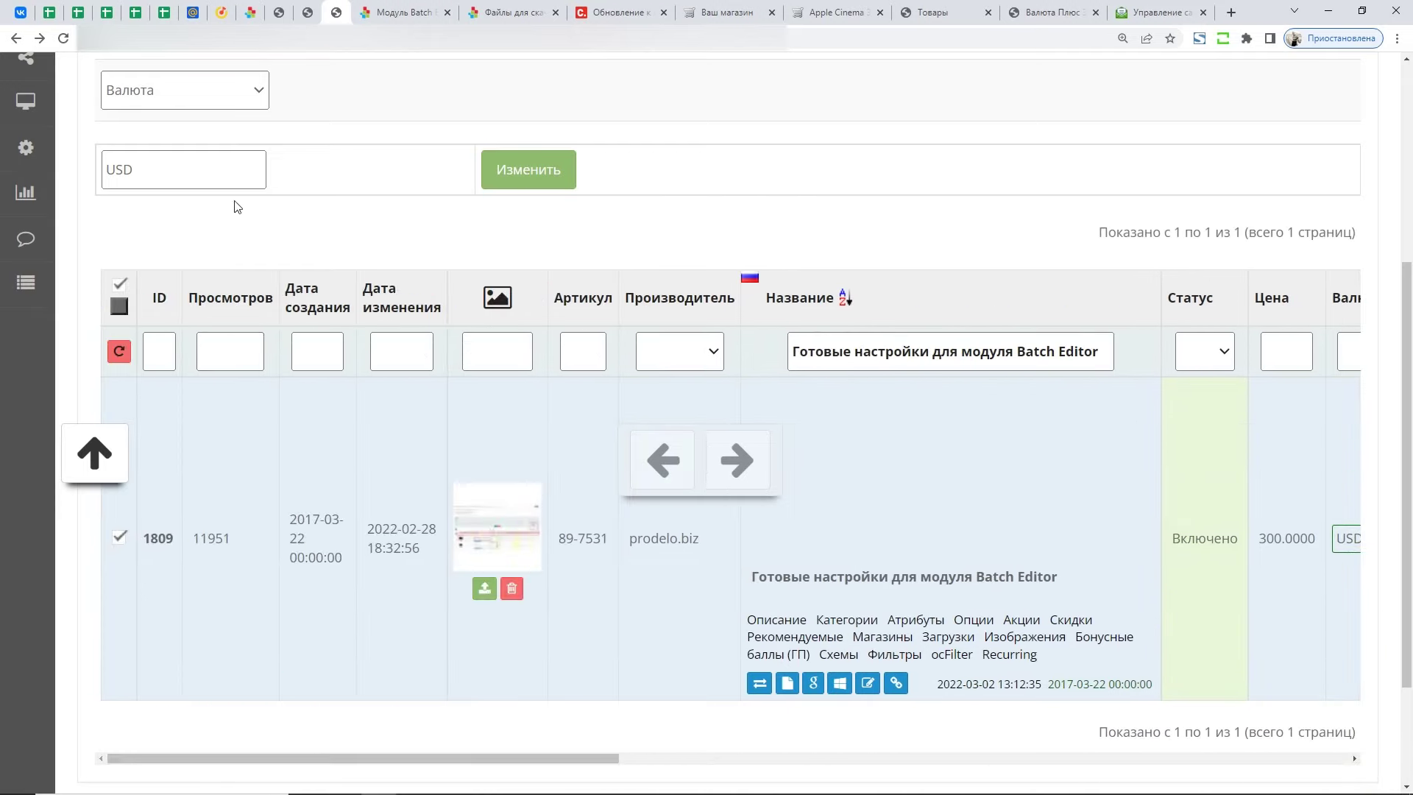
- Choose Базовая цена as the batch edit field, with the operation "= число" and the value 3
scroll(237, 207, "up", 1)
left_click(197, 192)
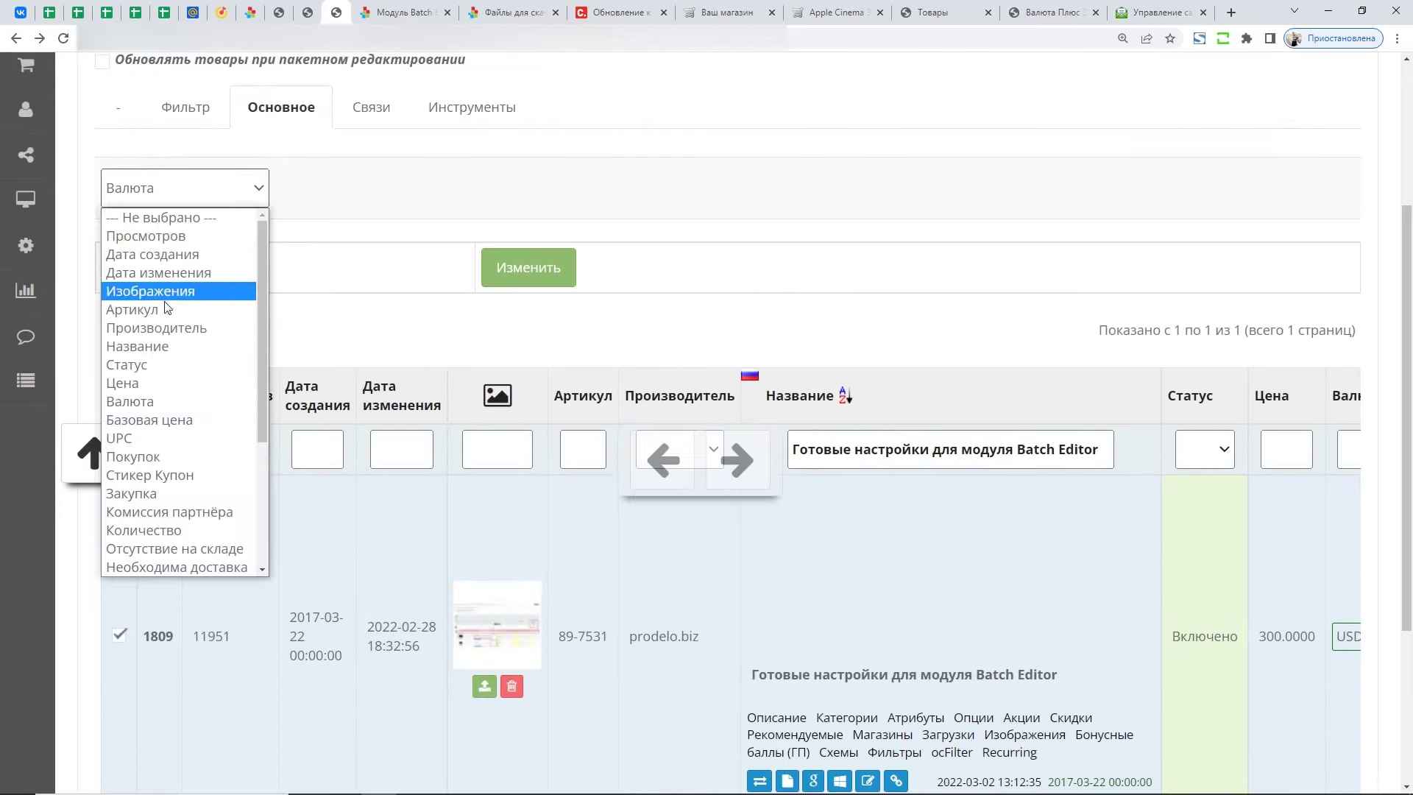
left_click(139, 419)
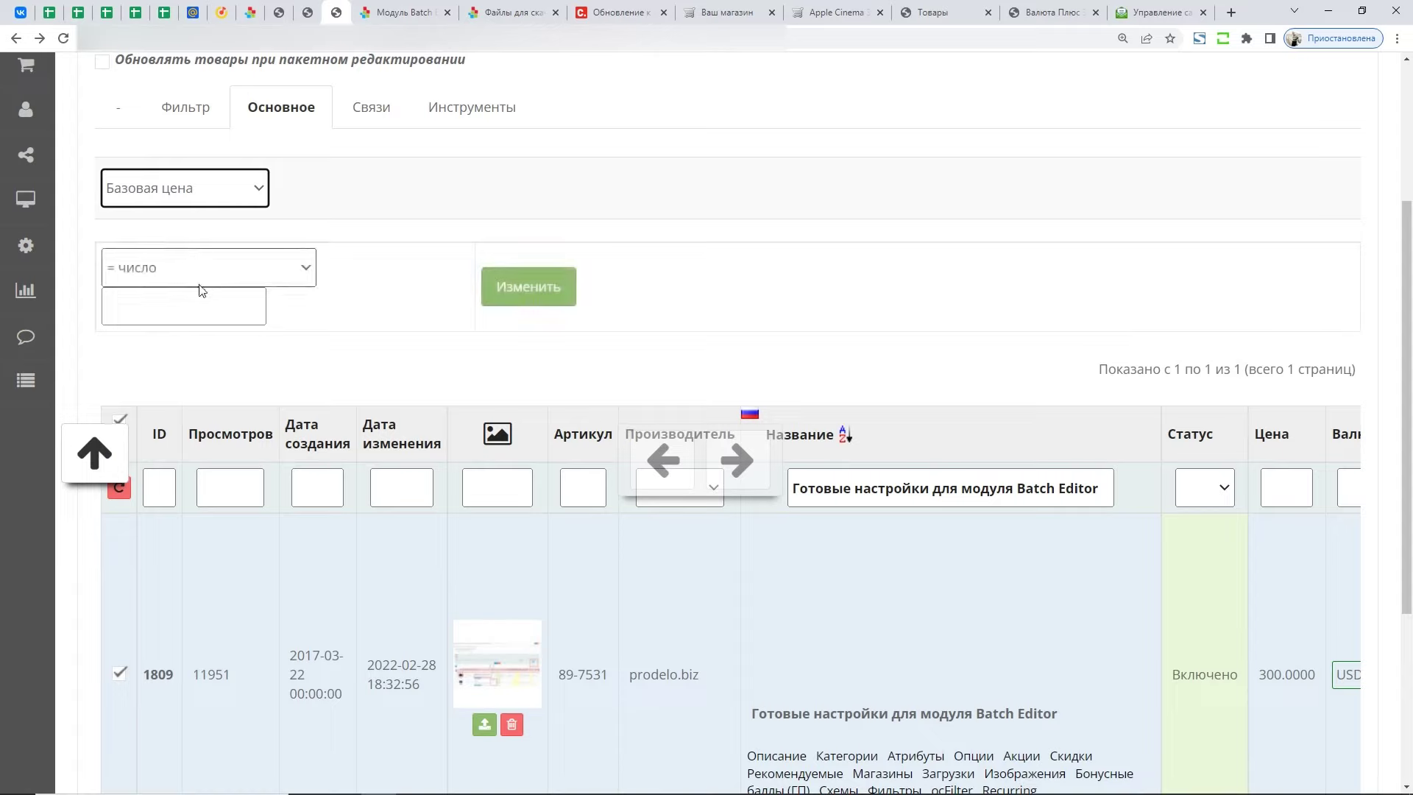
left_click(149, 302)
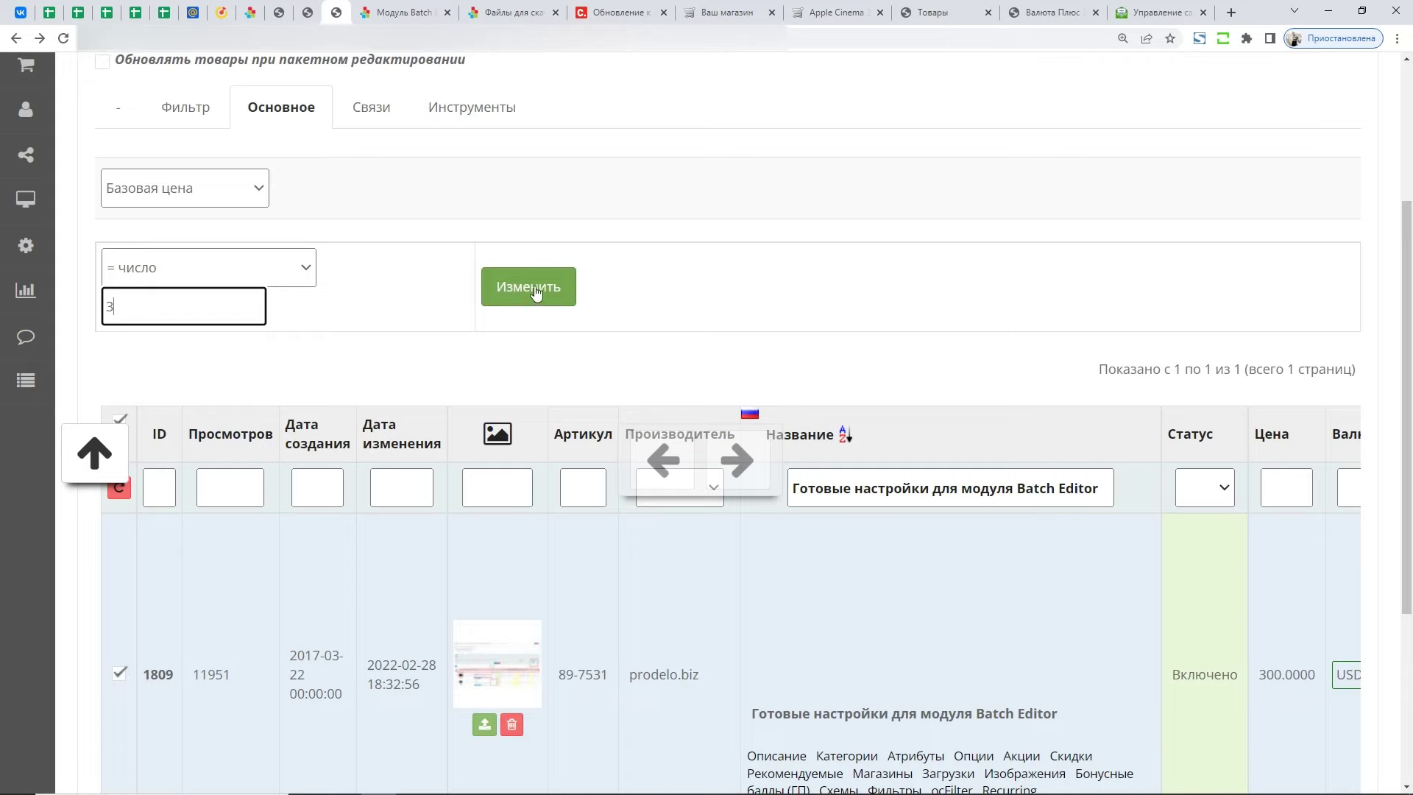
- View product 1809's storefront page in a new tab to check its price, and return to Batch Editor
scroll(736, 515, "down", 1)
middle_click(895, 746)
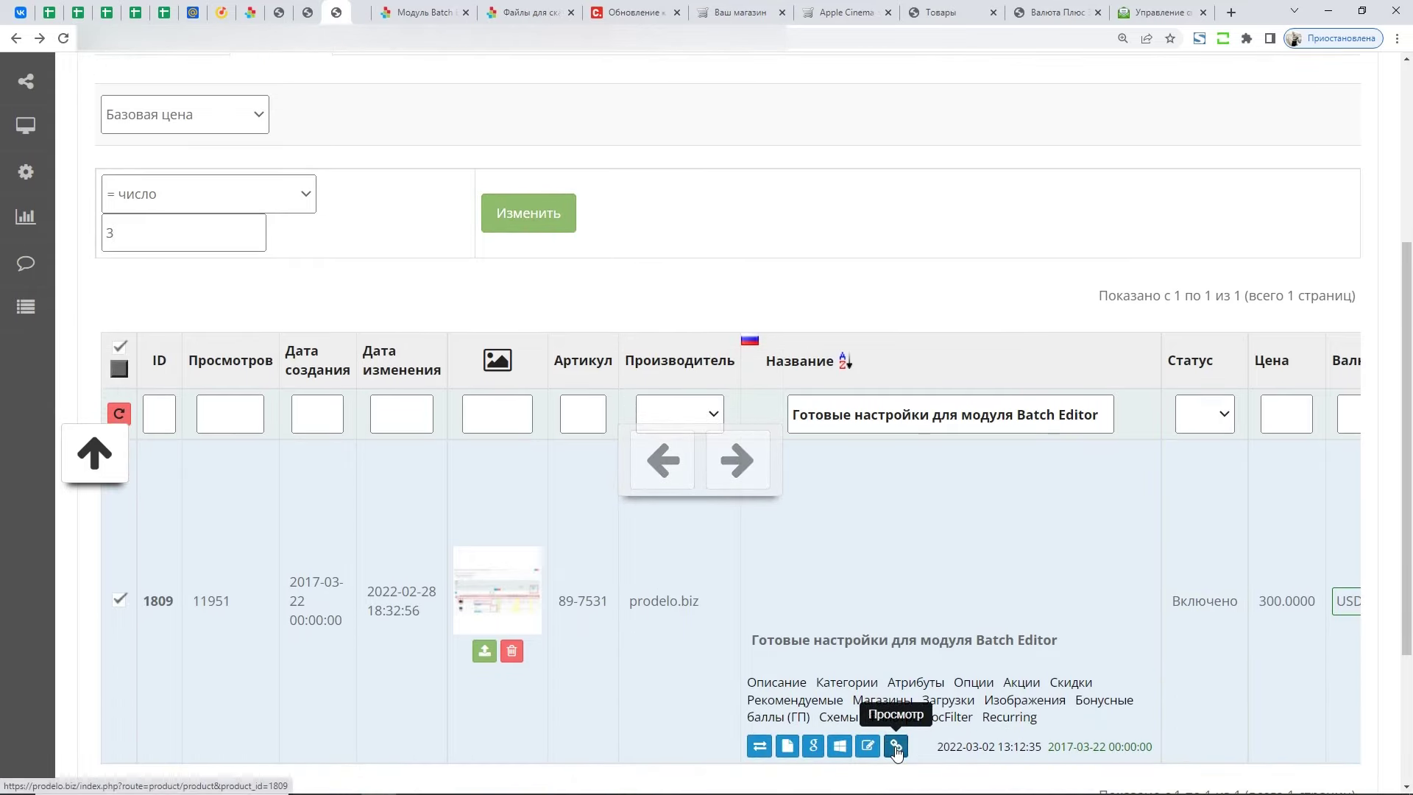
left_click(363, 14)
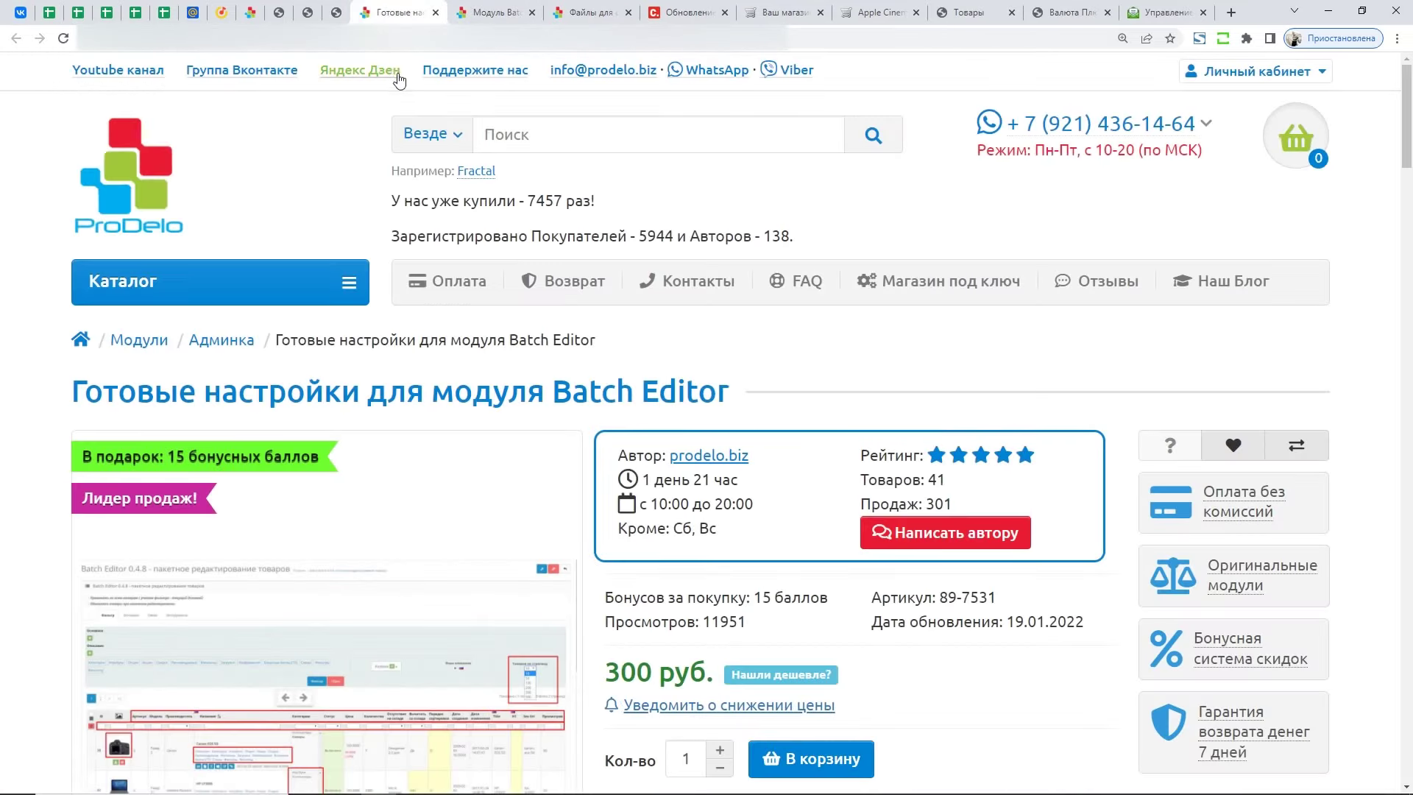
left_click(336, 13)
- Apply the Базовая цена batch edit to product 1809, recheck its storefront price, and return to Batch Editor
scroll(382, 288, "down", 1)
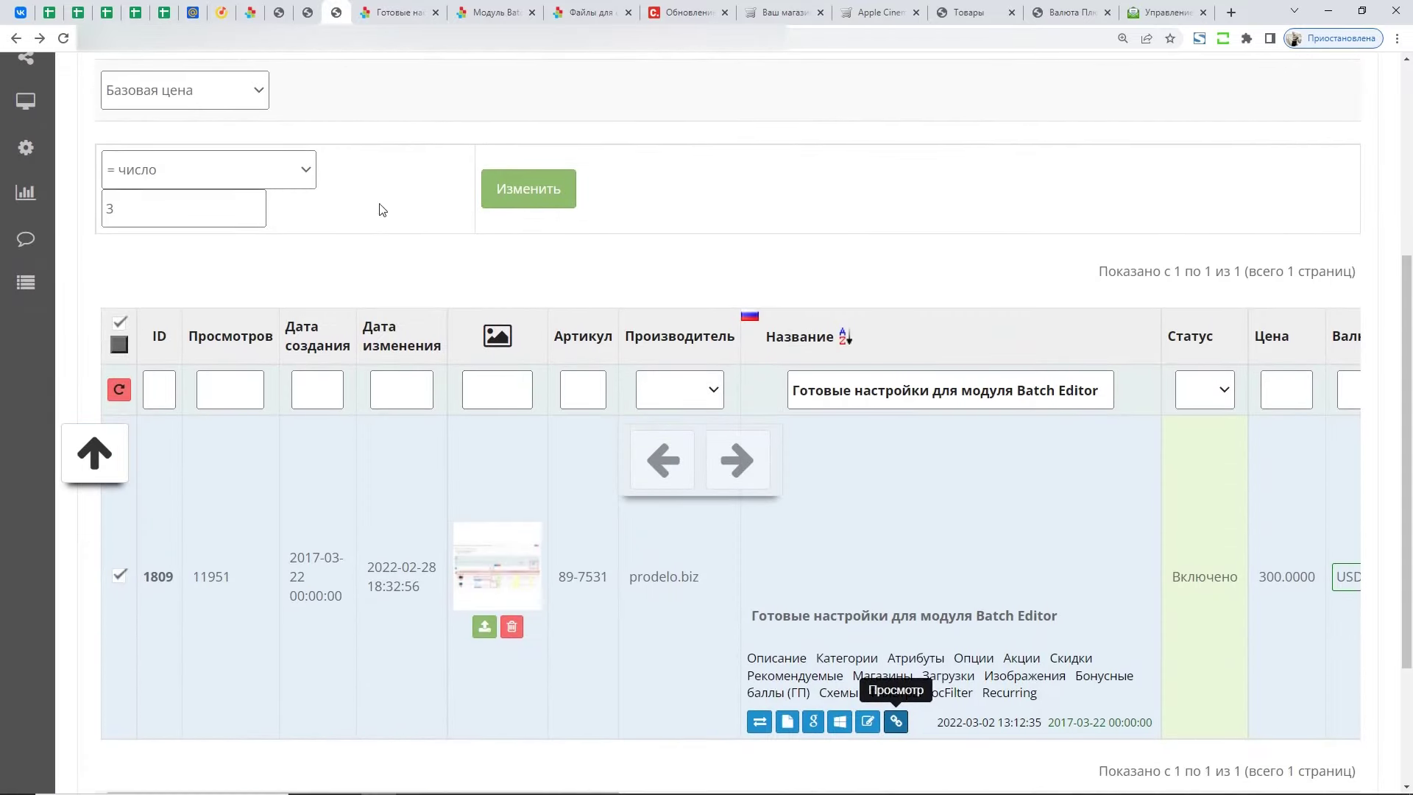
left_click(528, 193)
key("ctrl+Tab")
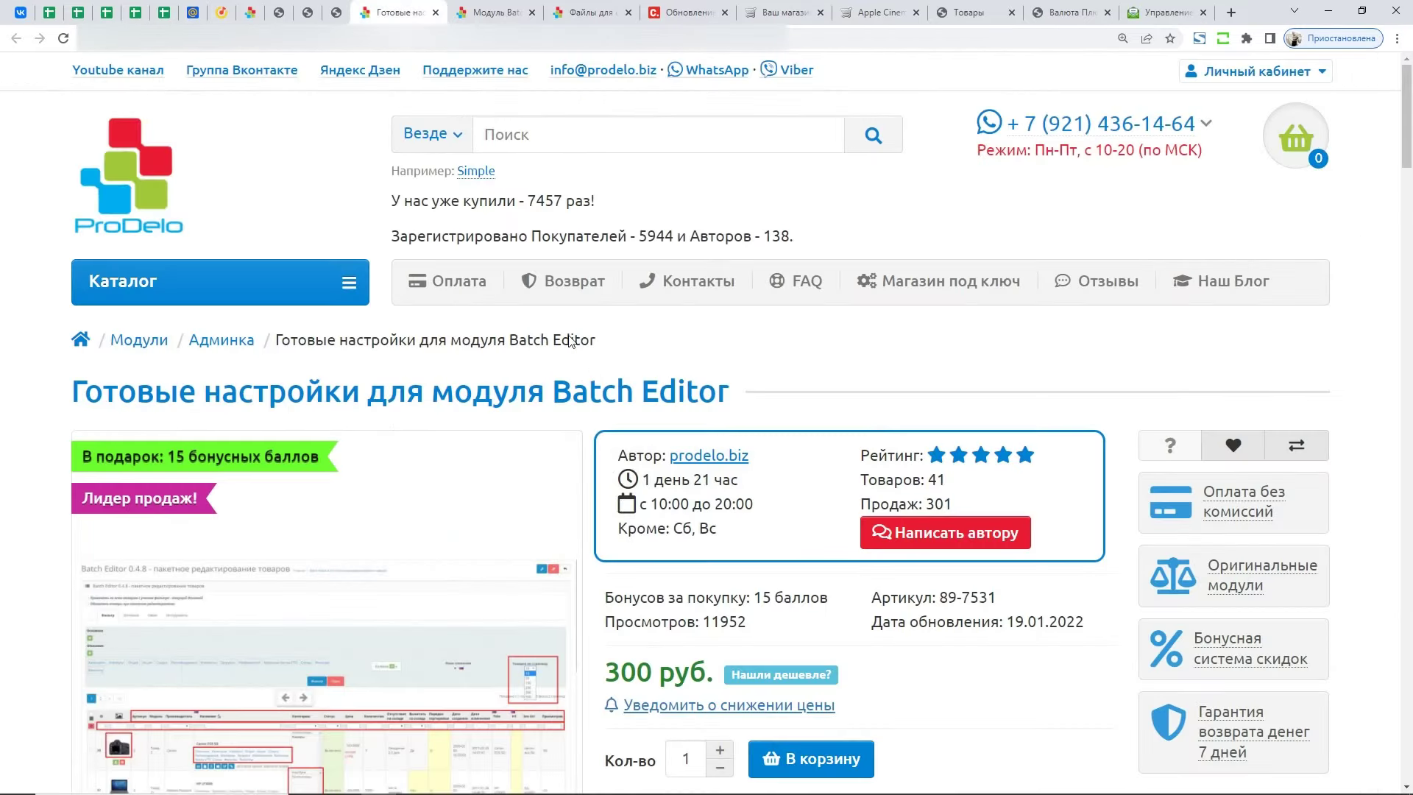
left_click(344, 13)
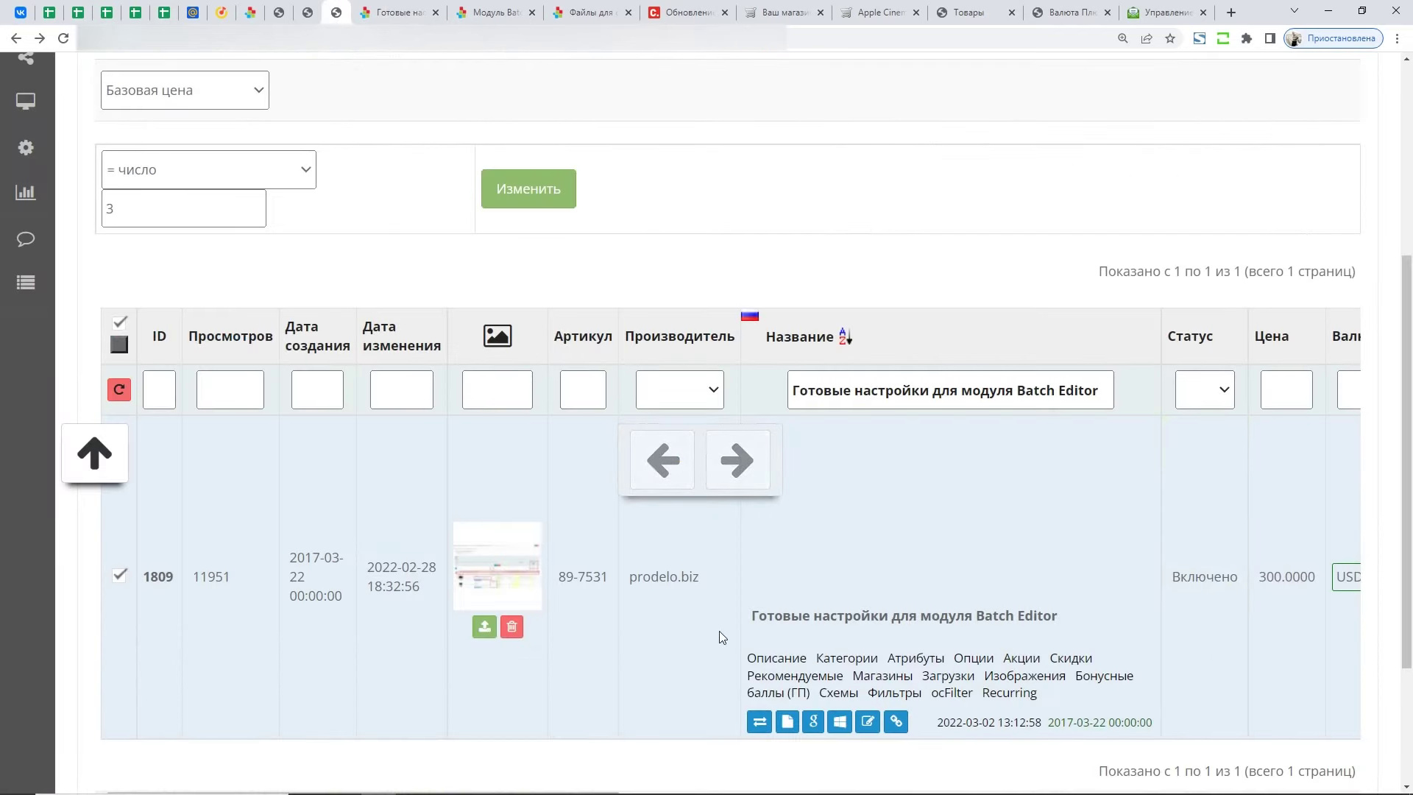
scroll(678, 555, "up", 3)
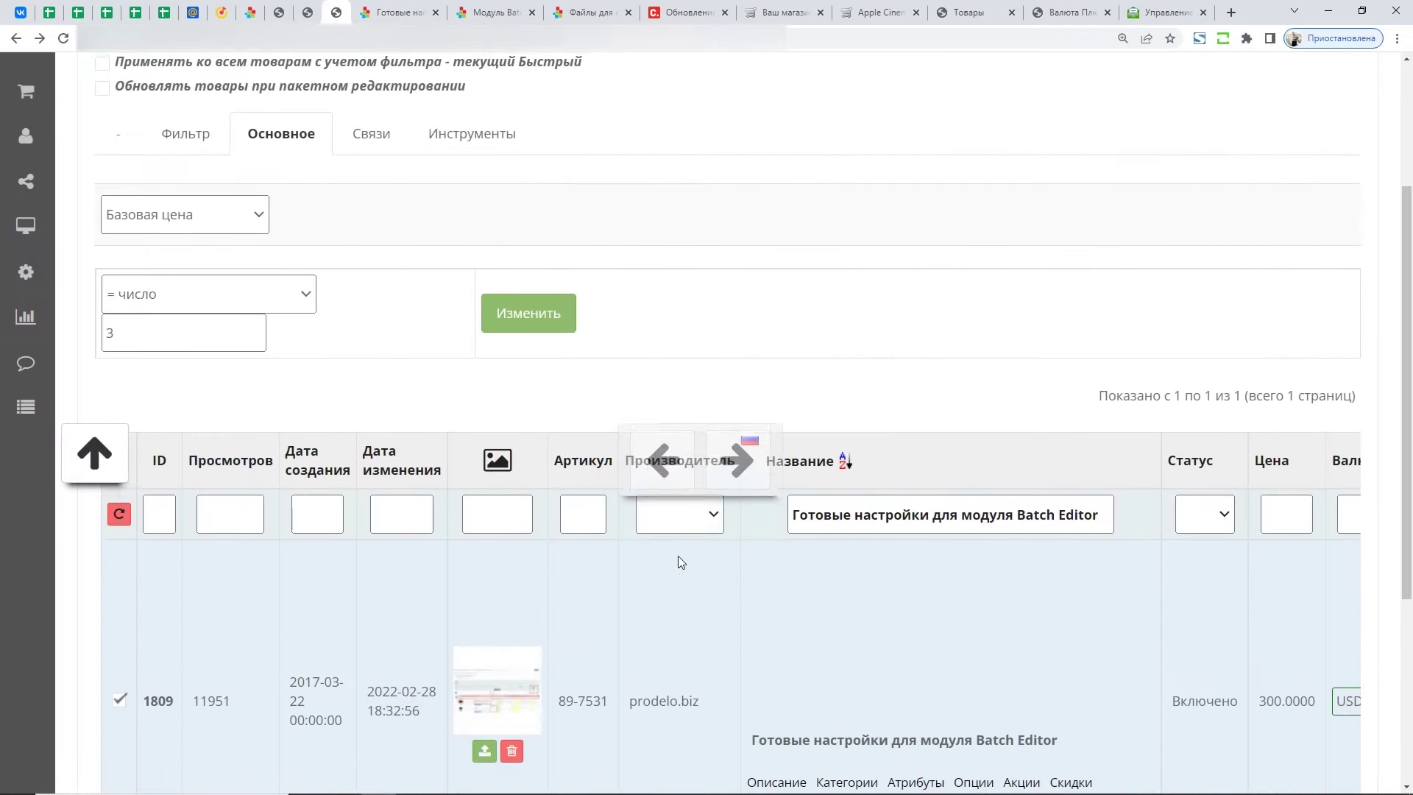
scroll(219, 337, "up", 2)
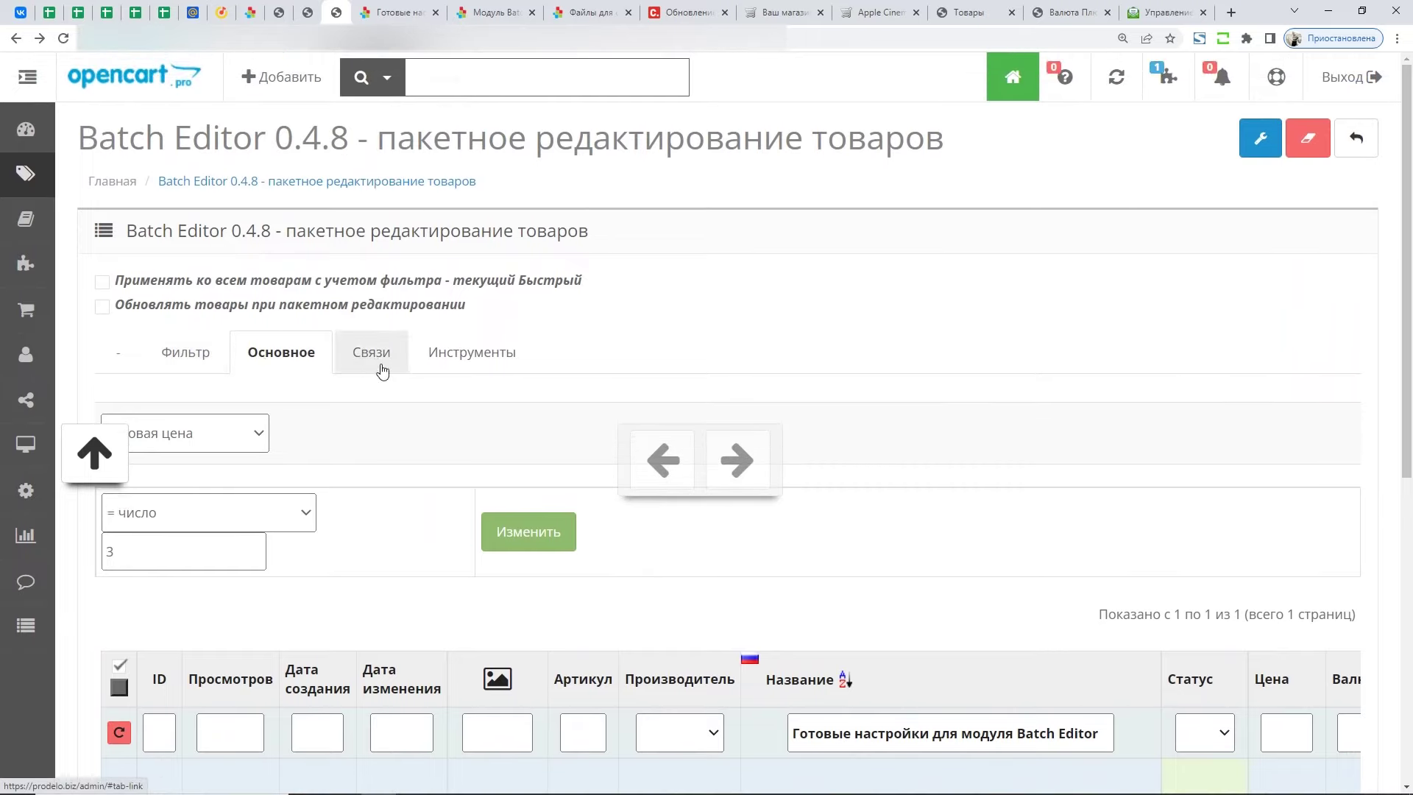
scroll(445, 368, "down", 4)
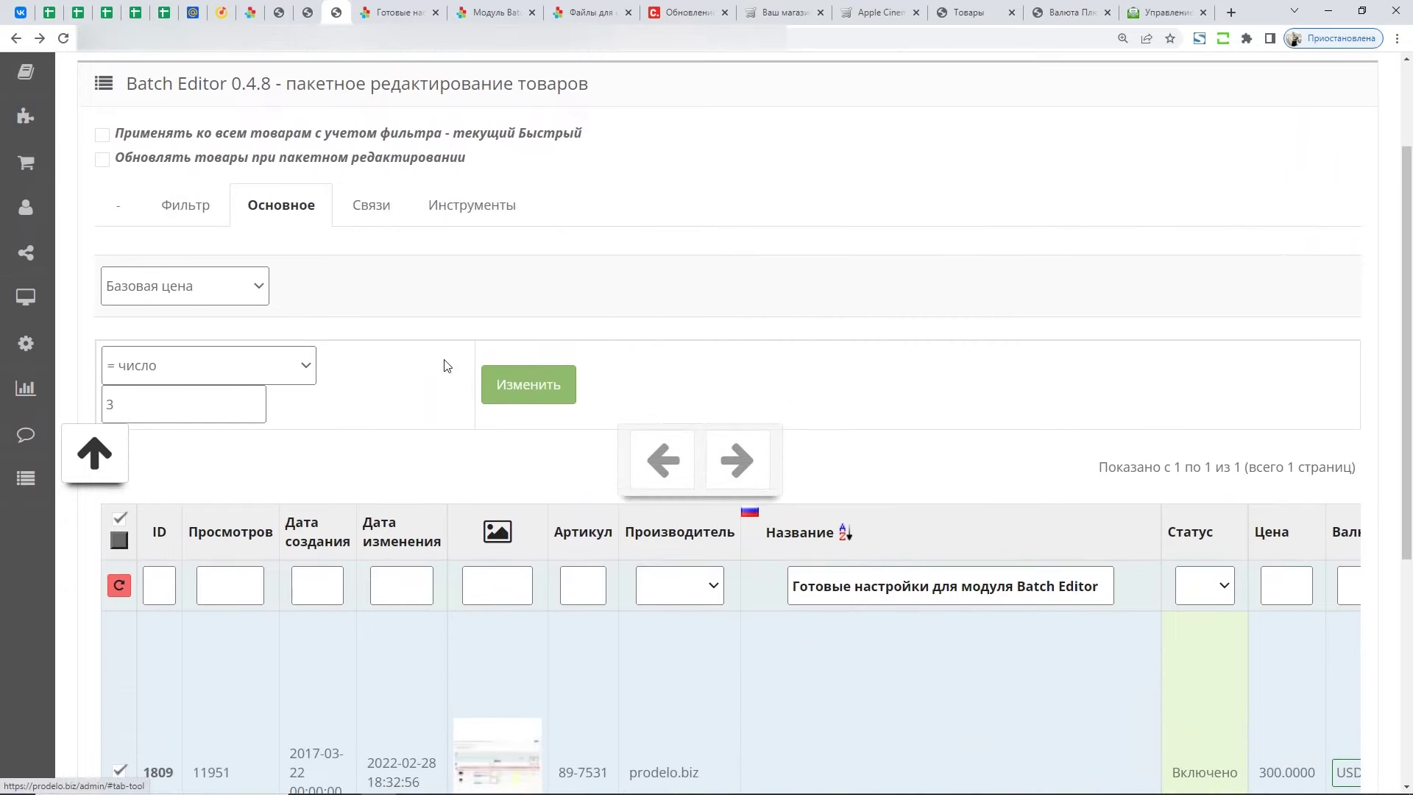
scroll(446, 375, "up", 3)
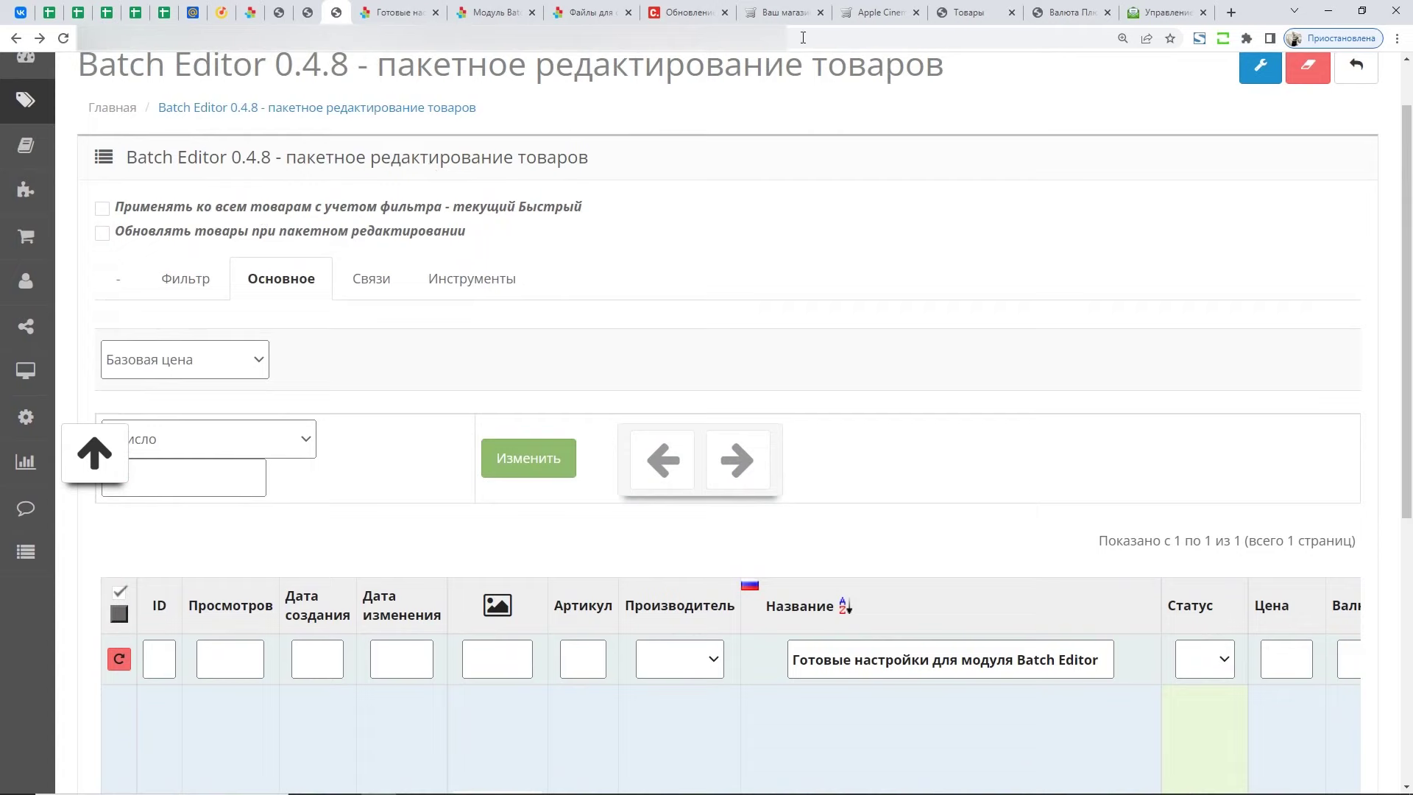
- Switch to the Валюта Плюс module and examine the Автоматическое обновление валют option in its Общие settings
left_click(1053, 8)
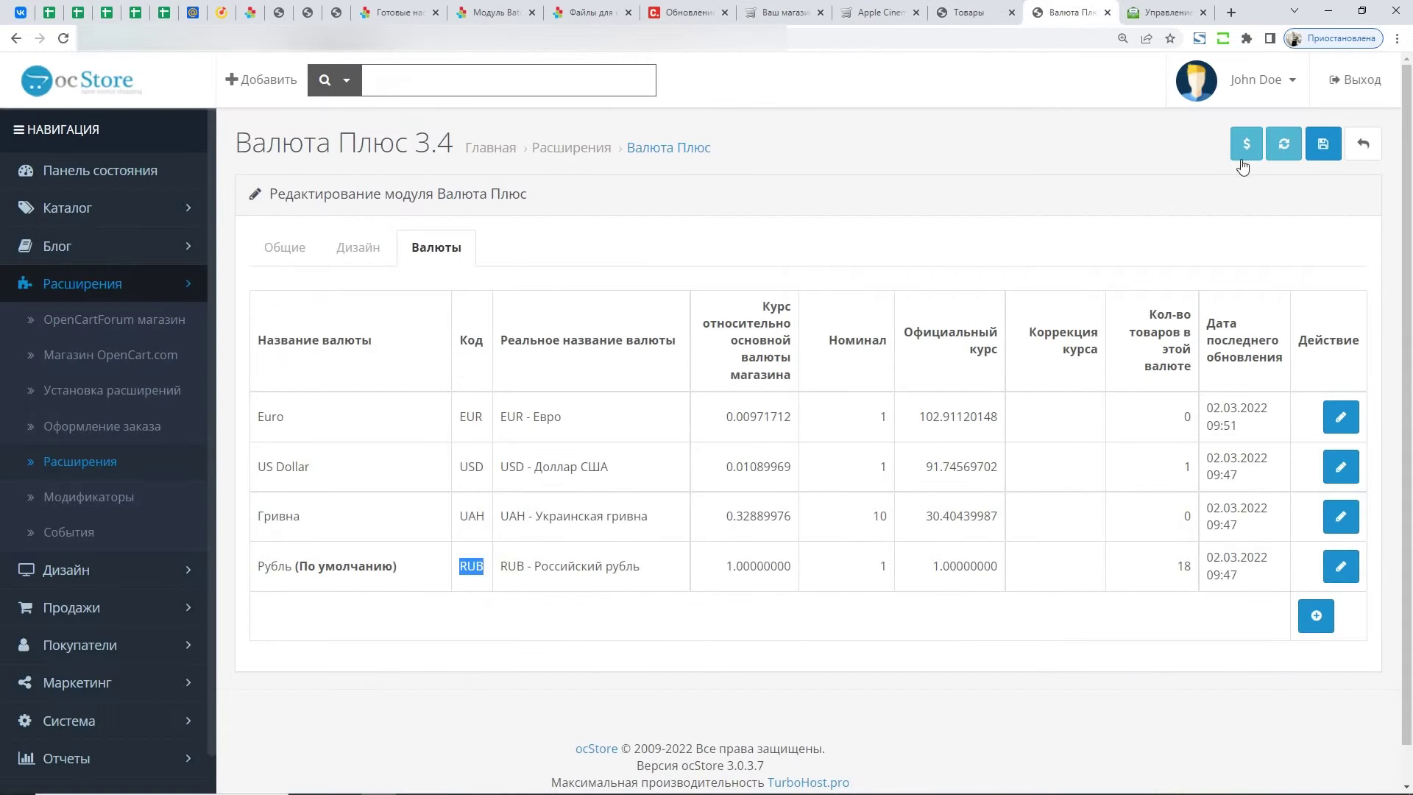
left_click(1286, 151)
left_click(285, 247)
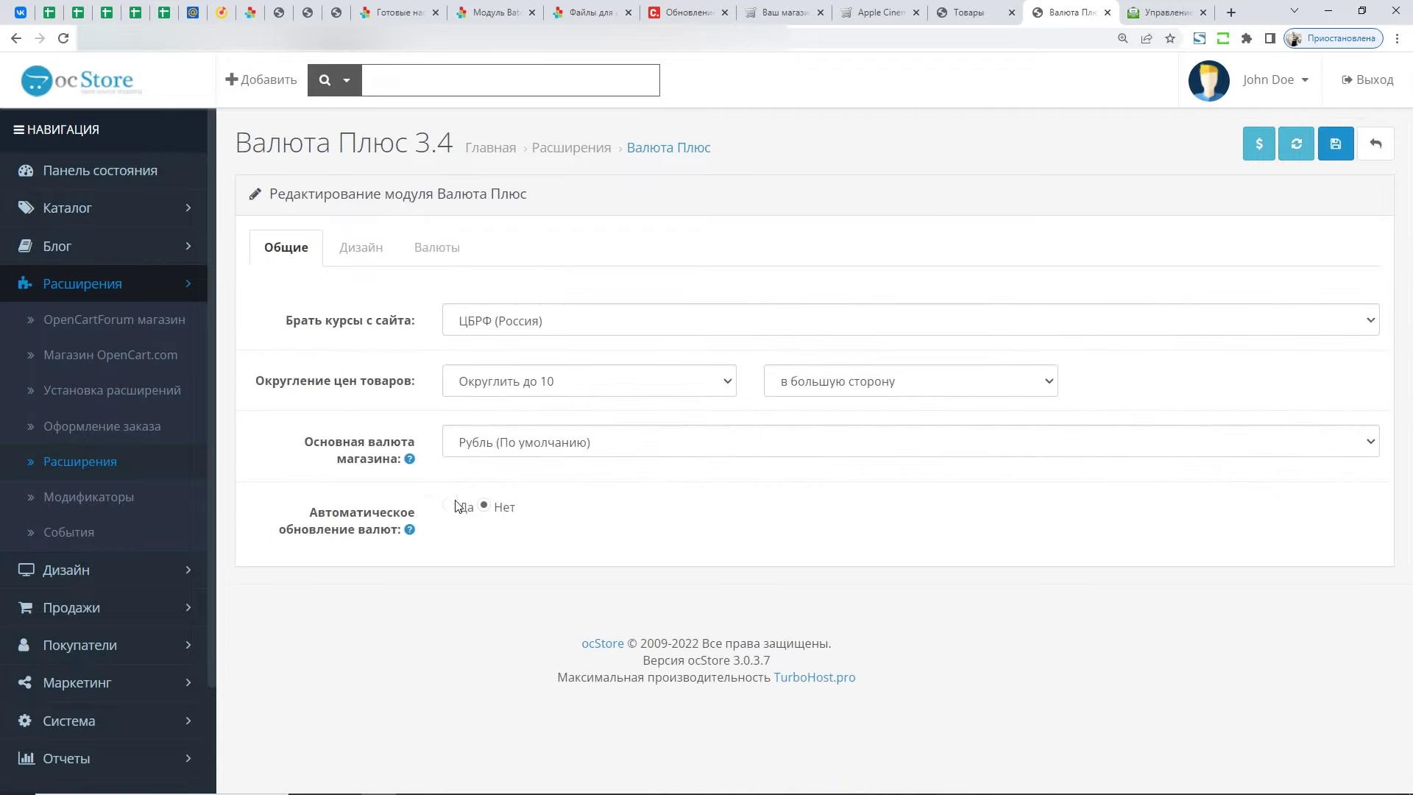
mouse_move(416, 531)
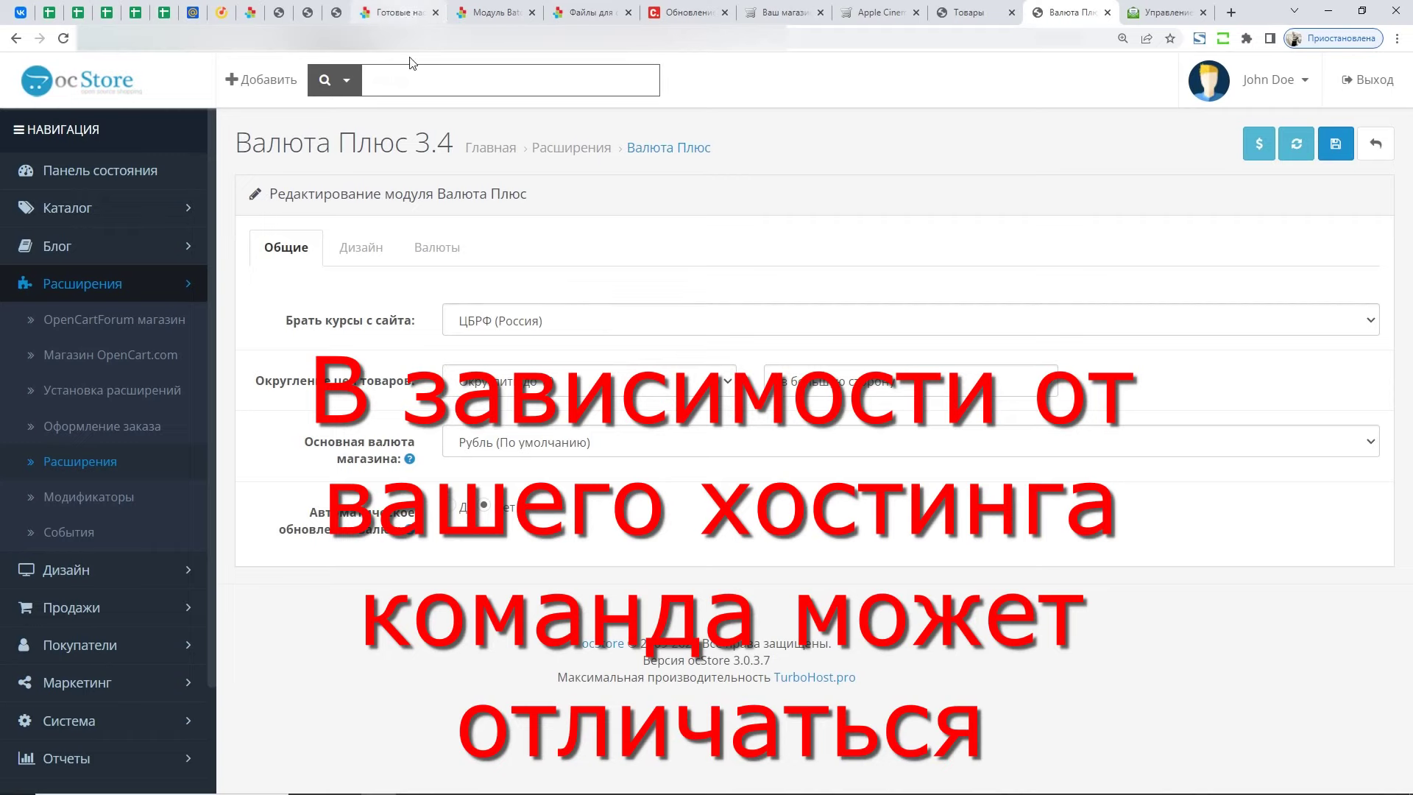
left_click(398, 13)
left_click(334, 15)
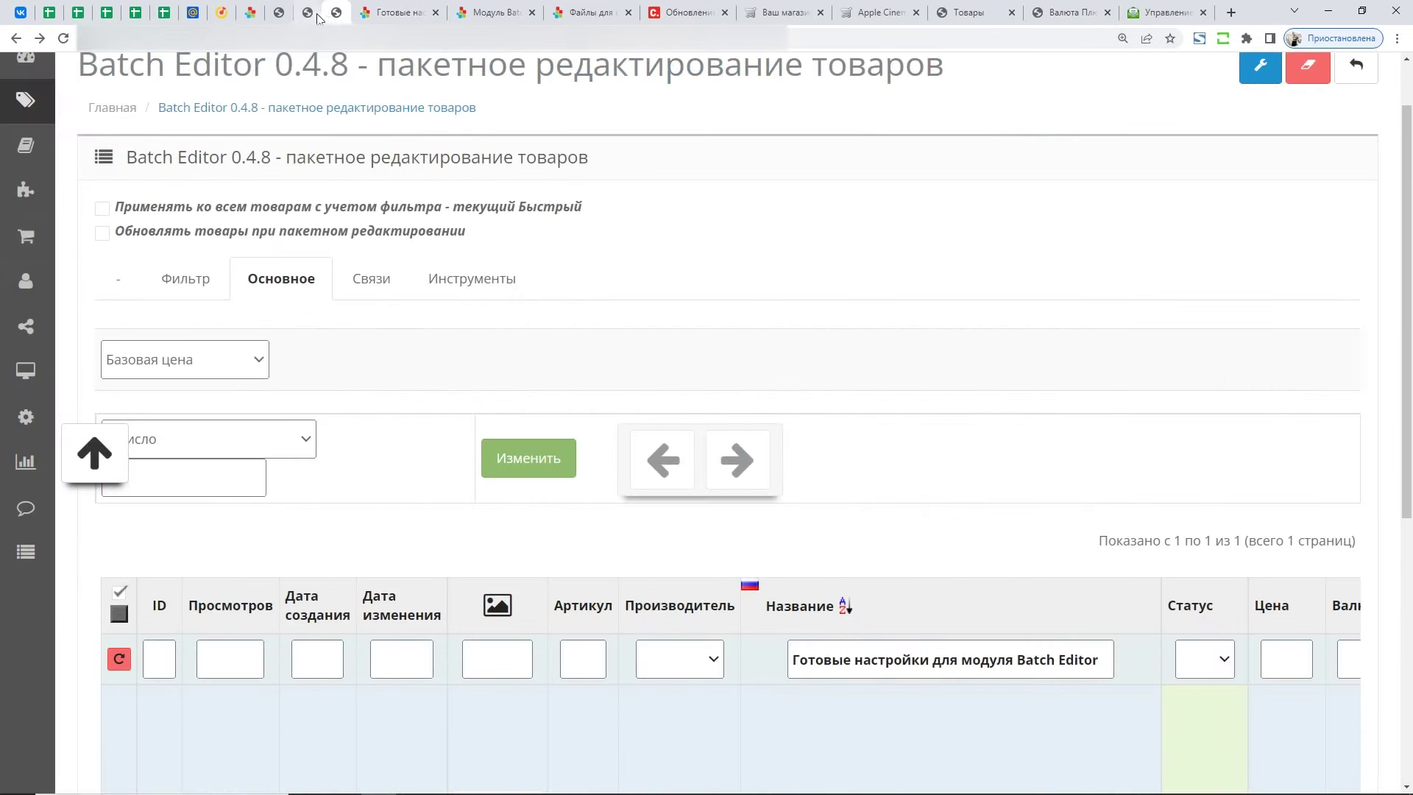
scroll(521, 278, "down", 2)
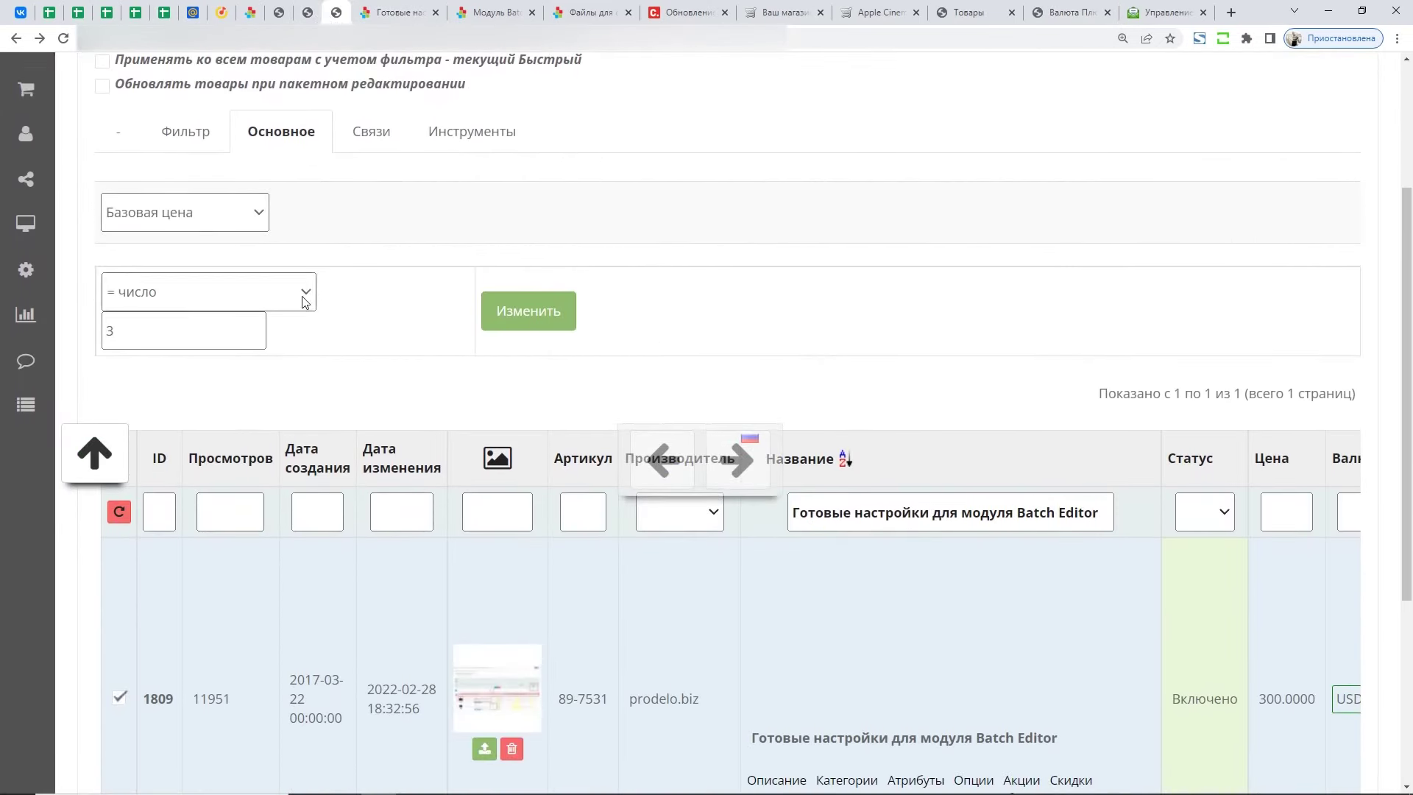
scroll(456, 551, "down", 3)
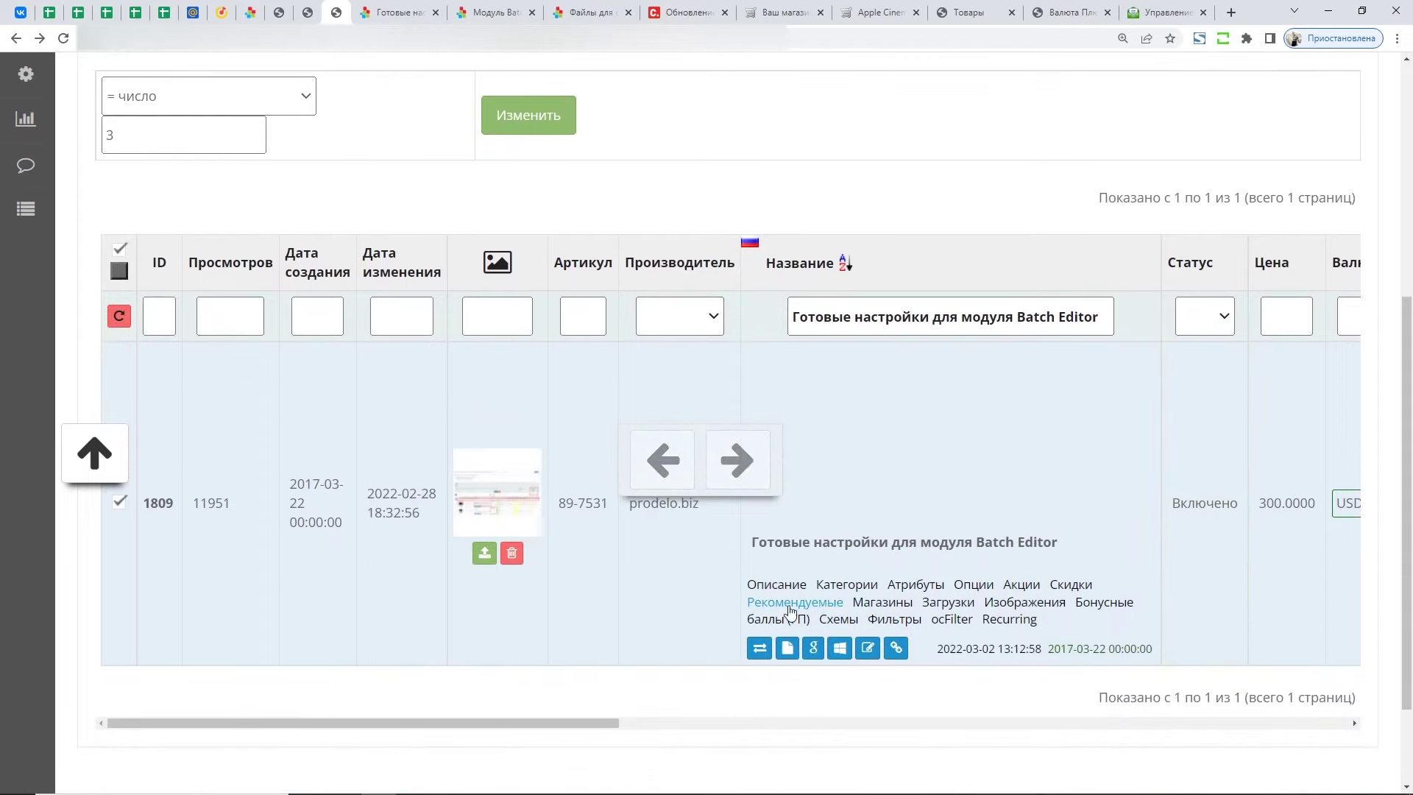
scroll(776, 520, "down", 2)
scroll(655, 564, "up", 6)
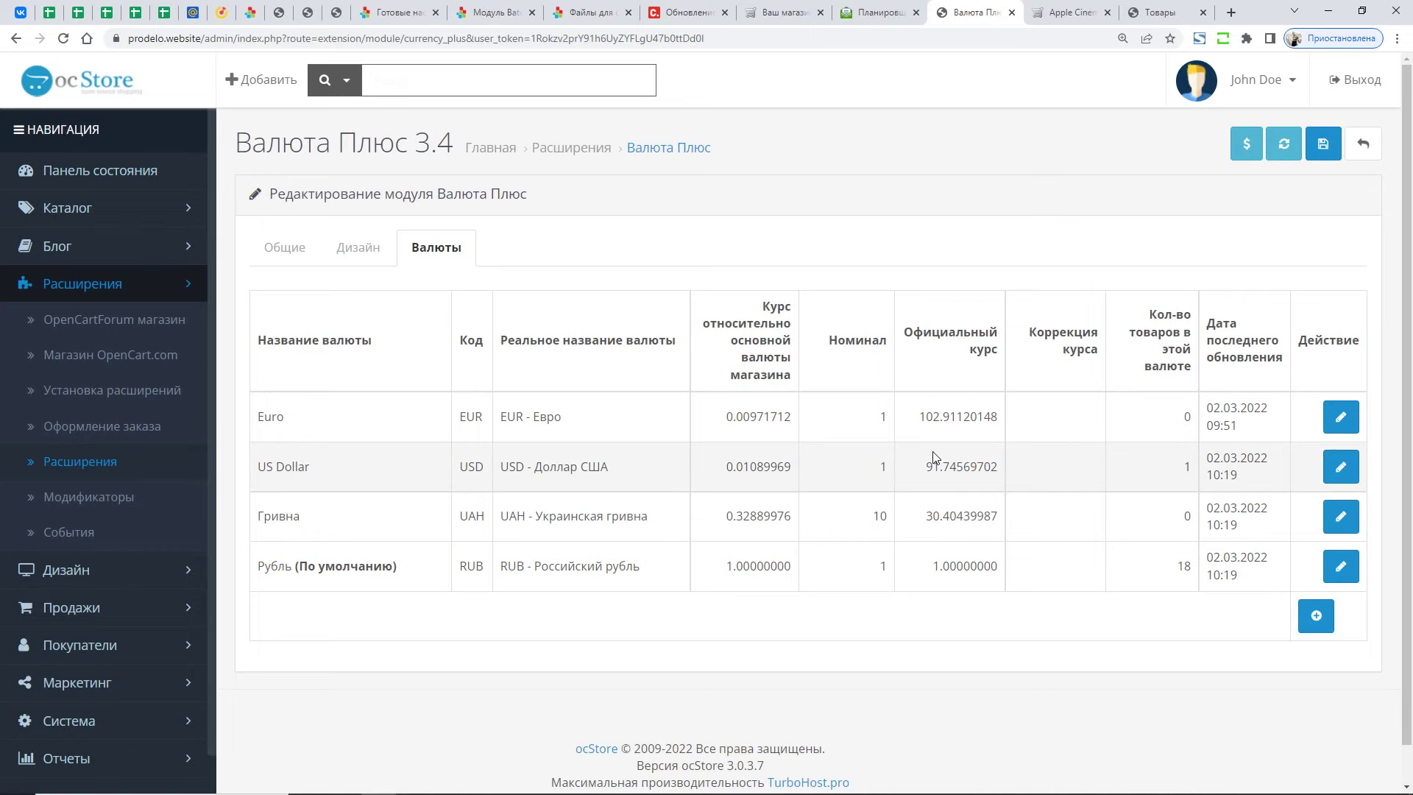
- Switch to the Beget control panel and examine the Планировщик заданий page with its existing Валюта Плюс task
left_click(873, 9)
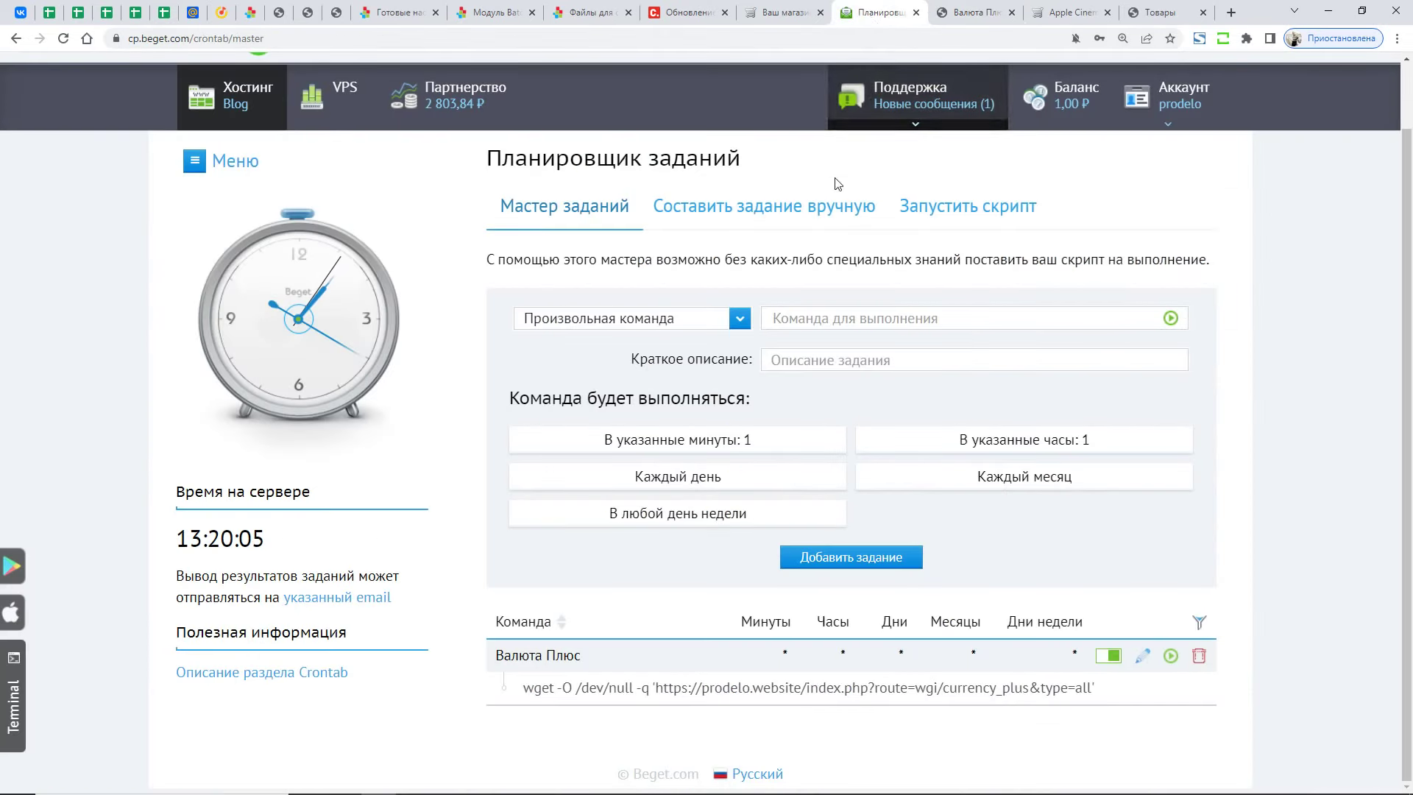
scroll(562, 426, "up", 2)
scroll(562, 417, "down", 1)
scroll(545, 398, "up", 2)
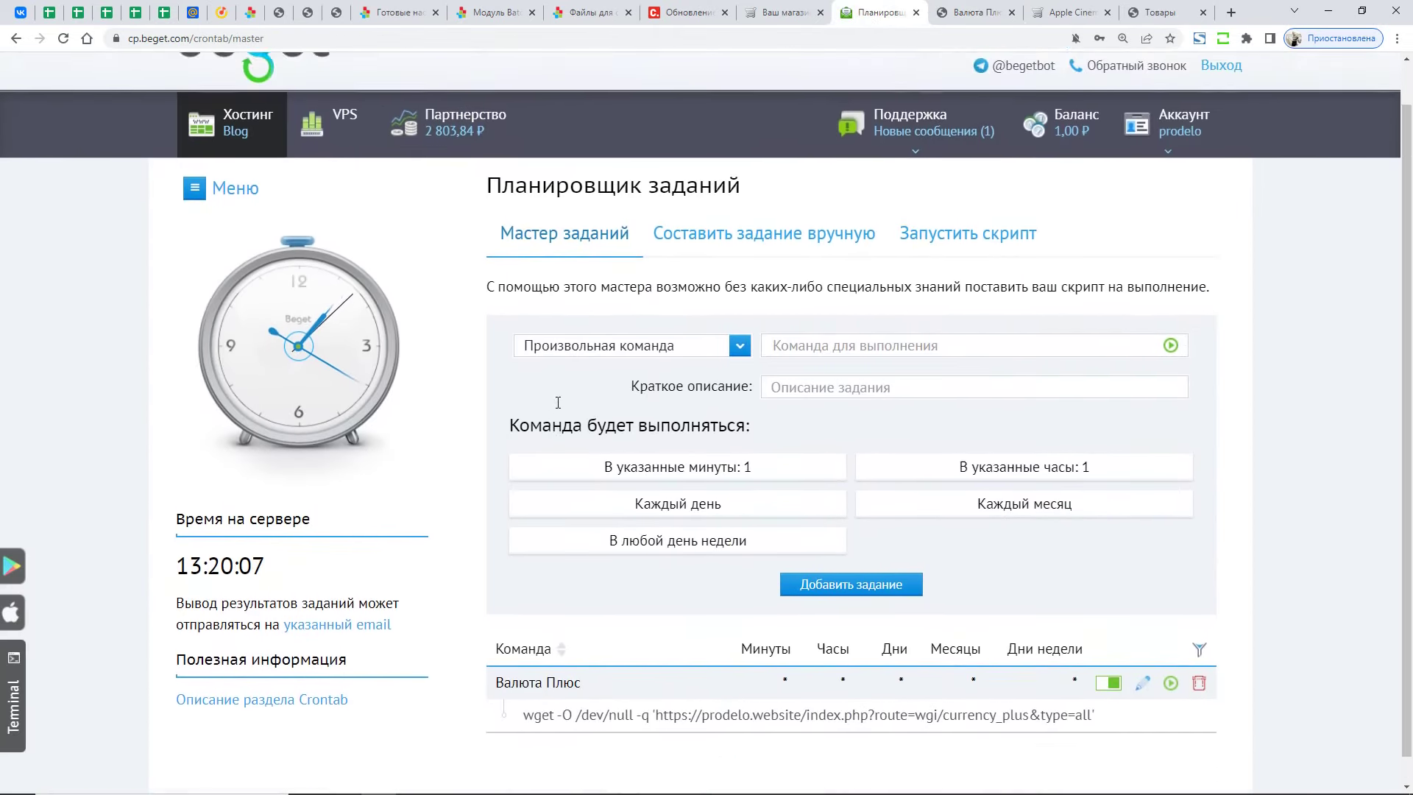
scroll(441, 376, "down", 1)
scroll(368, 368, "up", 1)
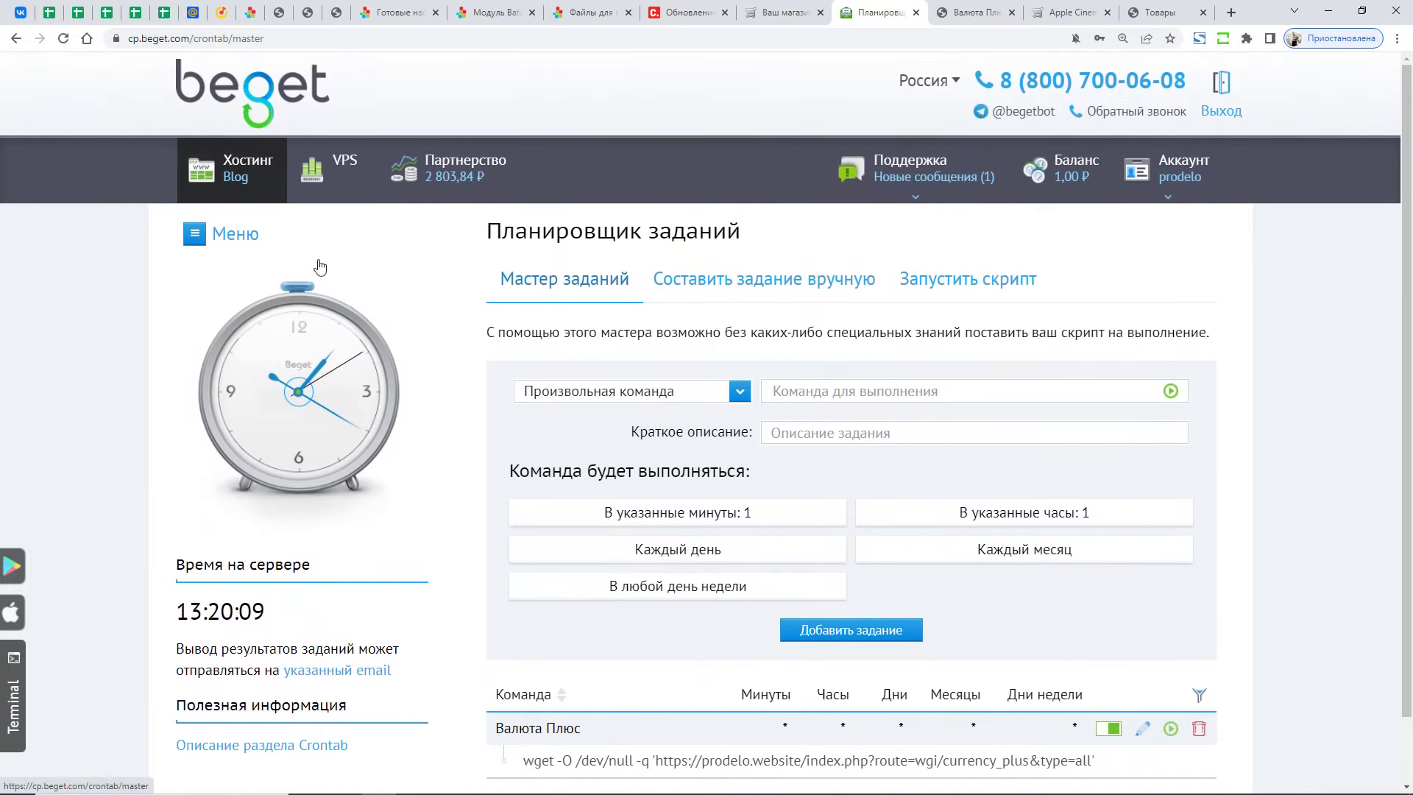
- Go to the hosting panel's main page and open the CronTab task scheduler from there
left_click(335, 368)
scroll(703, 425, "down", 1)
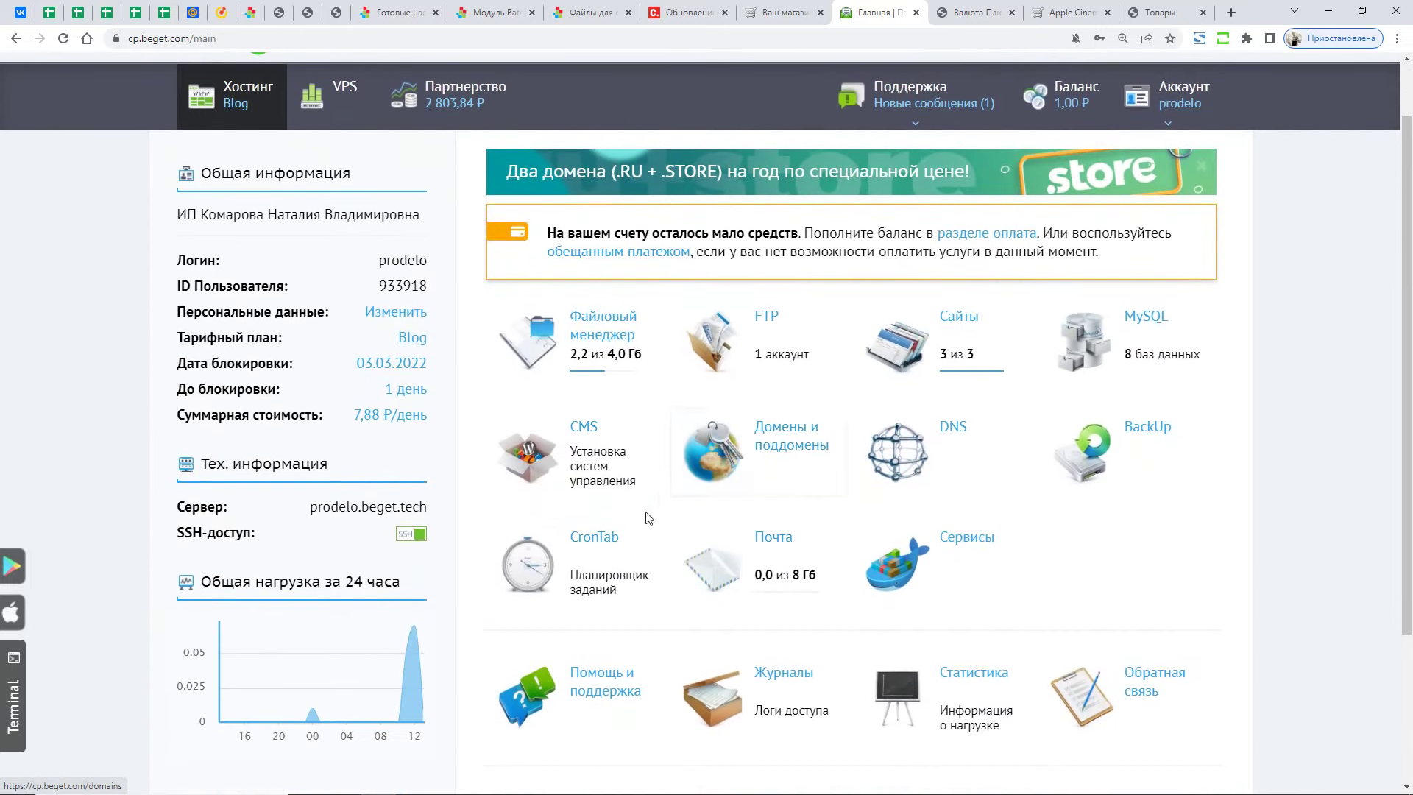
left_click(607, 532)
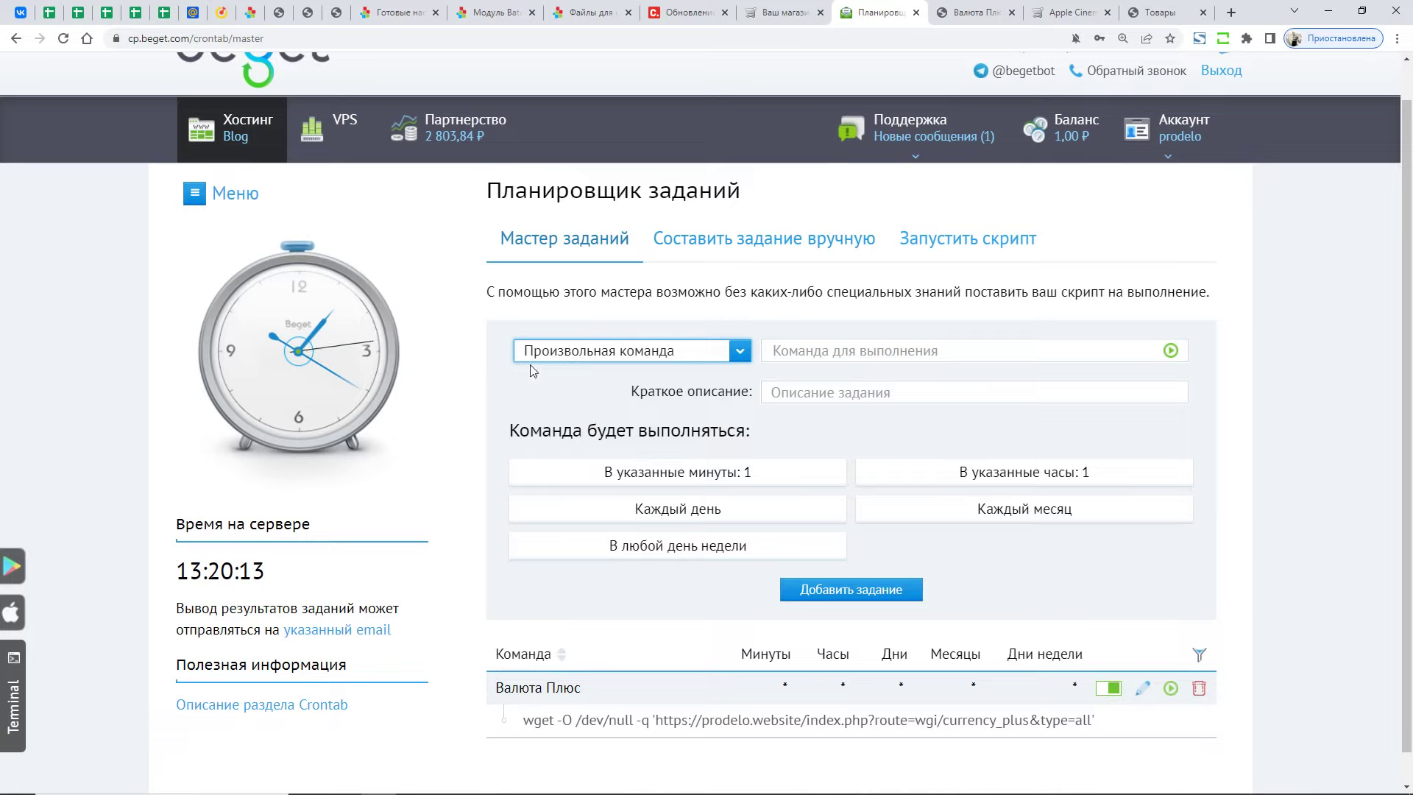
- Keep Произвольная команда as the new task's type, ready its command field, and switch to Cron.txt in Notepad
left_click(633, 353)
left_click(633, 356)
left_click(776, 351)
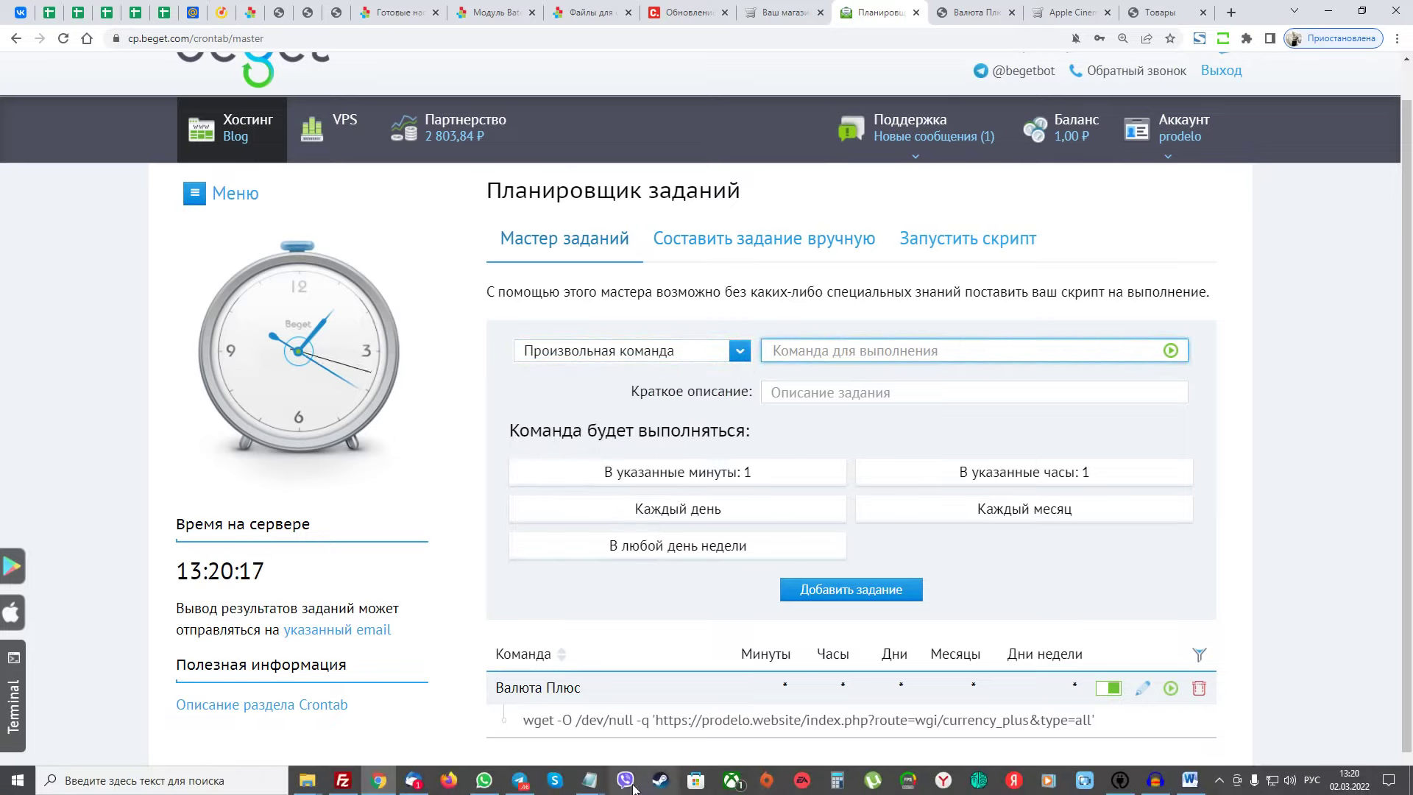
left_click(590, 780)
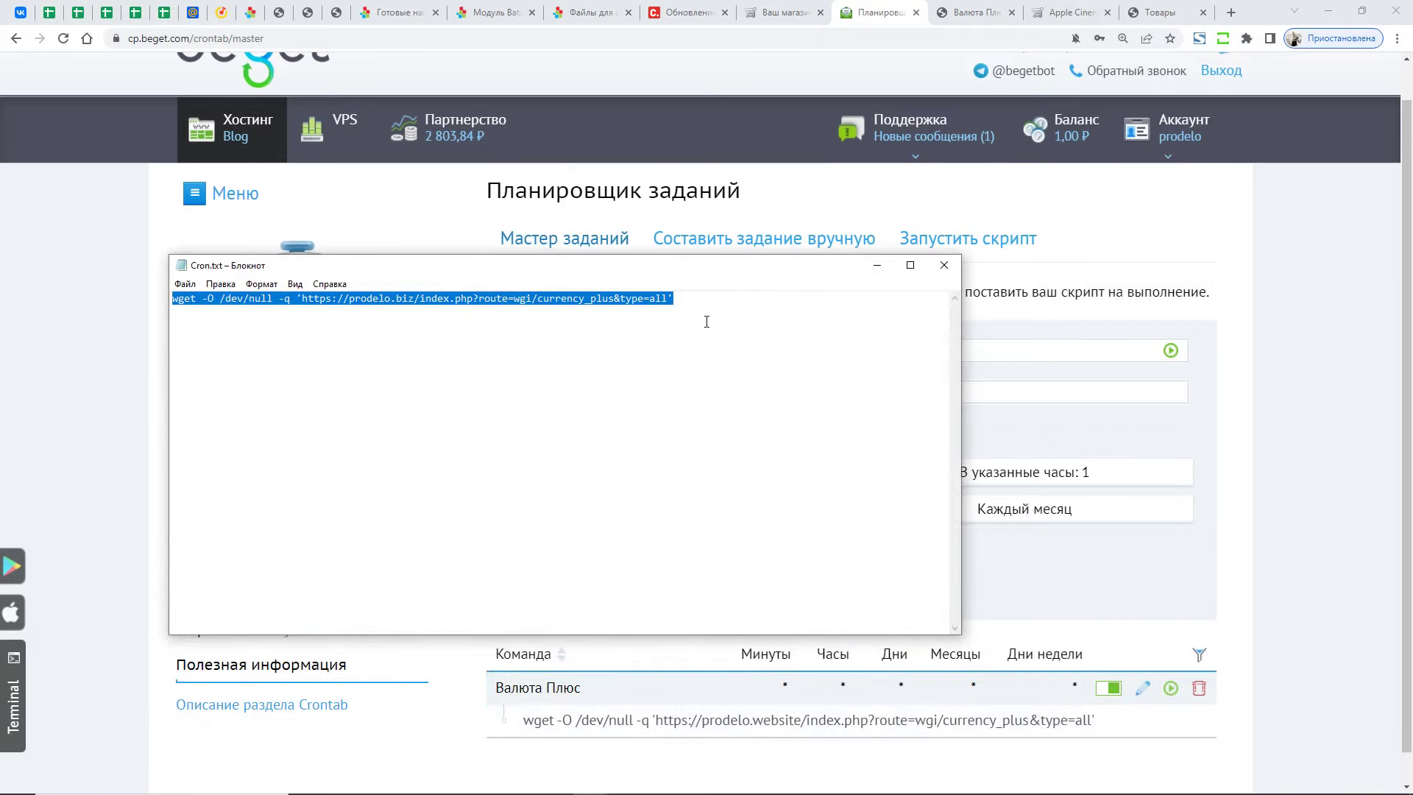
- Examine the wget command in Cron.txt, checking its https protocol, the site domain and the index.php?route=wgi/currency_plus&type=all part
left_click_drag(688, 299, 164, 306)
left_click(443, 313)
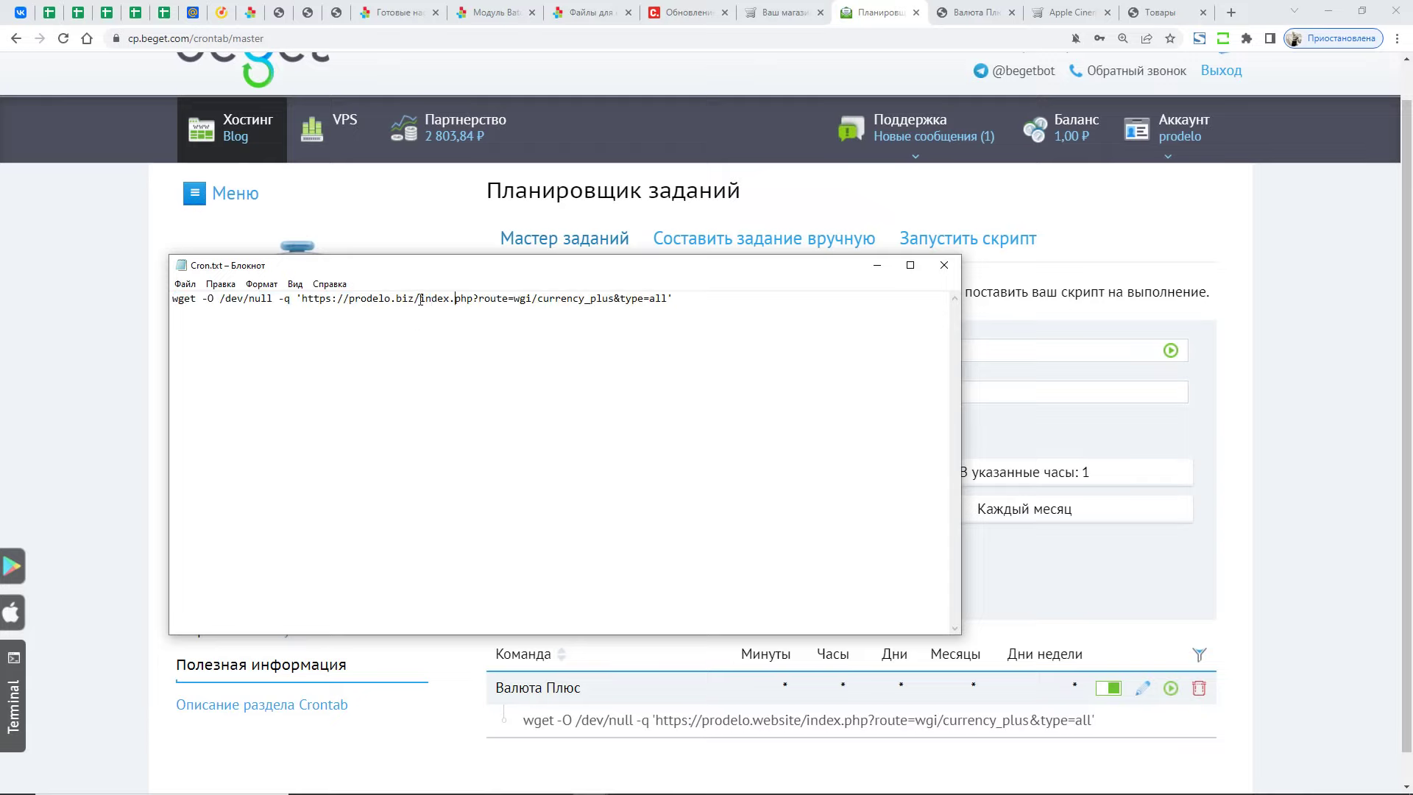
left_click_drag(421, 300, 685, 297)
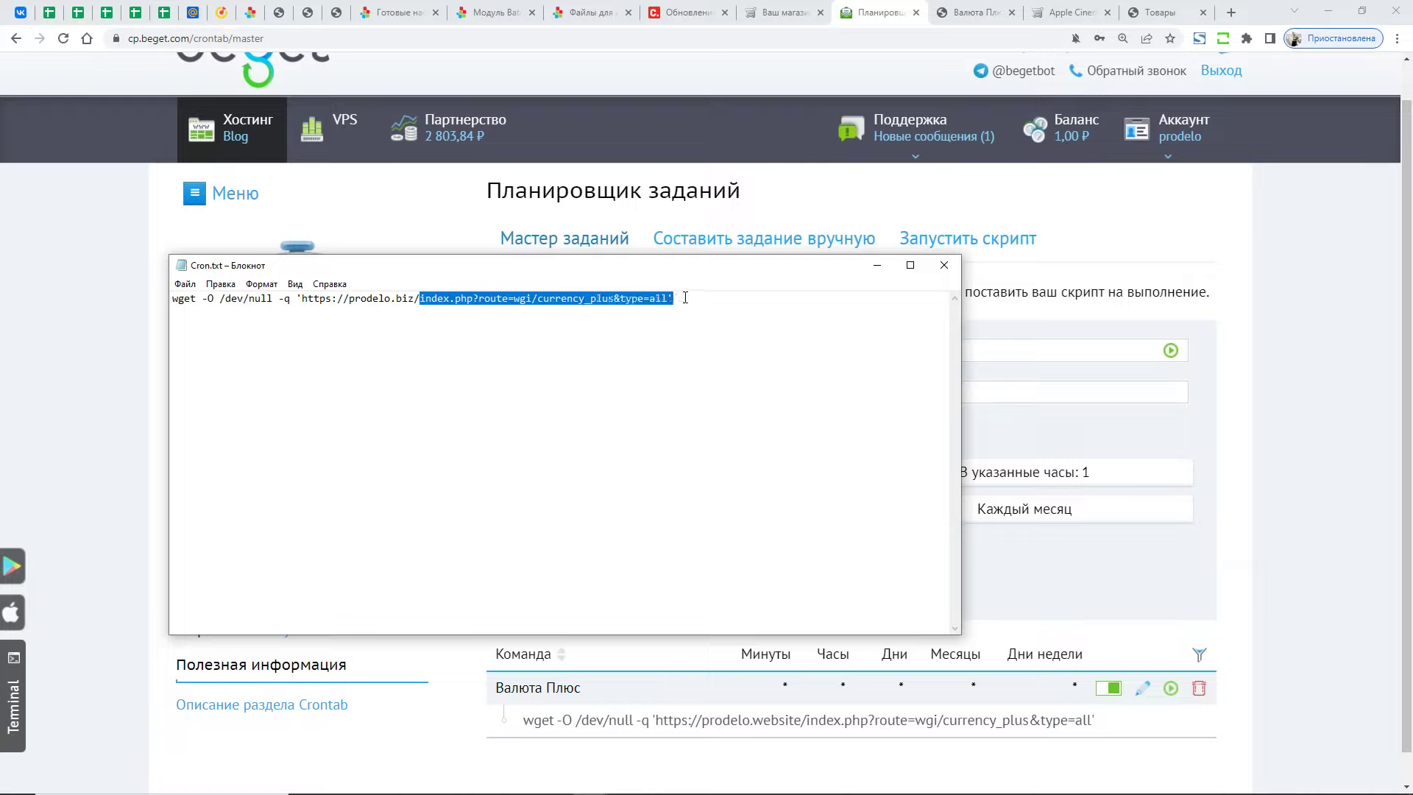
left_click(422, 299)
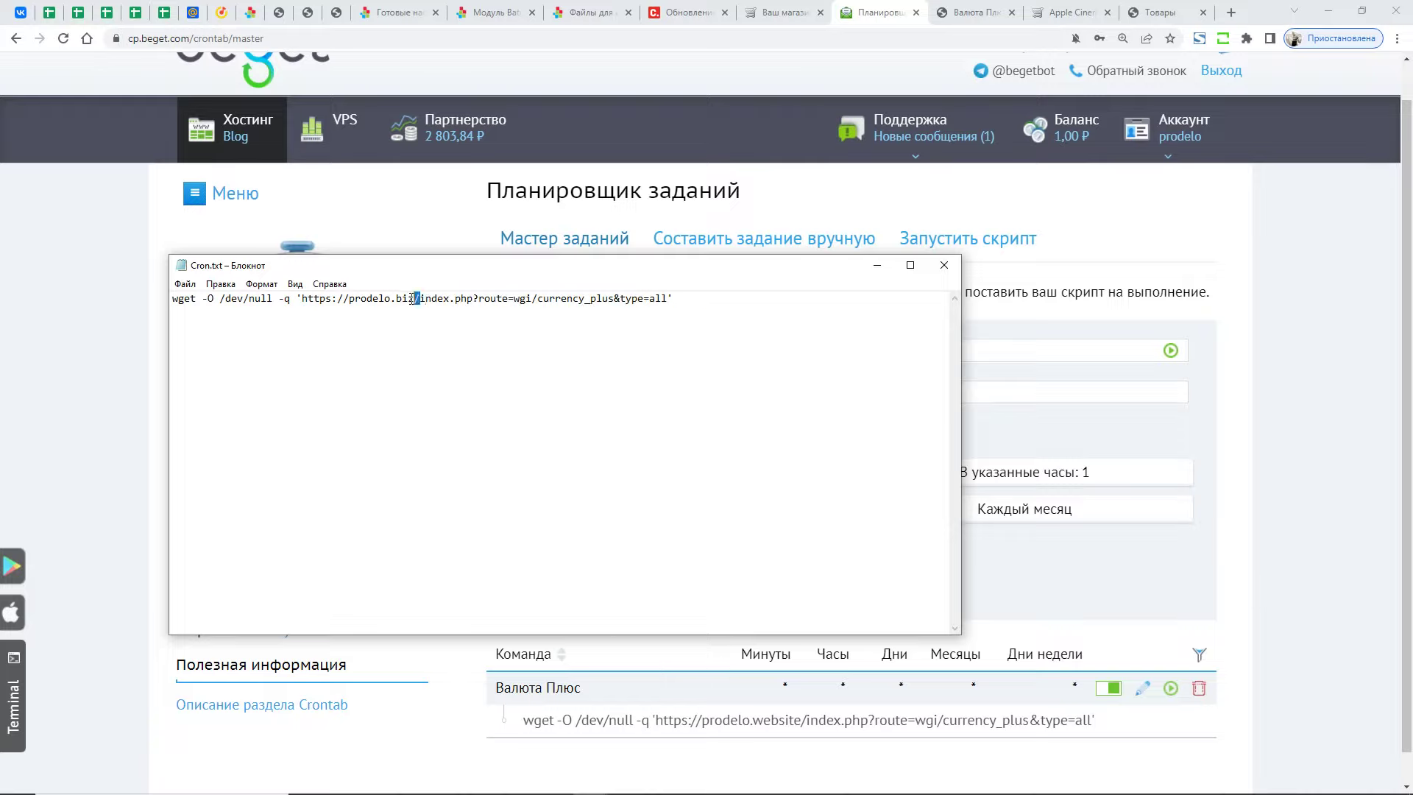
left_click_drag(411, 299, 330, 299)
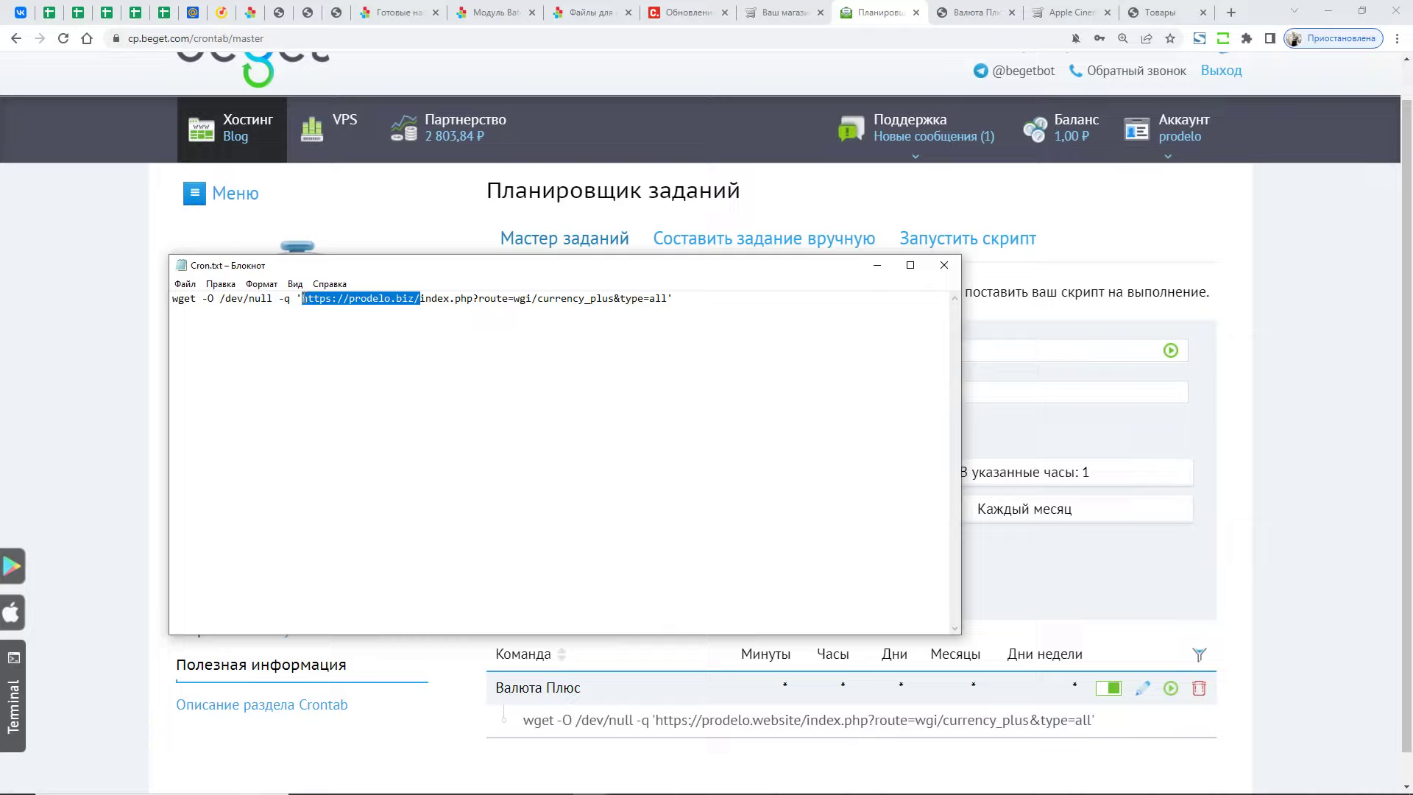
left_click(327, 300)
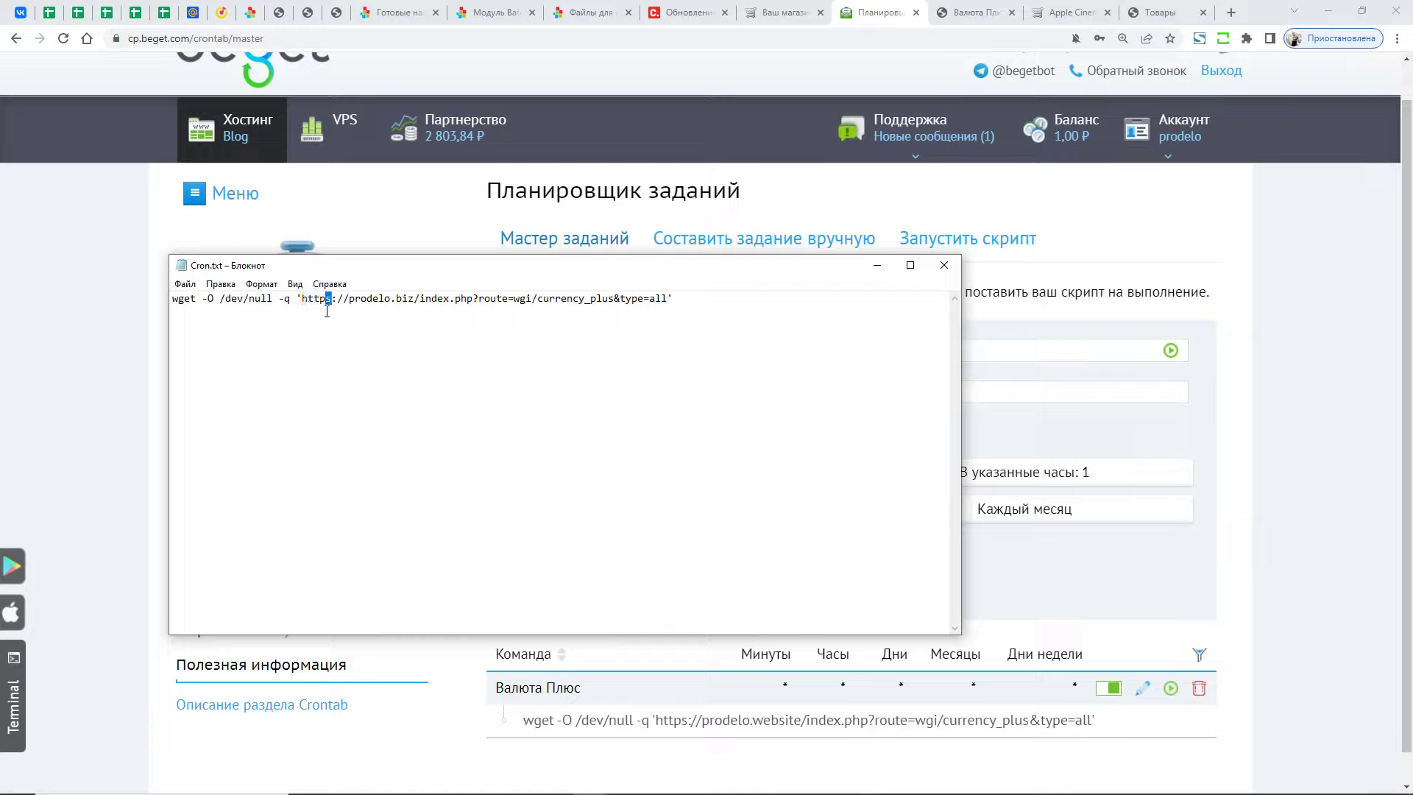
key("BackSpace")
key("ctrl+z")
left_click_drag(690, 301, 187, 311)
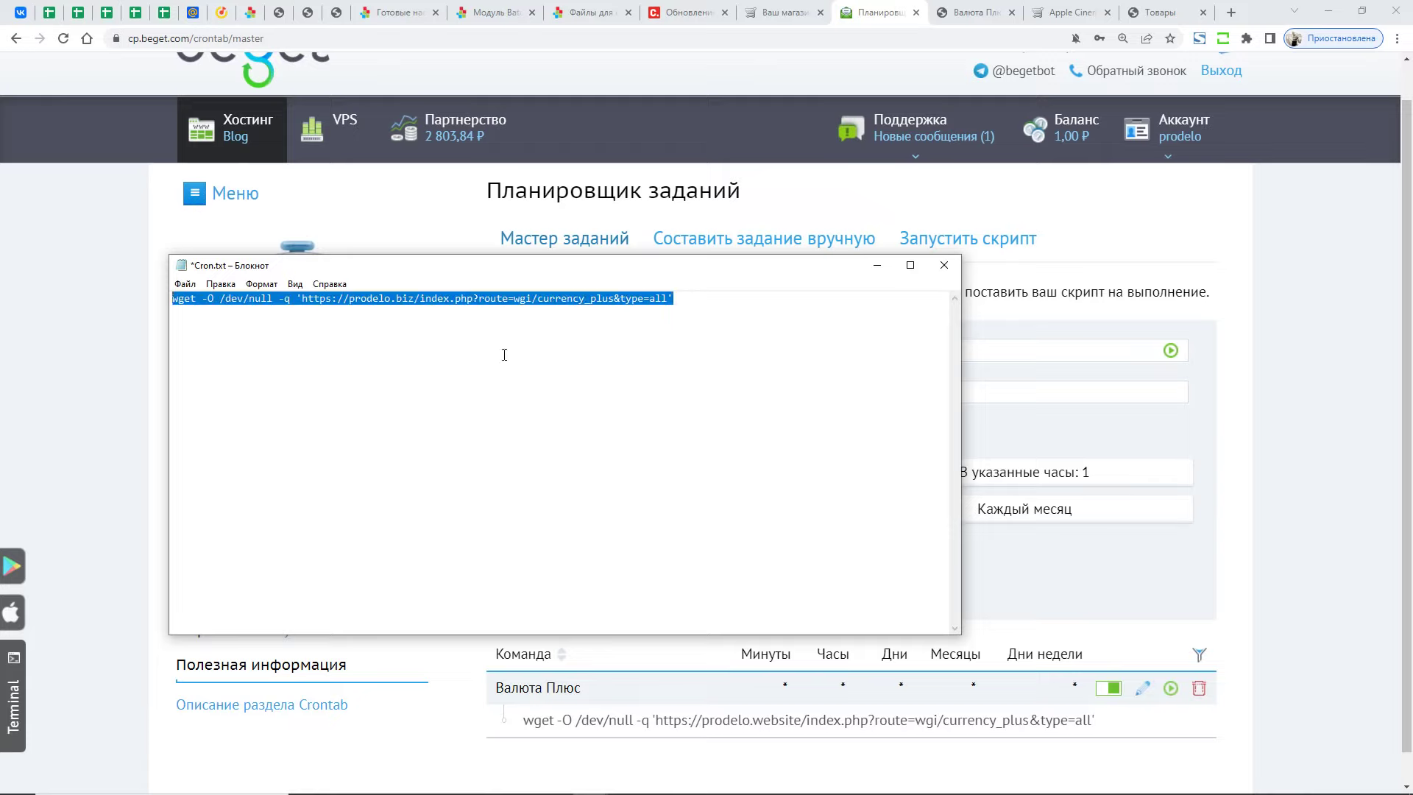
left_click_drag(417, 302, 351, 302)
left_click(324, 301)
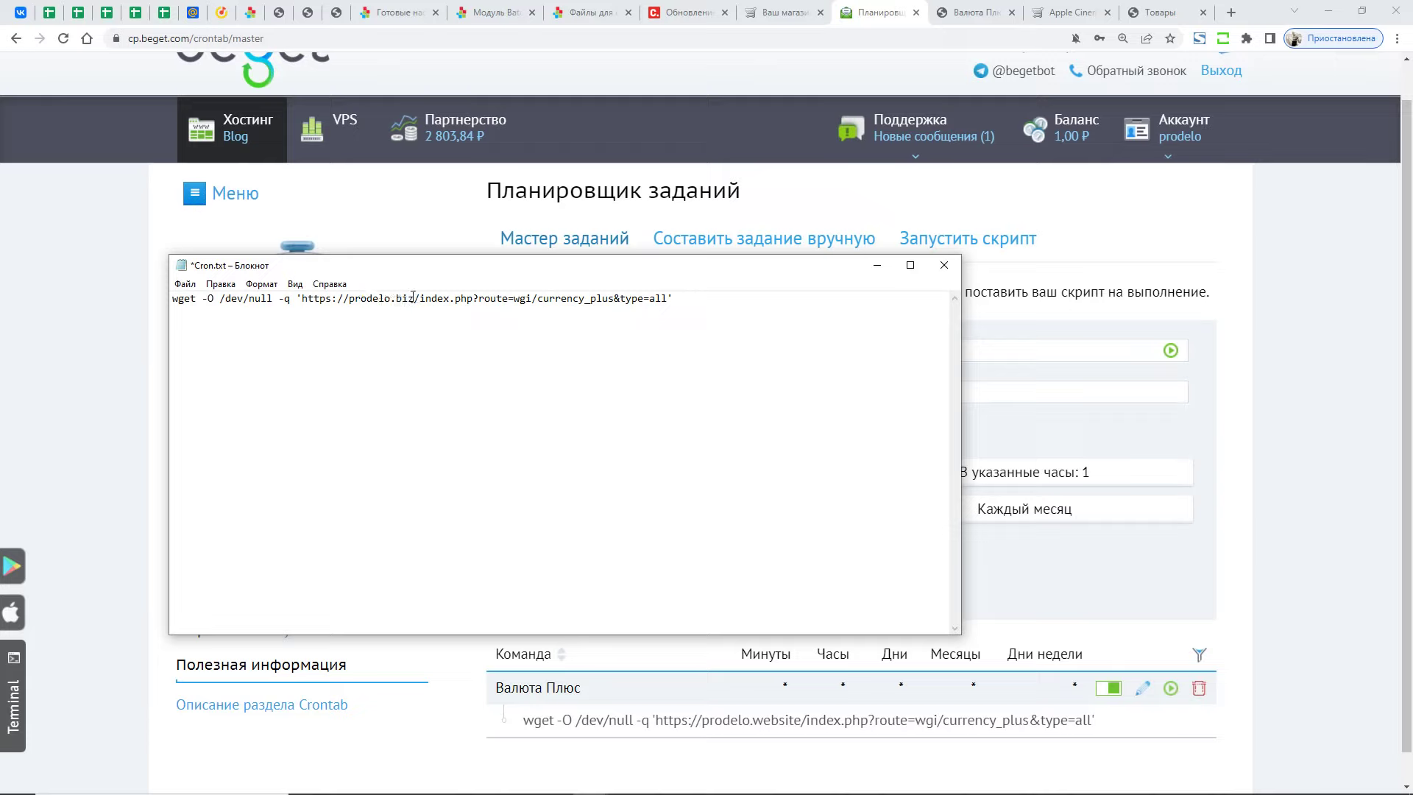
left_click_drag(416, 299, 349, 302)
- Copy the whole wget command from Cron.txt into the new scheduler task's command, and check the existing task's name for the description
left_click_drag(675, 301, 158, 299)
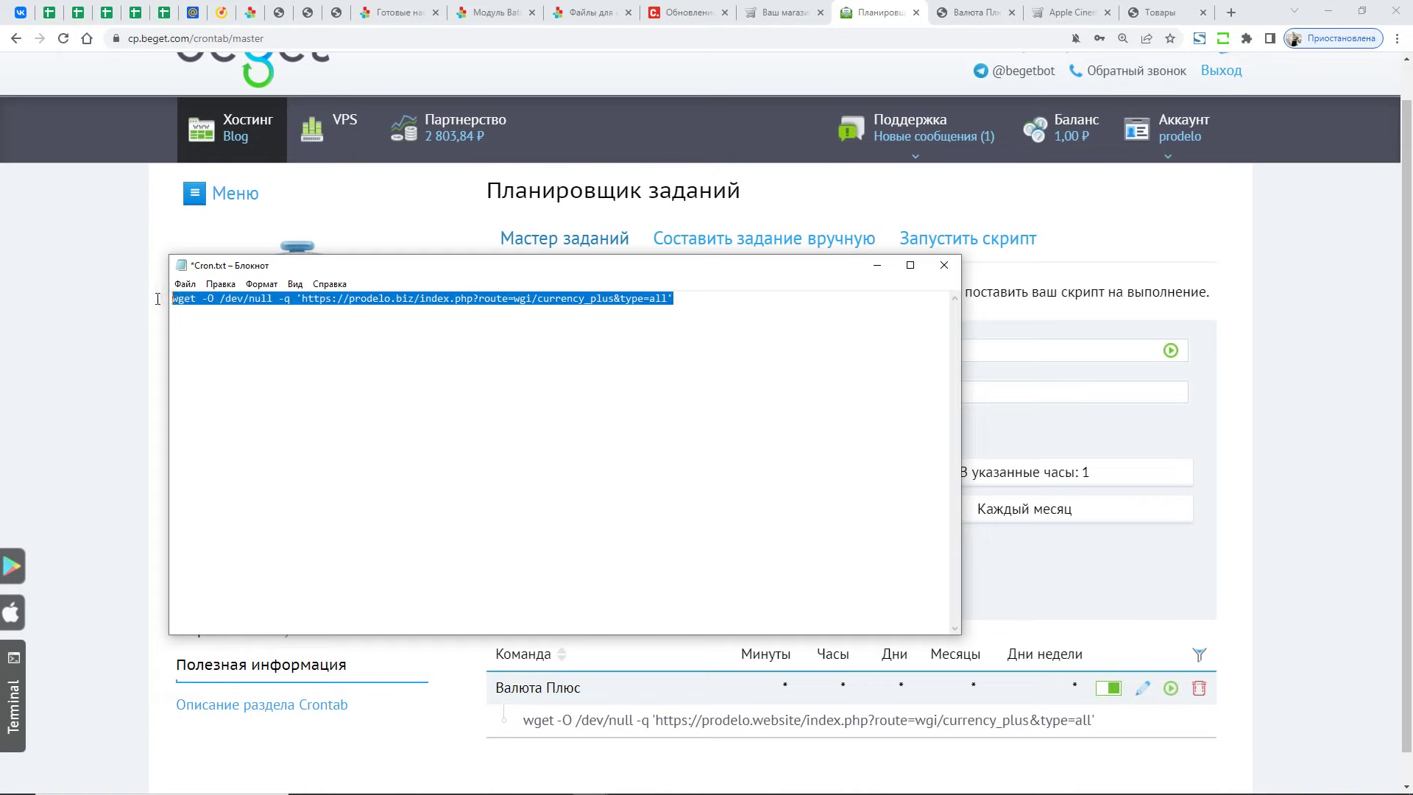
left_click(877, 265)
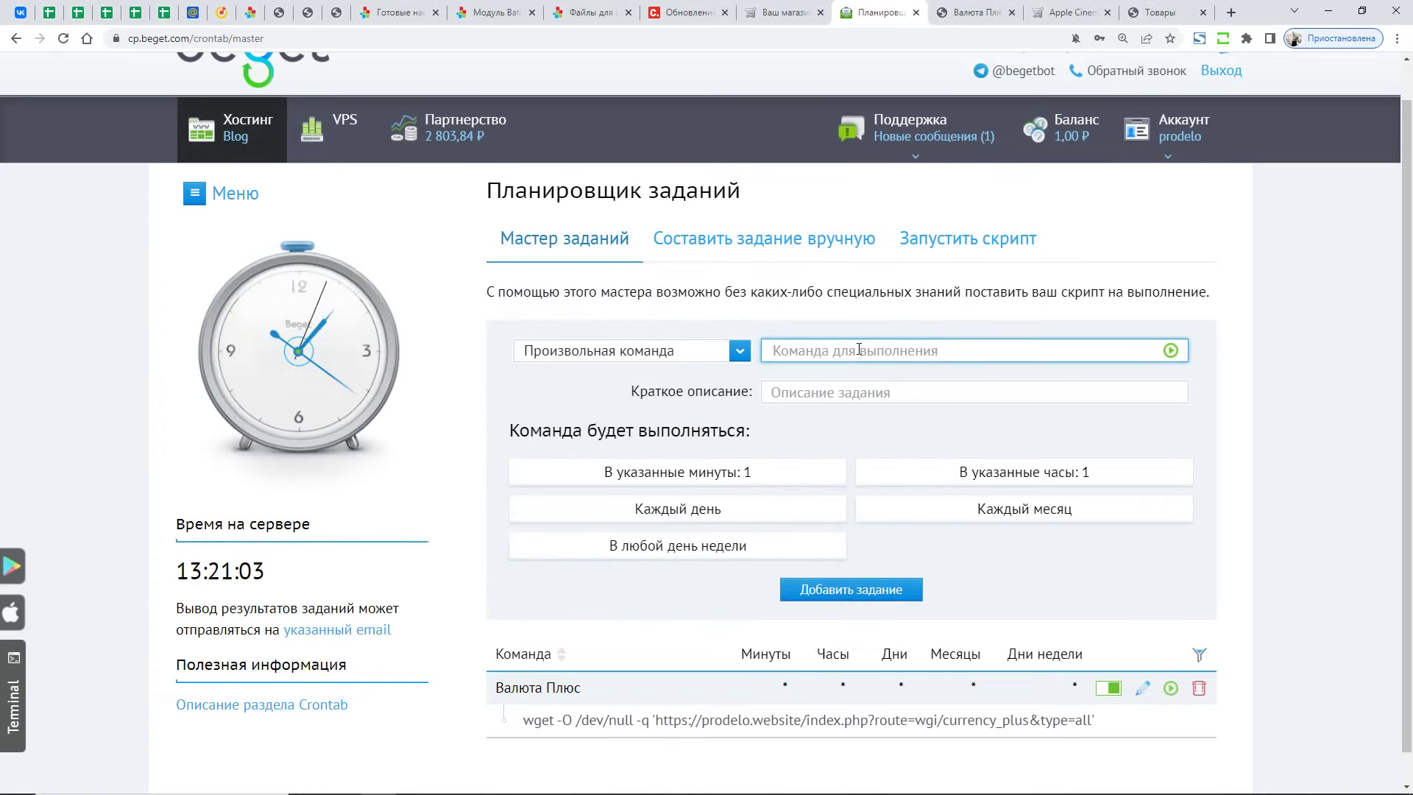
key("ctrl+v")
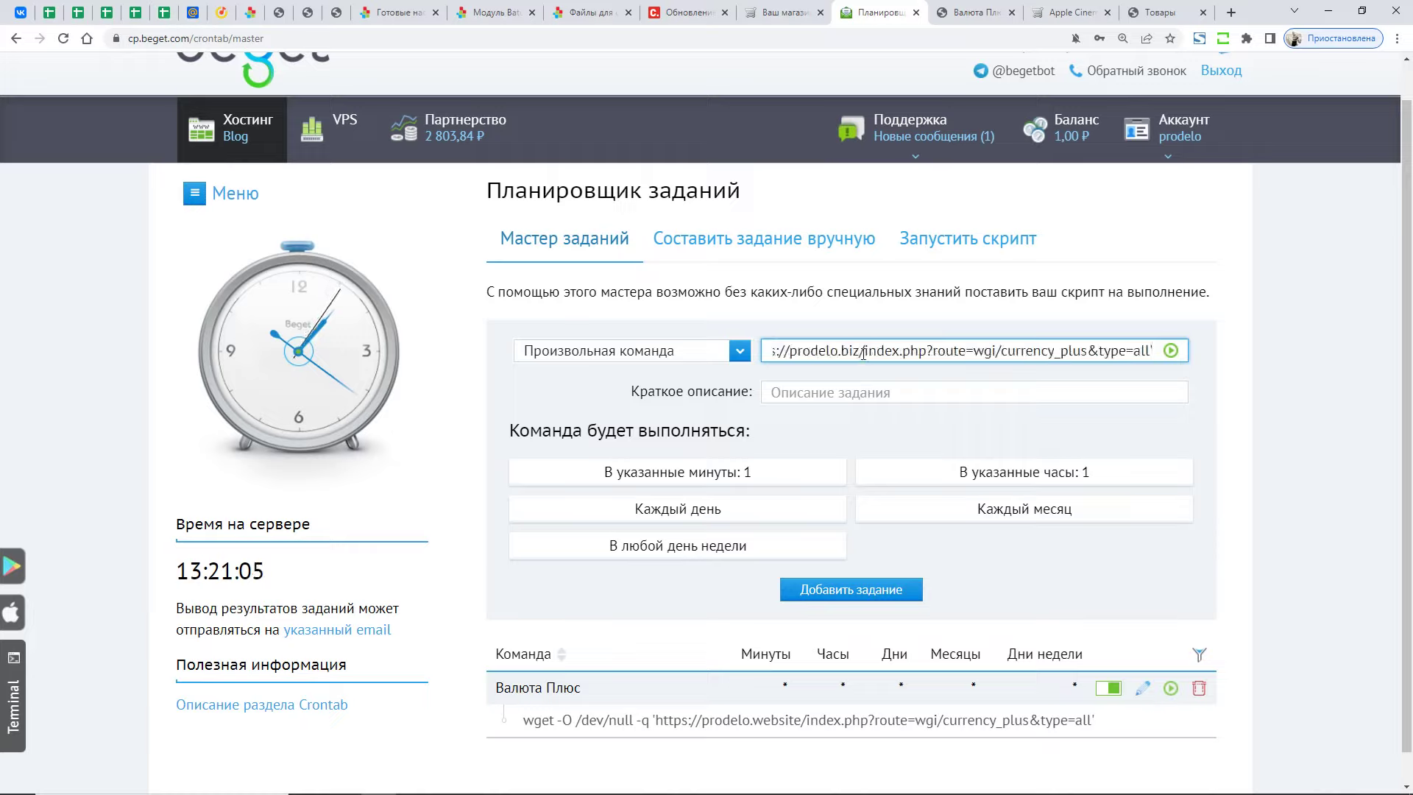
left_click(784, 392)
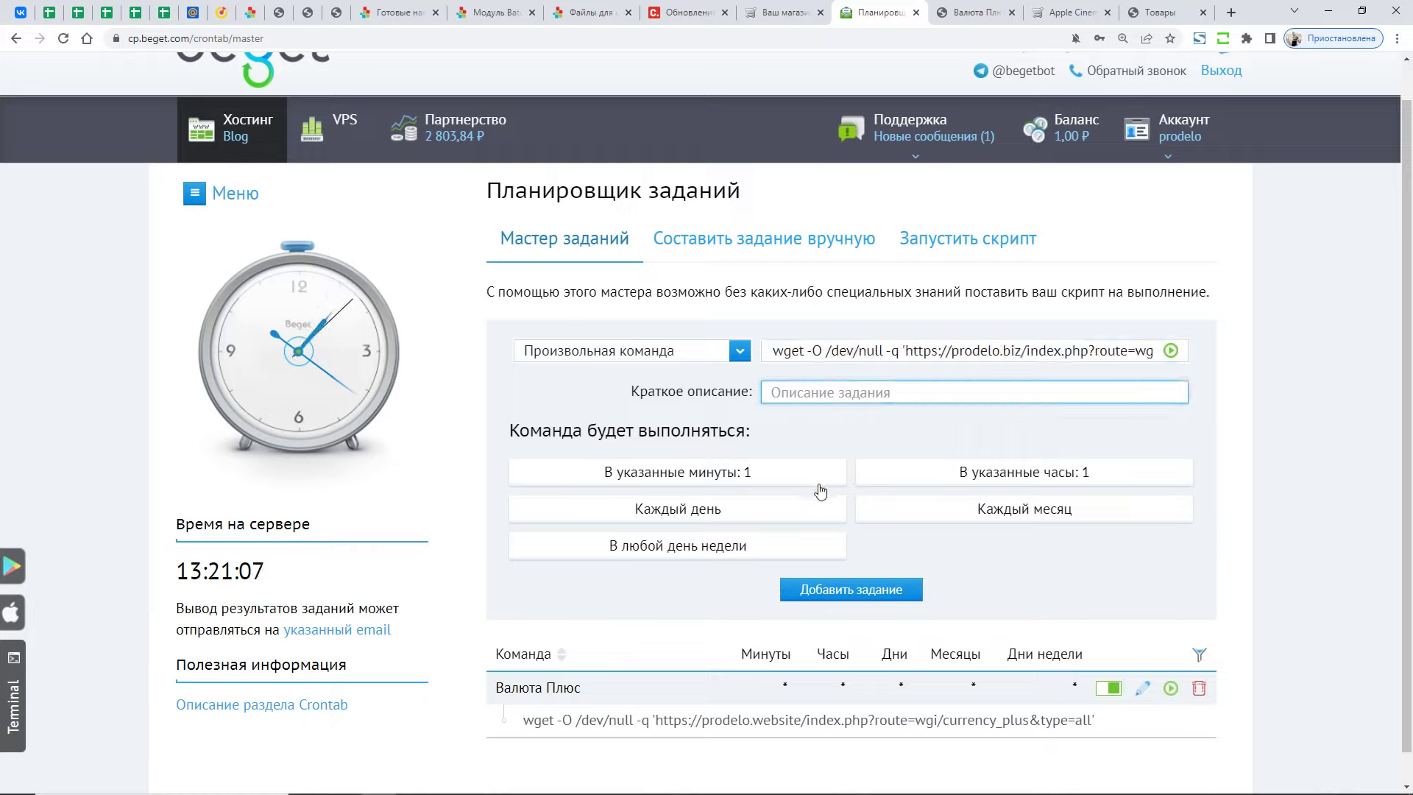
left_click_drag(585, 687, 495, 688)
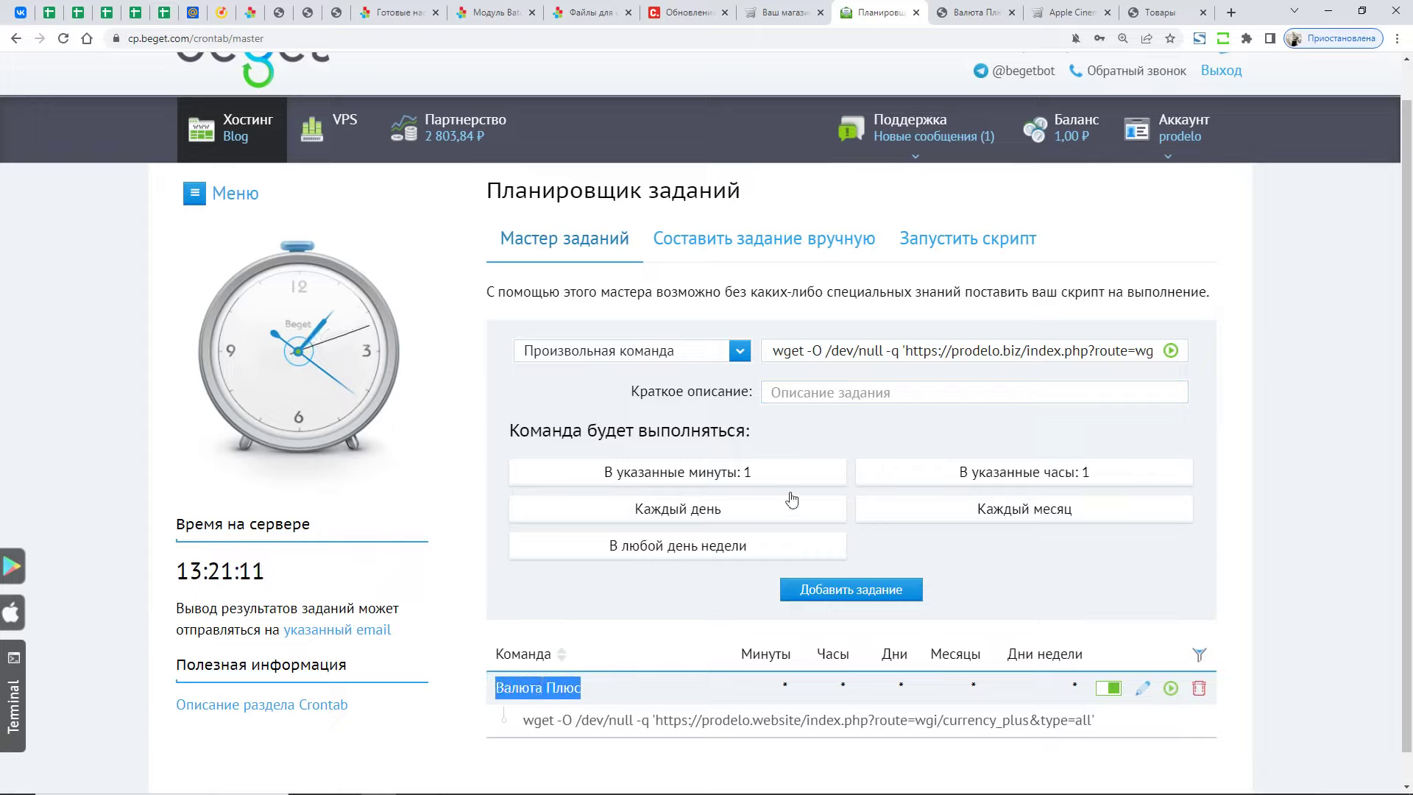
left_click(722, 606)
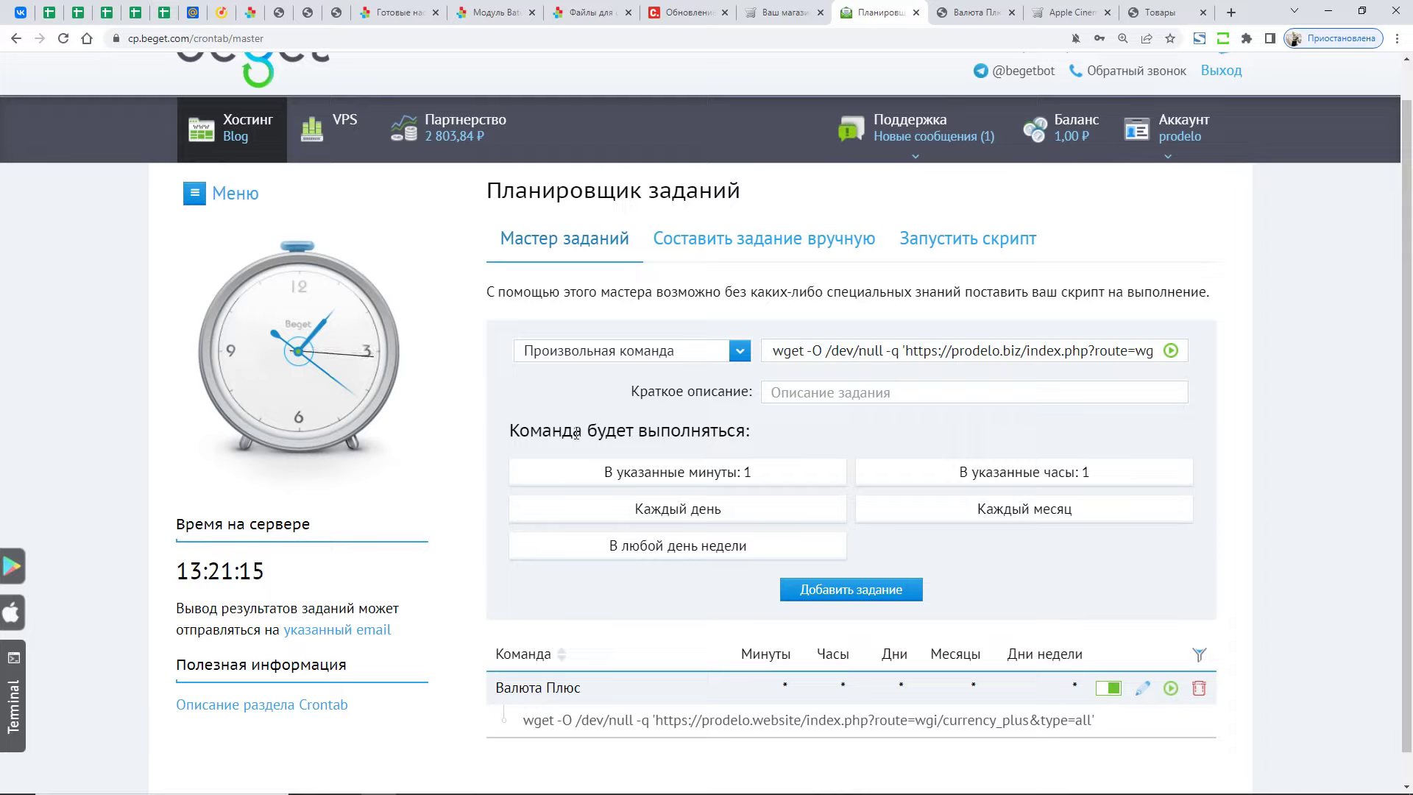
- Try scheduling the new task for every 5th minute, comparing it with the specified minutes and hours options
left_click_drag(576, 434, 750, 434)
left_click(702, 475)
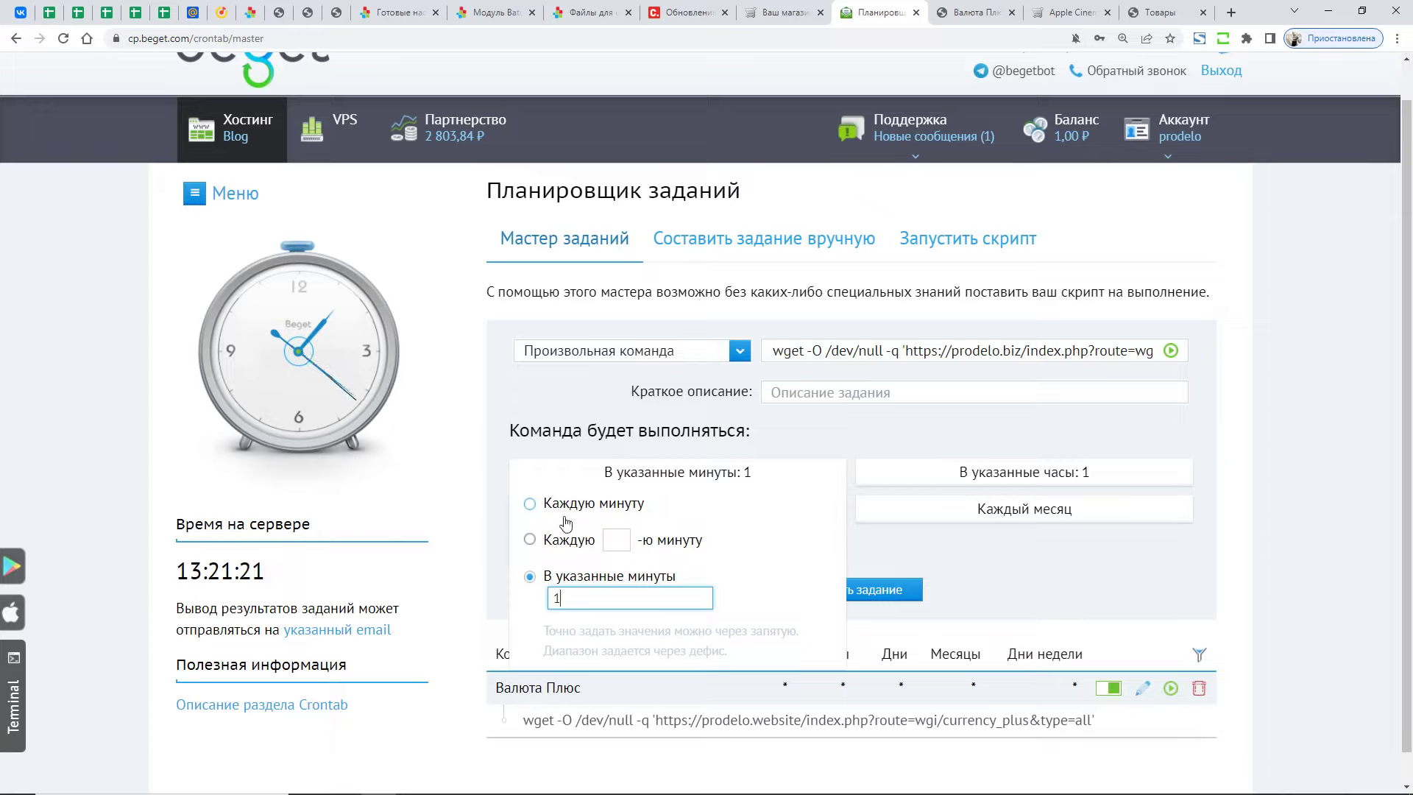
left_click(563, 543)
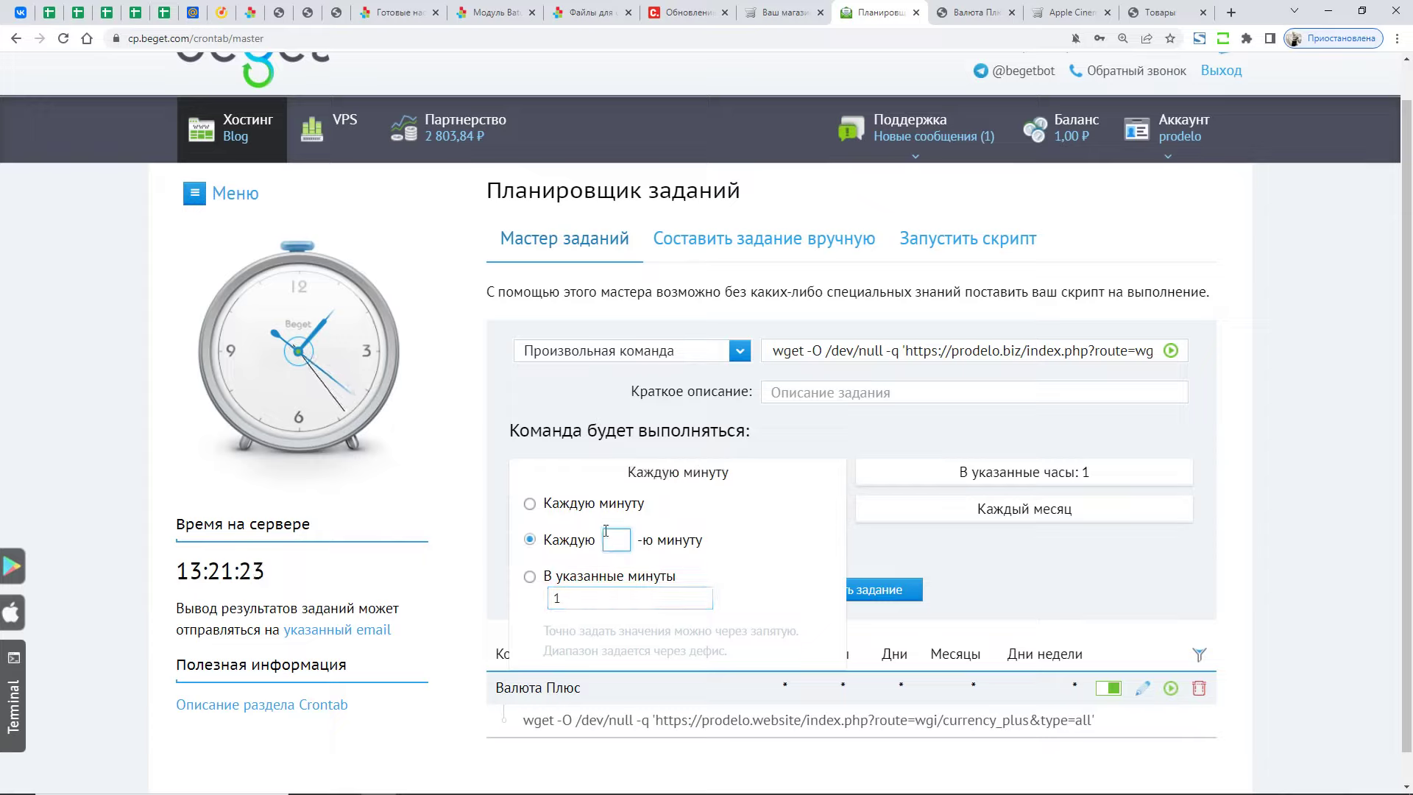
type("5")
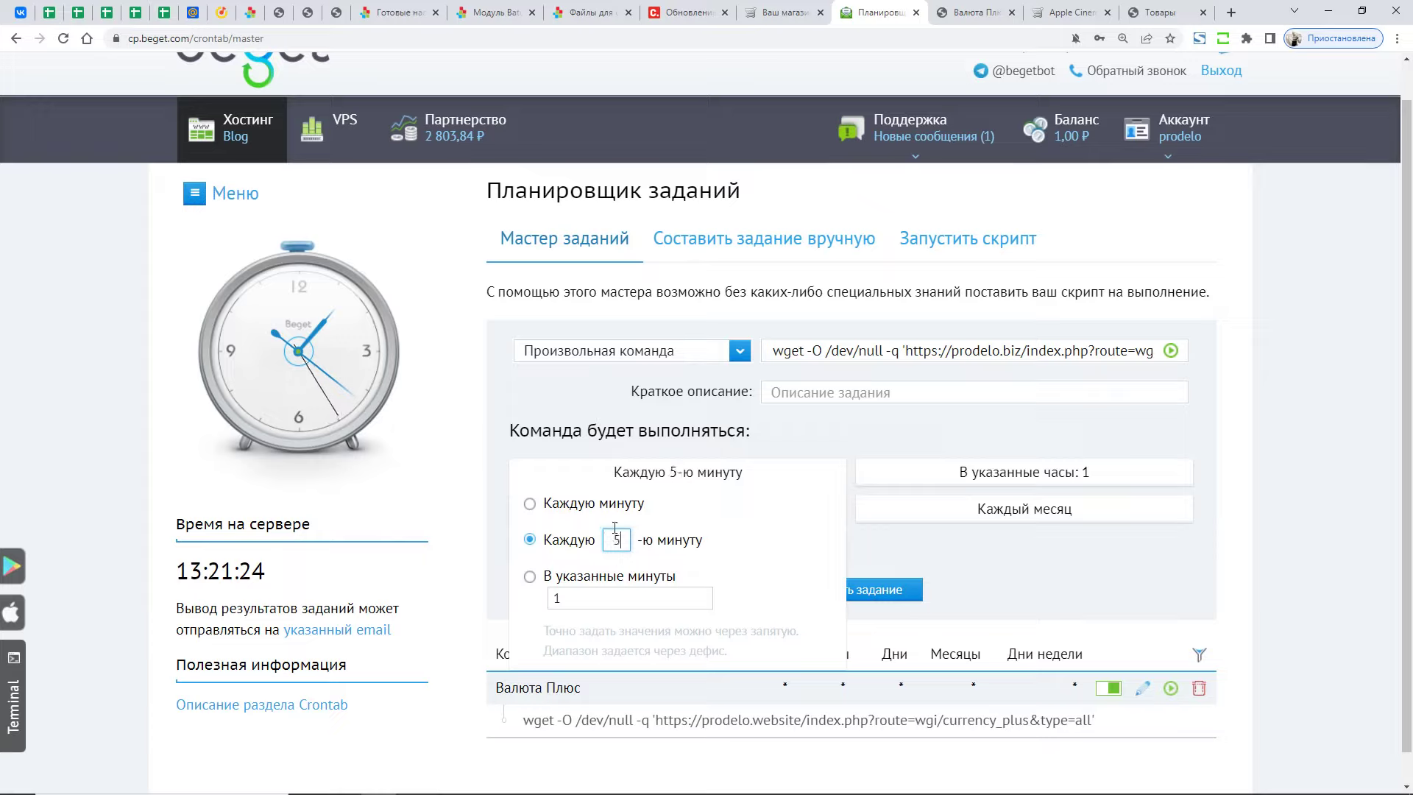
left_click(533, 580)
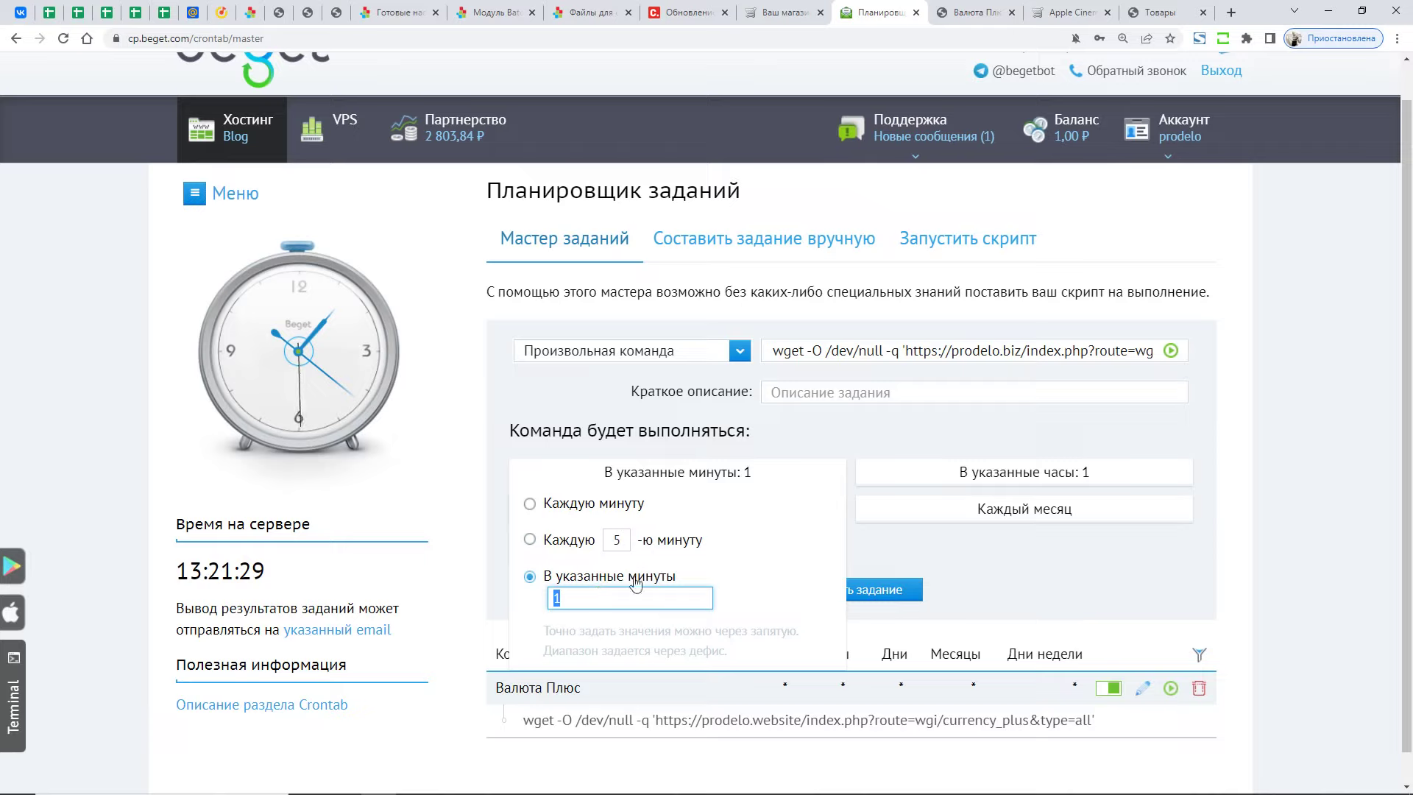
left_click(1005, 475)
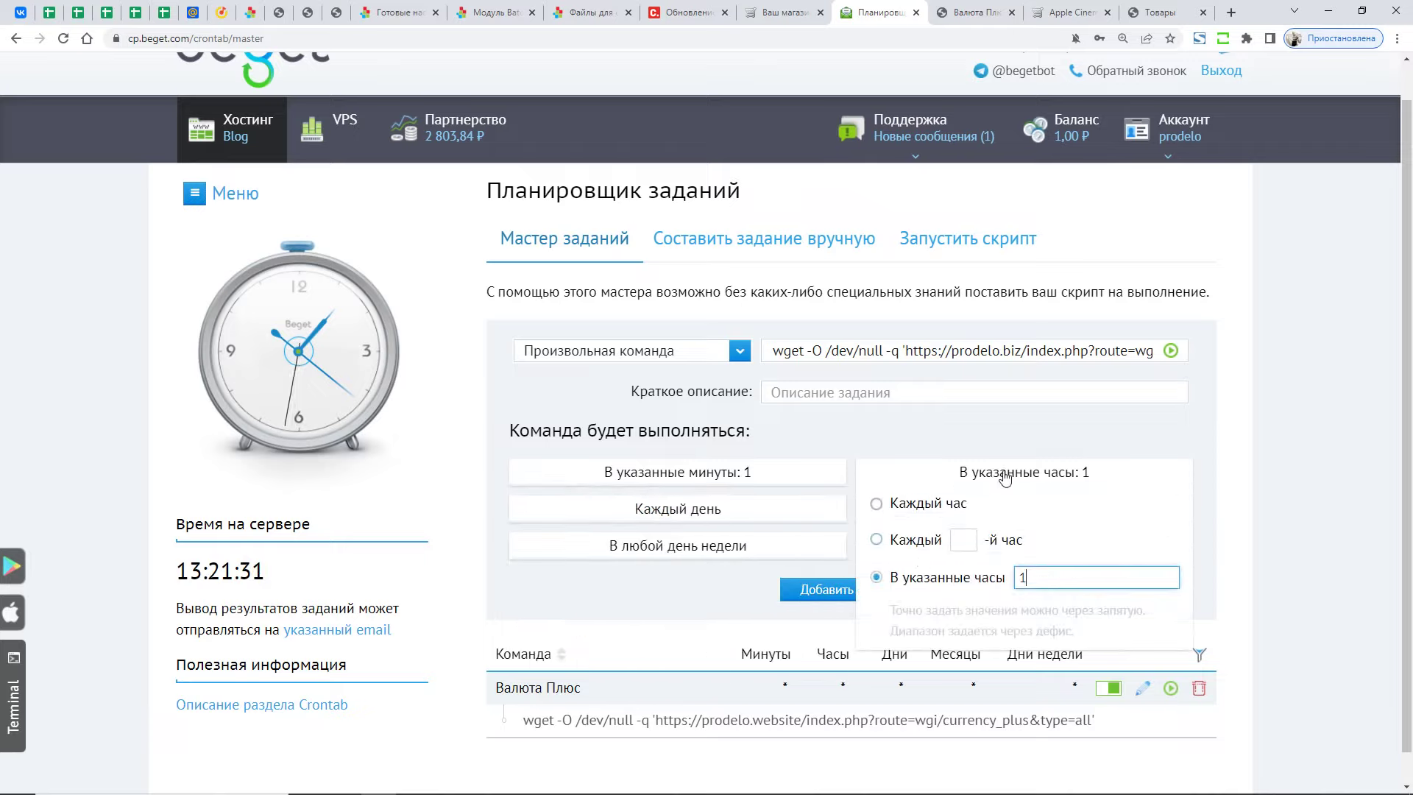
mouse_move(757, 471)
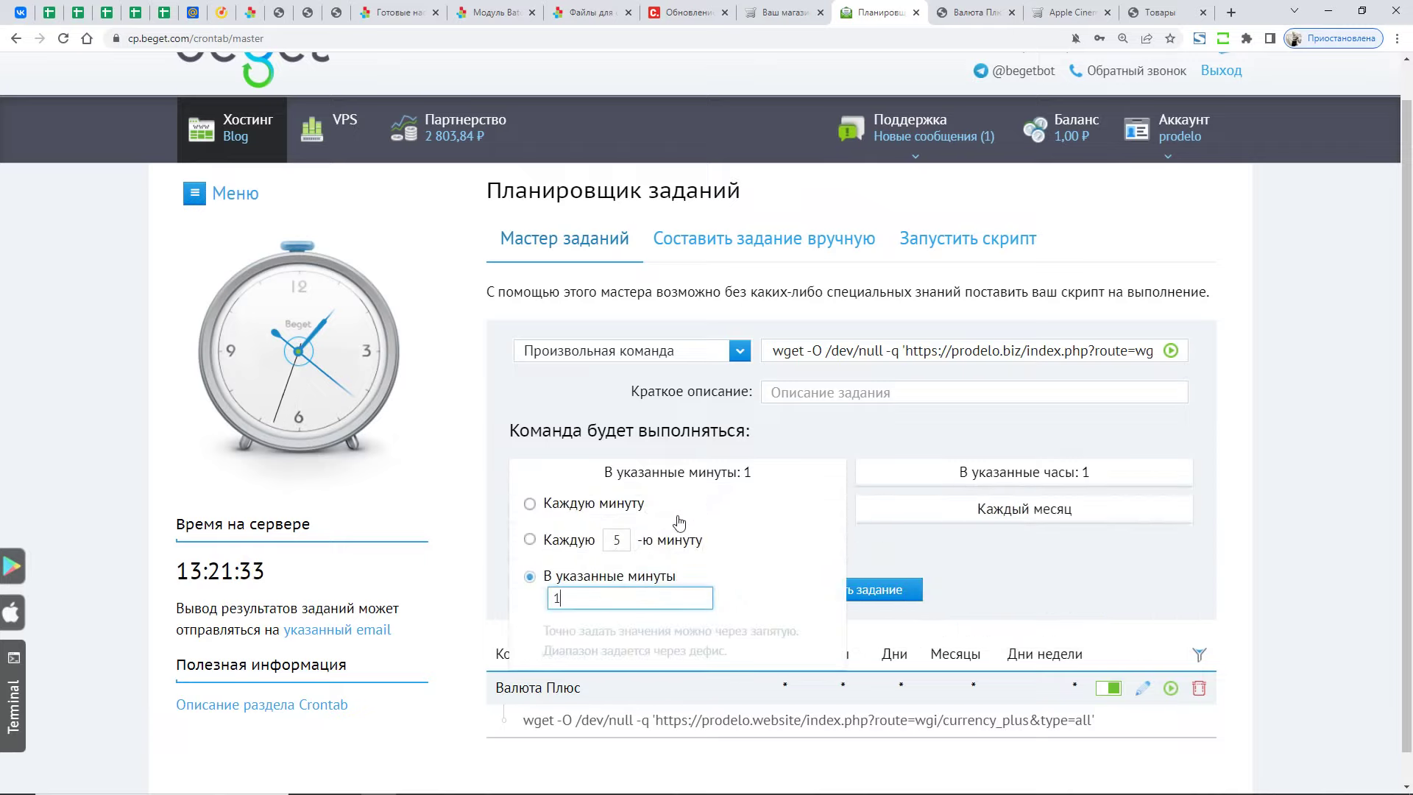
left_click(551, 542)
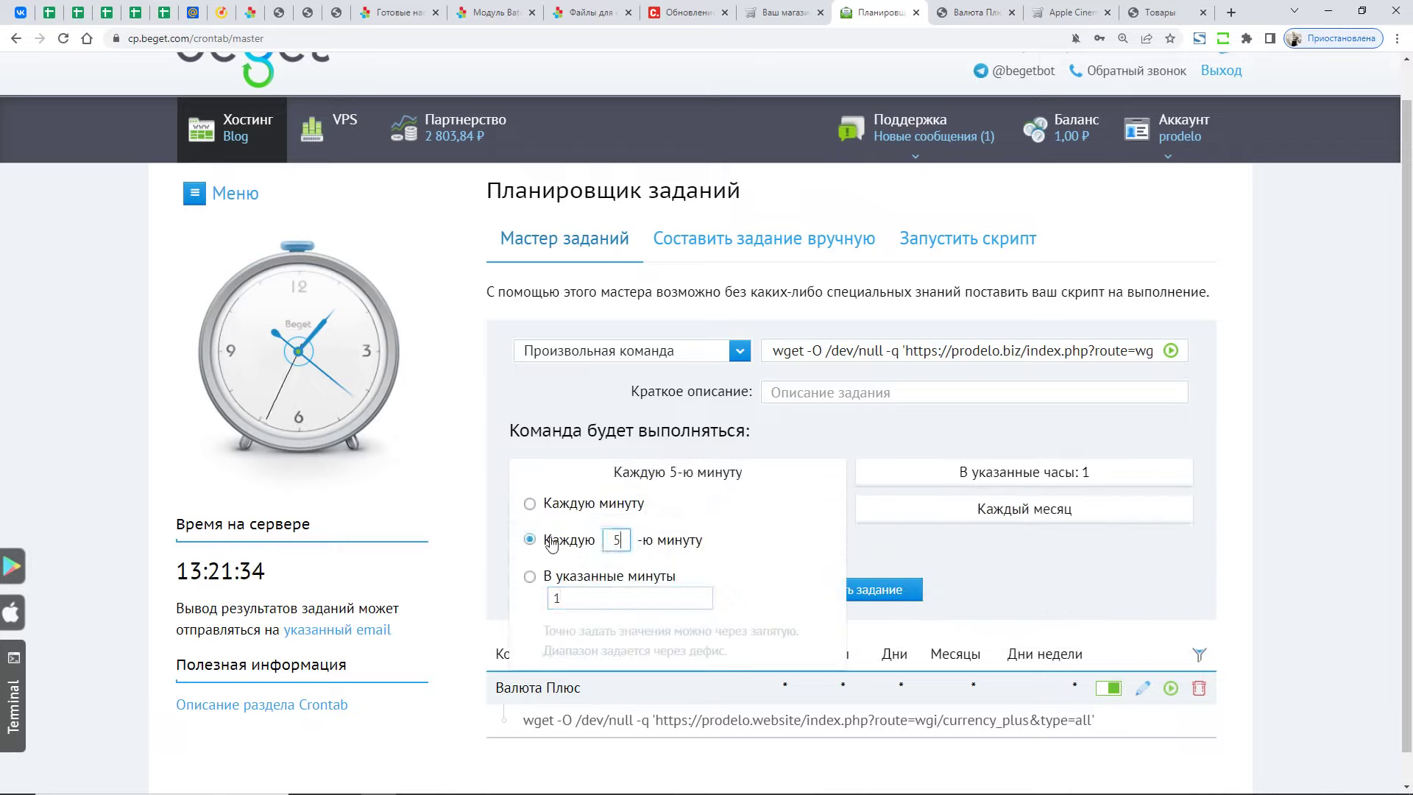
double_click(616, 539)
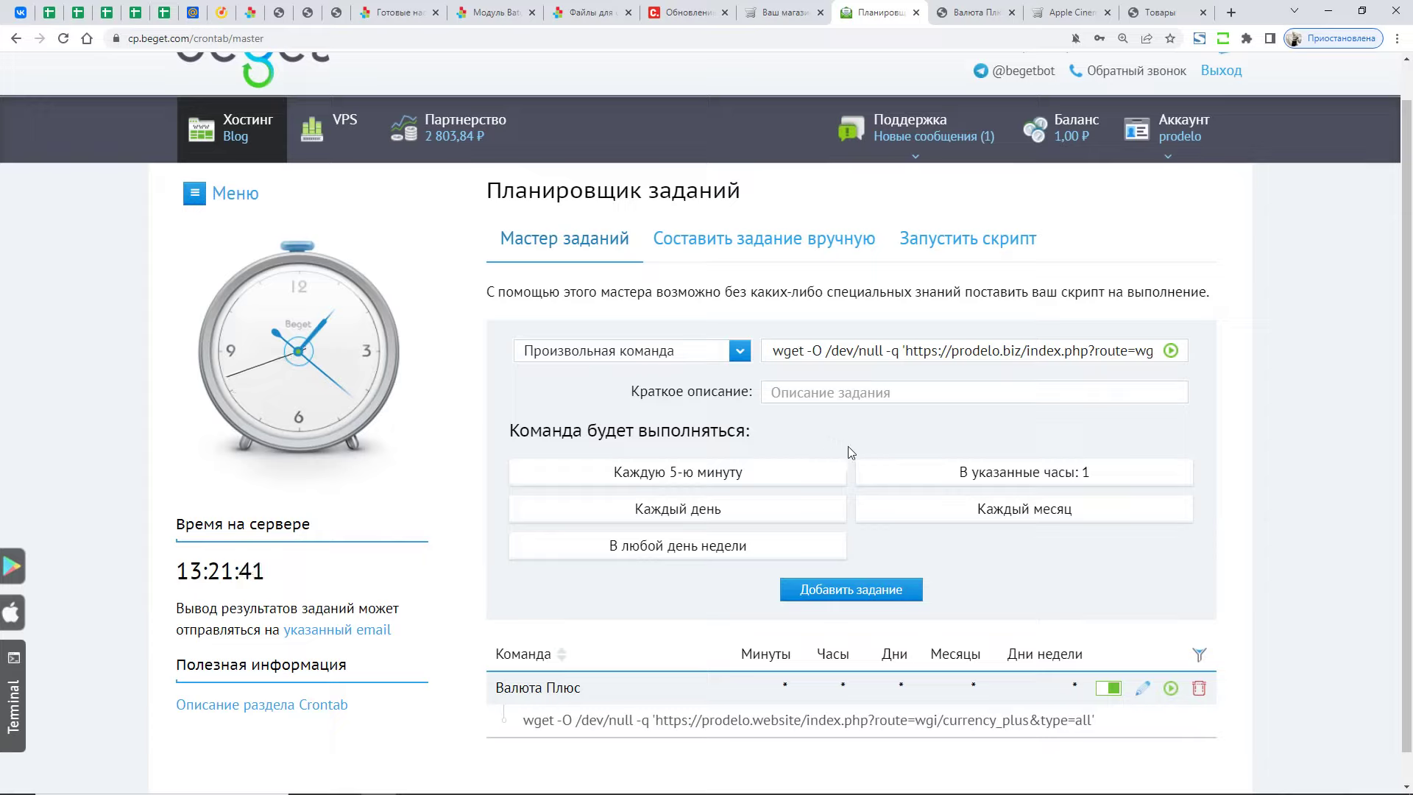
- Review the month and weekday options, and set the new task's schedule to Каждую минуту and Каждый час
mouse_move(823, 480)
mouse_move(916, 516)
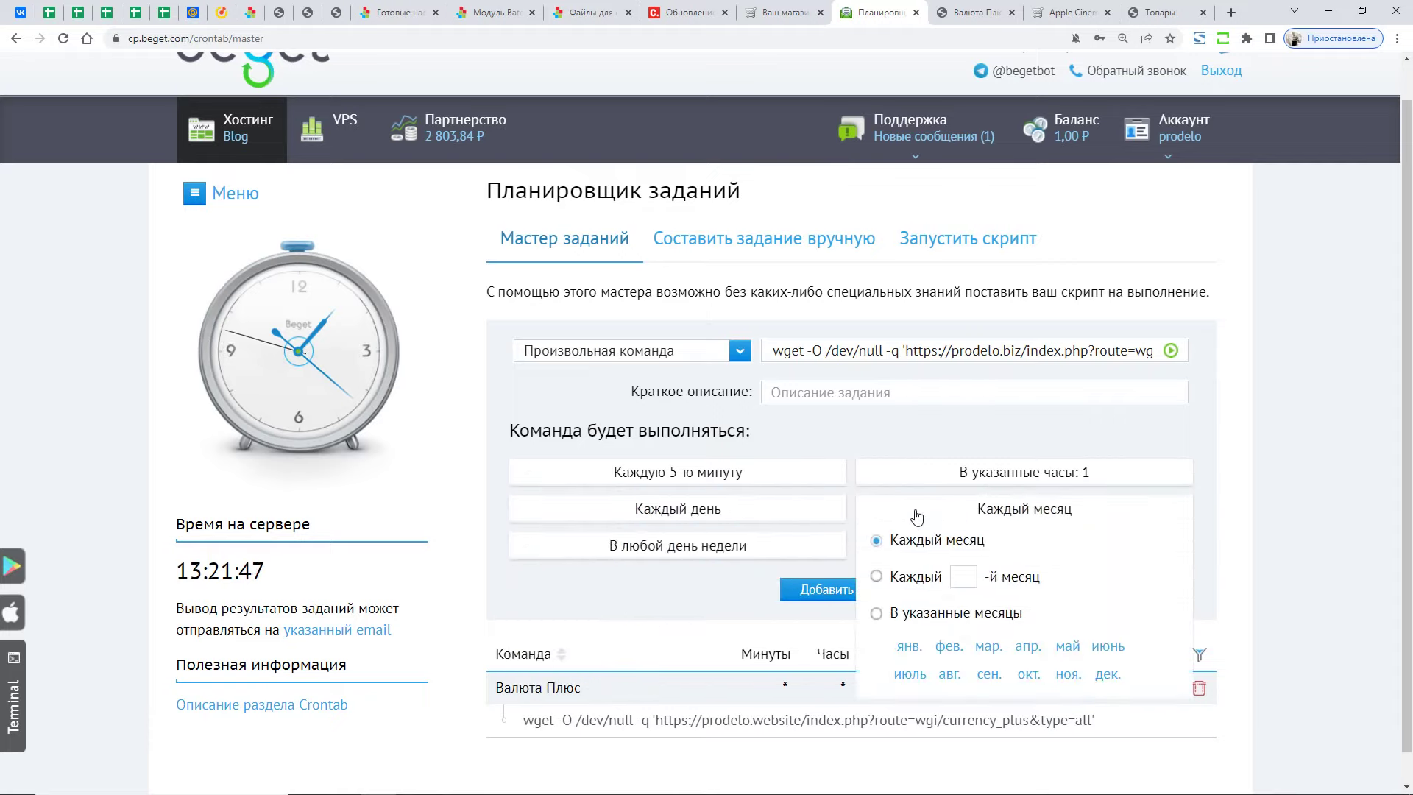
mouse_move(746, 546)
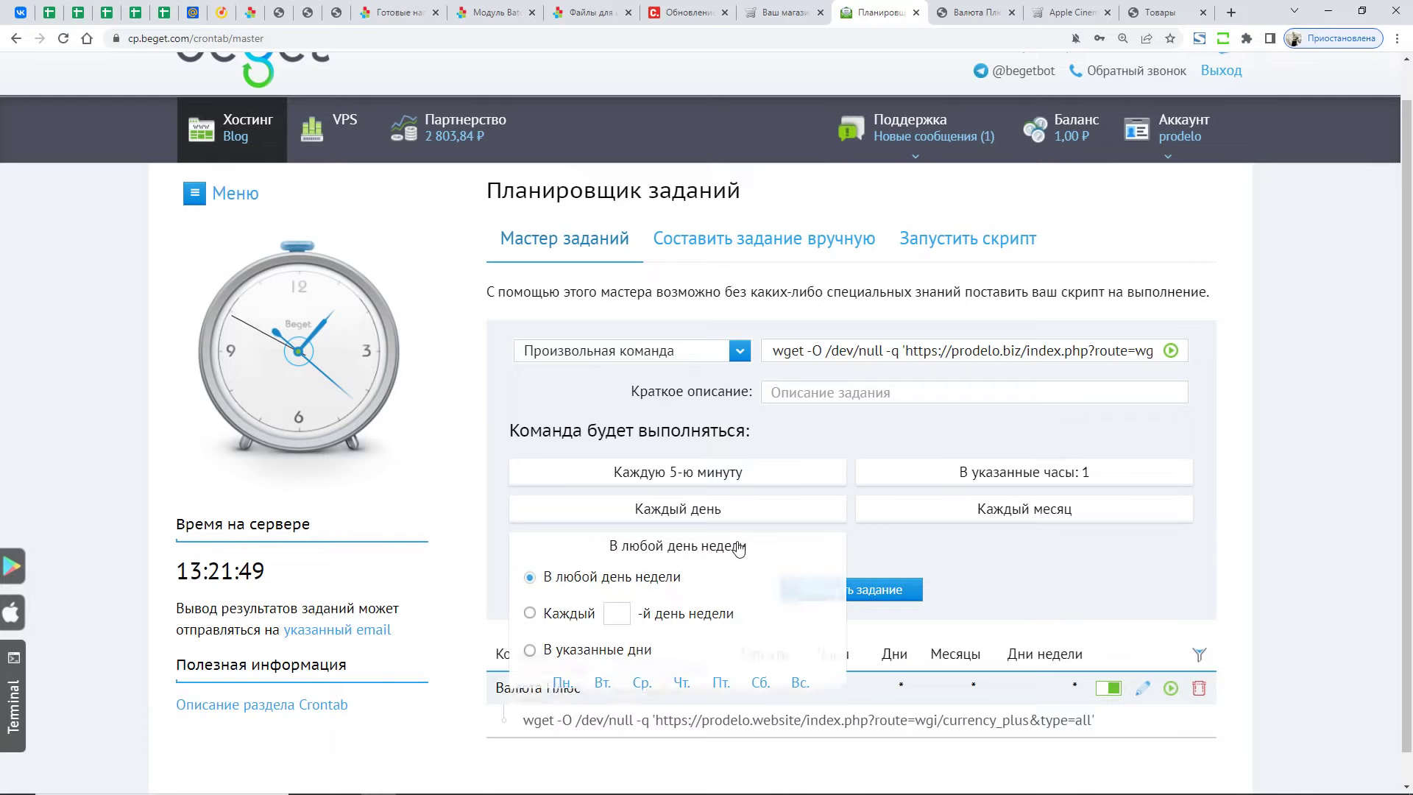
mouse_move(732, 471)
left_click(827, 498)
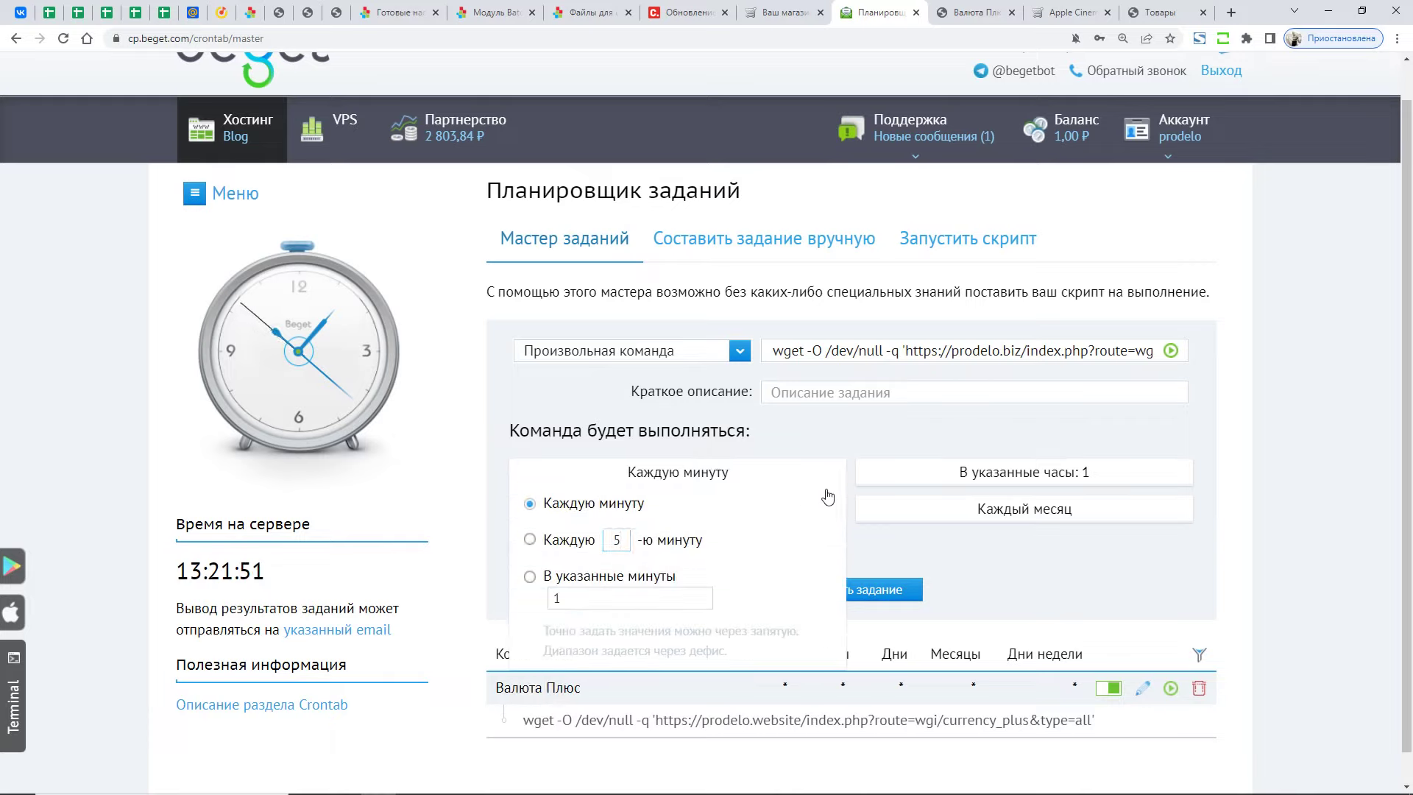
mouse_move(964, 474)
left_click(951, 501)
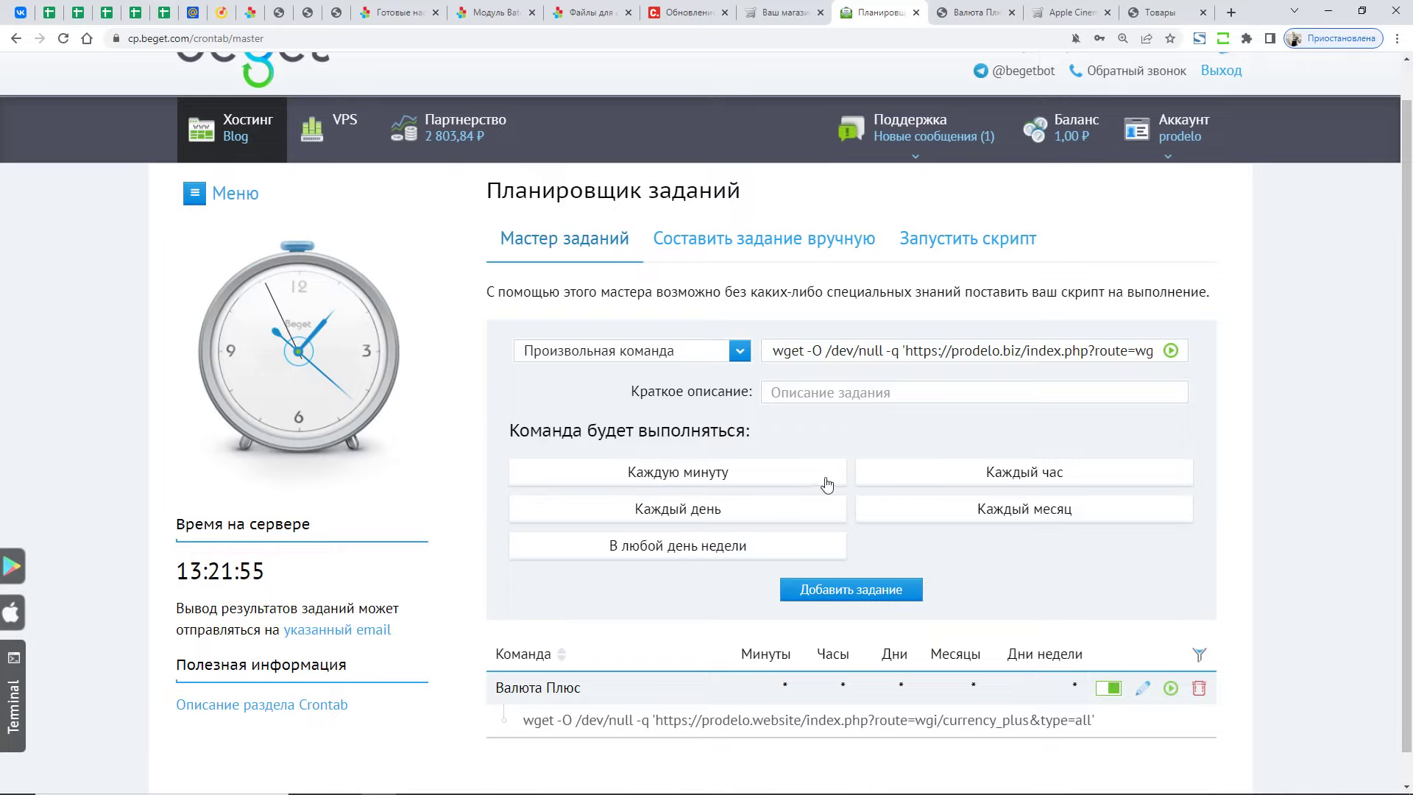
- Compare the Beget server time with the last-update times of the currencies in the Валюта Плюс module
scroll(1079, 618, "down", 1)
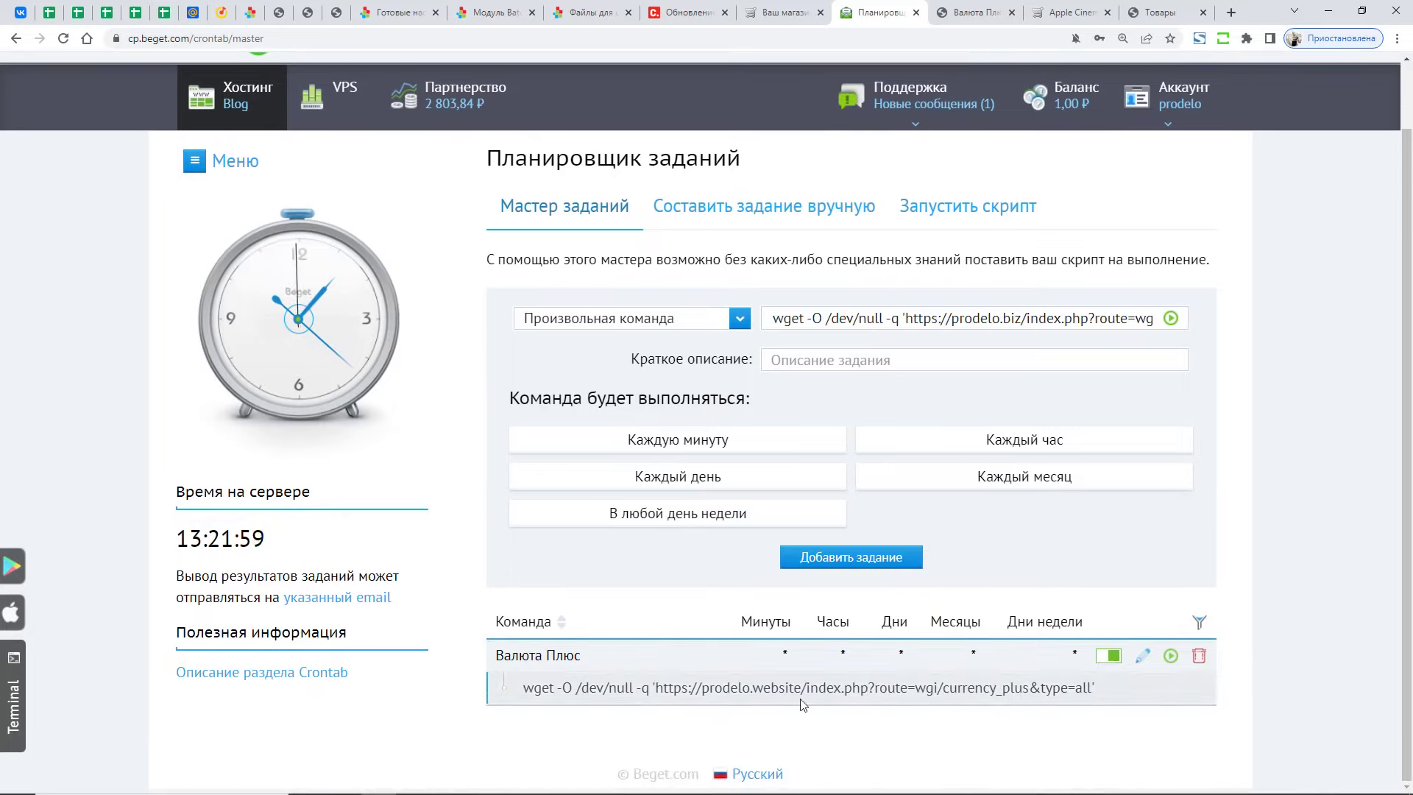
left_click_drag(168, 540, 266, 541)
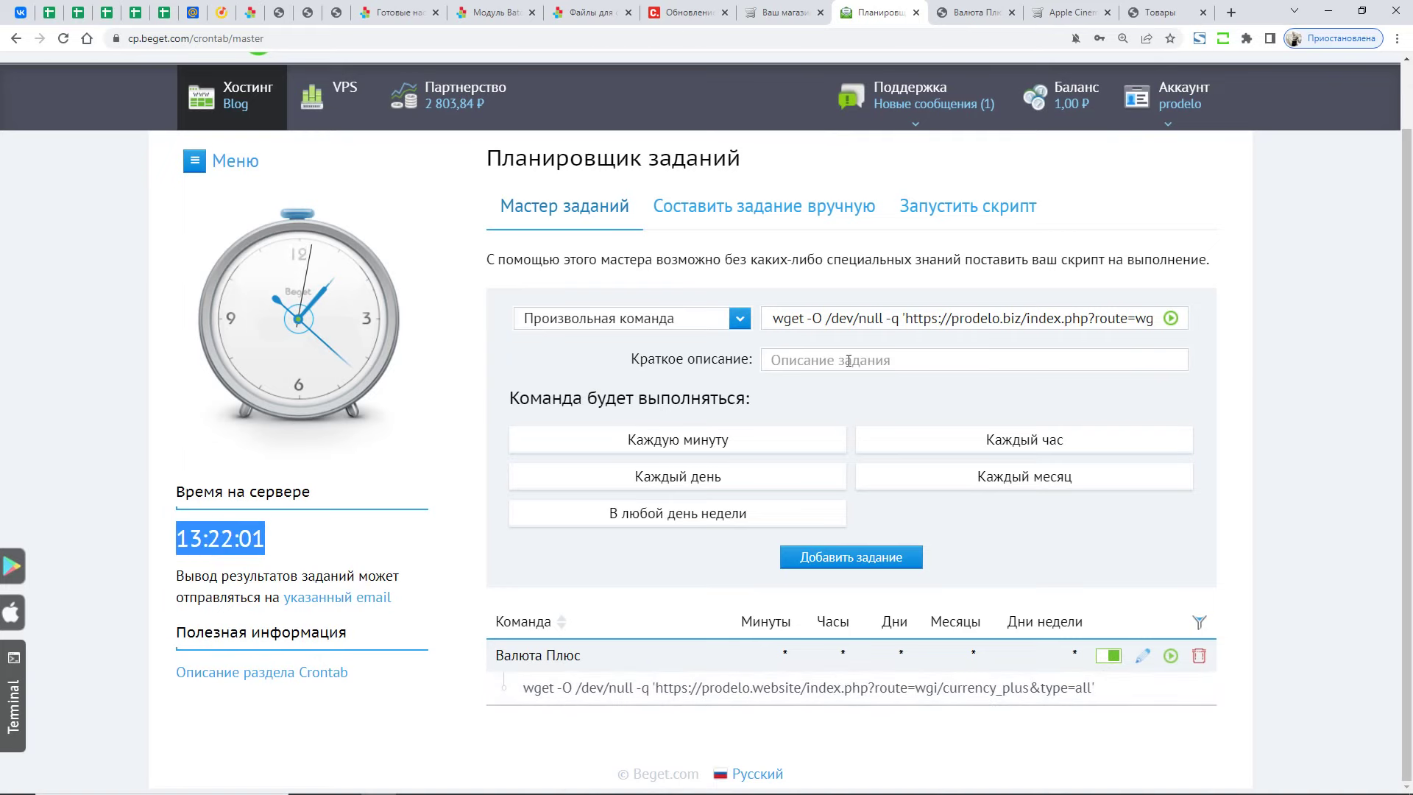
left_click(975, 12)
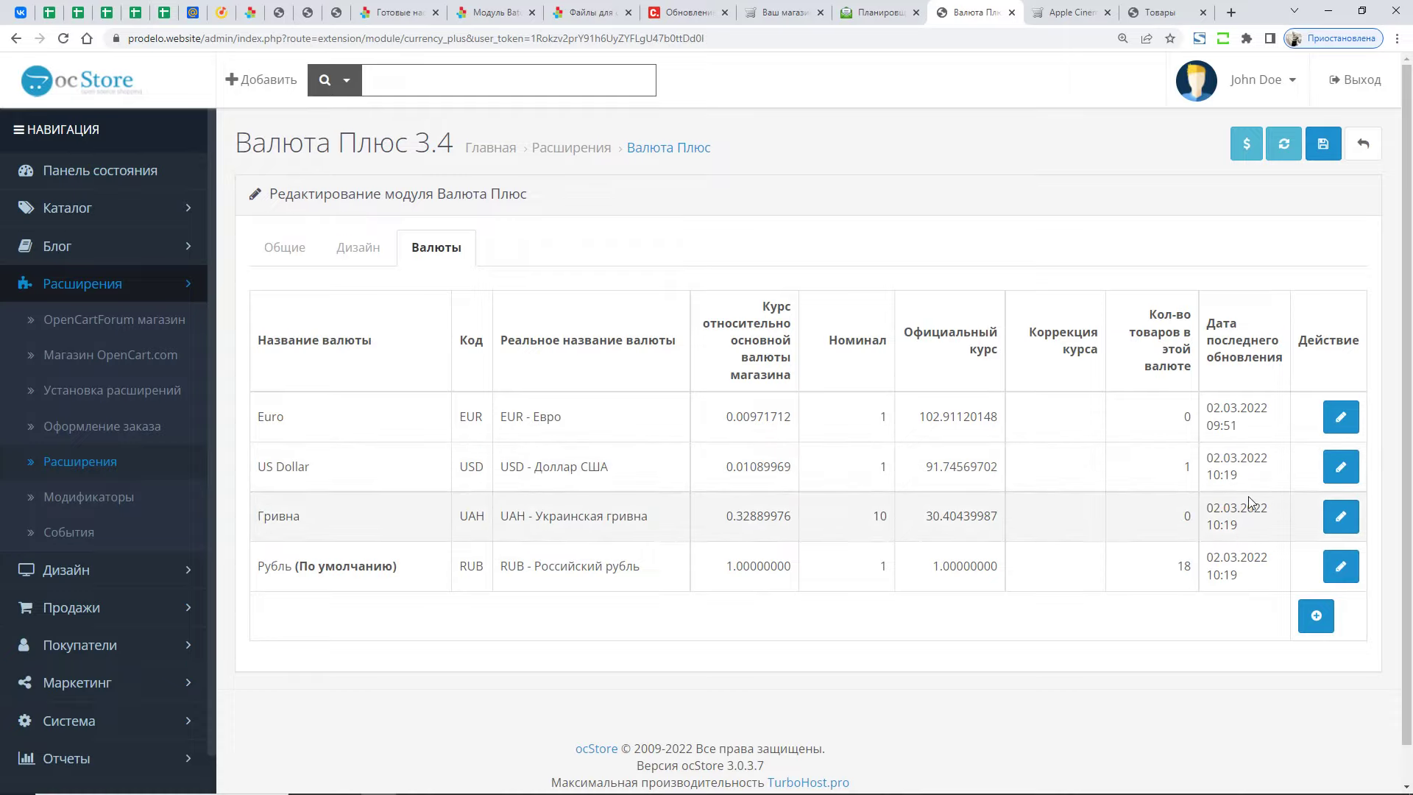
left_click_drag(1248, 478, 1212, 471)
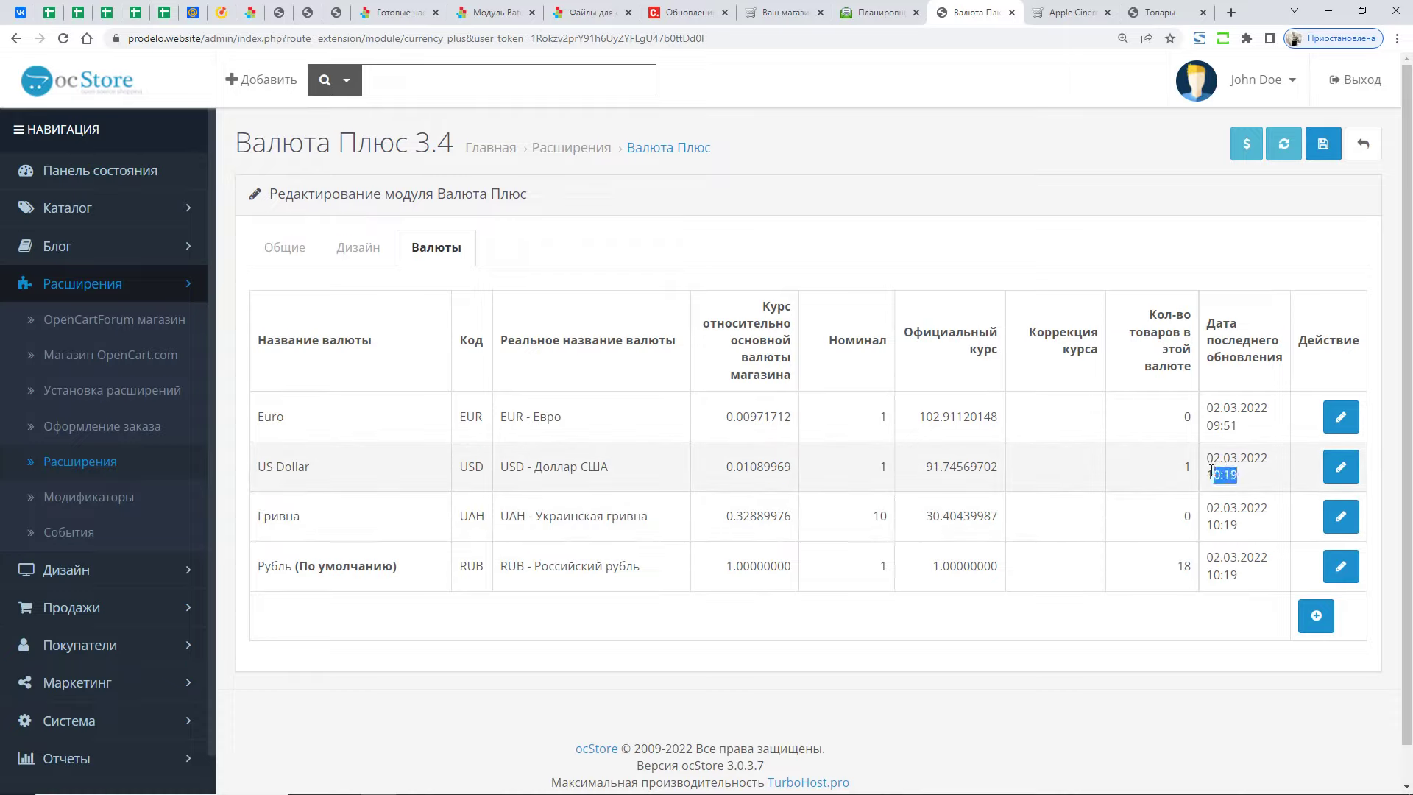
double_click(293, 425)
left_click_drag(1238, 476, 1221, 475)
left_click_drag(1238, 525, 1221, 525)
left_click(1195, 491)
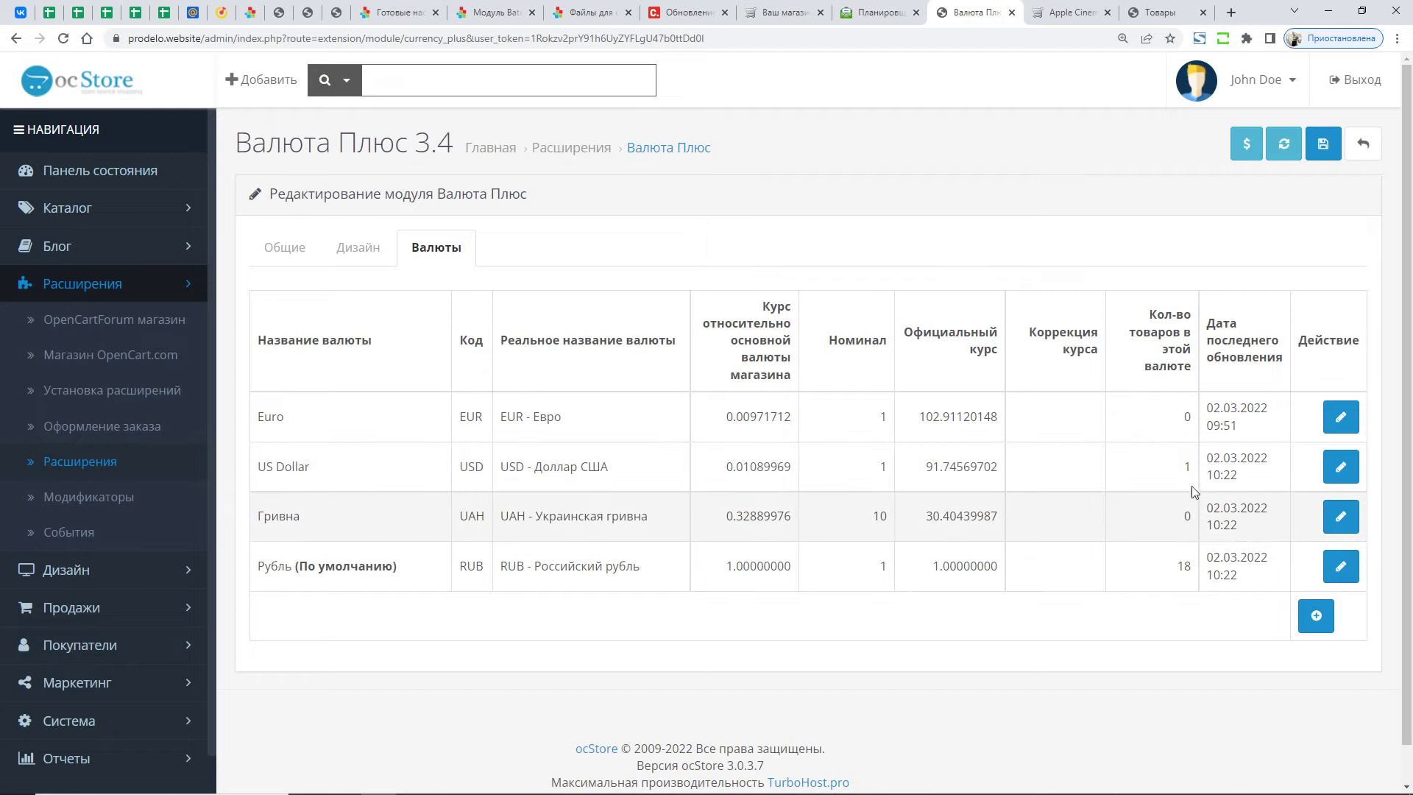
- Return to the Beget task scheduler and recheck the server time against the refreshed currency update times
left_click(879, 13)
left_click(973, 13)
left_click(879, 13)
triple_click(256, 528)
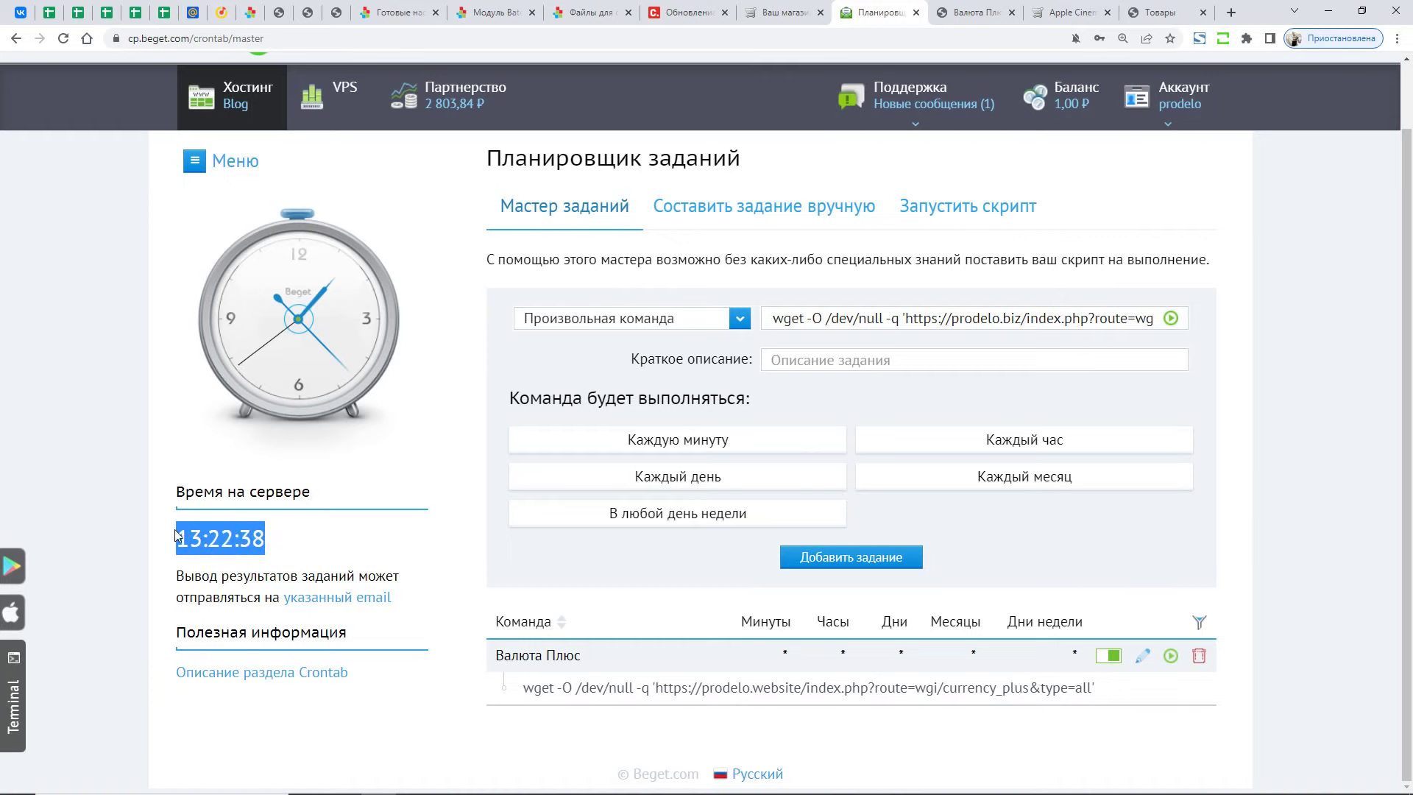
- Switch back to the Валюта Плюс currency list and open the Euro currency for editing
left_click(973, 13)
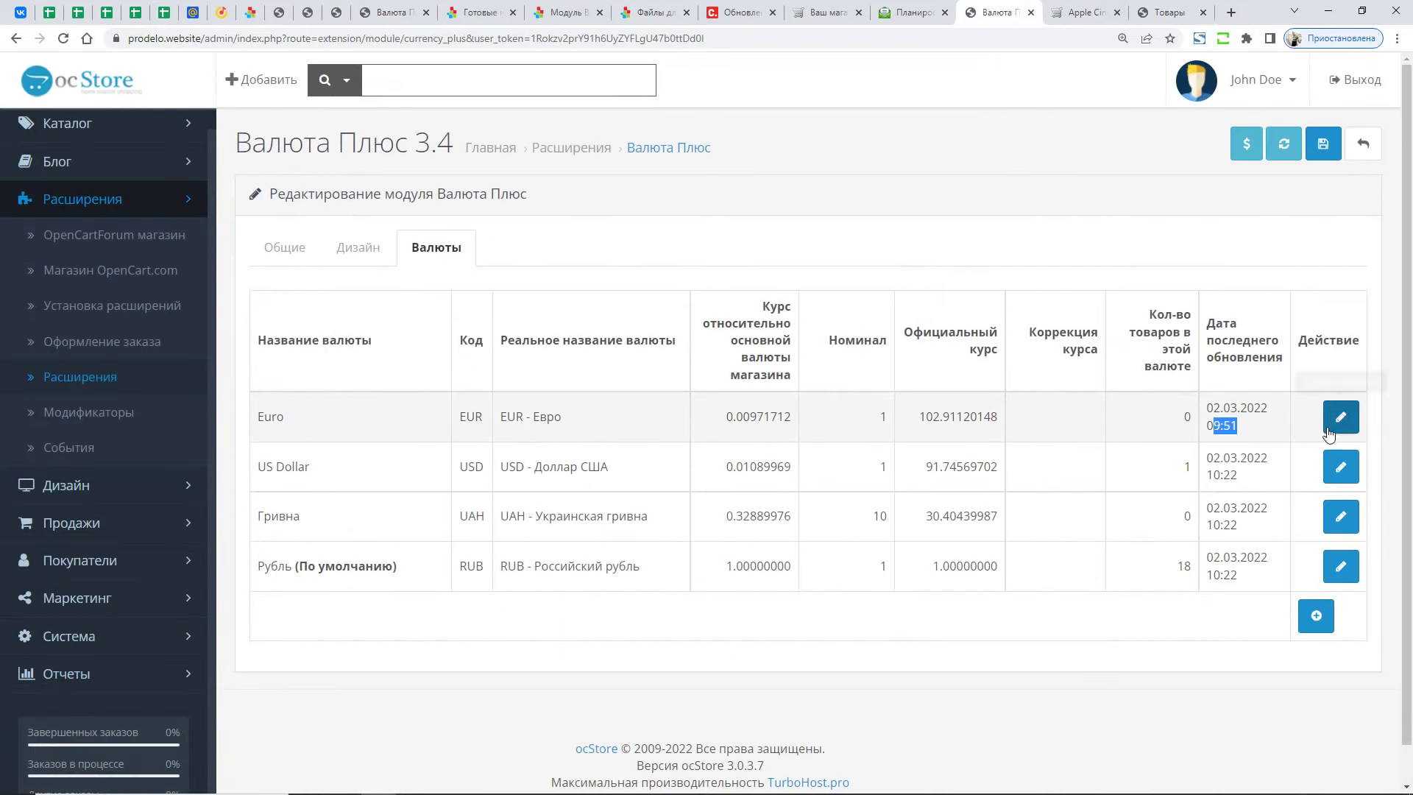
left_click(1334, 429)
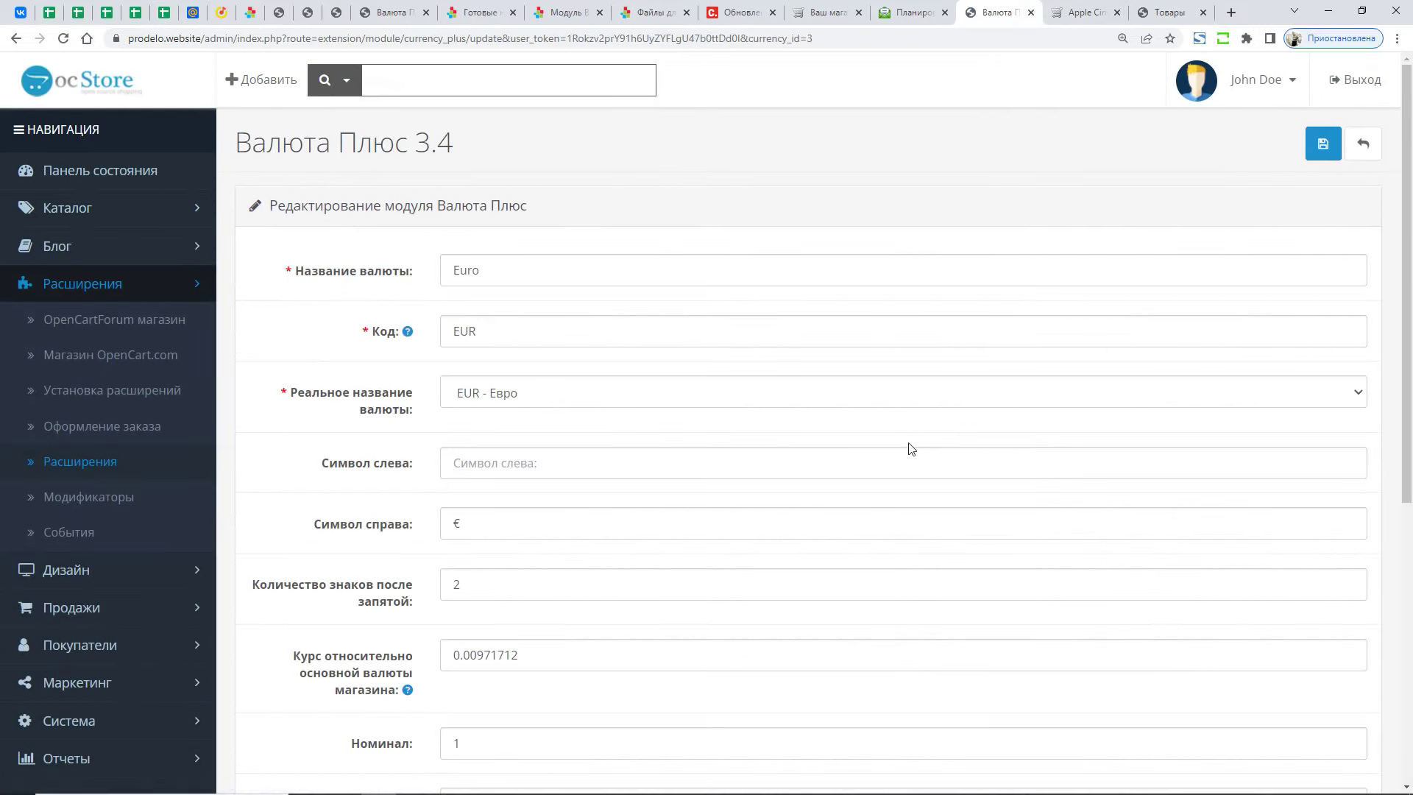
- Set automatic rate updating to Да for the Euro, save the currency, and reopen the Валюты list
scroll(847, 486, "down", 6)
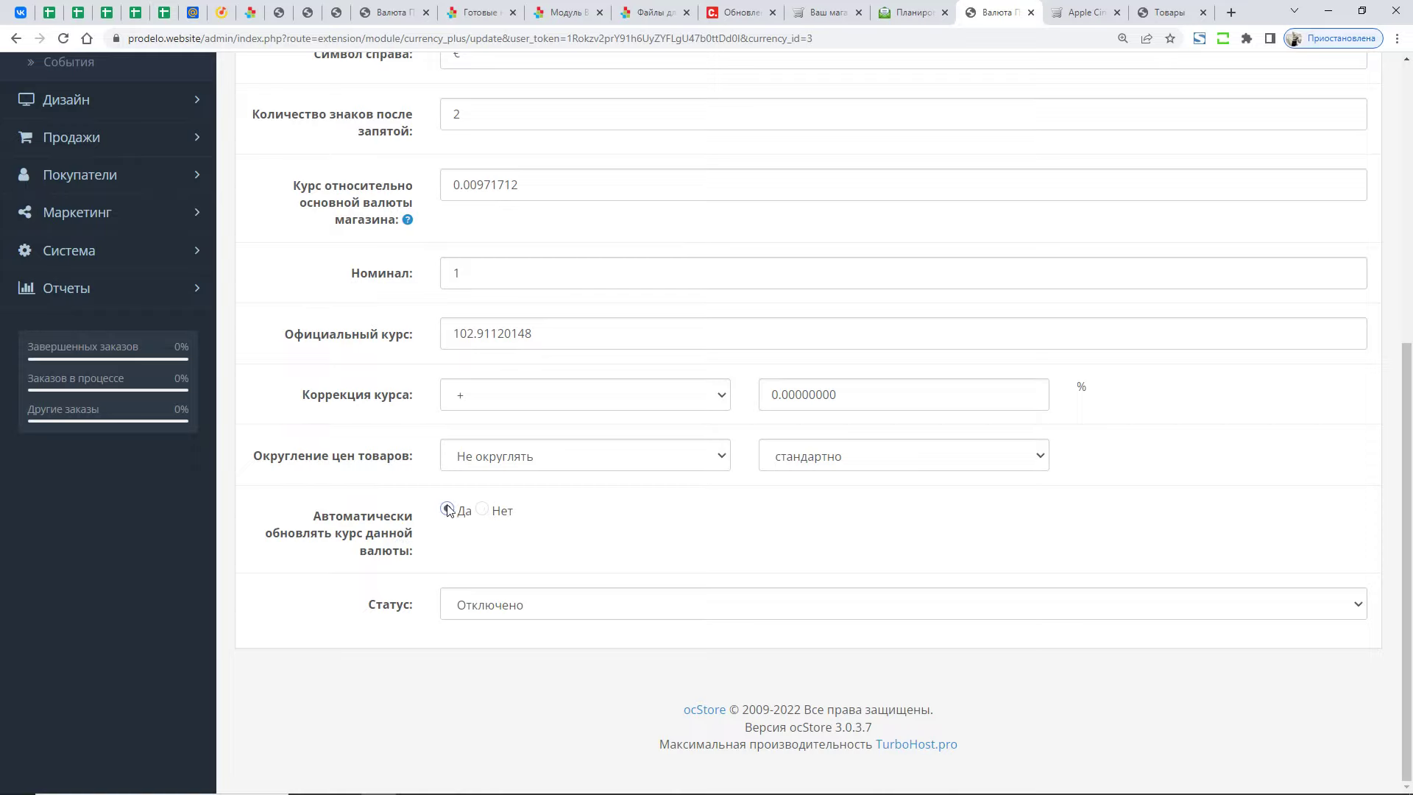
scroll(542, 489, "up", 6)
left_click(1323, 145)
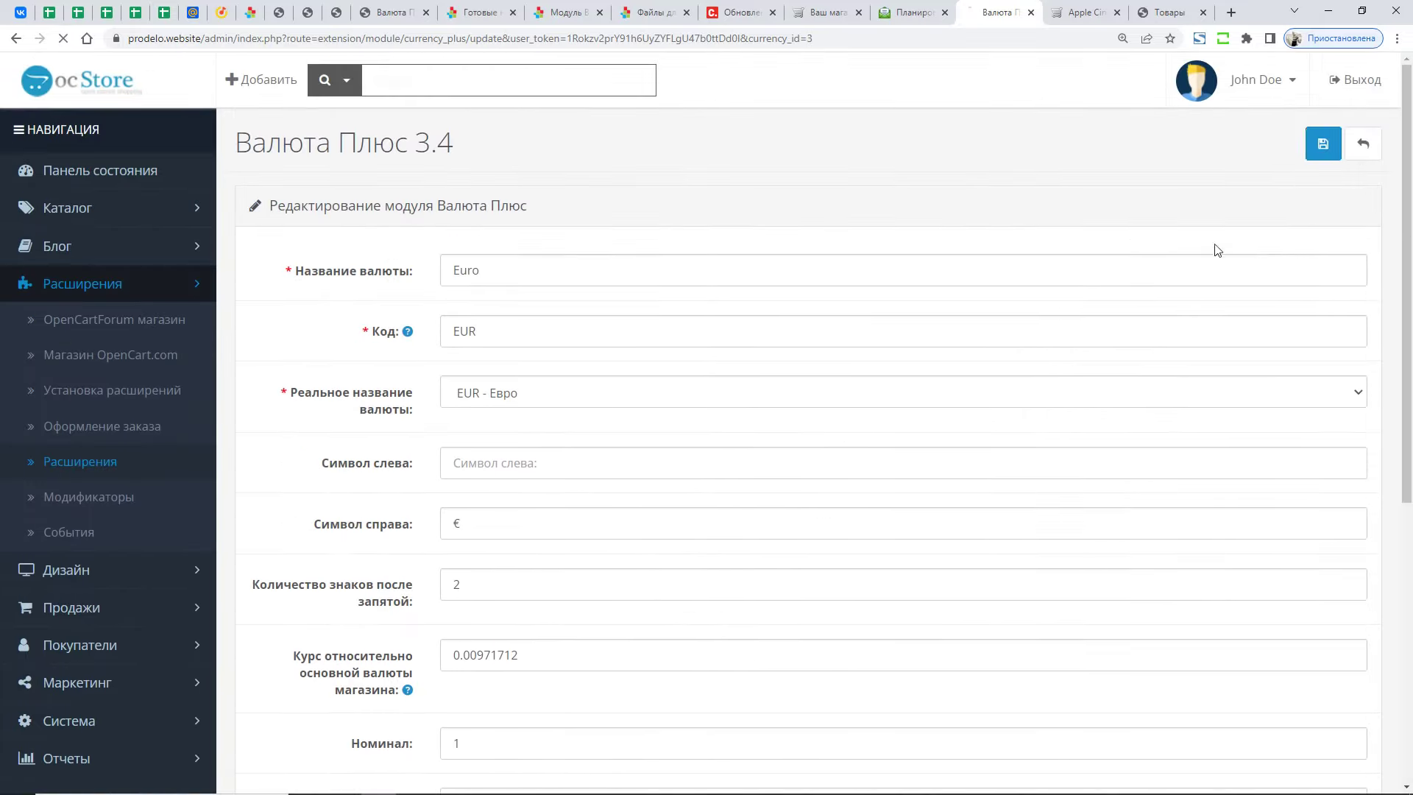
left_click(437, 248)
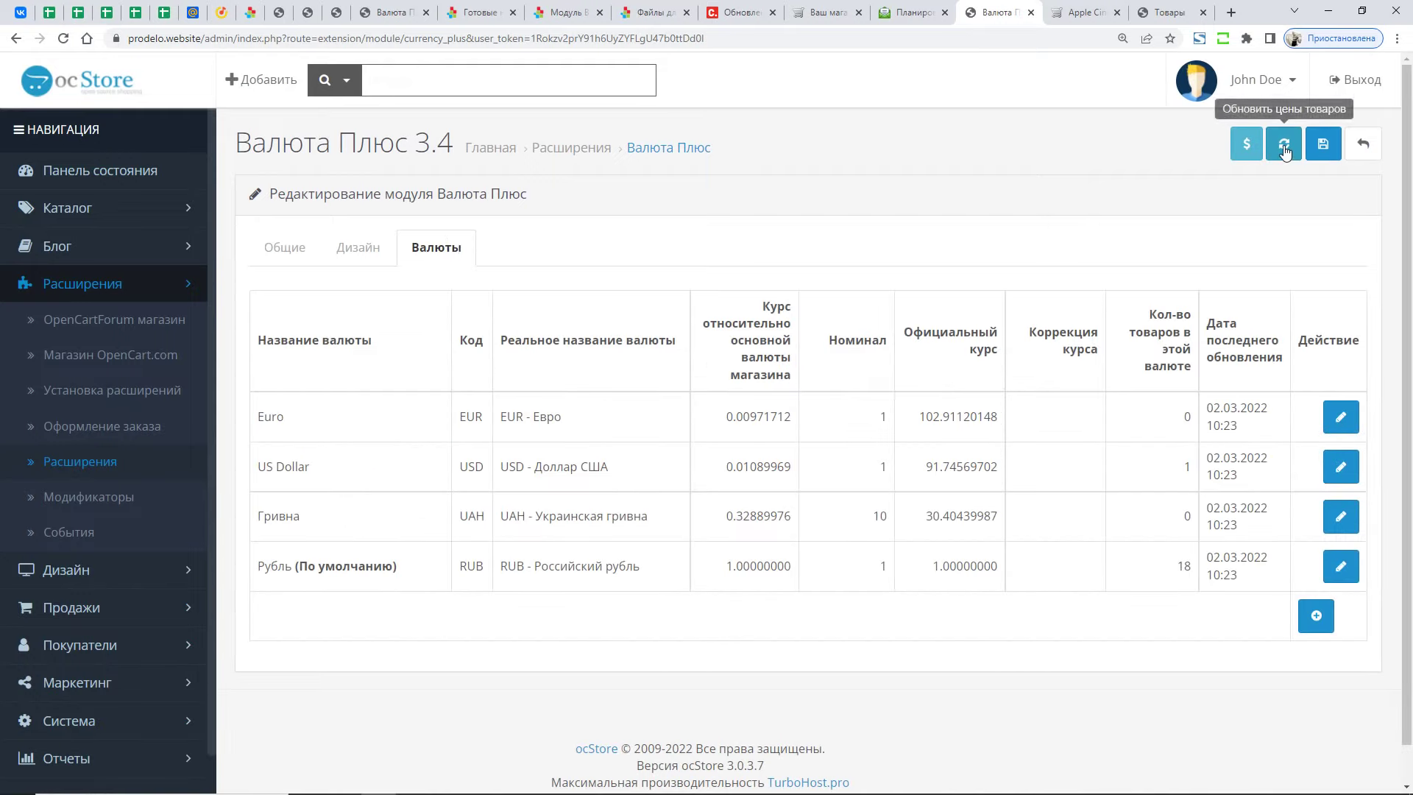
- Update the currency rates manually, reopen the Валюты list, and check each currency's last-update date and time
left_click(1249, 146)
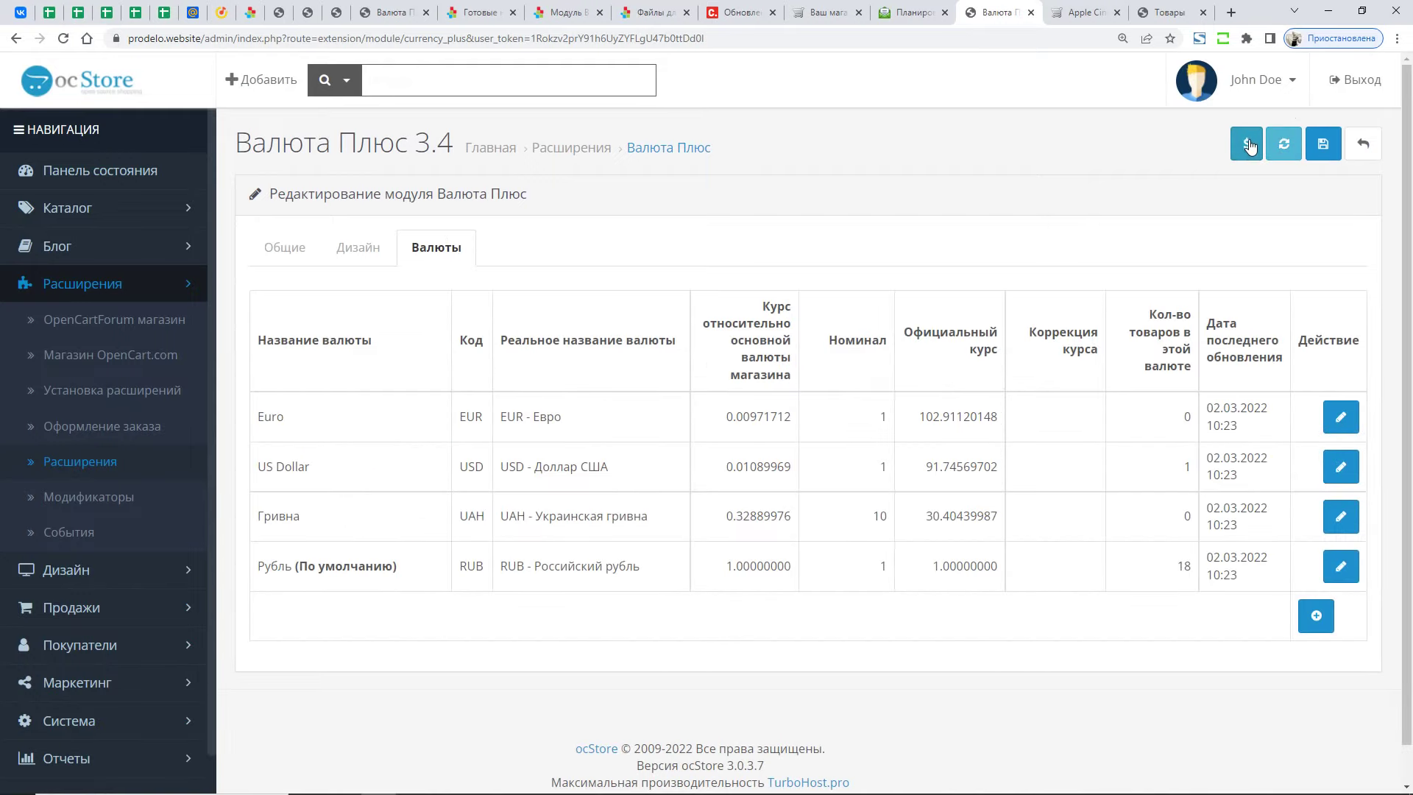
left_click(464, 250)
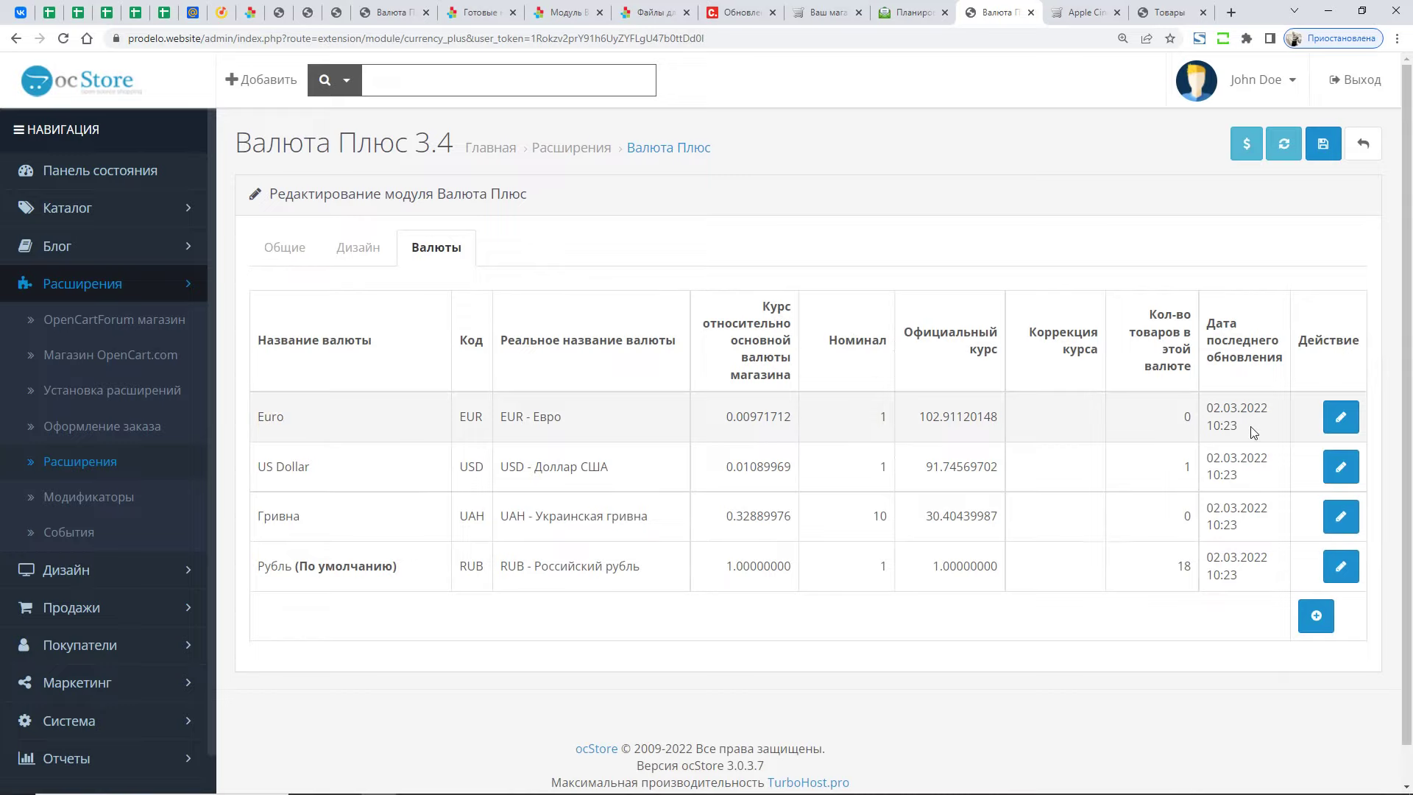
triple_click(1210, 412)
left_click(1115, 440)
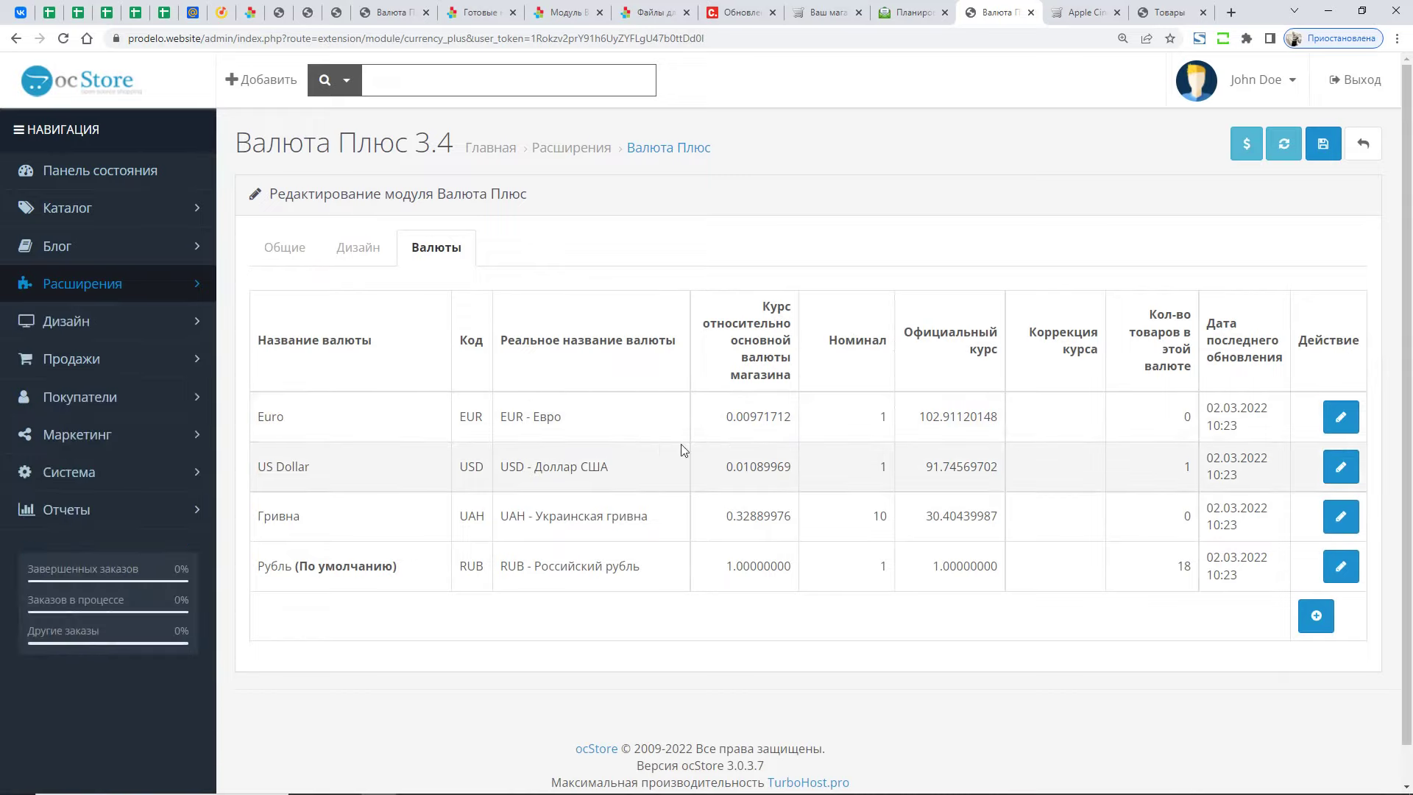
scroll(758, 494, "down", 1)
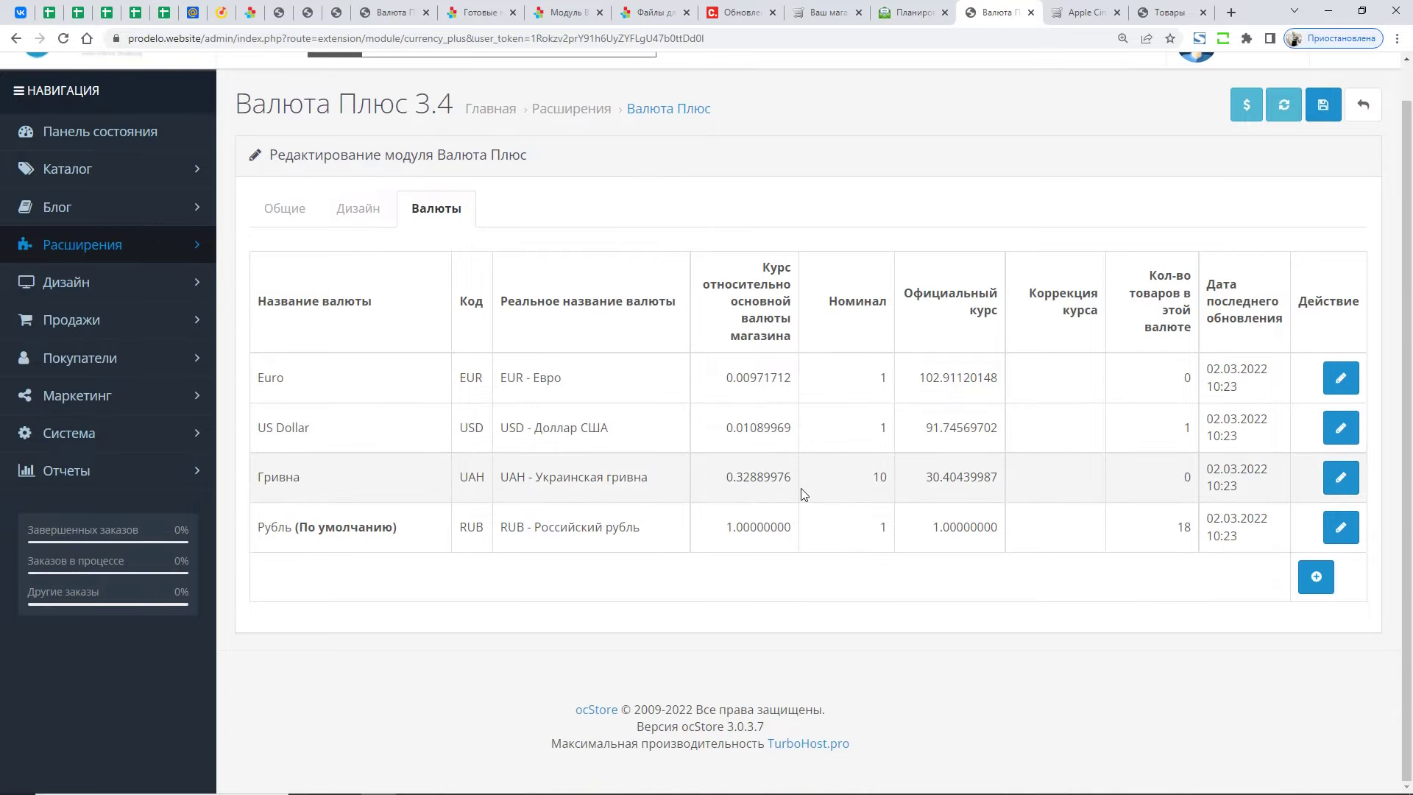
scroll(822, 471, "up", 1)
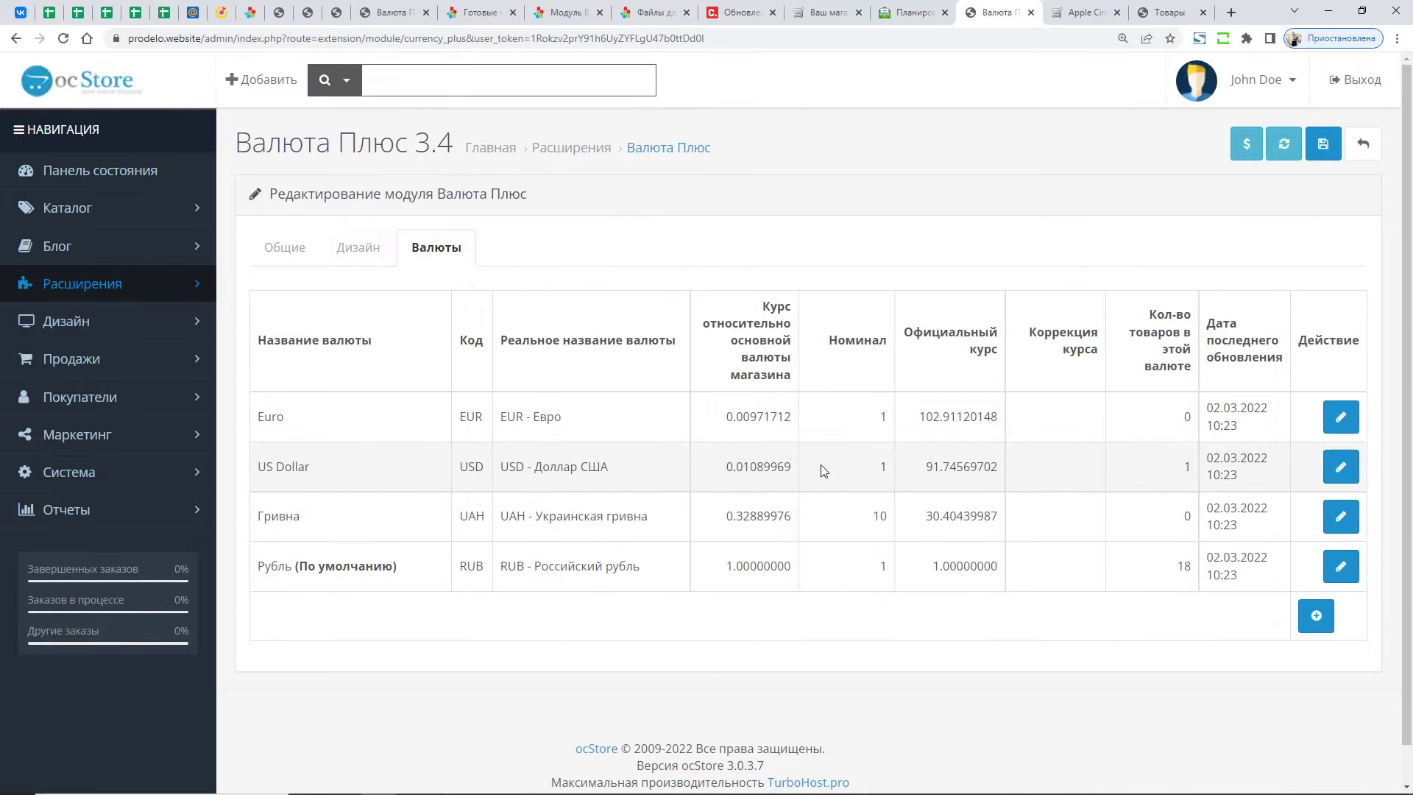